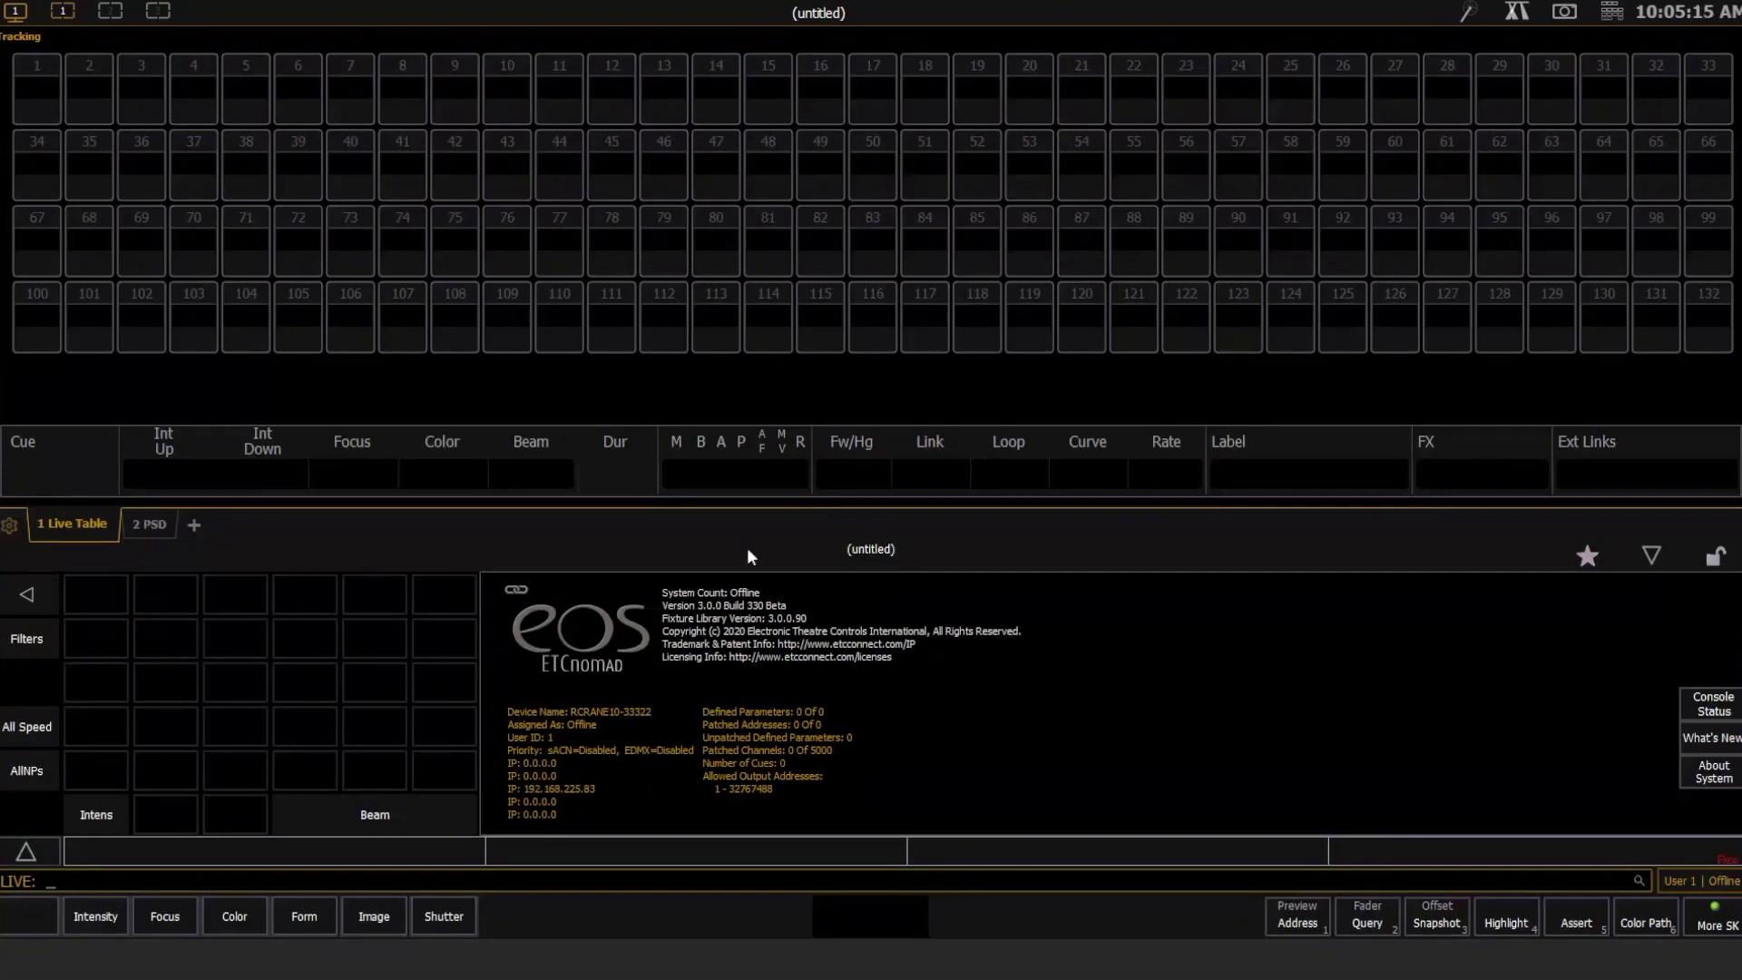
{"action": "key", "text": "F10"}
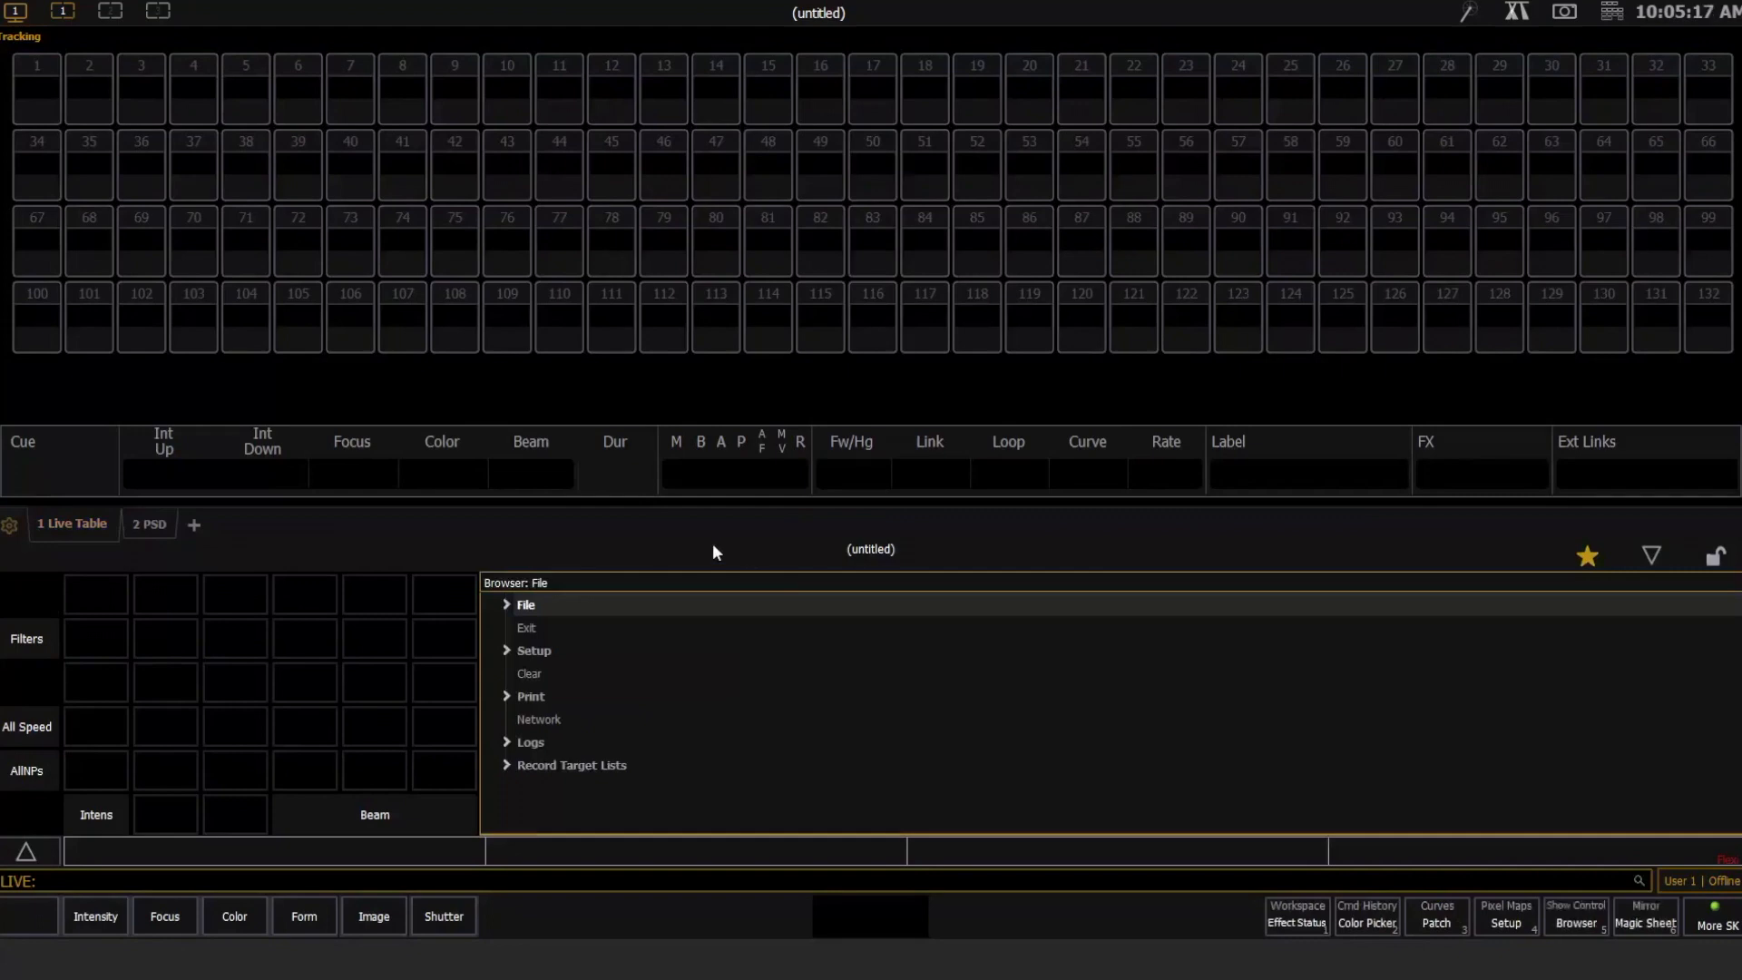
{"action": "left_click", "coordinate": [505, 606]}
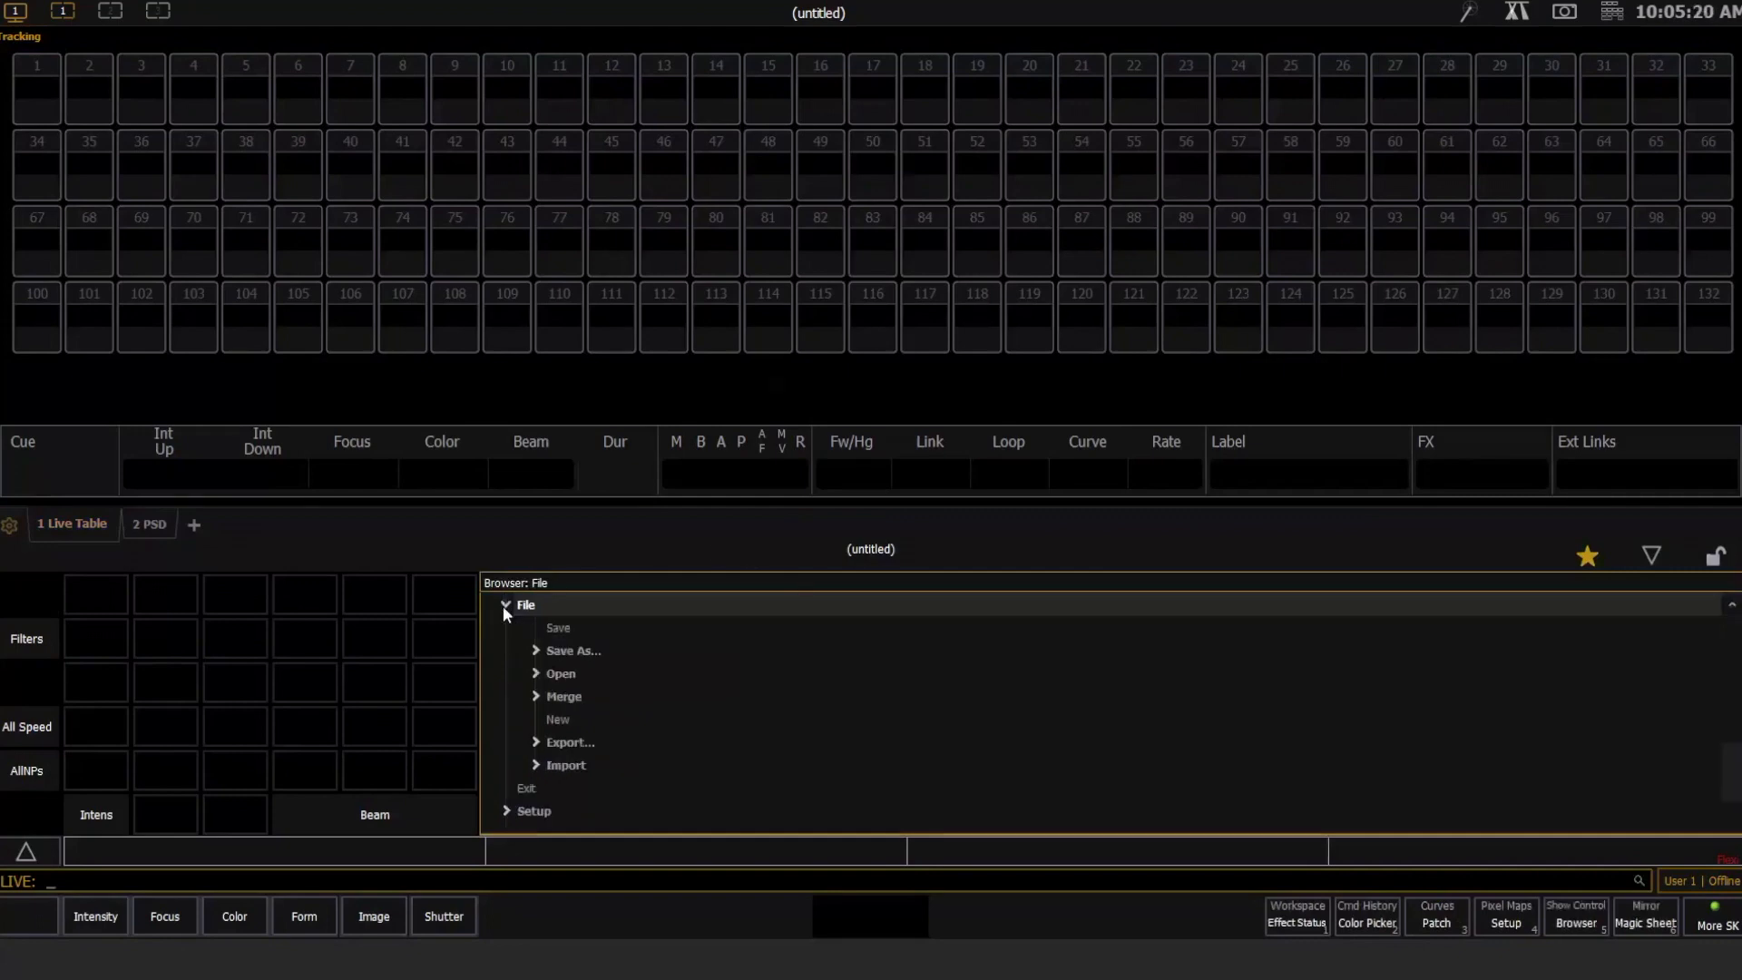
{"action": "left_click", "coordinate": [535, 674]}
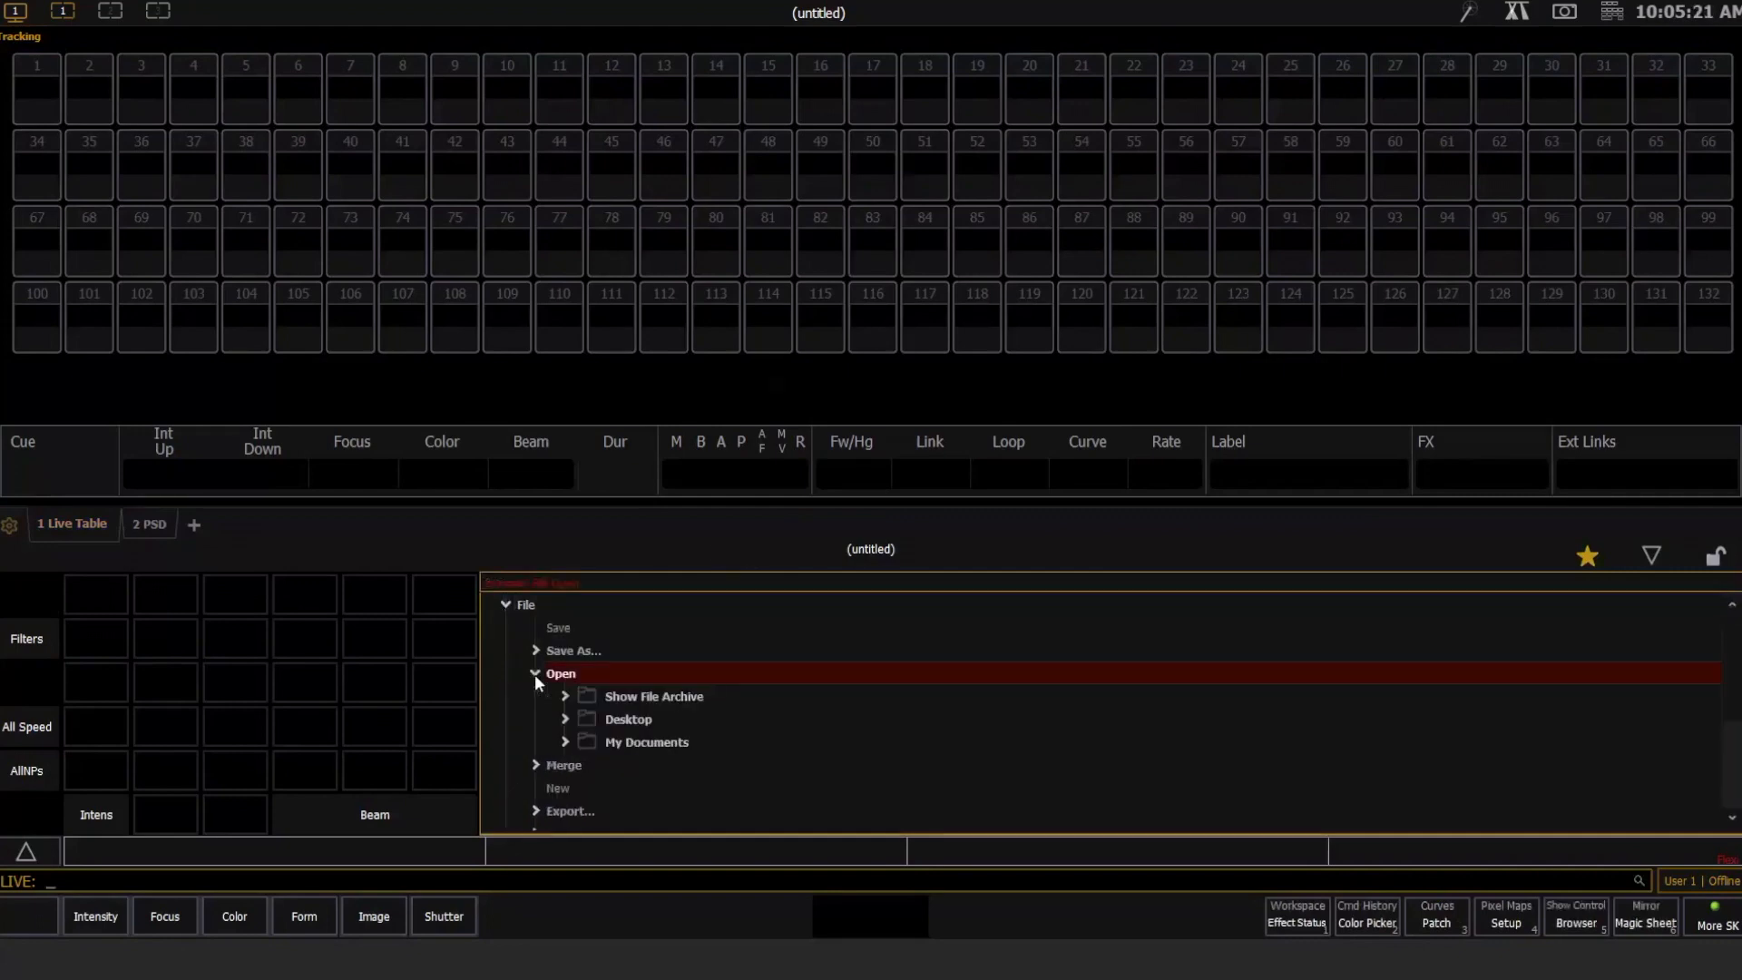
{"action": "left_click", "coordinate": [564, 719]}
{"action": "scroll", "coordinate": [644, 697], "scroll_direction": "down", "scroll_amount": 5}
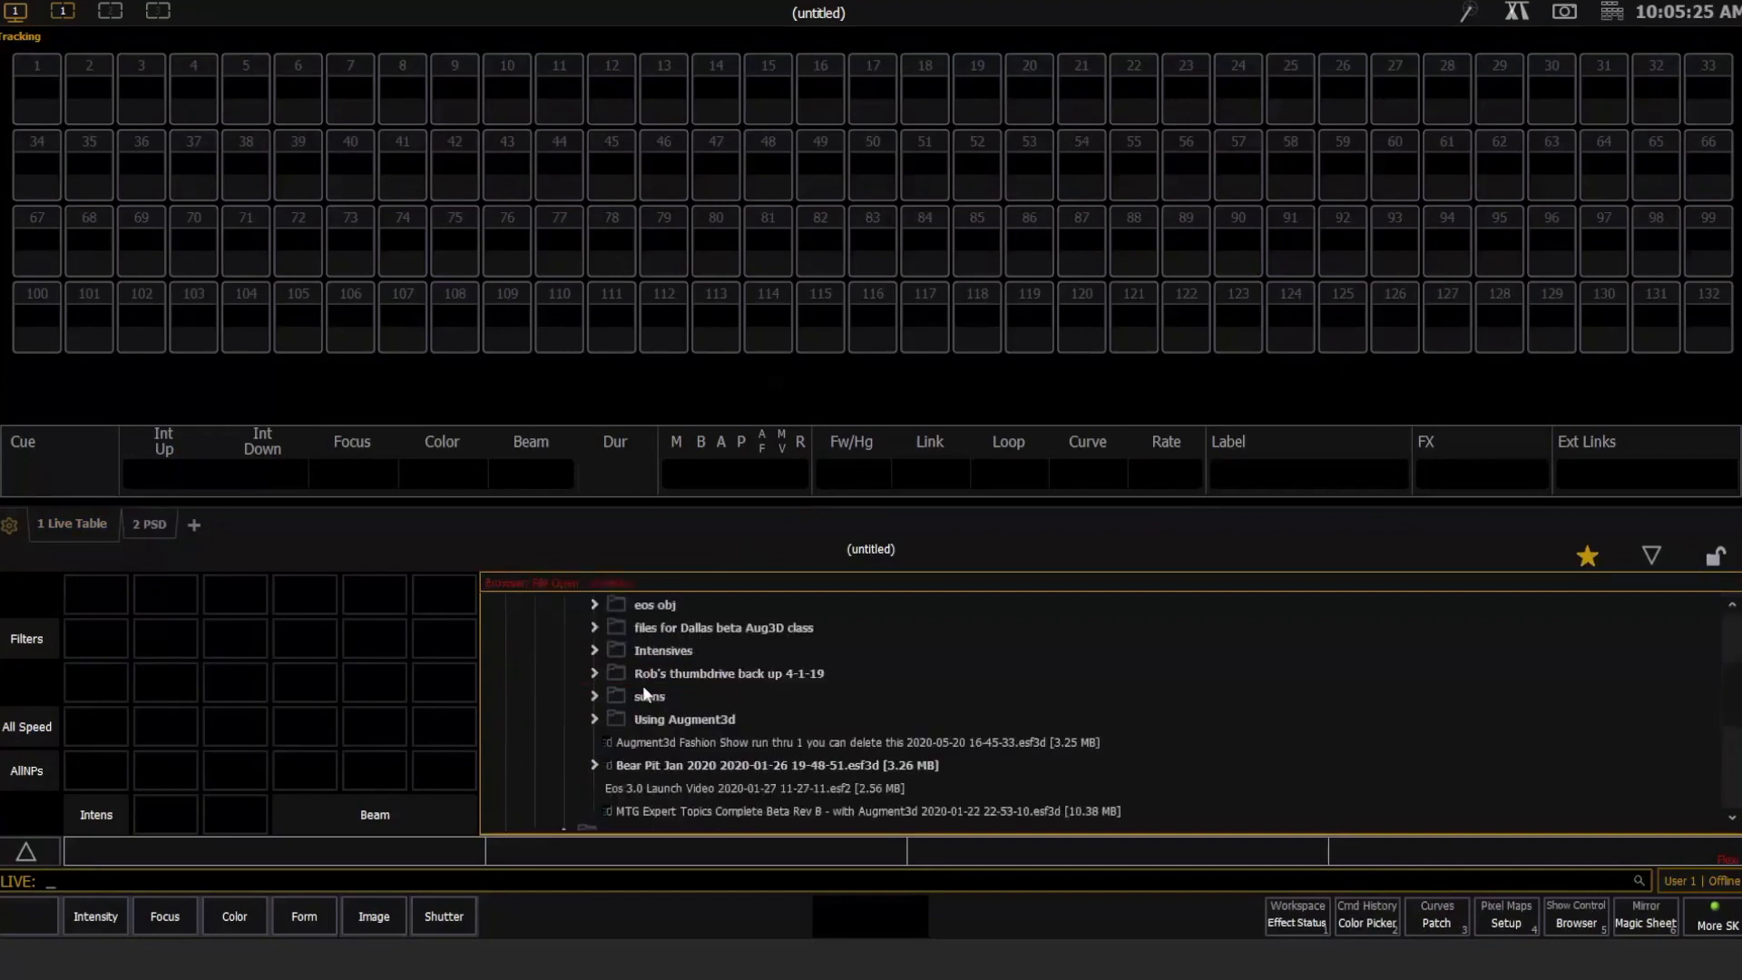
{"action": "left_click", "coordinate": [595, 718]}
{"action": "scroll", "coordinate": [837, 680], "scroll_direction": "down", "scroll_amount": 3}
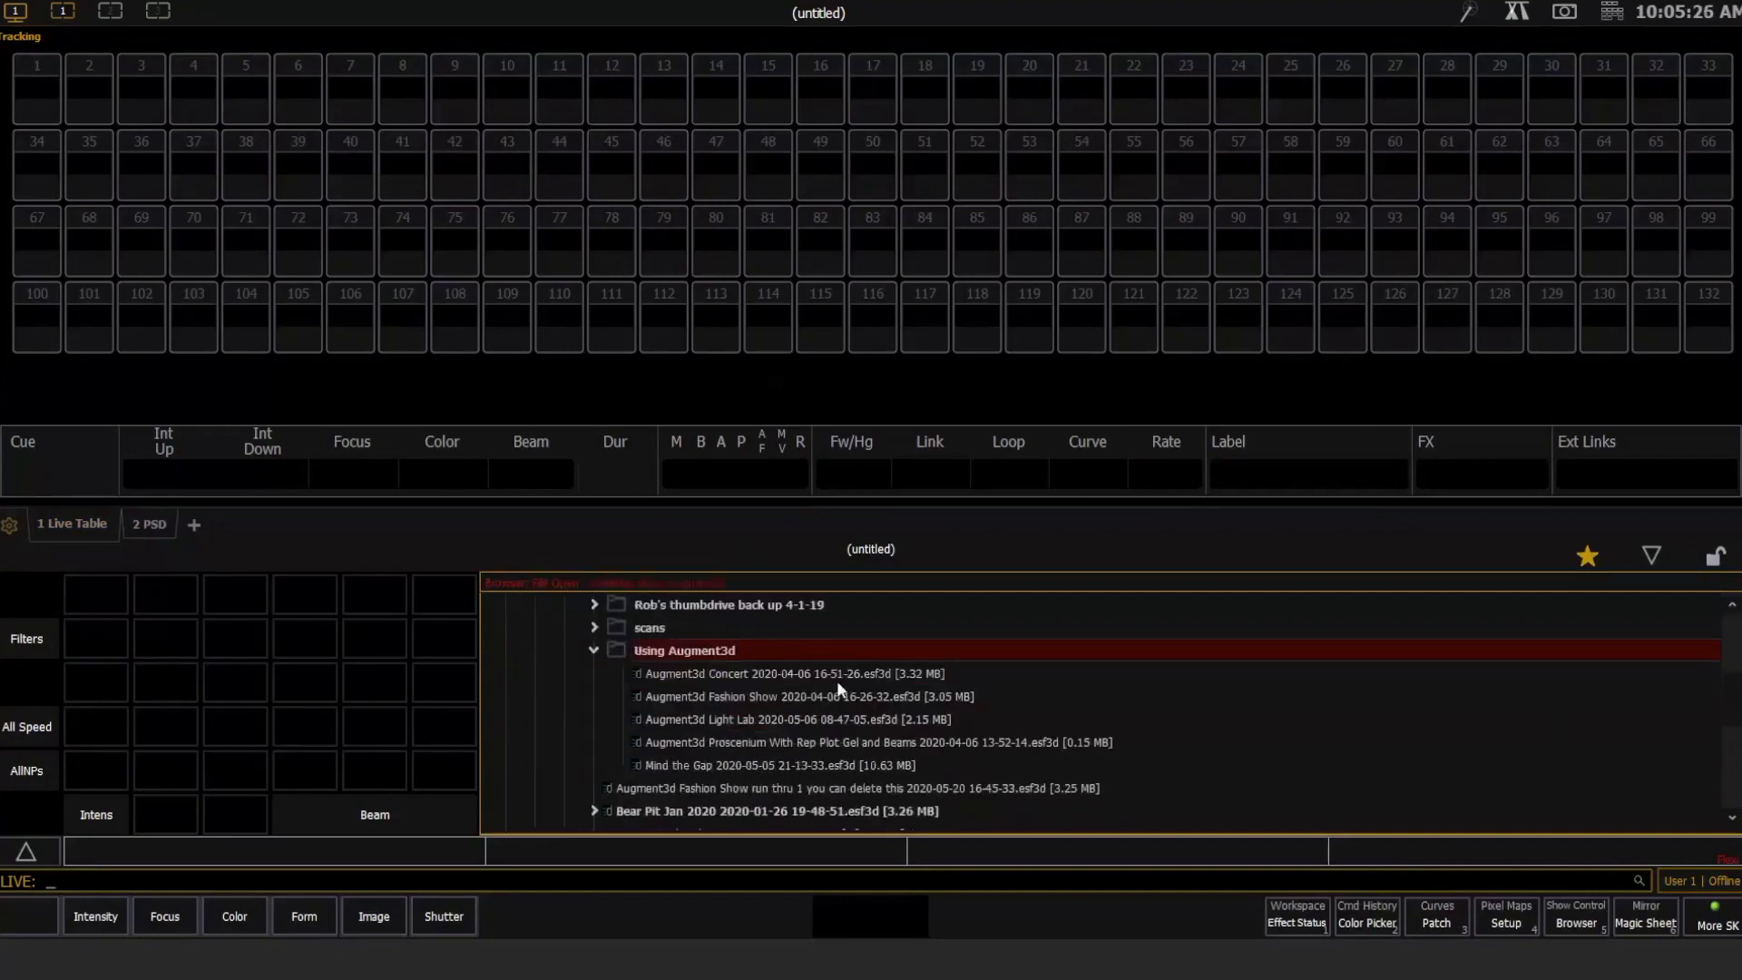
{"action": "left_click", "coordinate": [744, 697]}
{"action": "left_click", "coordinate": [753, 699]}
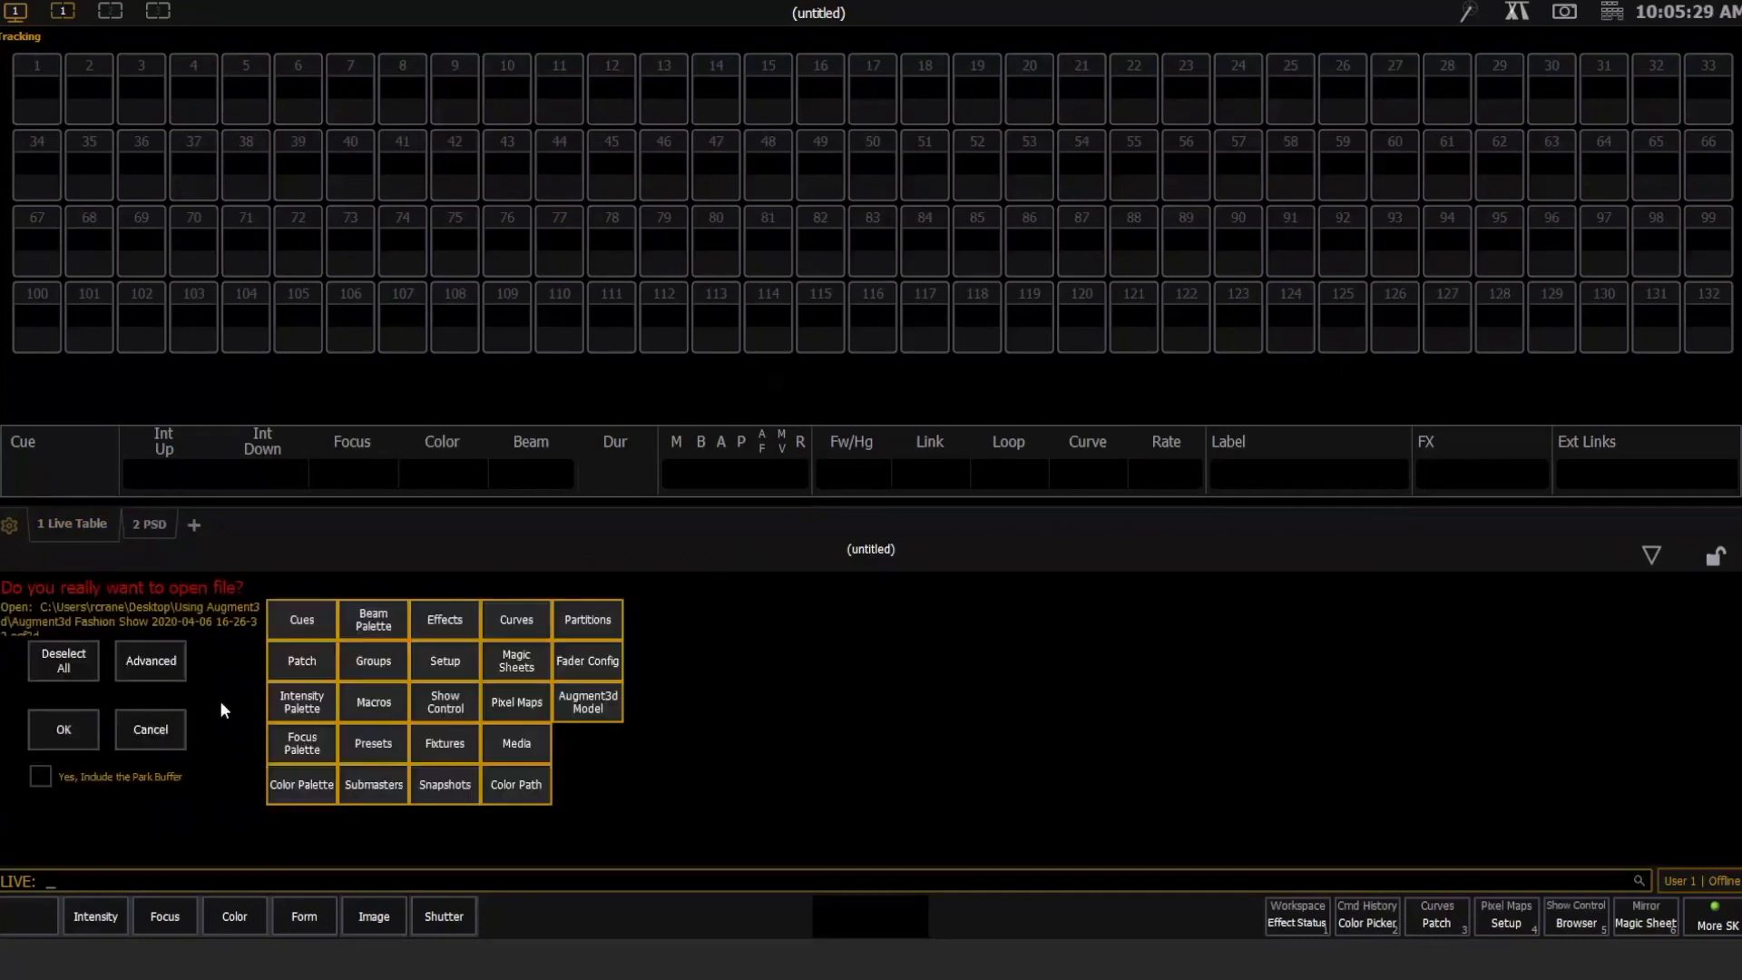
{"action": "left_click", "coordinate": [62, 731]}
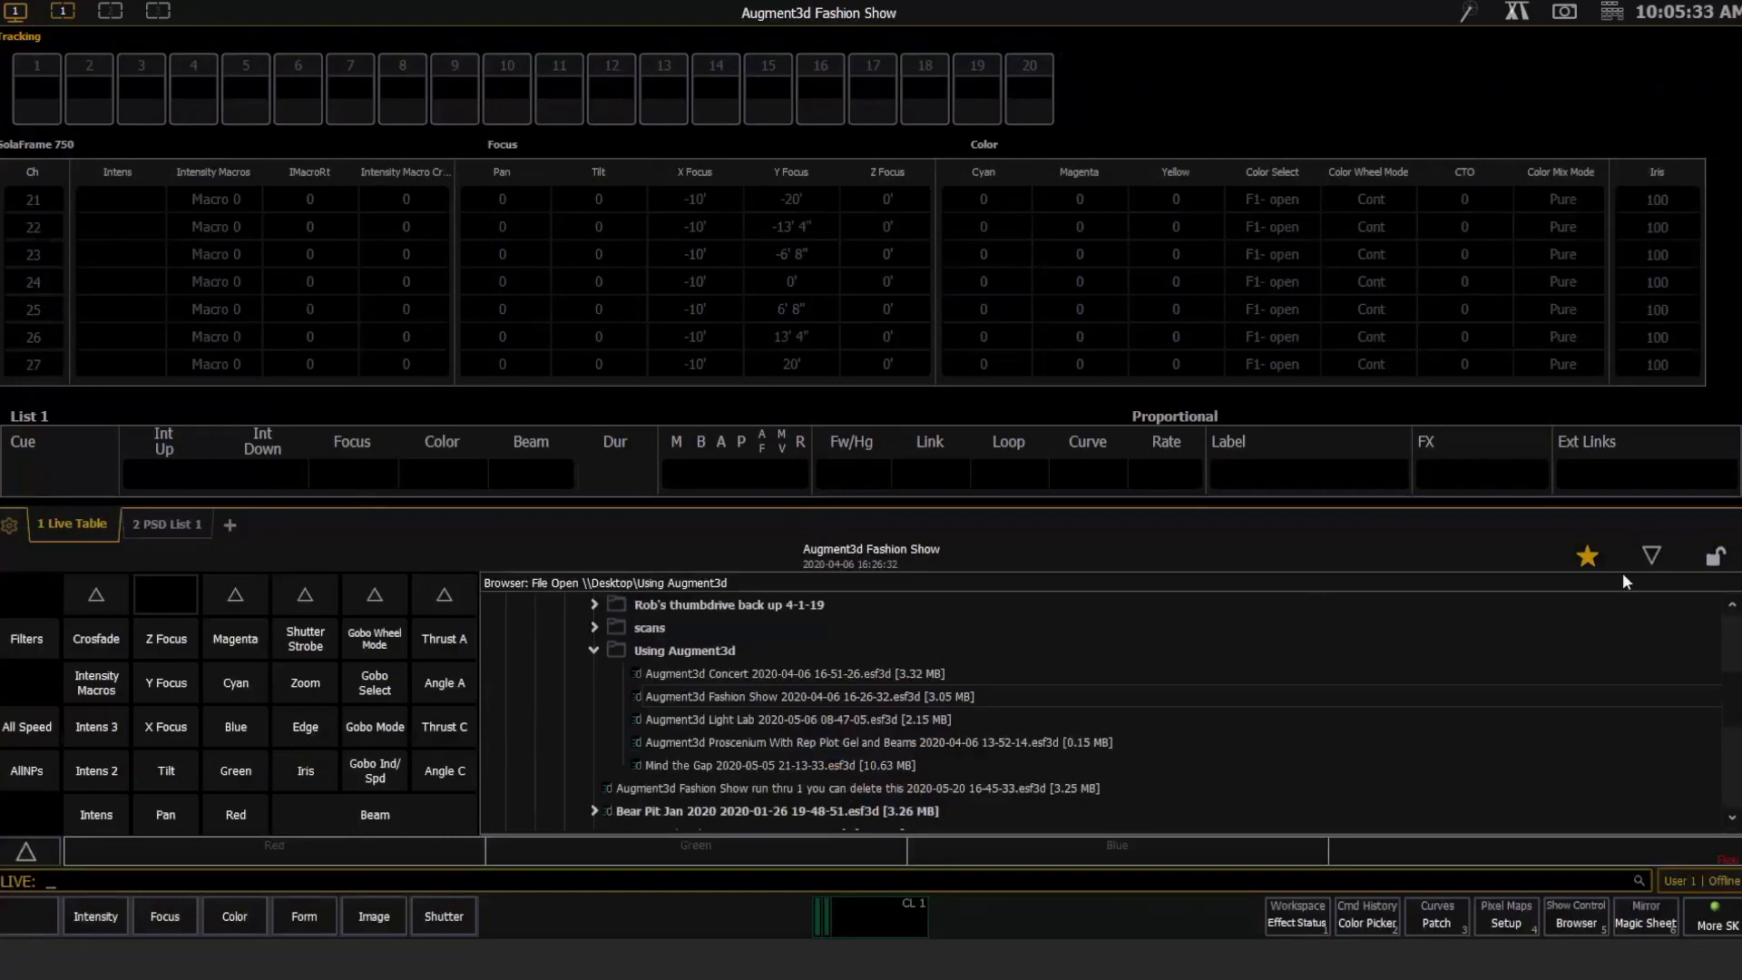
Collapse the control area below the displays and open the Augment3d display in a new tab.
{"action": "left_click", "coordinate": [1649, 556]}
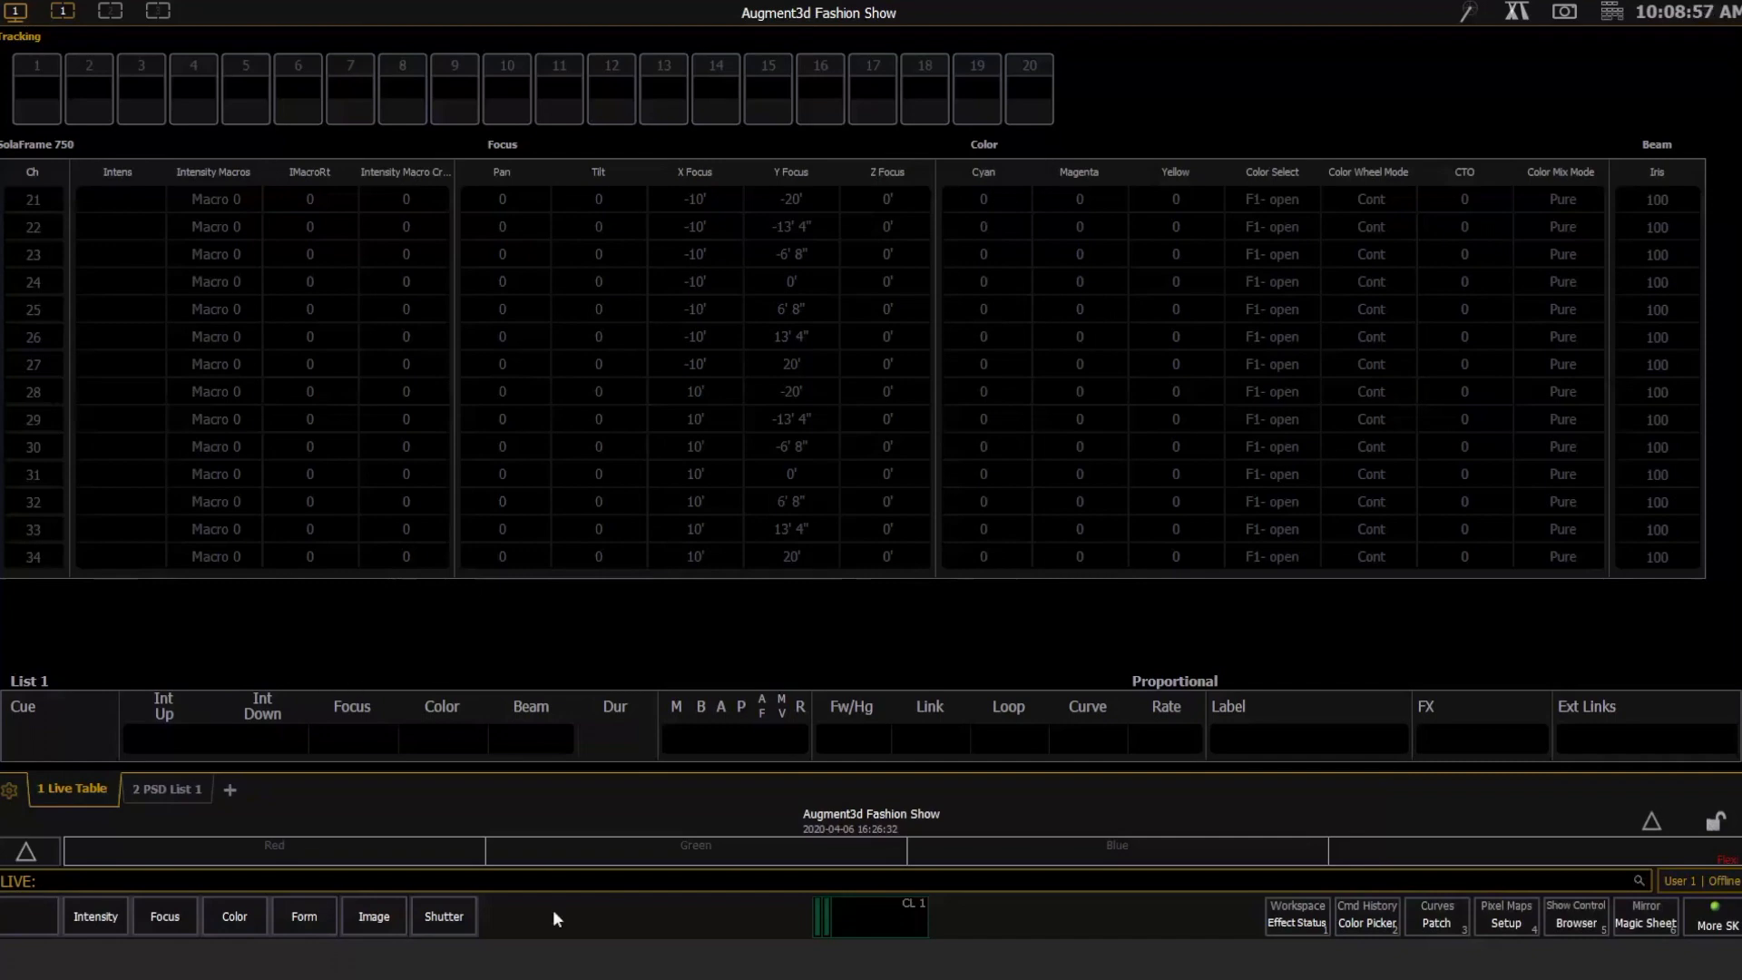
{"action": "left_click", "coordinate": [230, 791]}
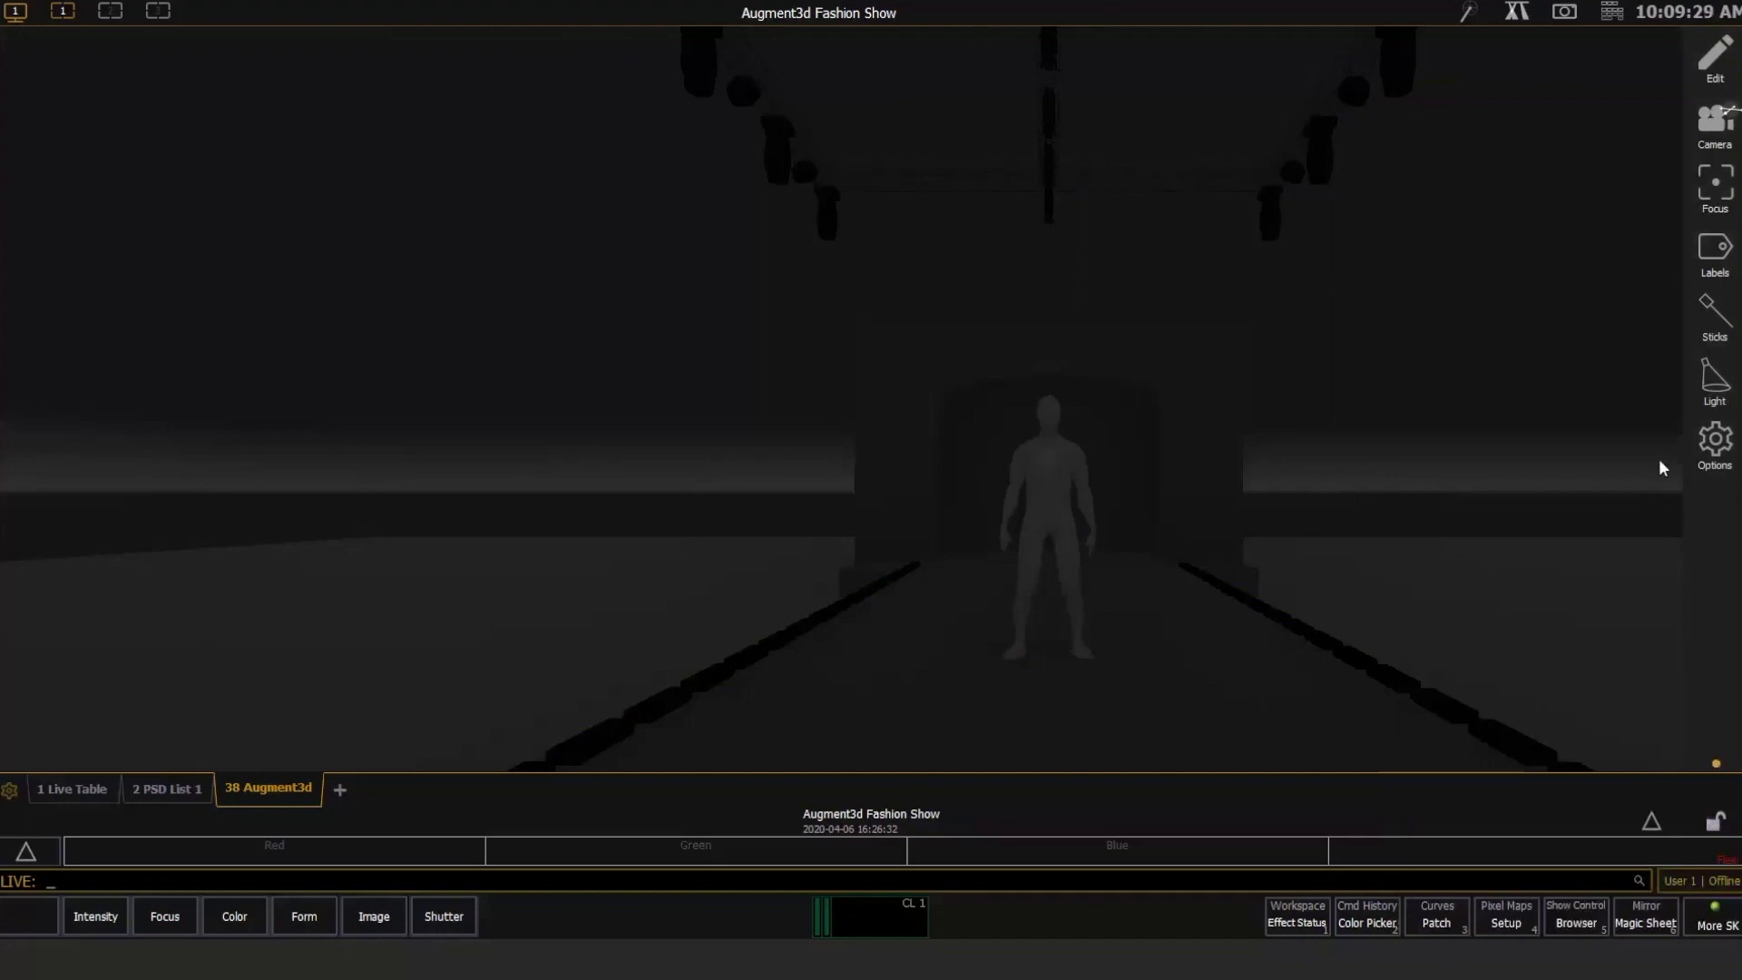
Set the Augment3d rendering quality to Medium.
{"action": "left_click", "coordinate": [1714, 445]}
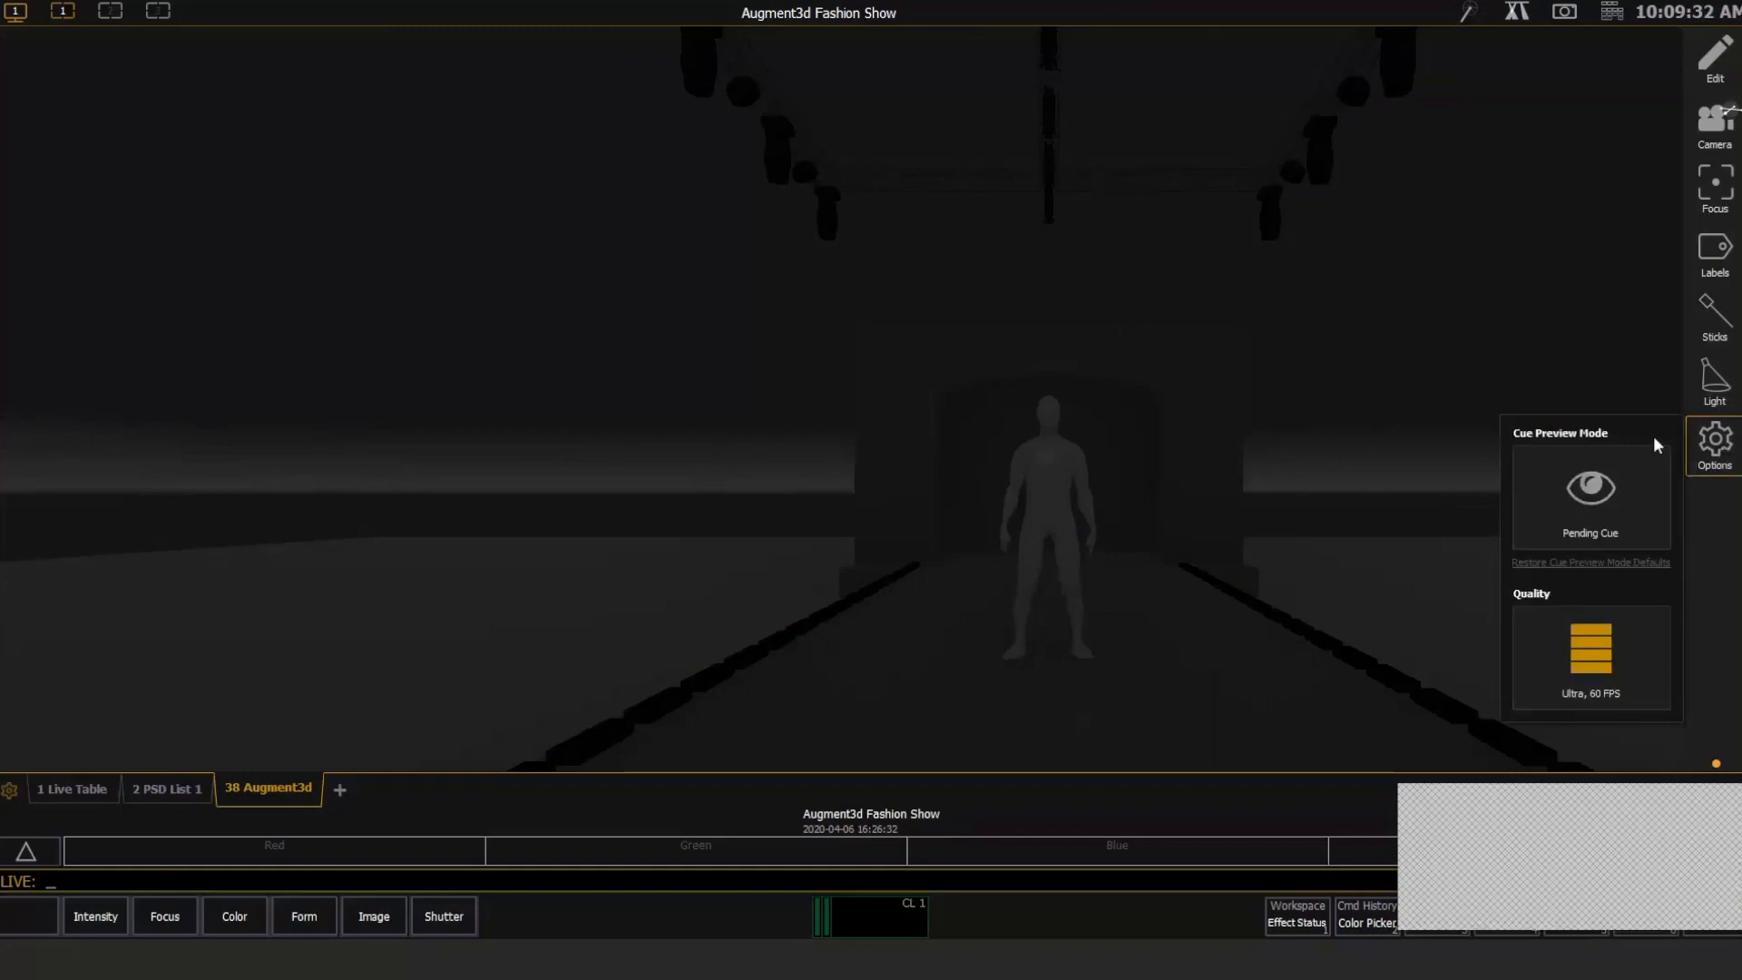
{"action": "left_click", "coordinate": [1611, 640]}
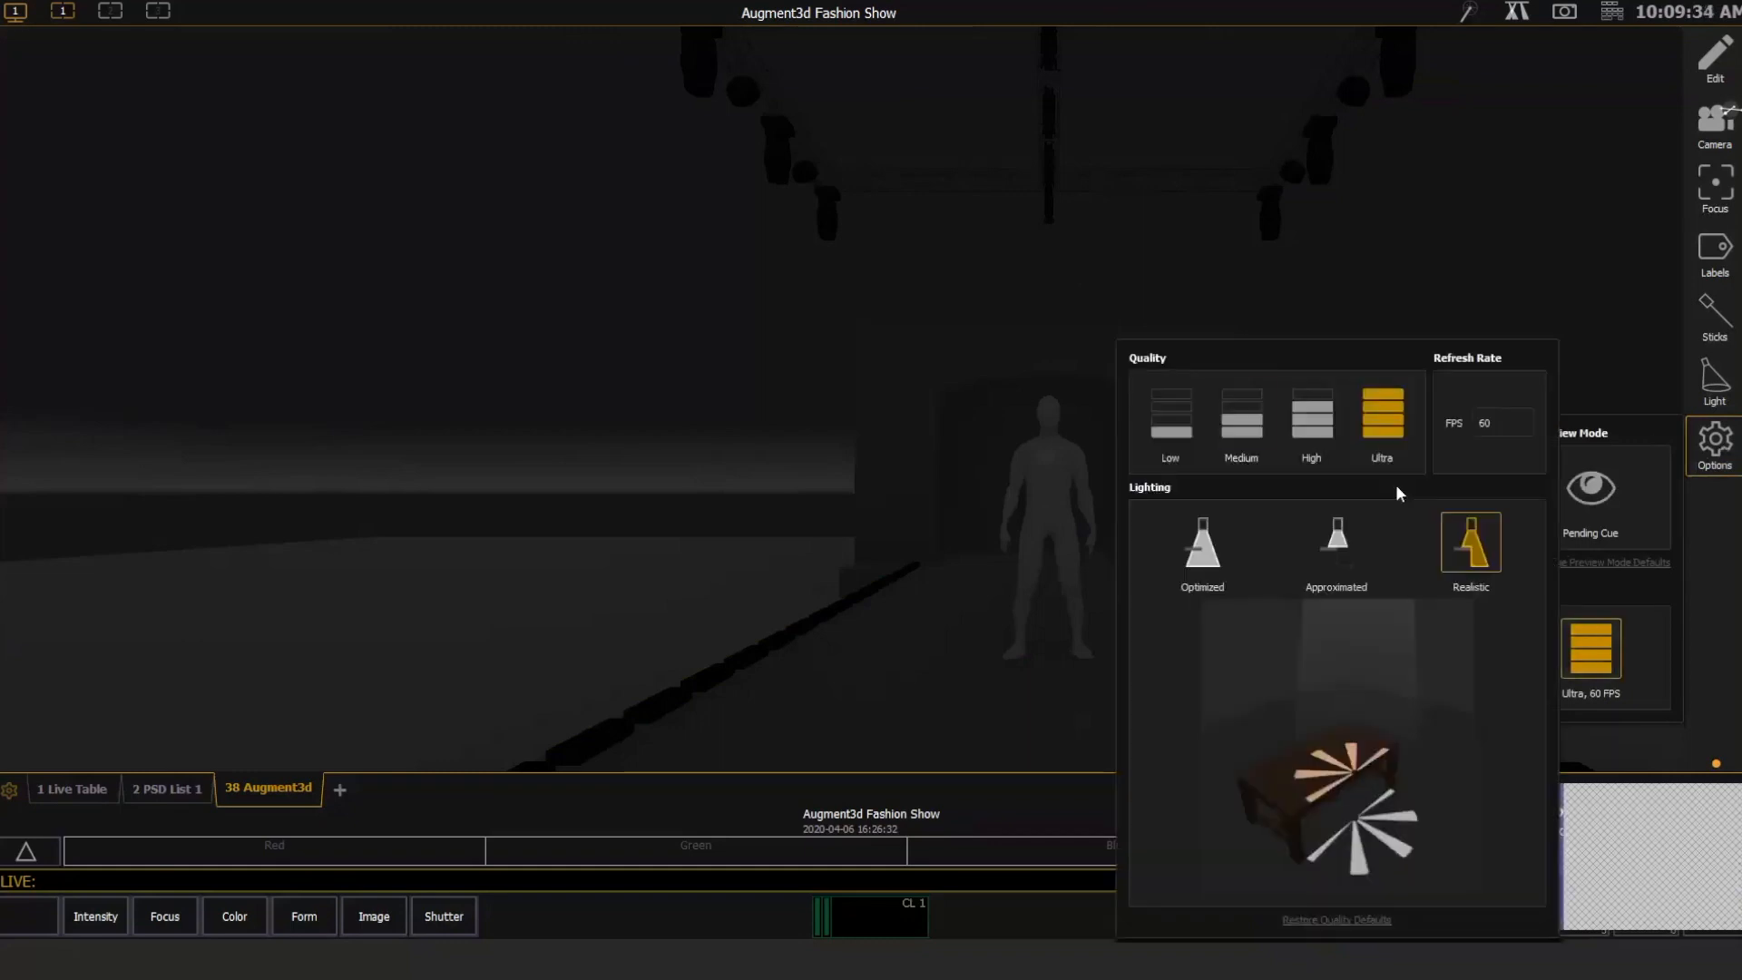
{"action": "left_click", "coordinate": [1245, 421]}
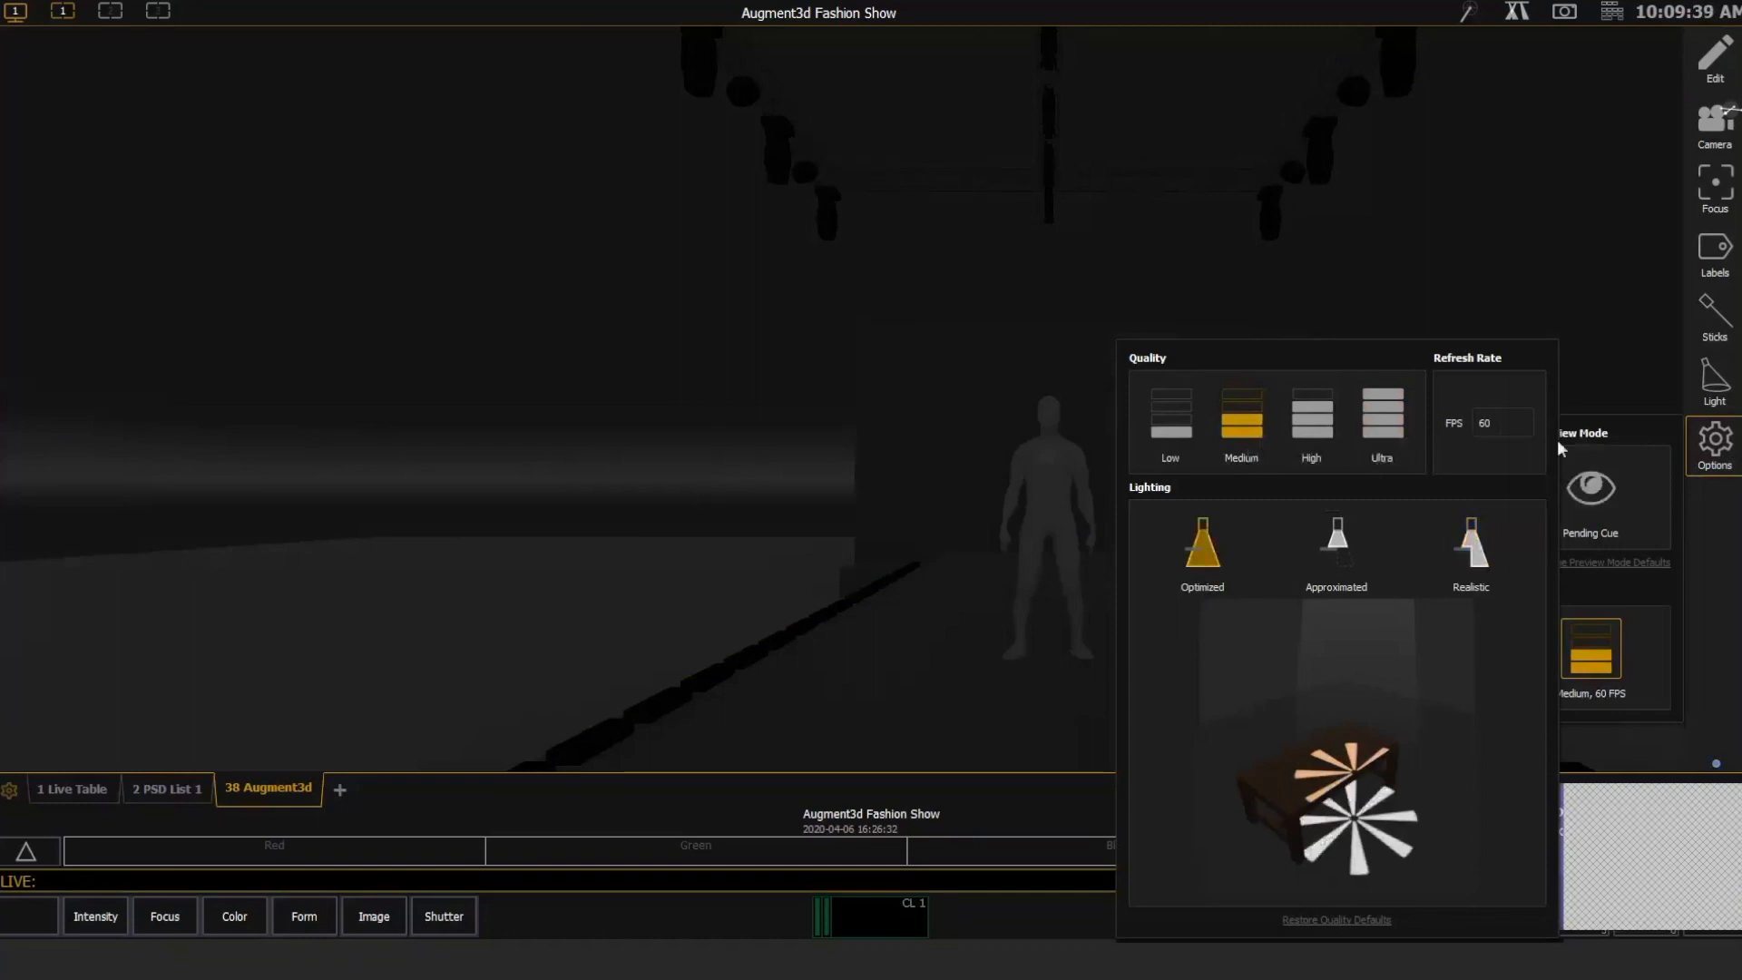
Set the ambient light of the 3D view to Medium and close the light settings.
{"action": "left_click", "coordinate": [1713, 379]}
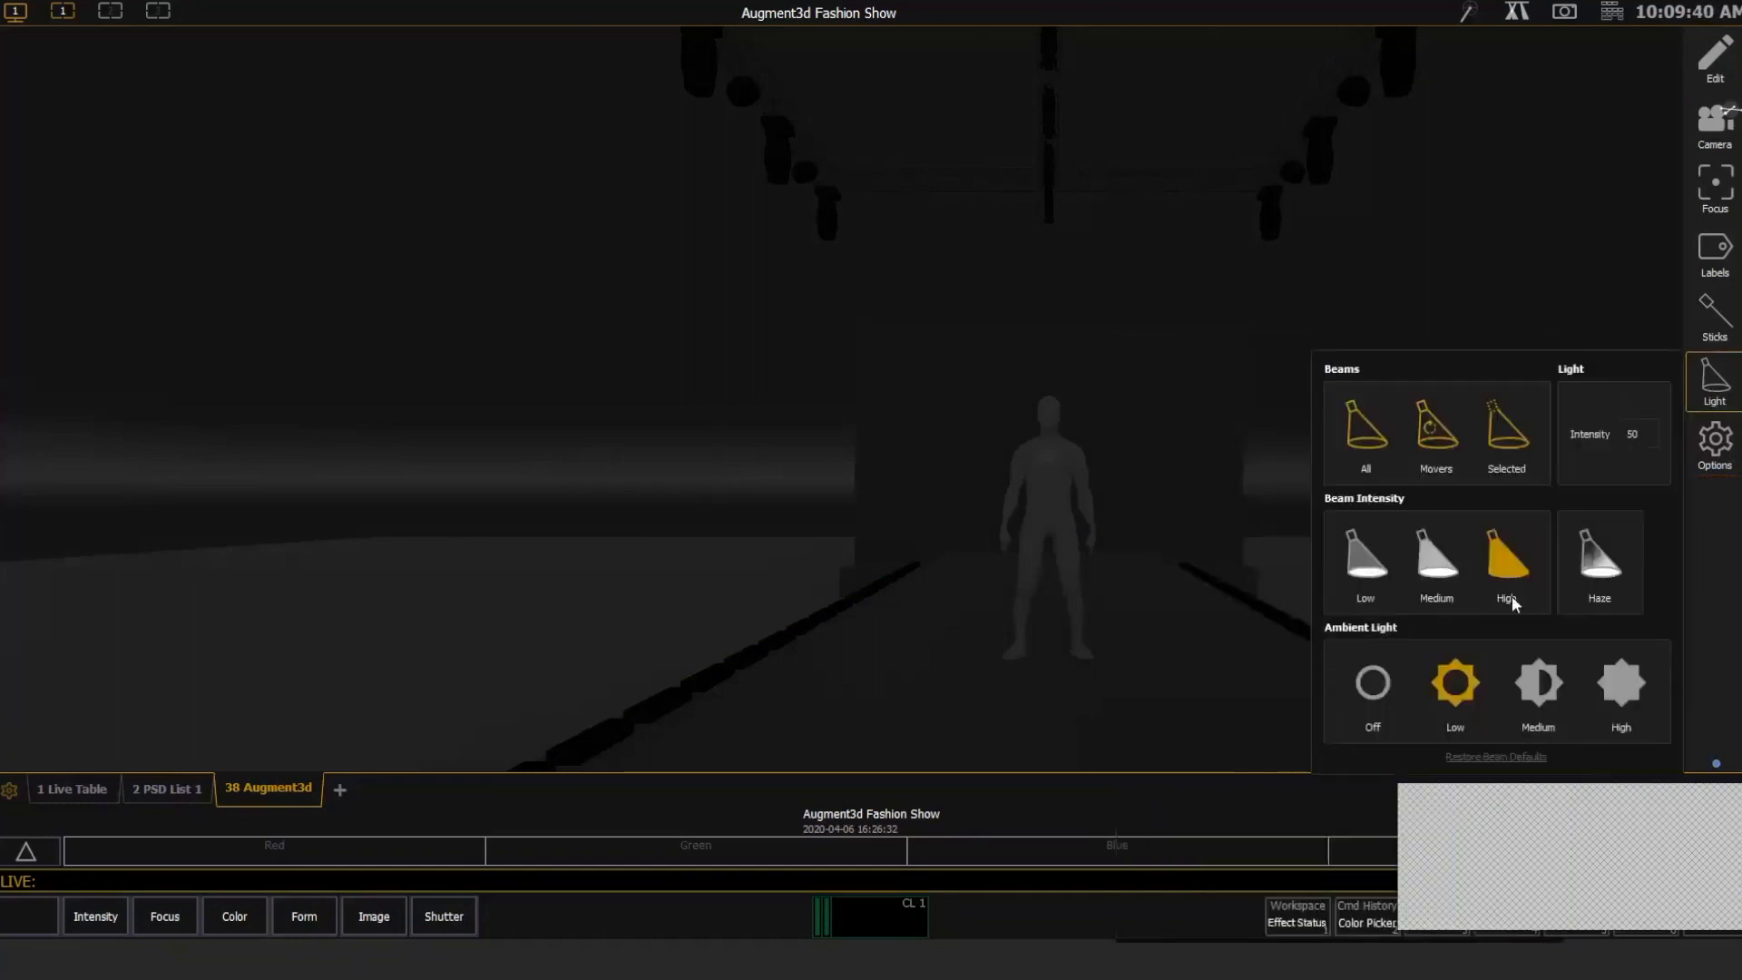
{"action": "left_click", "coordinate": [1538, 682]}
{"action": "left_click", "coordinate": [601, 545]}
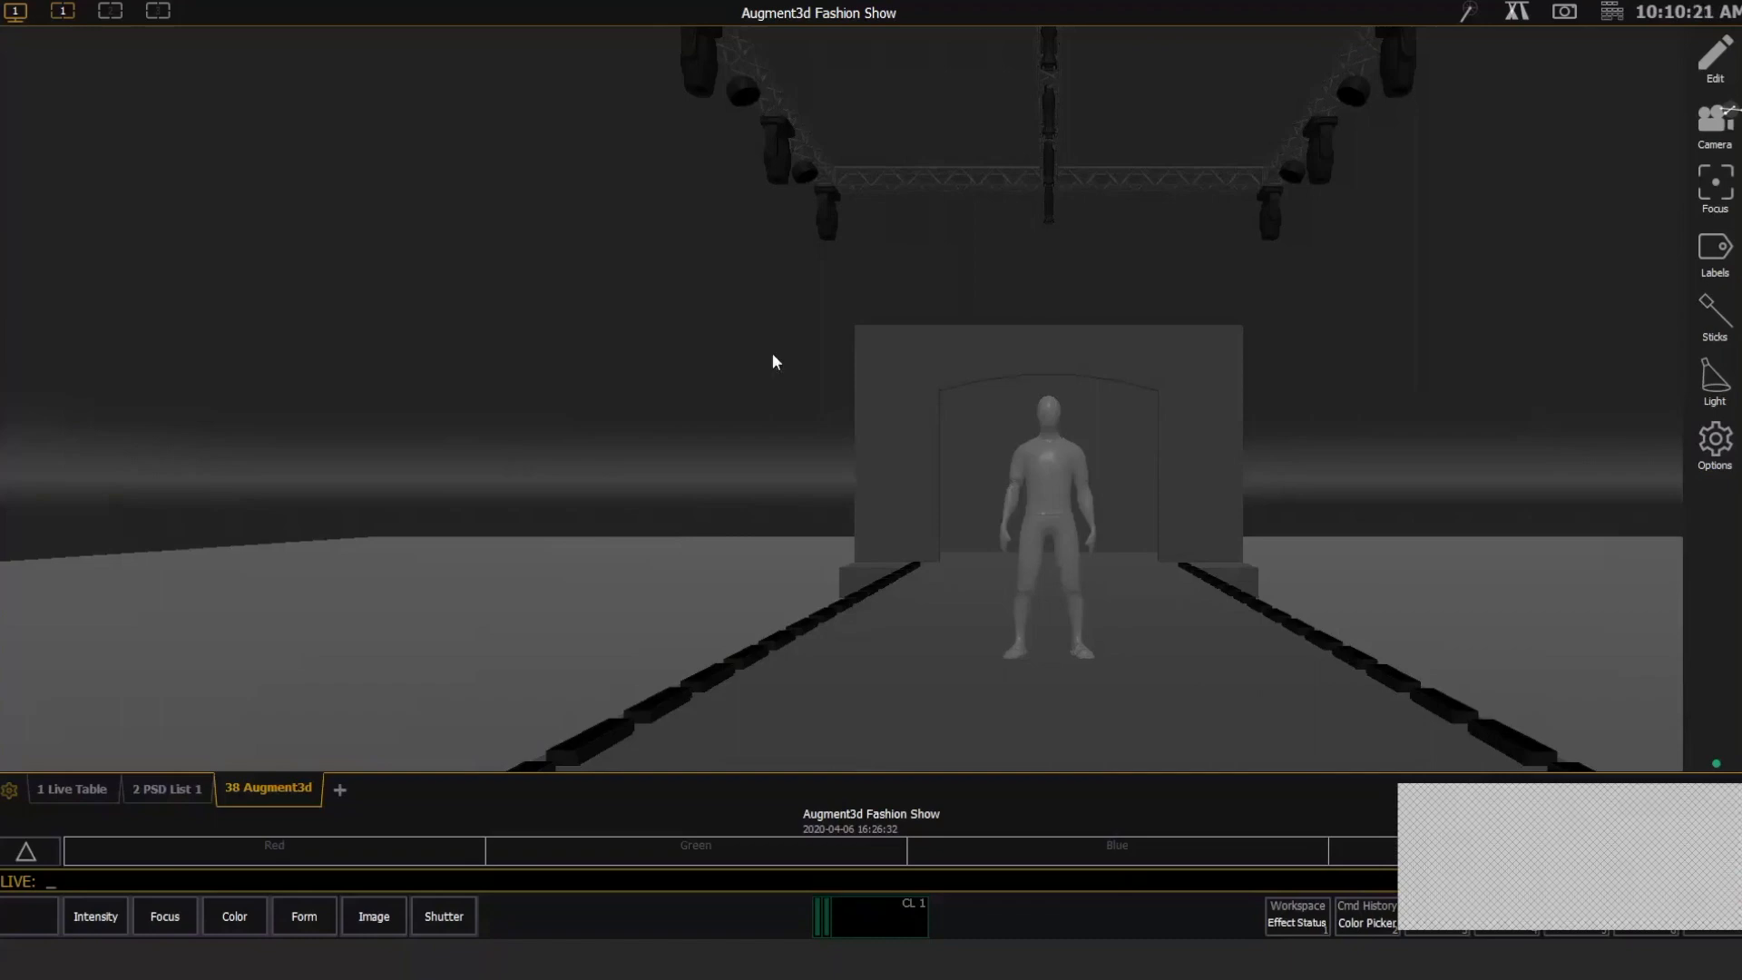
Review the quality, refresh rate and lighting options of the Augment3d view.
{"action": "left_click", "coordinate": [1714, 443]}
{"action": "left_click", "coordinate": [1585, 644]}
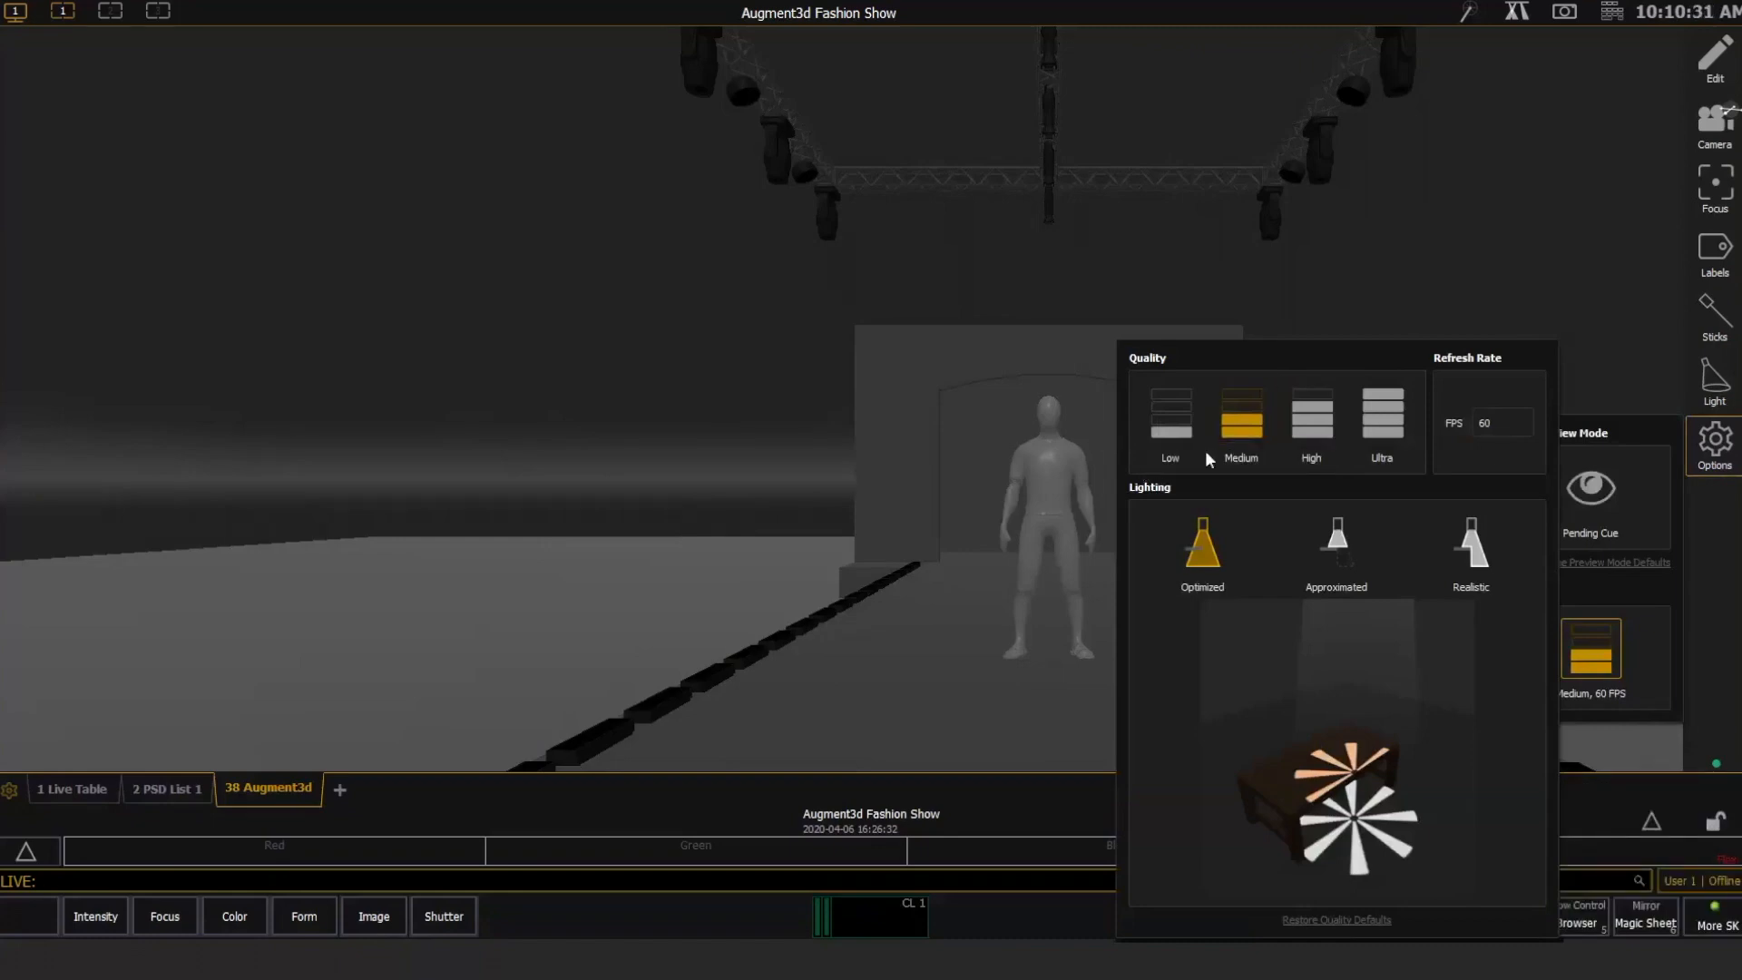
{"action": "left_click", "coordinate": [524, 493]}
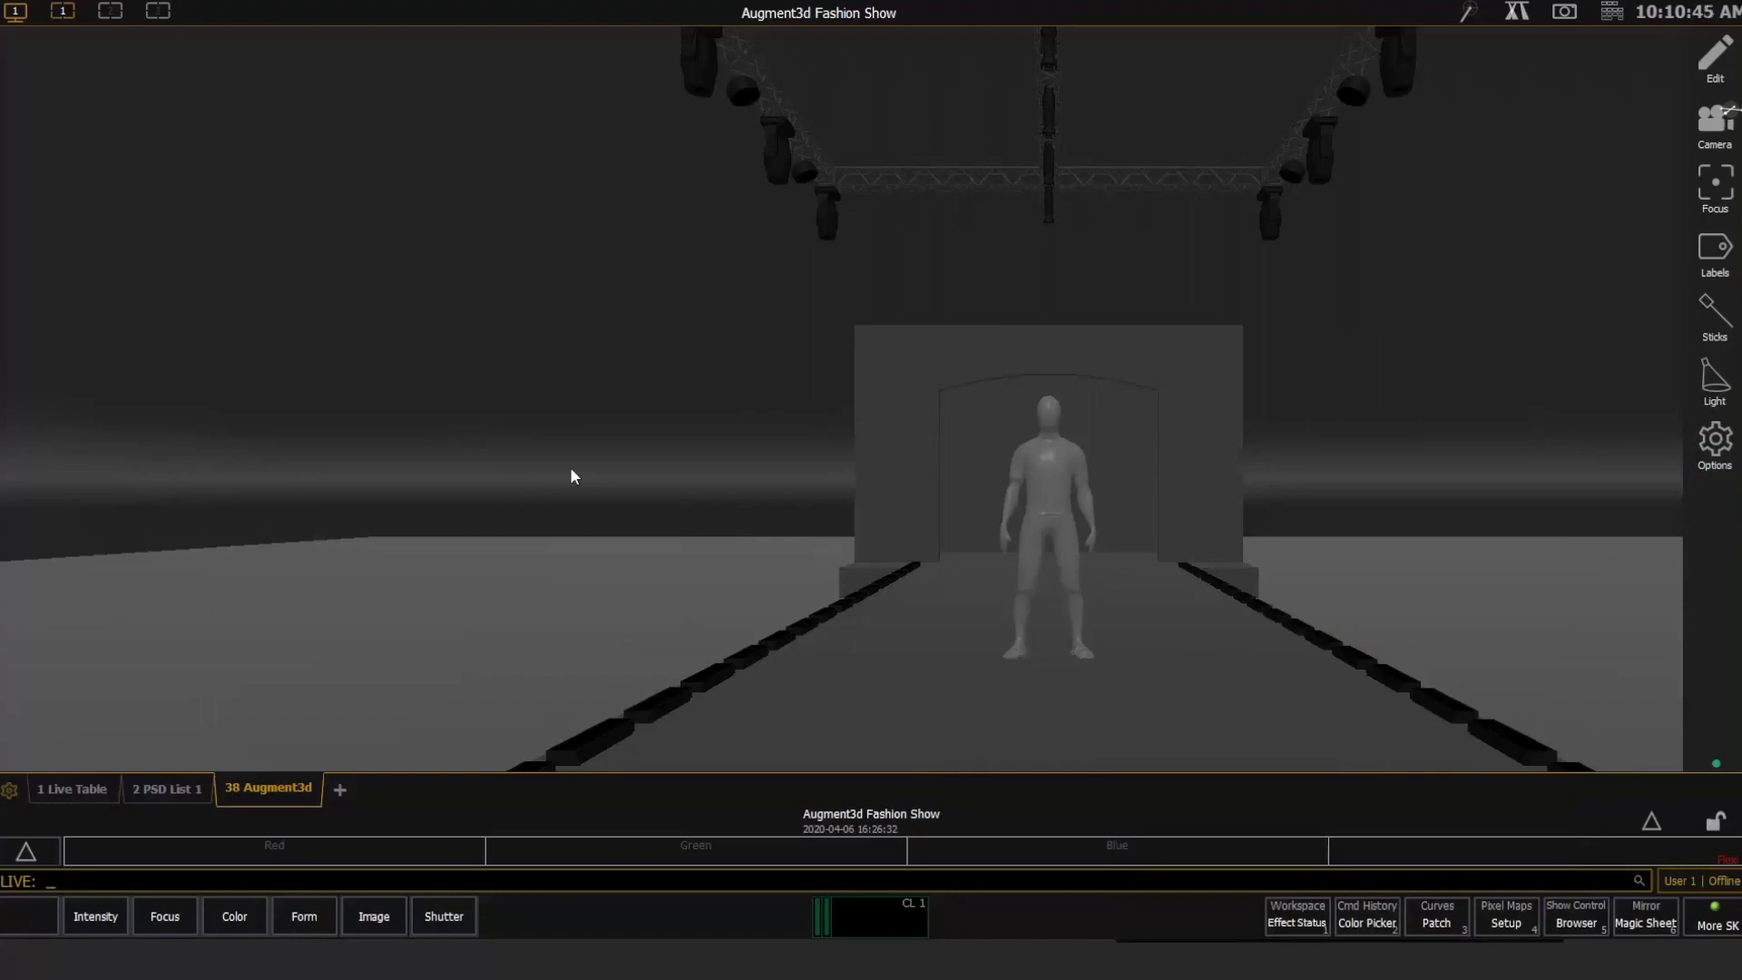
Close the Augment3d display and open it again from the list of displays.
{"action": "right_click", "coordinate": [286, 792]}
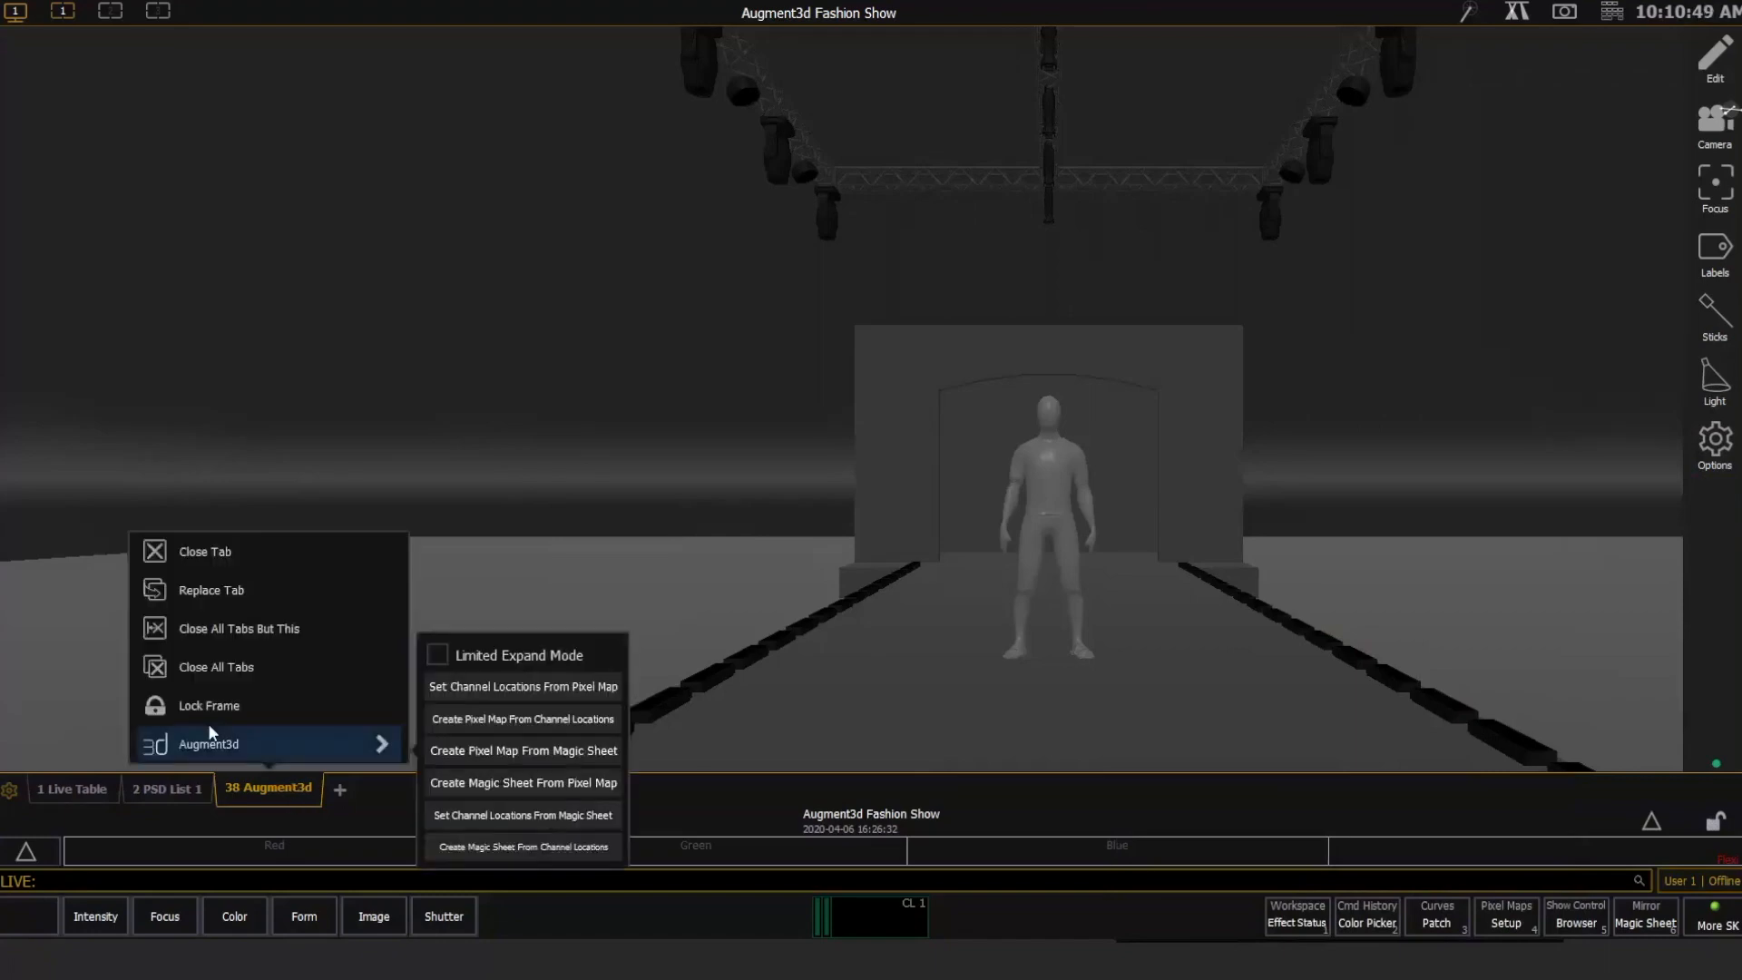
{"action": "left_click", "coordinate": [230, 551]}
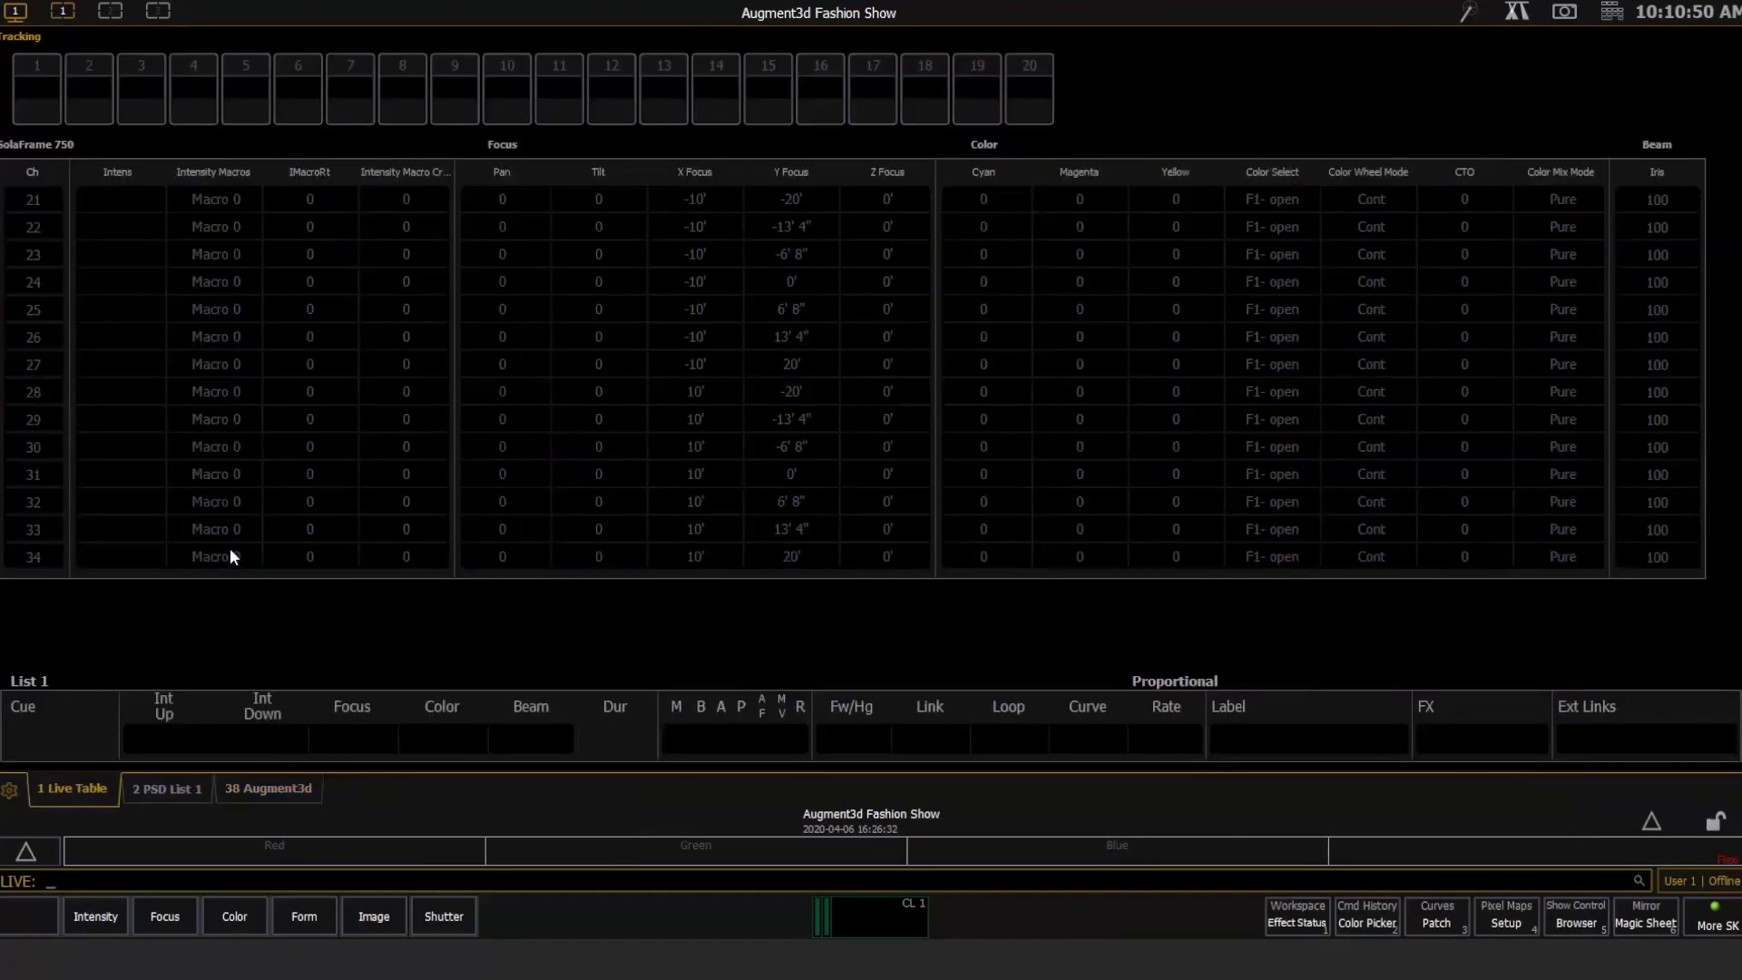
{"action": "left_click", "coordinate": [233, 791]}
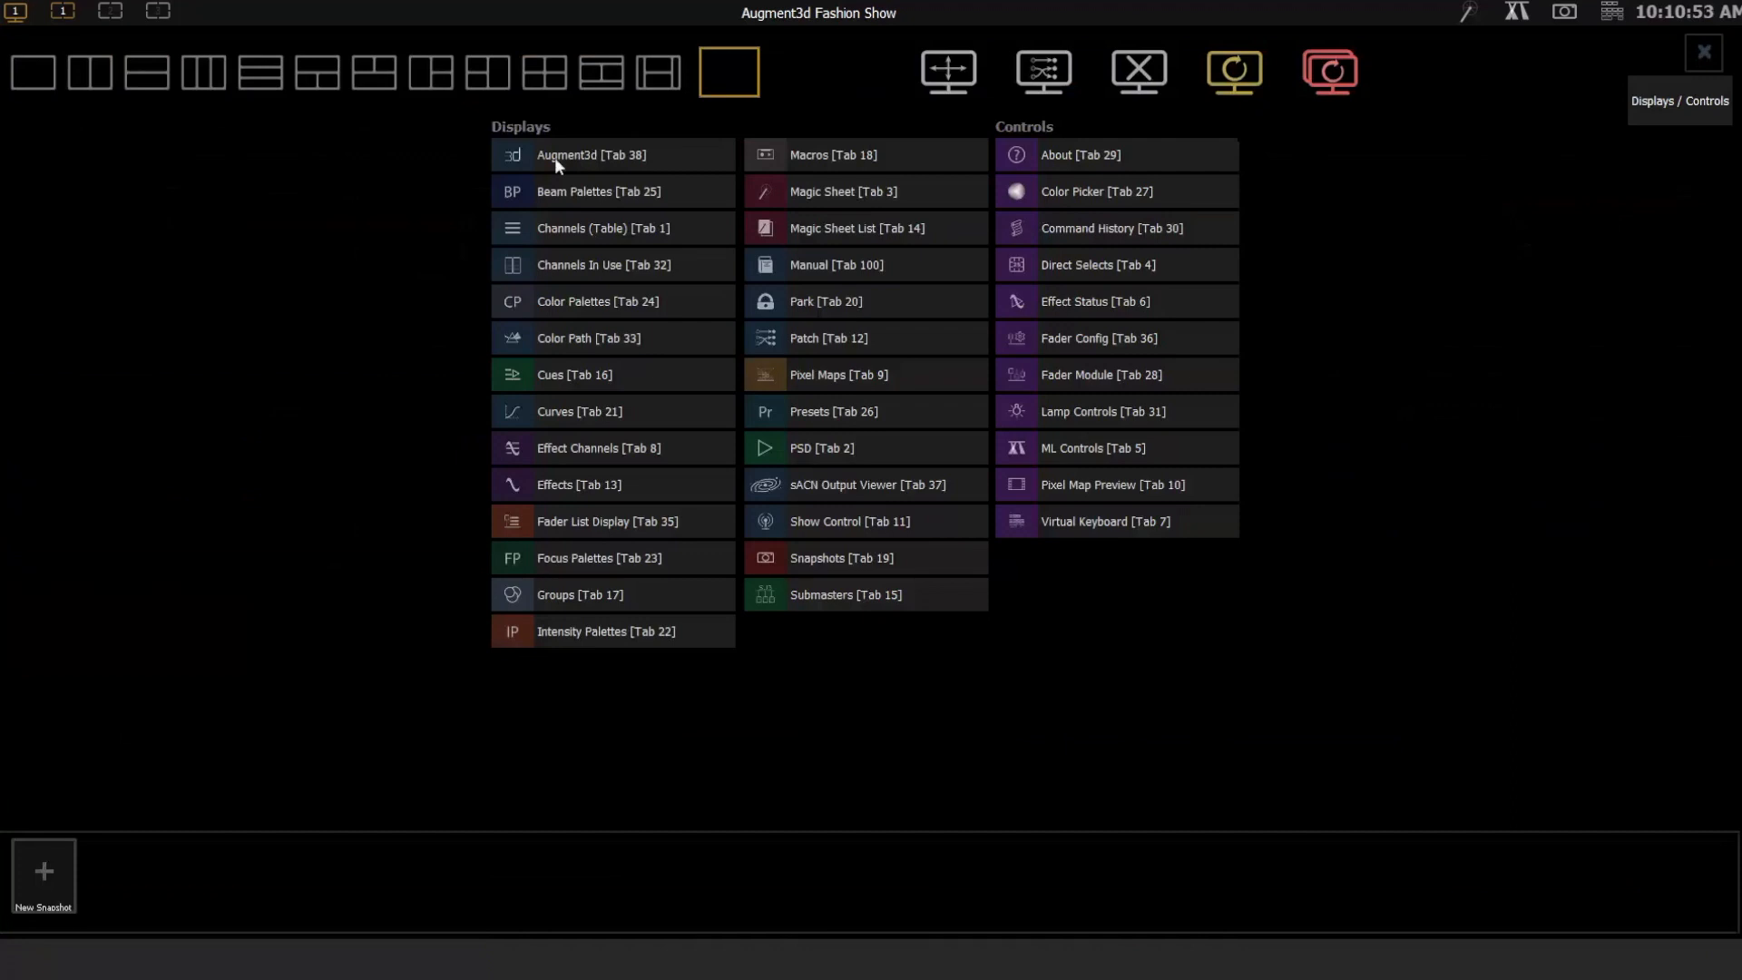
{"action": "left_click", "coordinate": [580, 156]}
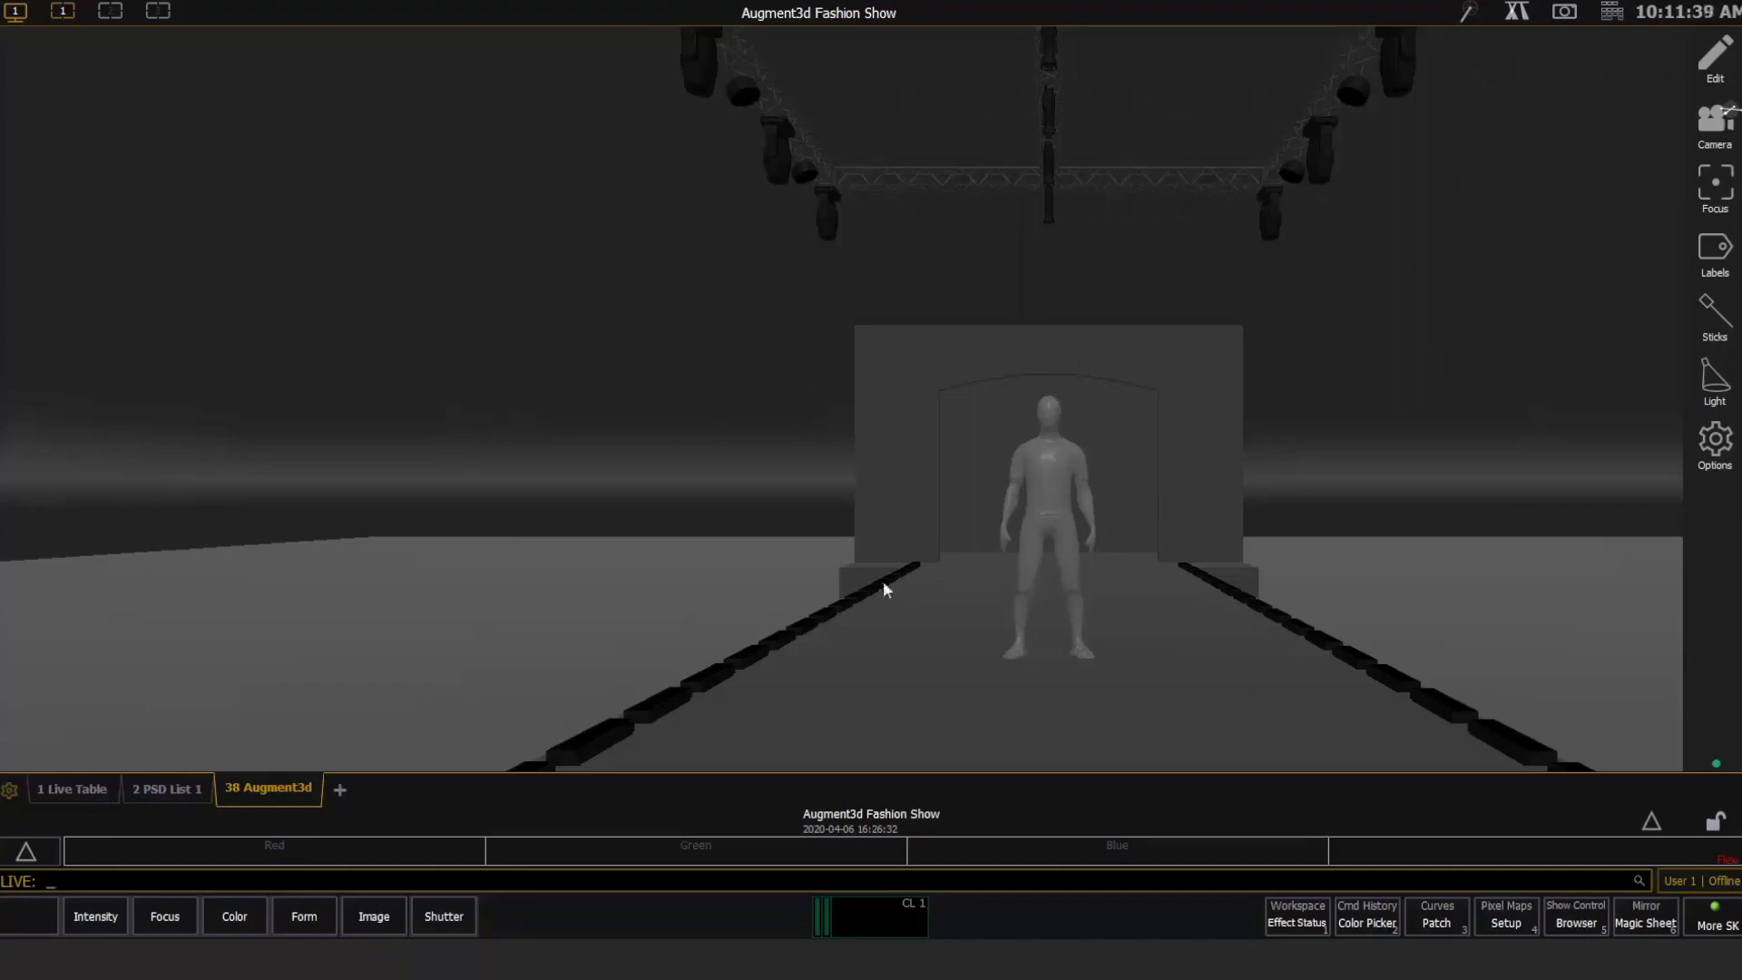
Collapse the open folders in the file browser, exit the software and confirm quitting.
{"action": "left_click", "coordinate": [1653, 821]}
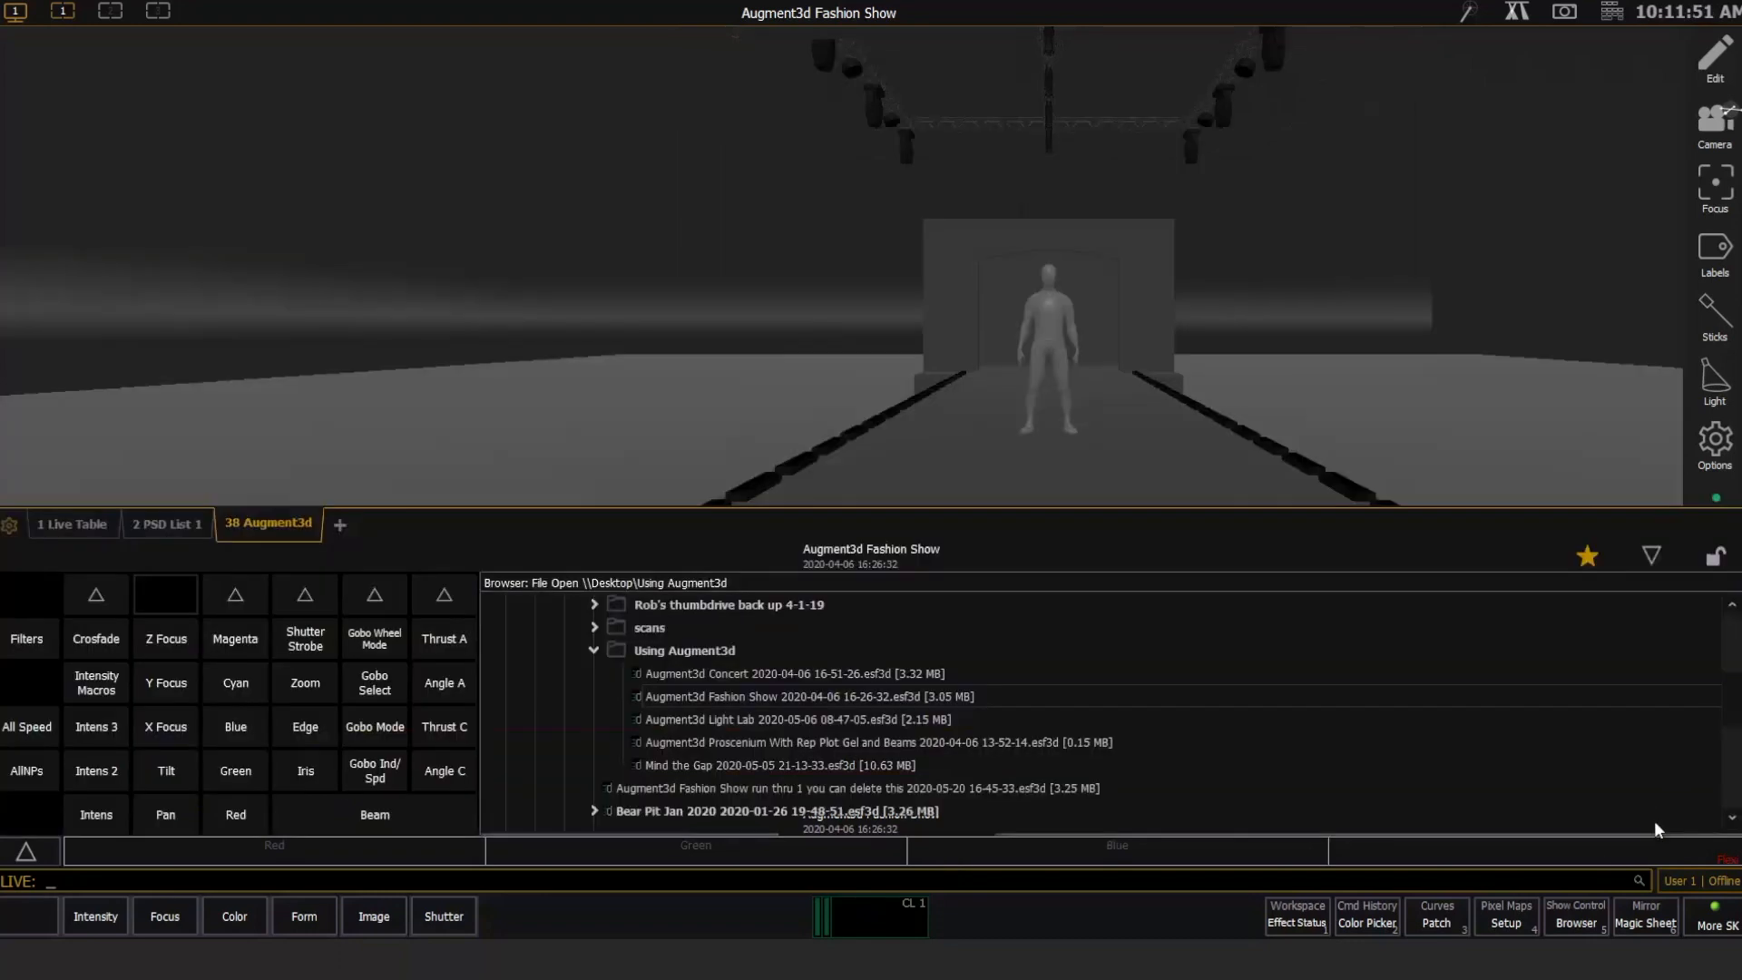
{"action": "left_click", "coordinate": [592, 650]}
{"action": "scroll", "coordinate": [602, 651], "scroll_direction": "up", "scroll_amount": 5}
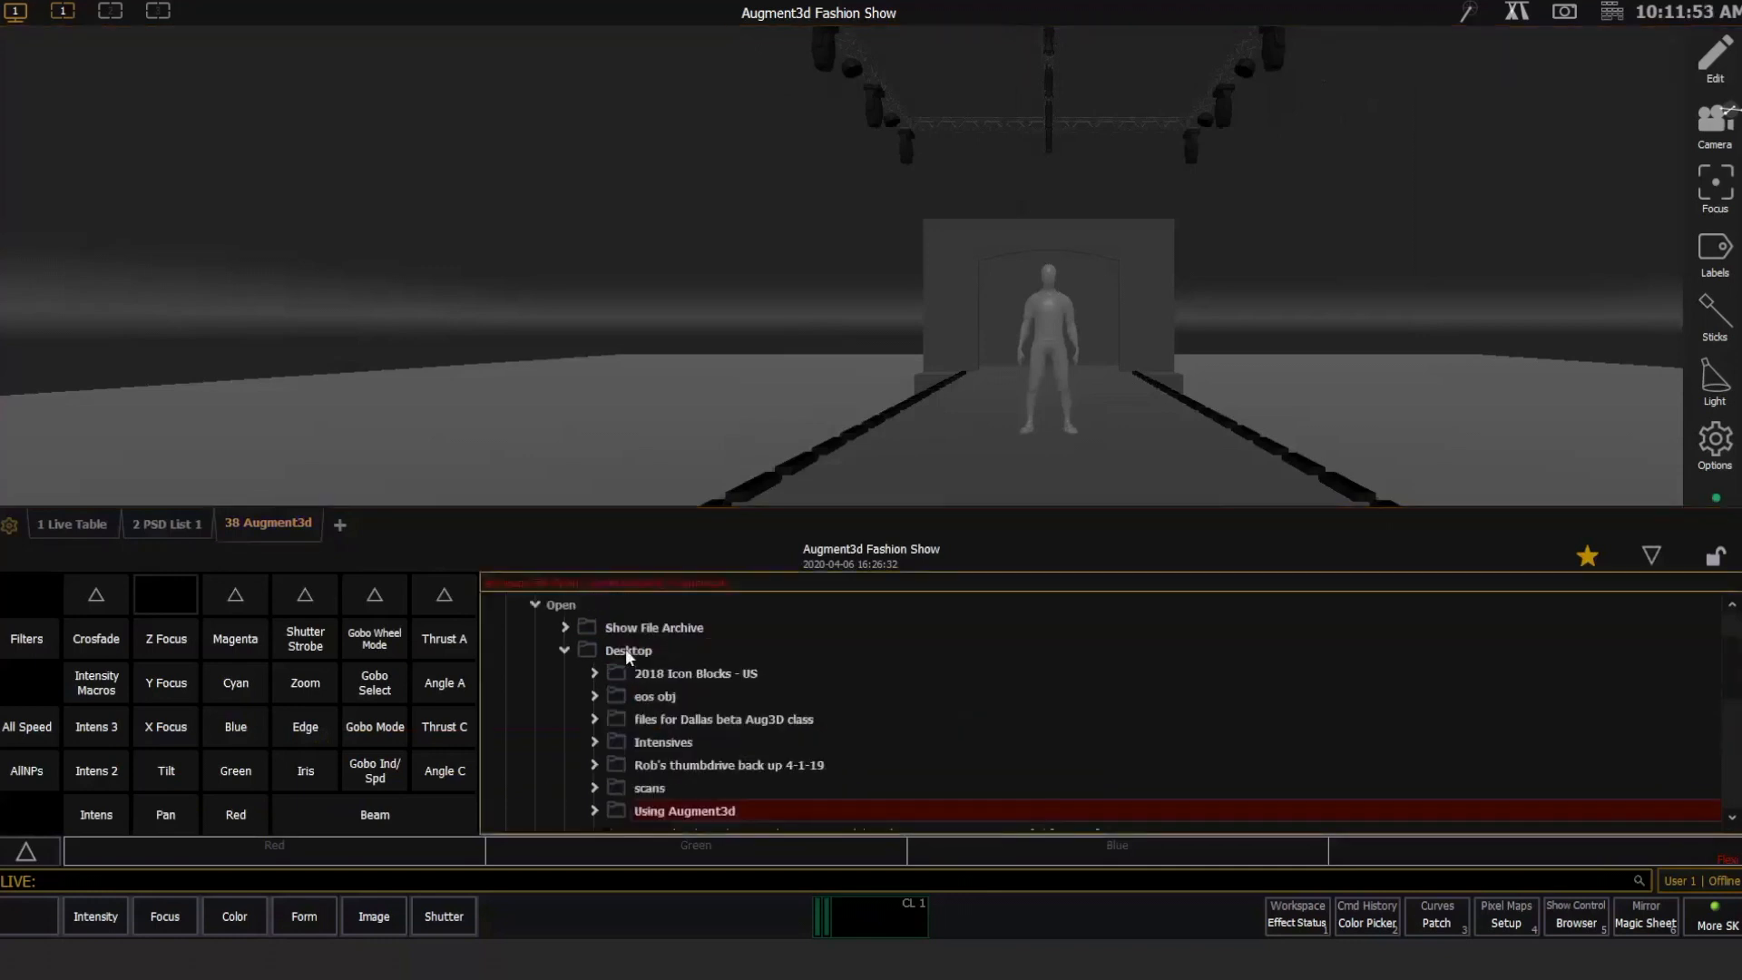
{"action": "left_click", "coordinate": [541, 672]}
{"action": "left_click", "coordinate": [507, 604]}
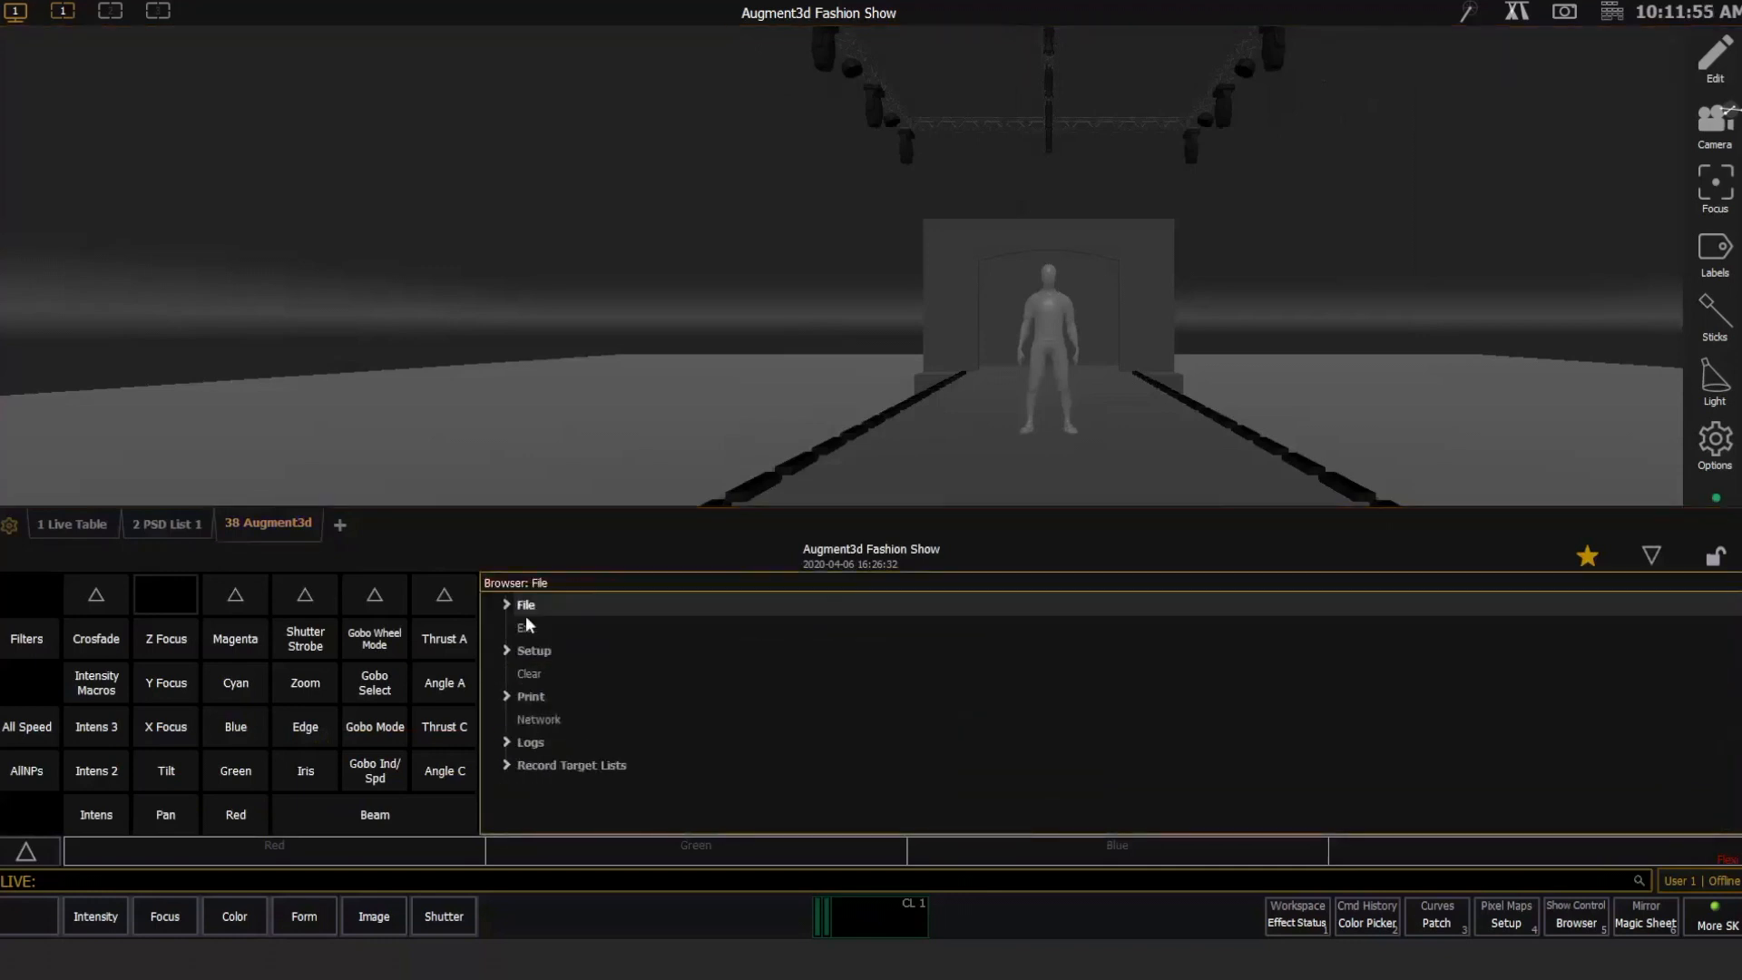
{"action": "left_click", "coordinate": [527, 628]}
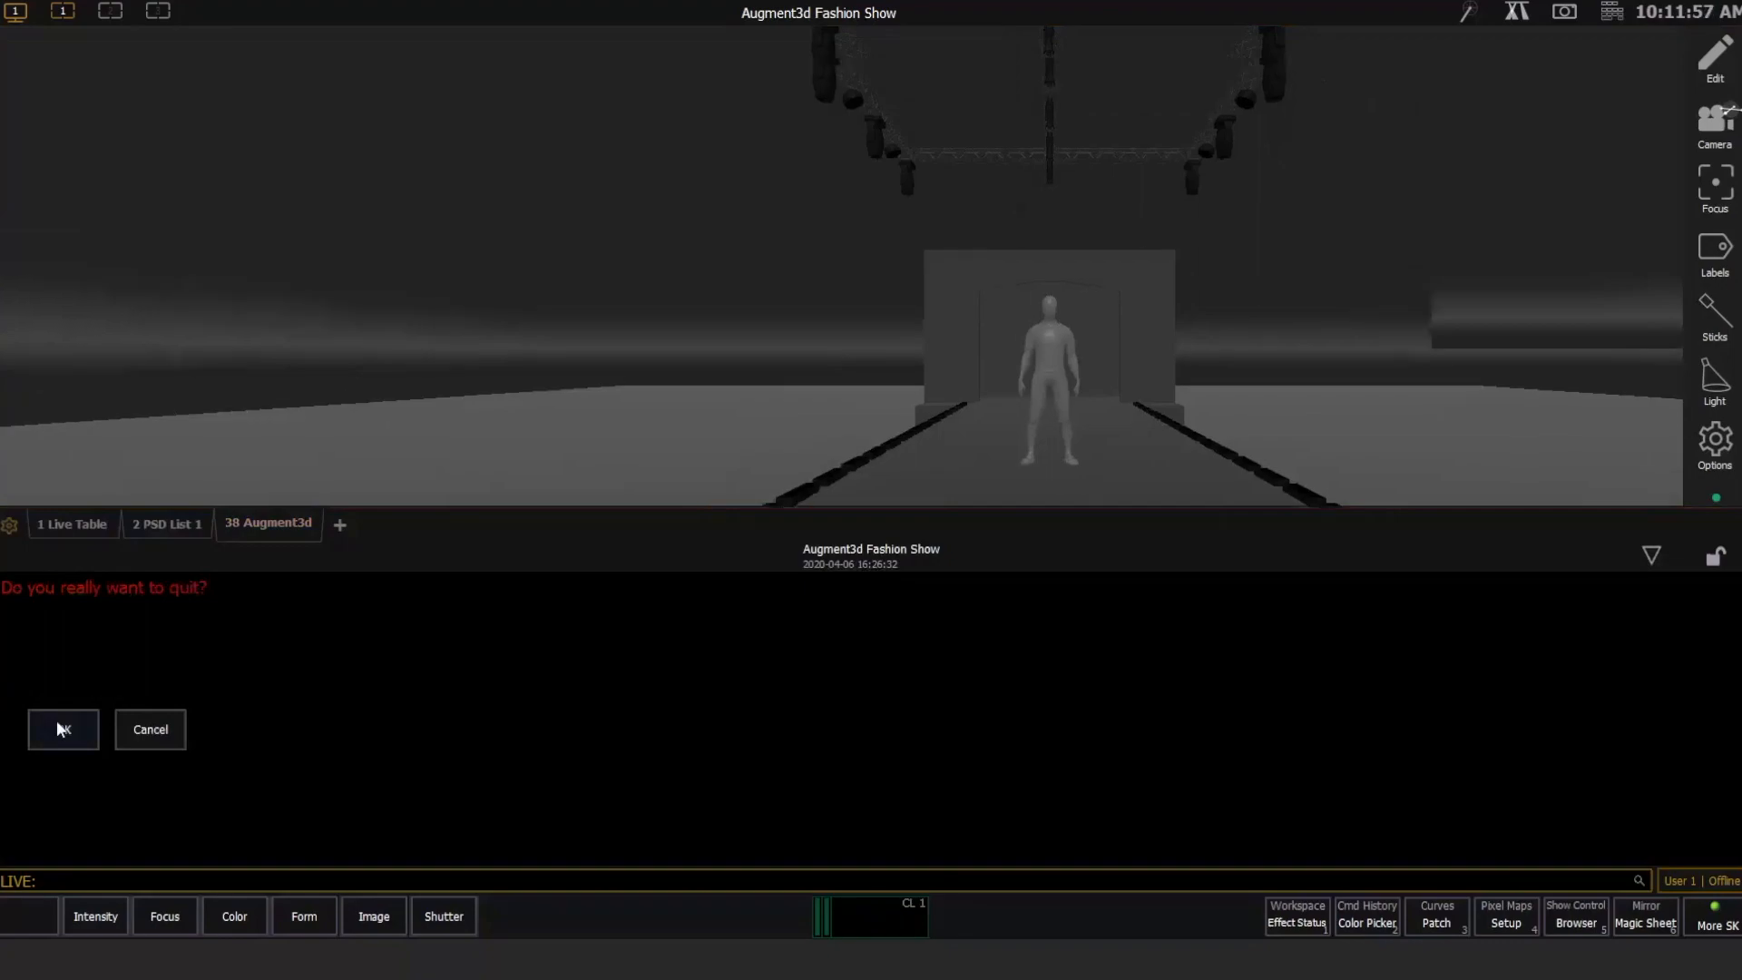
{"action": "left_click", "coordinate": [56, 720]}
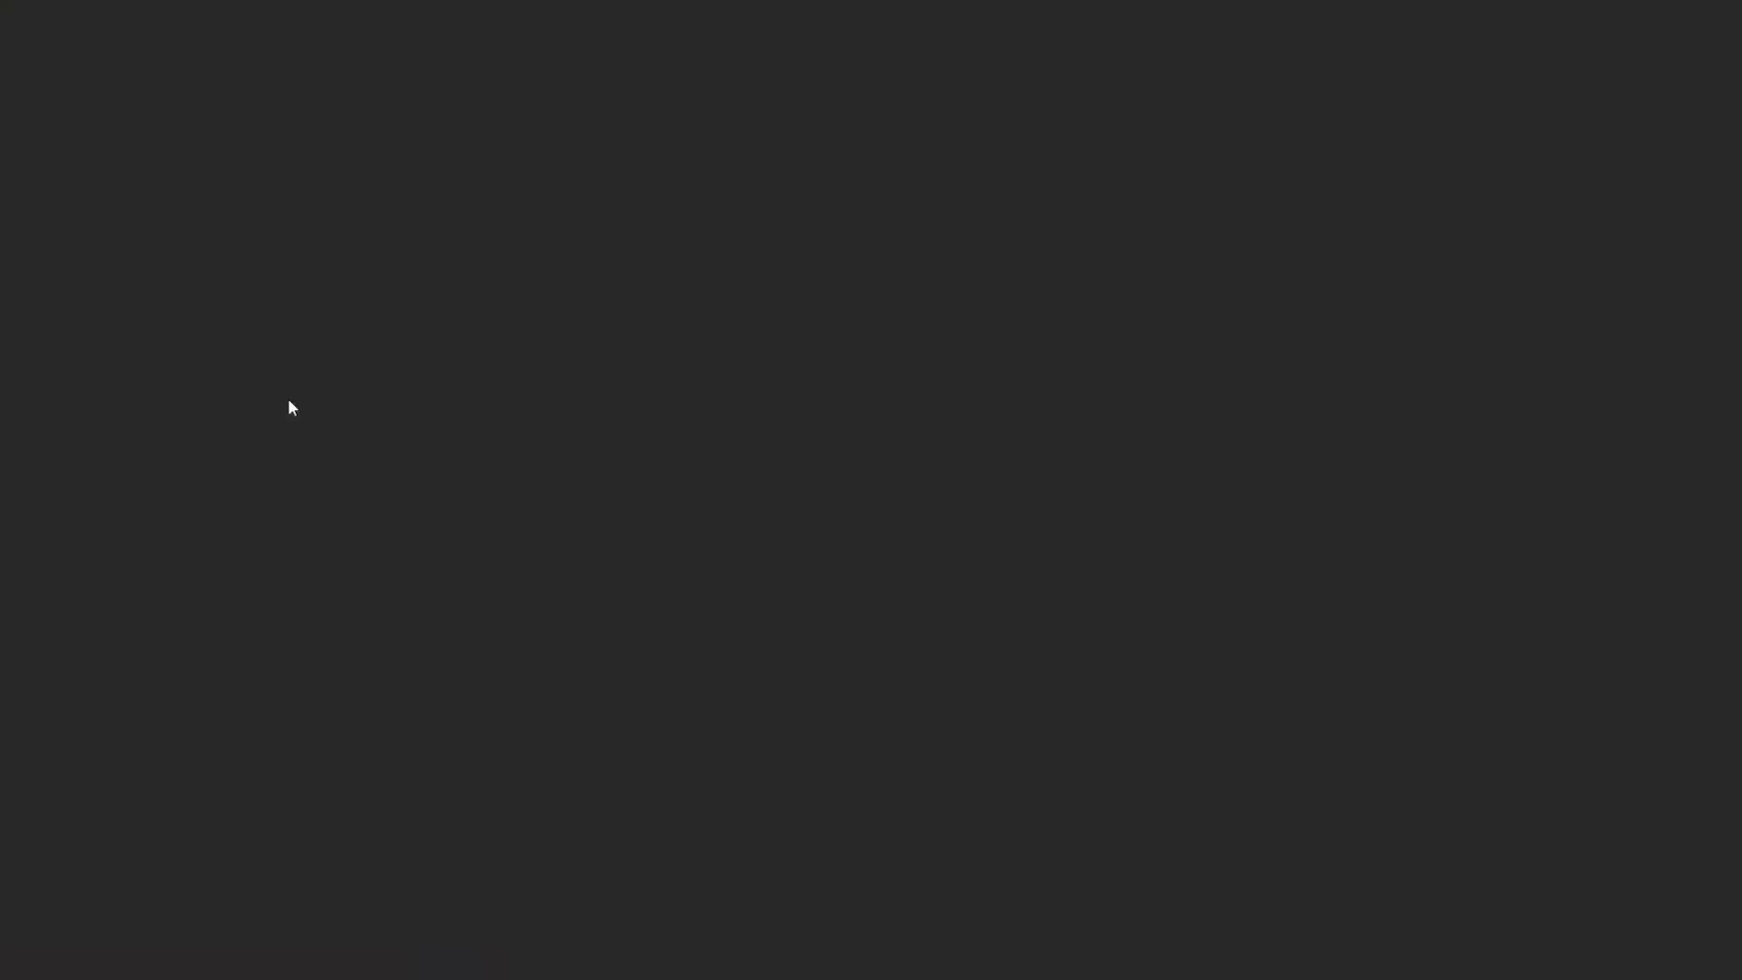
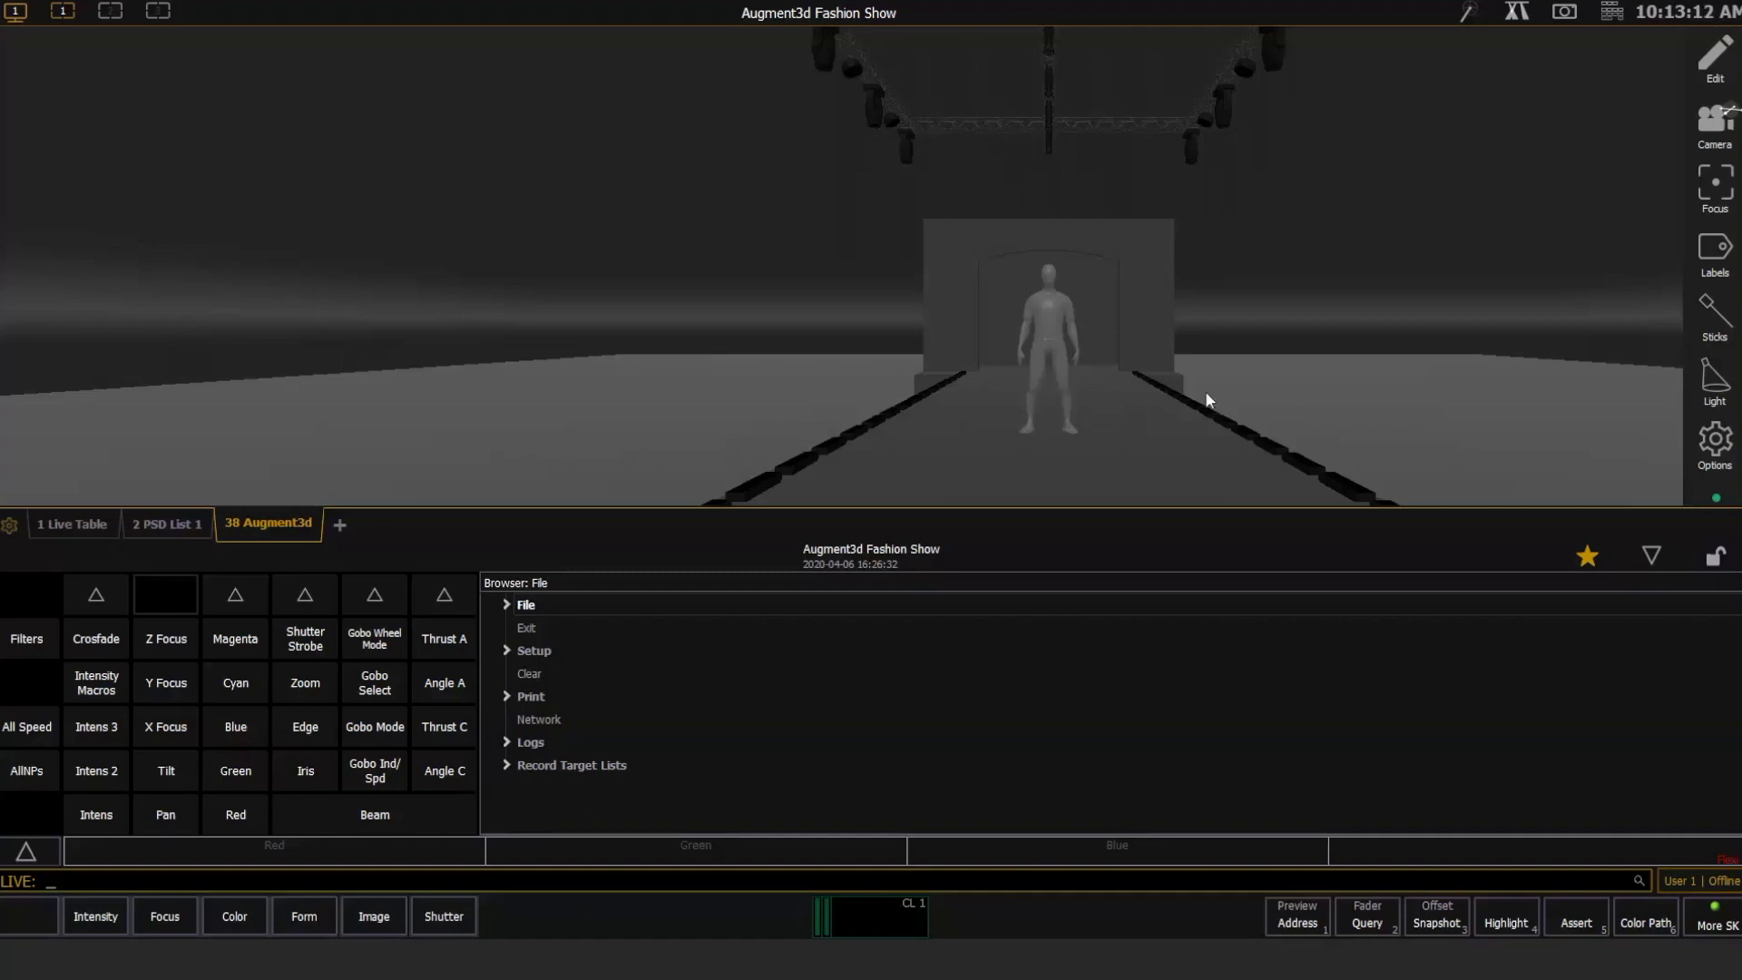
Open the Augment3d section of the system setup.
{"action": "left_click", "coordinate": [1651, 552]}
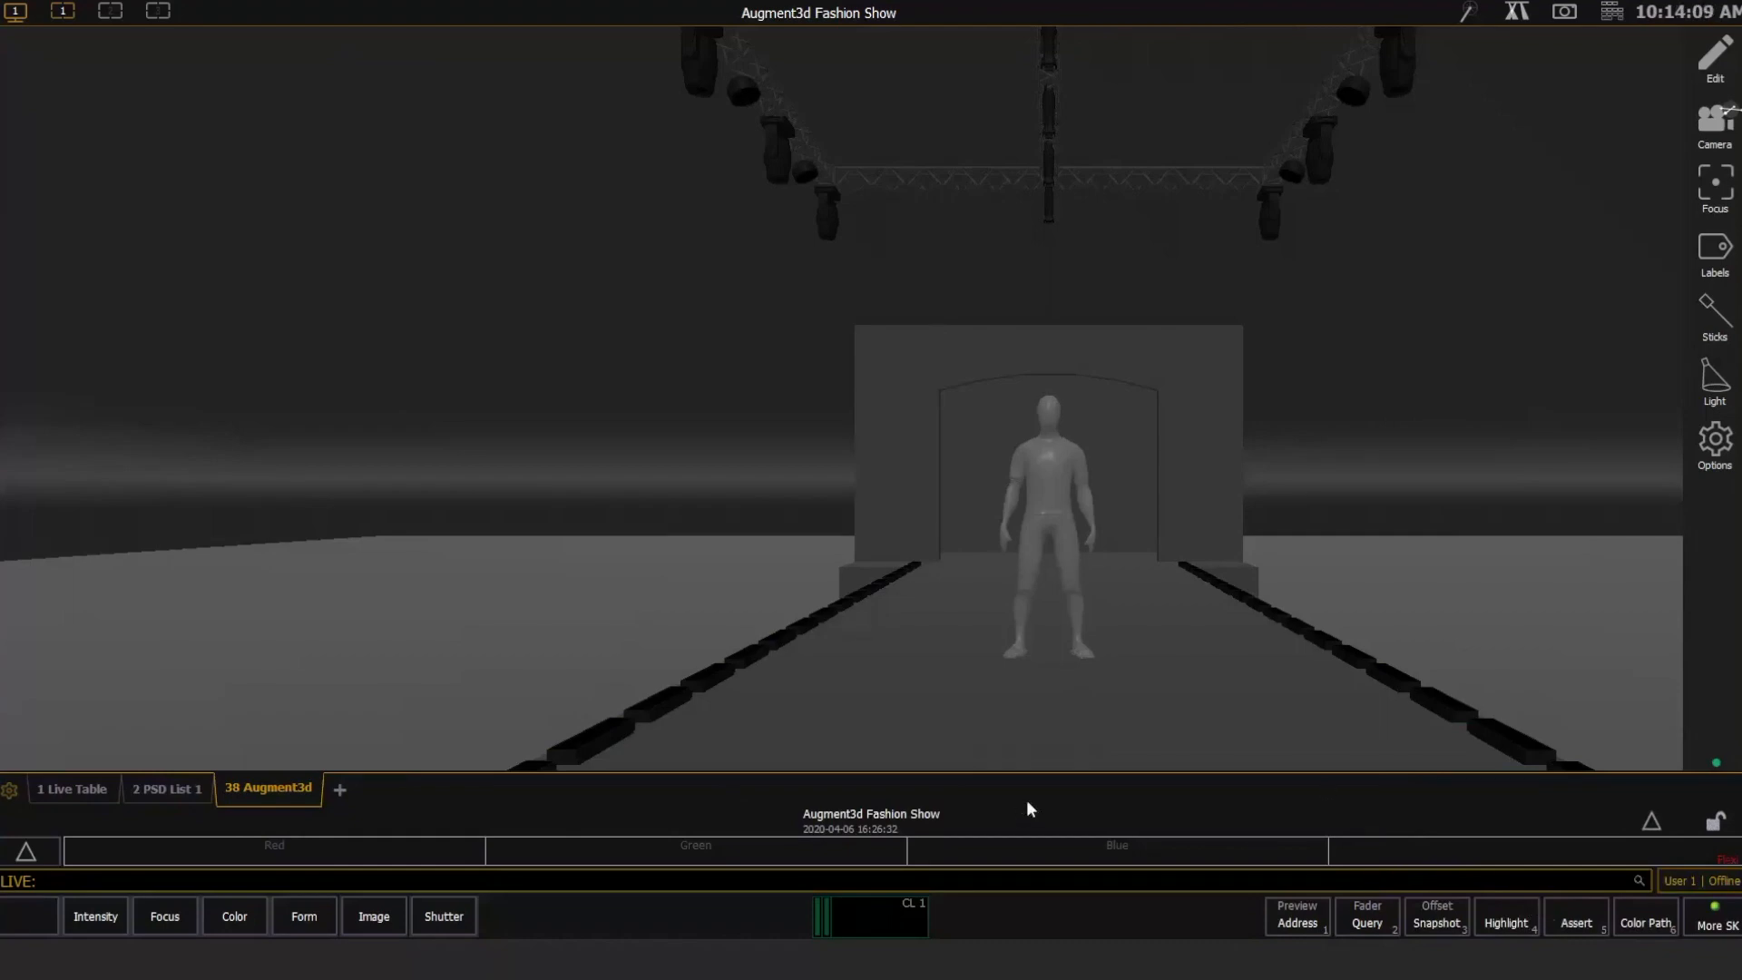
{"action": "key", "text": "F5"}
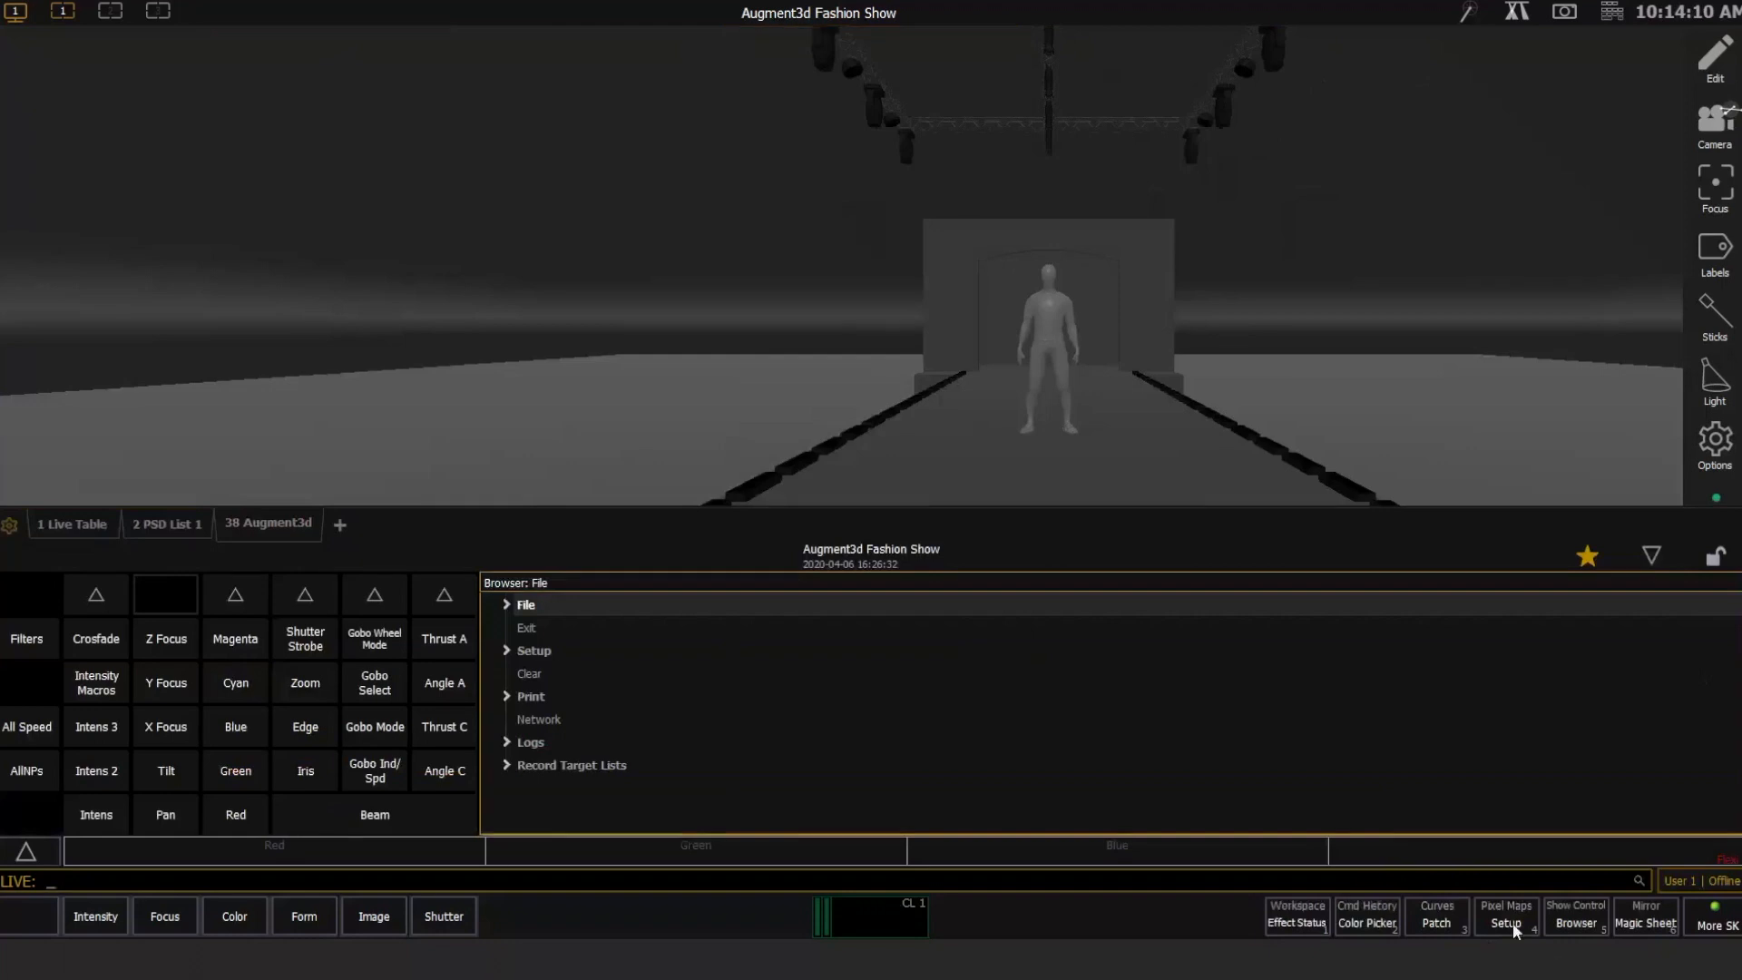
{"action": "left_click", "coordinate": [1510, 922]}
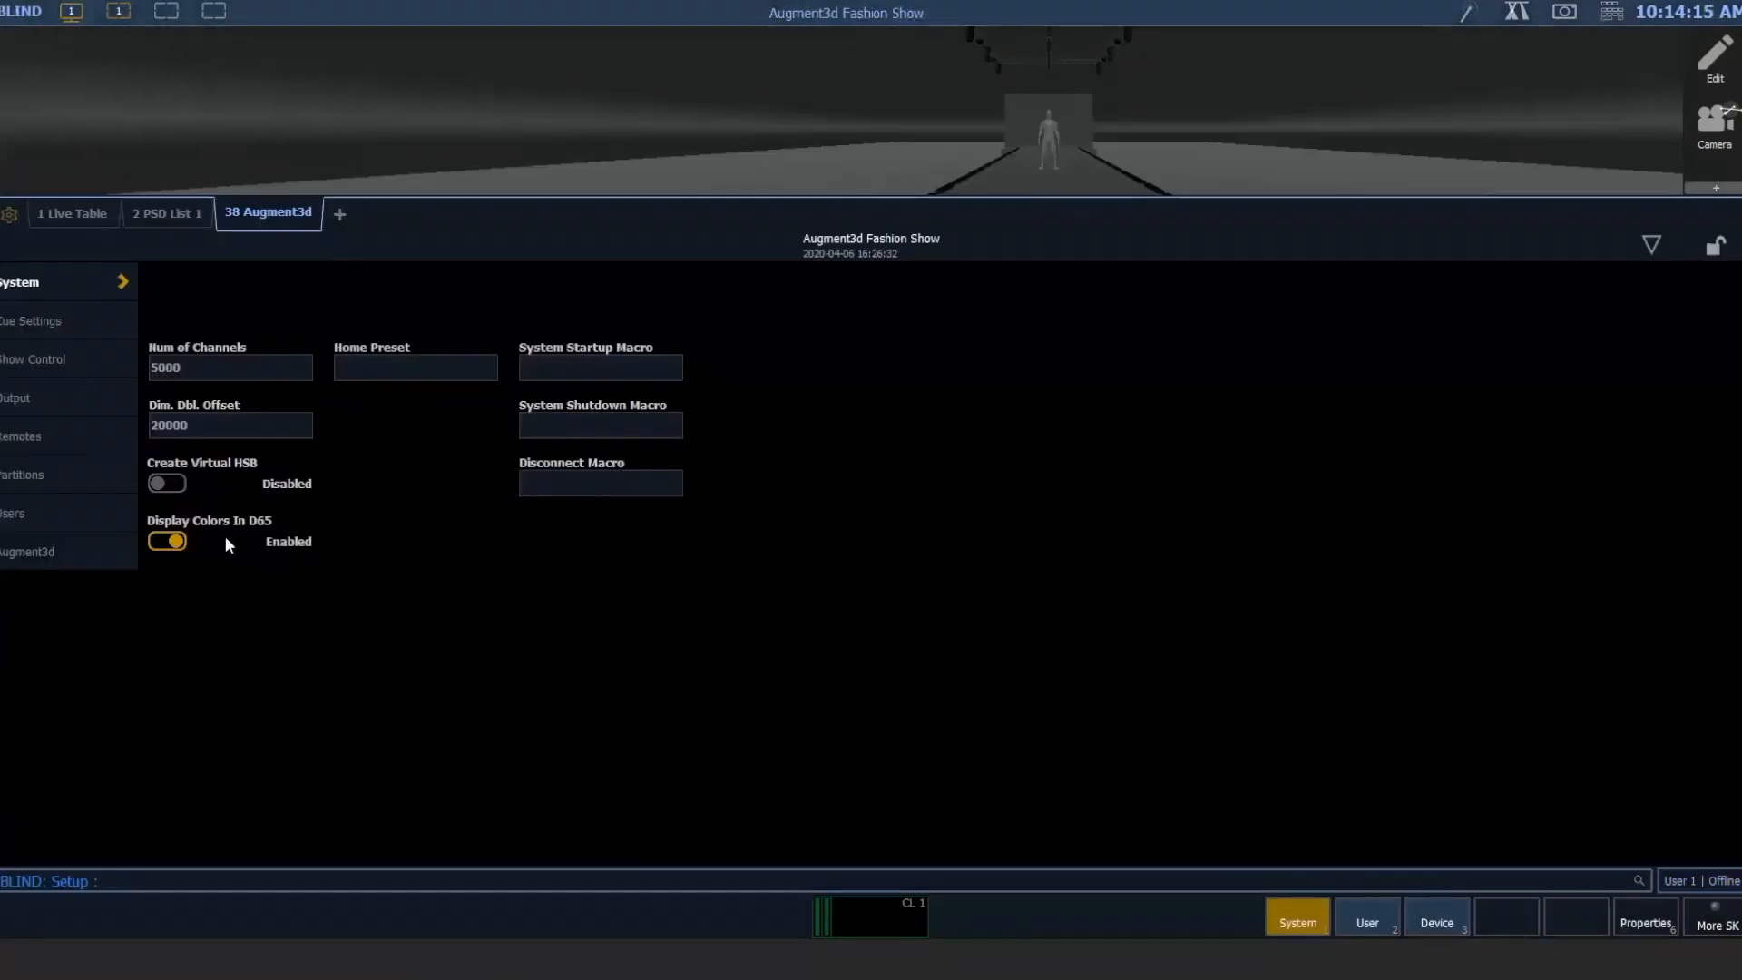
{"action": "left_click", "coordinate": [73, 554]}
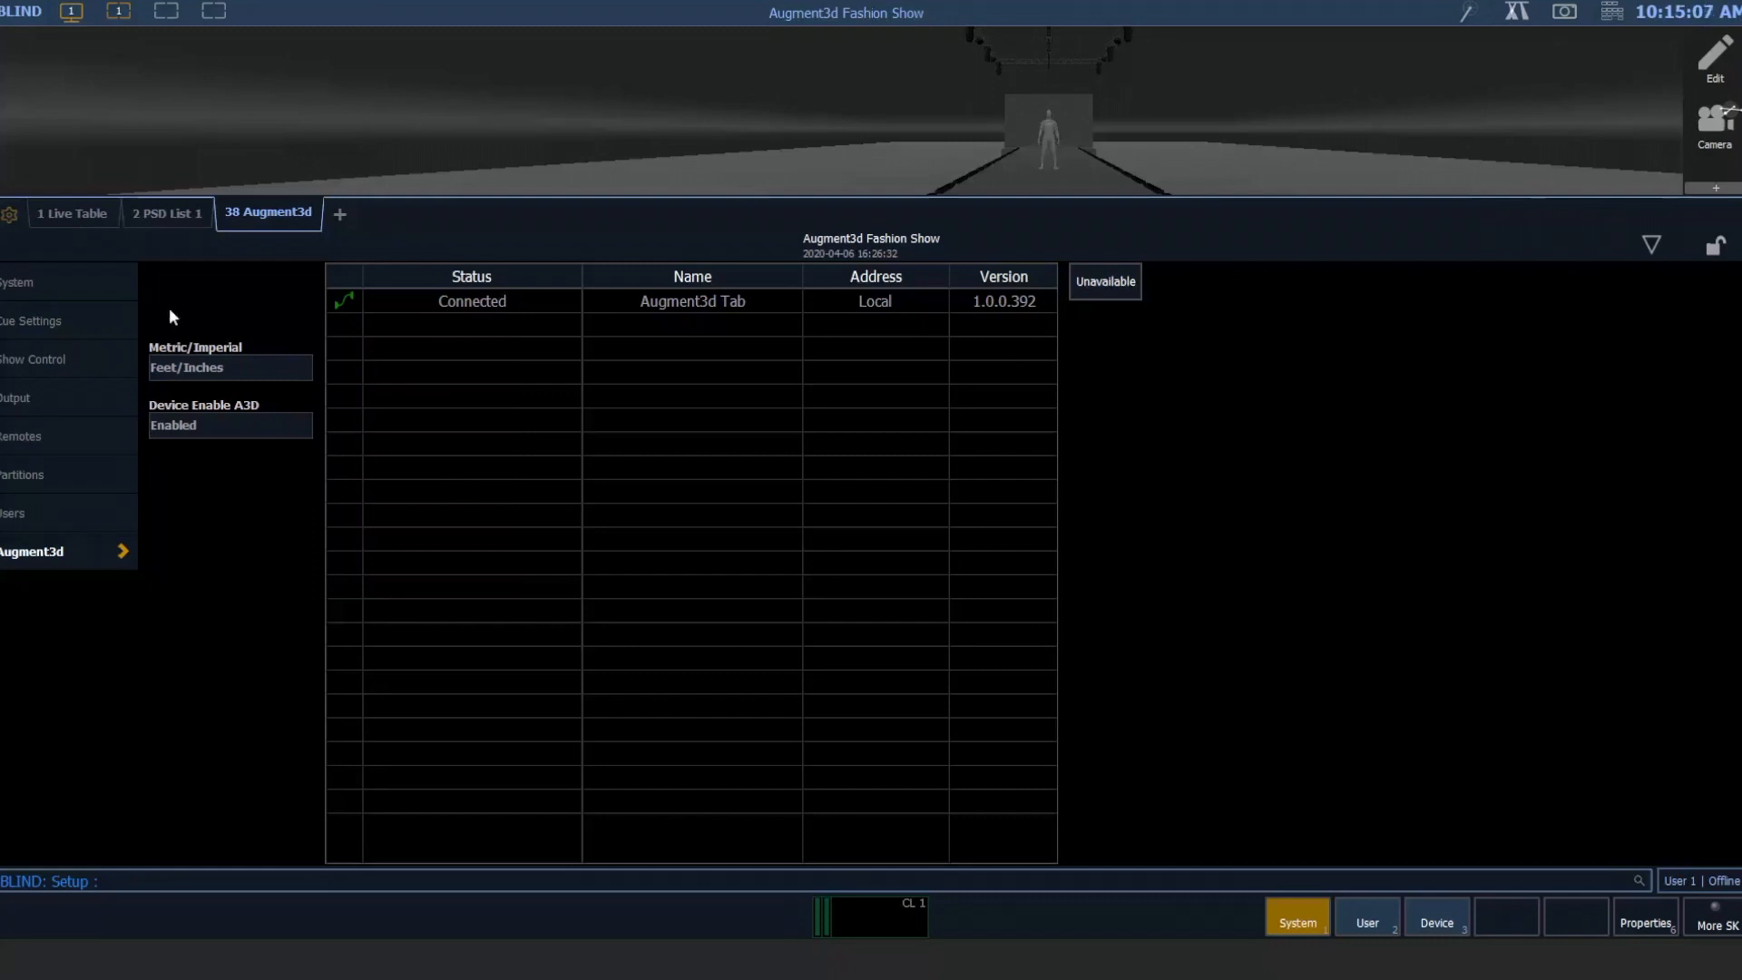
Switch the Metric/Imperial units to Meters, to Feet, and back to Feet/Inches.
{"action": "left_click", "coordinate": [256, 368]}
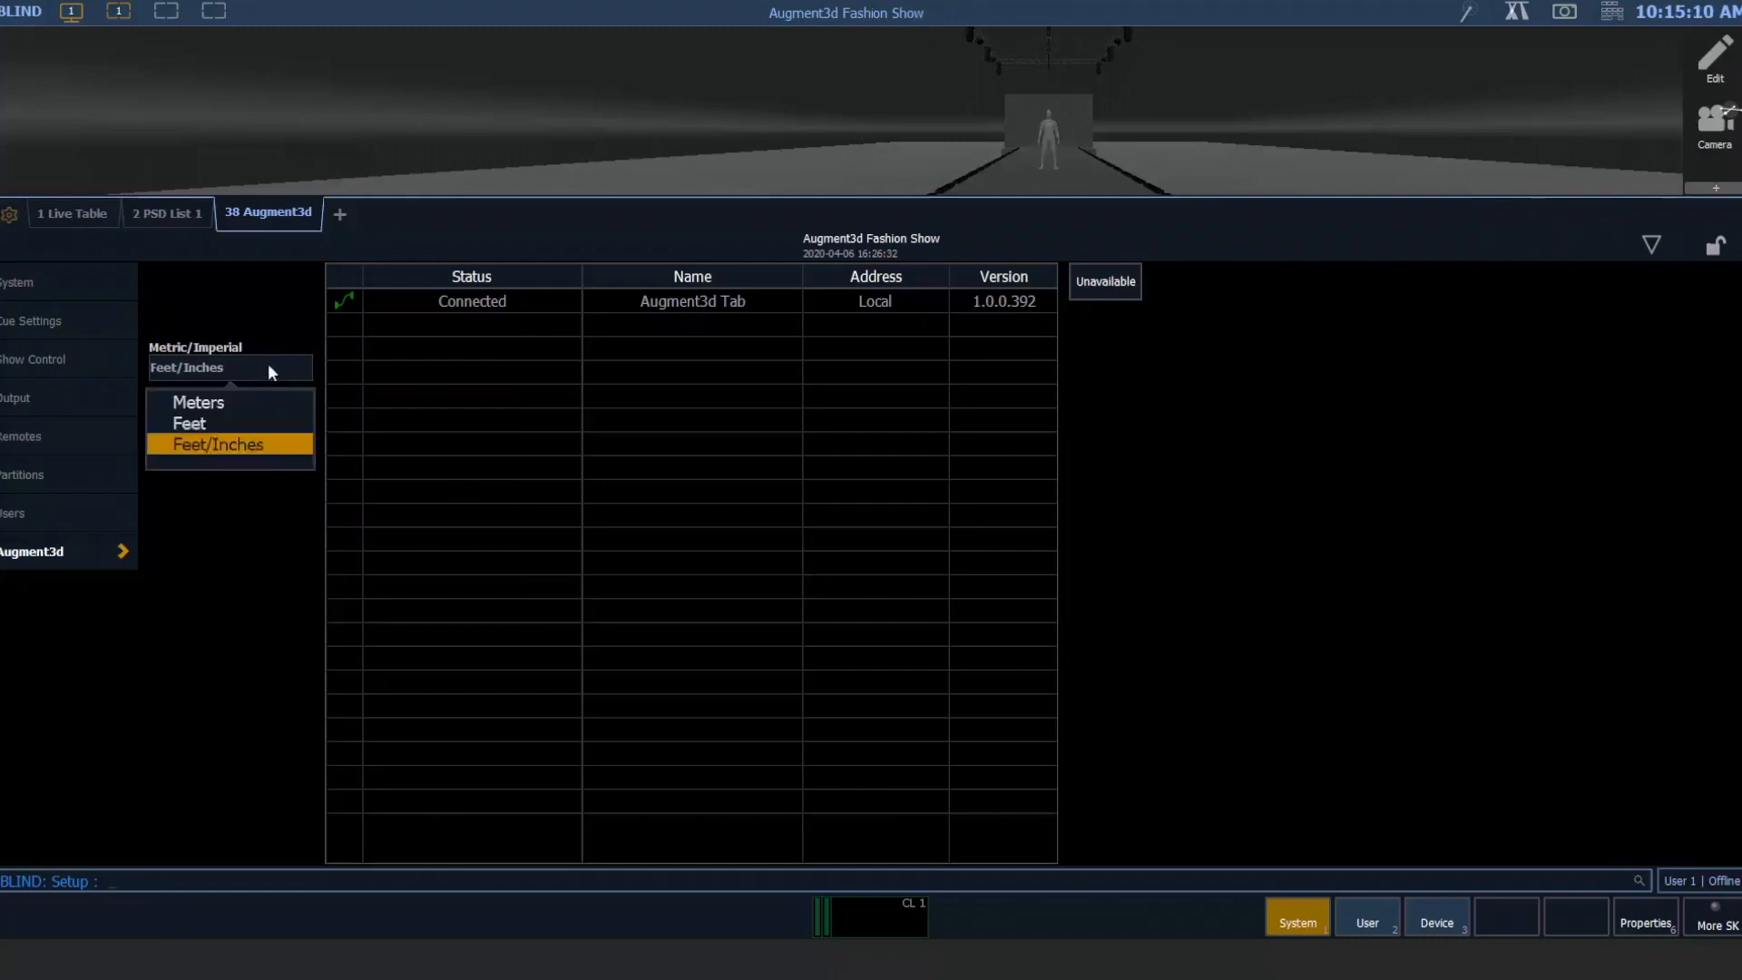
{"action": "left_click", "coordinate": [232, 400]}
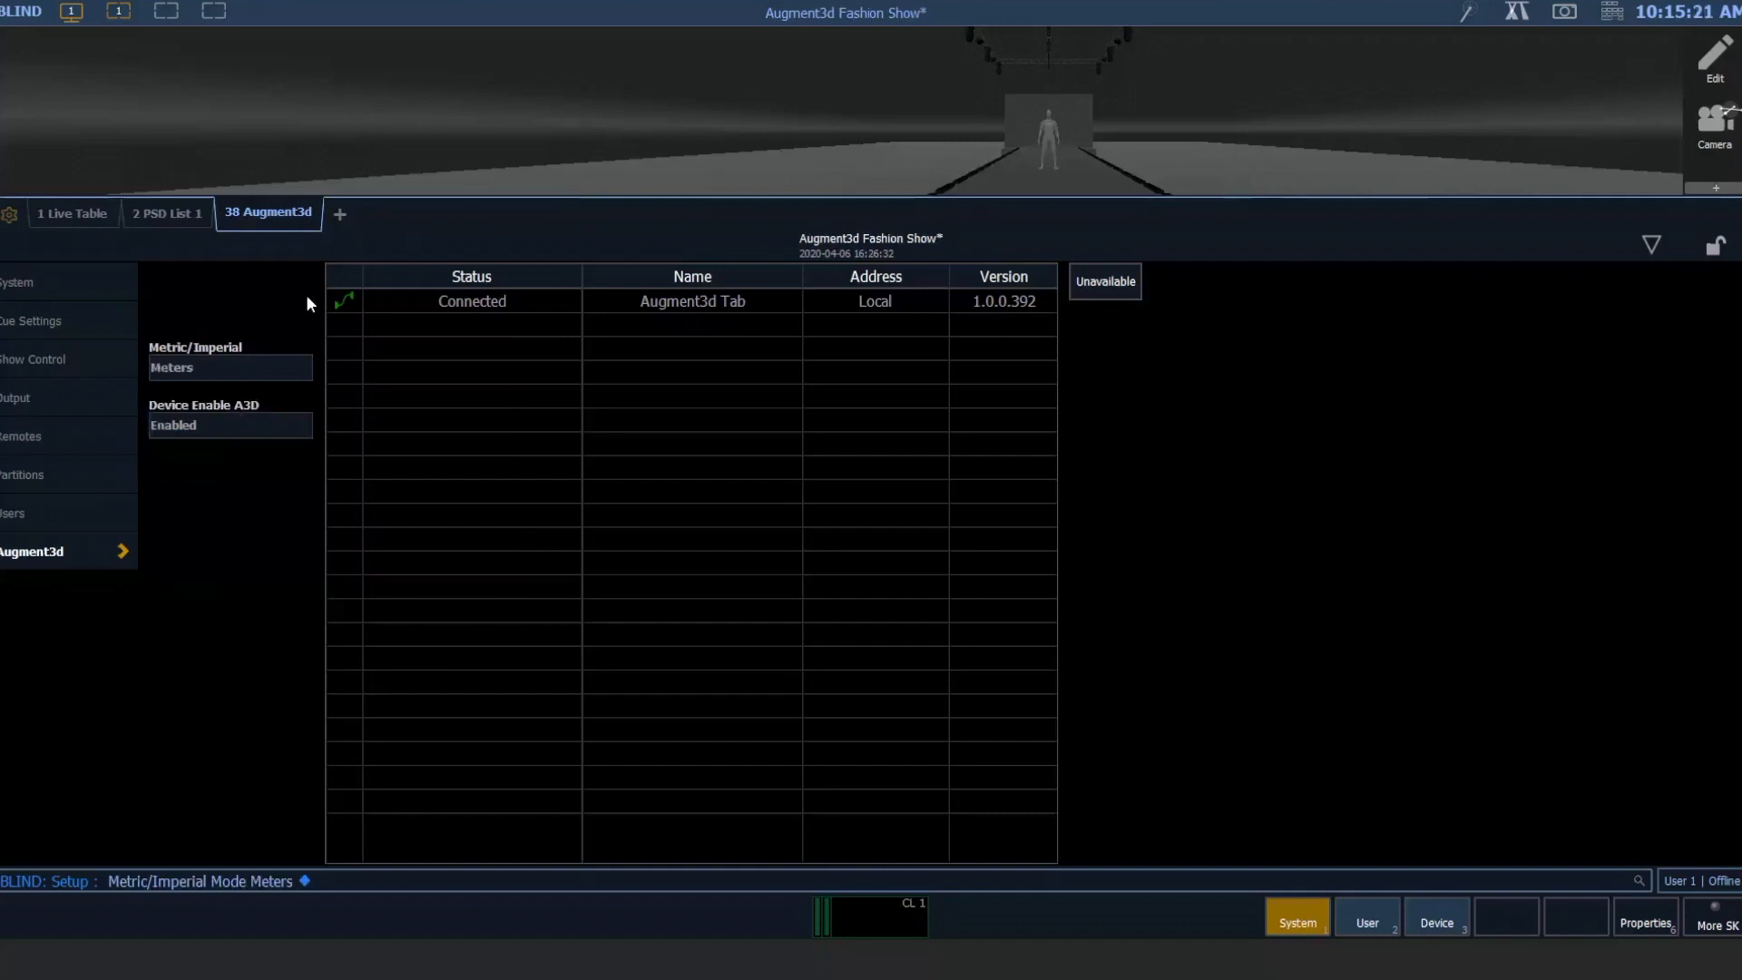
{"action": "left_click", "coordinate": [270, 368]}
{"action": "left_click", "coordinate": [234, 424]}
{"action": "left_click", "coordinate": [272, 366]}
{"action": "left_click", "coordinate": [205, 449]}
{"action": "key", "text": "Escape"}
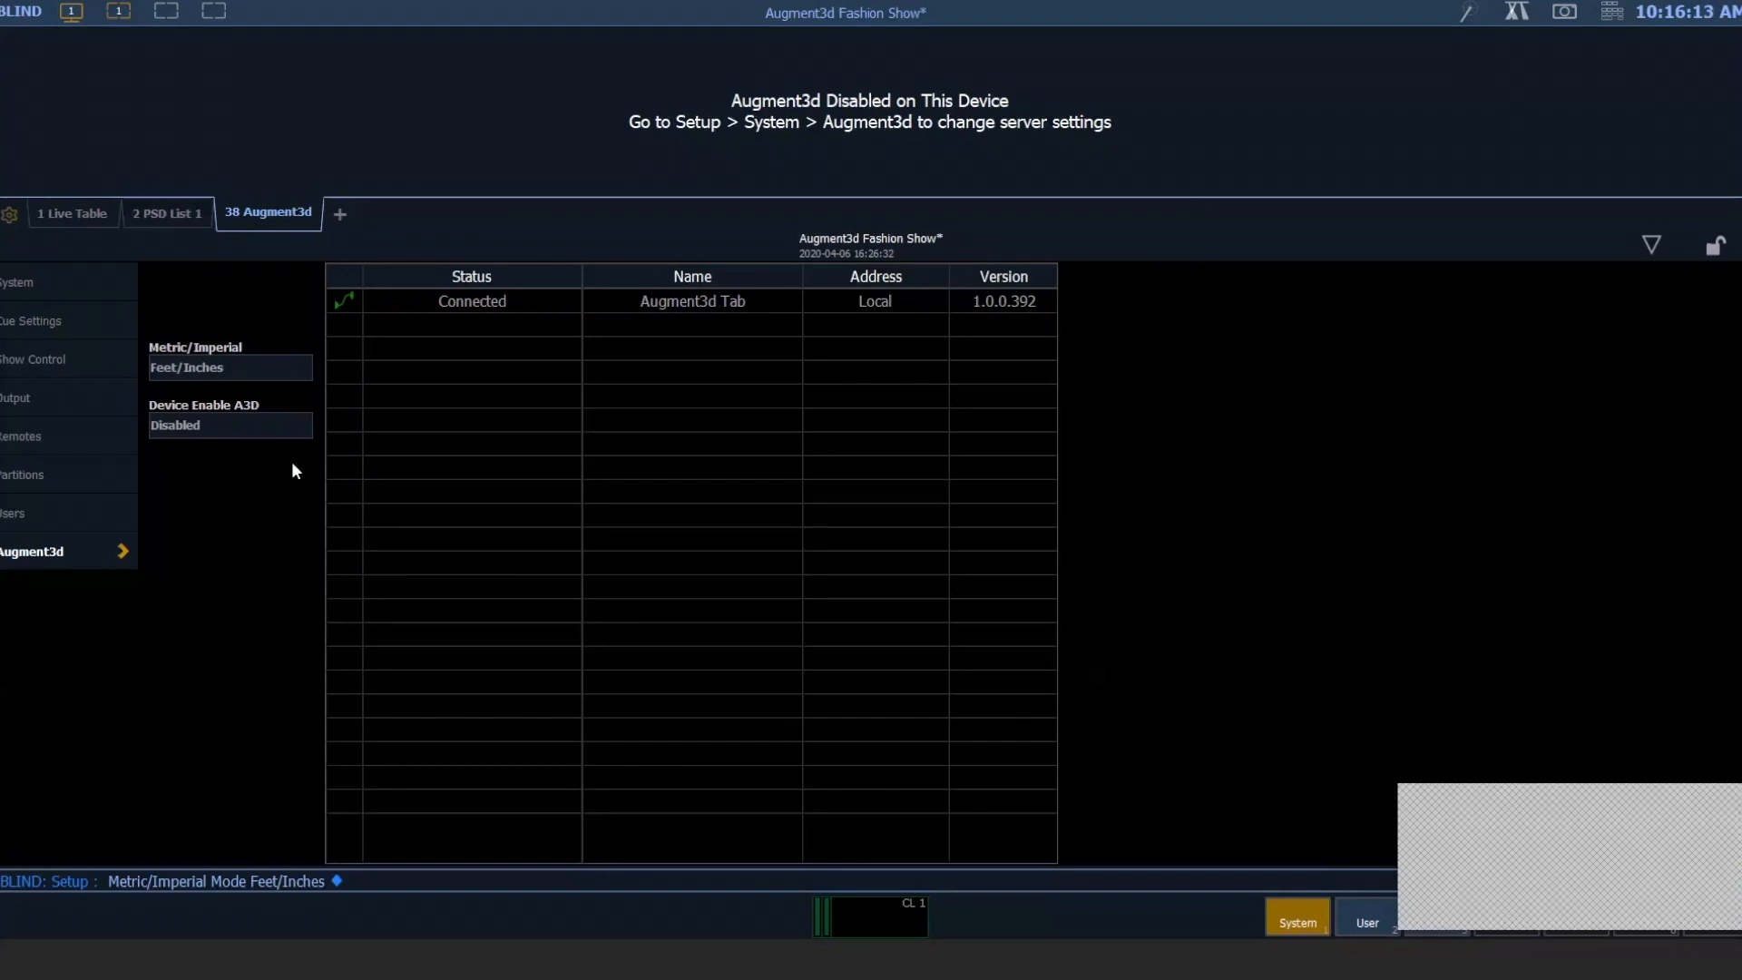
Enable Augment3d on this device and open the Users section of the system setup.
{"action": "left_click", "coordinate": [205, 427]}
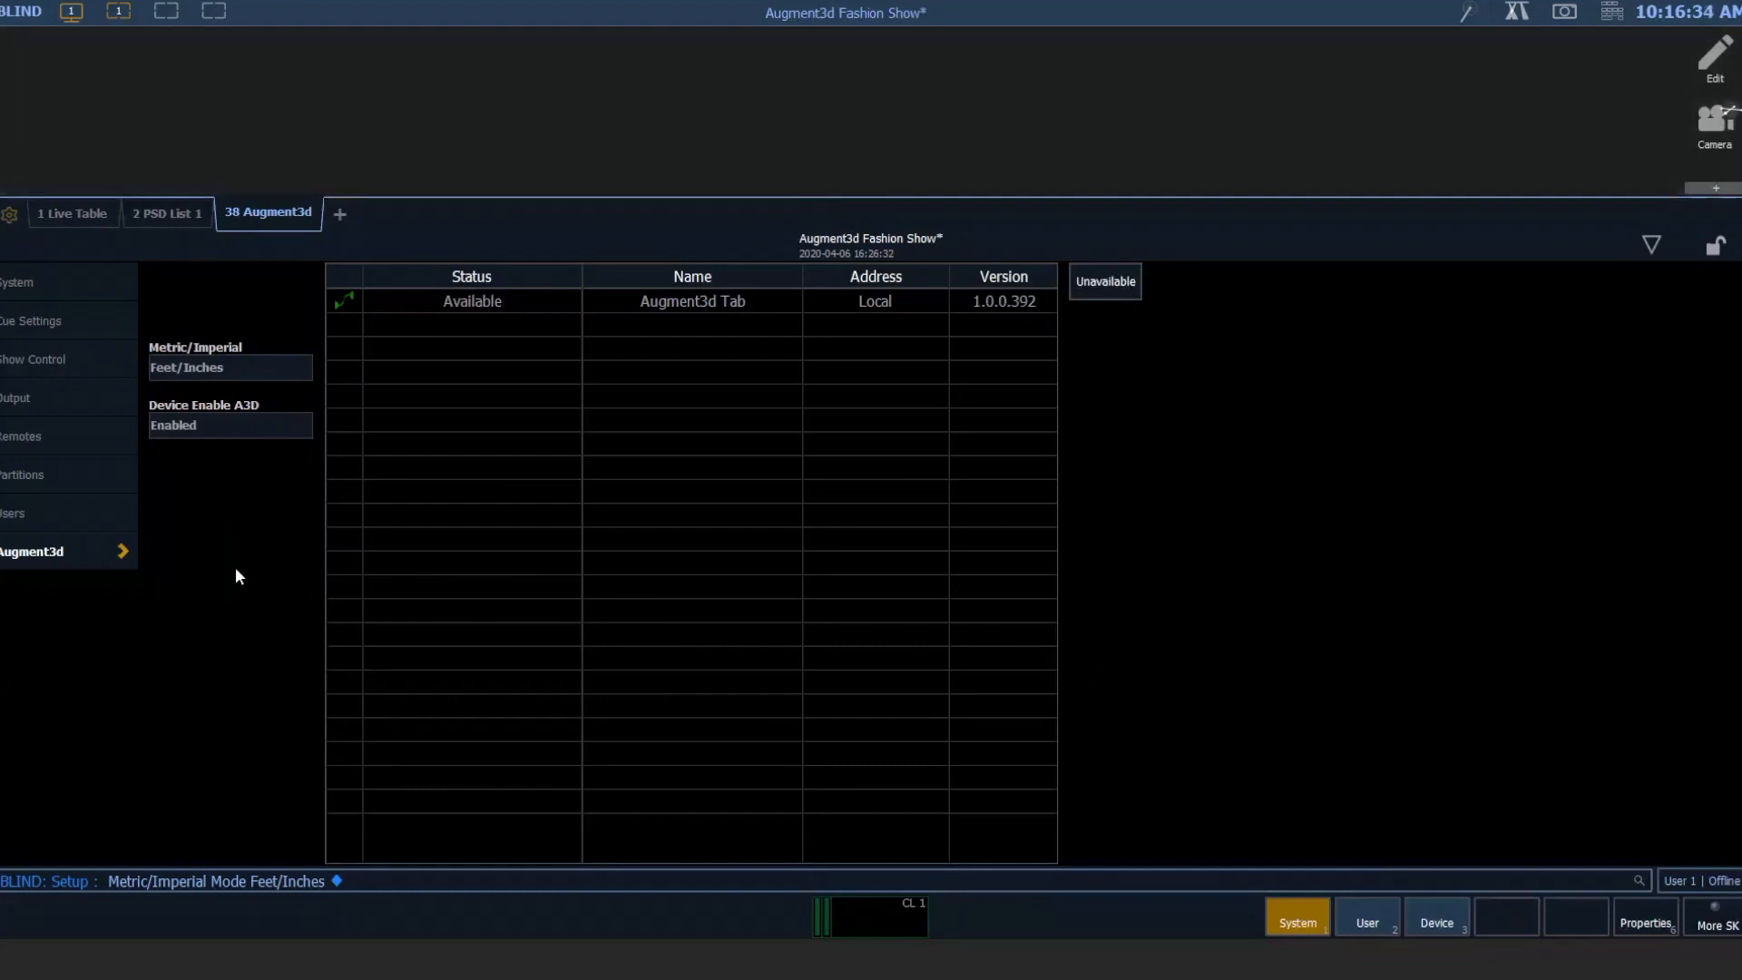
{"action": "left_click", "coordinate": [41, 522]}
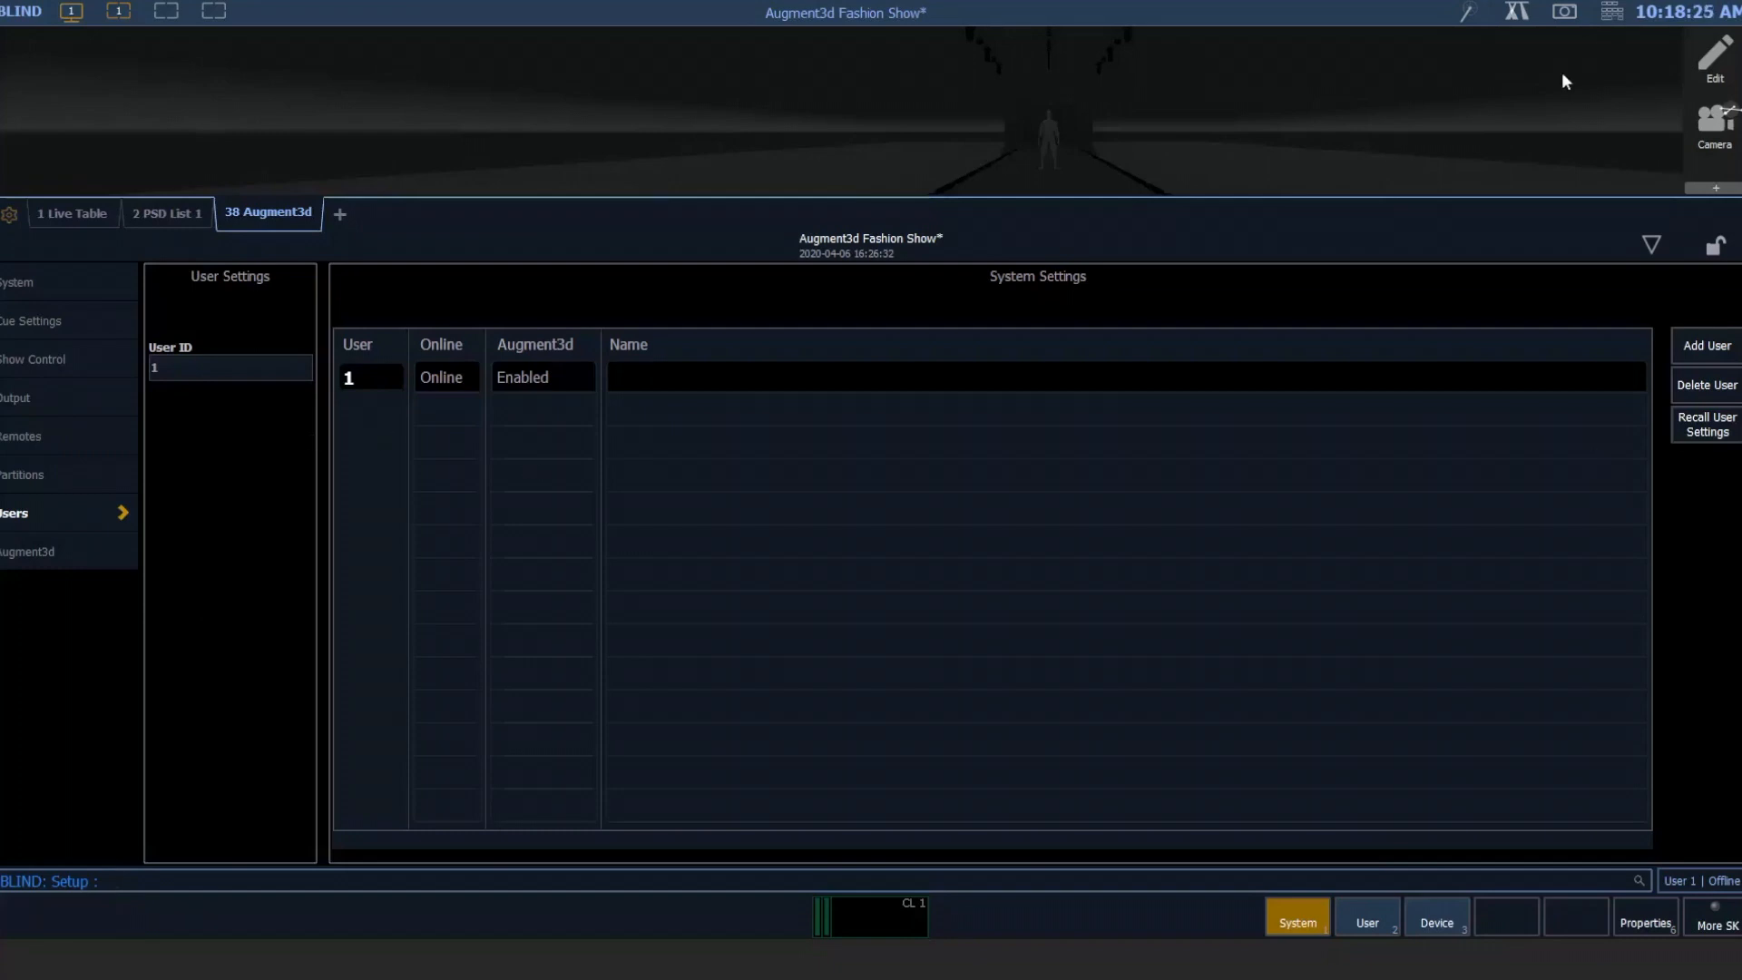
Collapse the system setup area and return to the Augment3d display in Live mode.
{"action": "left_click", "coordinate": [1651, 247]}
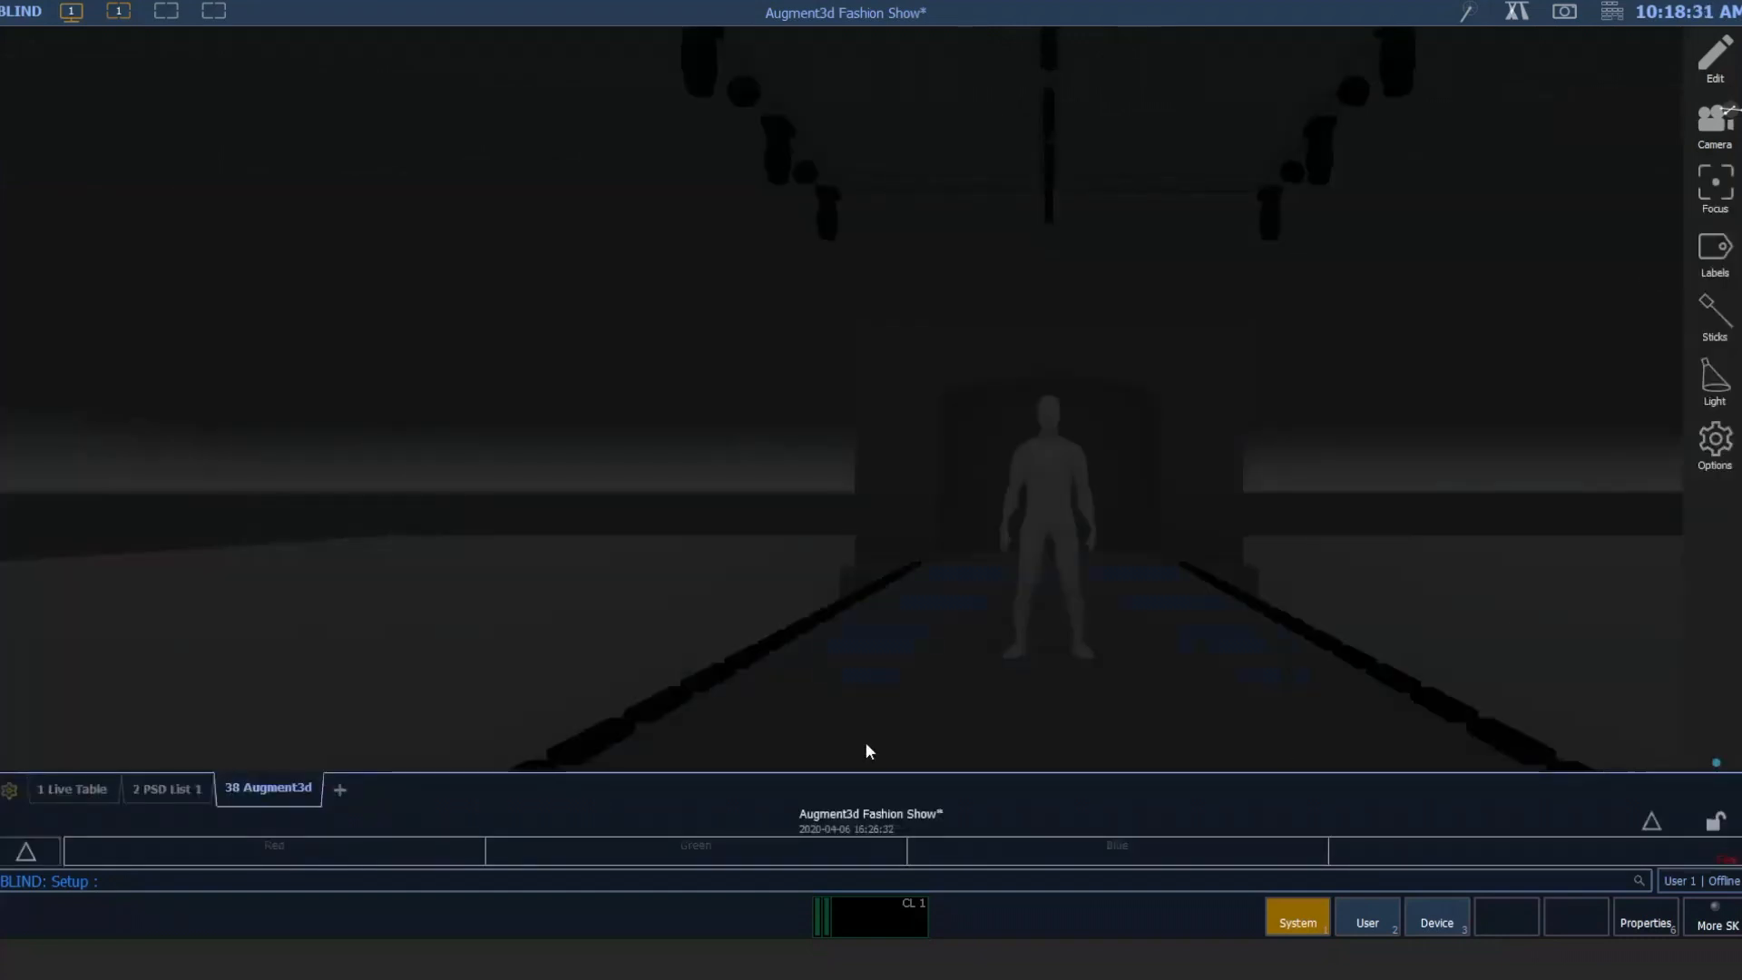
{"action": "key", "text": "F1"}
{"action": "left_click", "coordinate": [282, 786]}
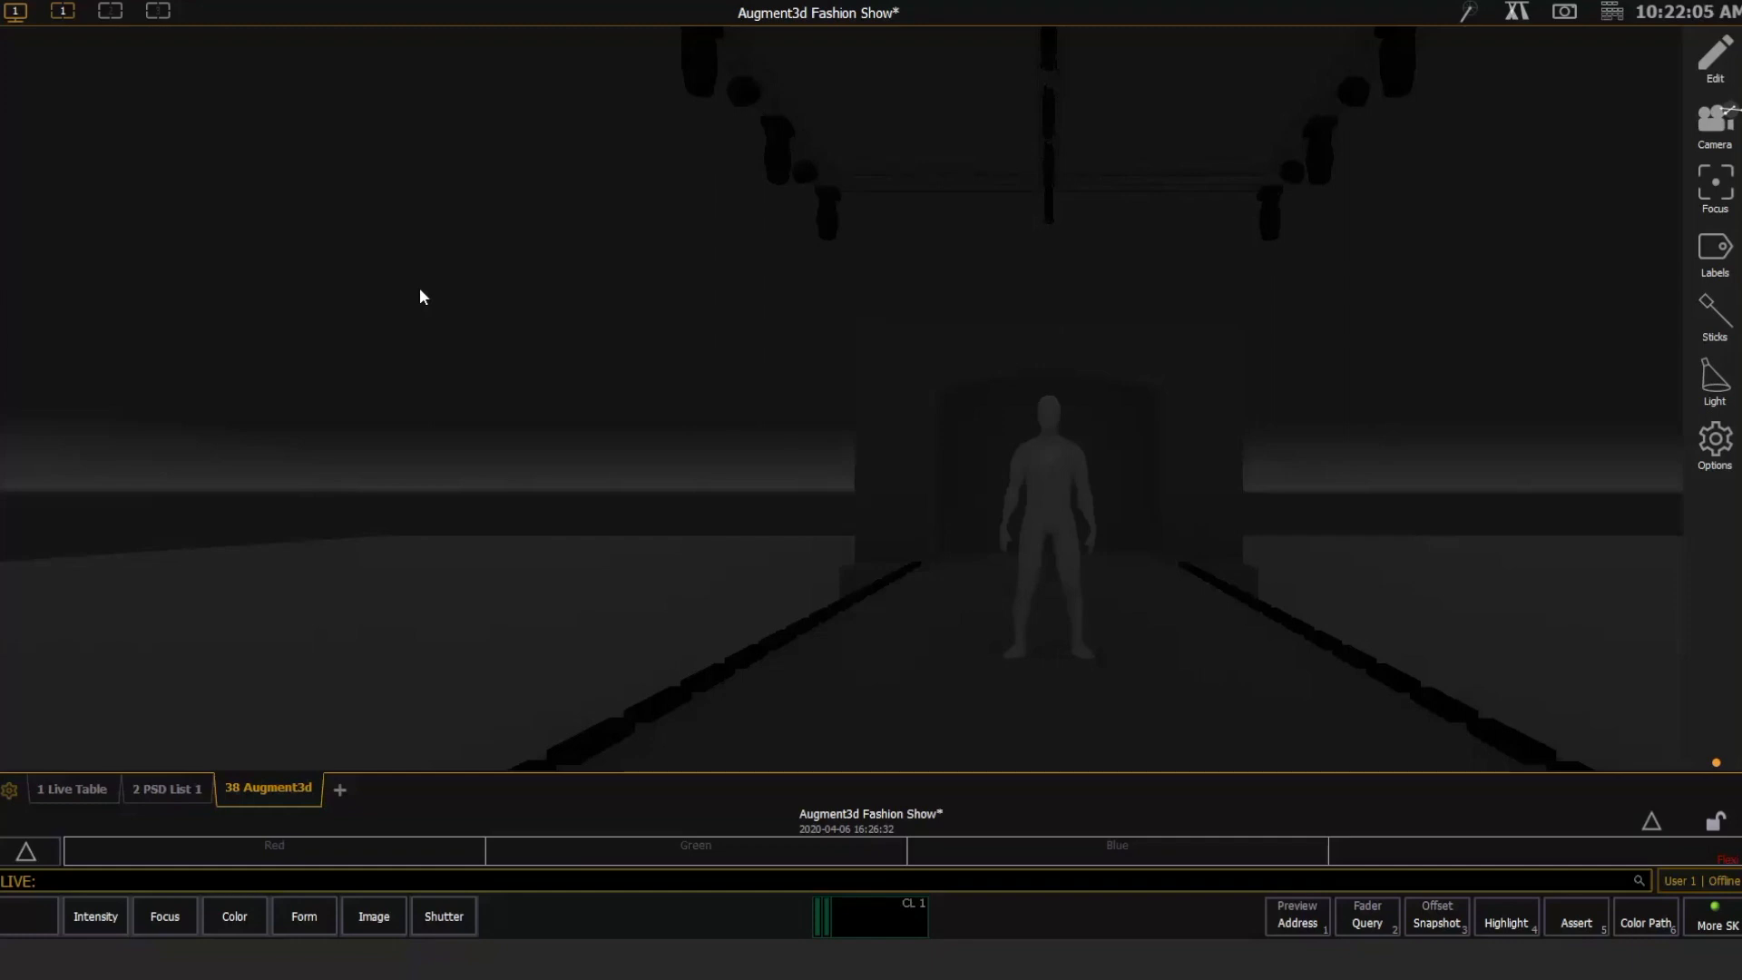
Set the rendering quality of the Augment3d view to Medium.
{"action": "left_click", "coordinate": [1715, 442]}
{"action": "left_click", "coordinate": [1589, 655]}
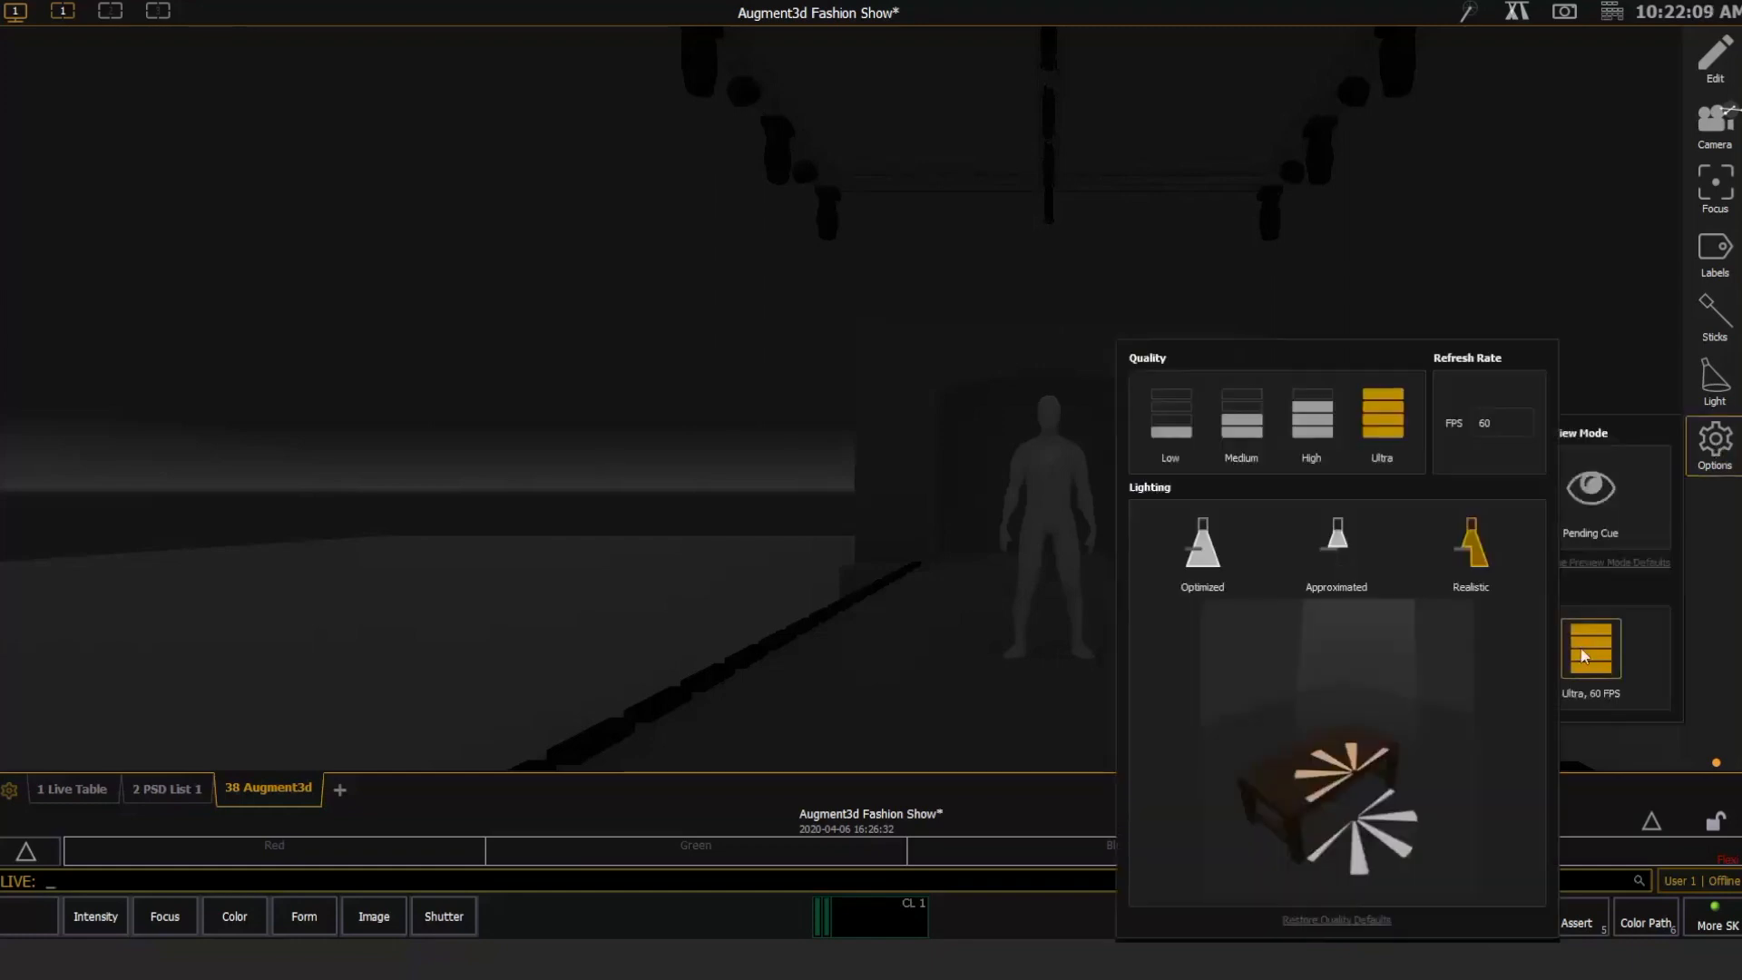
{"action": "left_click", "coordinate": [1242, 426]}
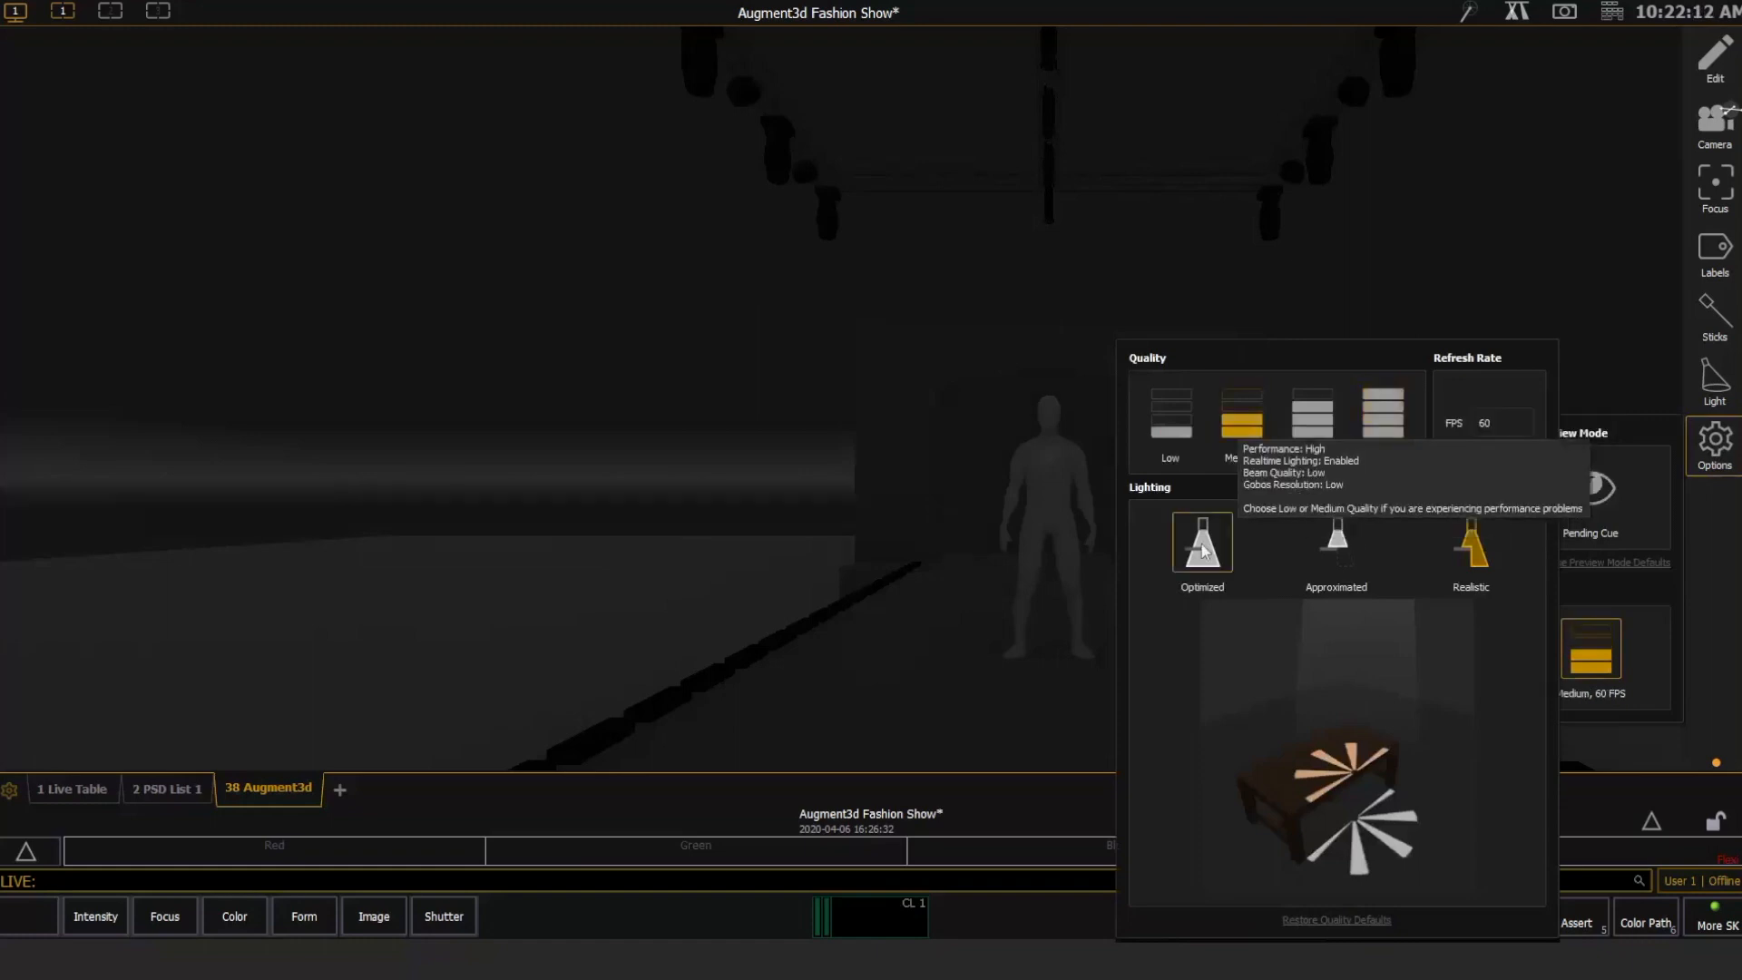
{"action": "left_click", "coordinate": [1116, 485]}
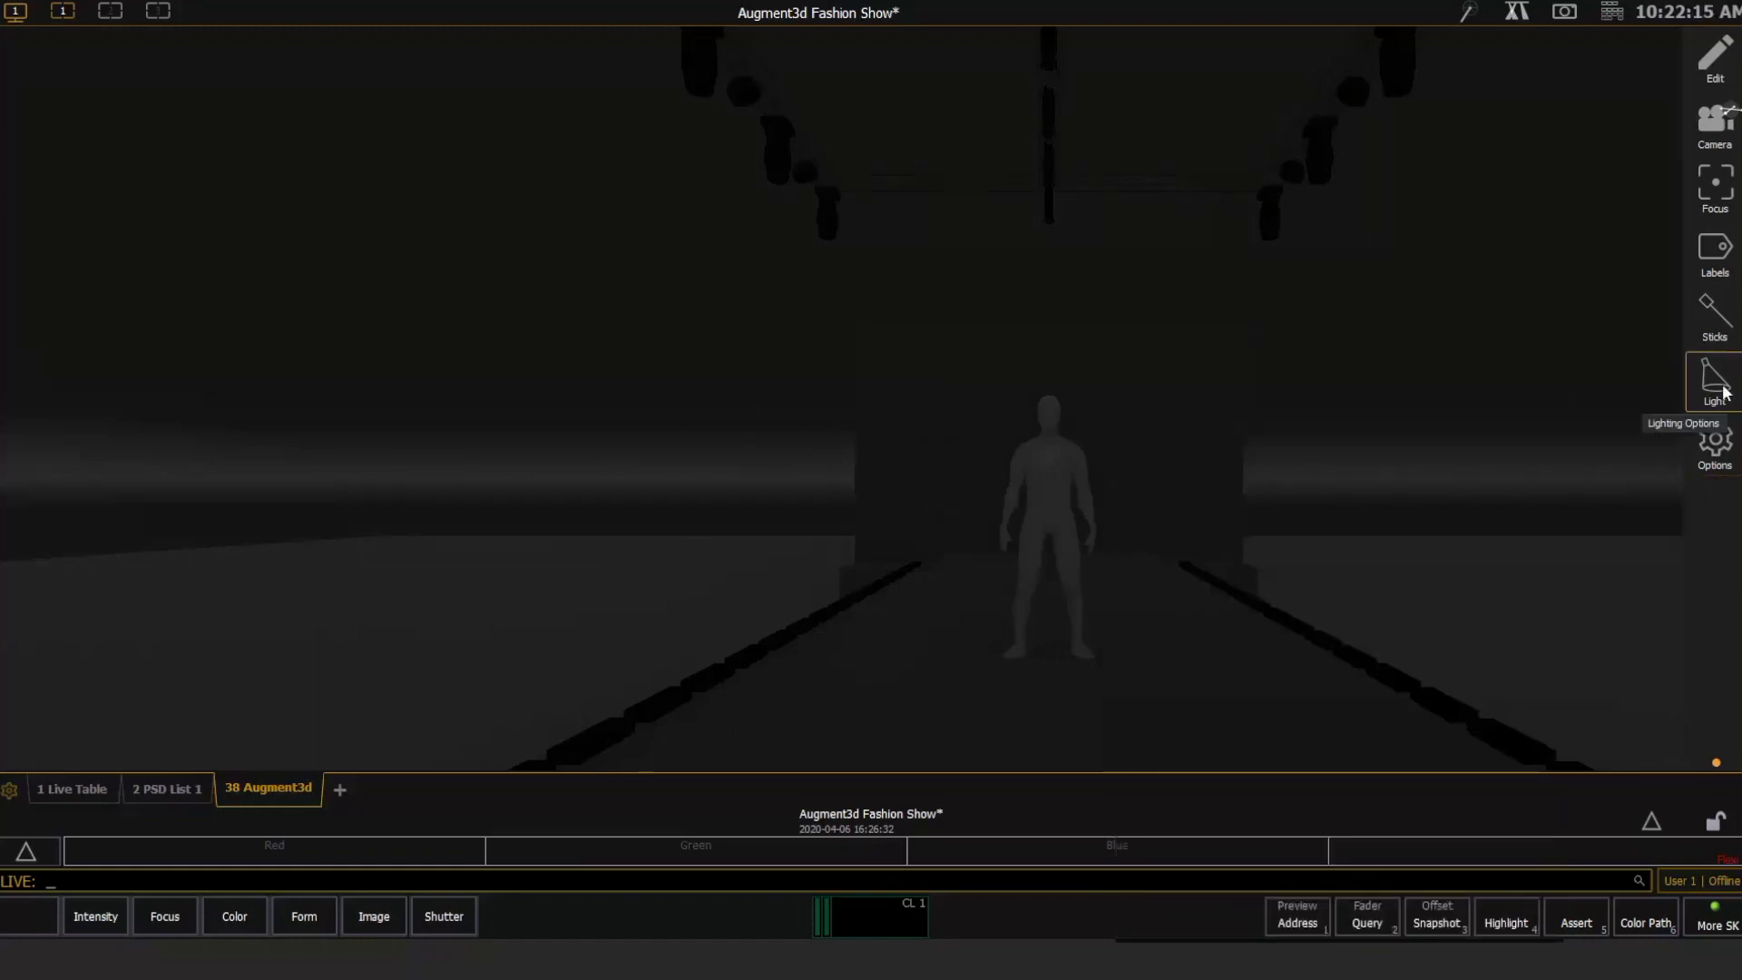
{"action": "left_click", "coordinate": [1709, 444]}
Set the ambient light of the 3D view to Medium.
{"action": "left_click", "coordinate": [1713, 381]}
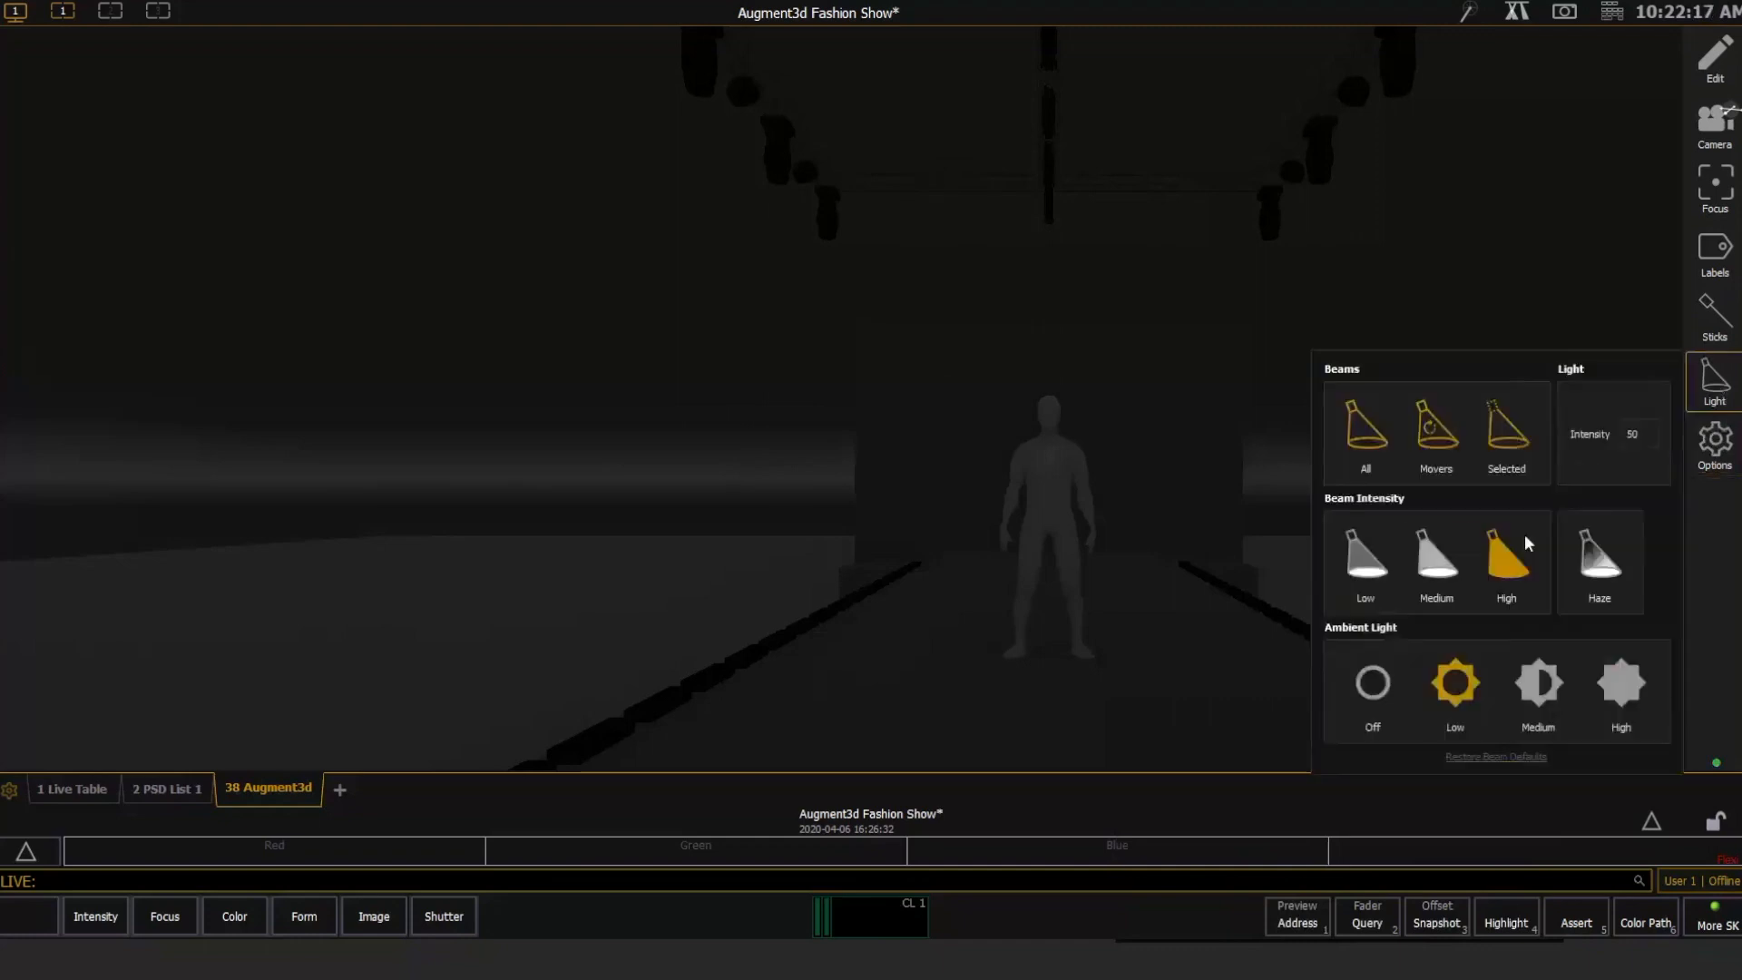
{"action": "left_click", "coordinate": [1538, 682]}
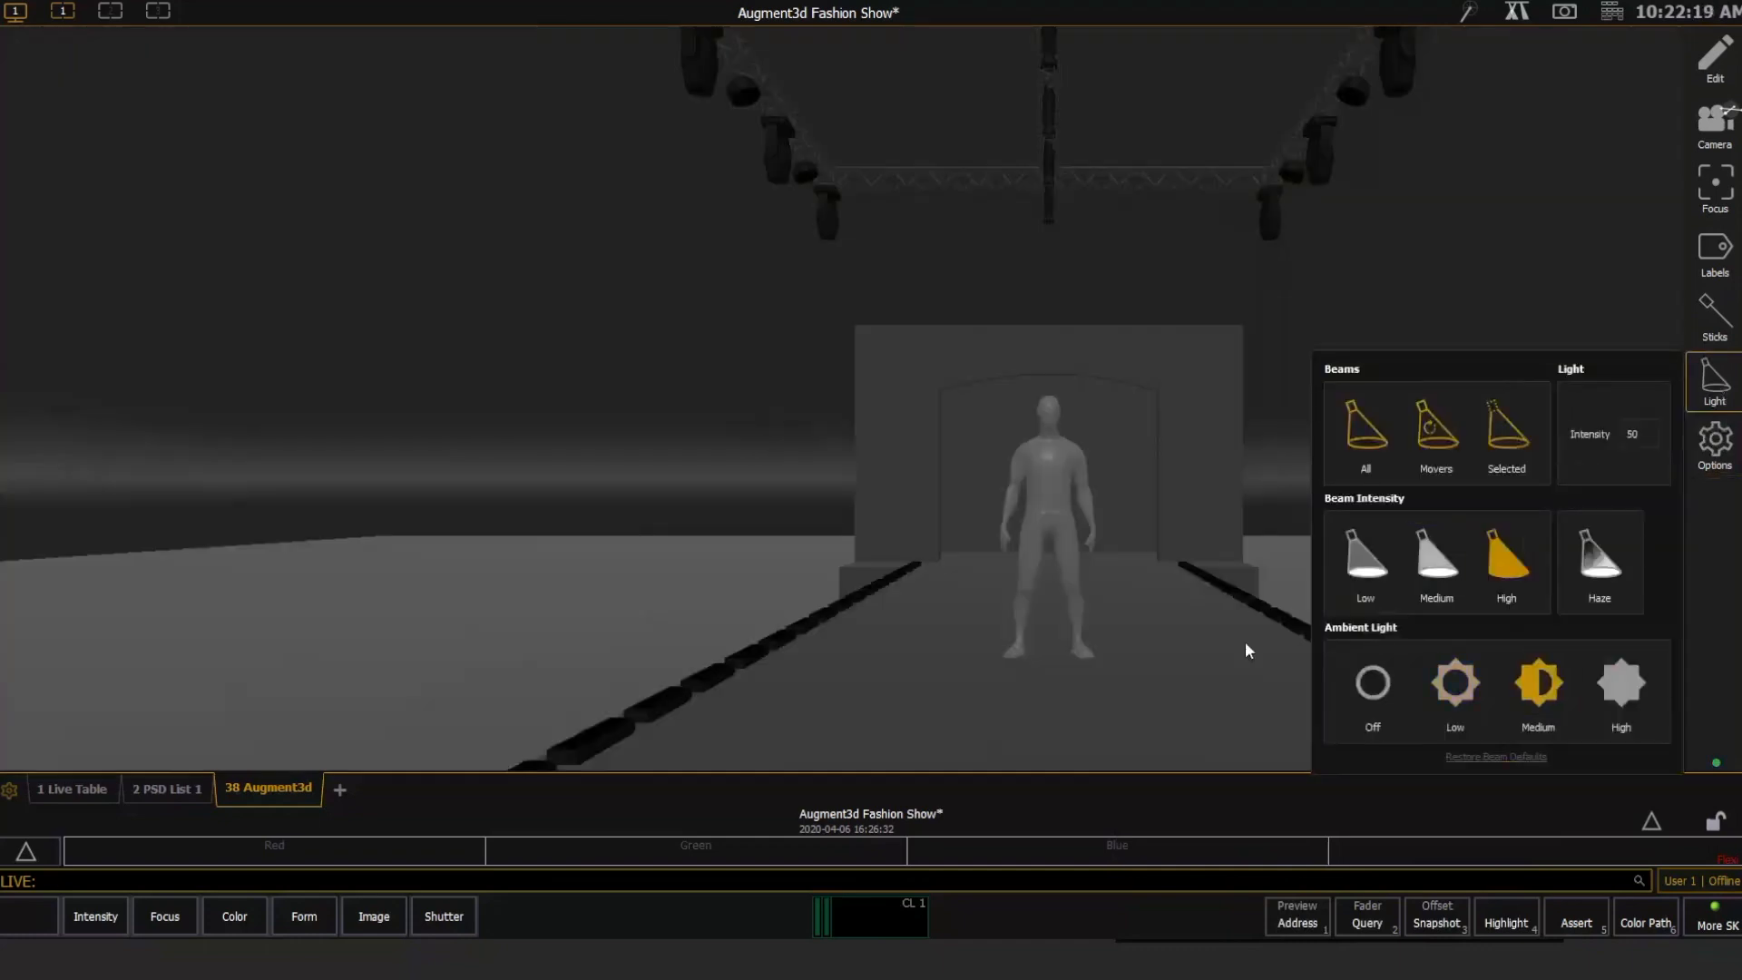
{"action": "left_click", "coordinate": [853, 537]}
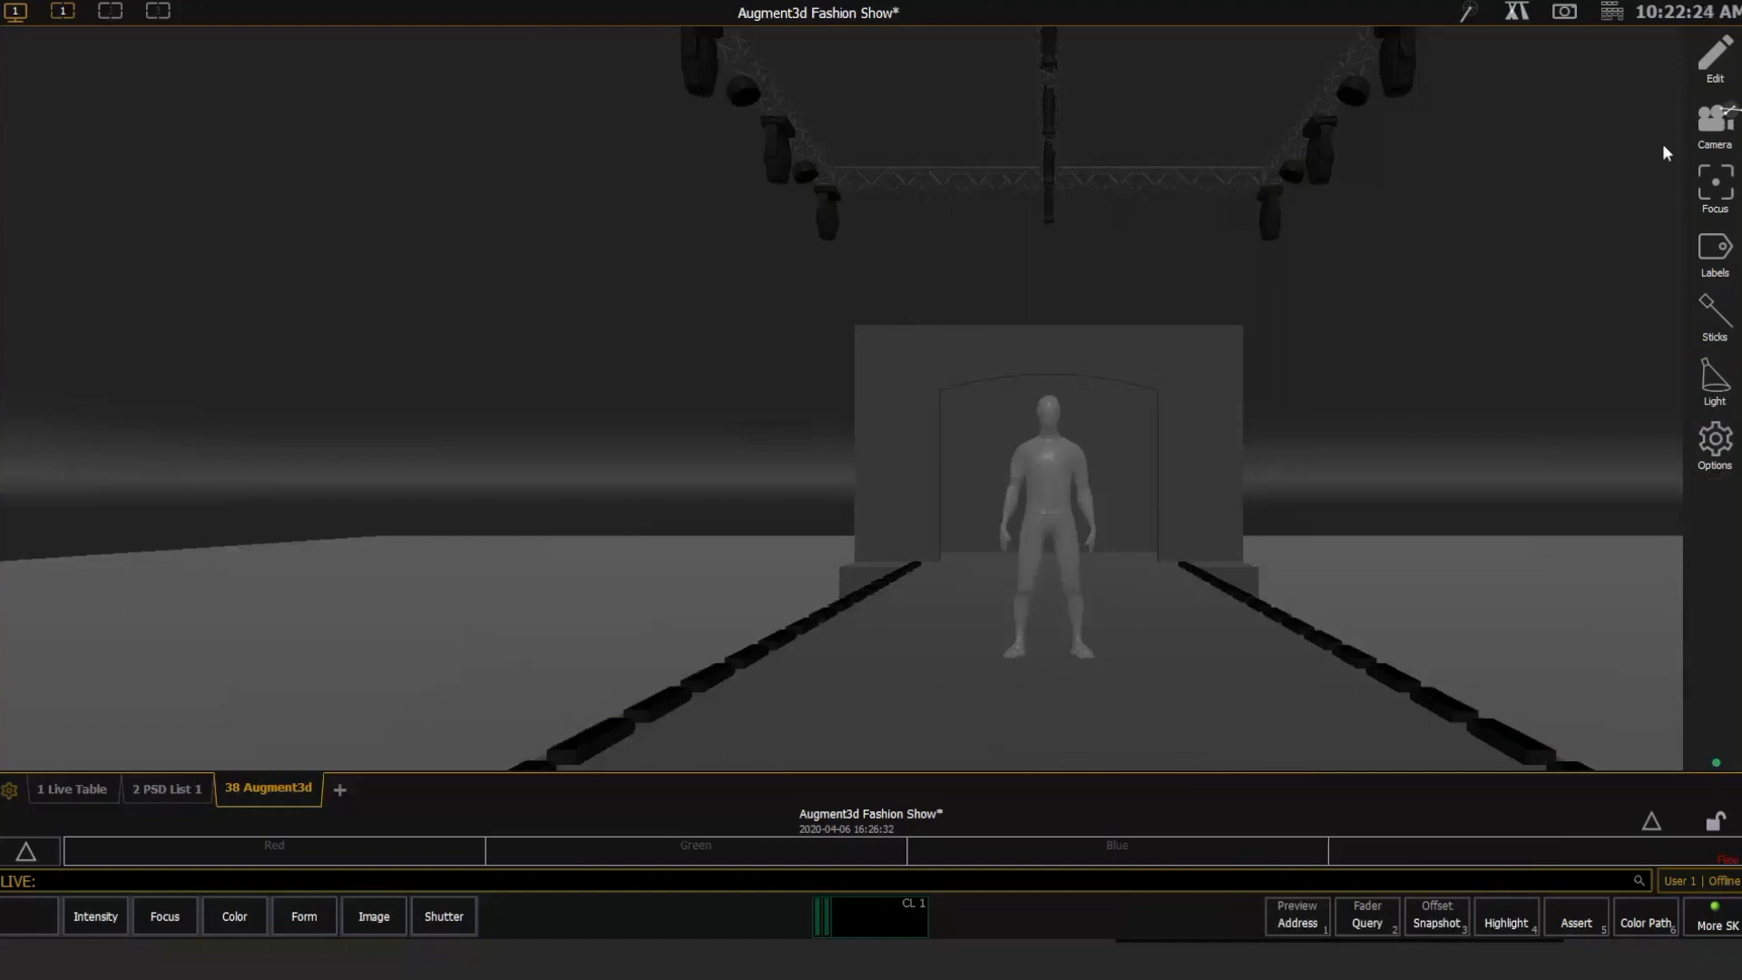
Recall camera bookmark 3 and centre the whole runway and truss in the 3D view.
{"action": "left_click", "coordinate": [1719, 121]}
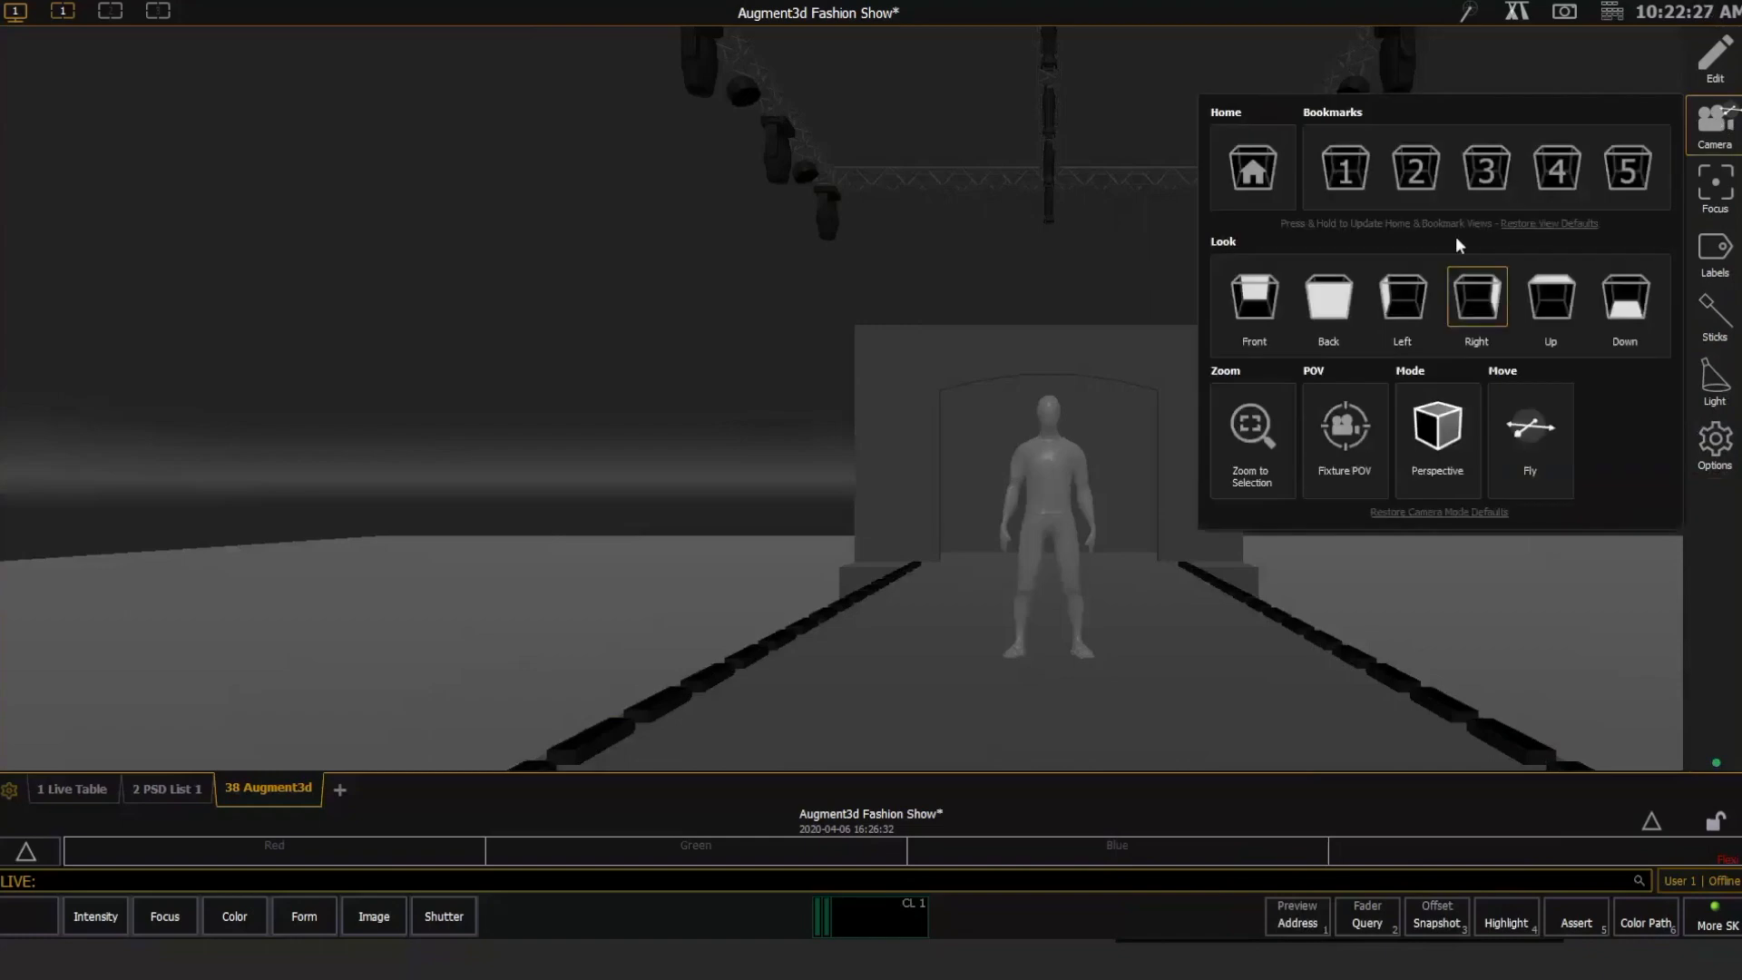
{"action": "left_click", "coordinate": [1486, 172]}
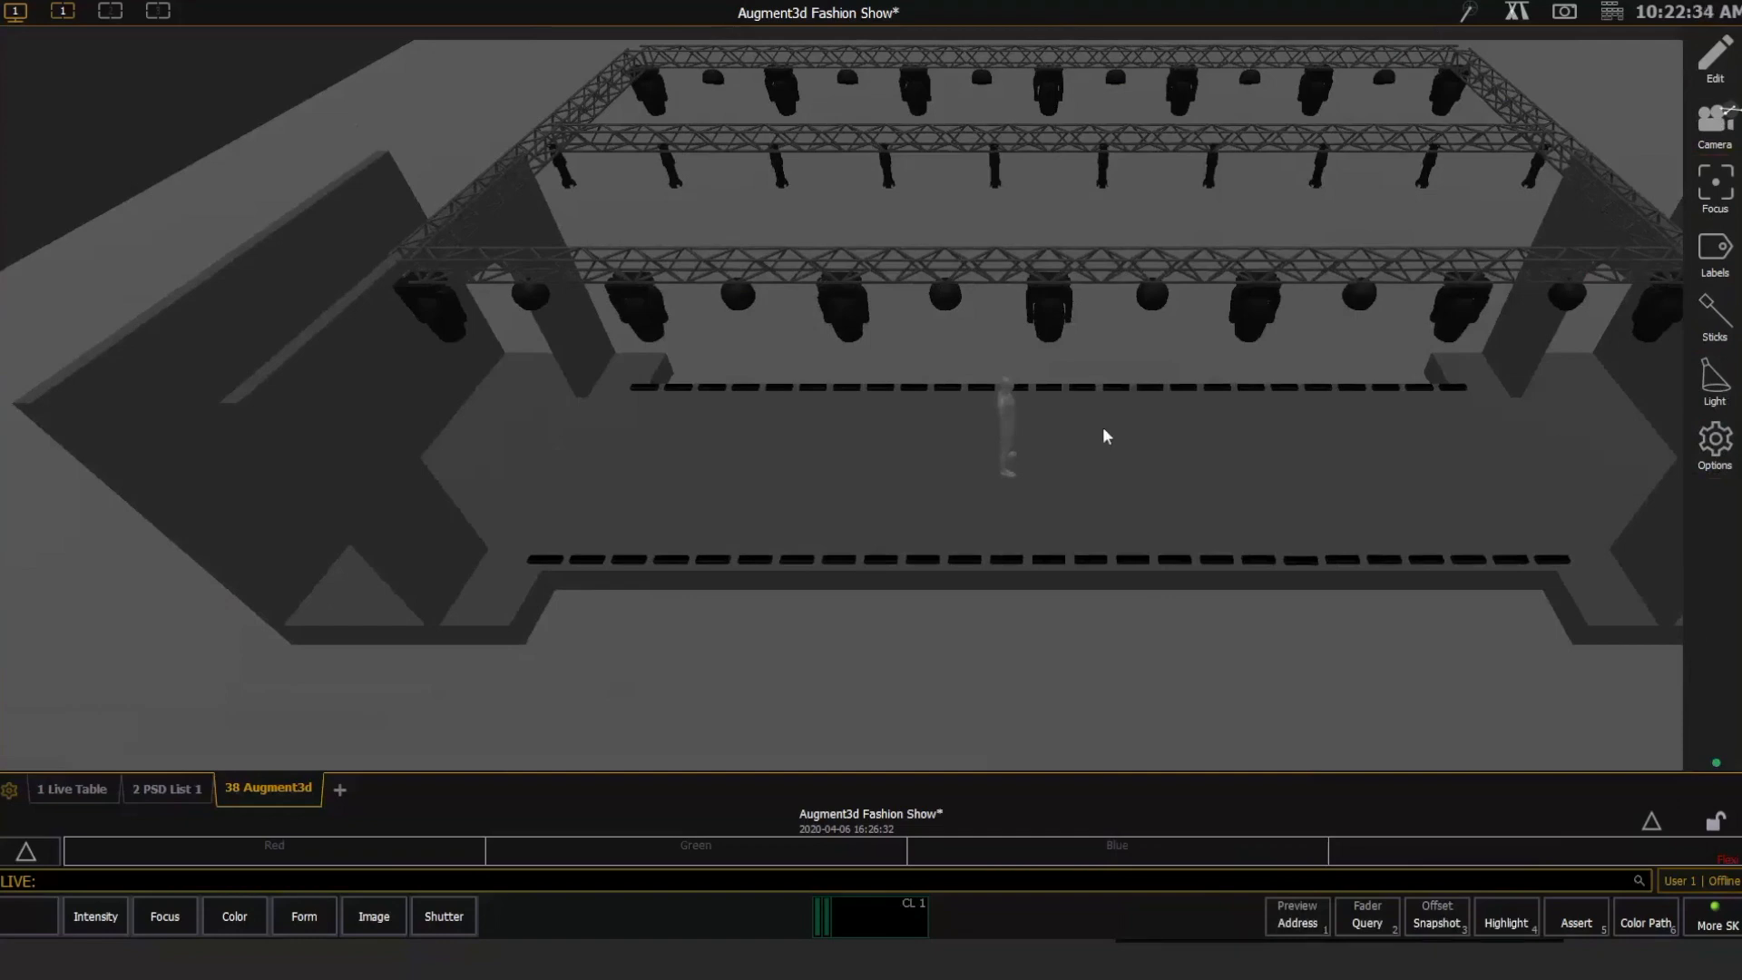
{"action": "left_click_drag", "start_coordinate": [1103, 429], "coordinate": [1012, 508]}
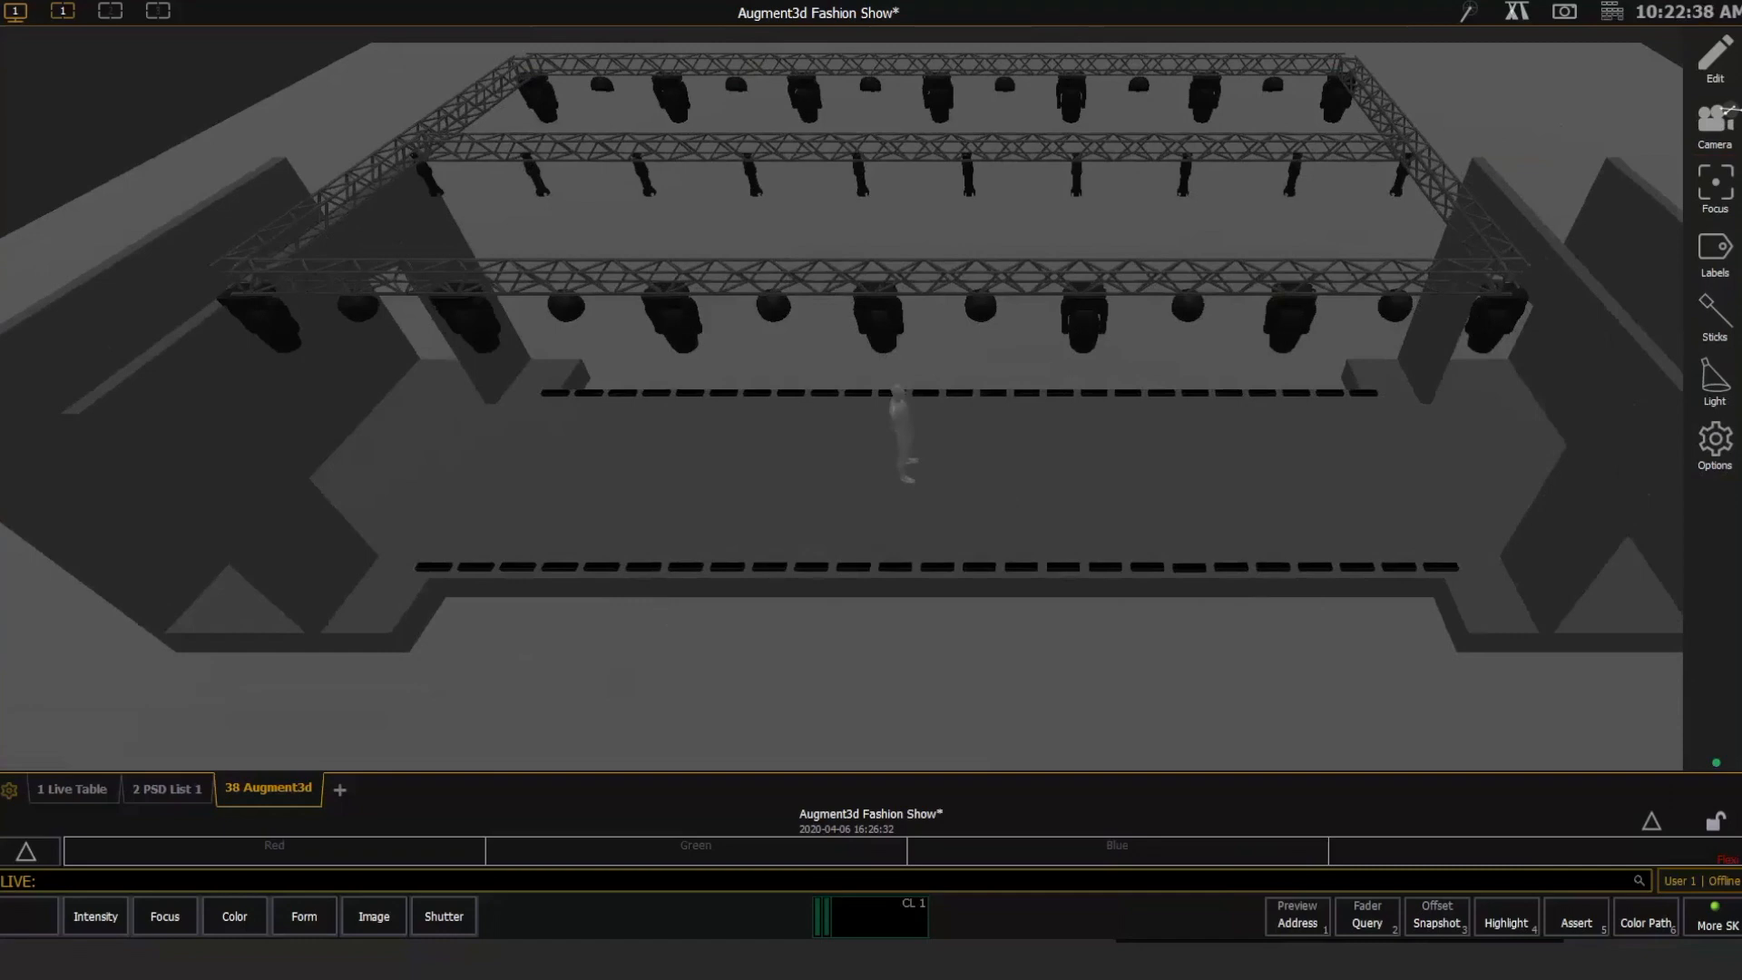
Apply the layout with two stacked frames beside one tall frame, and move Live Table and PSD List into the frame beneath Augment3d.
{"action": "left_click", "coordinate": [15, 13]}
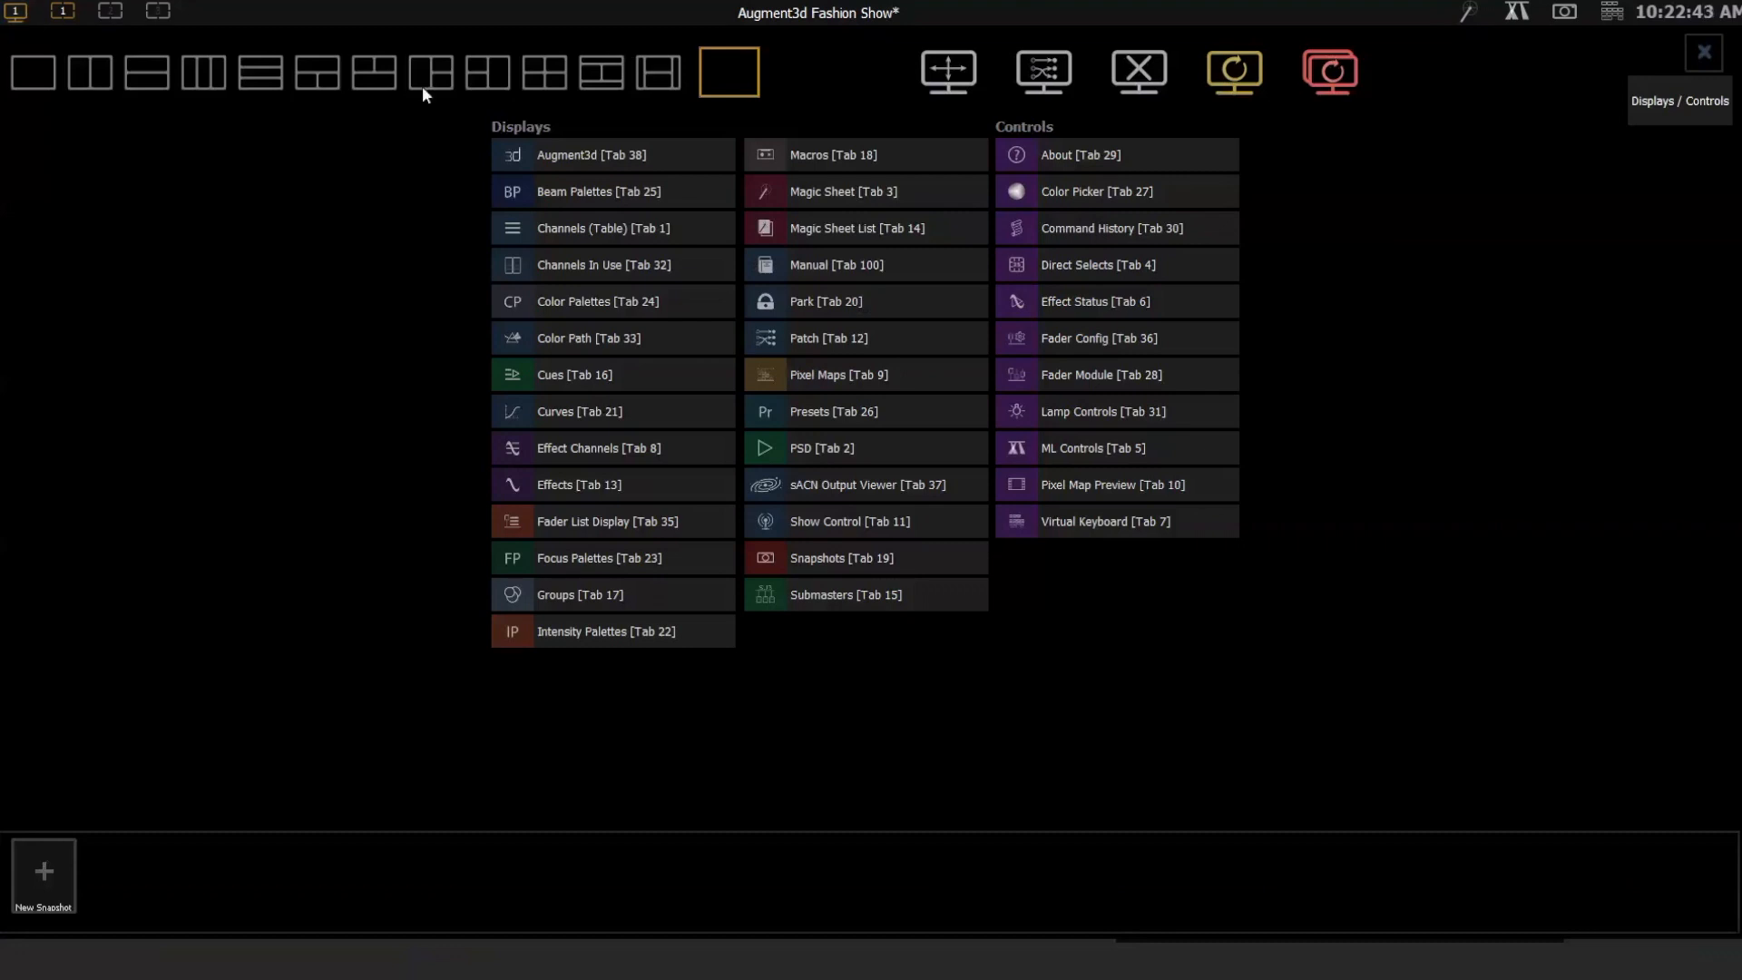
{"action": "left_click", "coordinate": [486, 79]}
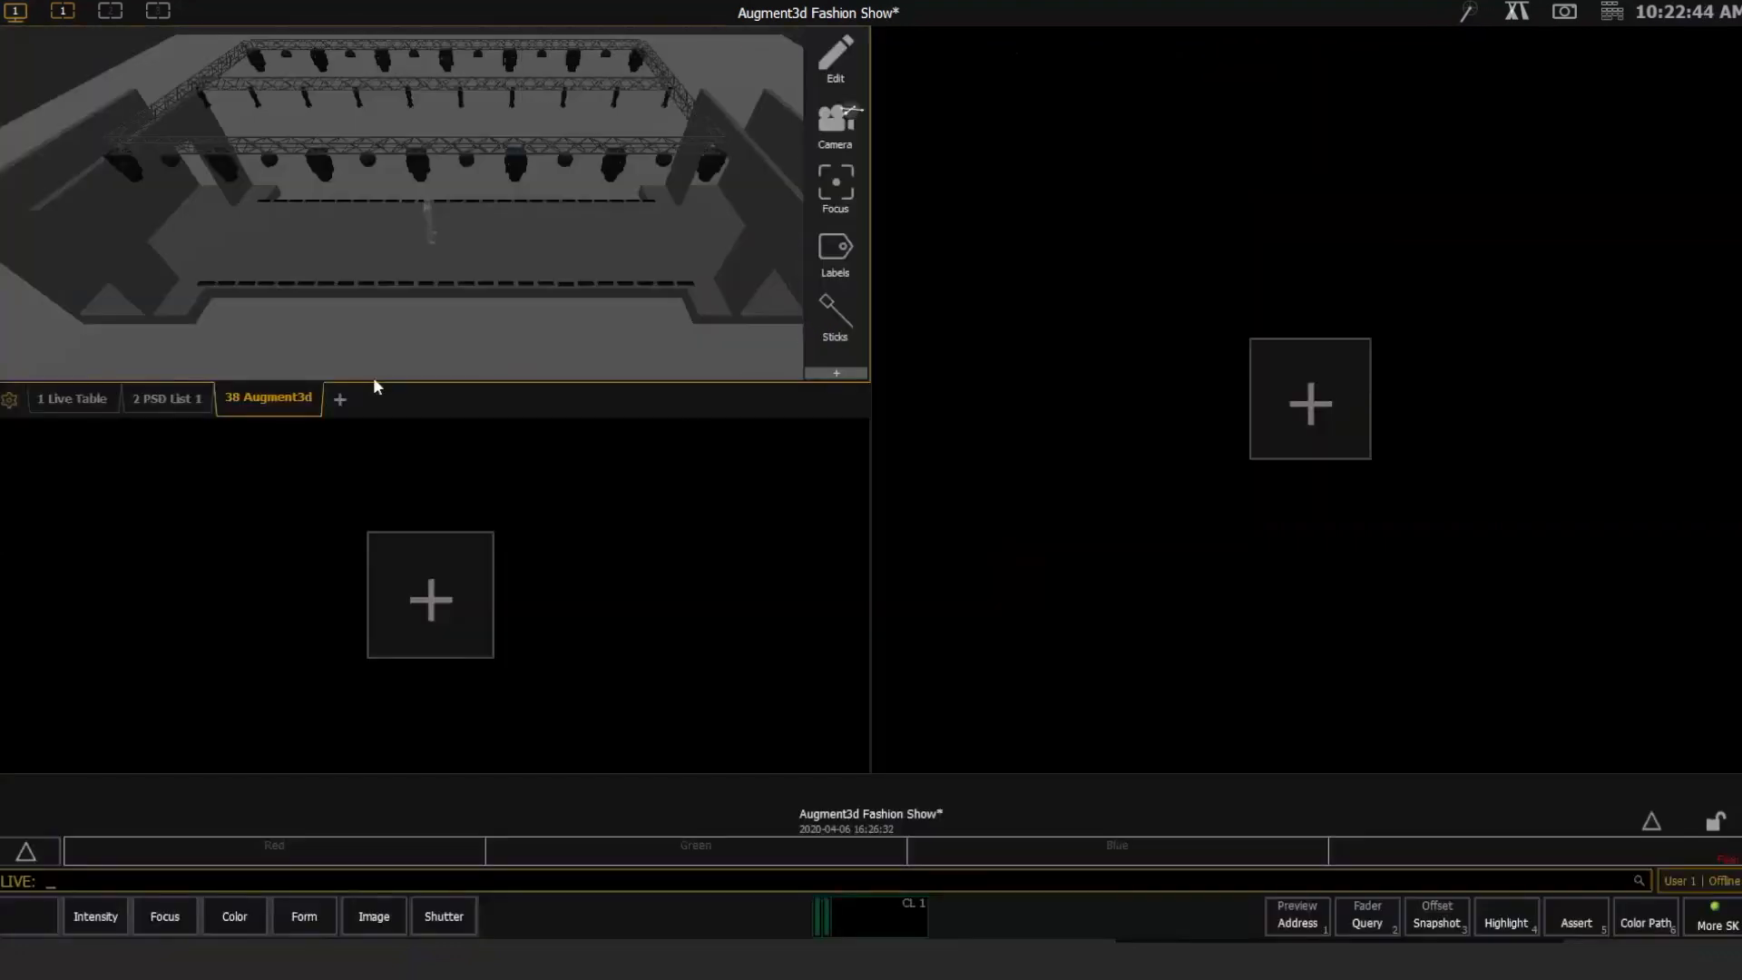
{"action": "left_click", "coordinate": [56, 392]}
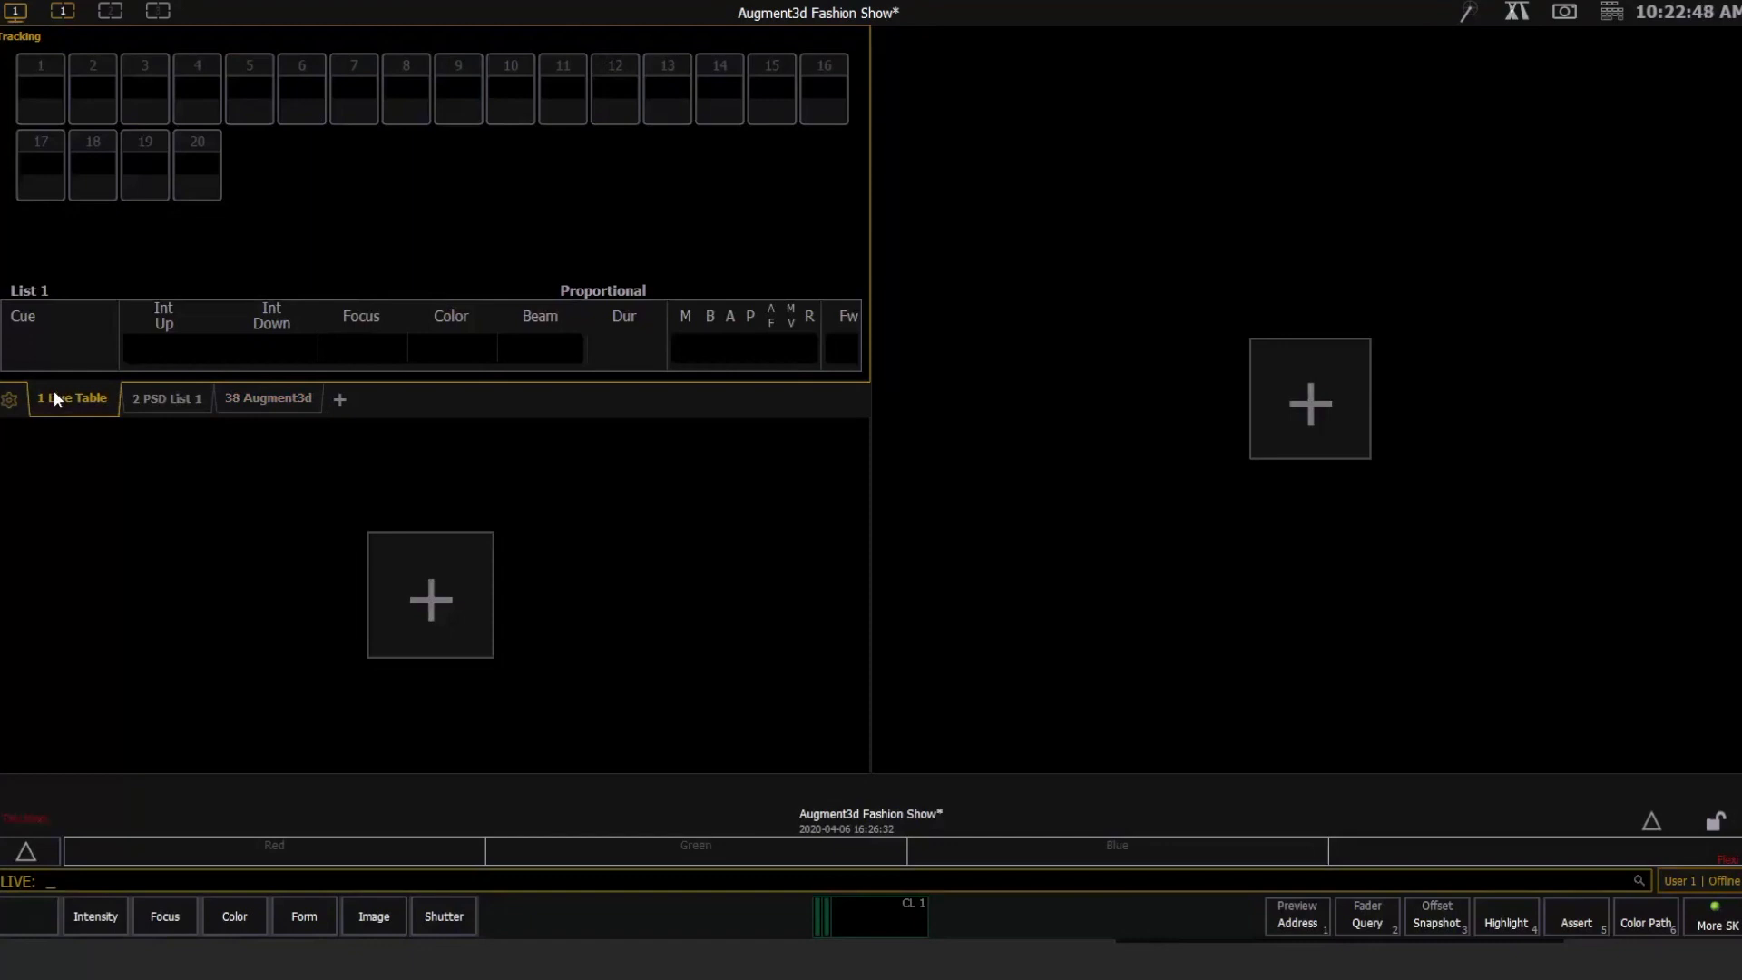
{"action": "left_click_drag", "start_coordinate": [53, 390], "coordinate": [209, 421]}
{"action": "left_click", "coordinate": [69, 398]}
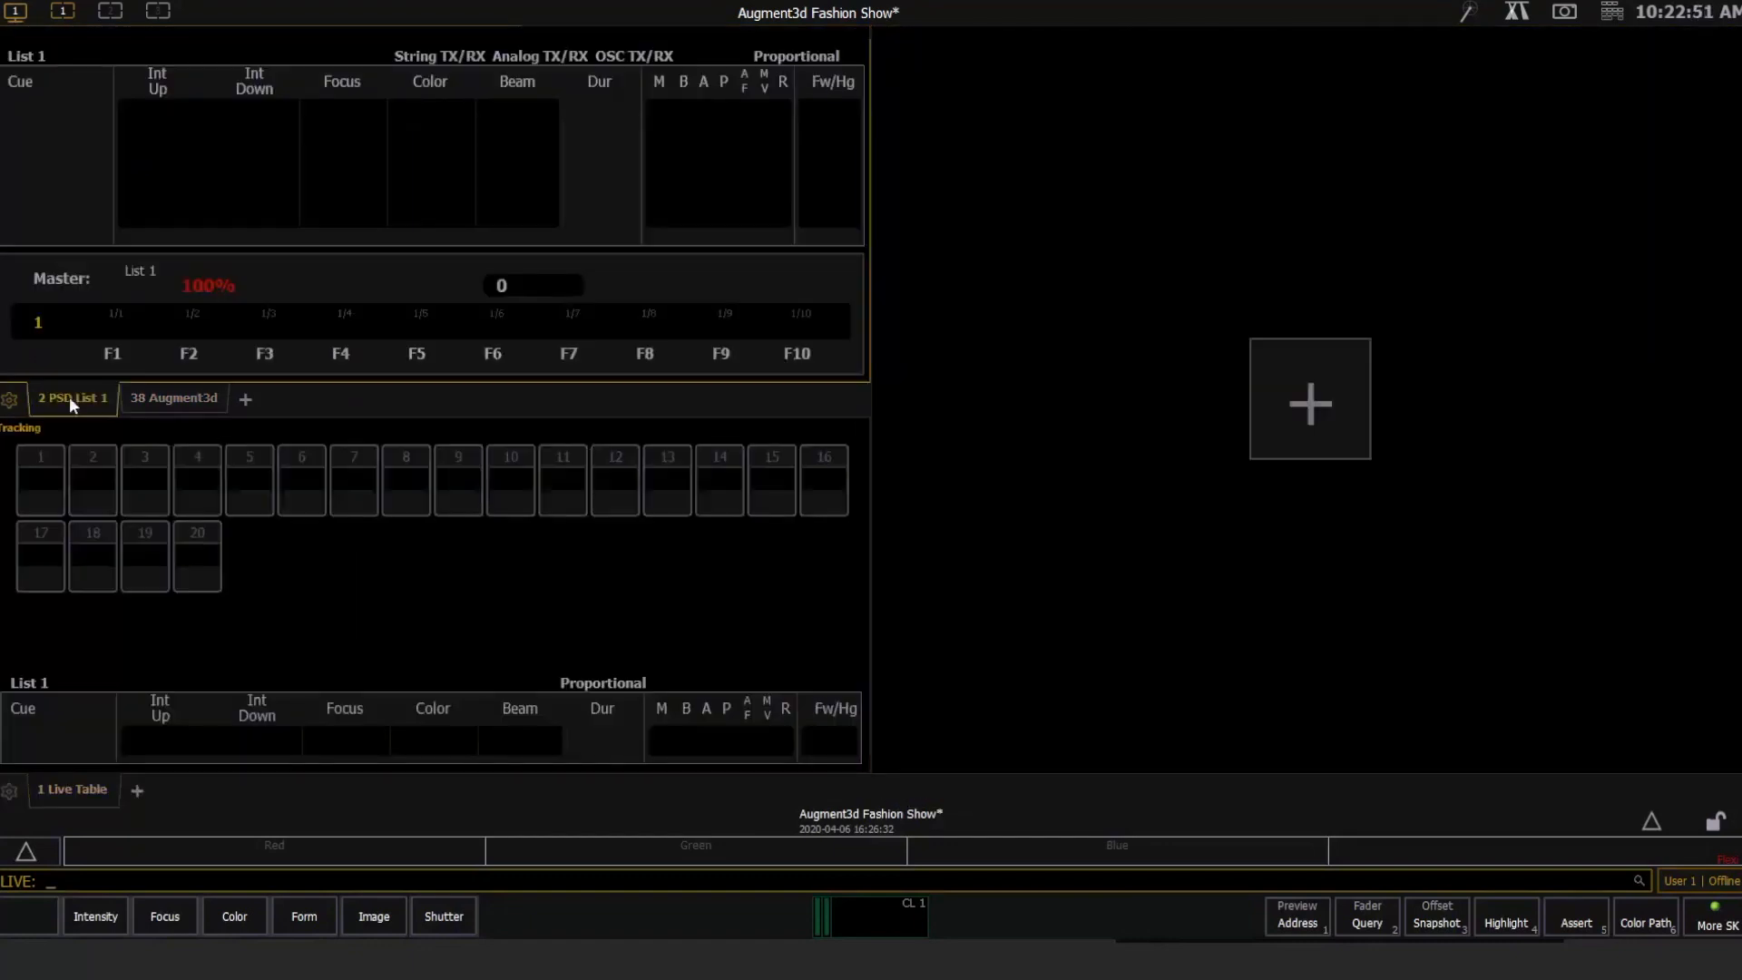
{"action": "key", "text": "Tab+Page_Down"}
{"action": "key", "text": "Tab+Page_Down"}
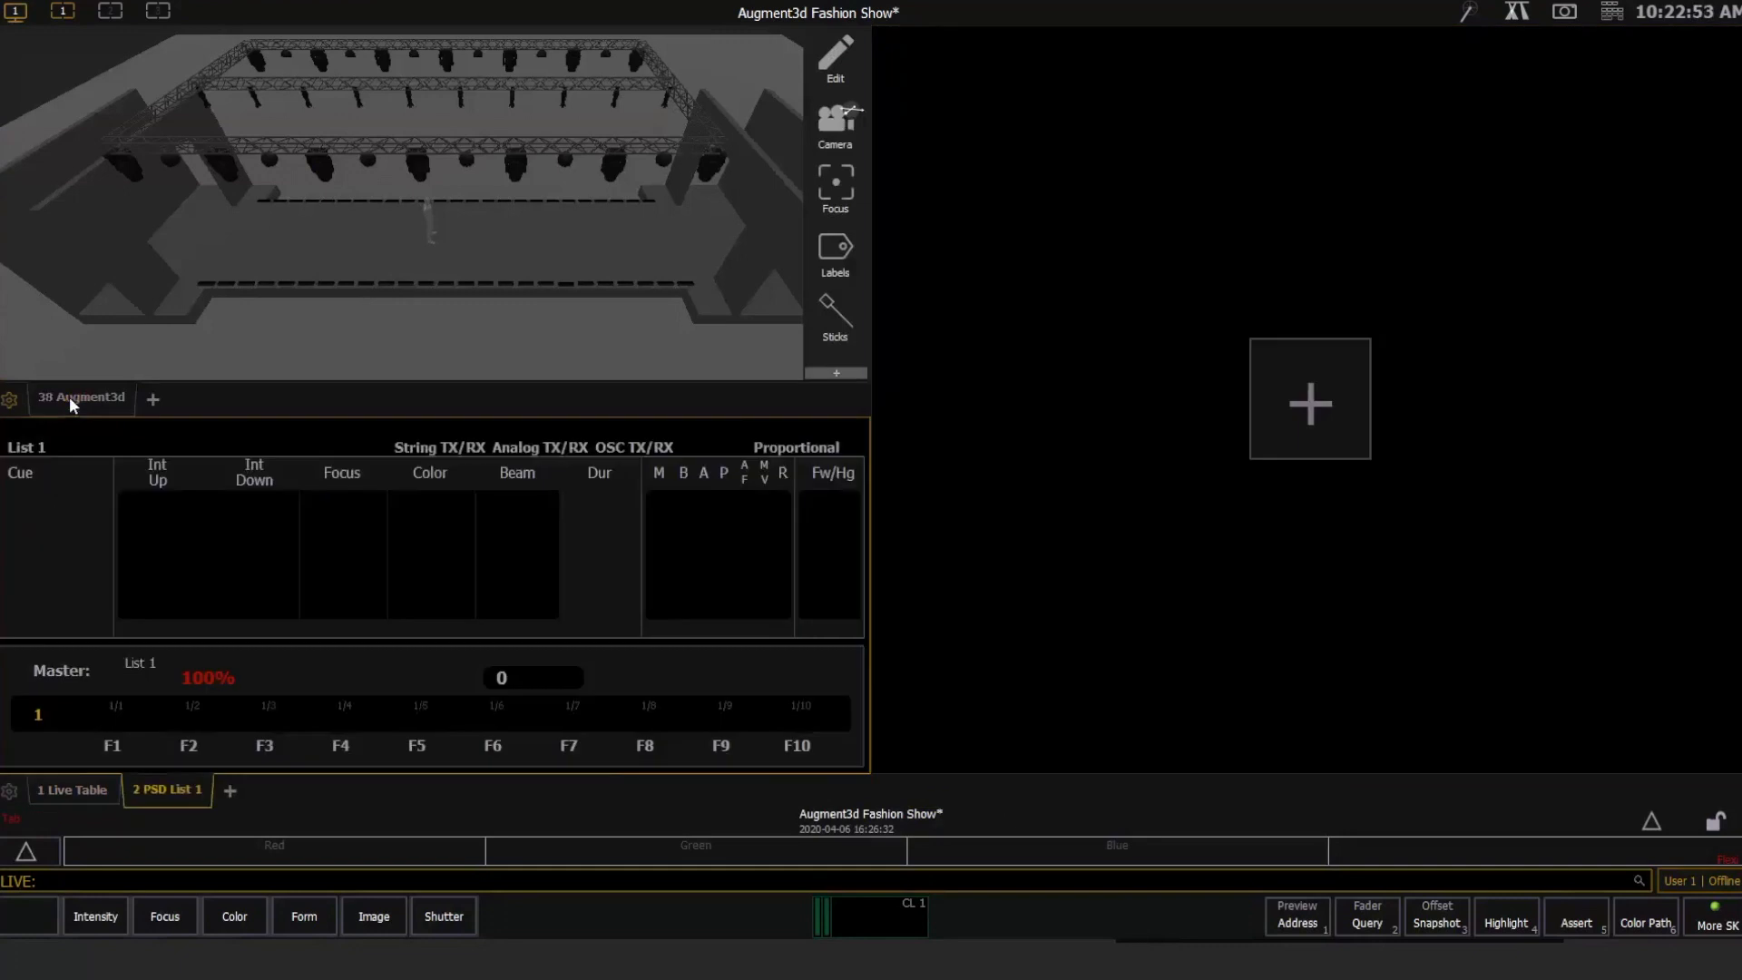
Enable Suppress Target Status Bar for the Live Table display.
{"action": "left_click", "coordinate": [87, 799]}
{"action": "left_click", "coordinate": [15, 795]}
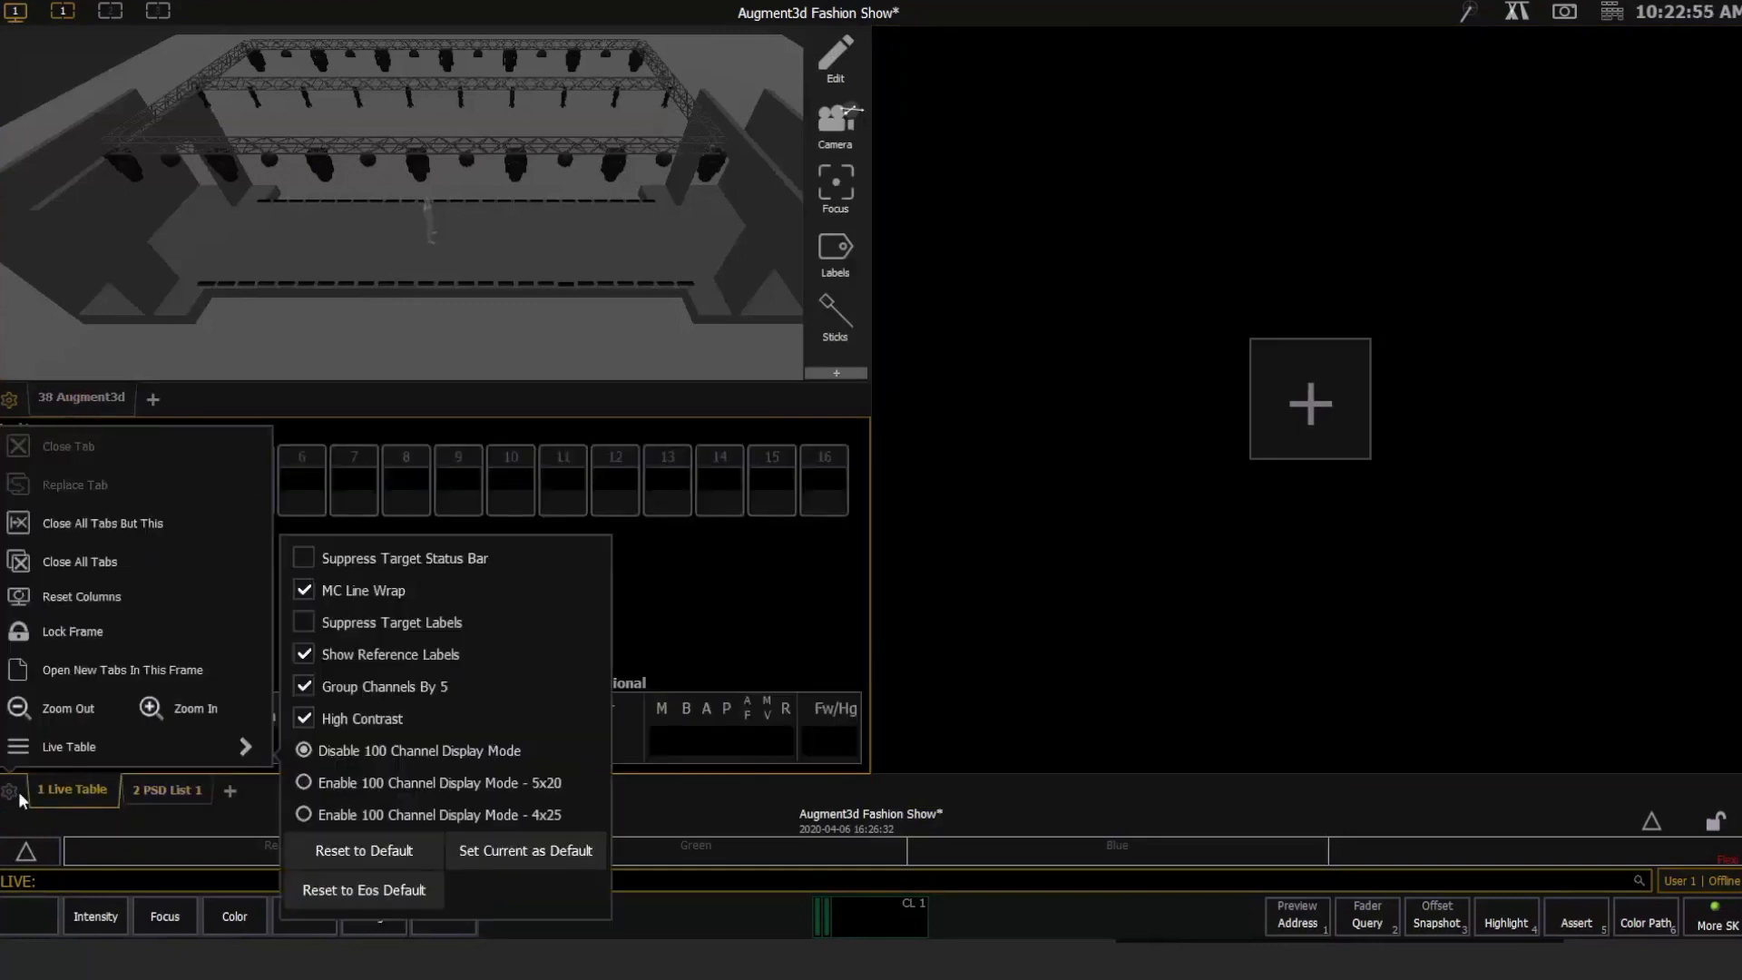
{"action": "left_click", "coordinate": [334, 559]}
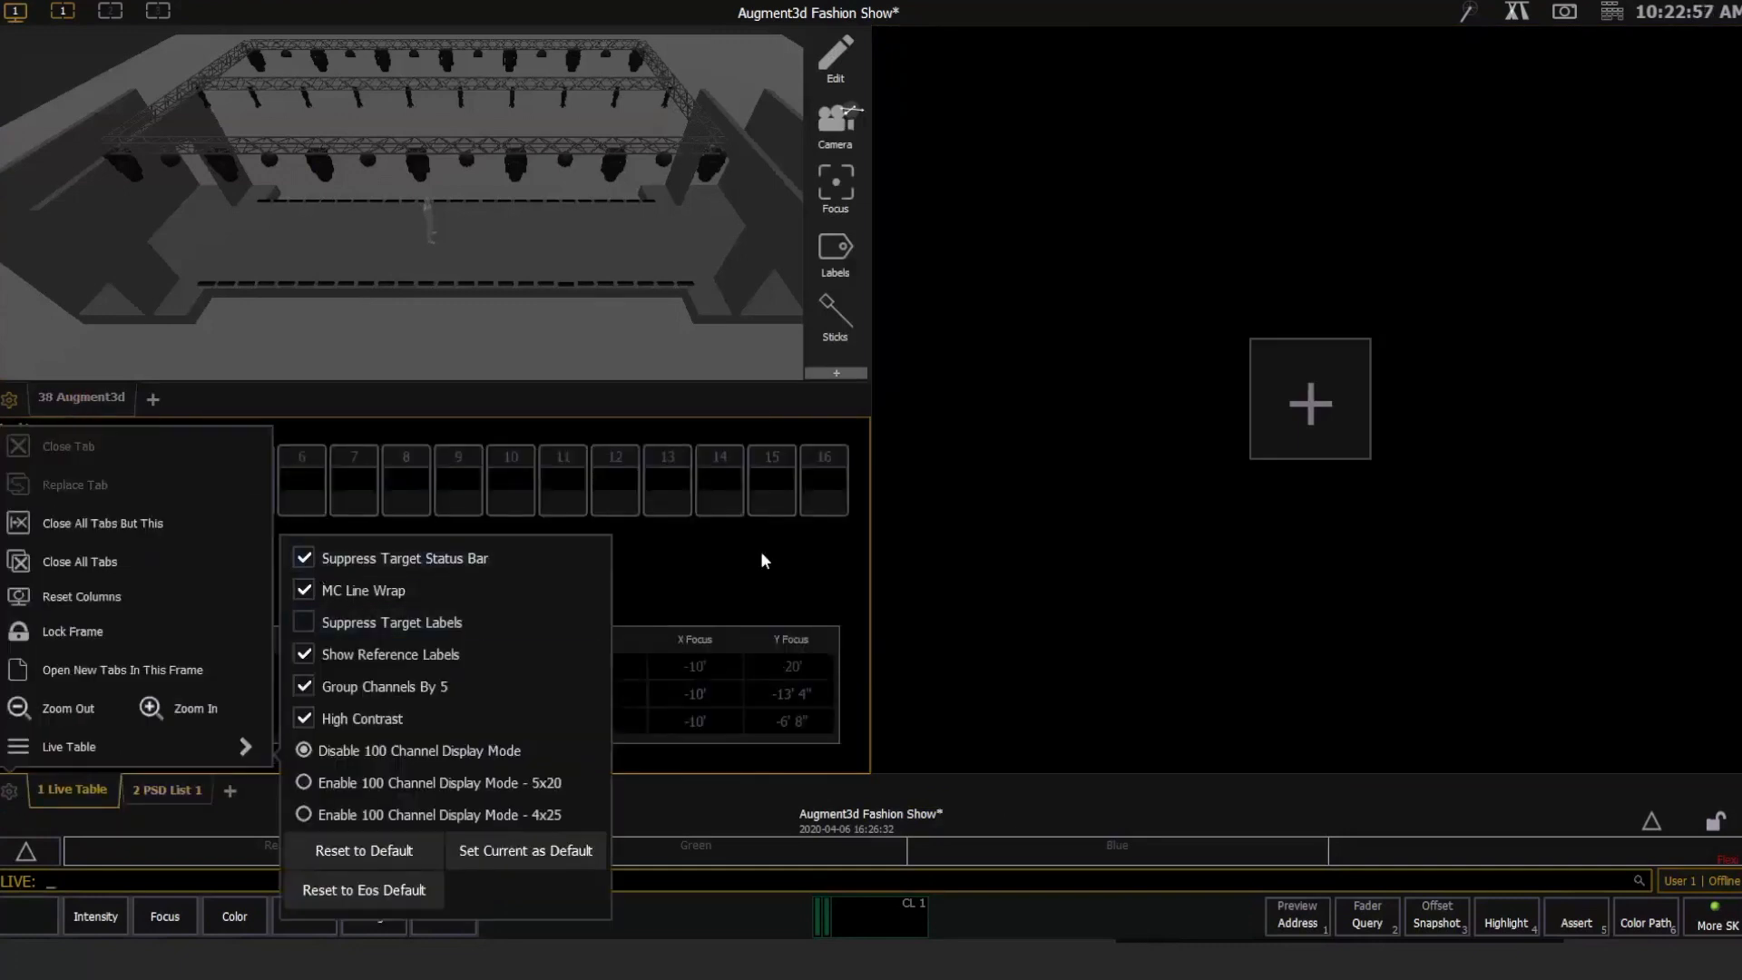
Add the ML Controls display to the empty frame and select channel 23.
{"action": "left_click", "coordinate": [1304, 441]}
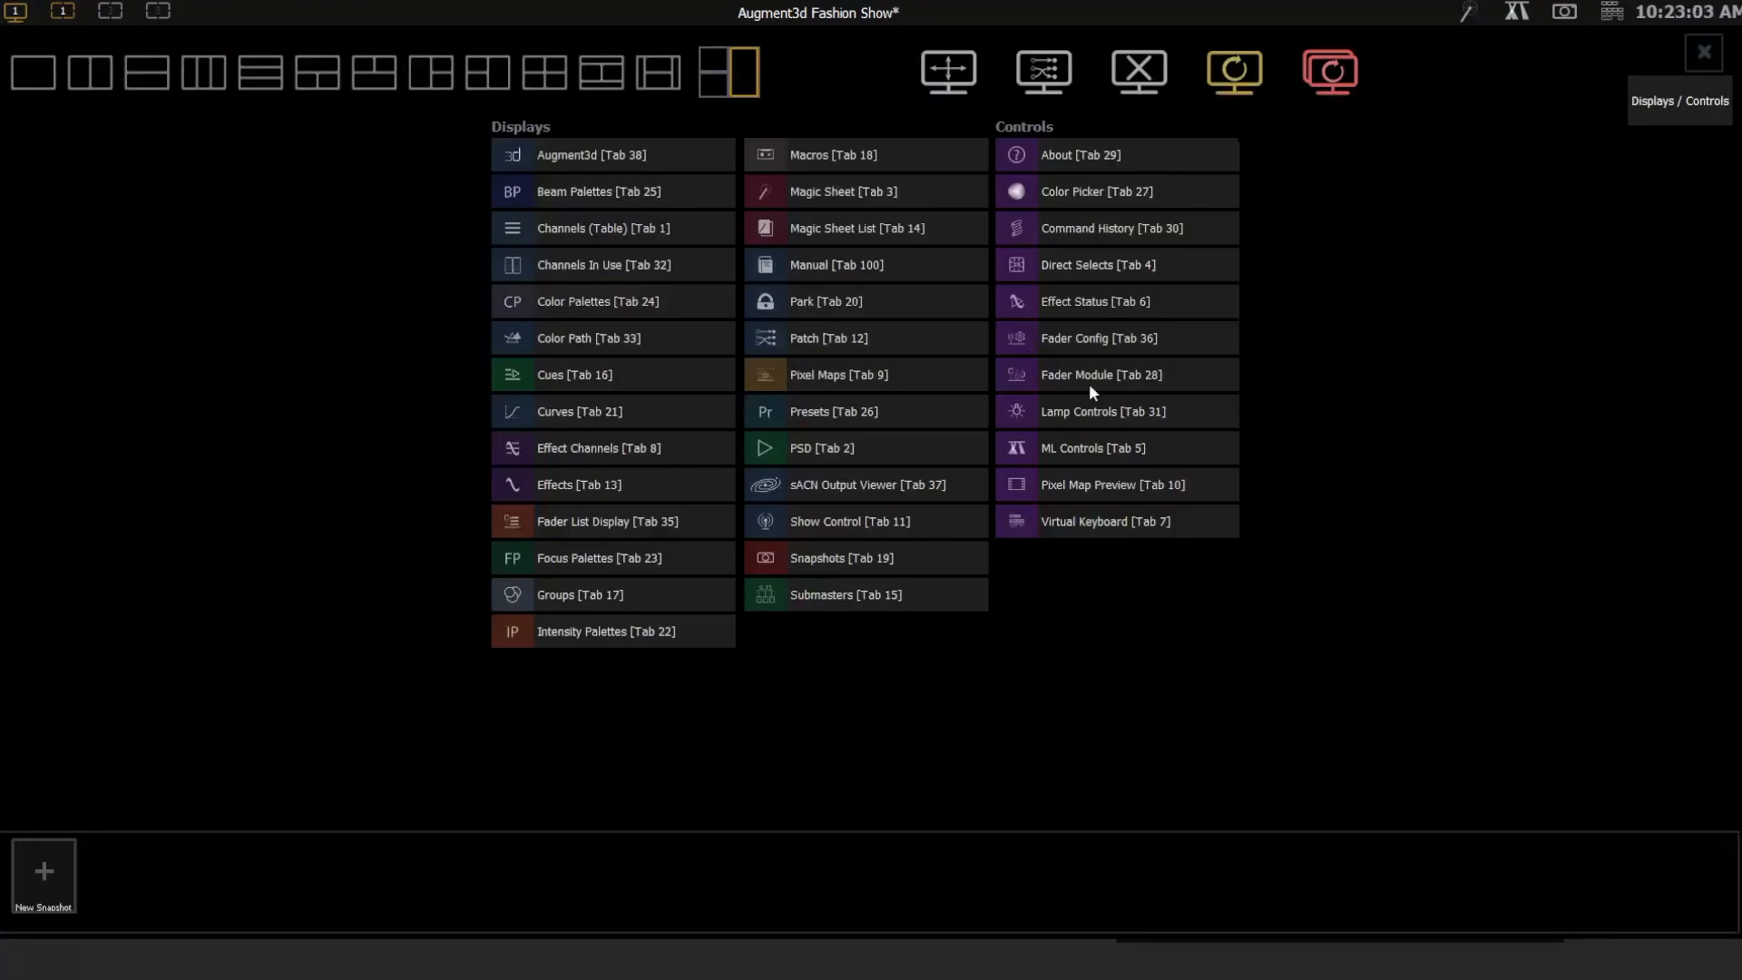
{"action": "left_click", "coordinate": [1054, 446]}
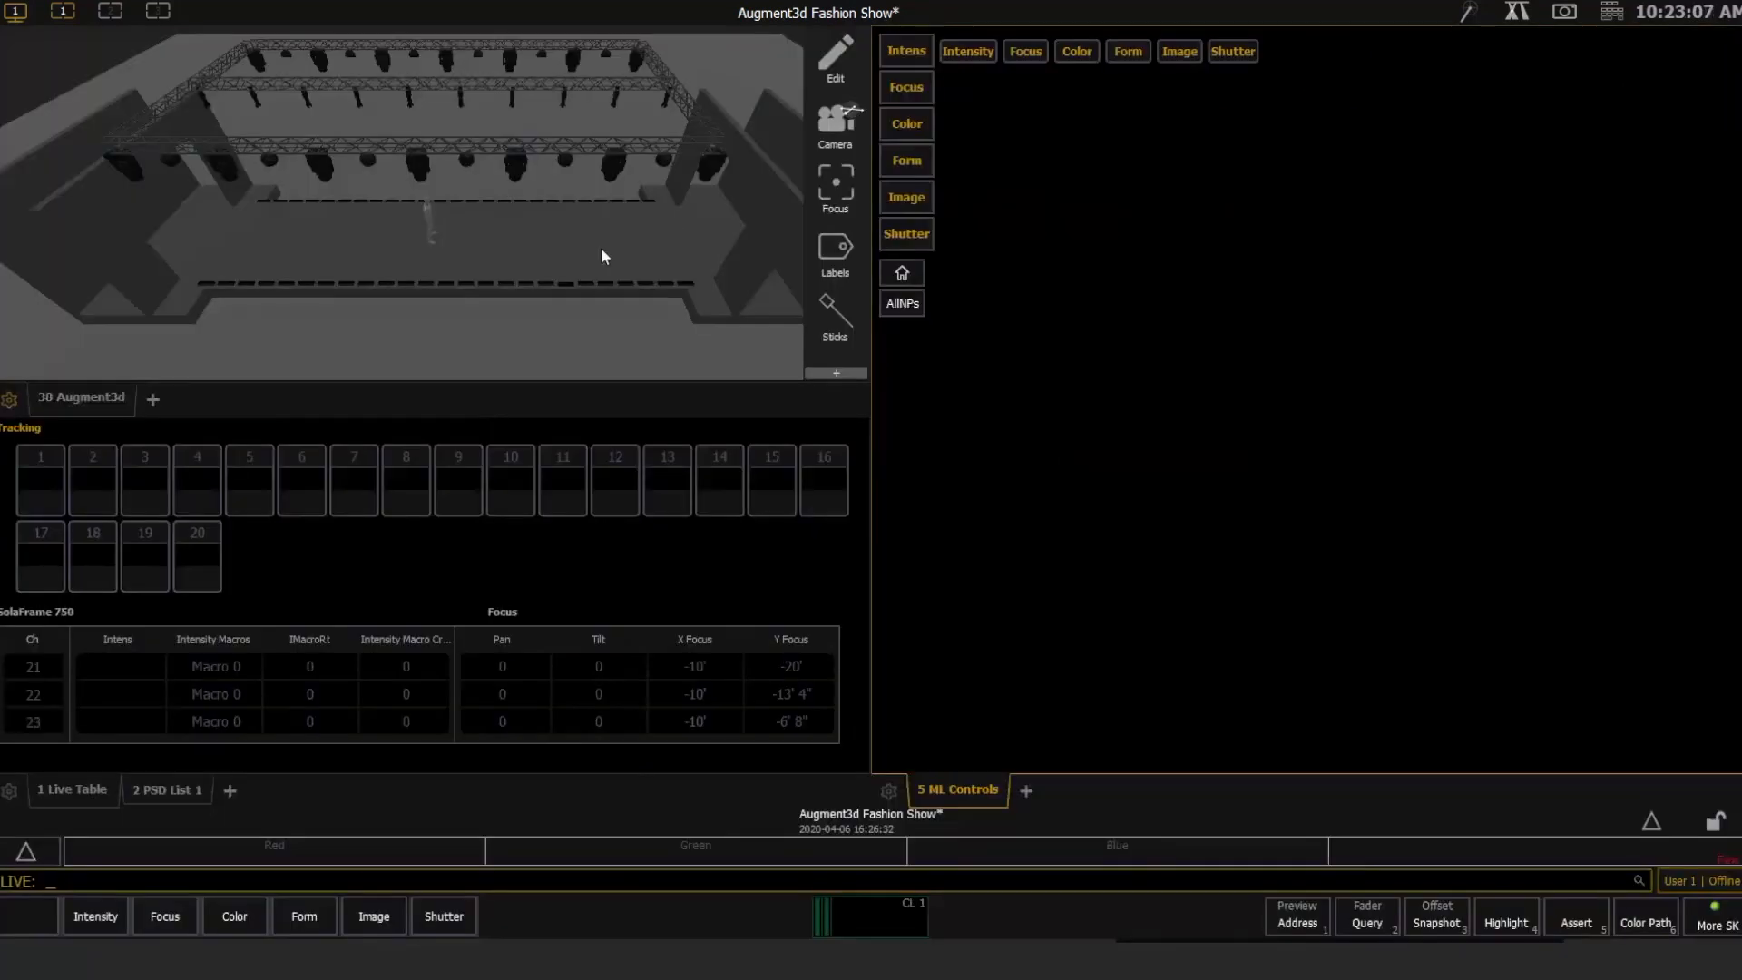
{"action": "type", "text": "23"}
{"action": "key", "text": "Return"}
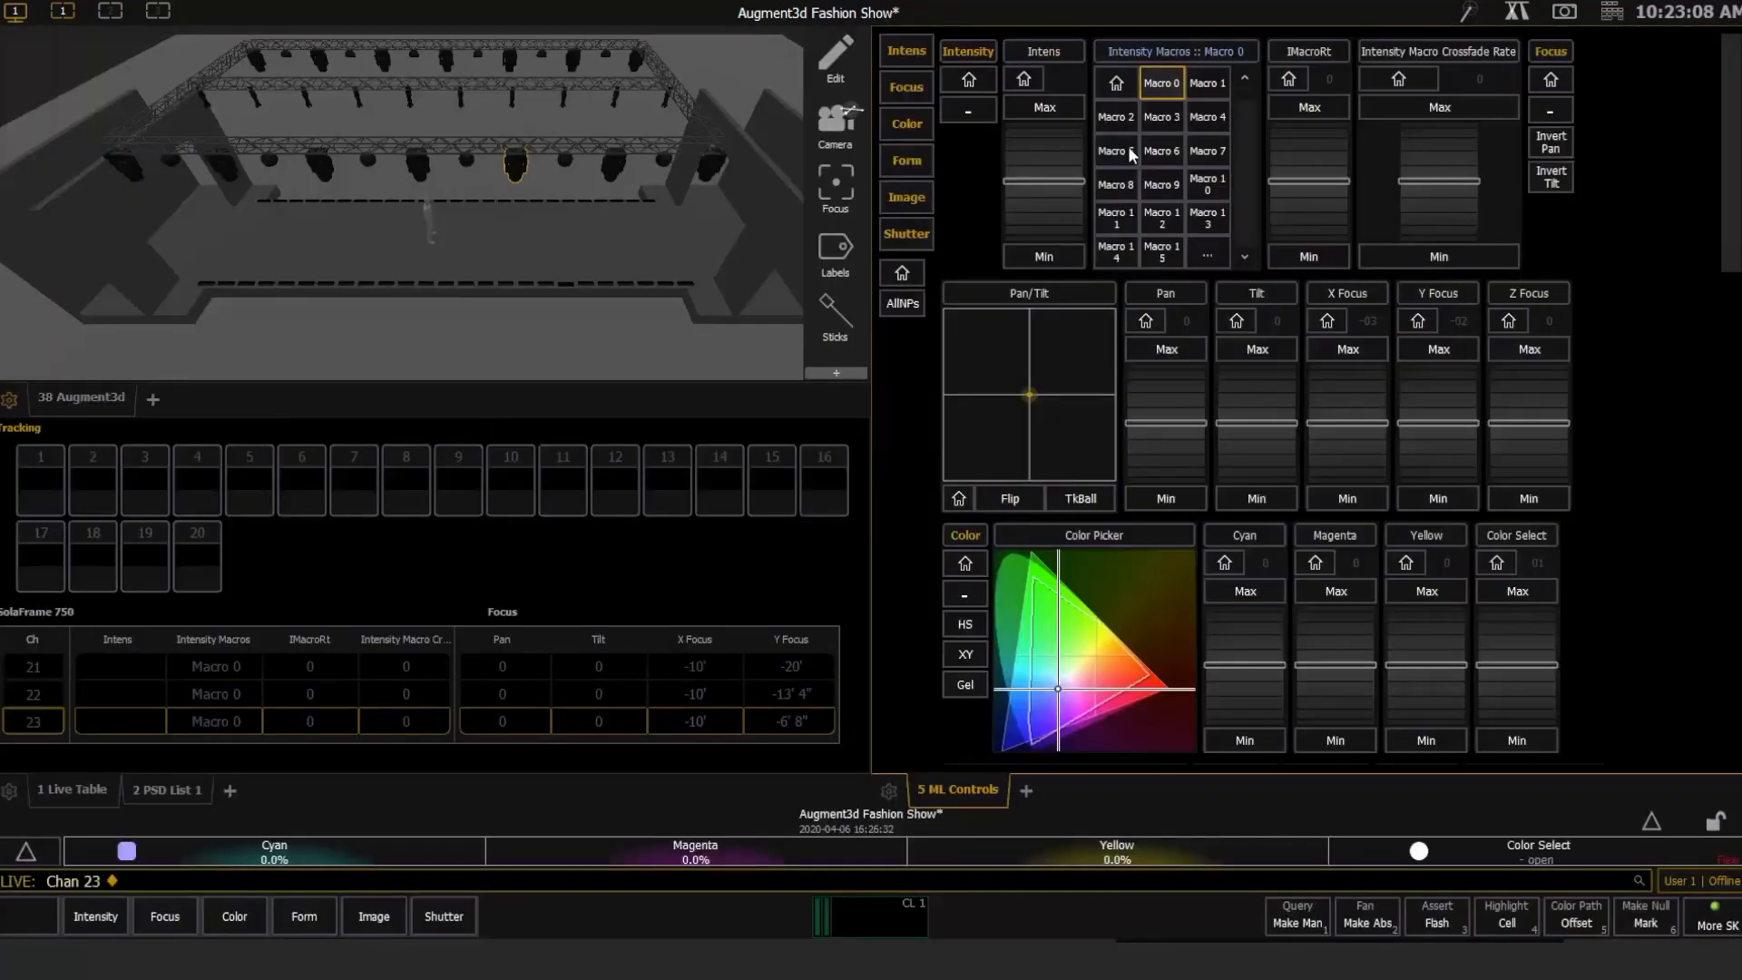
Resize the workspace frames so that the Augment3d frame is wider and taller than the others.
{"action": "left_click", "coordinate": [18, 11]}
{"action": "left_click", "coordinate": [949, 76]}
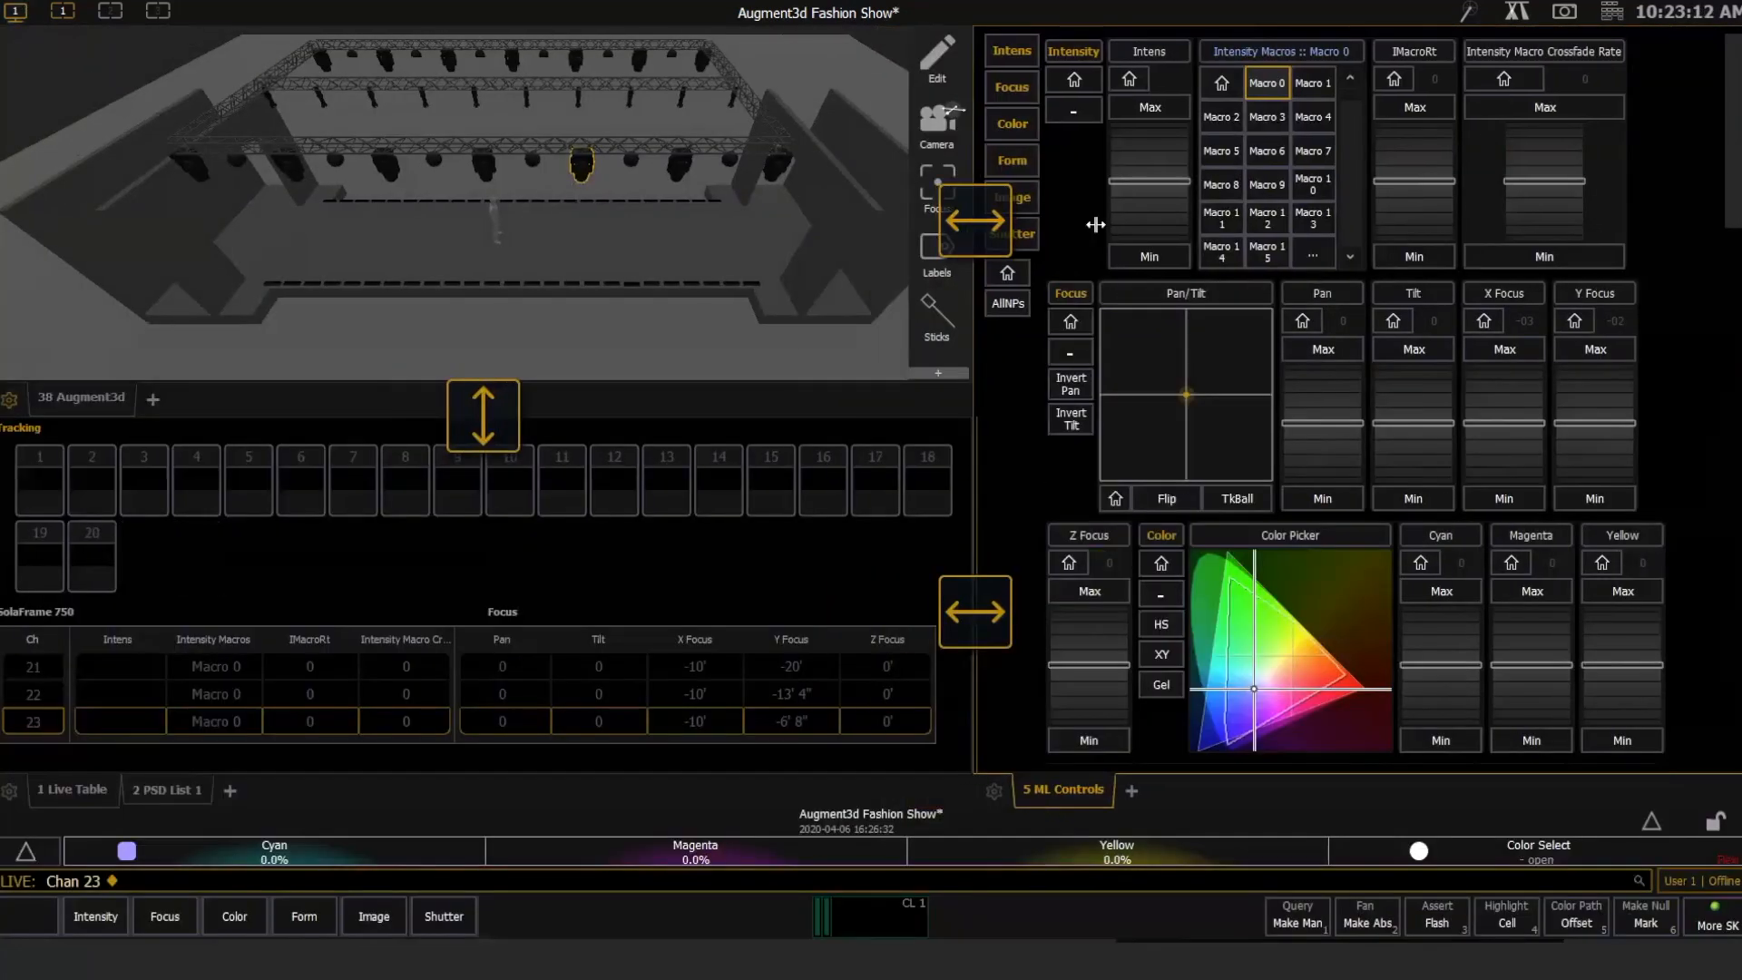
{"action": "left_click_drag", "start_coordinate": [1095, 224], "coordinate": [1321, 234]}
{"action": "left_click_drag", "start_coordinate": [672, 412], "coordinate": [672, 626]}
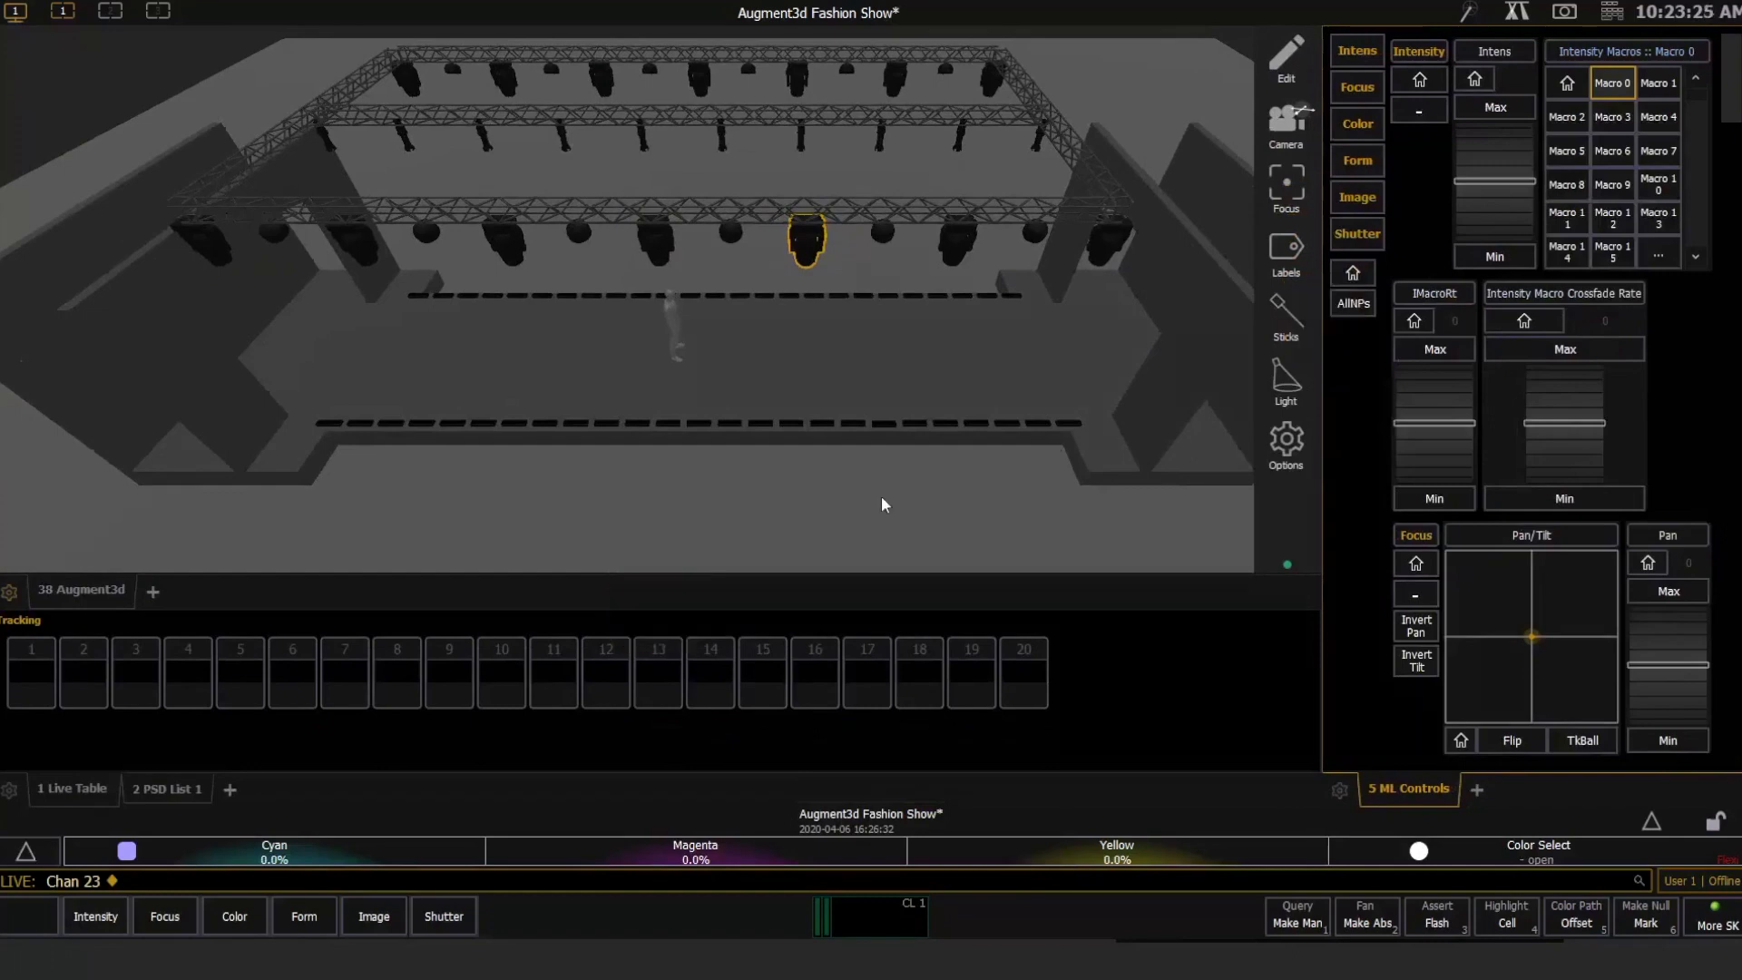
Record the current workspace arrangement as Snapshot 1.
{"action": "key", "text": "r"}
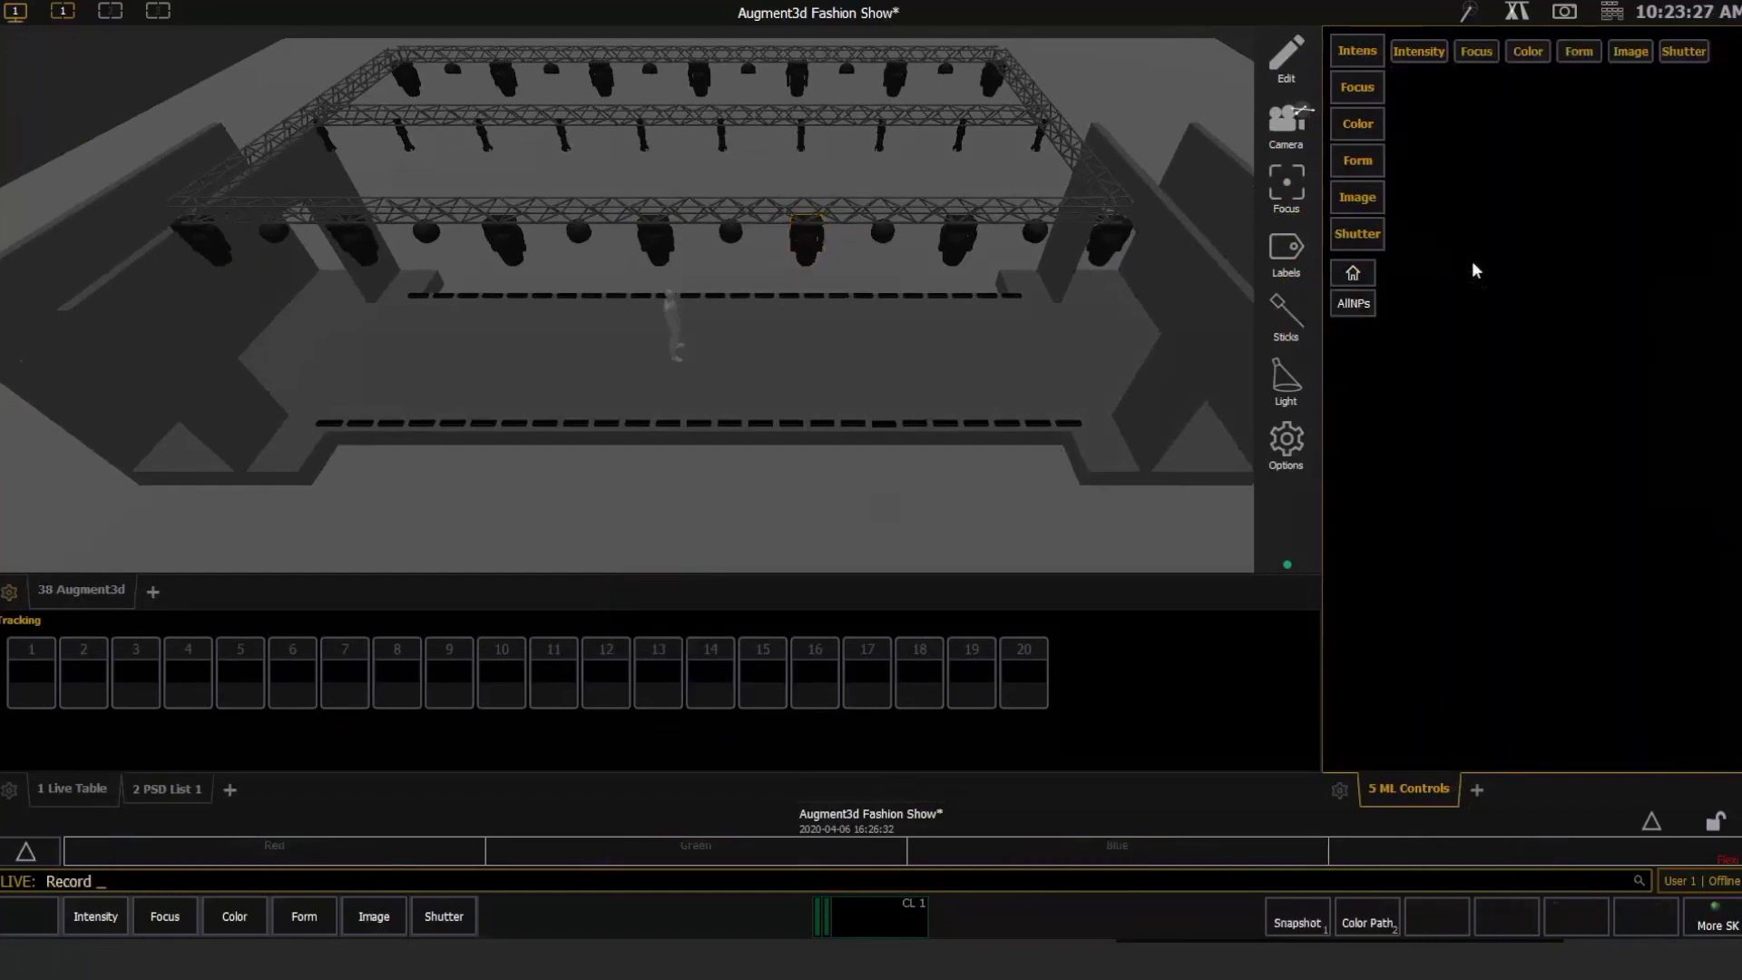
{"action": "left_click", "coordinate": [1297, 923]}
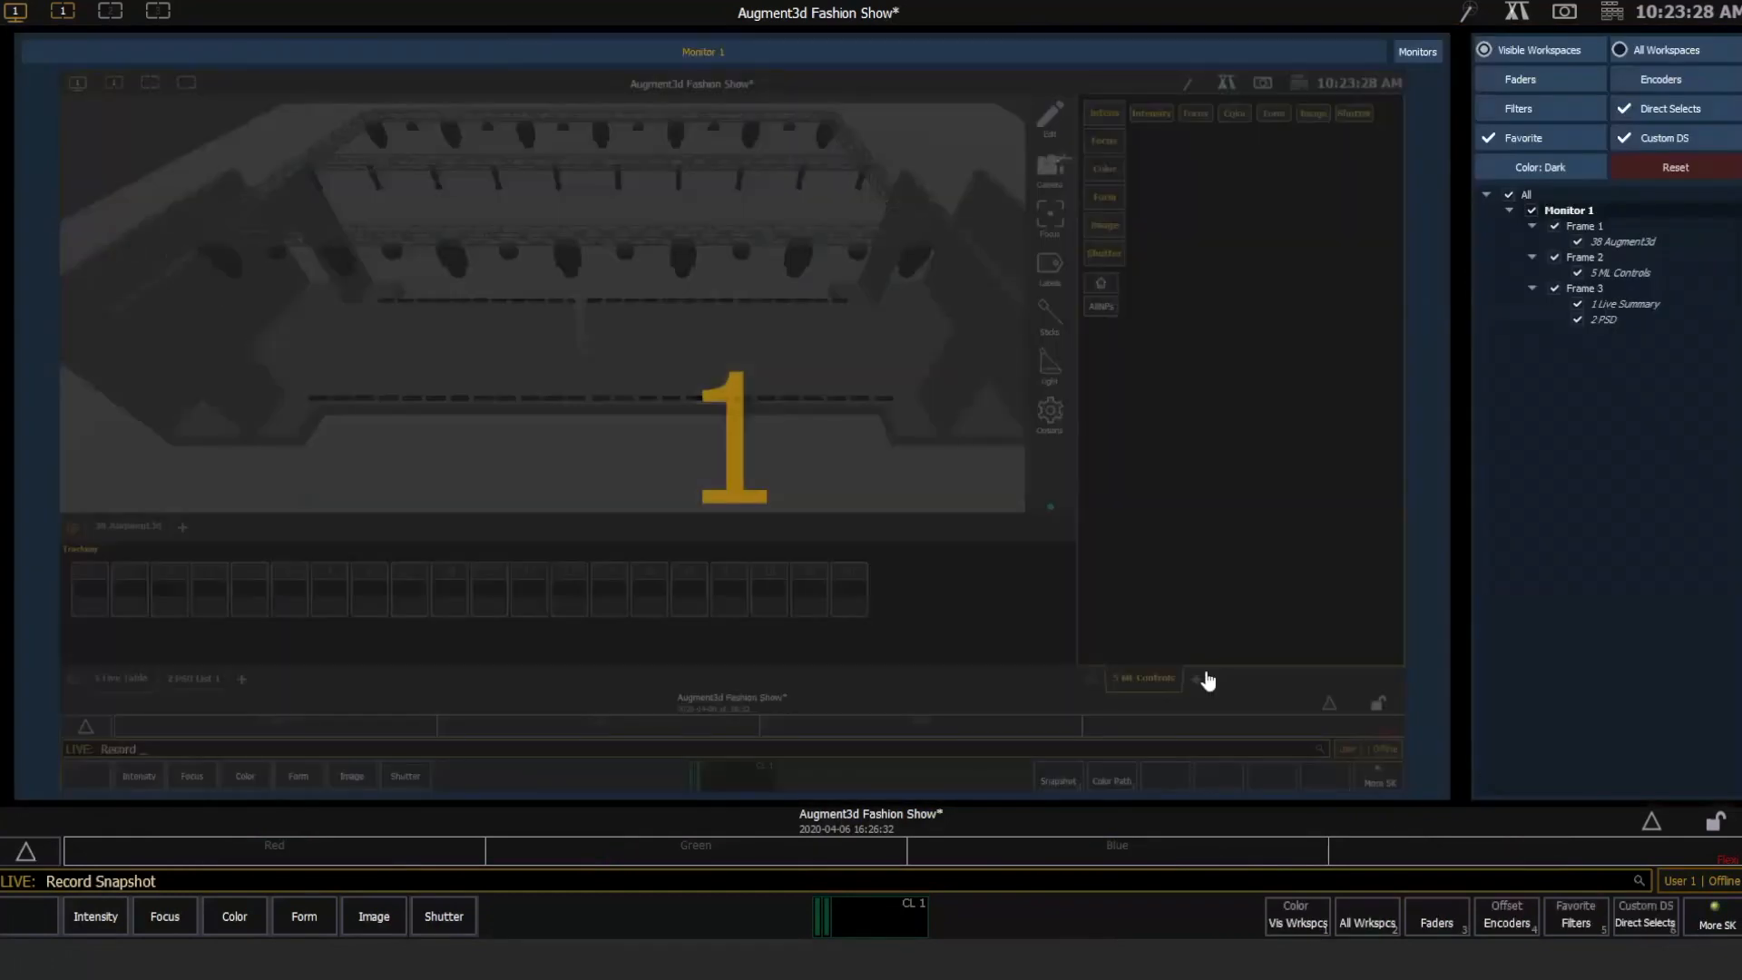
{"action": "key", "text": "1"}
{"action": "key", "text": "Return"}
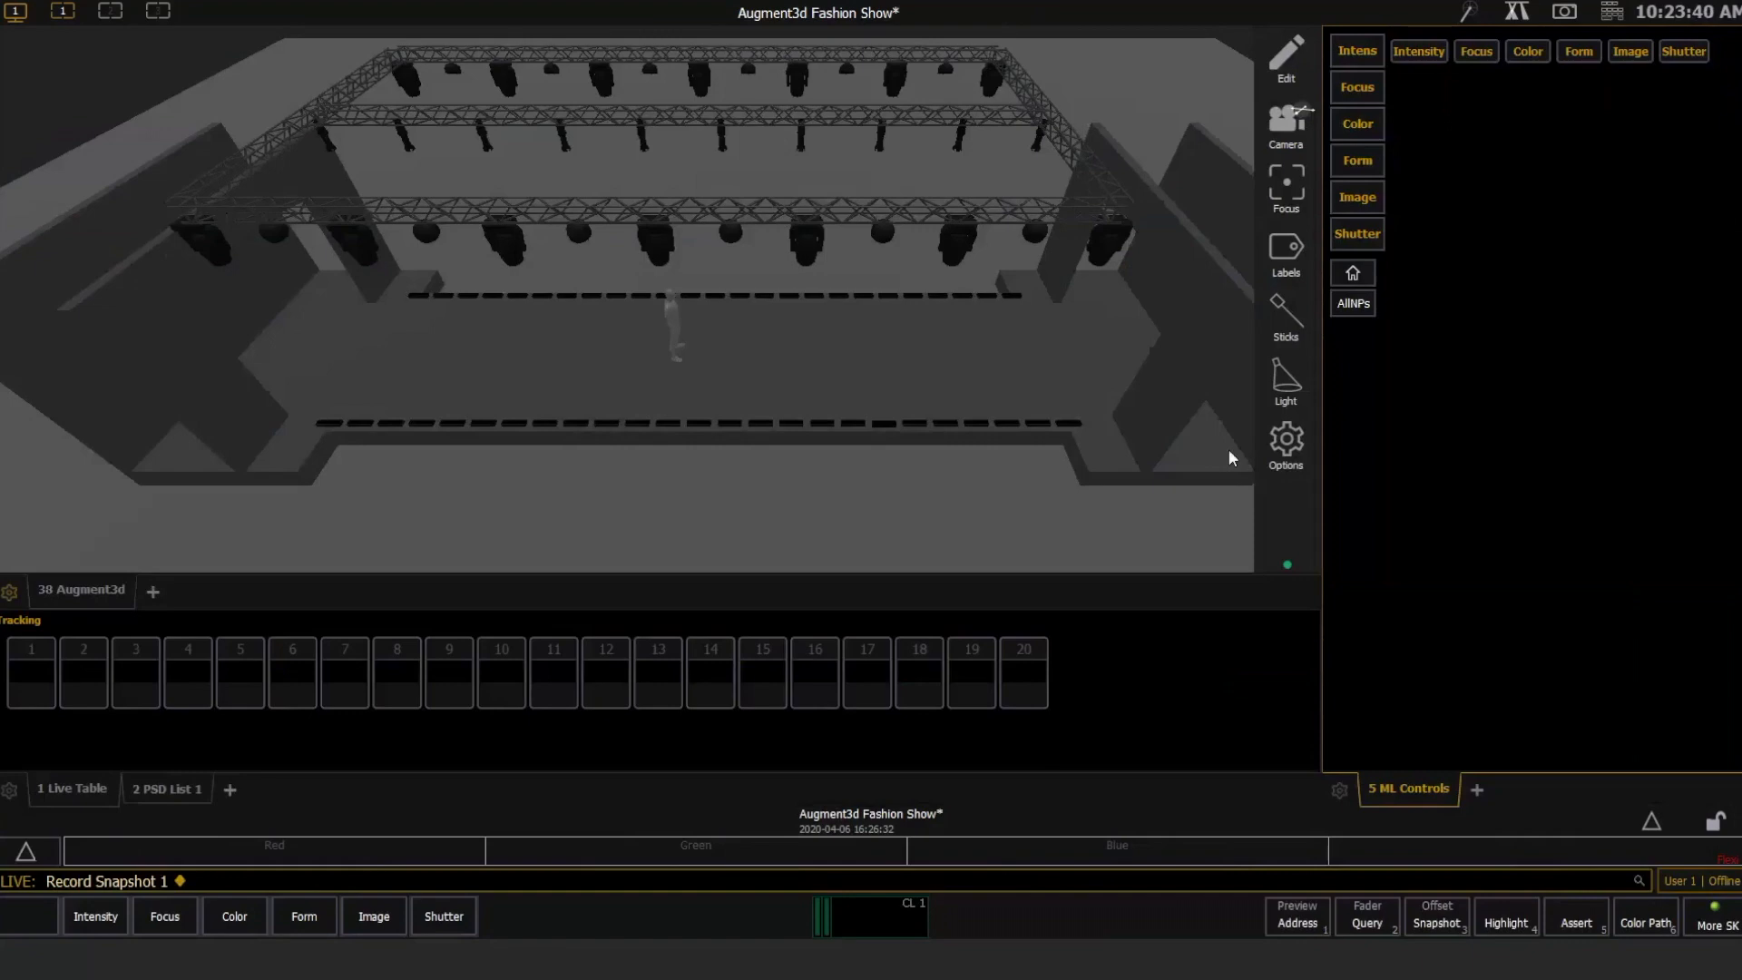
Set channels 23 through 25 to full intensity.
{"action": "type", "text": "23"}
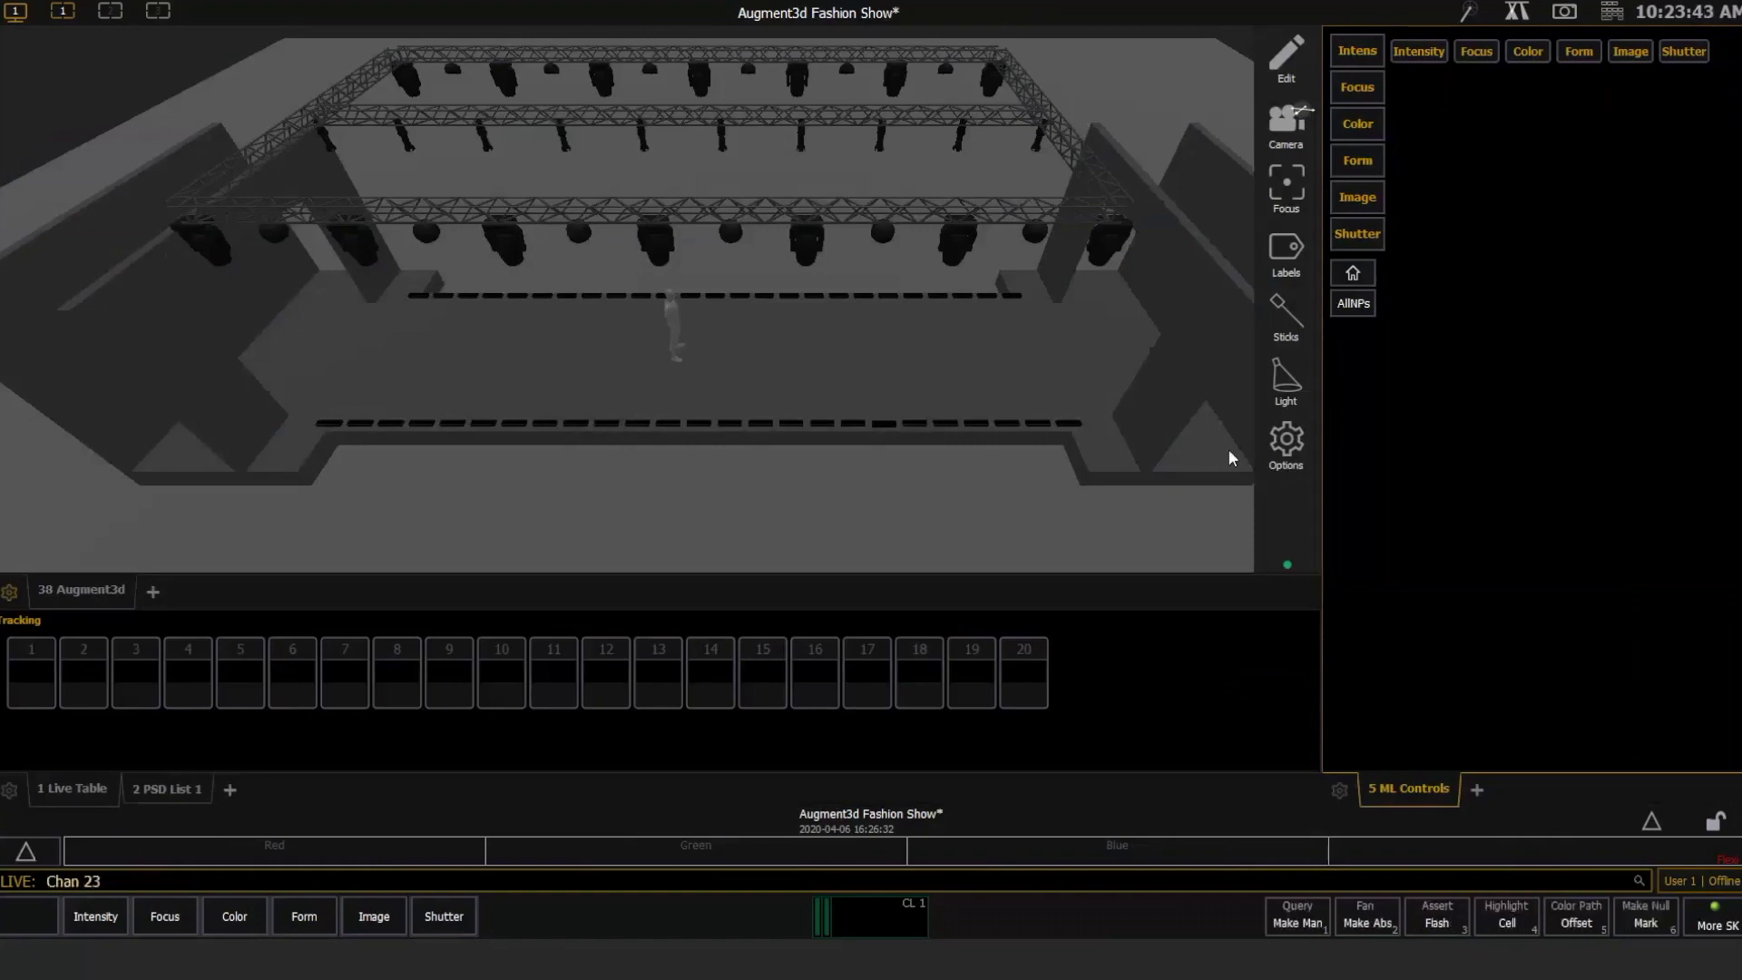
{"action": "type", "text": "t"}
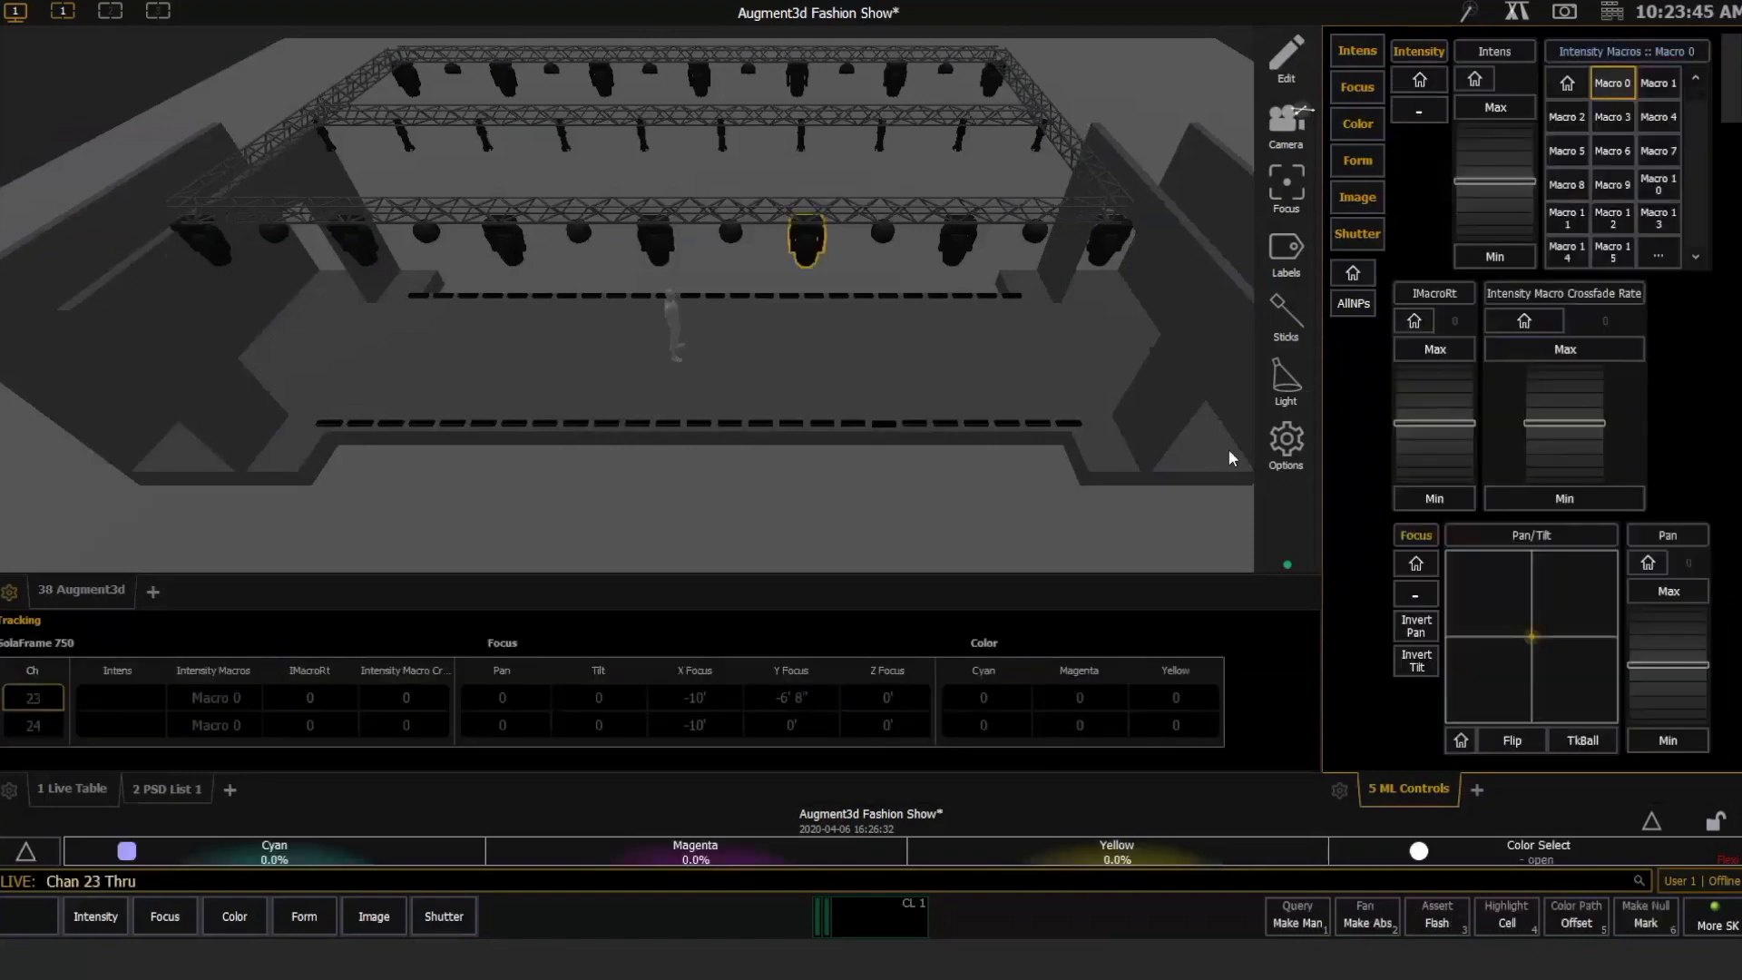
{"action": "type", "text": "25af"}
{"action": "key", "text": "Return"}
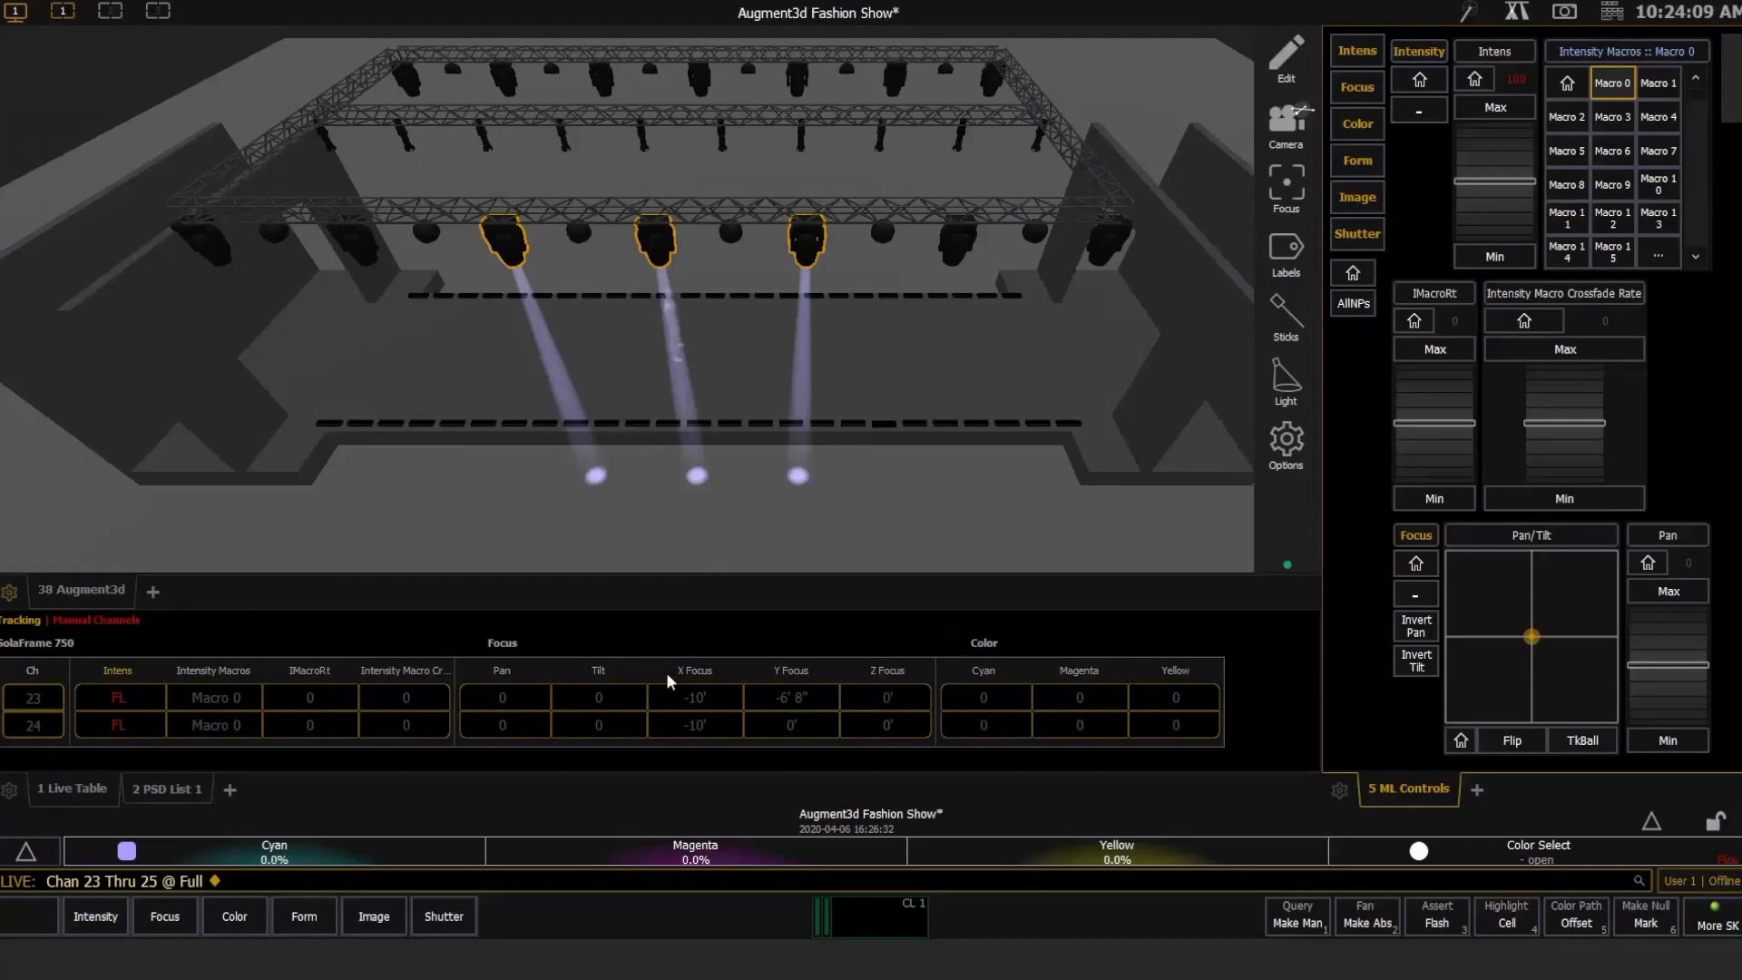
Aim channels 23 through 25 onto the runway with tilt at 22 and pan at -25.
{"action": "scroll", "coordinate": [1412, 230], "scroll_direction": "down", "scroll_amount": 1}
{"action": "scroll", "coordinate": [1412, 229], "scroll_direction": "down", "scroll_amount": 7}
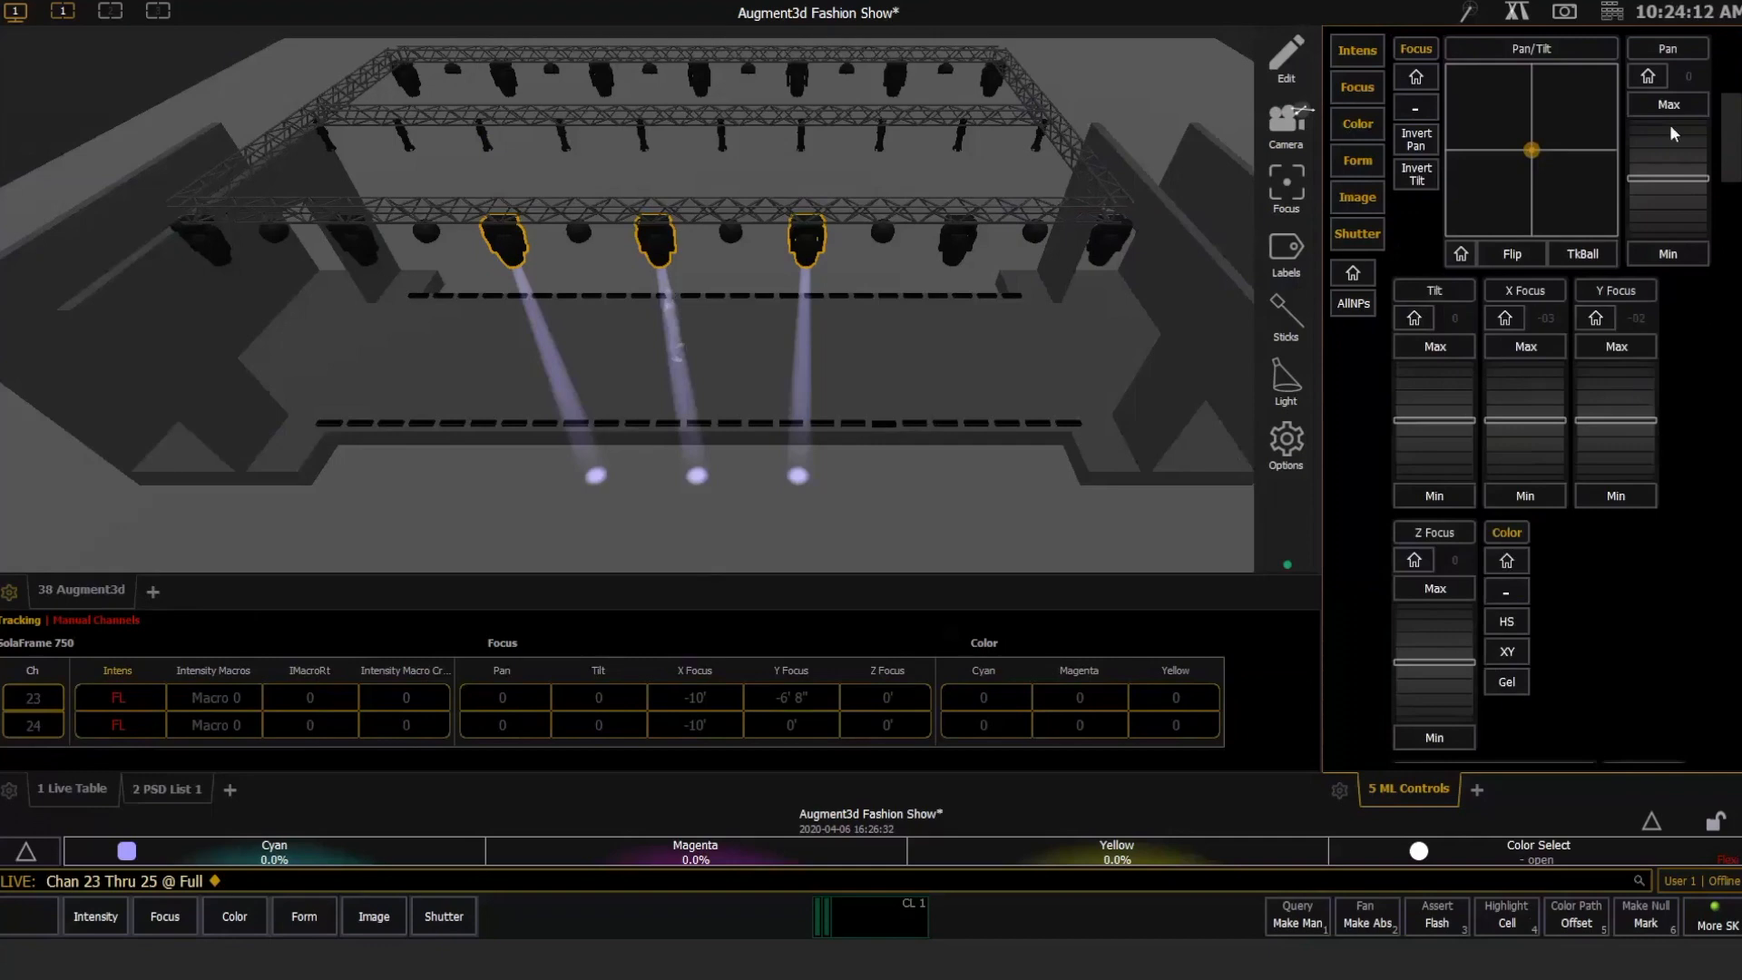
{"action": "scroll", "coordinate": [1435, 390], "scroll_direction": "up", "scroll_amount": 5}
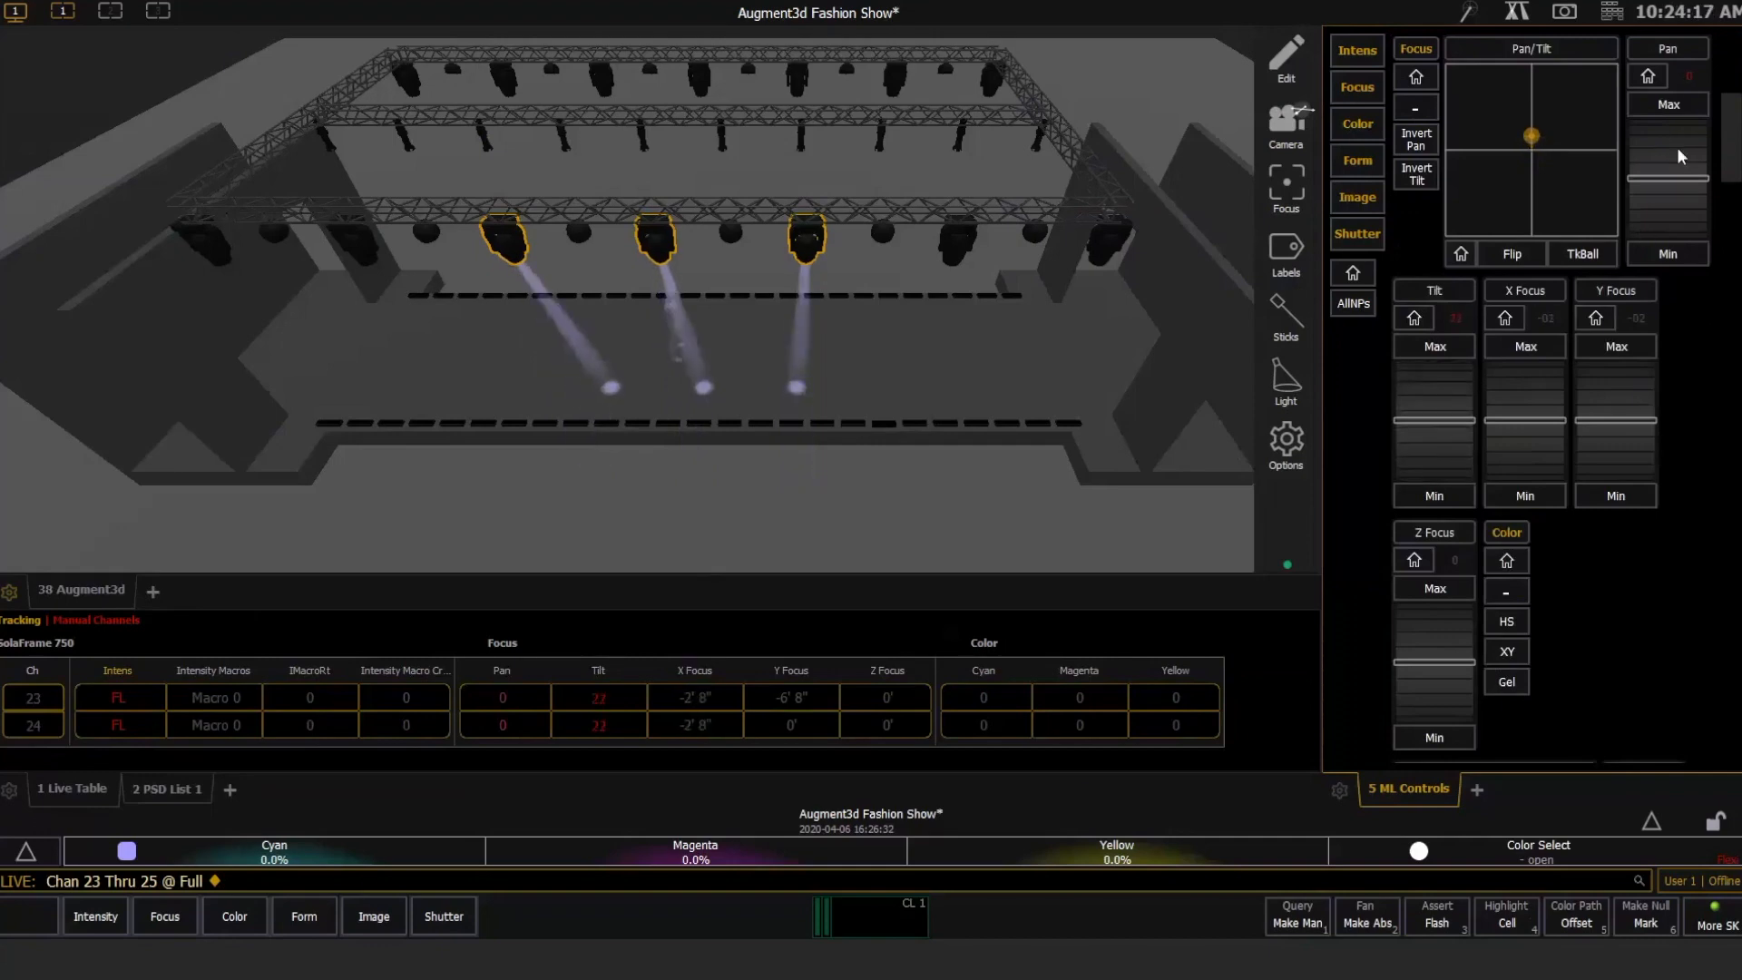
{"action": "scroll", "coordinate": [1678, 153], "scroll_direction": "up", "scroll_amount": 2}
{"action": "scroll", "coordinate": [1676, 147], "scroll_direction": "up", "scroll_amount": 10}
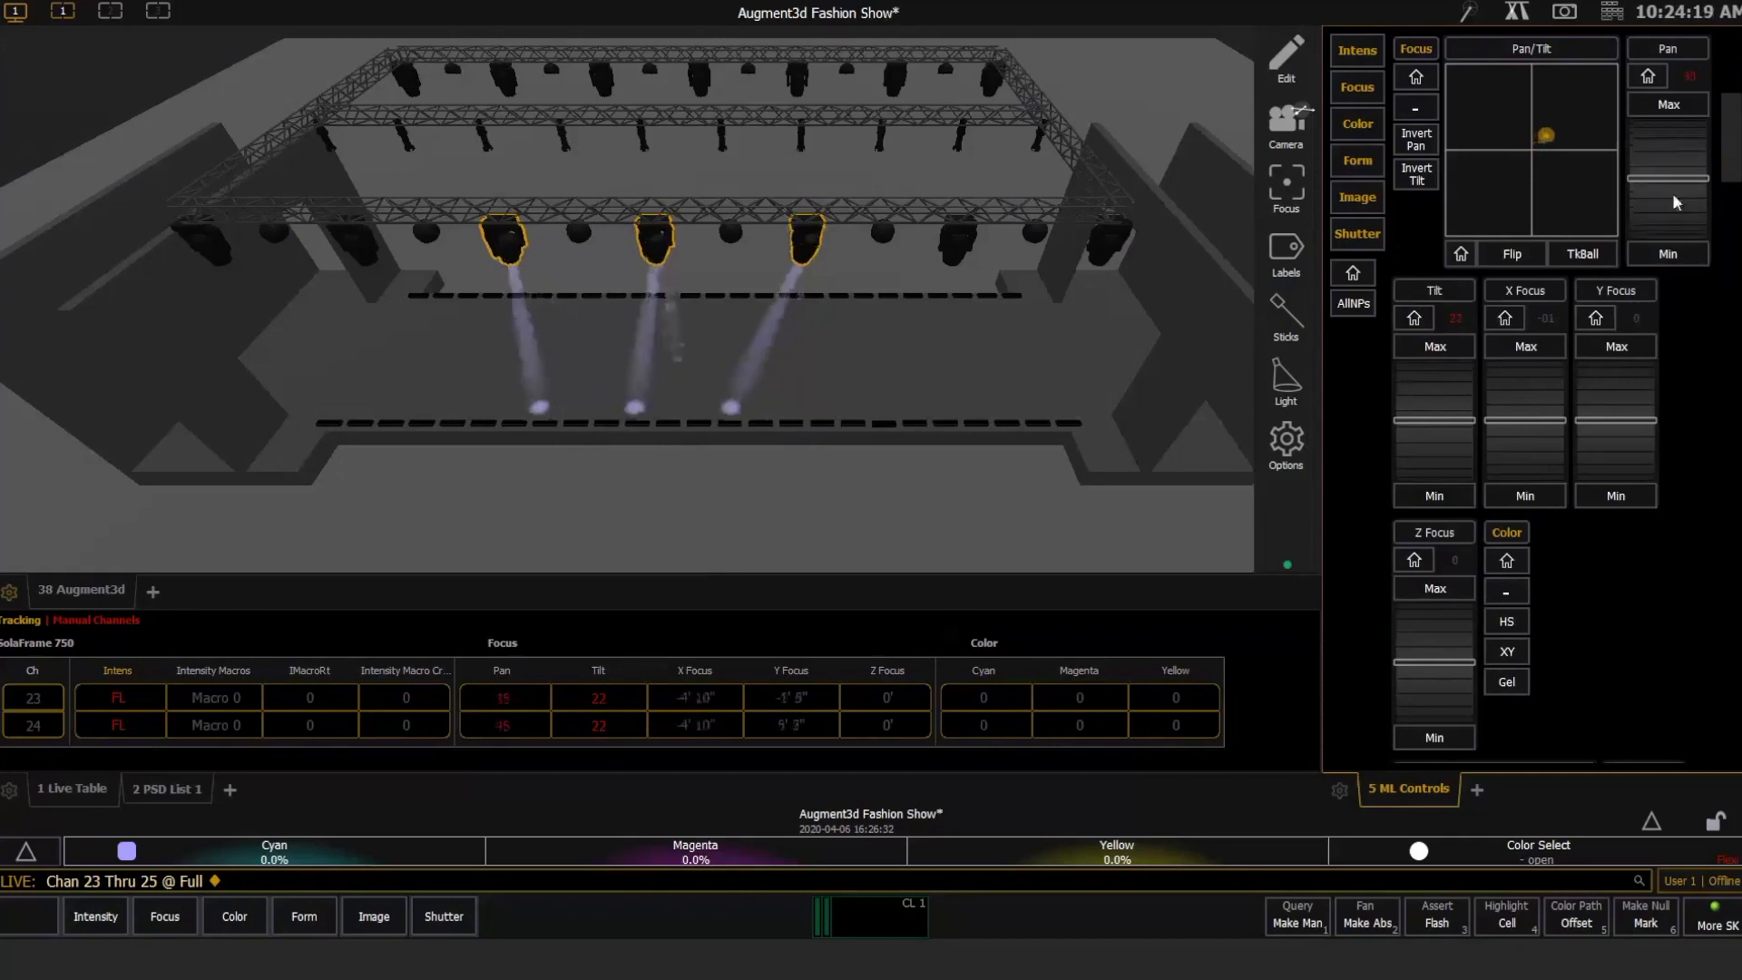
{"action": "scroll", "coordinate": [1668, 198], "scroll_direction": "down", "scroll_amount": 2}
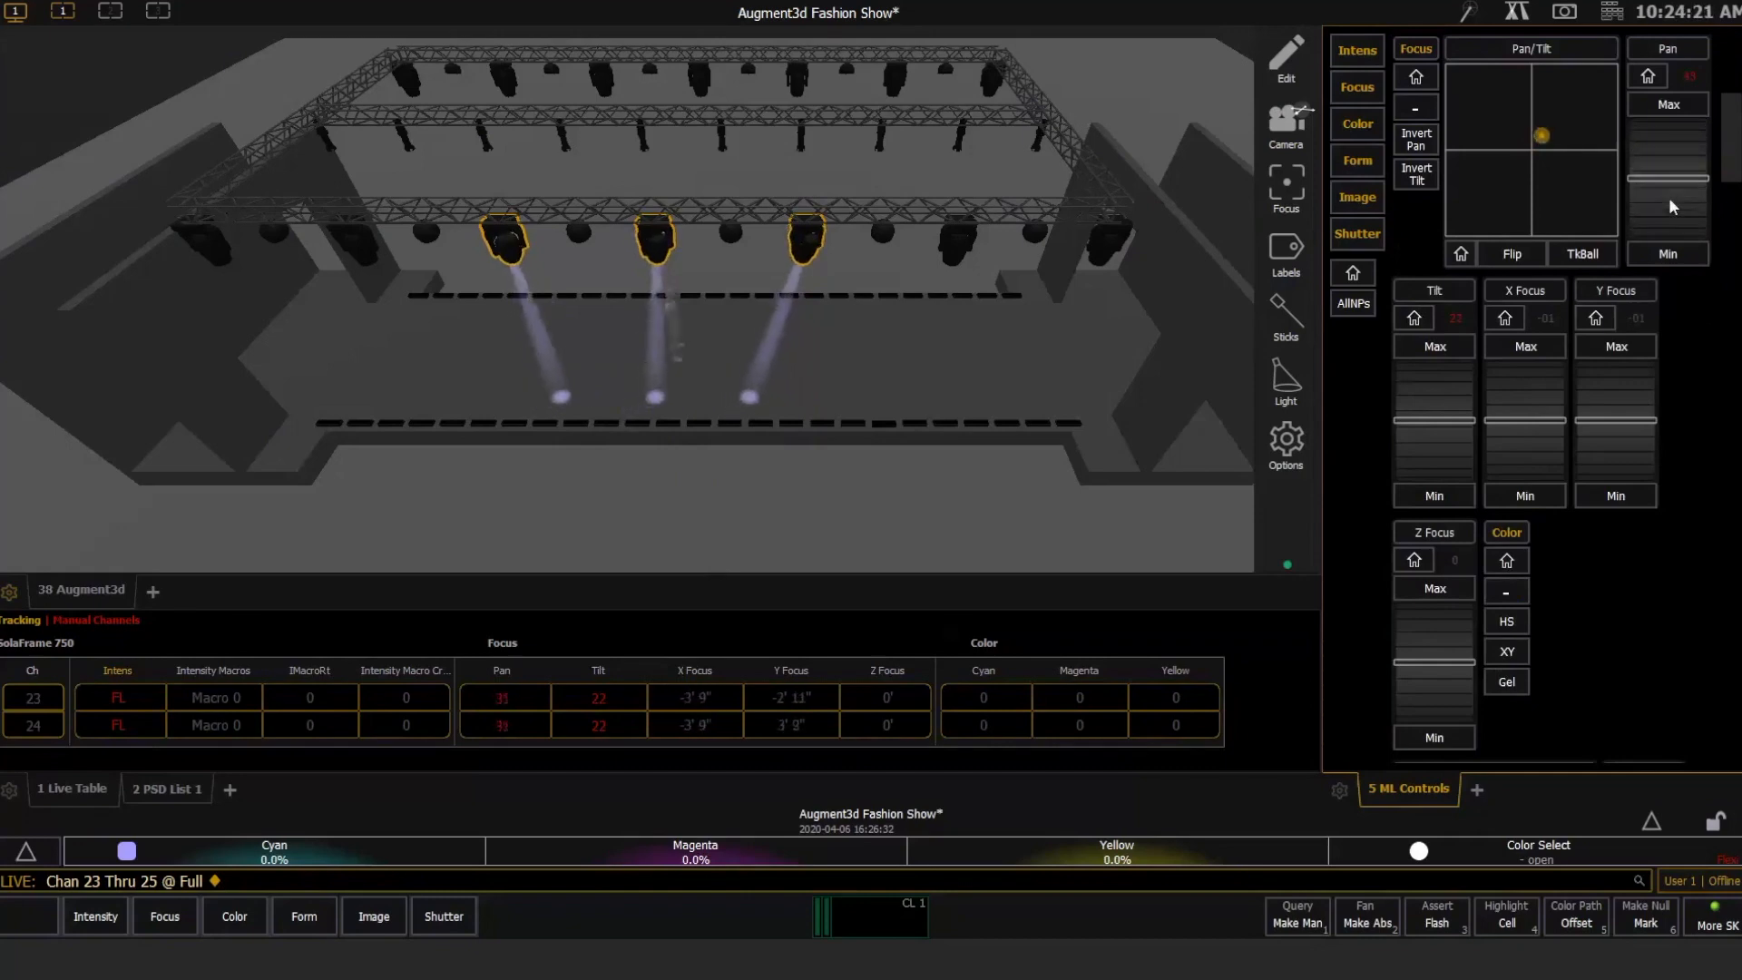
{"action": "scroll", "coordinate": [1668, 200], "scroll_direction": "down", "scroll_amount": 12}
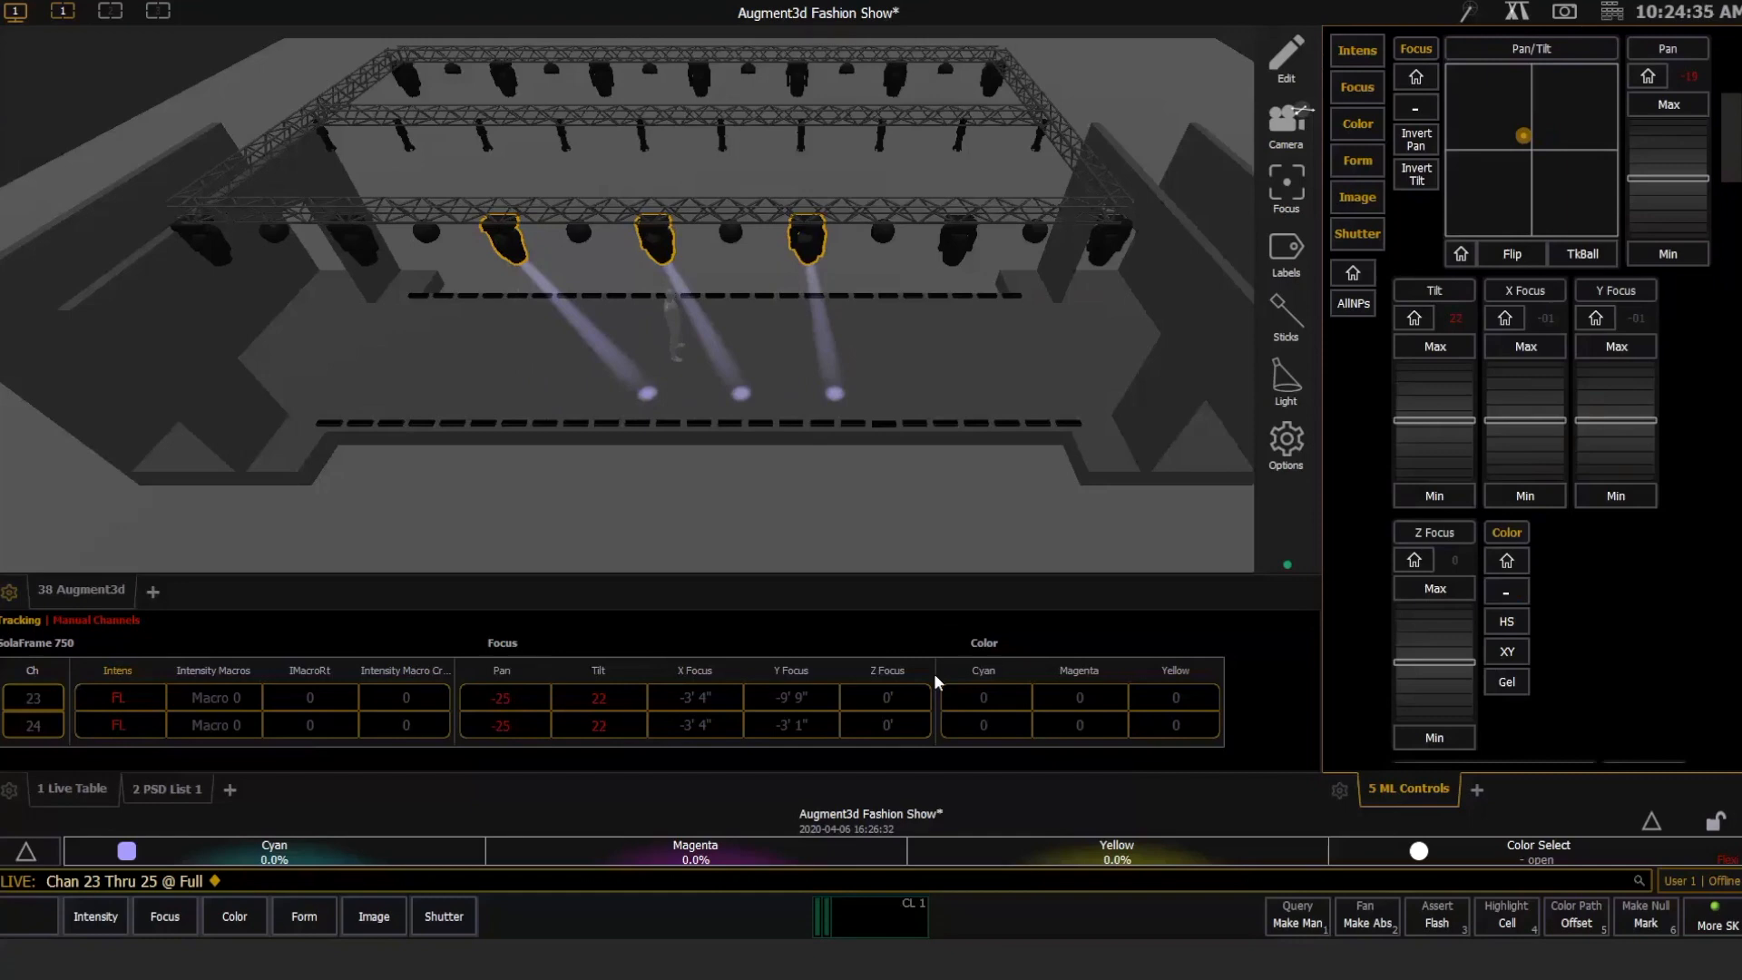
Widen the zoom of channels 23 through 25 to 31.
{"action": "scroll", "coordinate": [1672, 490], "scroll_direction": "down", "scroll_amount": 3}
{"action": "scroll", "coordinate": [1672, 490], "scroll_direction": "down", "scroll_amount": 6}
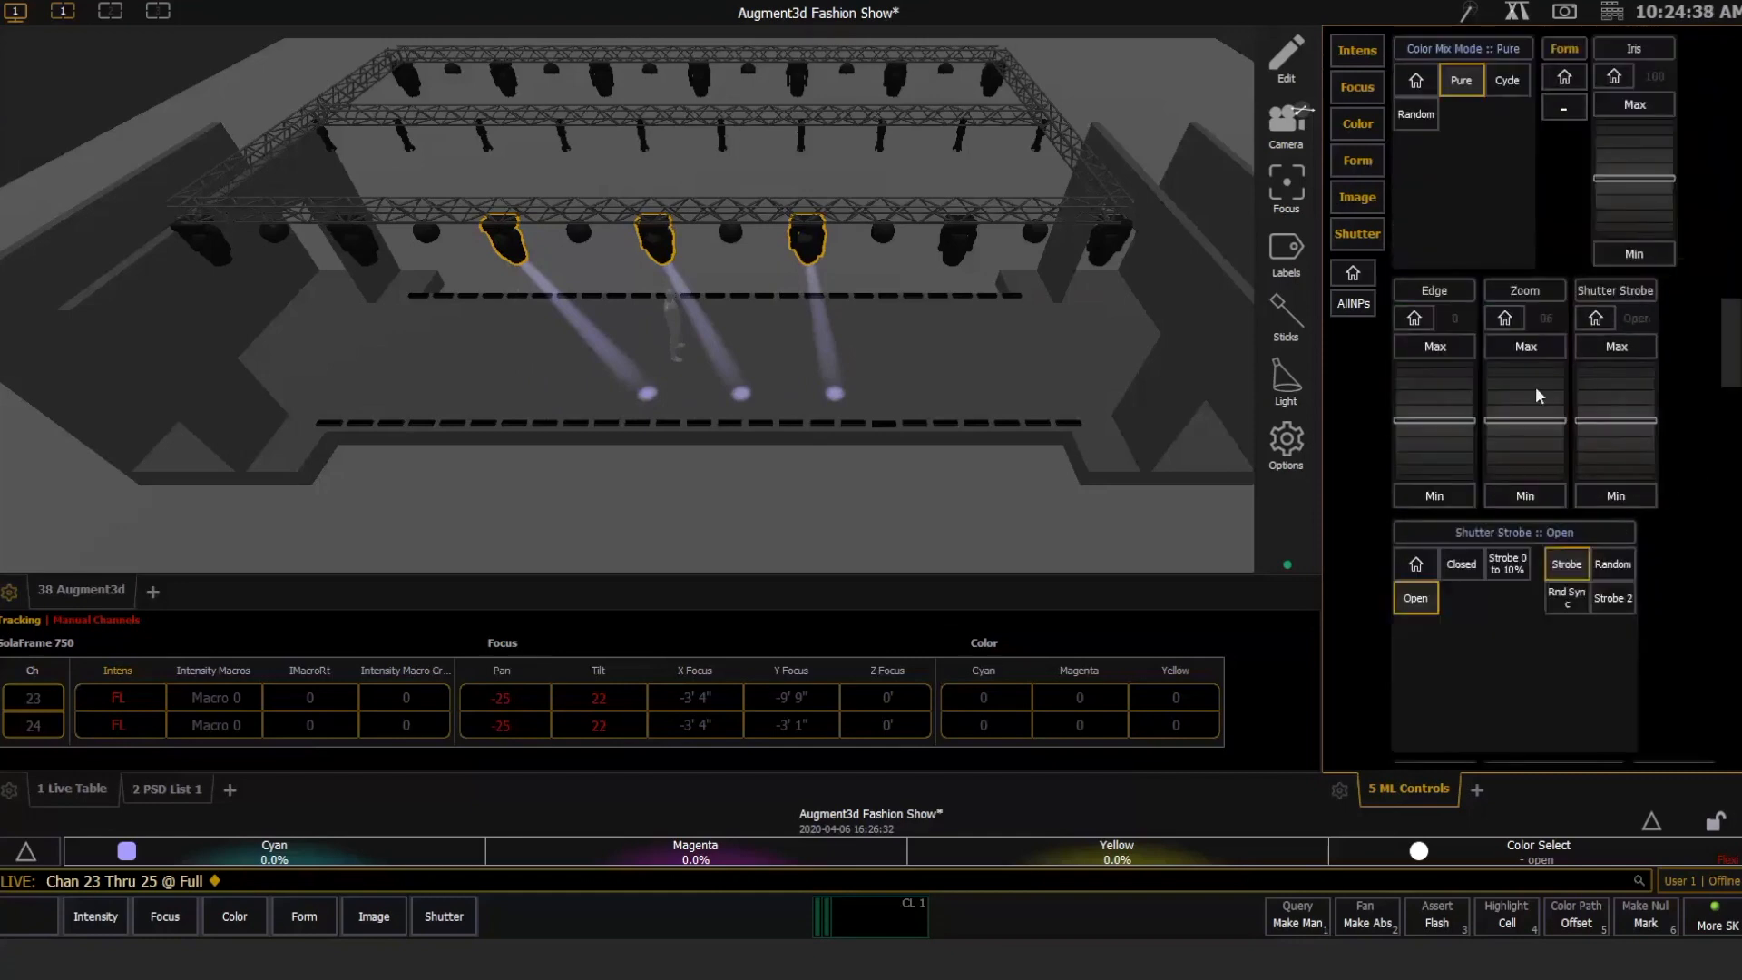
{"action": "scroll", "coordinate": [1531, 399], "scroll_direction": "up", "scroll_amount": 5}
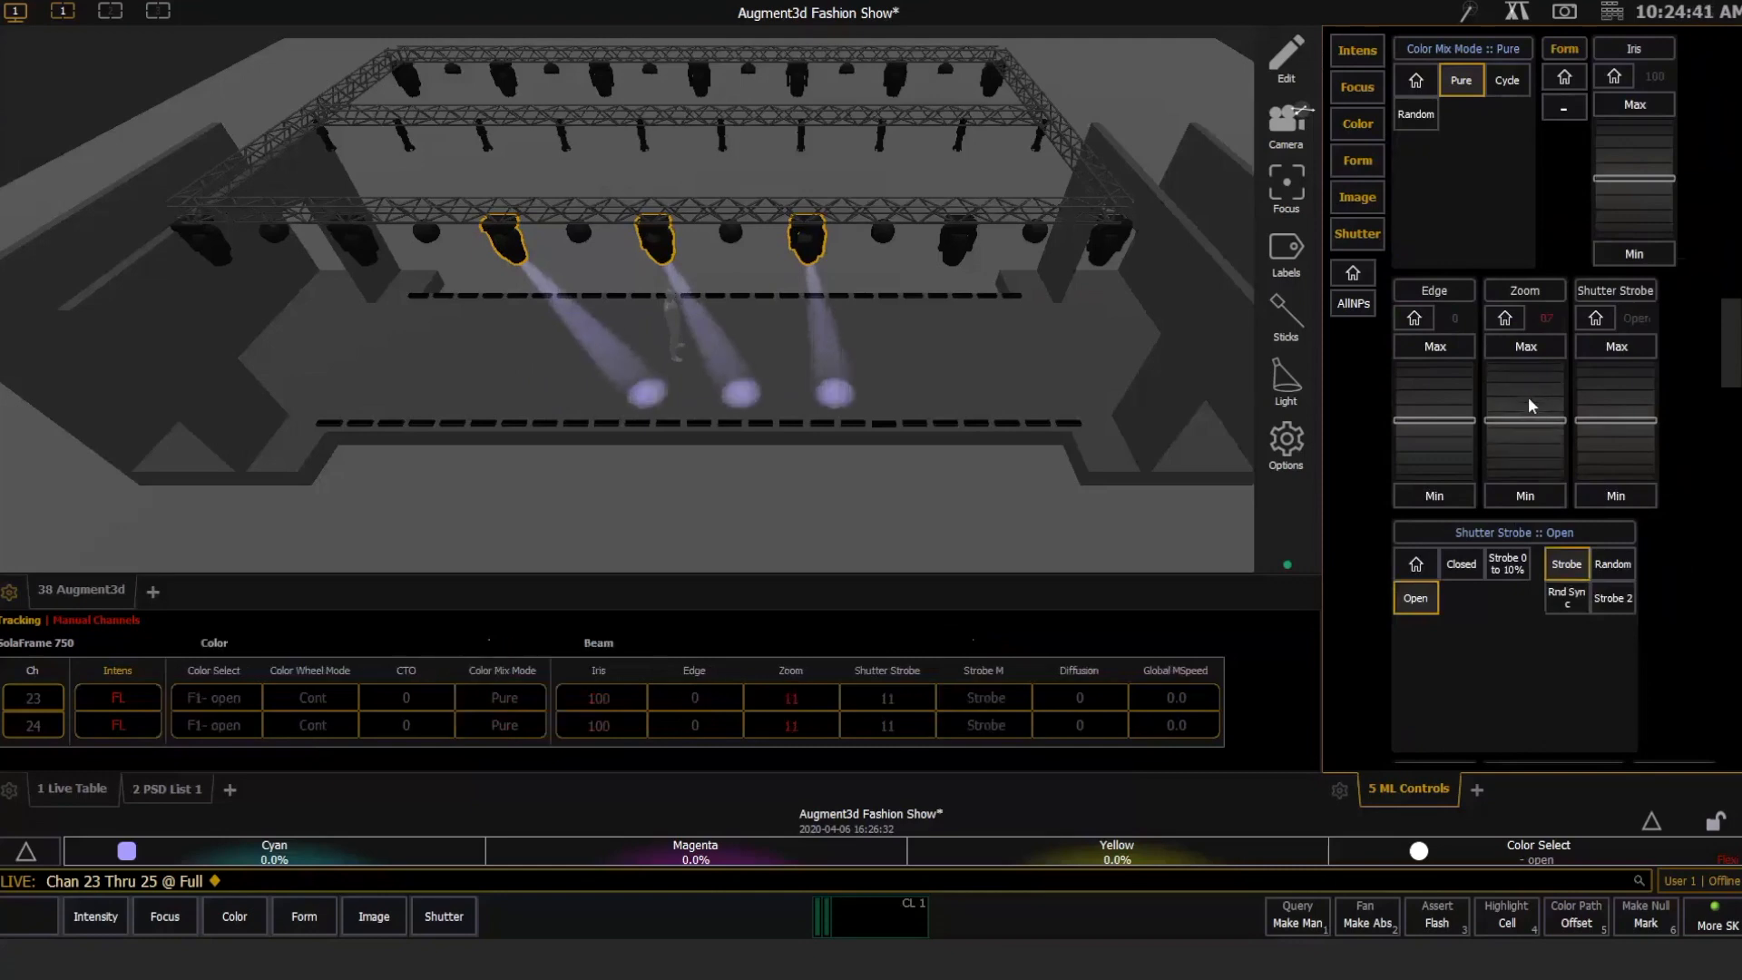
{"action": "scroll", "coordinate": [1527, 395], "scroll_direction": "up", "scroll_amount": 10}
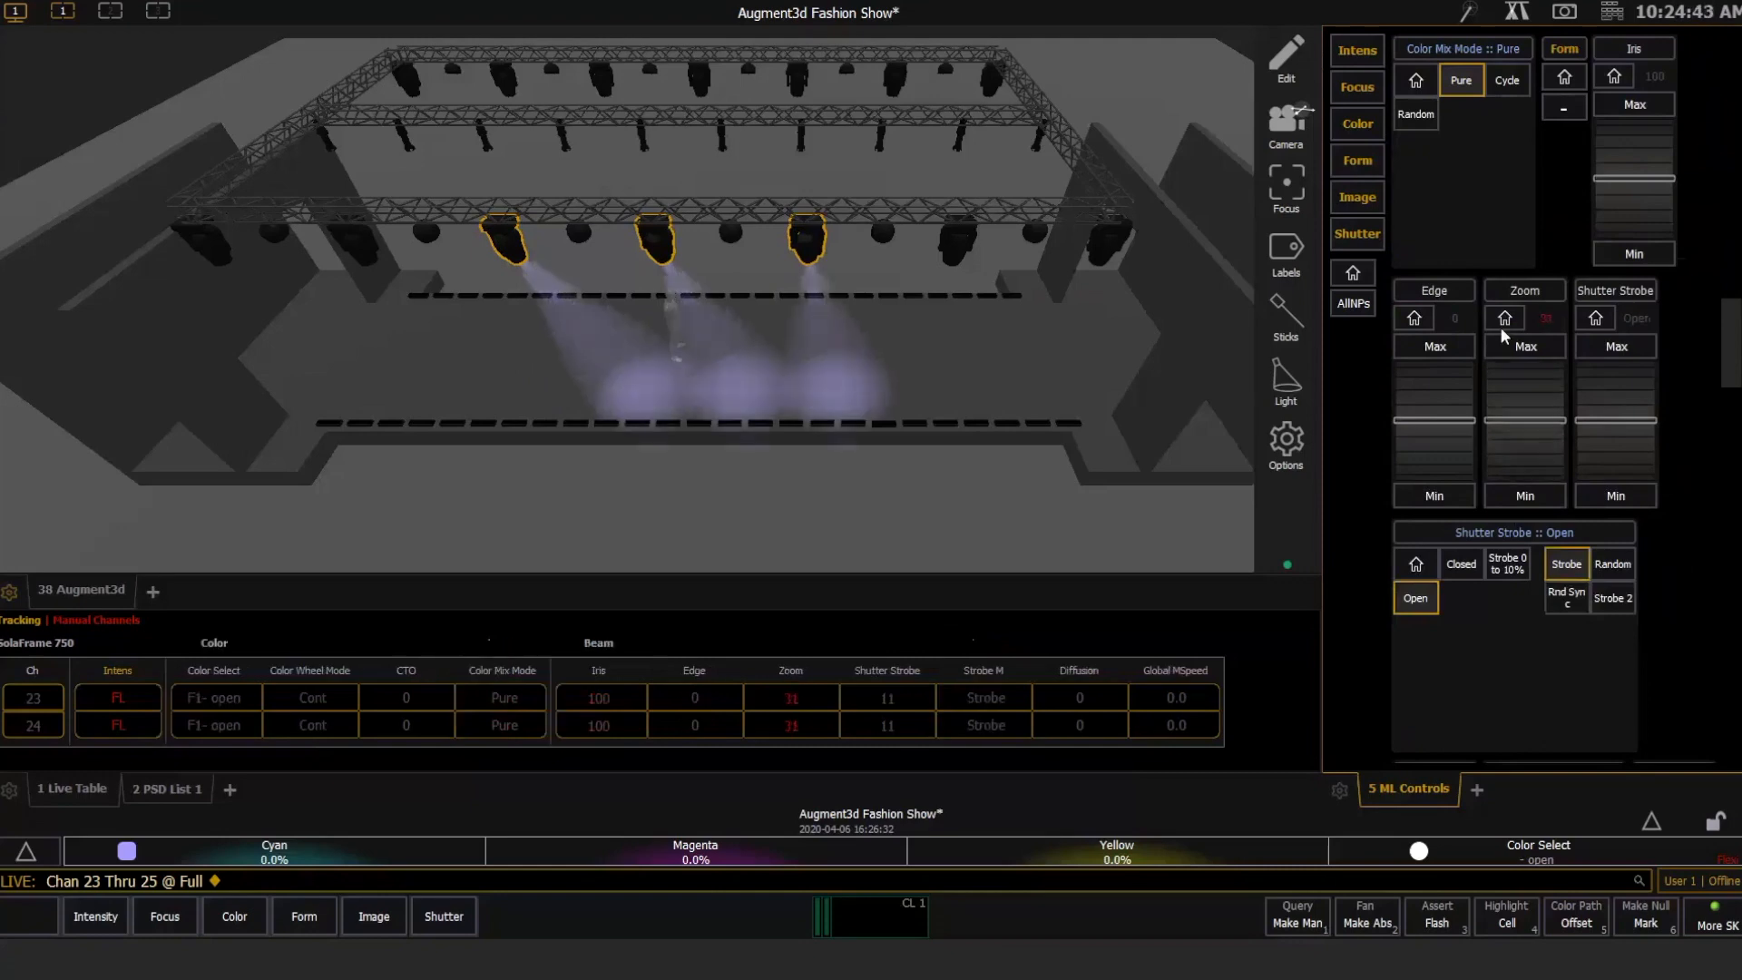
Color channels 23 through 25 light blue and apply the organic gobo to them.
{"action": "scroll", "coordinate": [1469, 409], "scroll_direction": "up", "scroll_amount": 6}
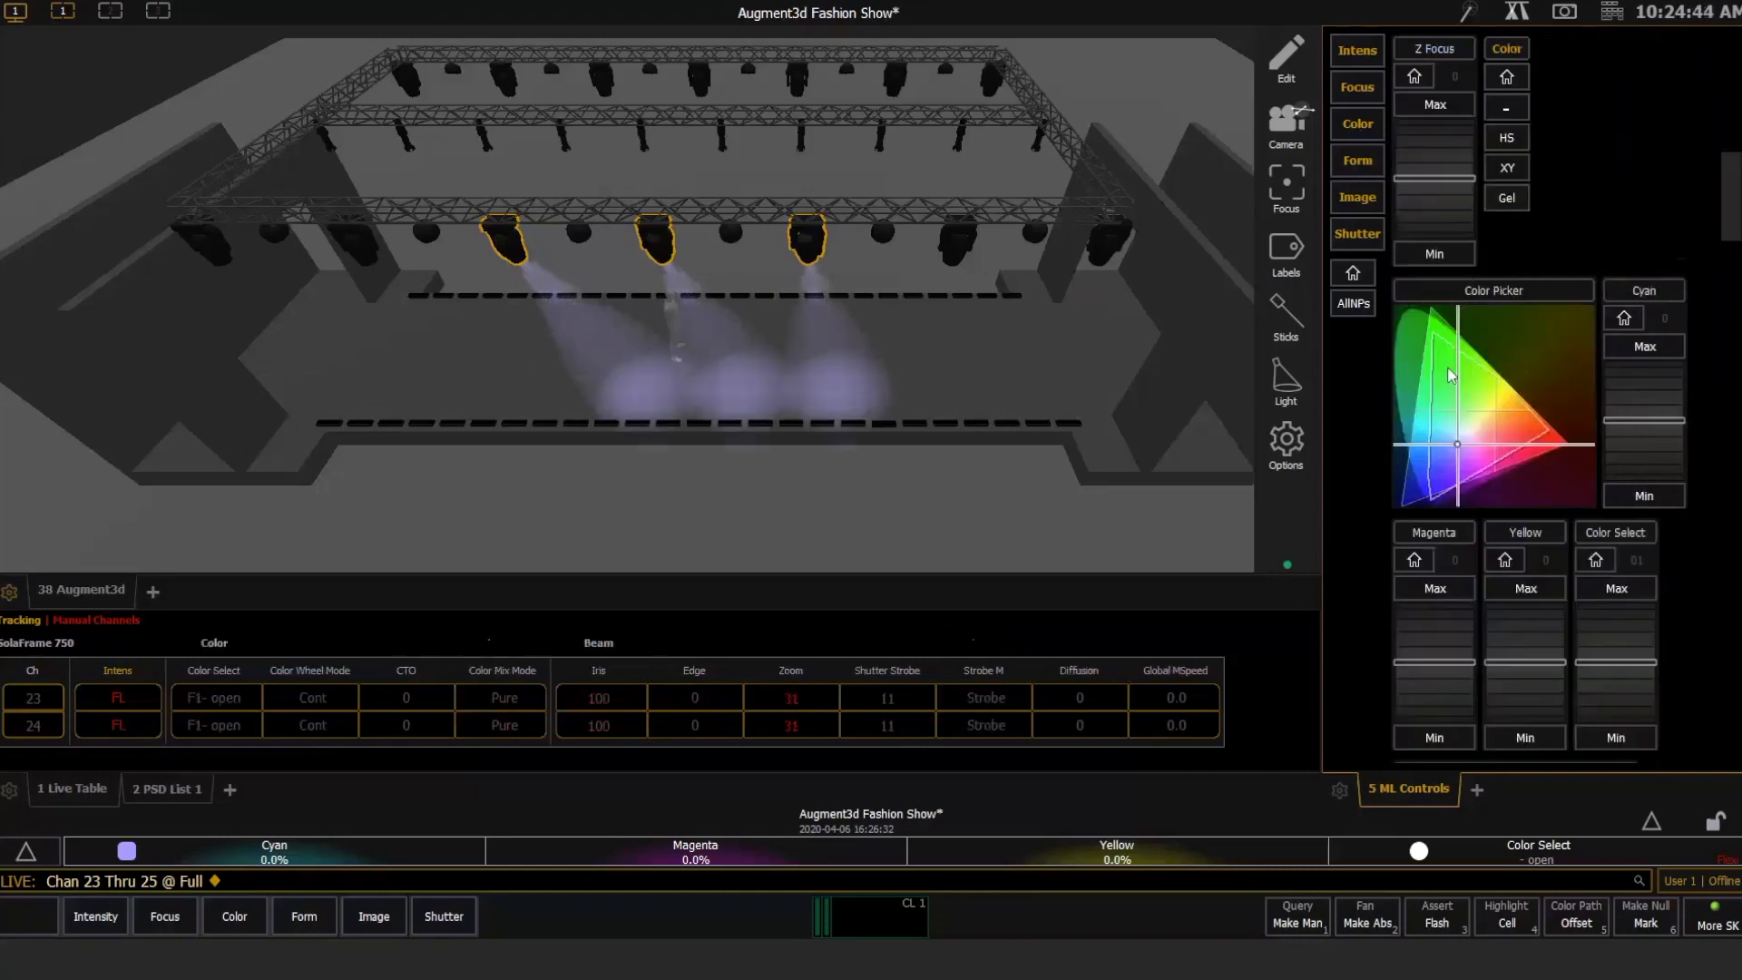
{"action": "left_click", "coordinate": [1430, 445]}
{"action": "left_click", "coordinate": [1351, 199]}
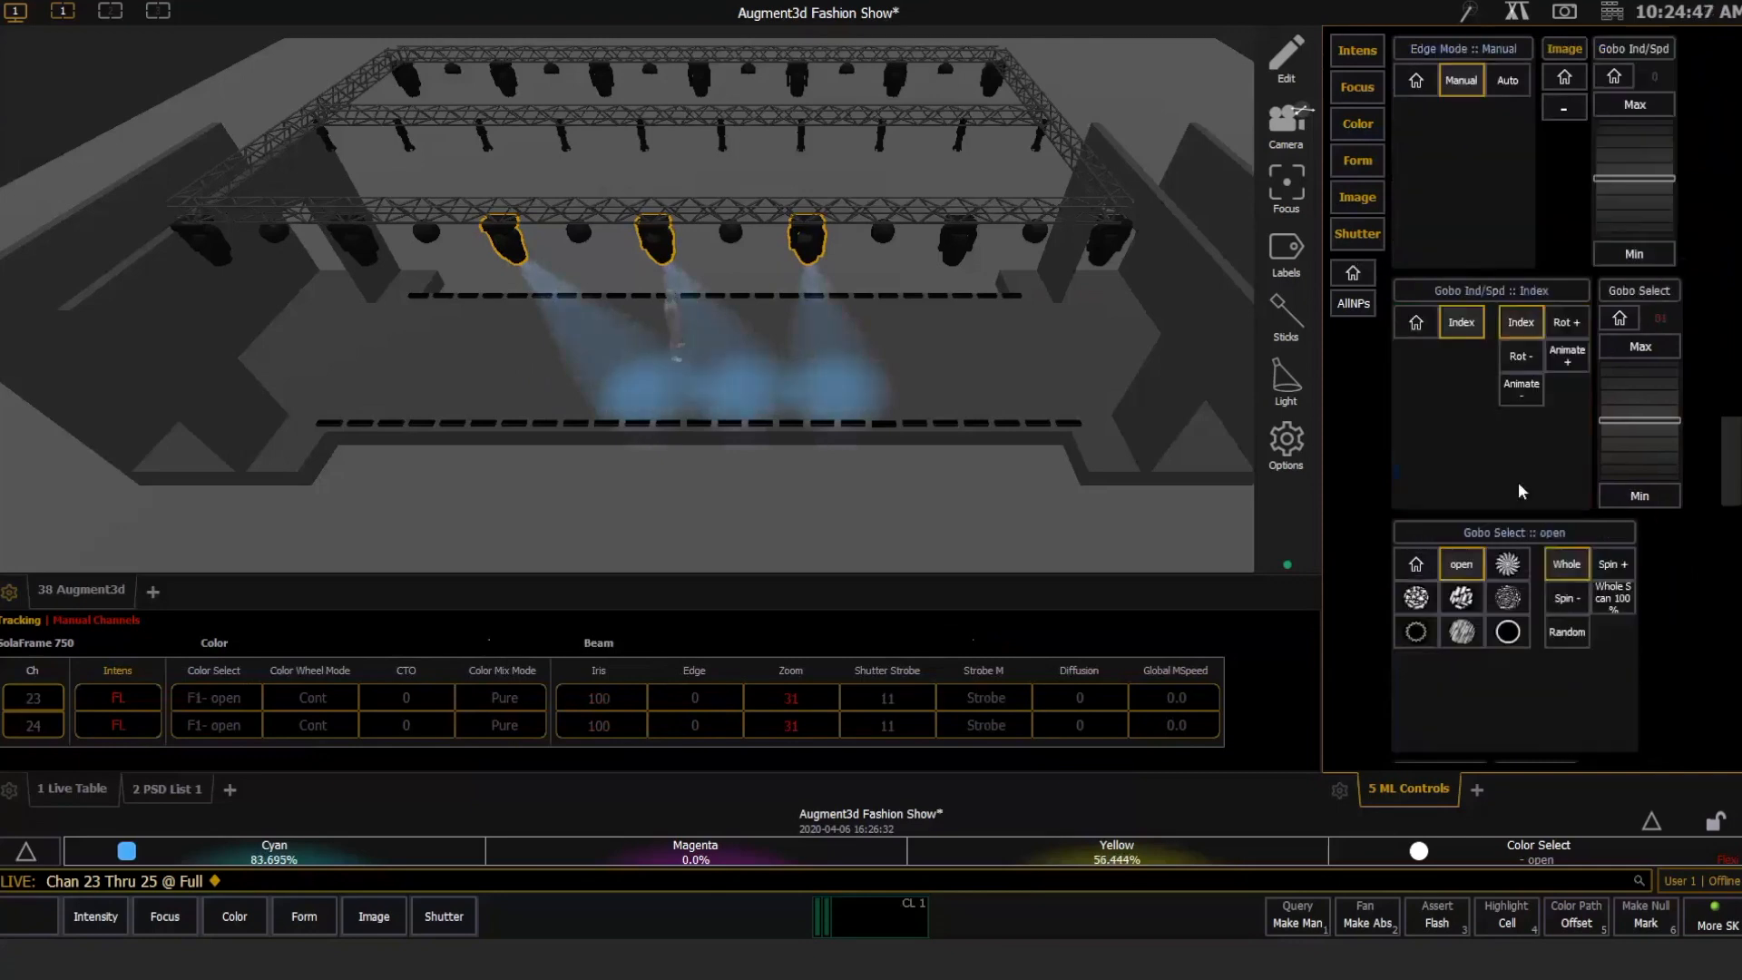
{"action": "left_click", "coordinate": [1416, 599]}
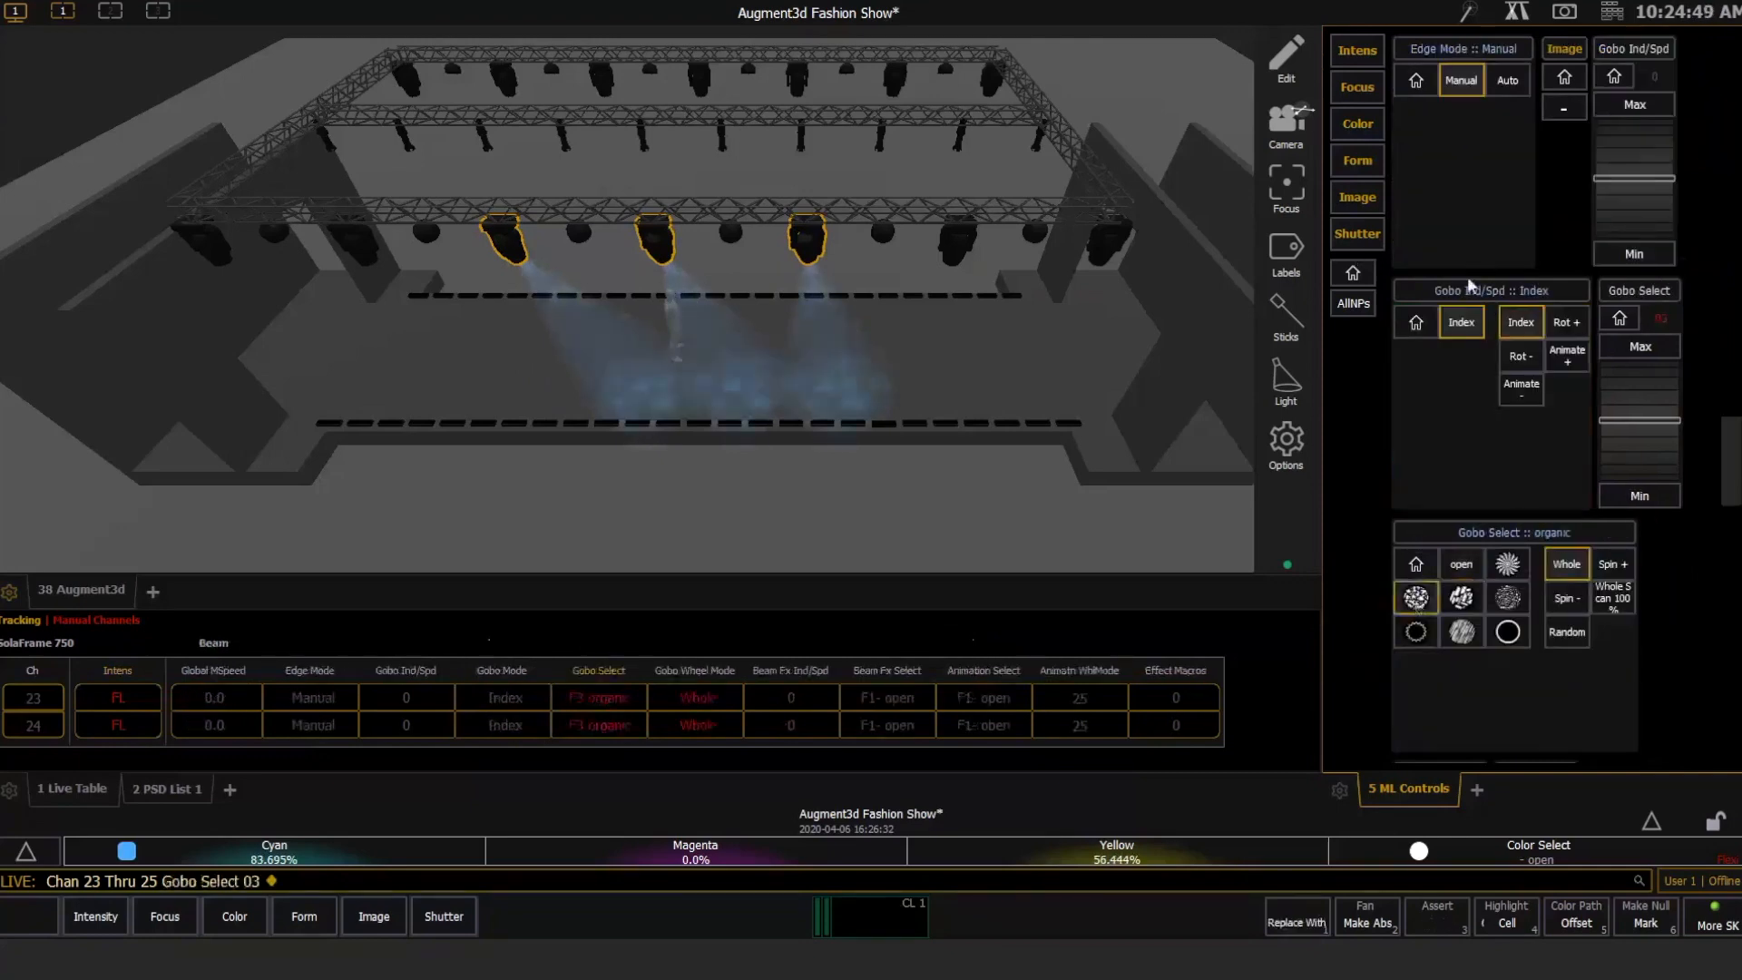
Sharpen the gobo image of channels 23 through 25 by setting Edge to 47.
{"action": "left_click", "coordinate": [1359, 164]}
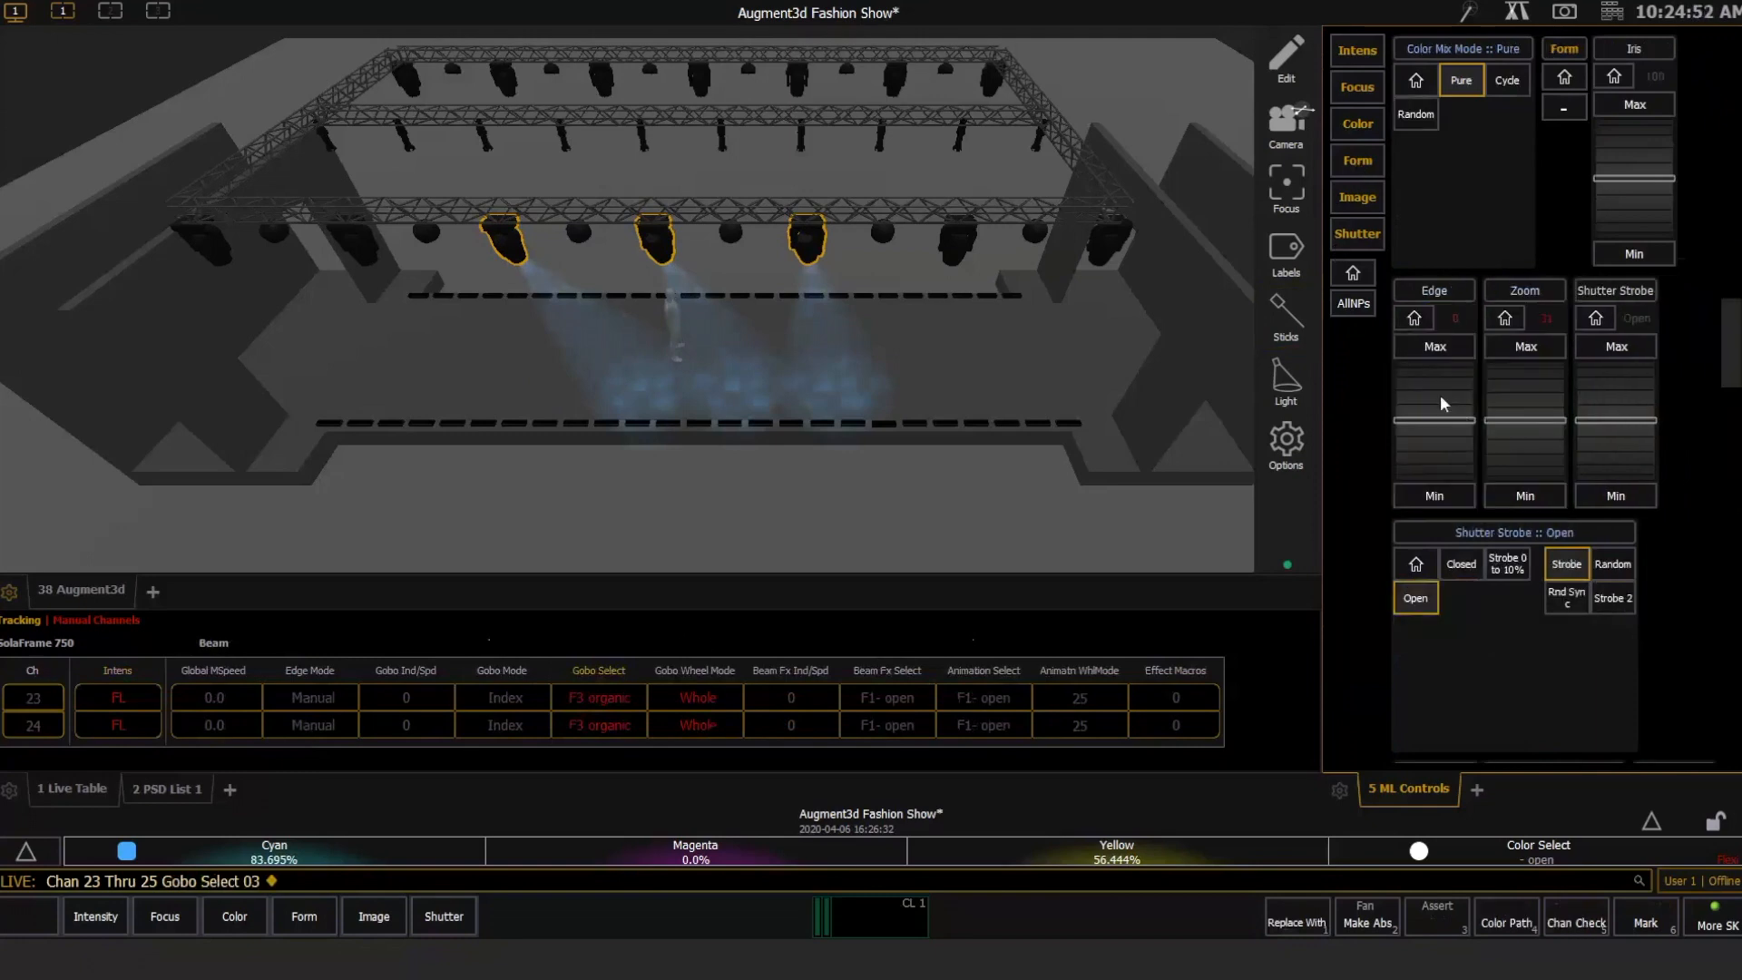
{"action": "scroll", "coordinate": [1440, 396], "scroll_direction": "up", "scroll_amount": 10}
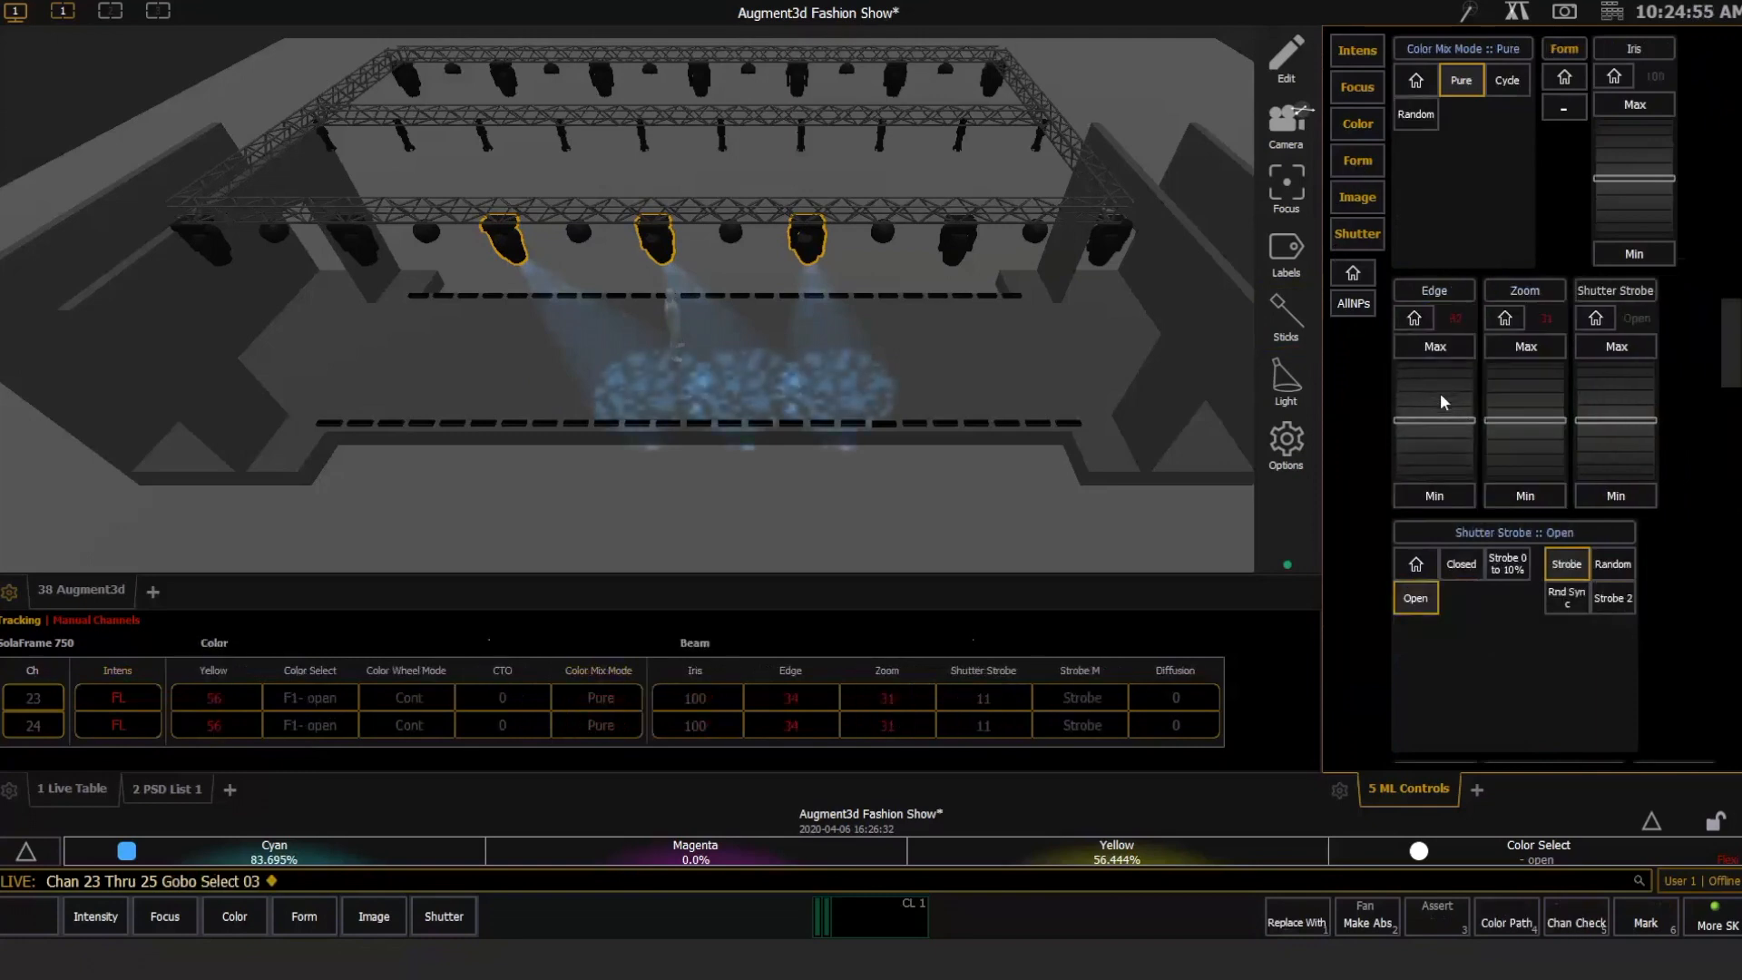
{"action": "scroll", "coordinate": [1440, 393], "scroll_direction": "up", "scroll_amount": 4}
Clear the command line and release all manual channel values with Sneak.
{"action": "key", "text": "BackSpace"}
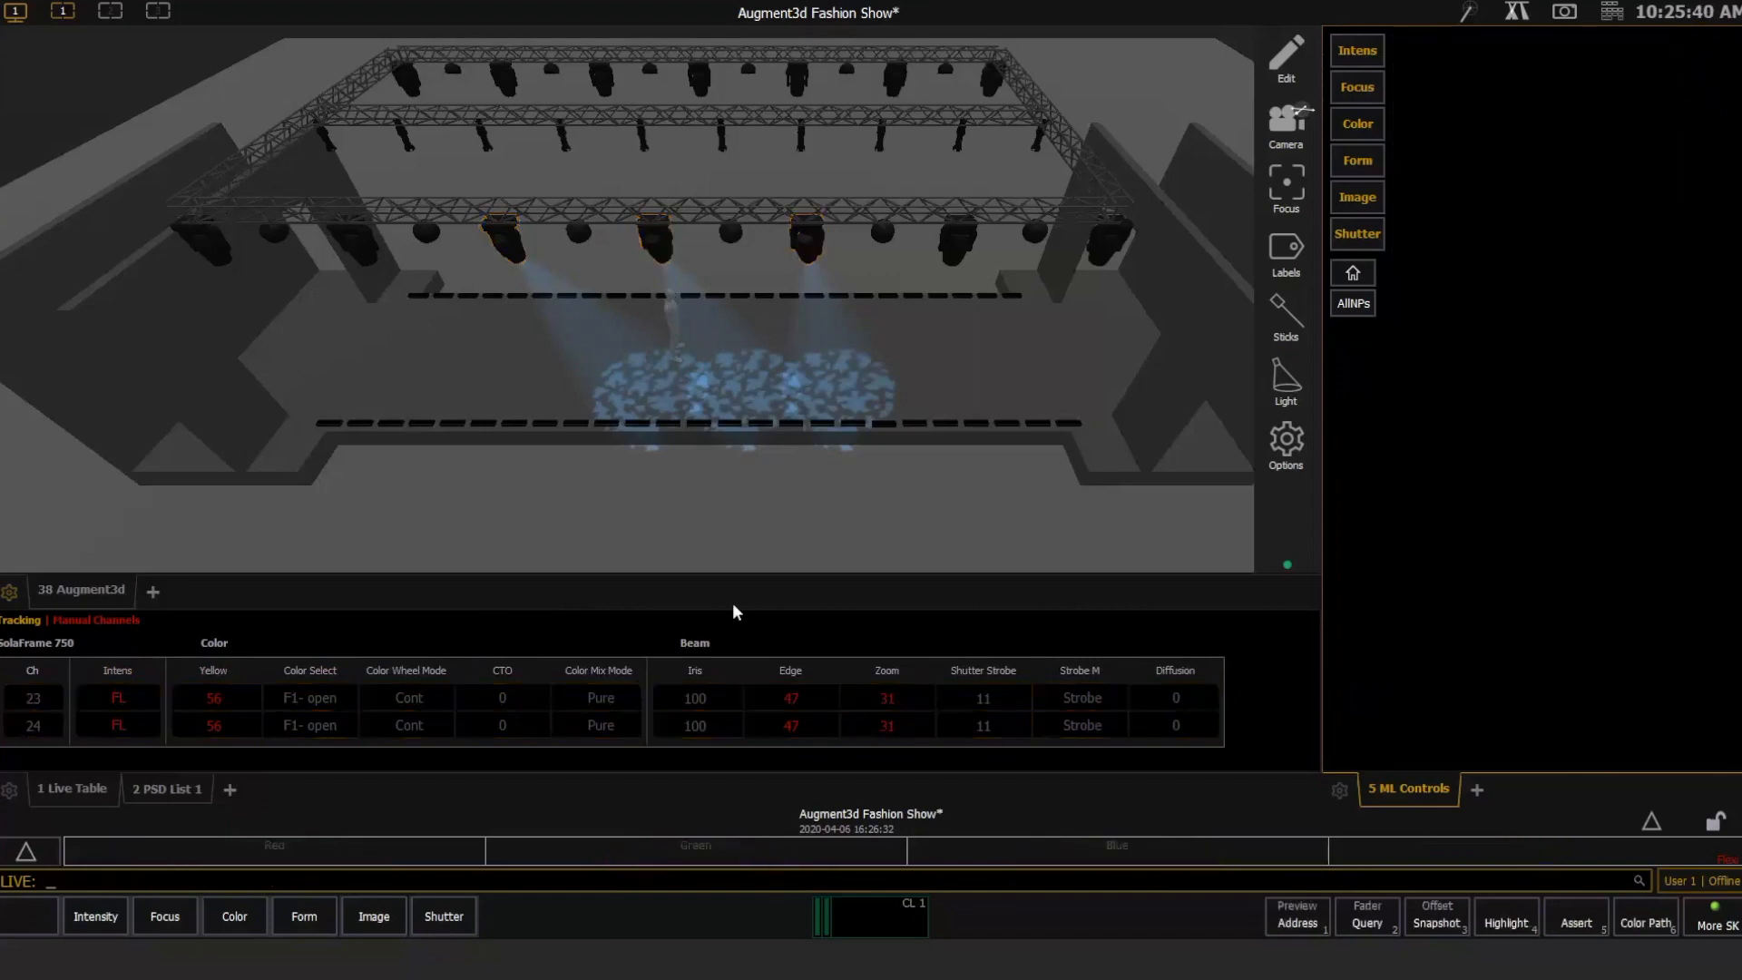
{"action": "key", "text": "n"}
{"action": "key", "text": "Return"}
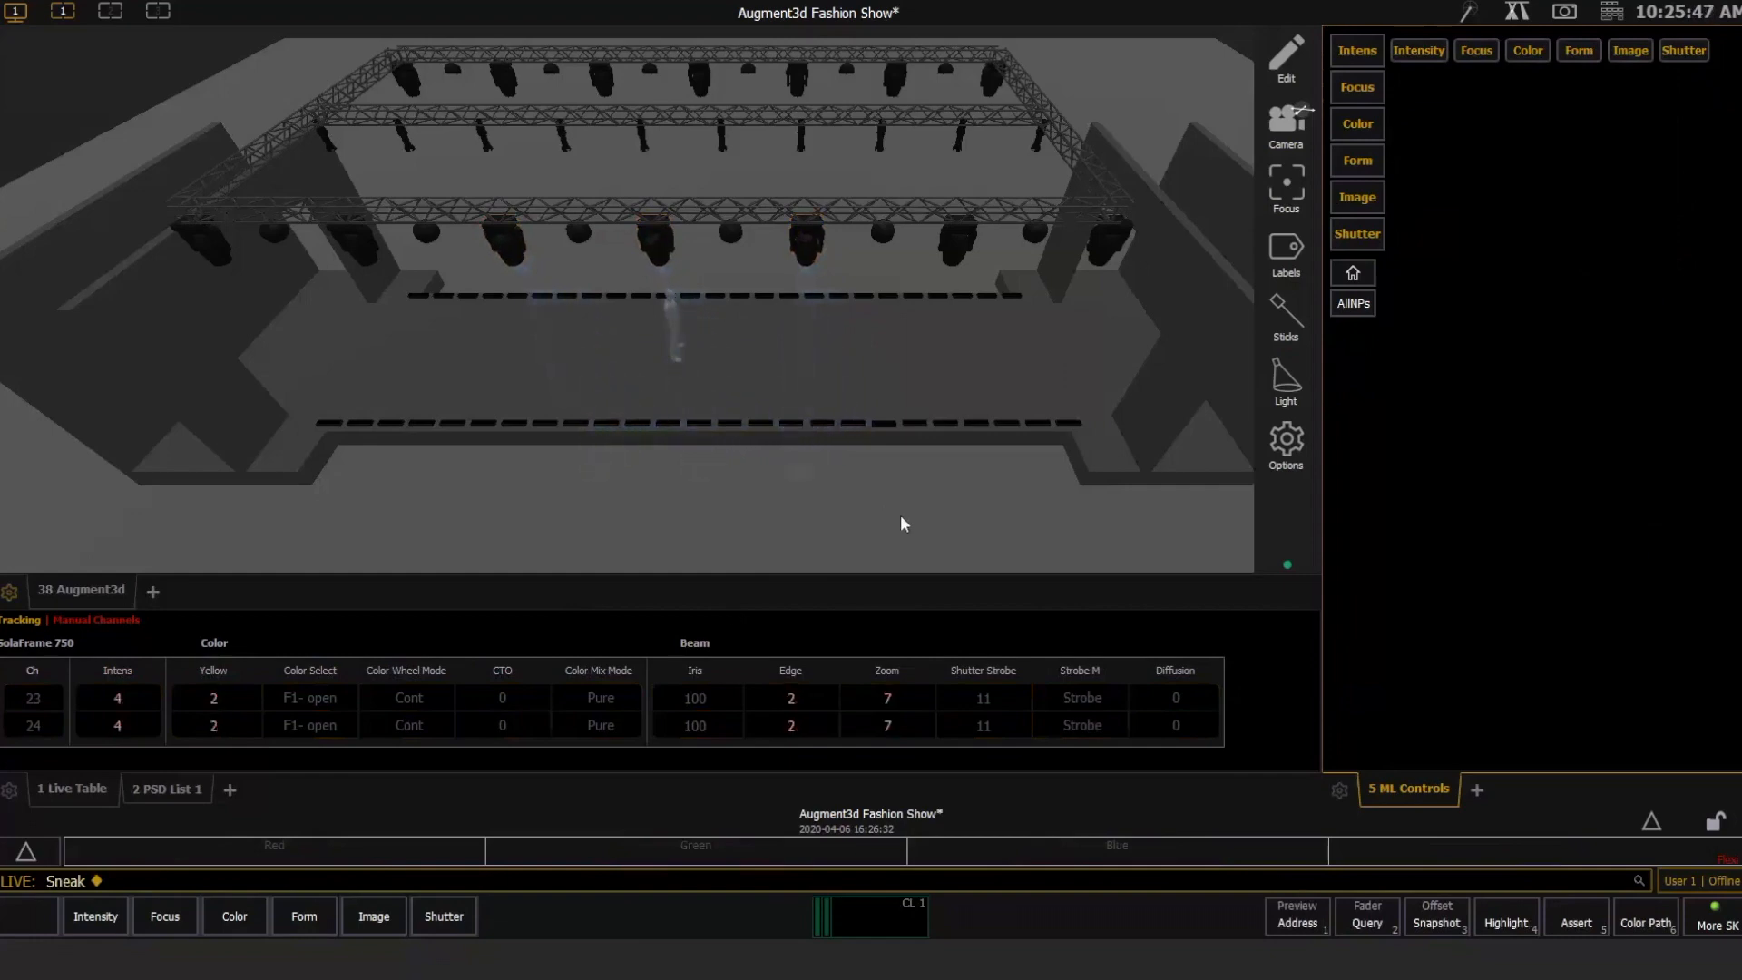
Set group 13 to full intensity and clear the command line.
{"action": "key", "text": "g"}
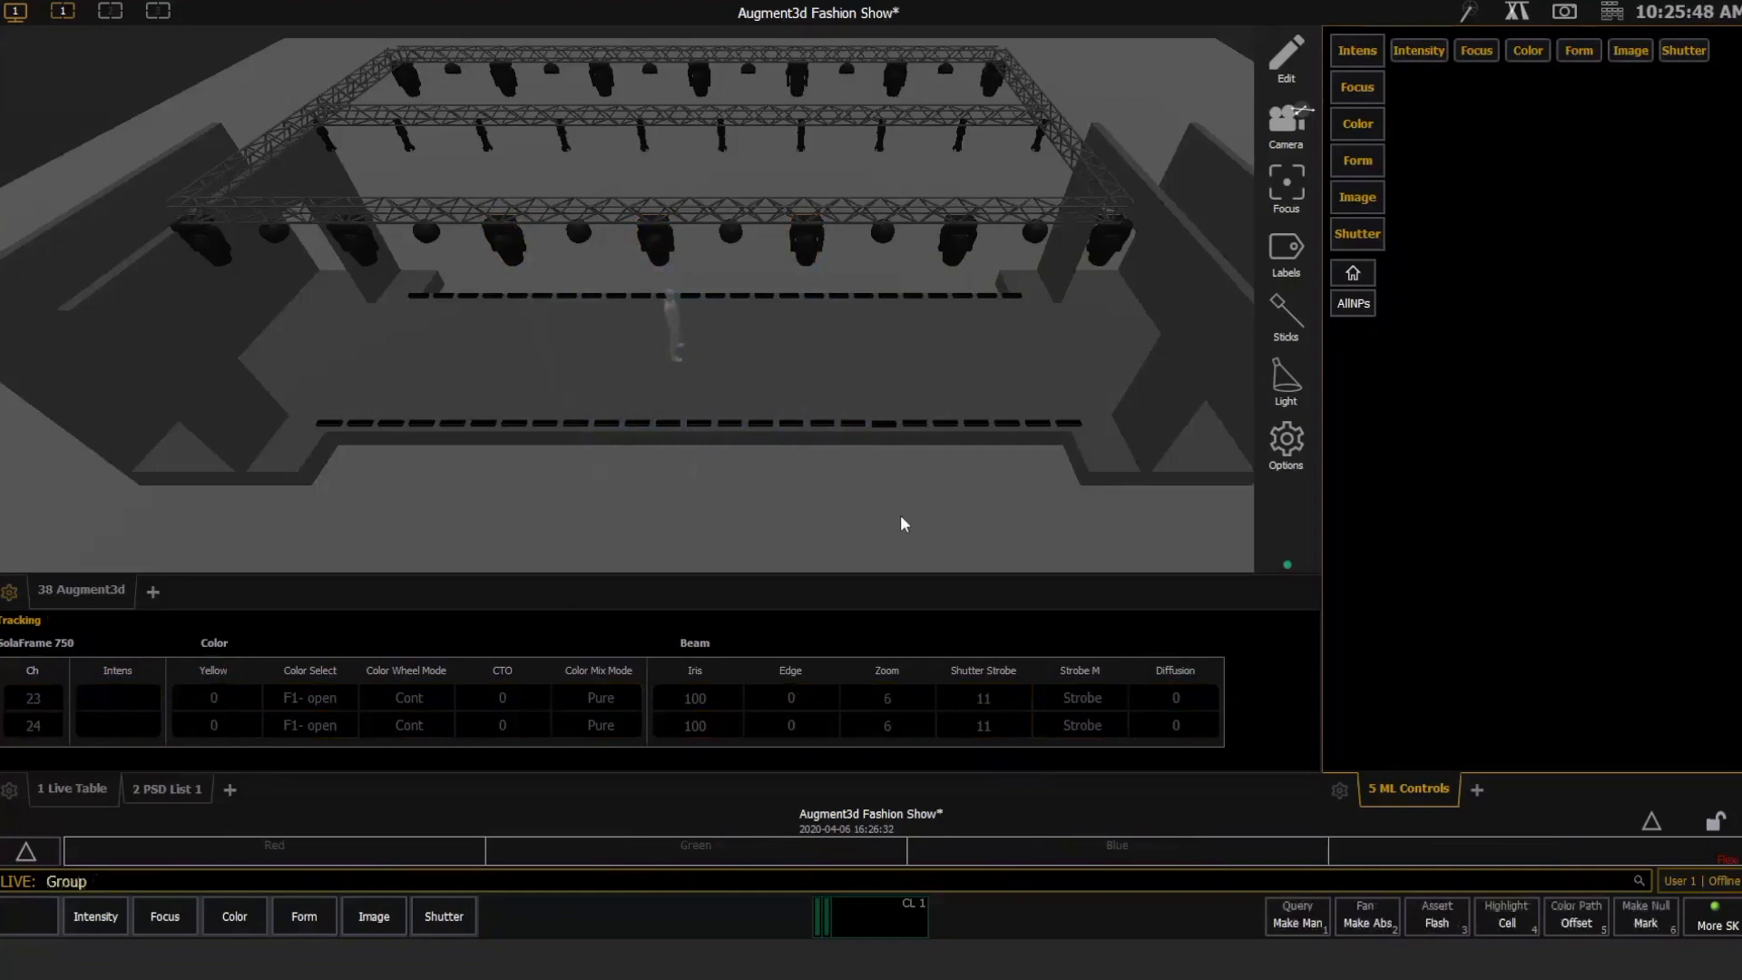
{"action": "key", "text": "1"}
{"action": "key", "text": "3"}
{"action": "key", "text": "a"}
{"action": "key", "text": "f"}
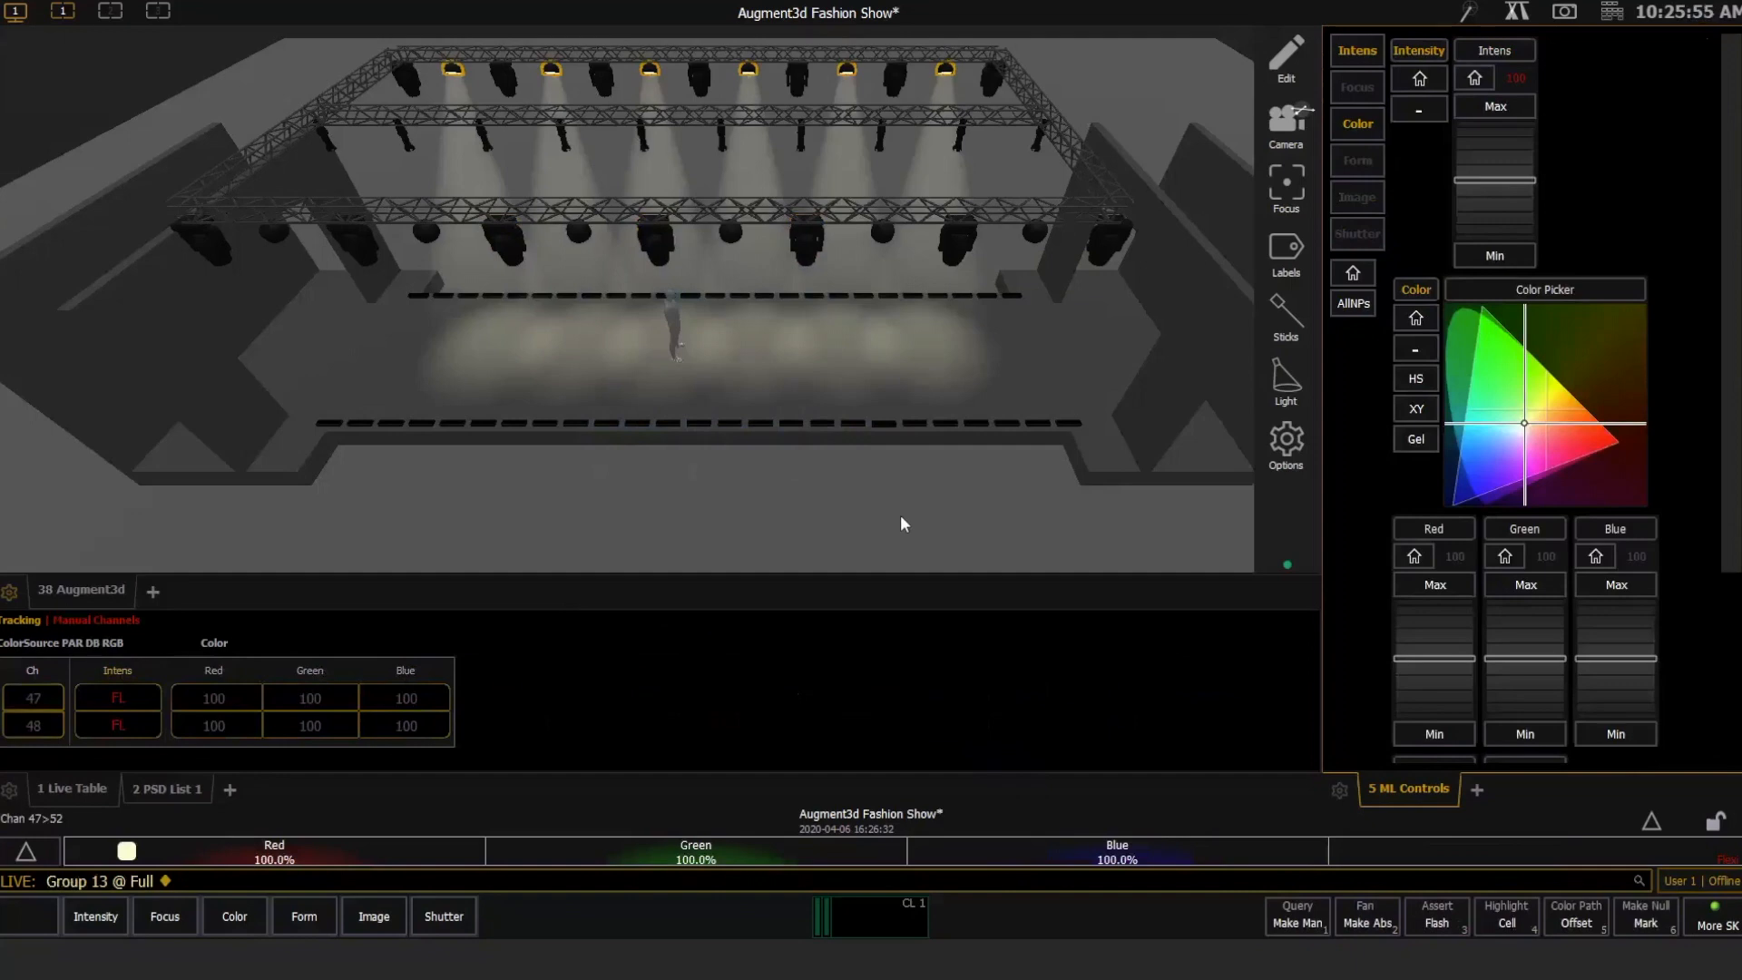
{"action": "key", "text": "BackSpace"}
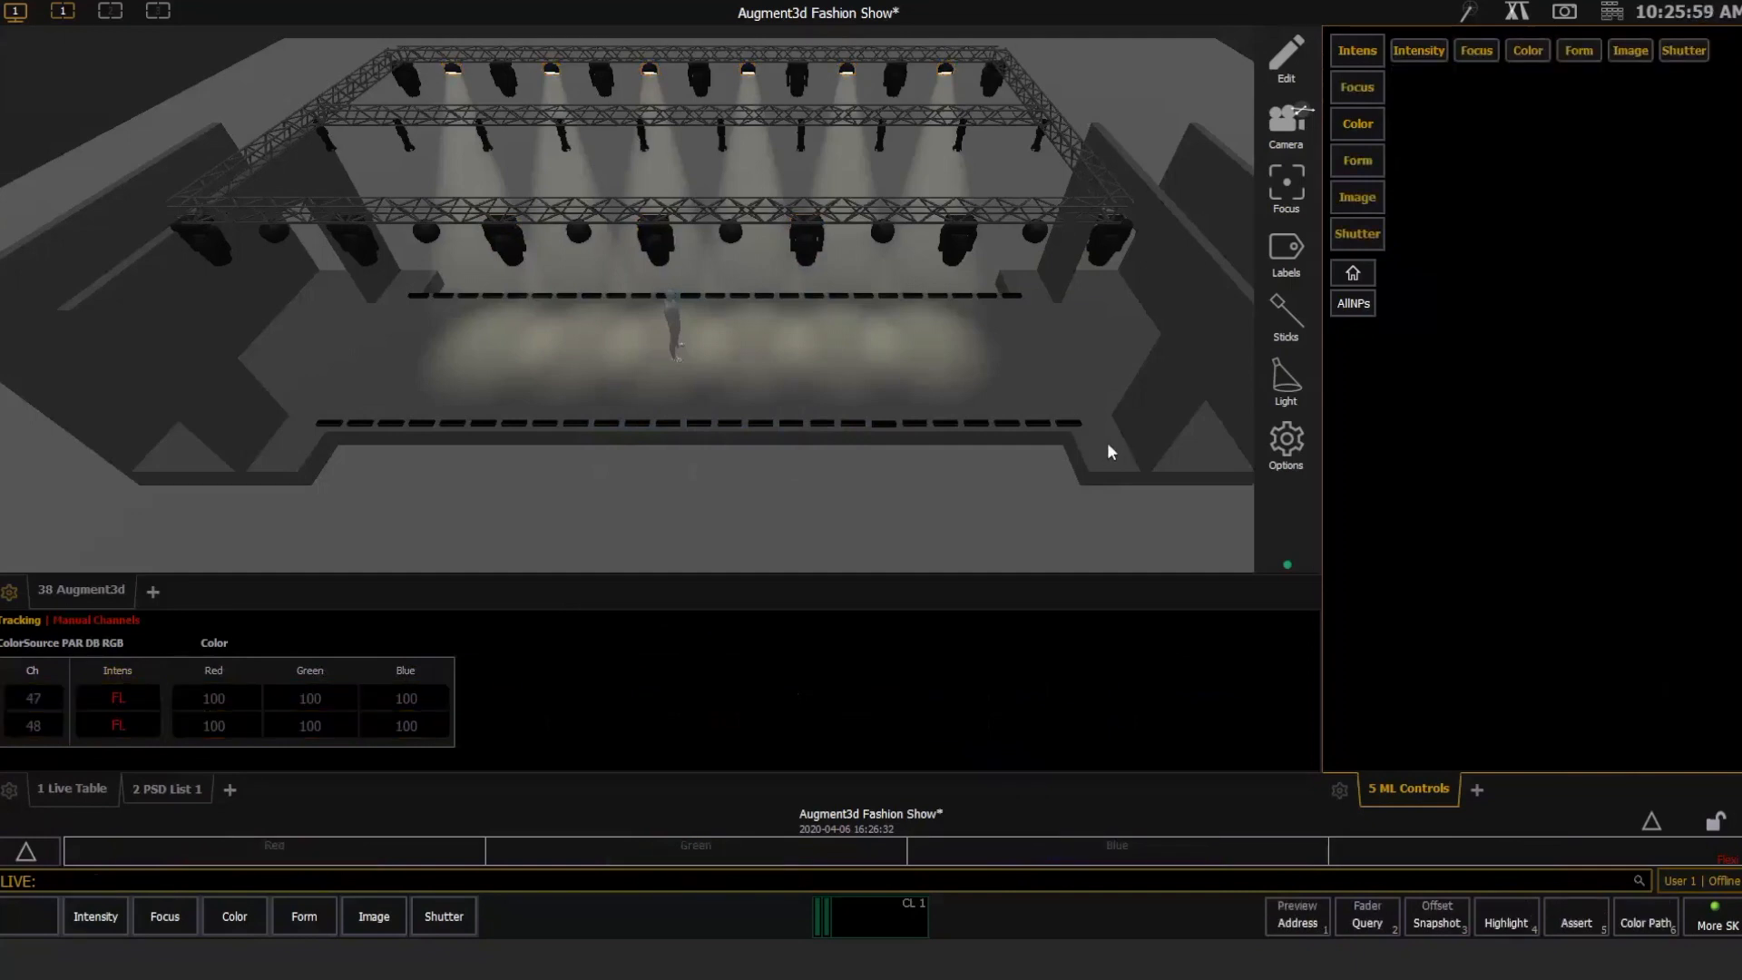
Open the patch and look through the fixture types and labels of channels 1 through 26.
{"action": "key", "text": "shift+2"}
{"action": "key", "text": "shift+2"}
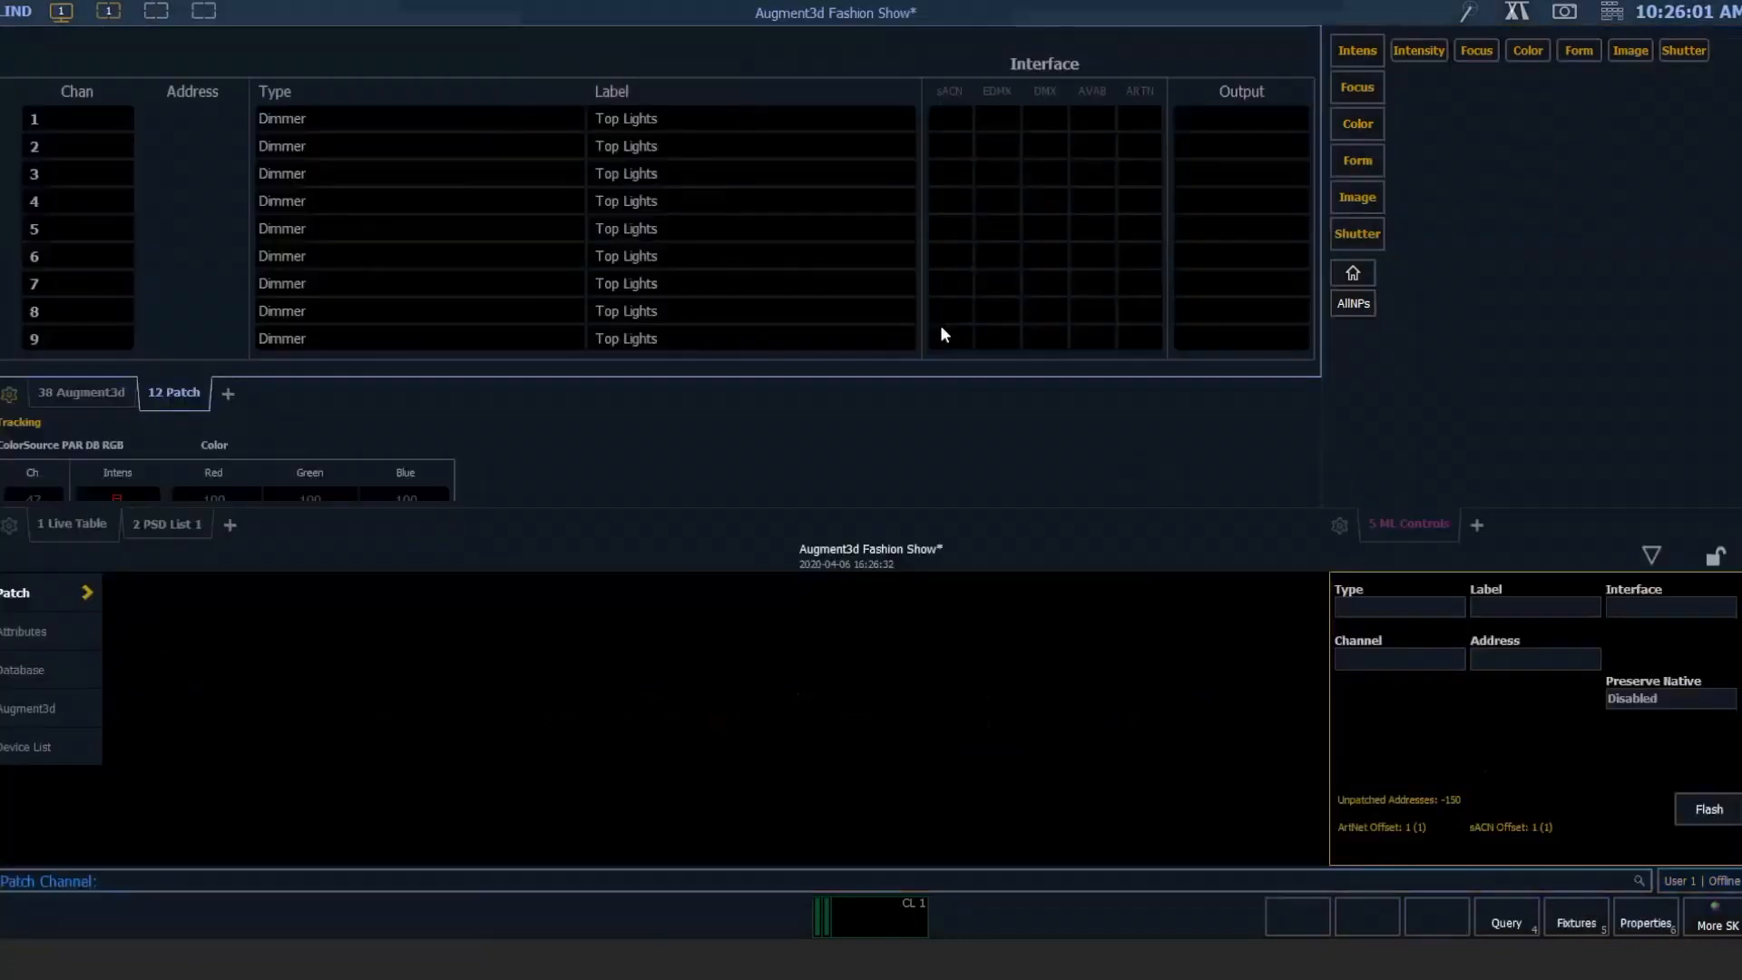
{"action": "scroll", "coordinate": [439, 222], "scroll_direction": "down", "scroll_amount": 3}
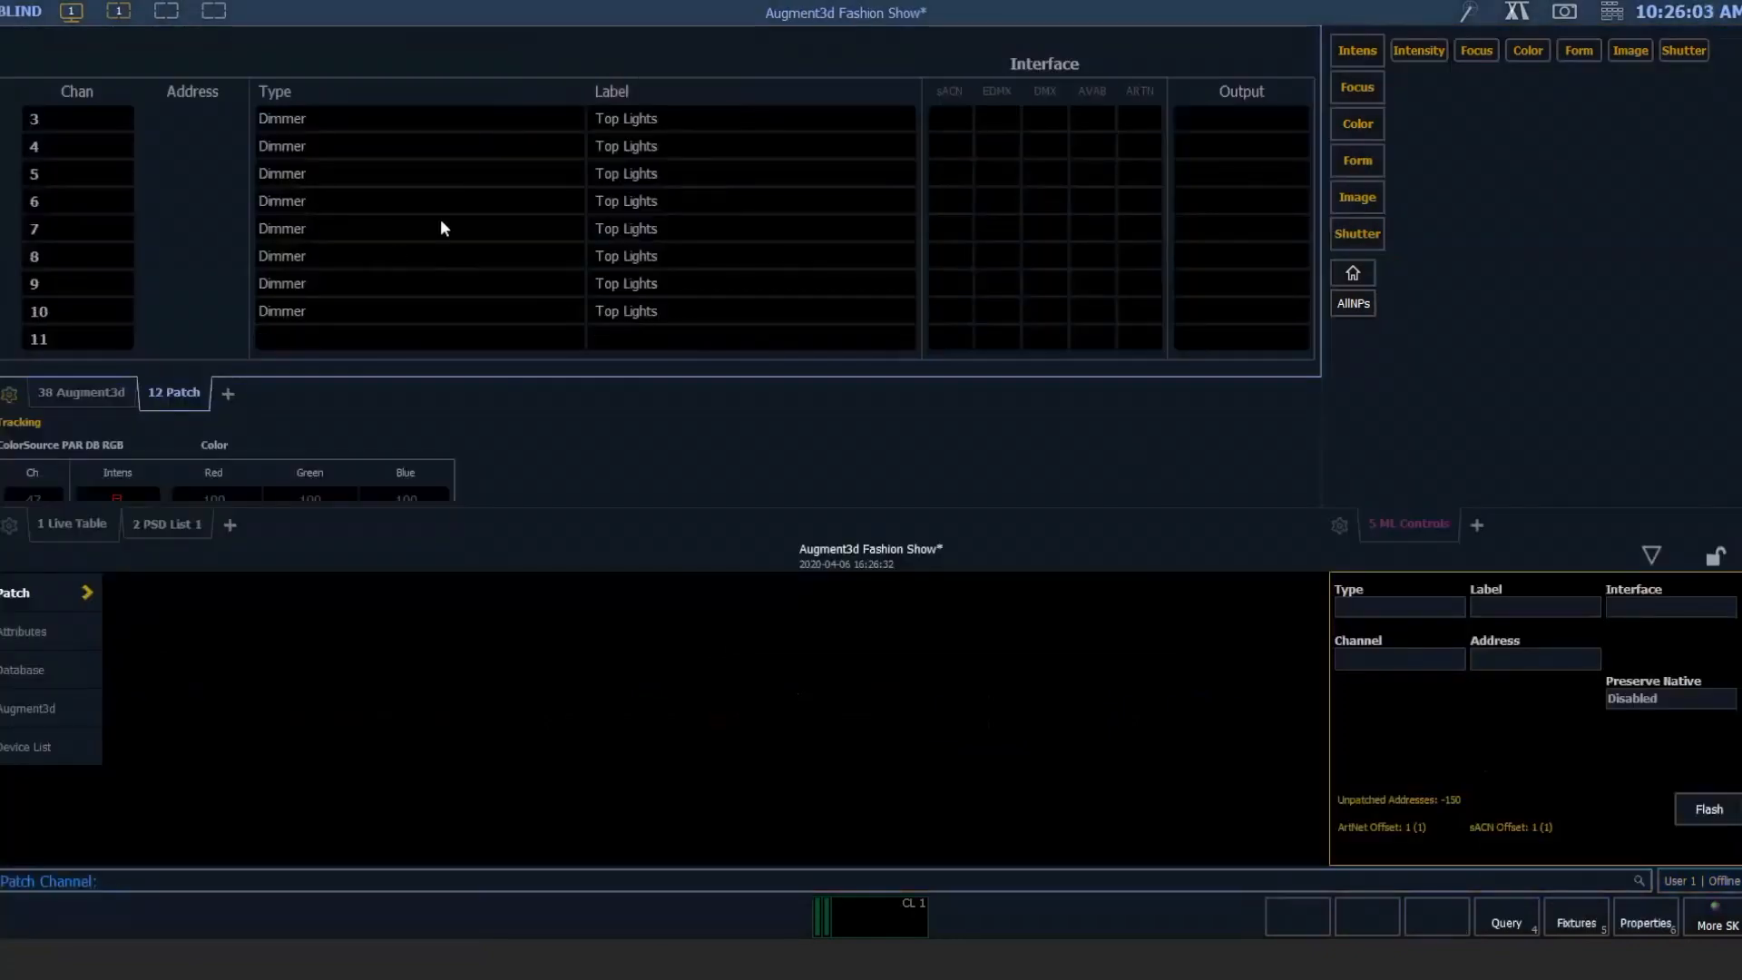
{"action": "scroll", "coordinate": [482, 206], "scroll_direction": "down", "scroll_amount": 1}
{"action": "scroll", "coordinate": [485, 207], "scroll_direction": "down", "scroll_amount": 1}
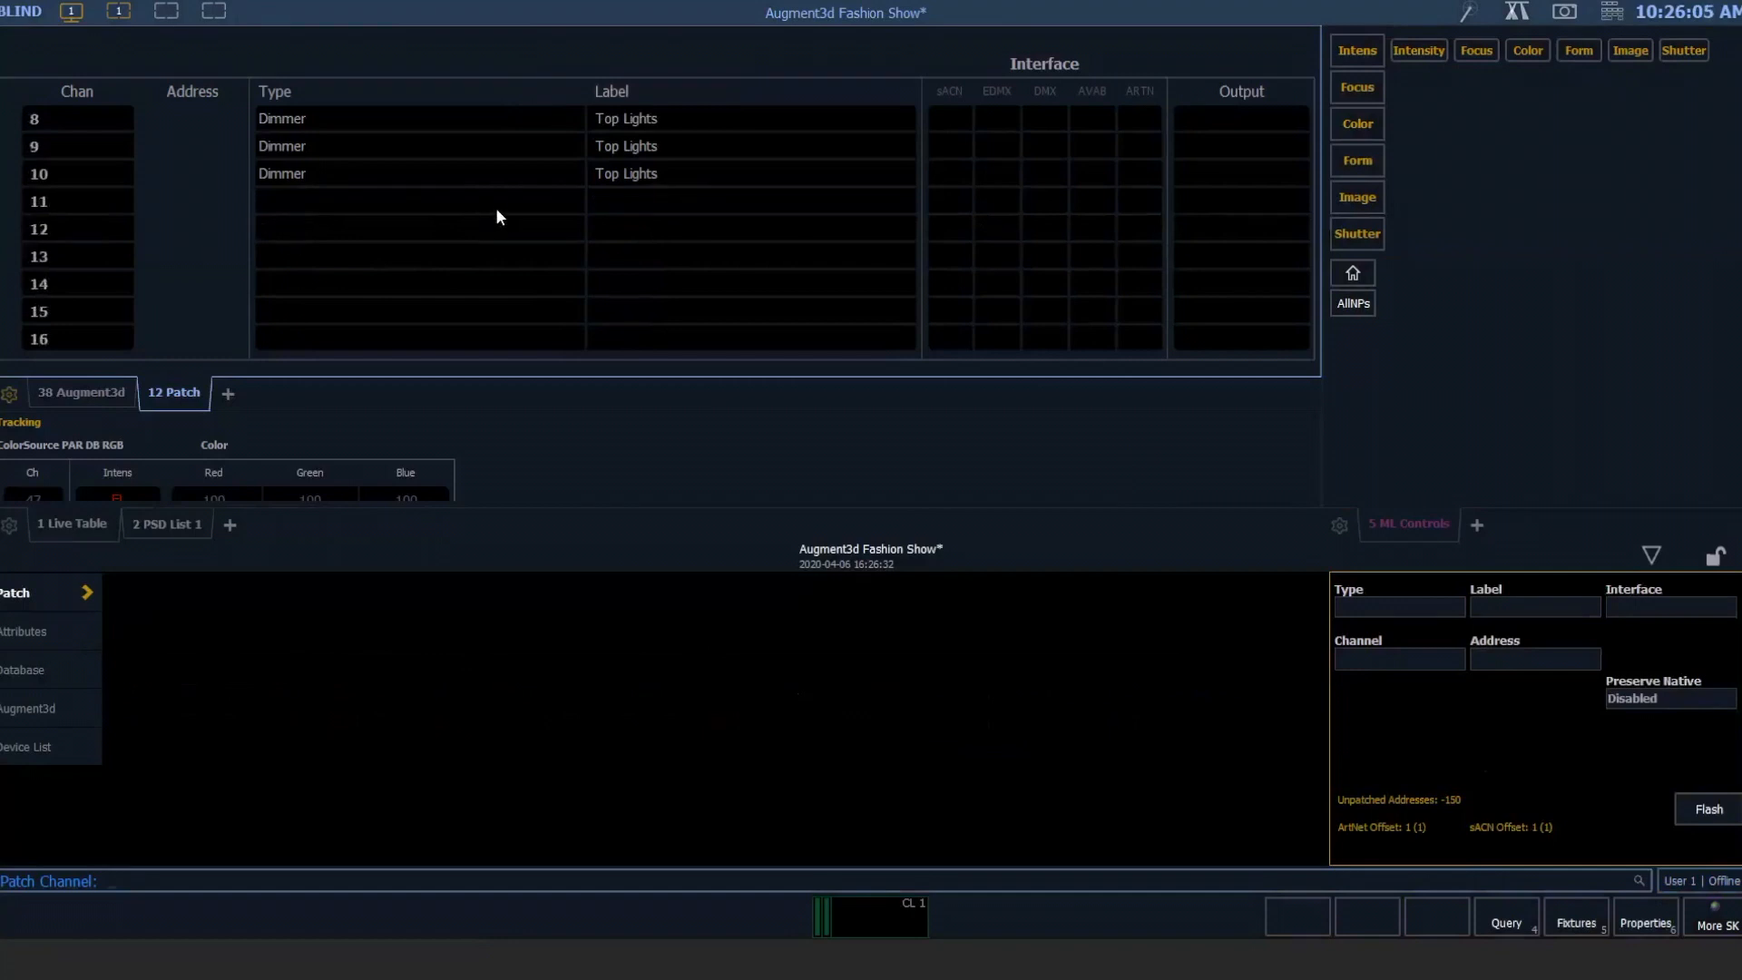
{"action": "scroll", "coordinate": [488, 221], "scroll_direction": "up", "scroll_amount": 3}
{"action": "scroll", "coordinate": [487, 220], "scroll_direction": "up", "scroll_amount": 3}
{"action": "scroll", "coordinate": [482, 215], "scroll_direction": "down", "scroll_amount": 8}
{"action": "scroll", "coordinate": [487, 207], "scroll_direction": "down", "scroll_amount": 6}
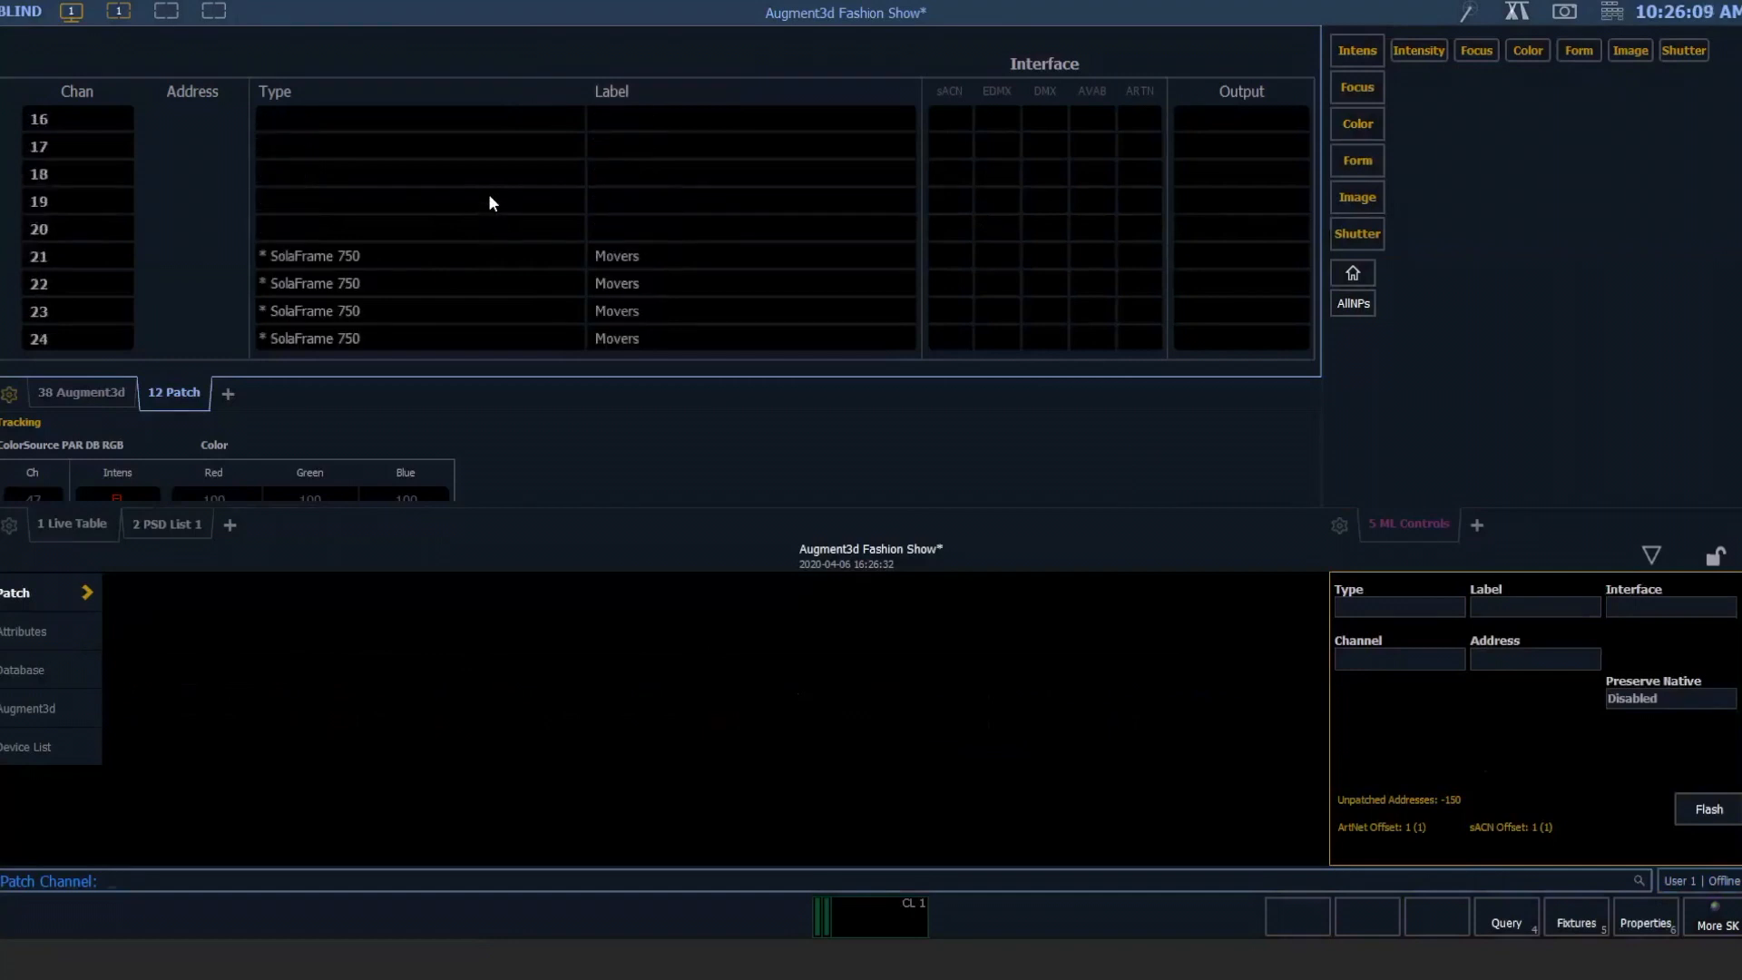
{"action": "scroll", "coordinate": [490, 207], "scroll_direction": "down", "scroll_amount": 2}
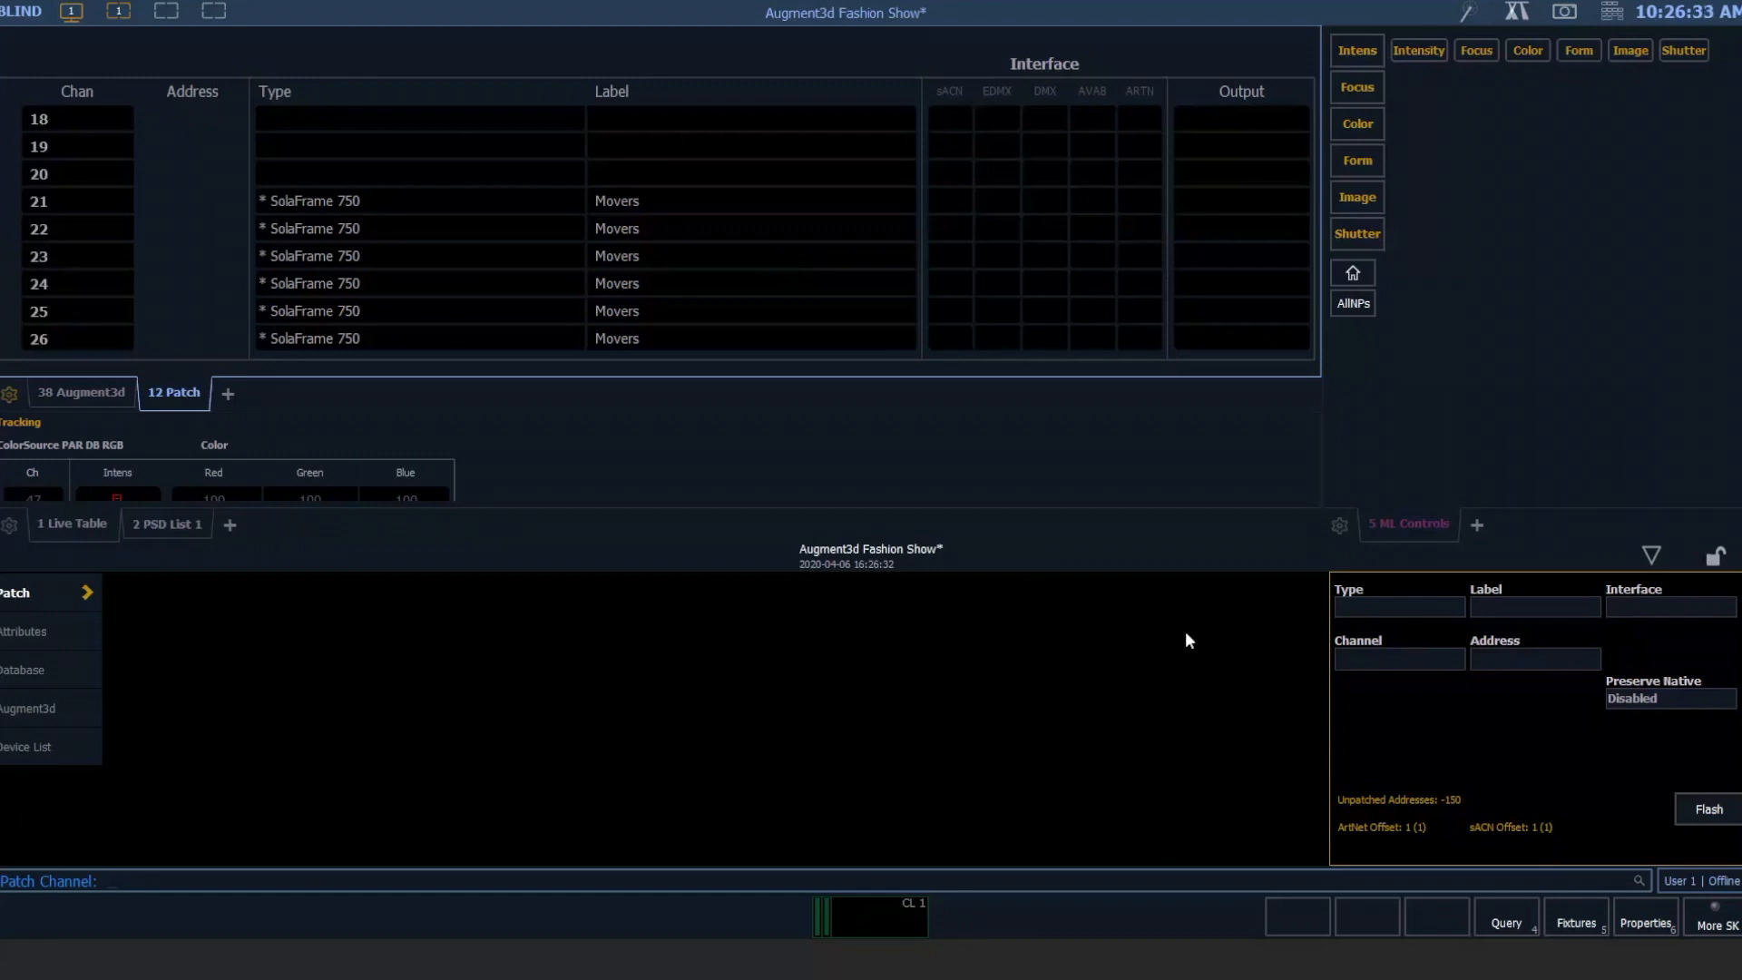
Update all fixture types in the show to the current library version.
{"action": "left_click", "coordinate": [1580, 923]}
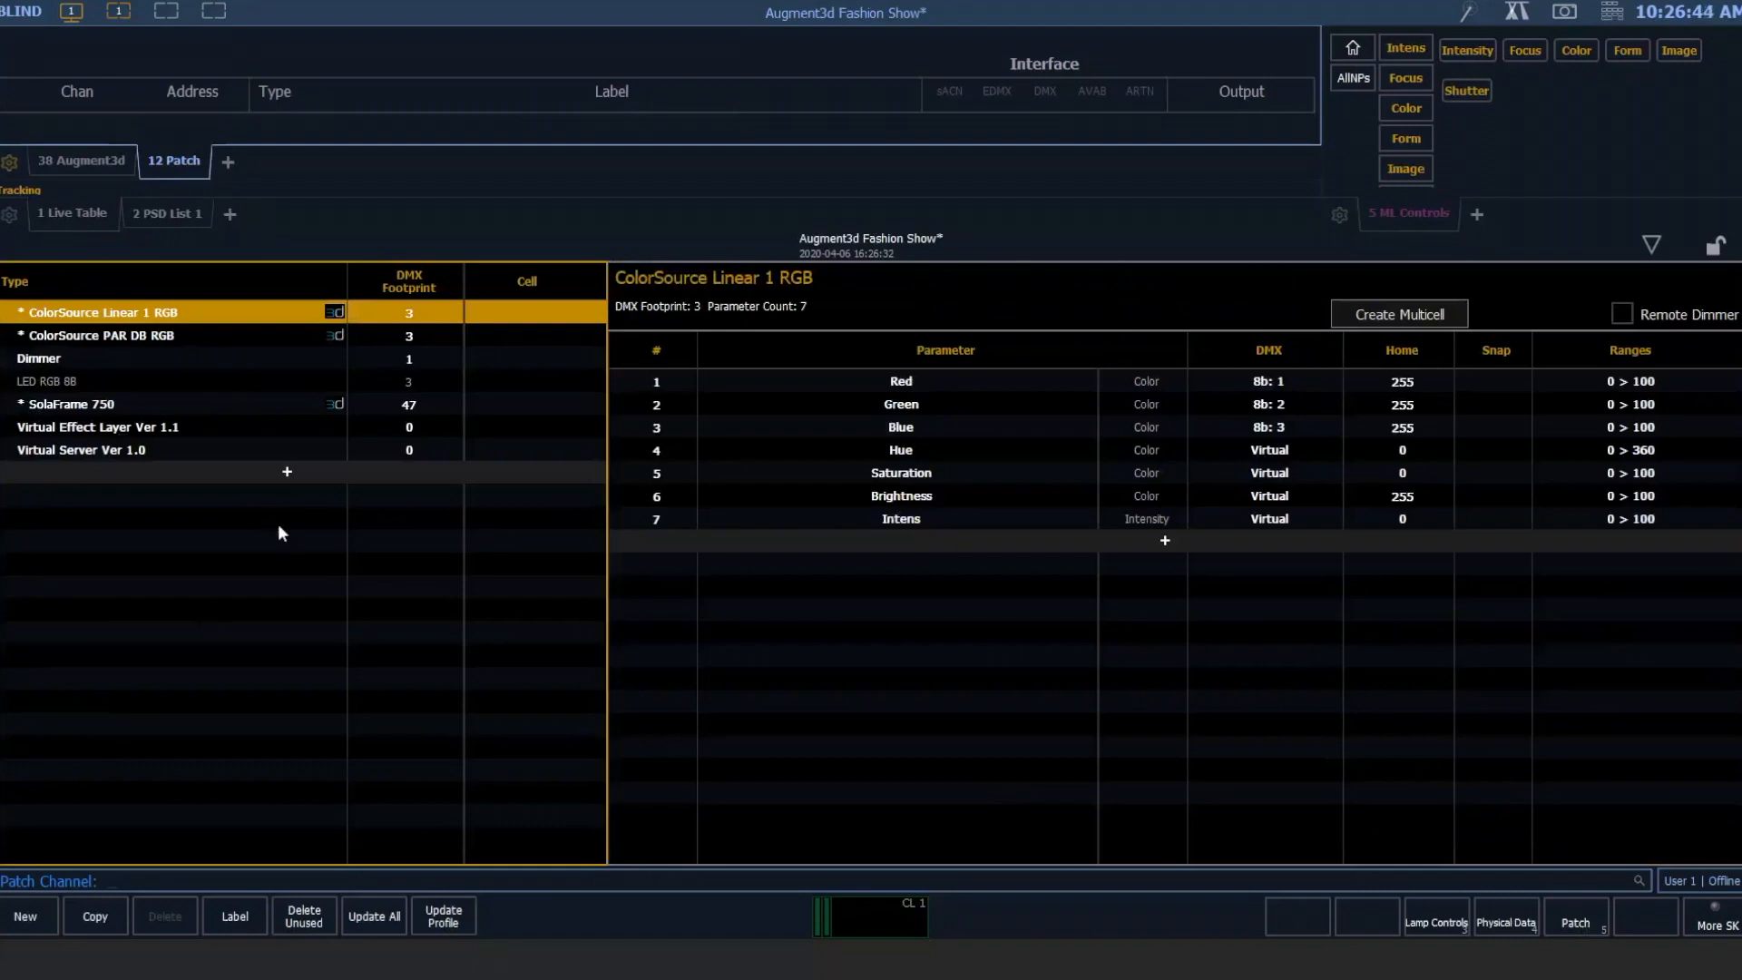
{"action": "left_click", "coordinate": [385, 918]}
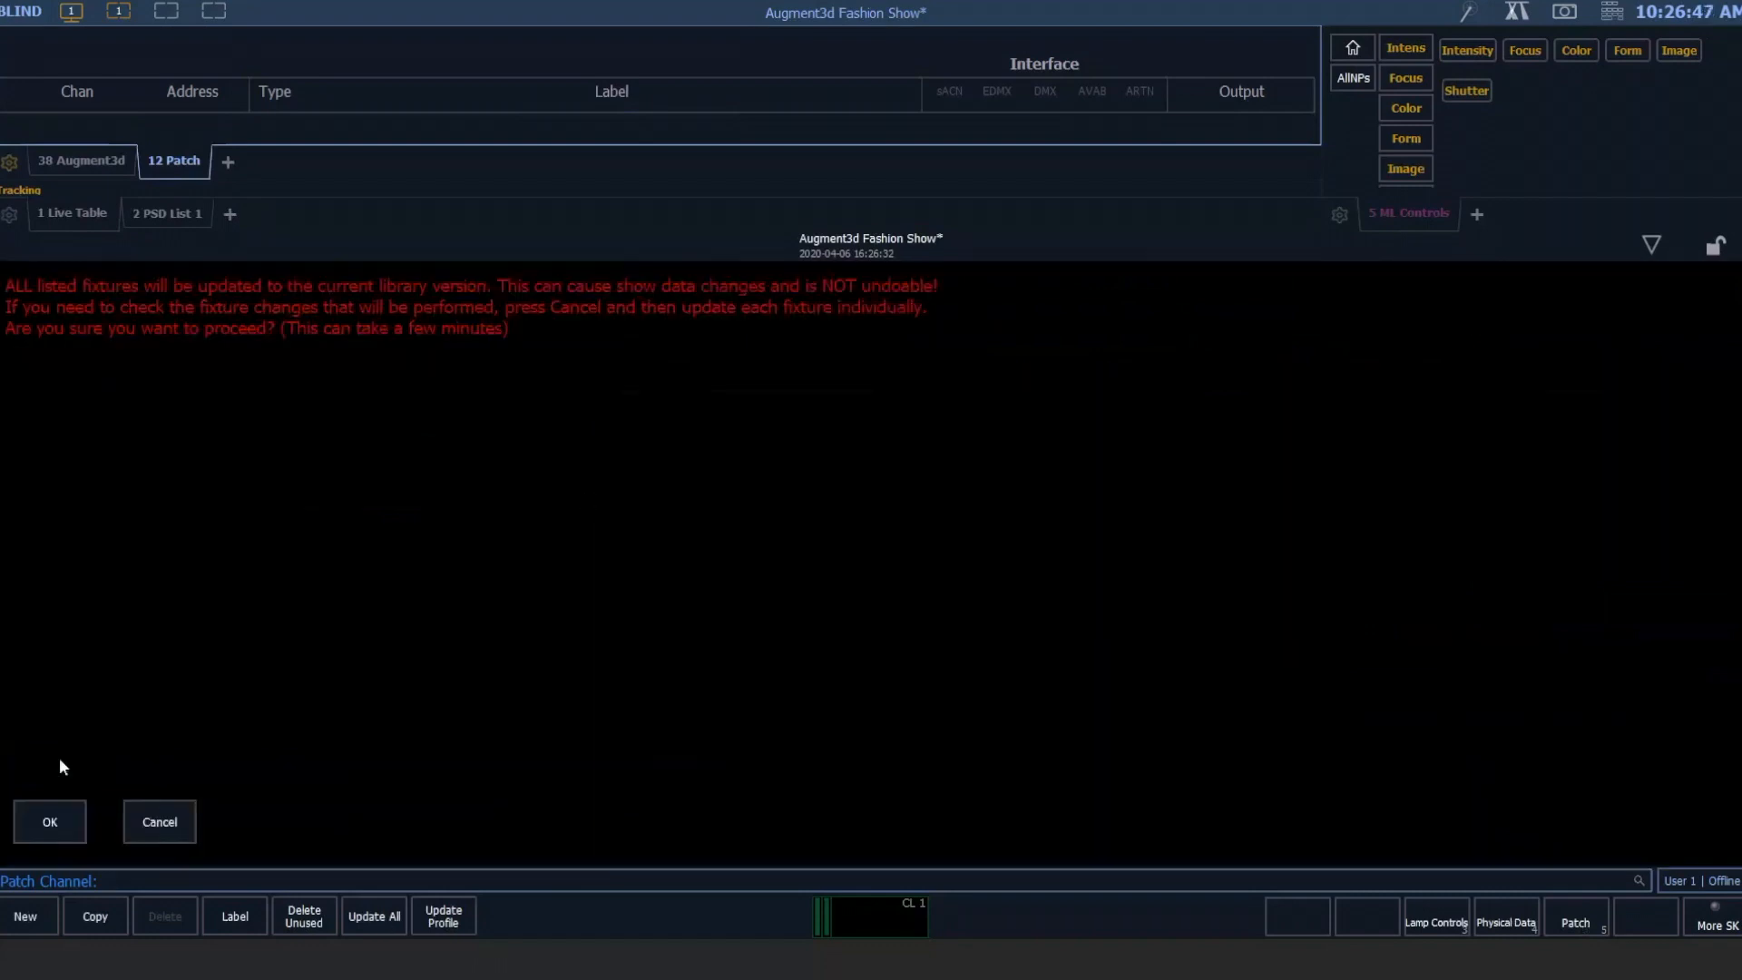
{"action": "left_click", "coordinate": [50, 822]}
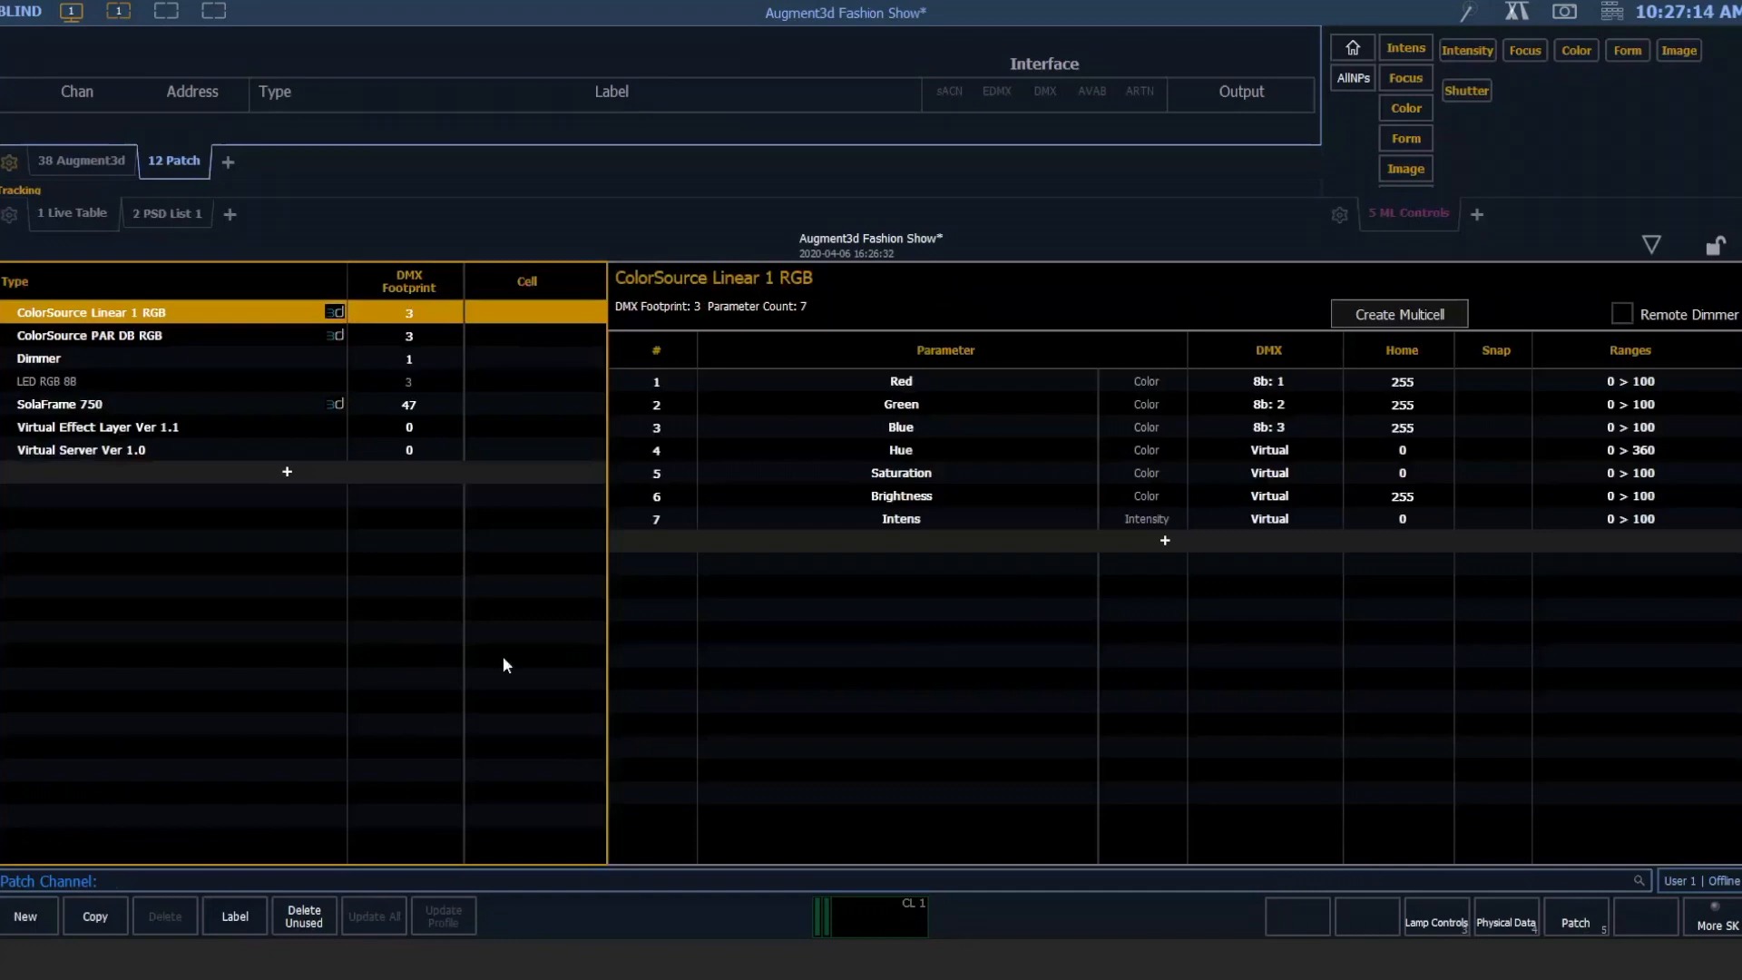
Return to Live and recall Snapshot 1 to restore the workspace layout.
{"action": "key", "text": "alt+l"}
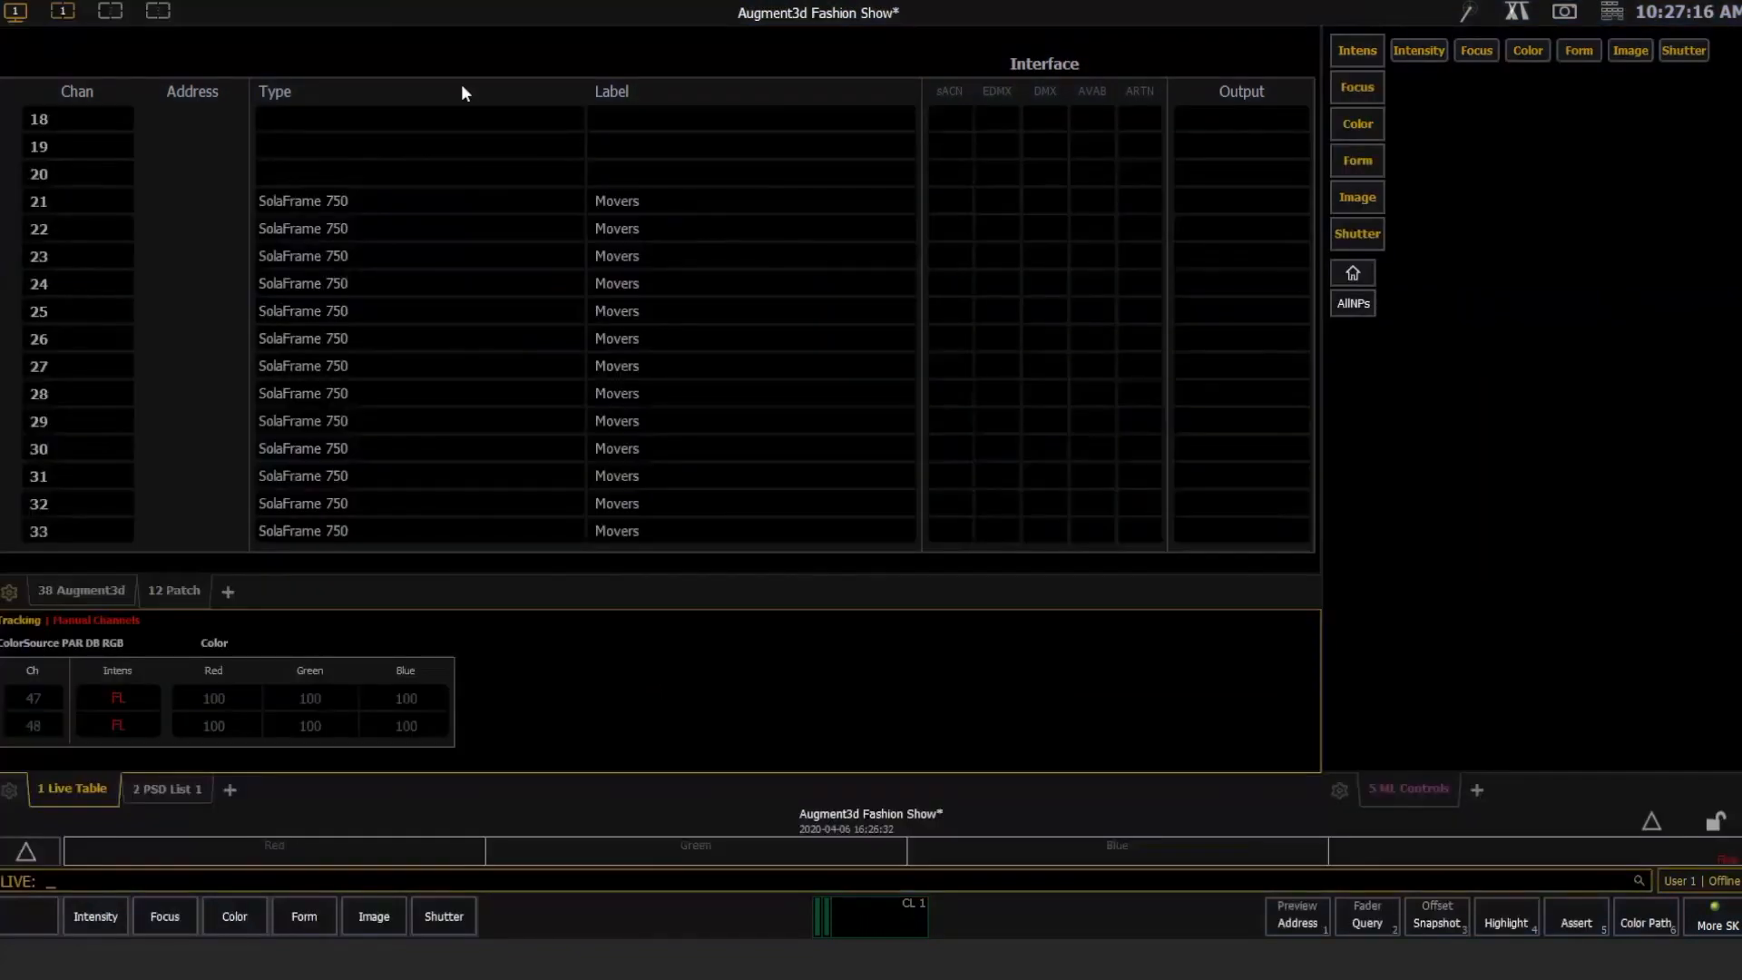
{"action": "left_click", "coordinate": [1563, 12]}
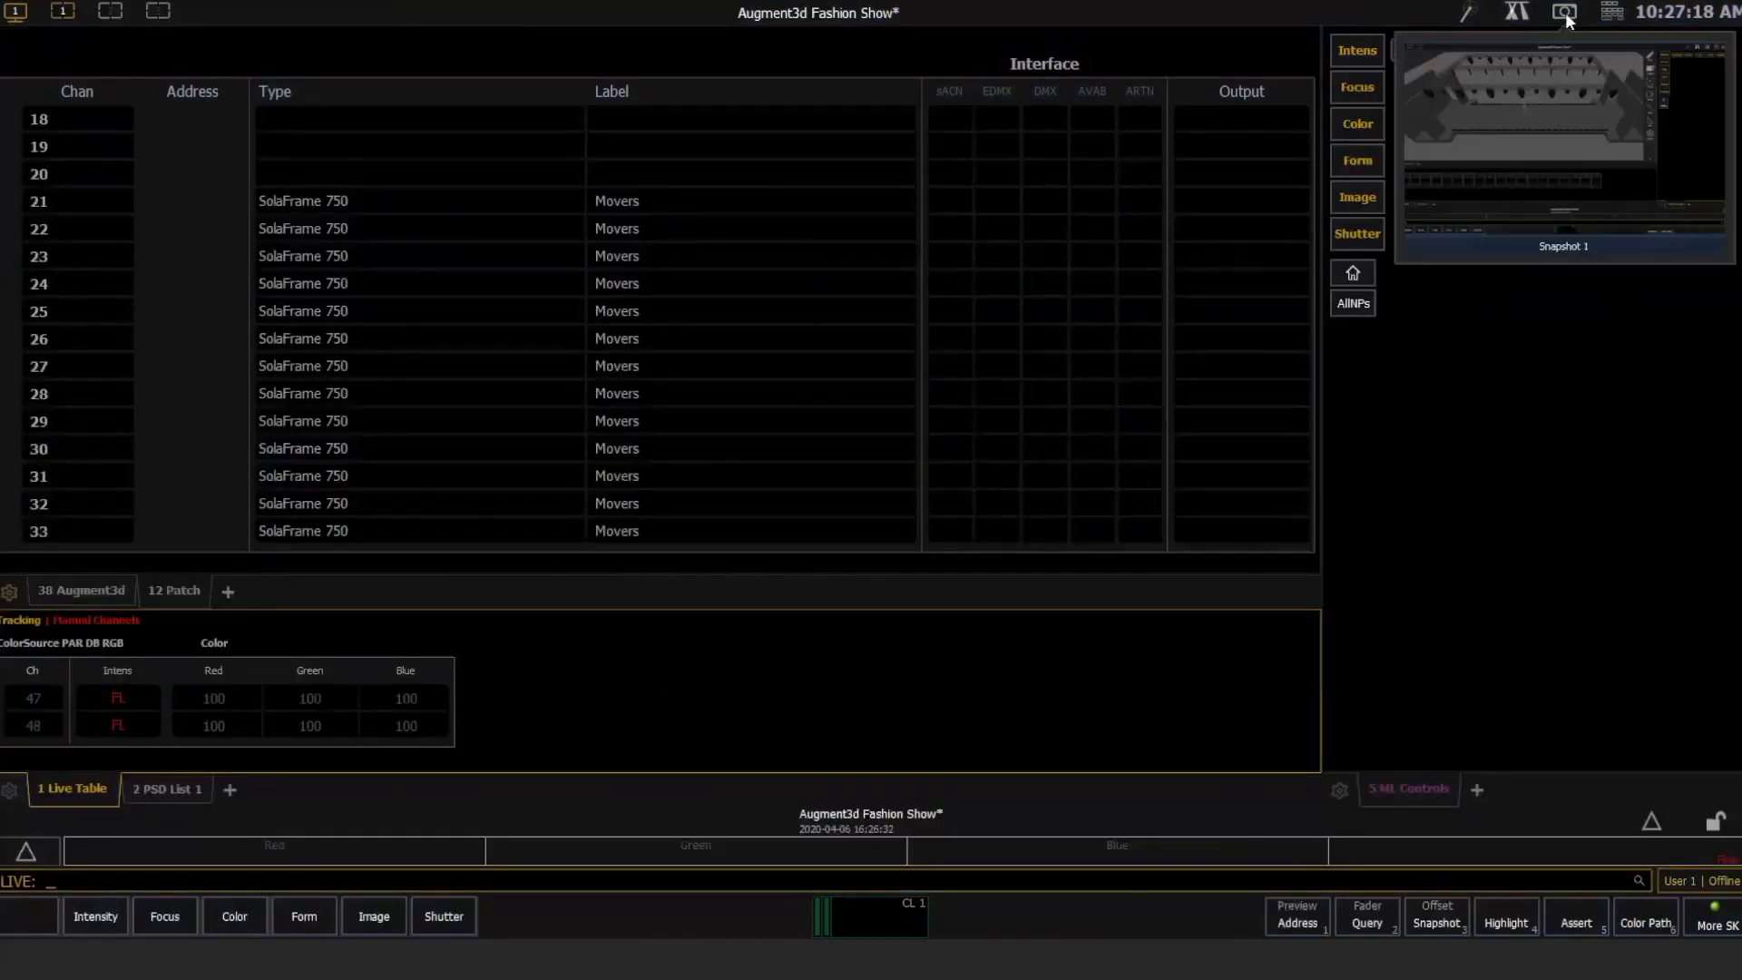
{"action": "left_click", "coordinate": [1465, 111]}
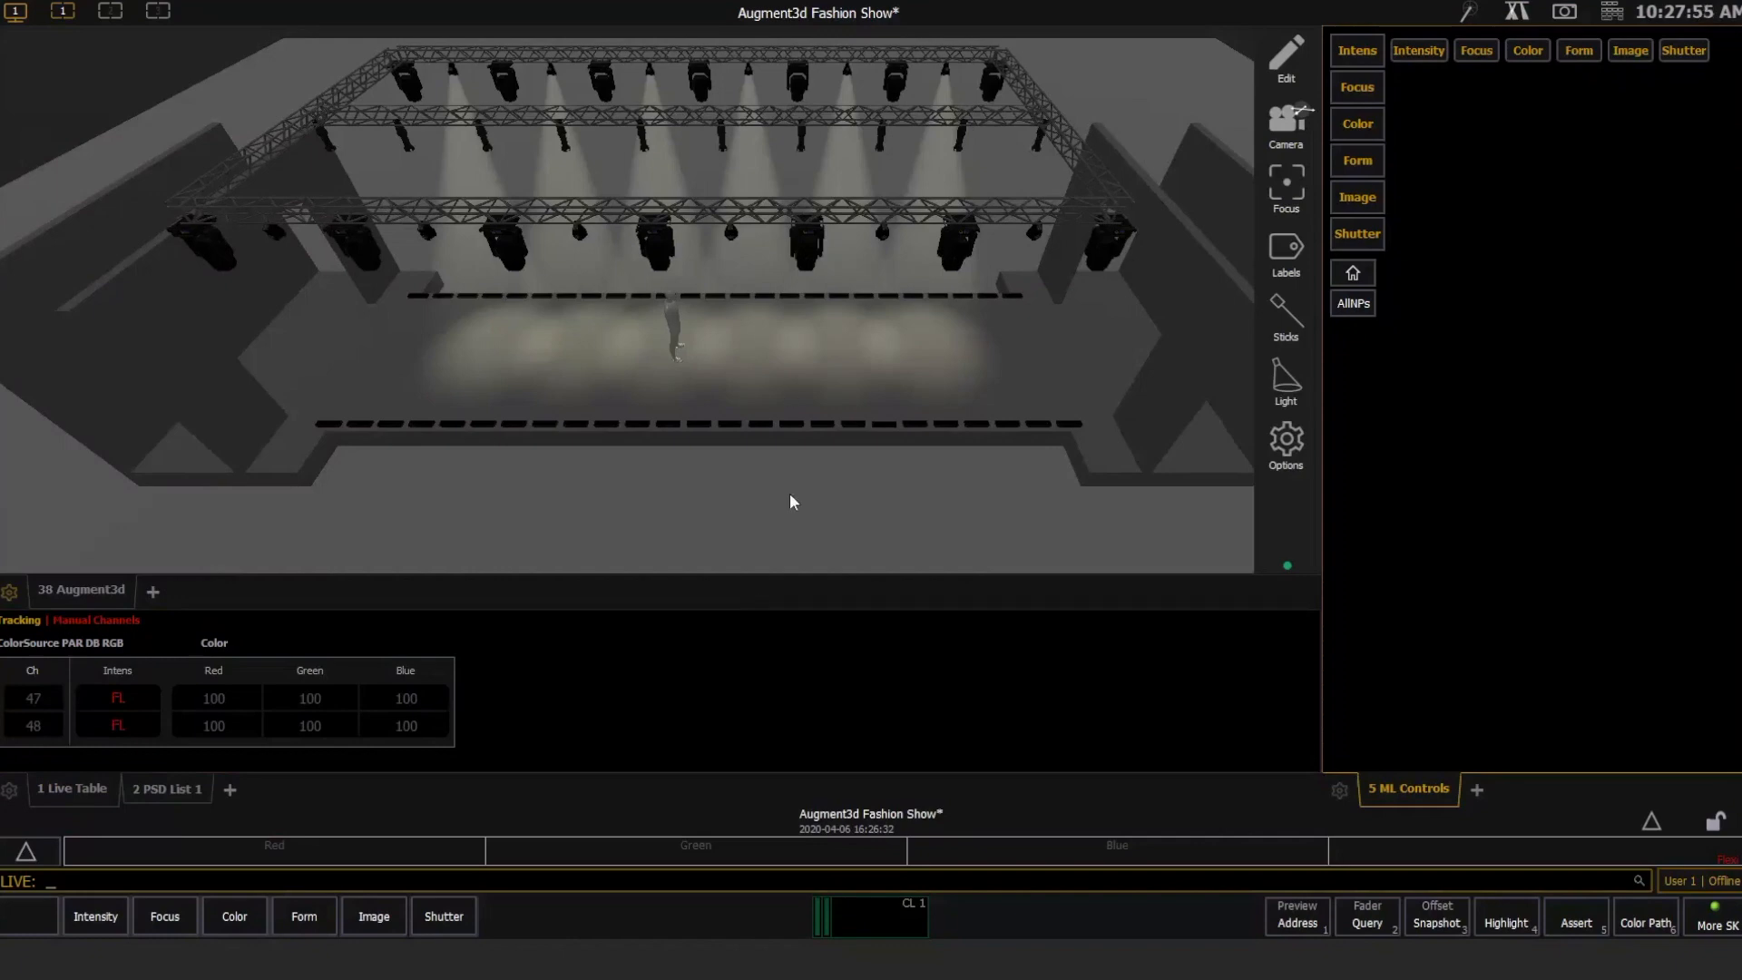
Set group 13 to full intensity with gel color 5/68.
{"action": "key", "text": "g"}
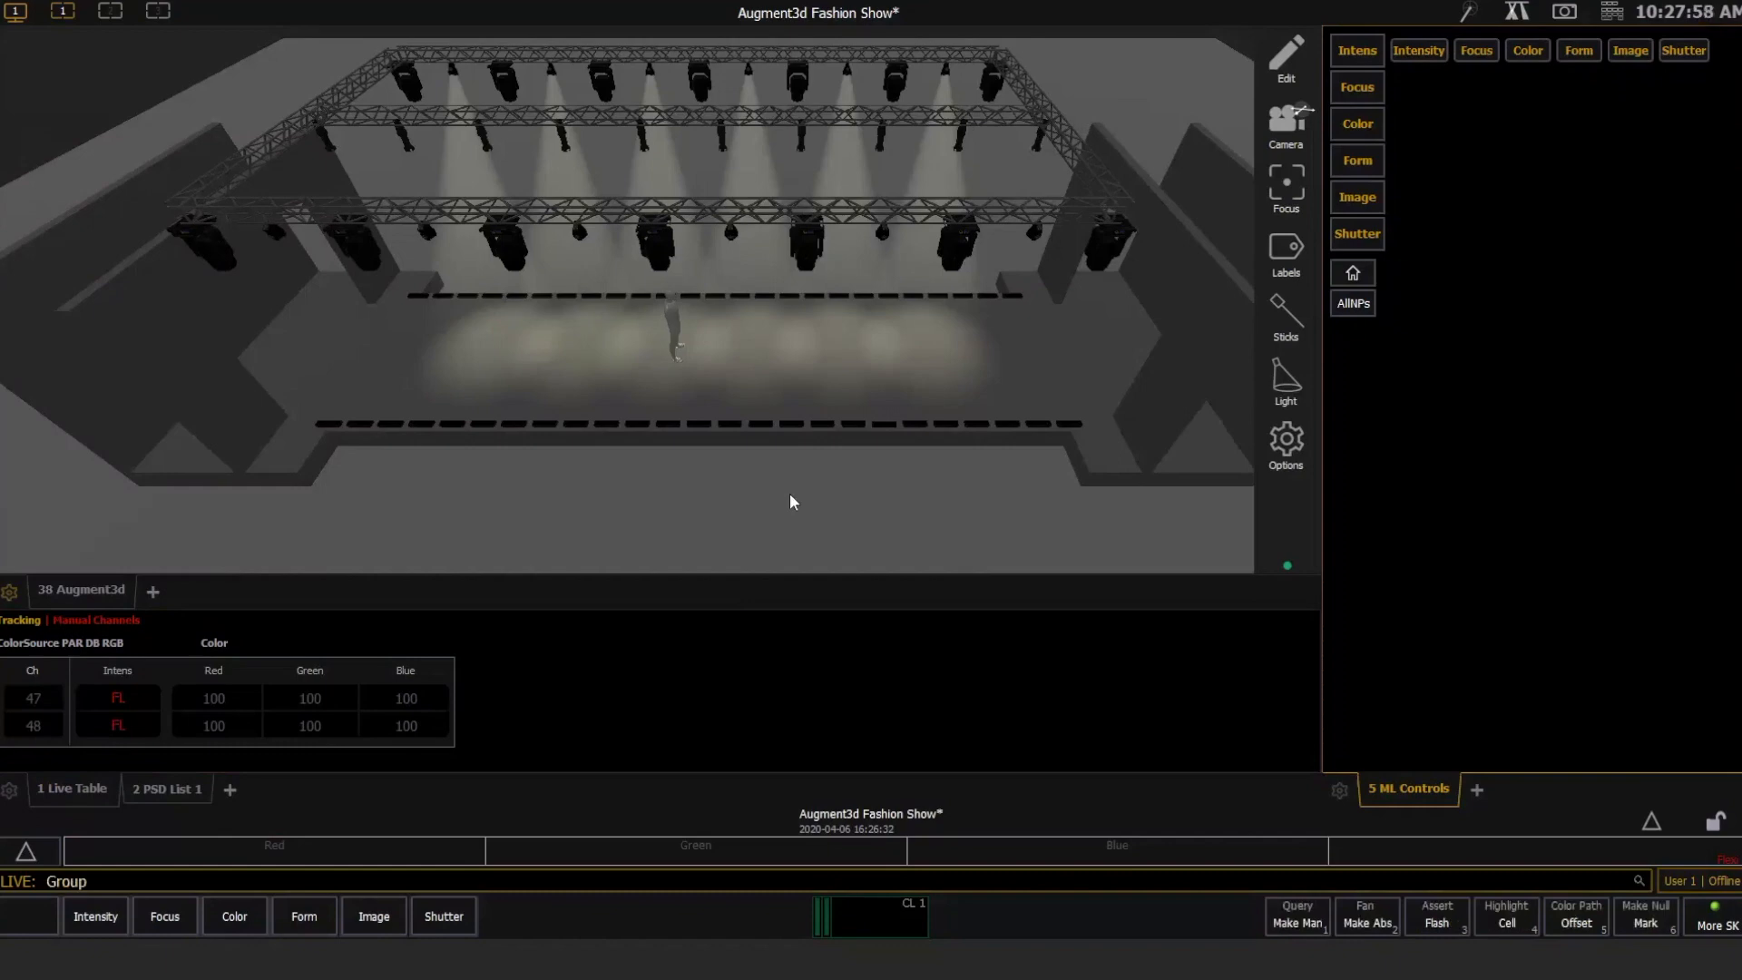
{"action": "type", "text": "13f"}
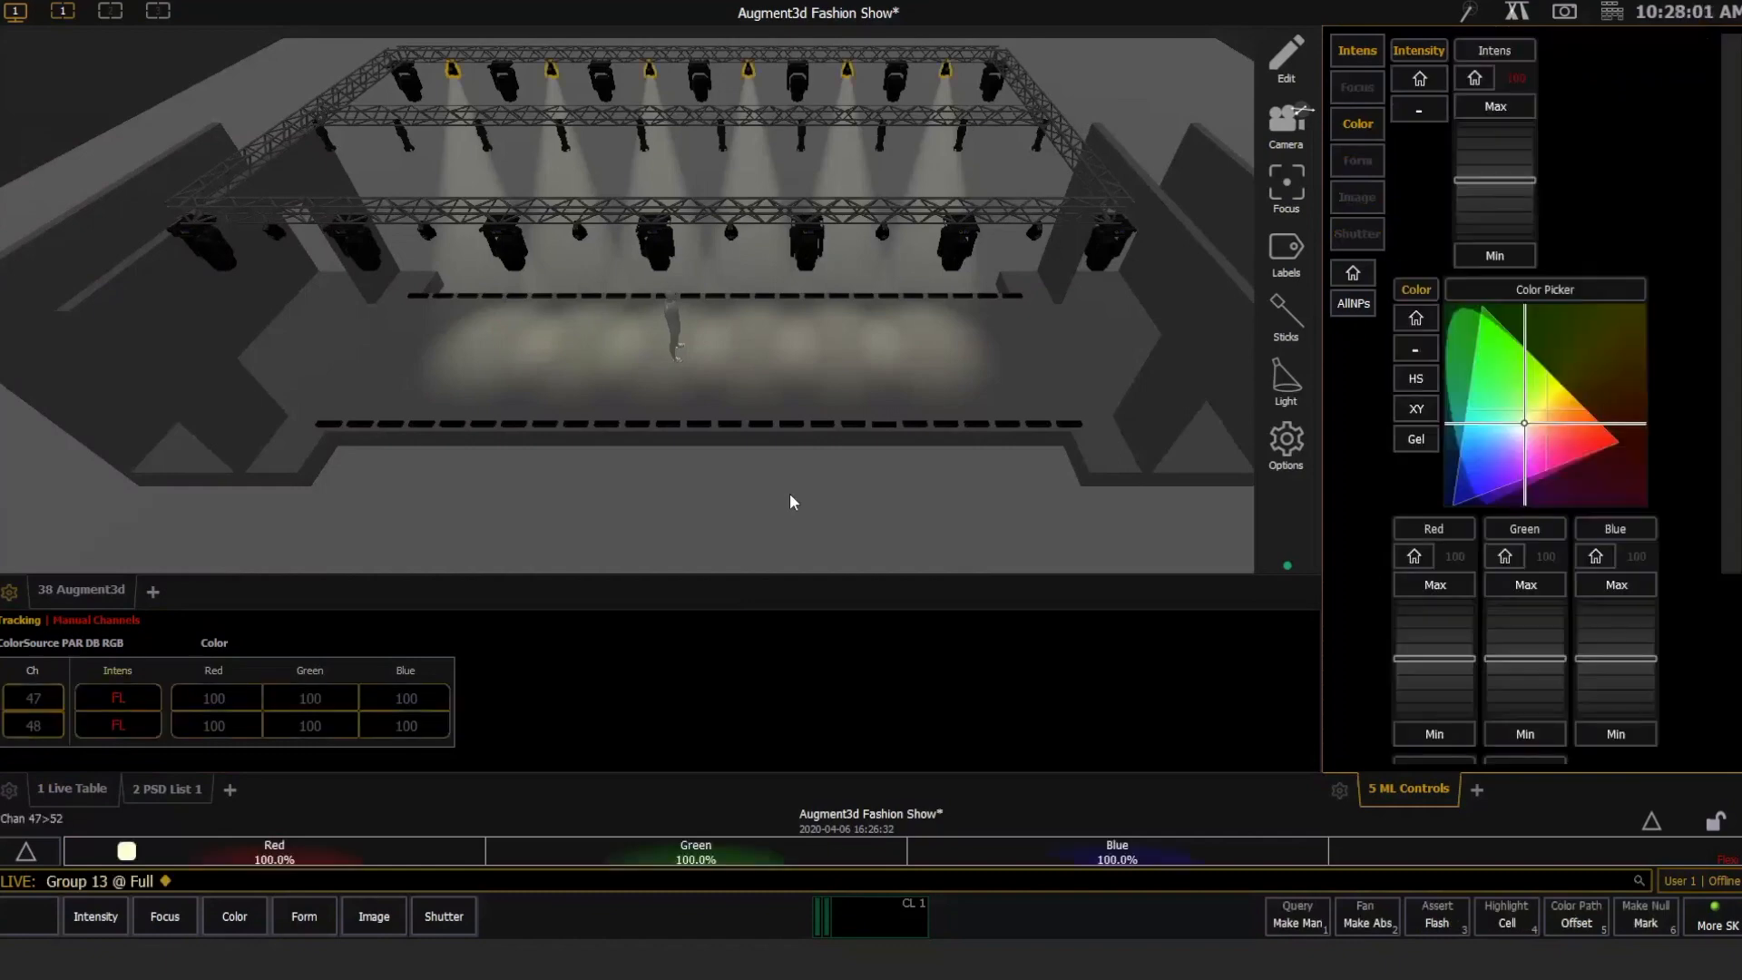
{"action": "type", "text": "a5/6"}
{"action": "type", "text": "8"}
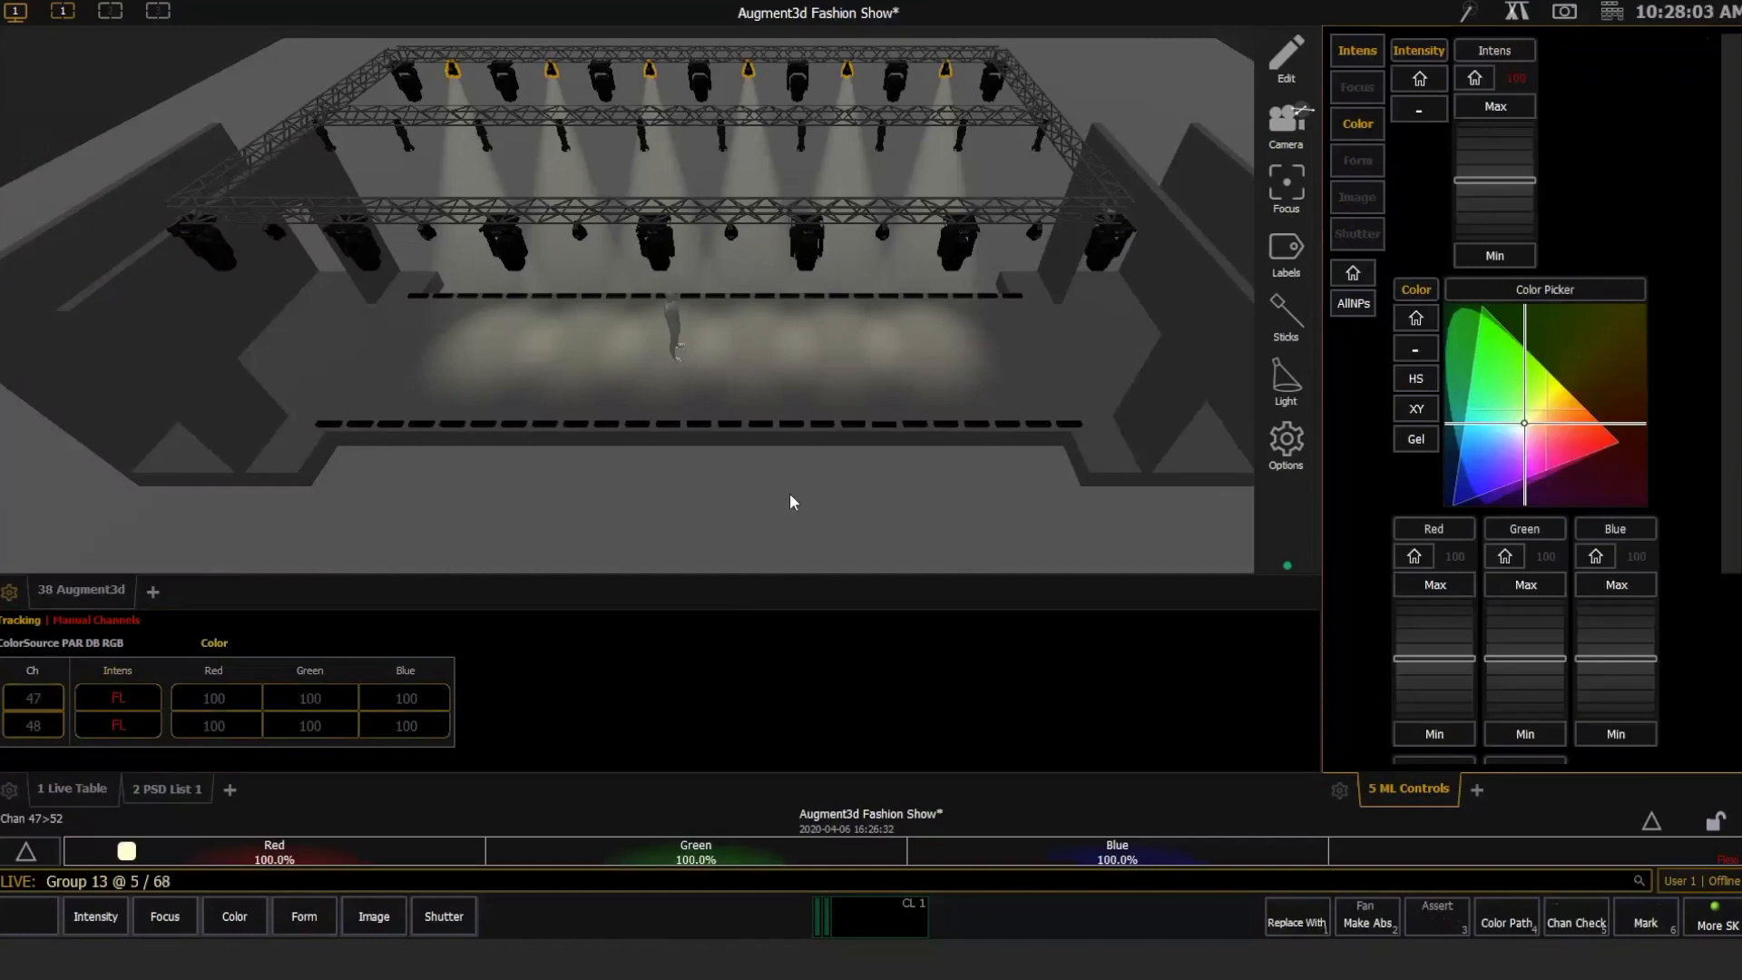
{"action": "key", "text": "Return"}
Set group 12 to full intensity with gel color 5/26.
{"action": "type", "text": "g"}
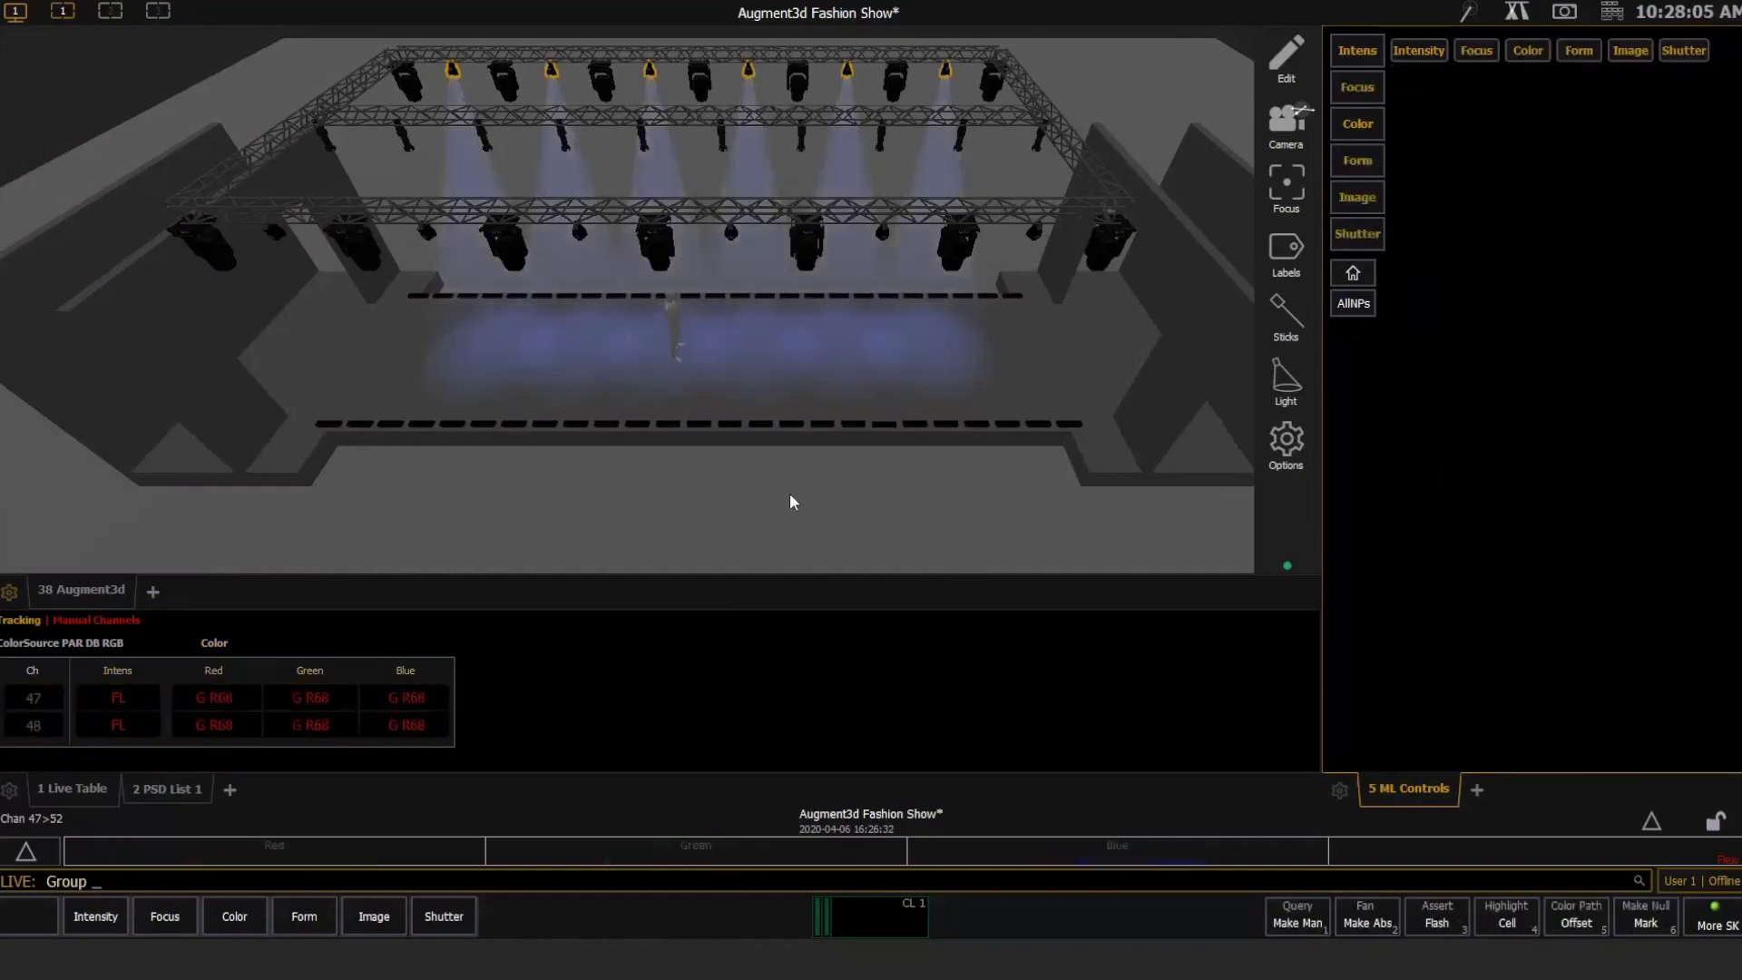
{"action": "type", "text": "12f"}
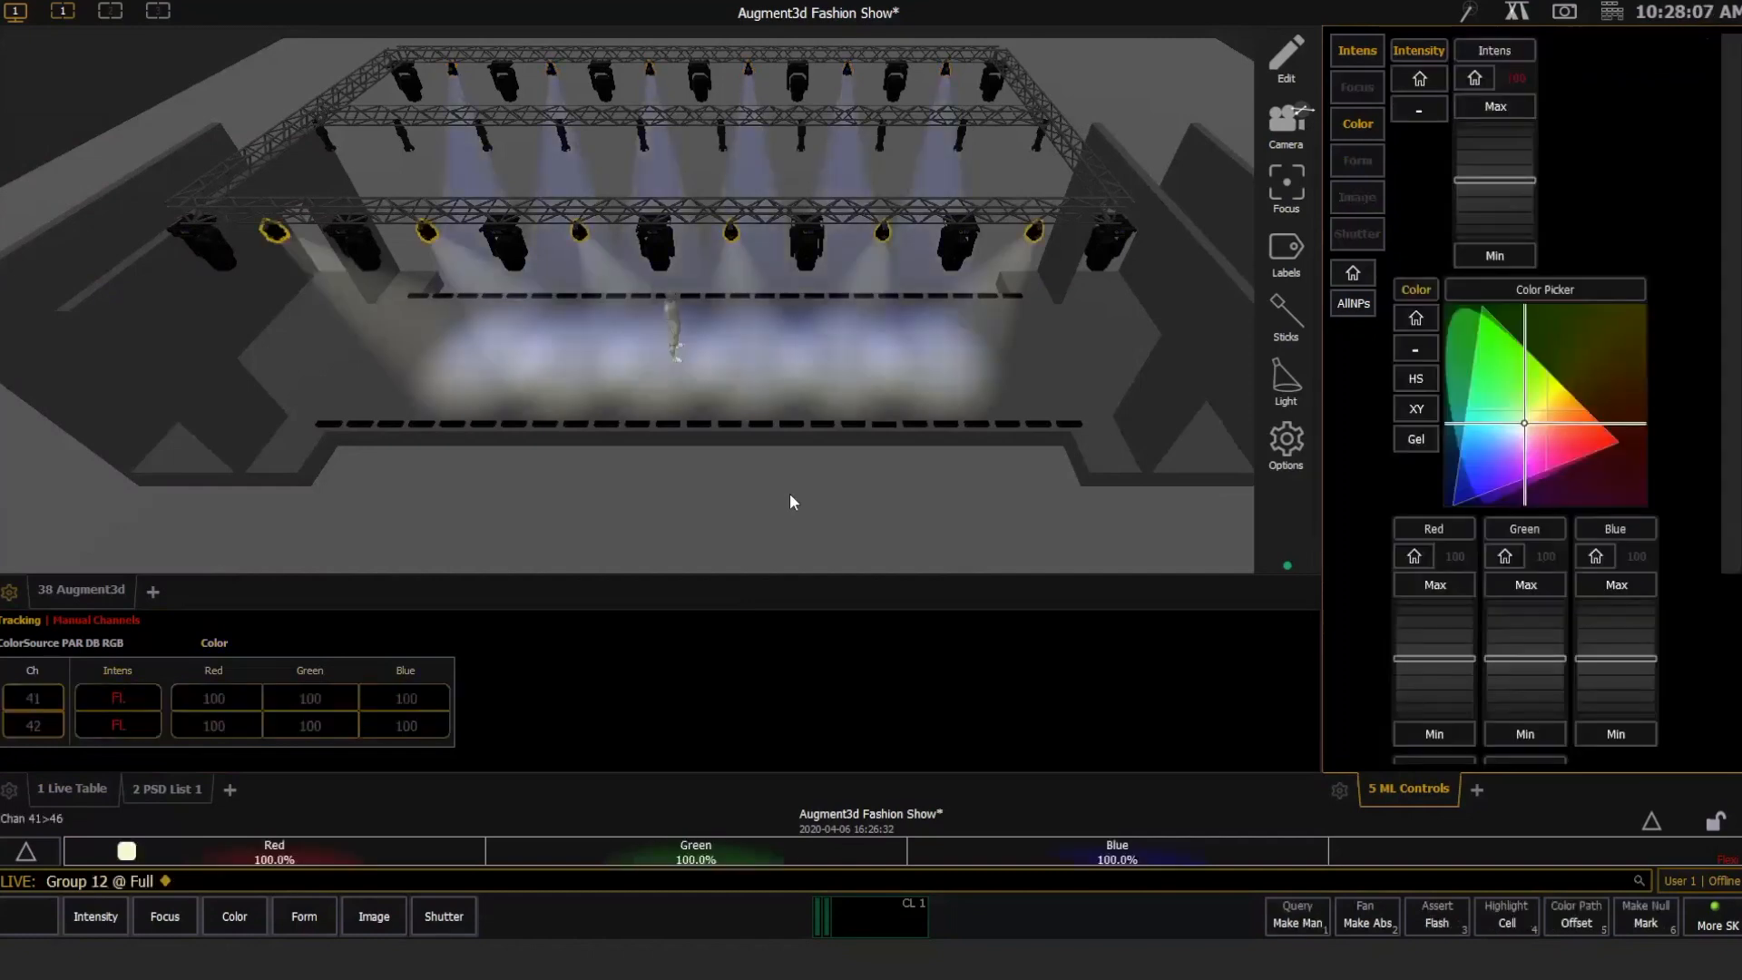
{"action": "type", "text": "a5/26"}
{"action": "key", "text": "Return"}
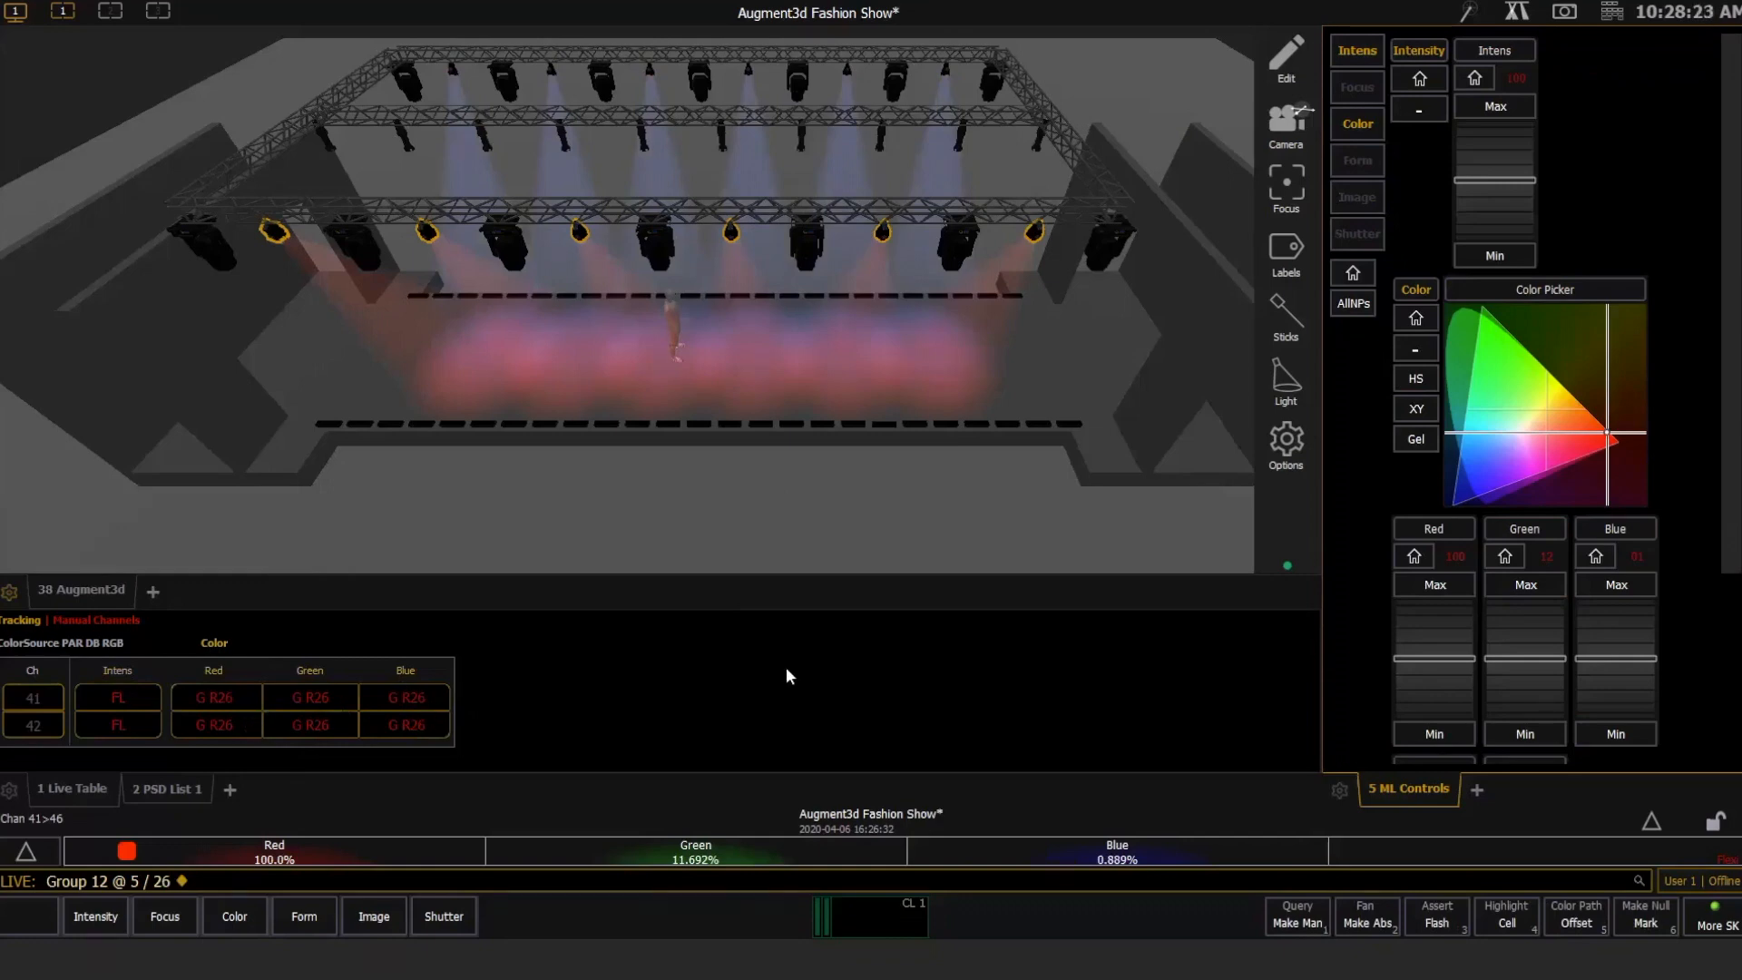
Record the current look with groups 12 and 13 as Cue 1.
{"action": "key", "text": "r"}
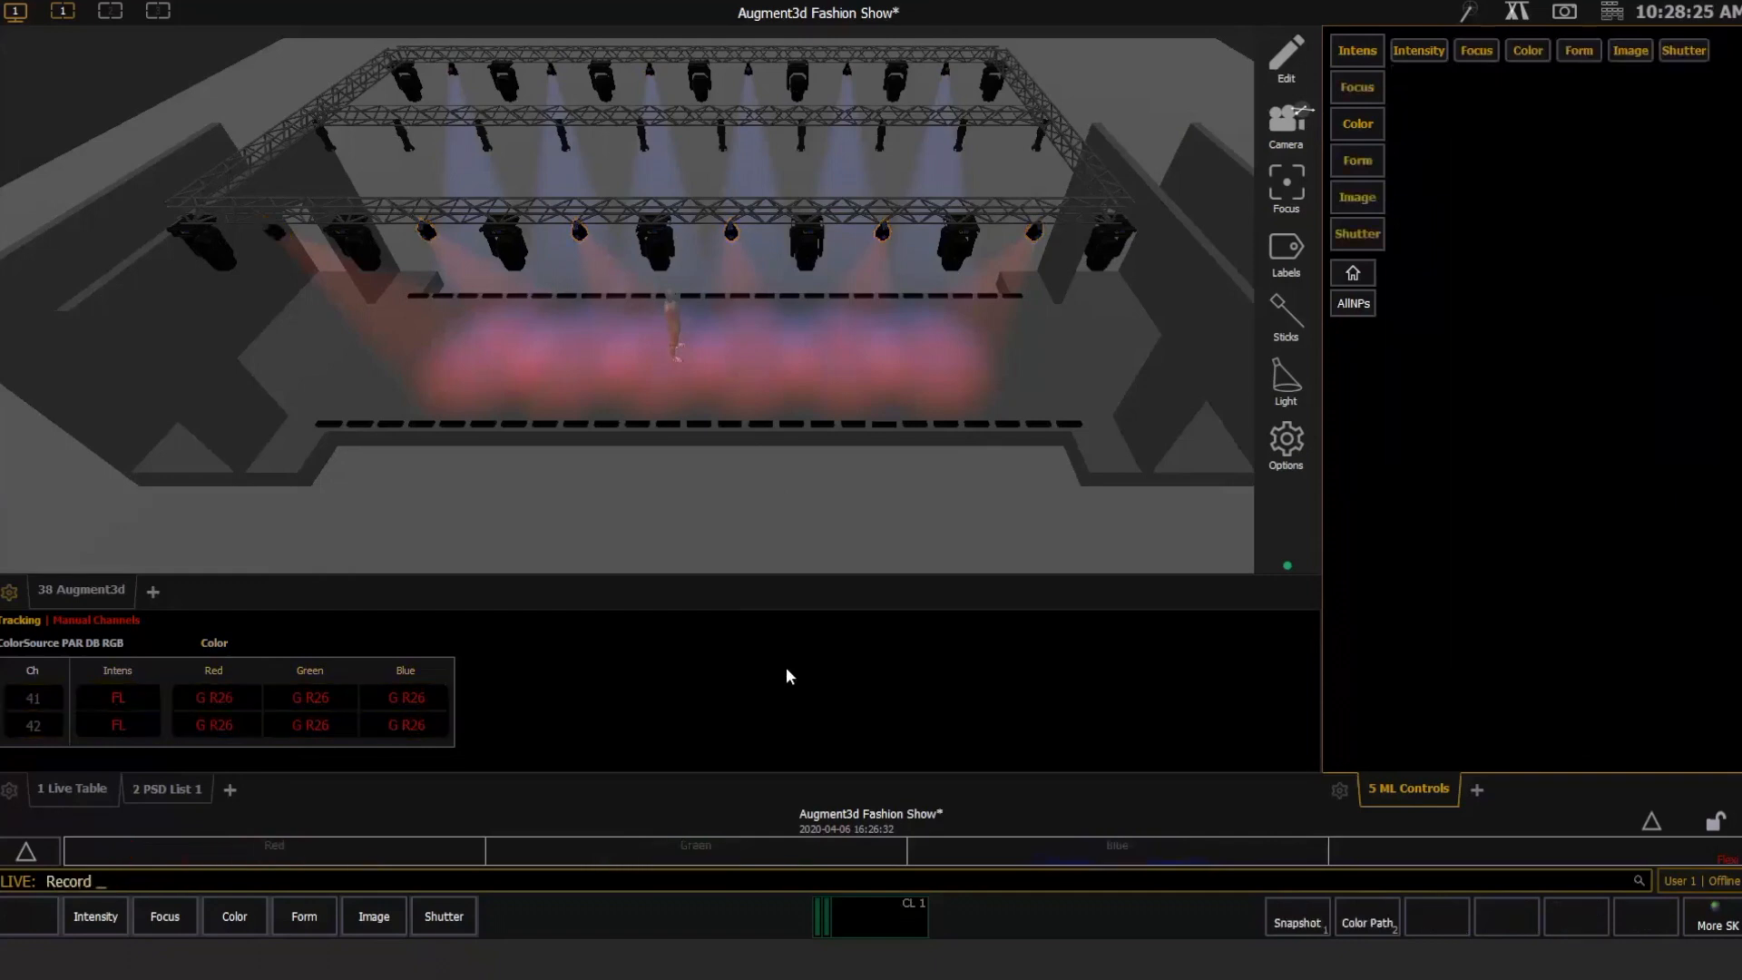
{"action": "key", "text": "q"}
{"action": "key", "text": "1"}
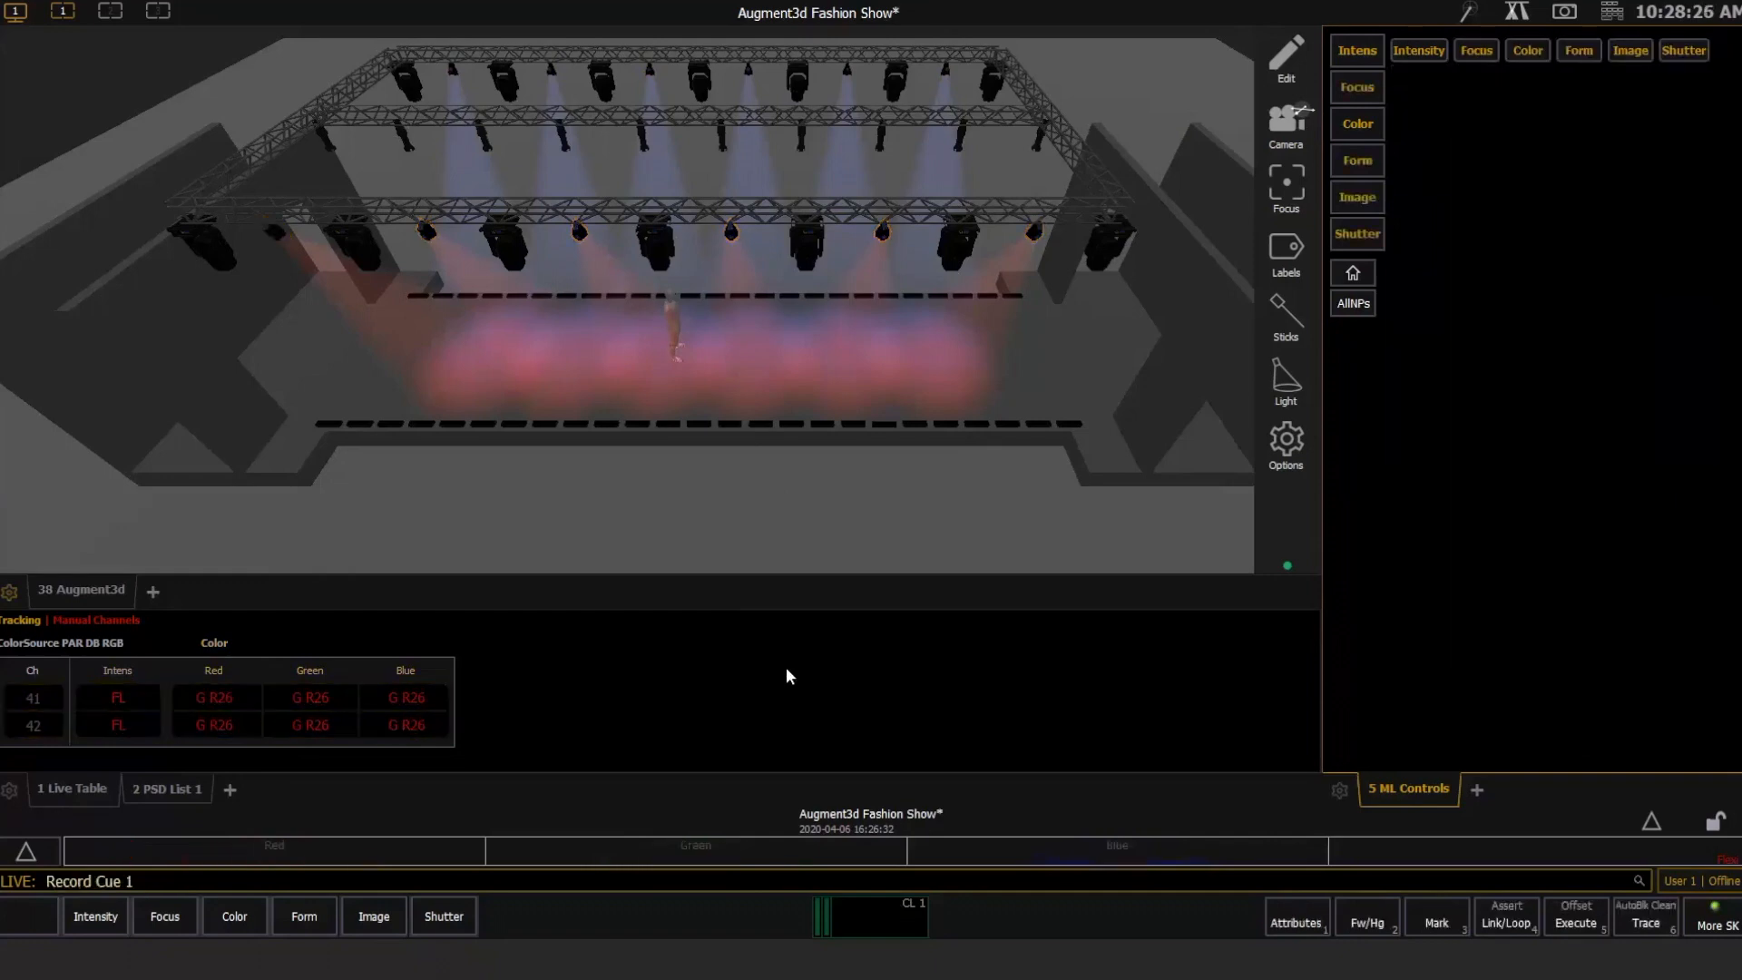
{"action": "key", "text": "Return"}
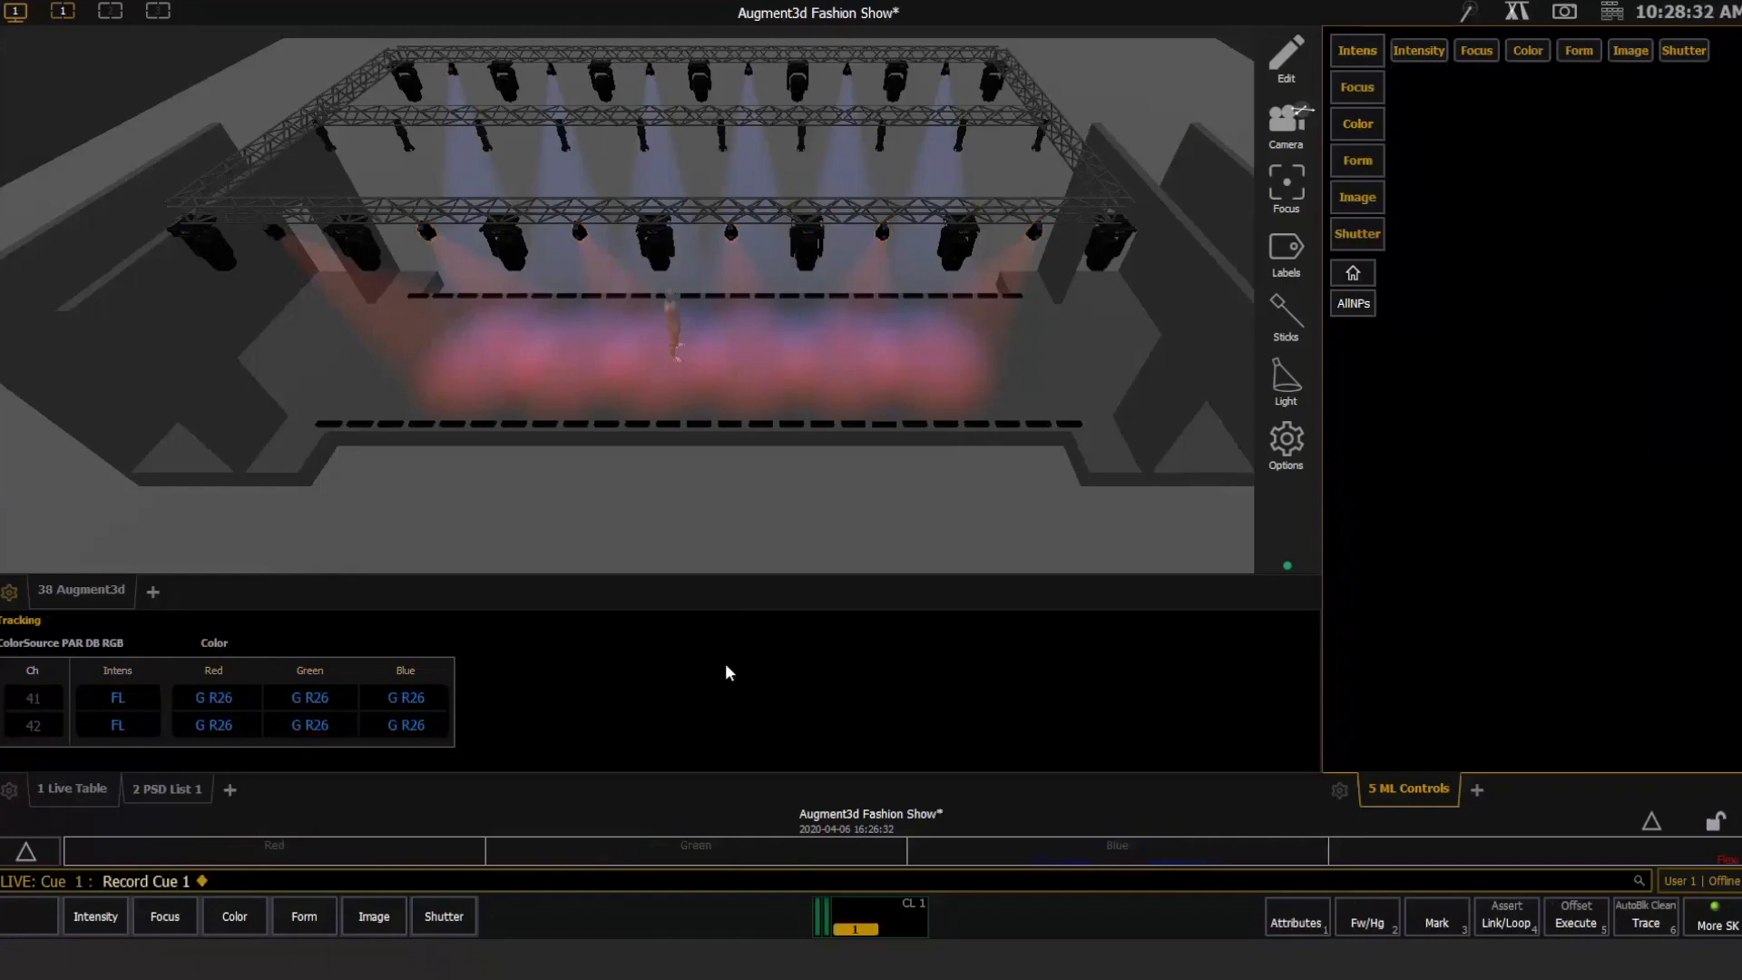
Apply Effect 915 to group 11 with a random channel offset.
{"action": "key", "text": "g"}
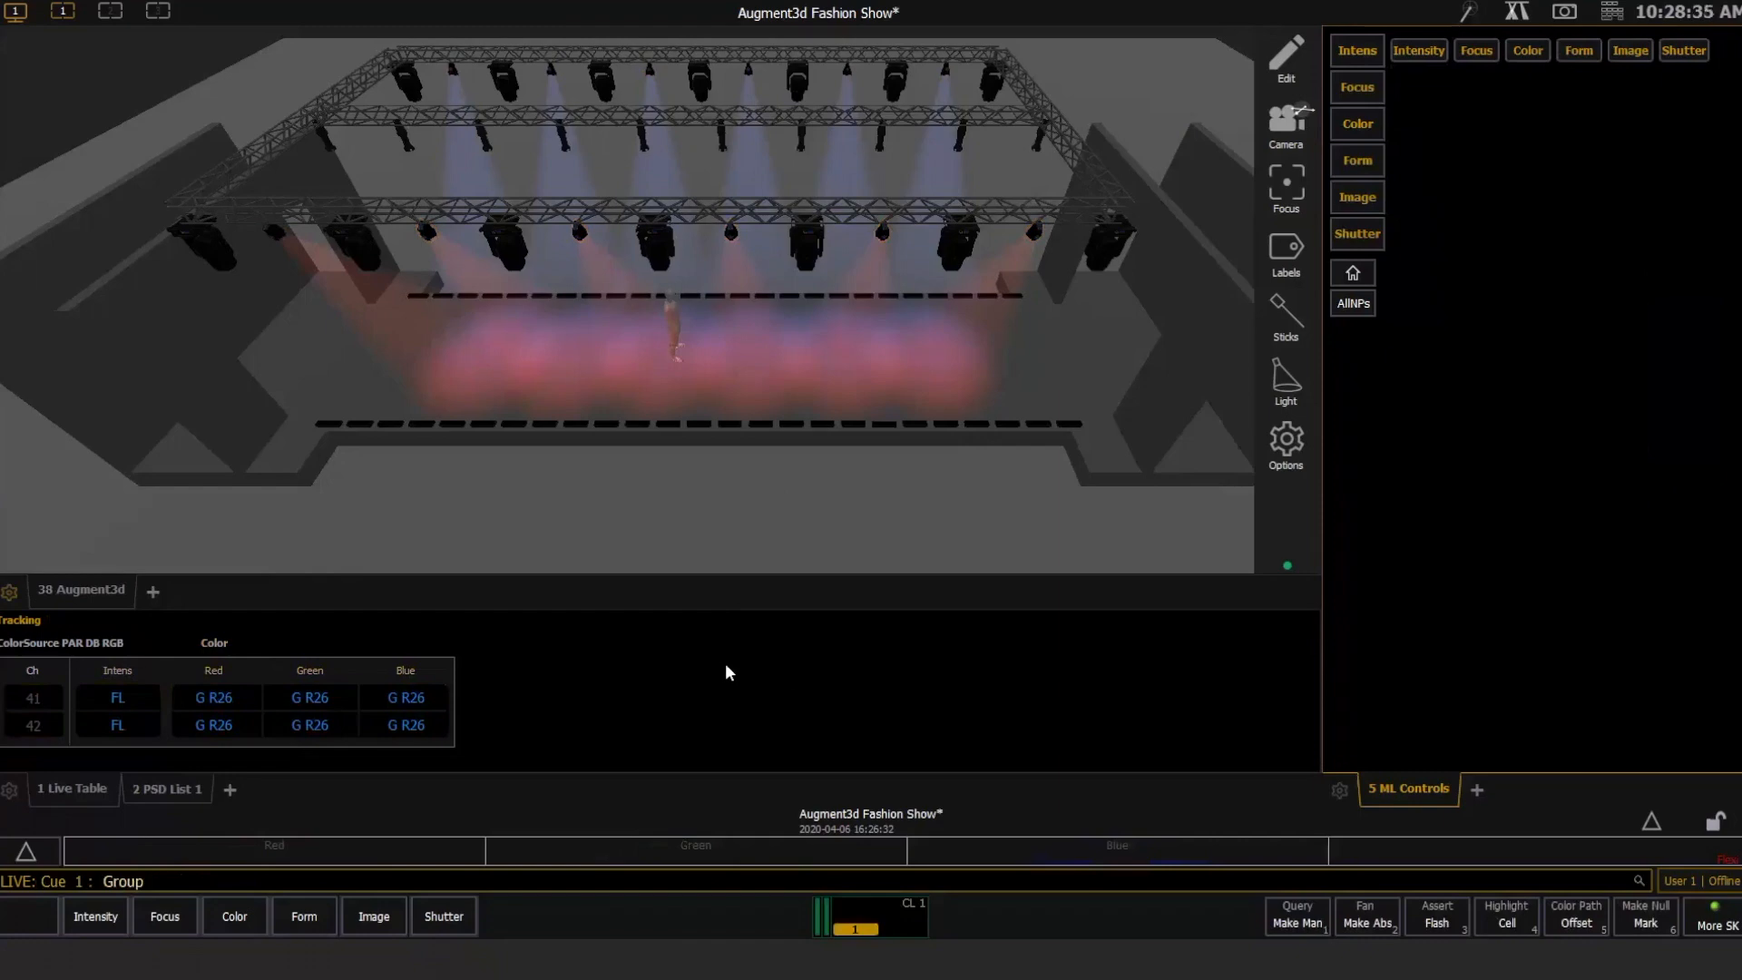
{"action": "type", "text": "11"}
{"action": "left_click", "coordinate": [1577, 918]}
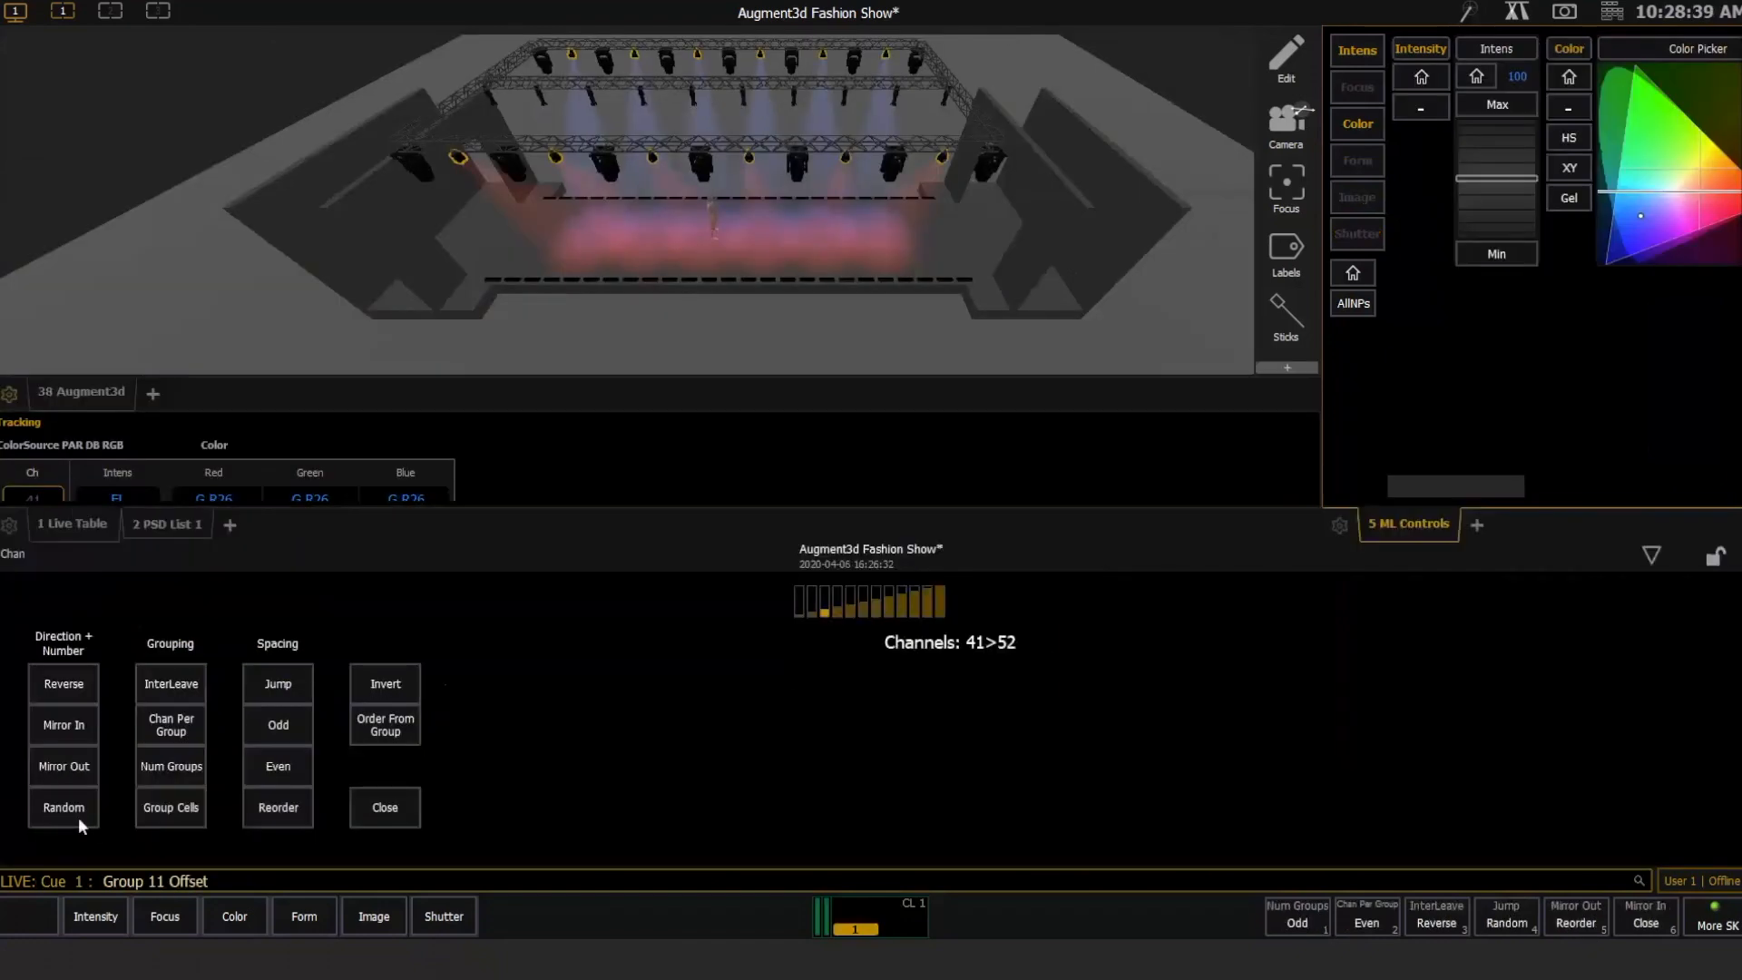
{"action": "left_click", "coordinate": [78, 816]}
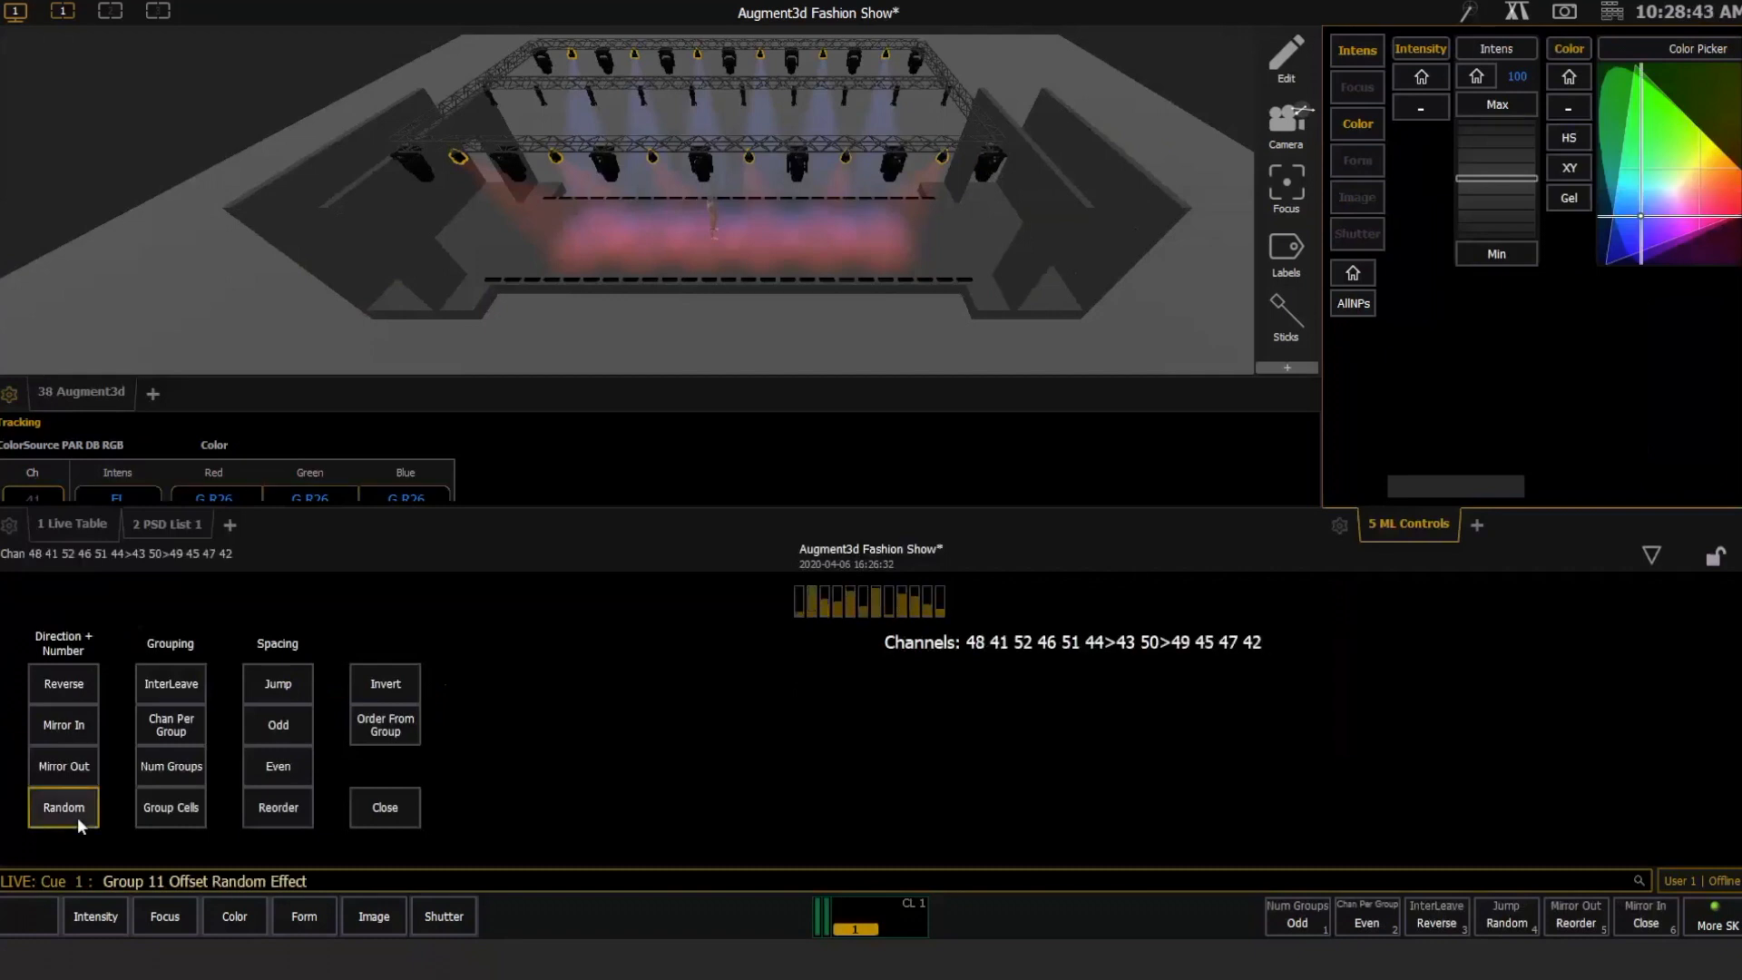
{"action": "type", "text": "915"}
{"action": "key", "text": "Return"}
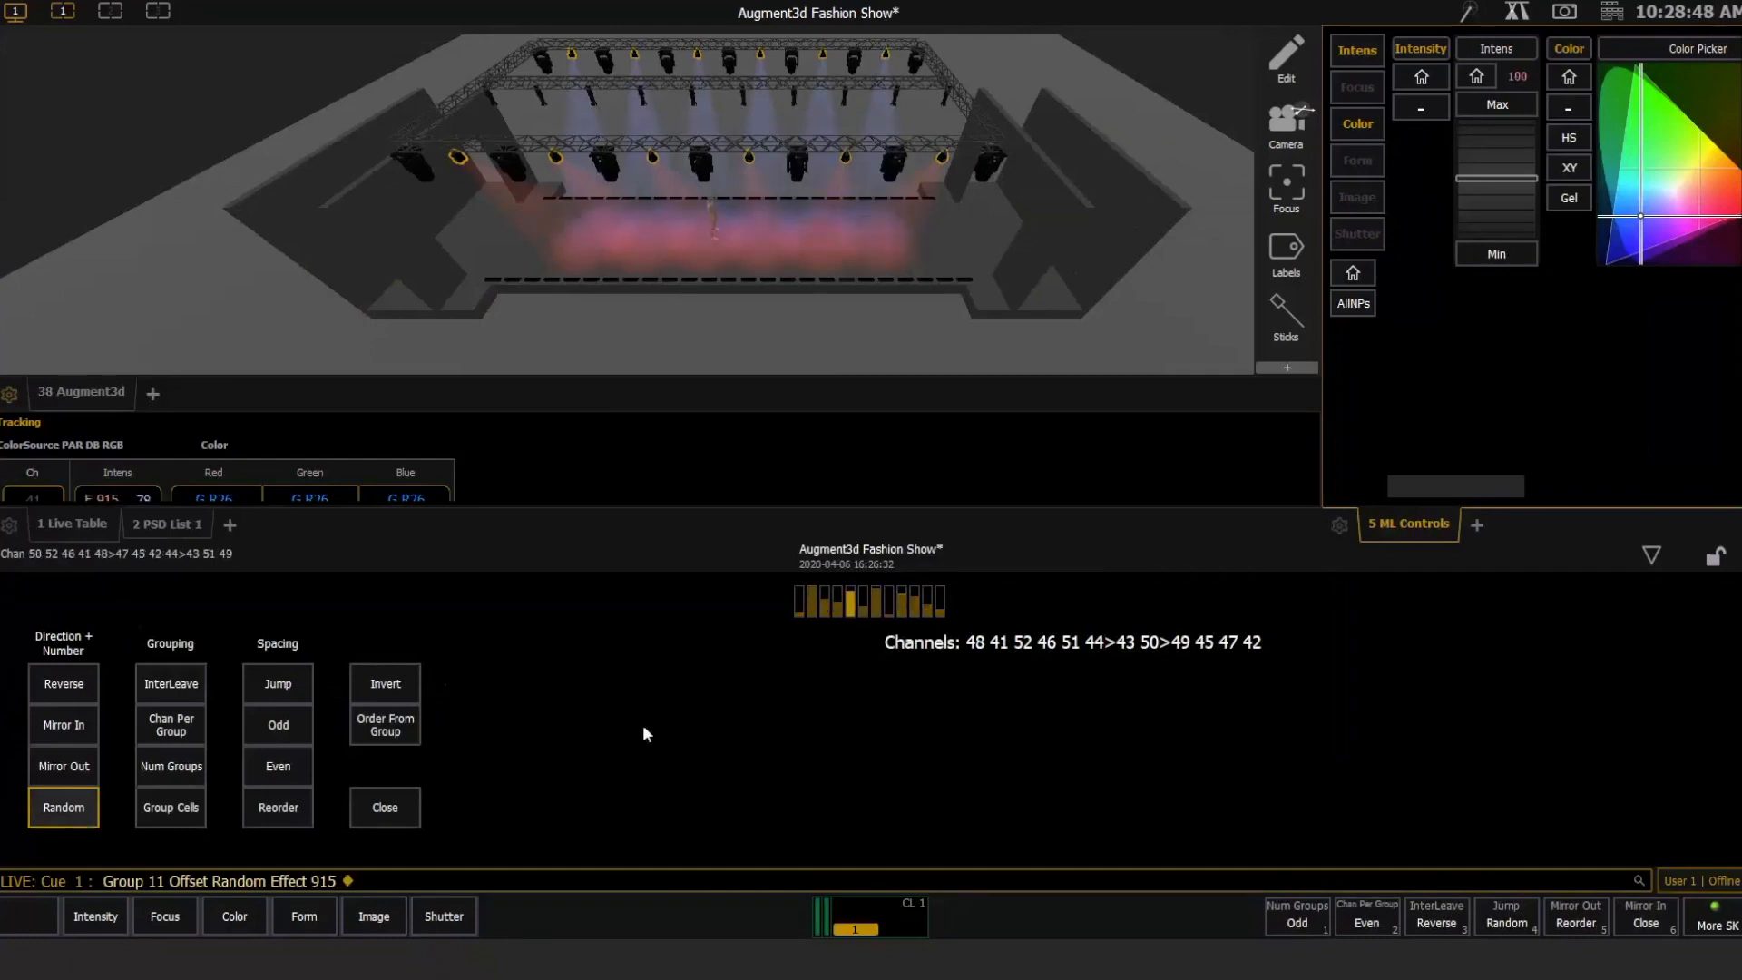
{"action": "key", "text": "BackSpace"}
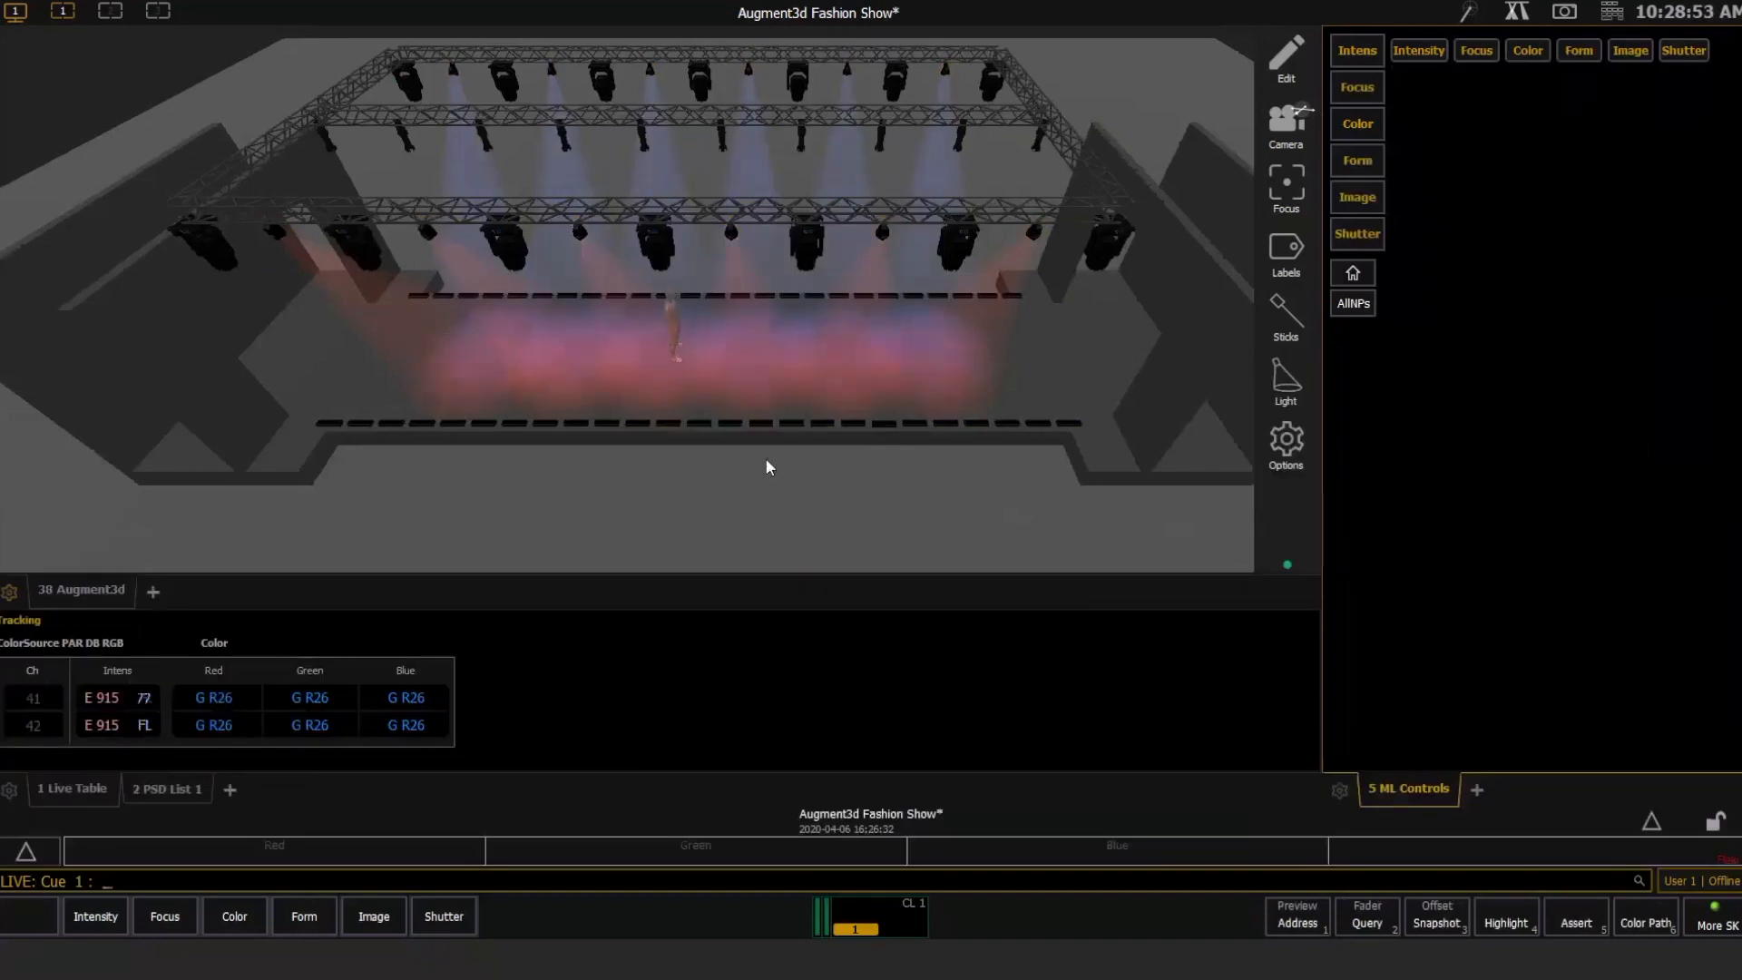
Set Effect 915 to rate 400 and size 400.
{"action": "key", "text": "e"}
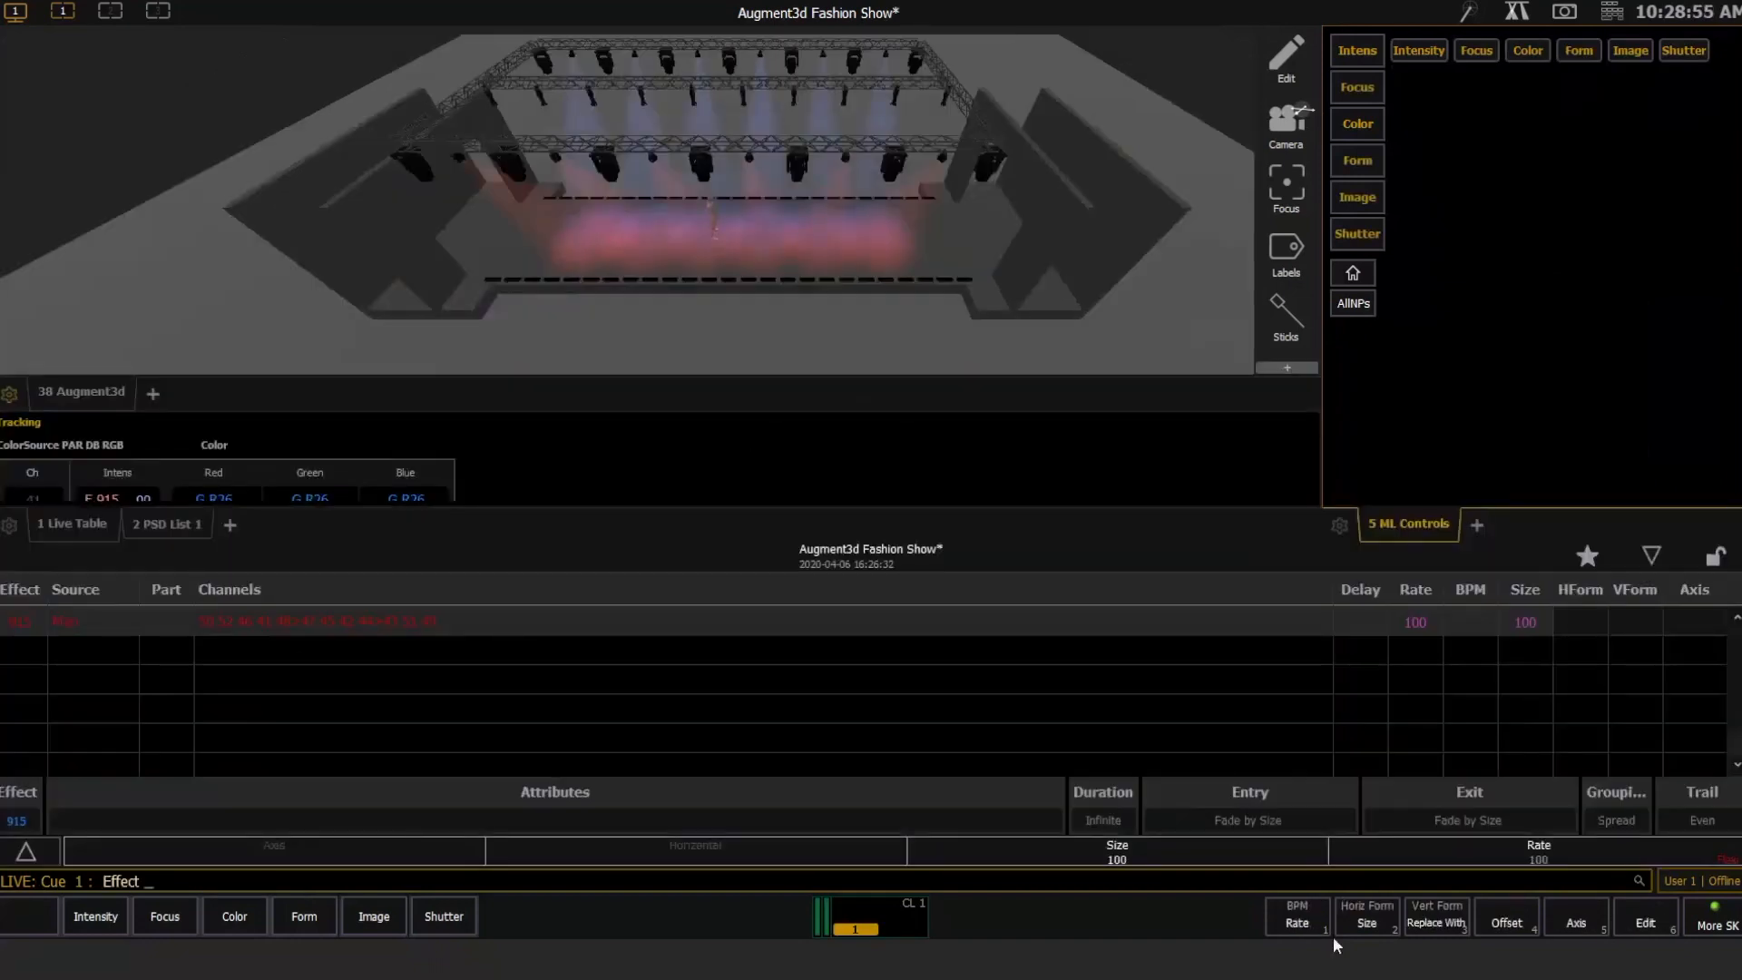
{"action": "left_click", "coordinate": [1294, 923]}
{"action": "type", "text": "400"}
{"action": "left_click", "coordinate": [1391, 918]}
{"action": "type", "text": "400"}
{"action": "key", "text": "Return"}
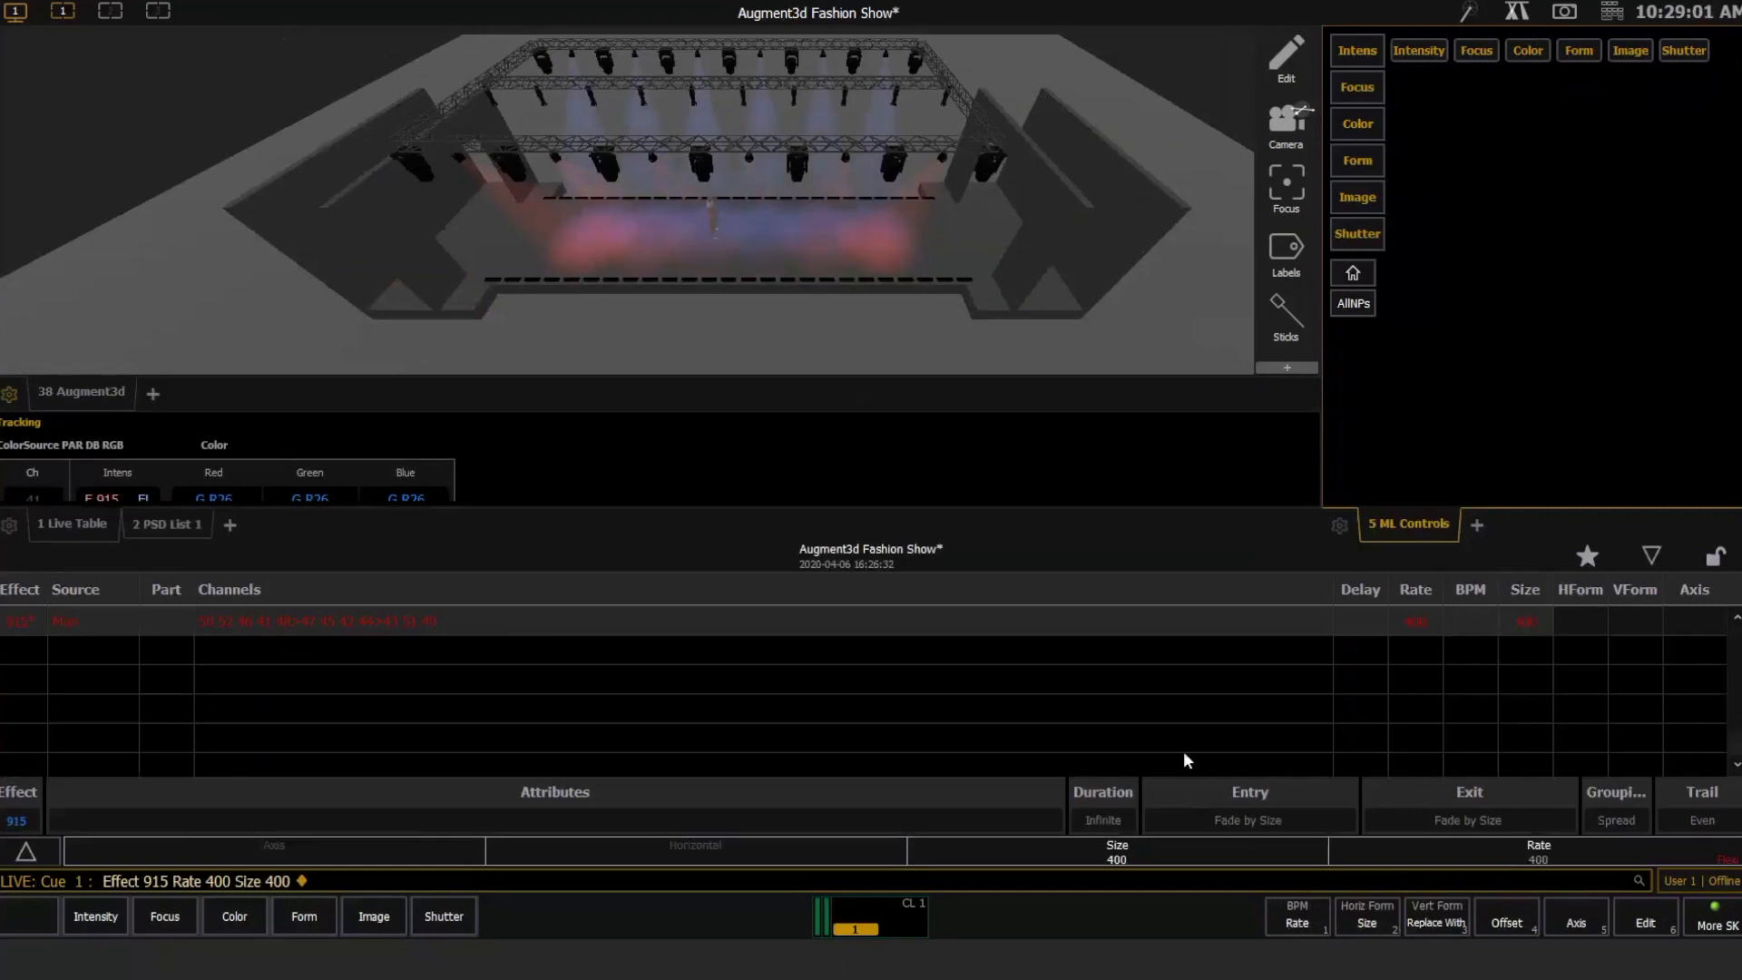
{"action": "key", "text": "Escape"}
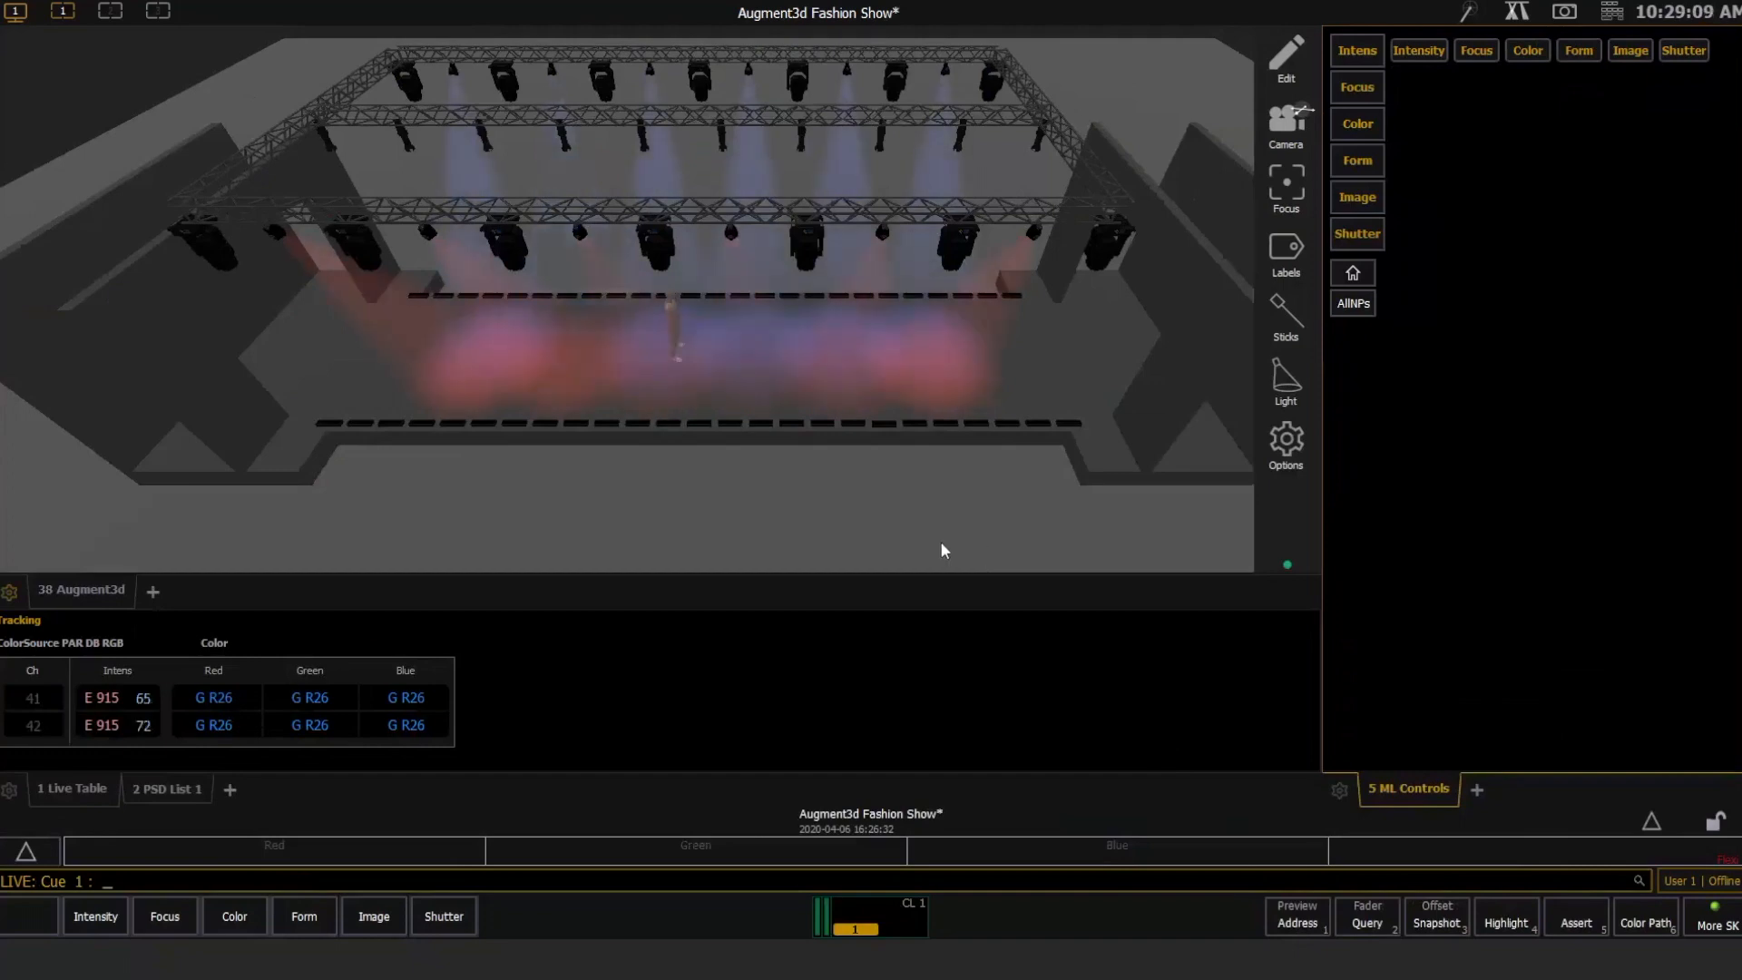
Record the current look with the running effect as Cue 2.
{"action": "key", "text": "r"}
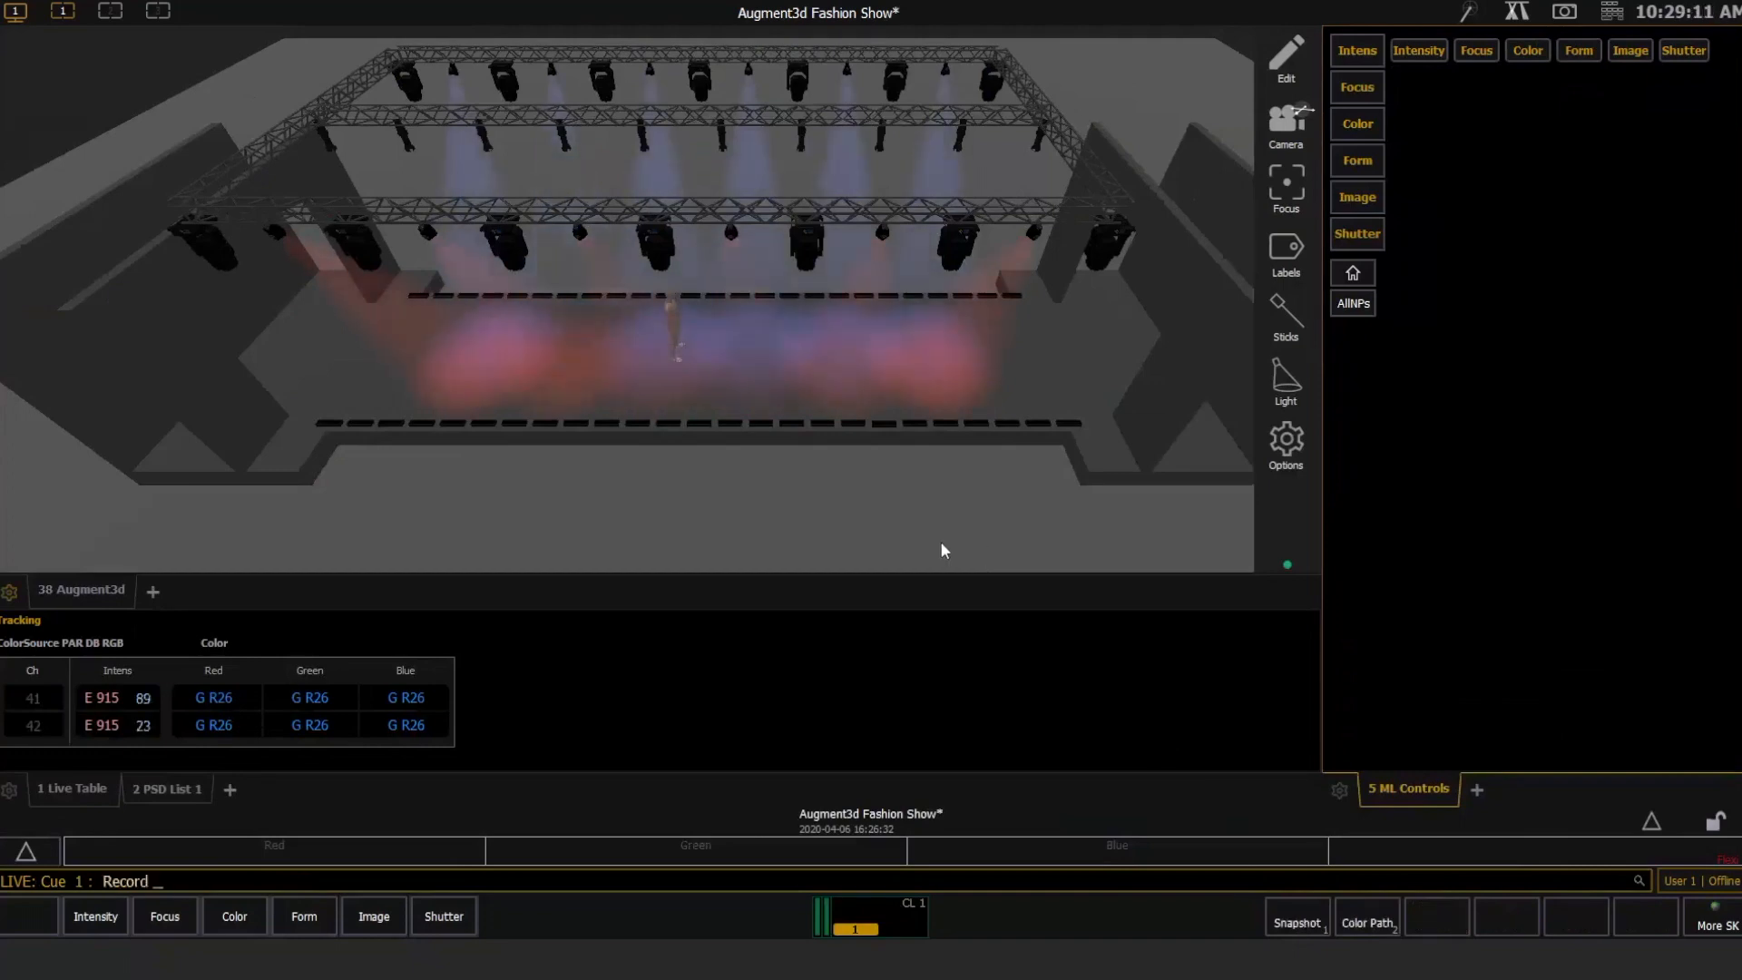
{"action": "type", "text": "q2"}
{"action": "key", "text": "Return"}
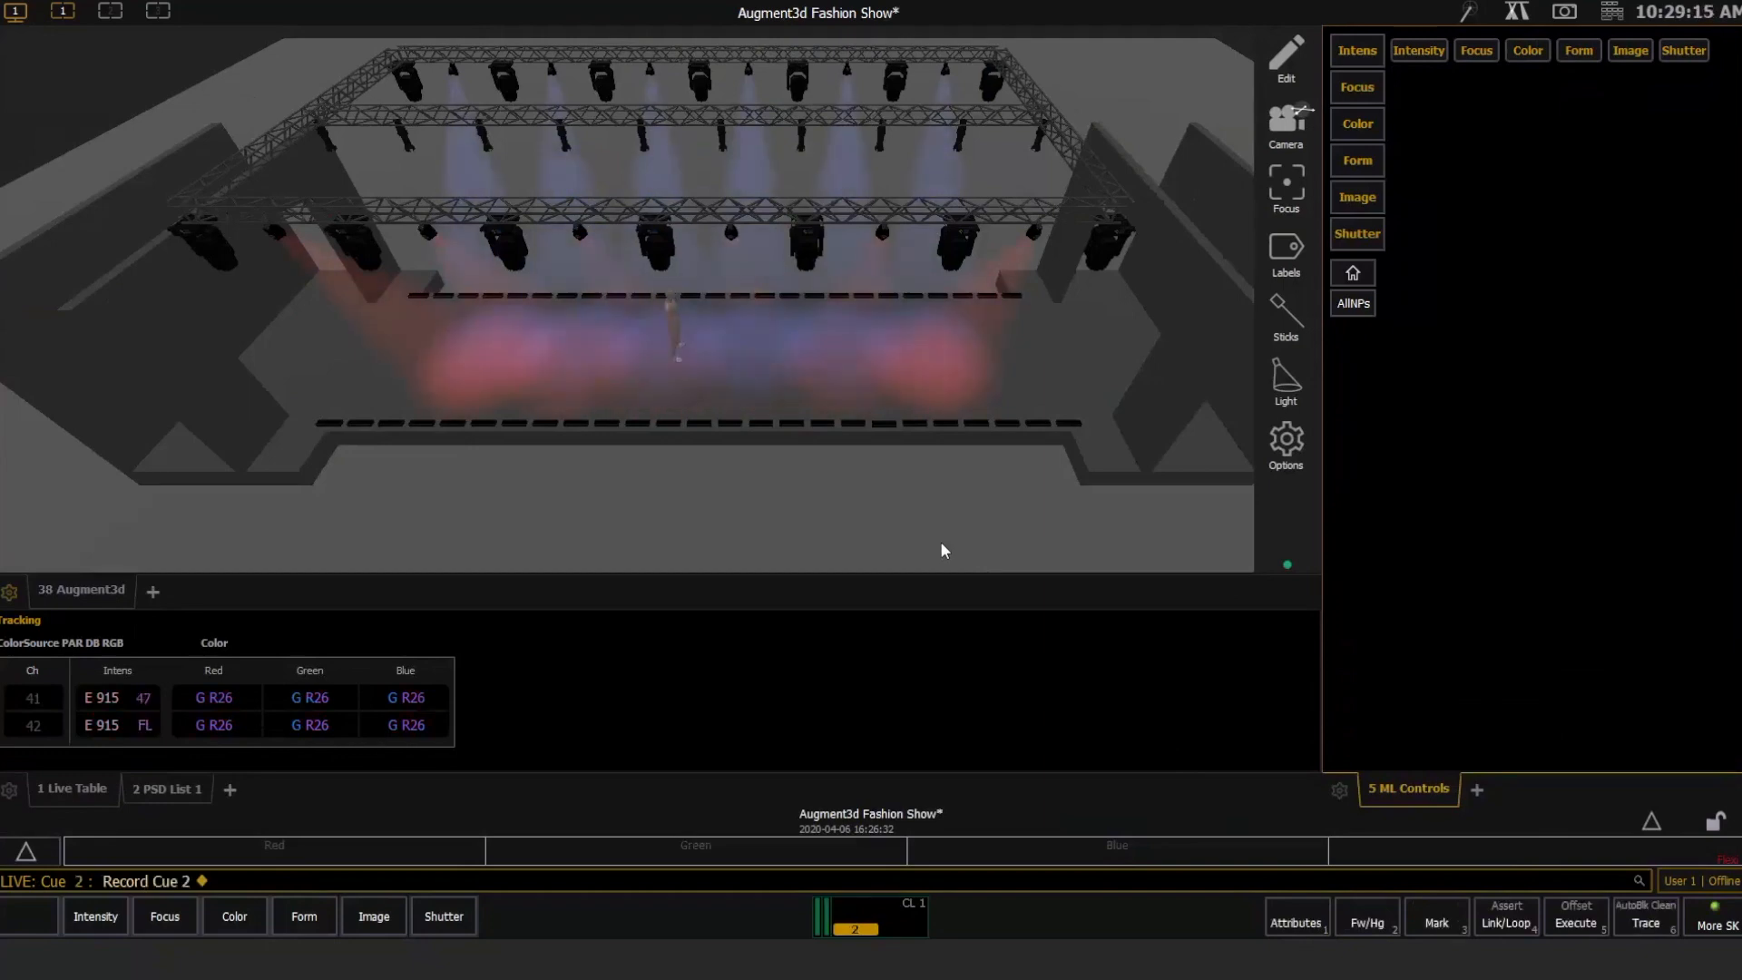
Stop the effect on group 11 and home the group's parameters.
{"action": "type", "text": "g11"}
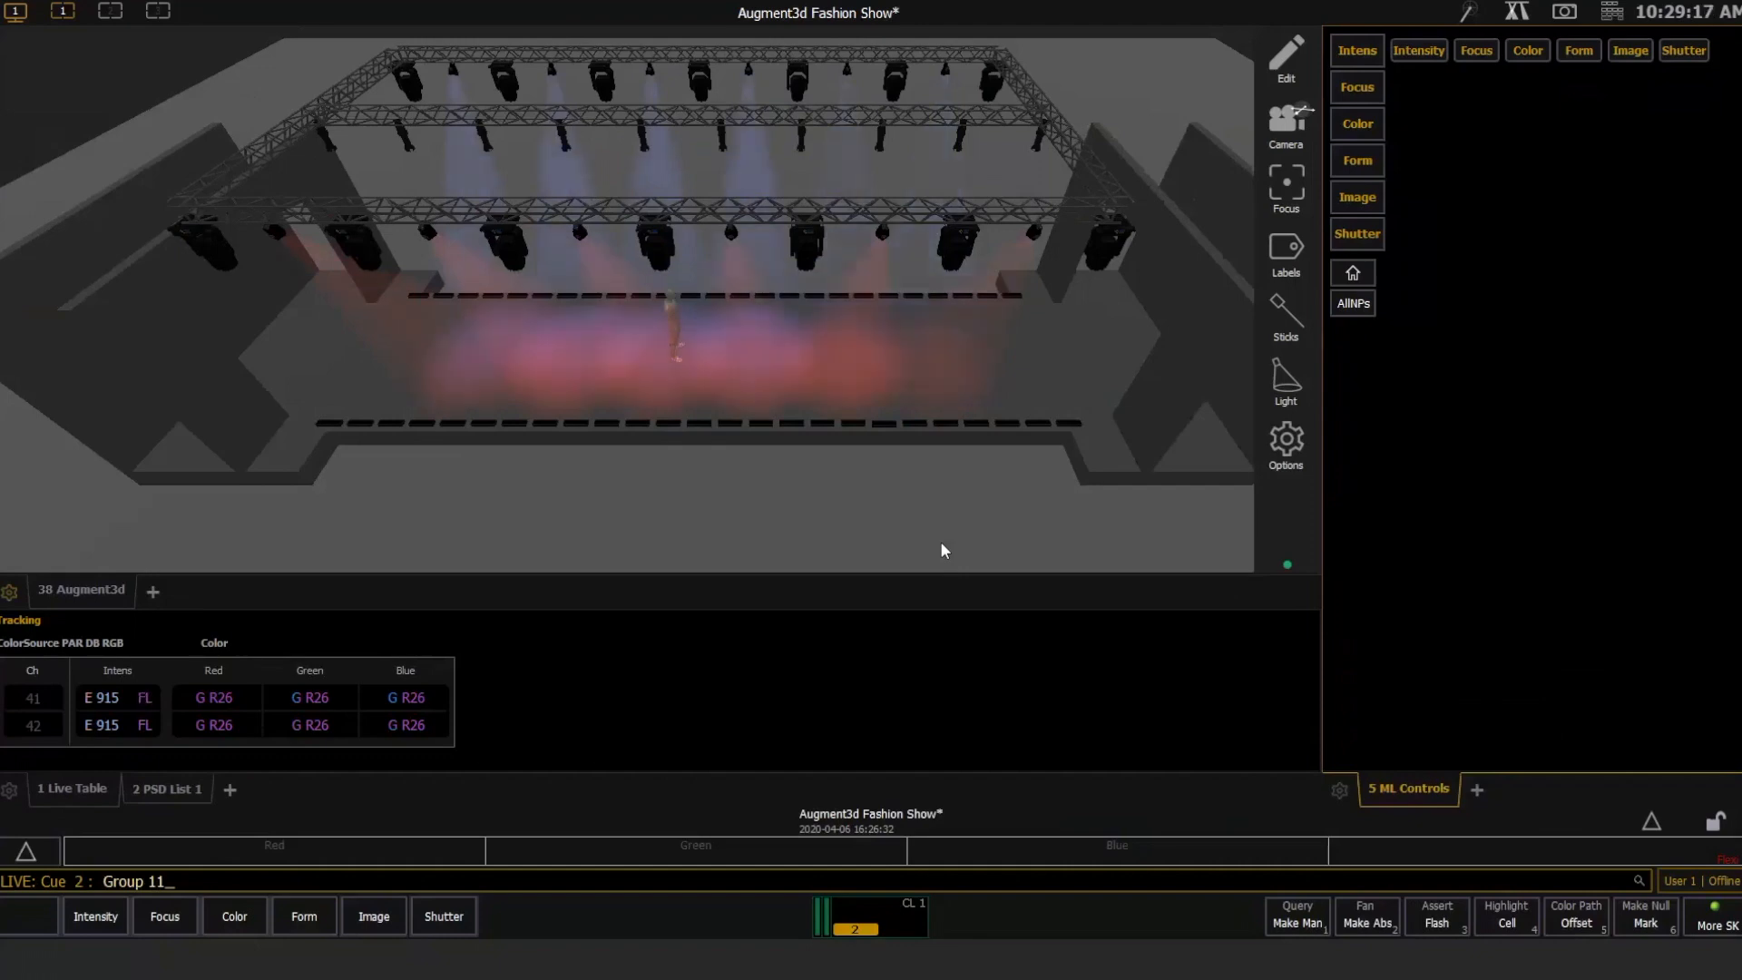
{"action": "type", "text": "ect"}
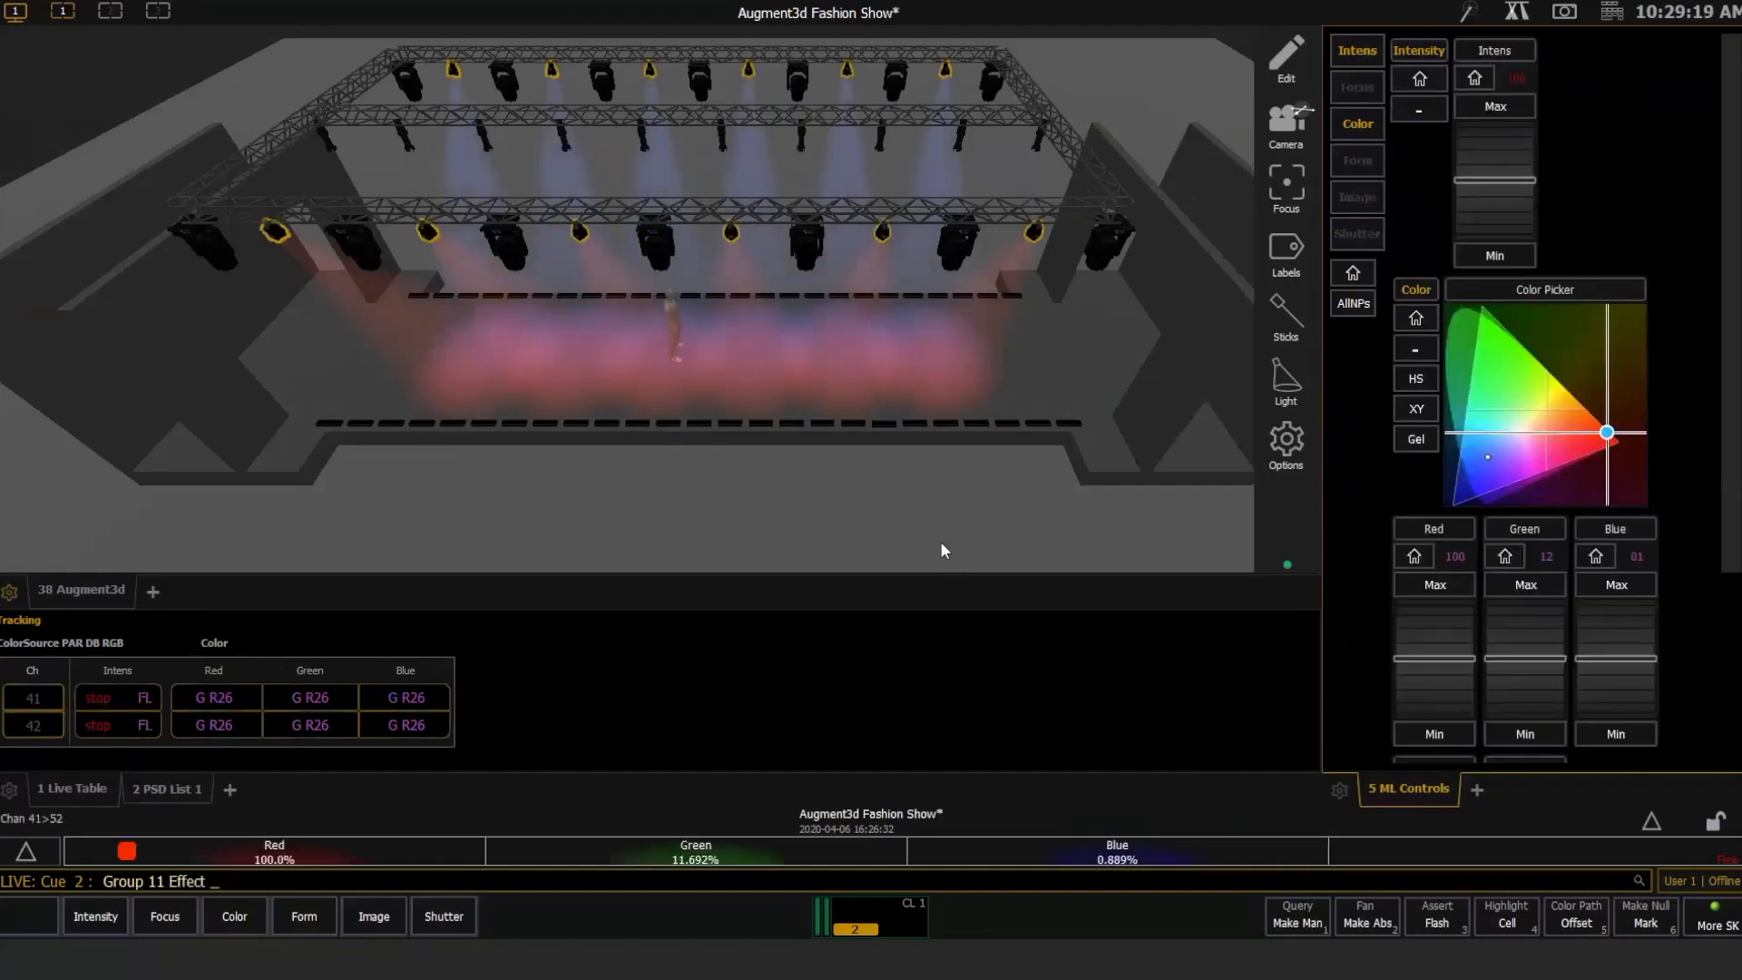
{"action": "key", "text": "Return"}
{"action": "key", "text": "h"}
{"action": "key", "text": "Return"}
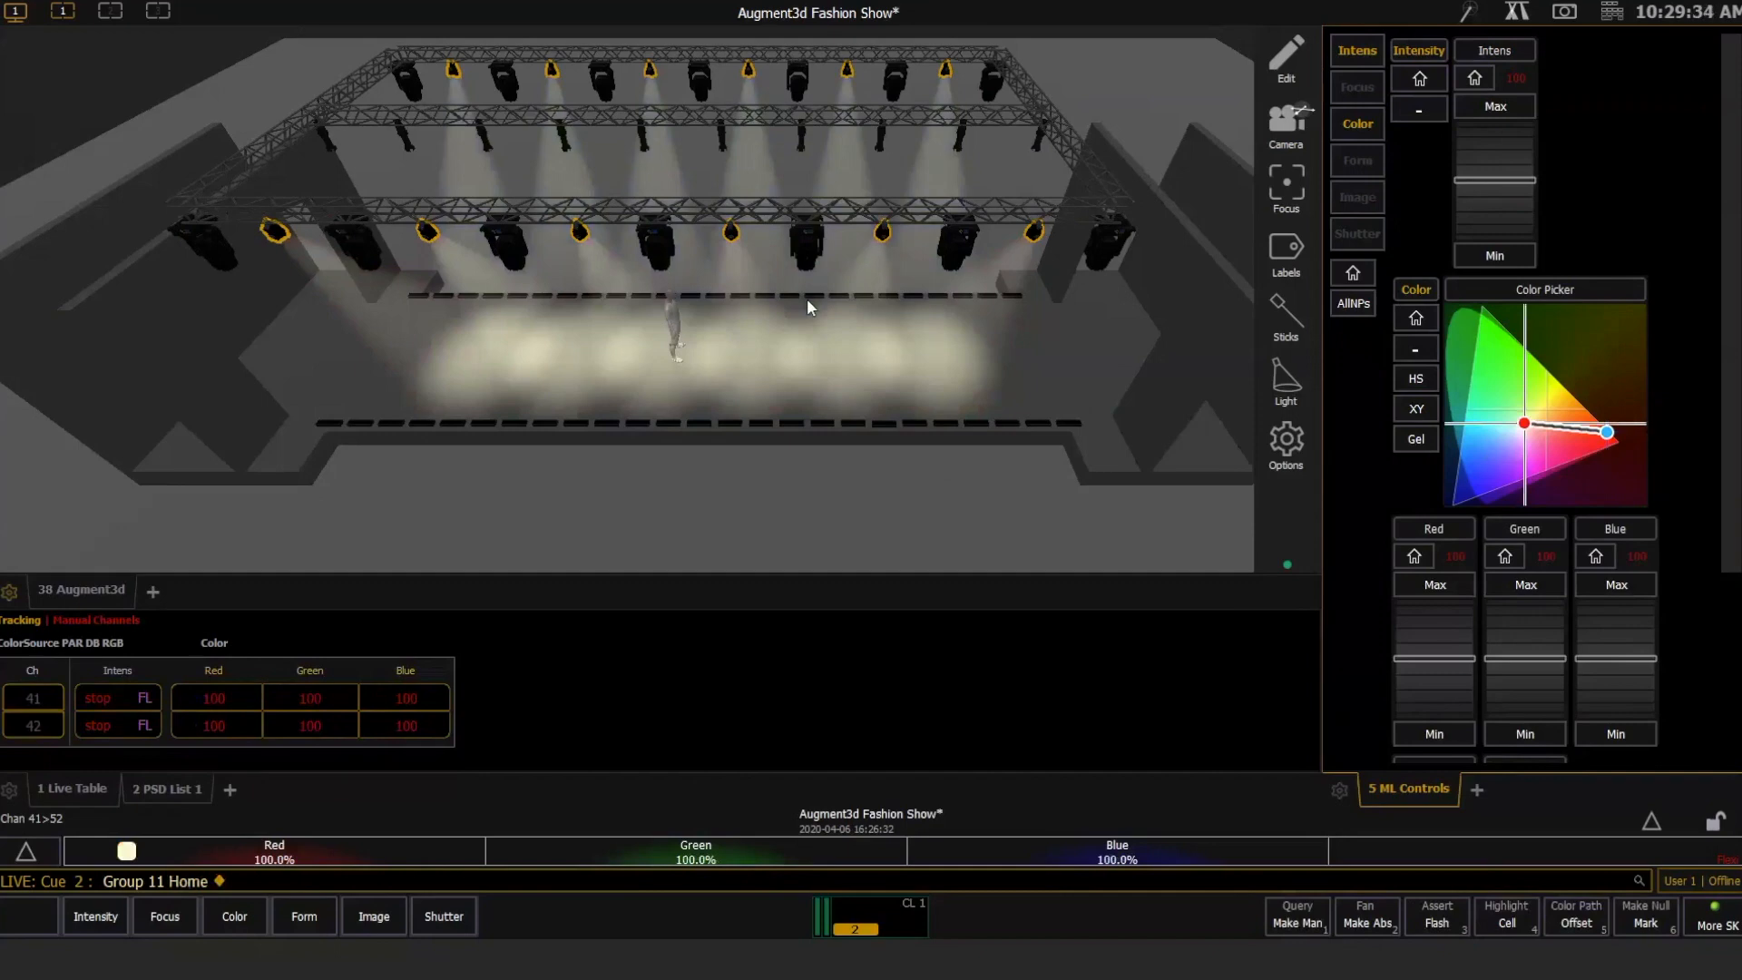
Record the homed group 11 look as Cue 3.
{"action": "key", "text": "r"}
{"action": "key", "text": "q"}
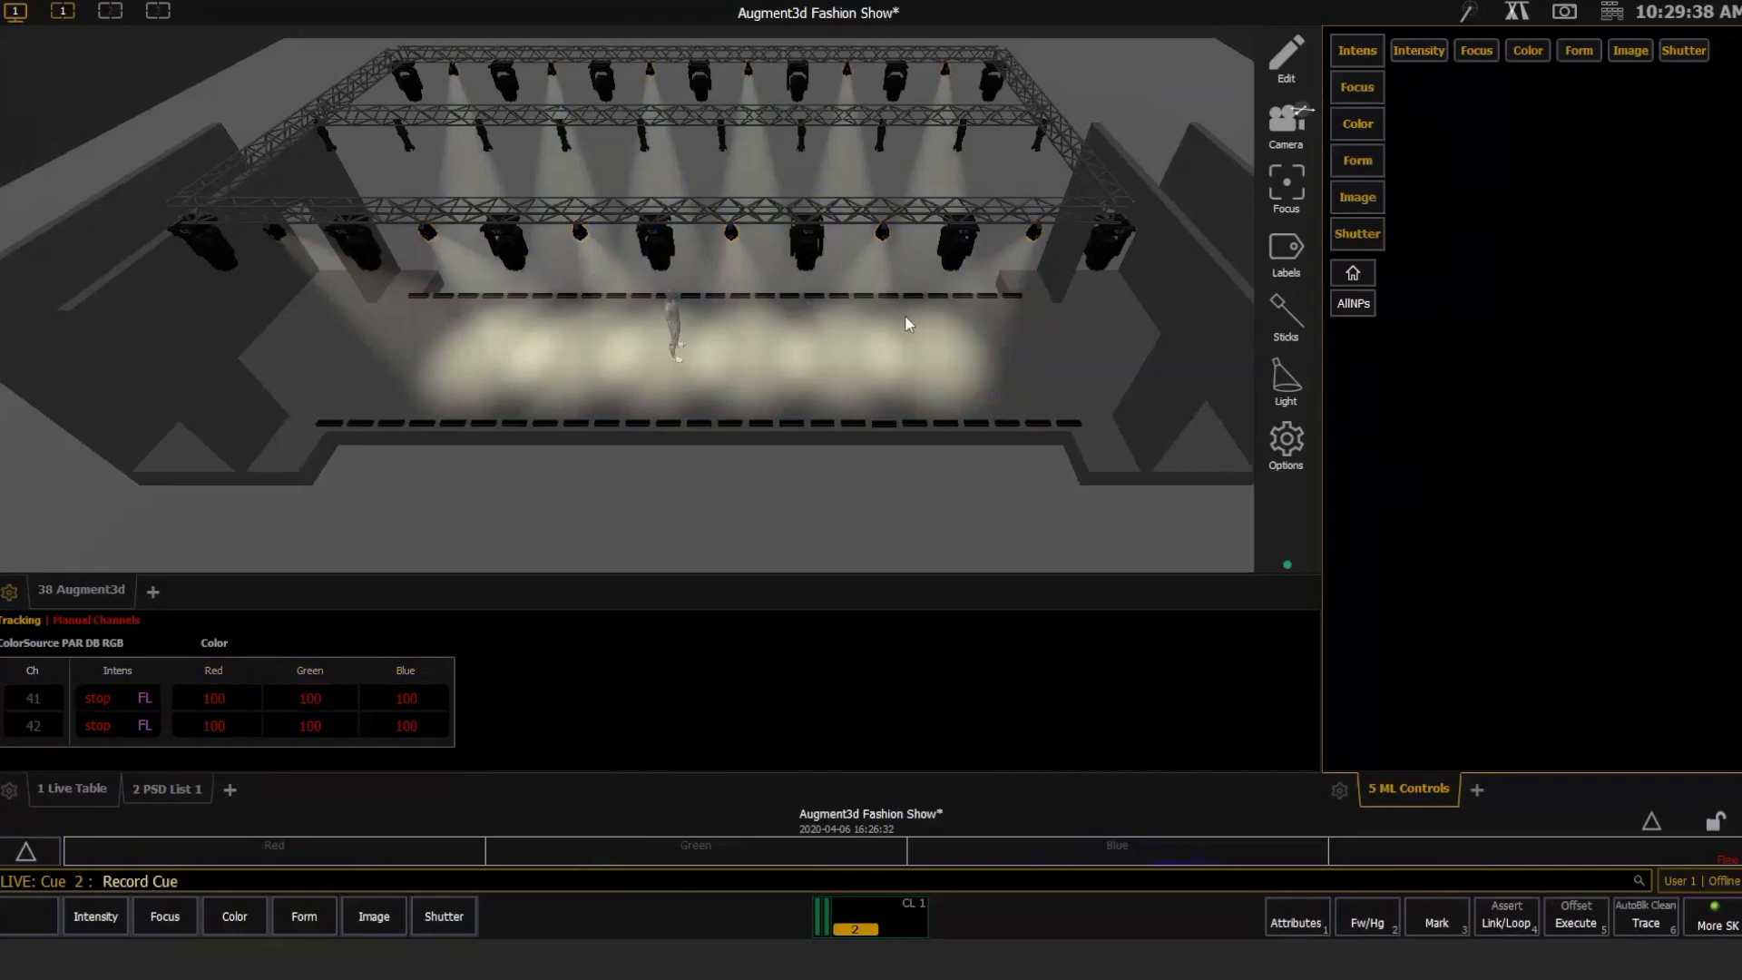
{"action": "type", "text": "3"}
{"action": "key", "text": "Return"}
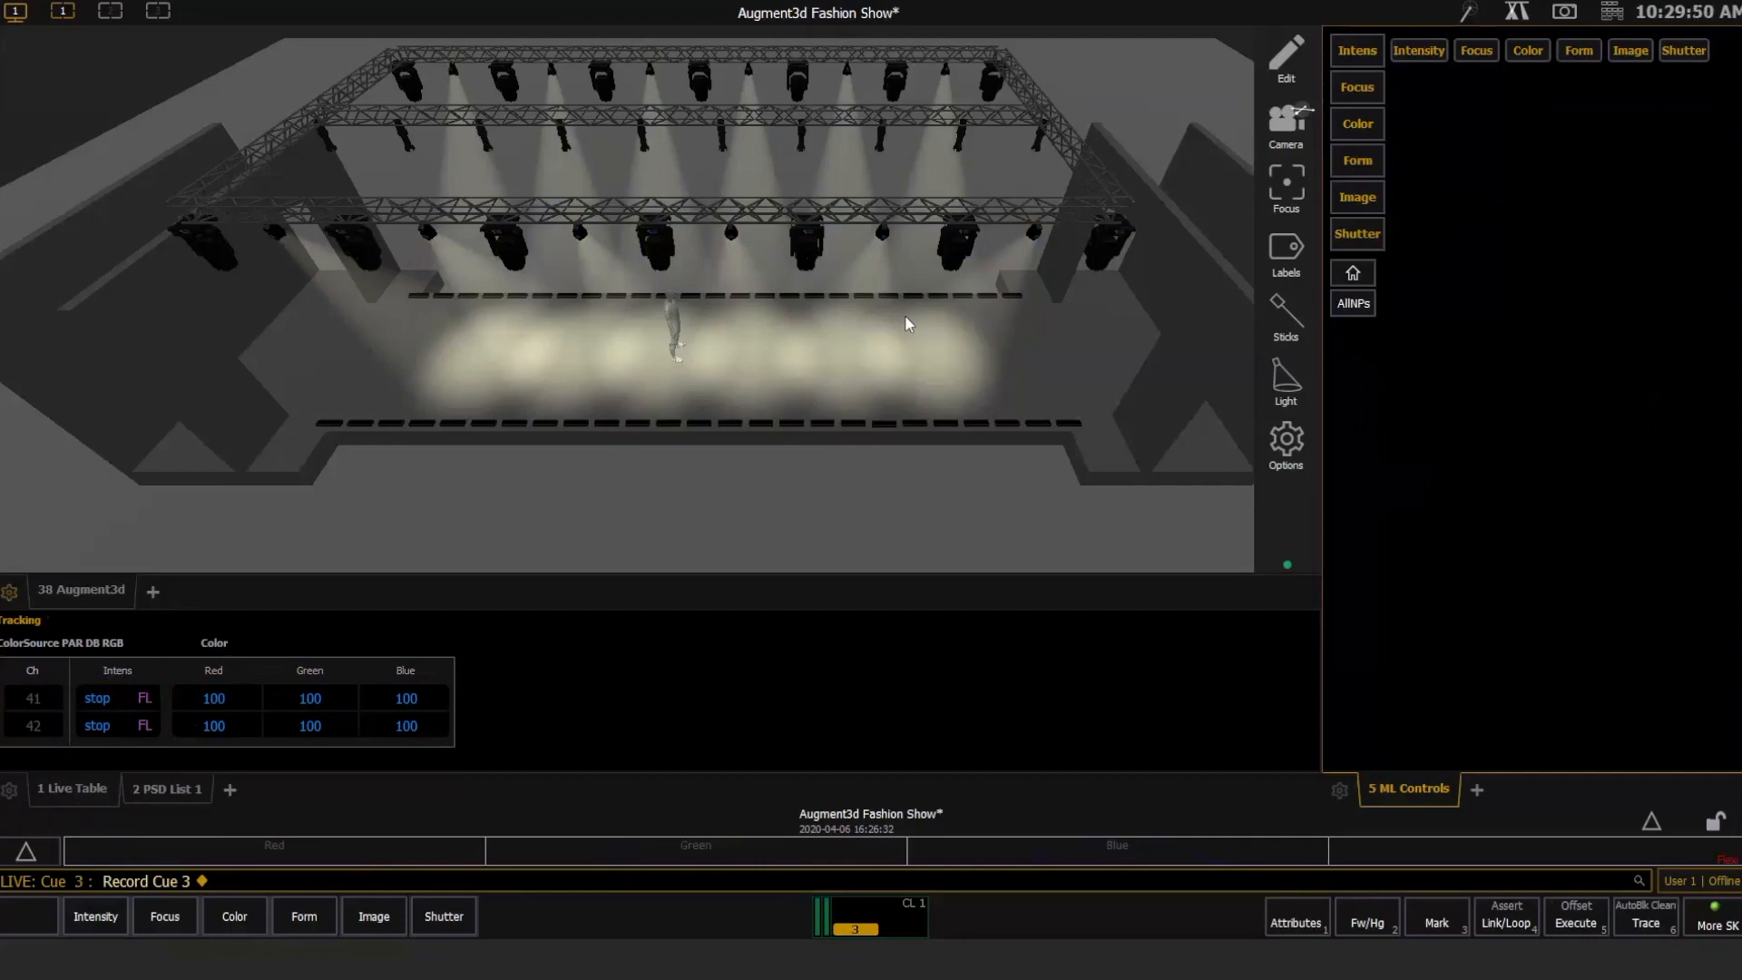
In Blind, browse the recorded cues and set group 11 in Cue 2 to gel color 3/200, and return to Live.
{"action": "key", "text": "F2"}
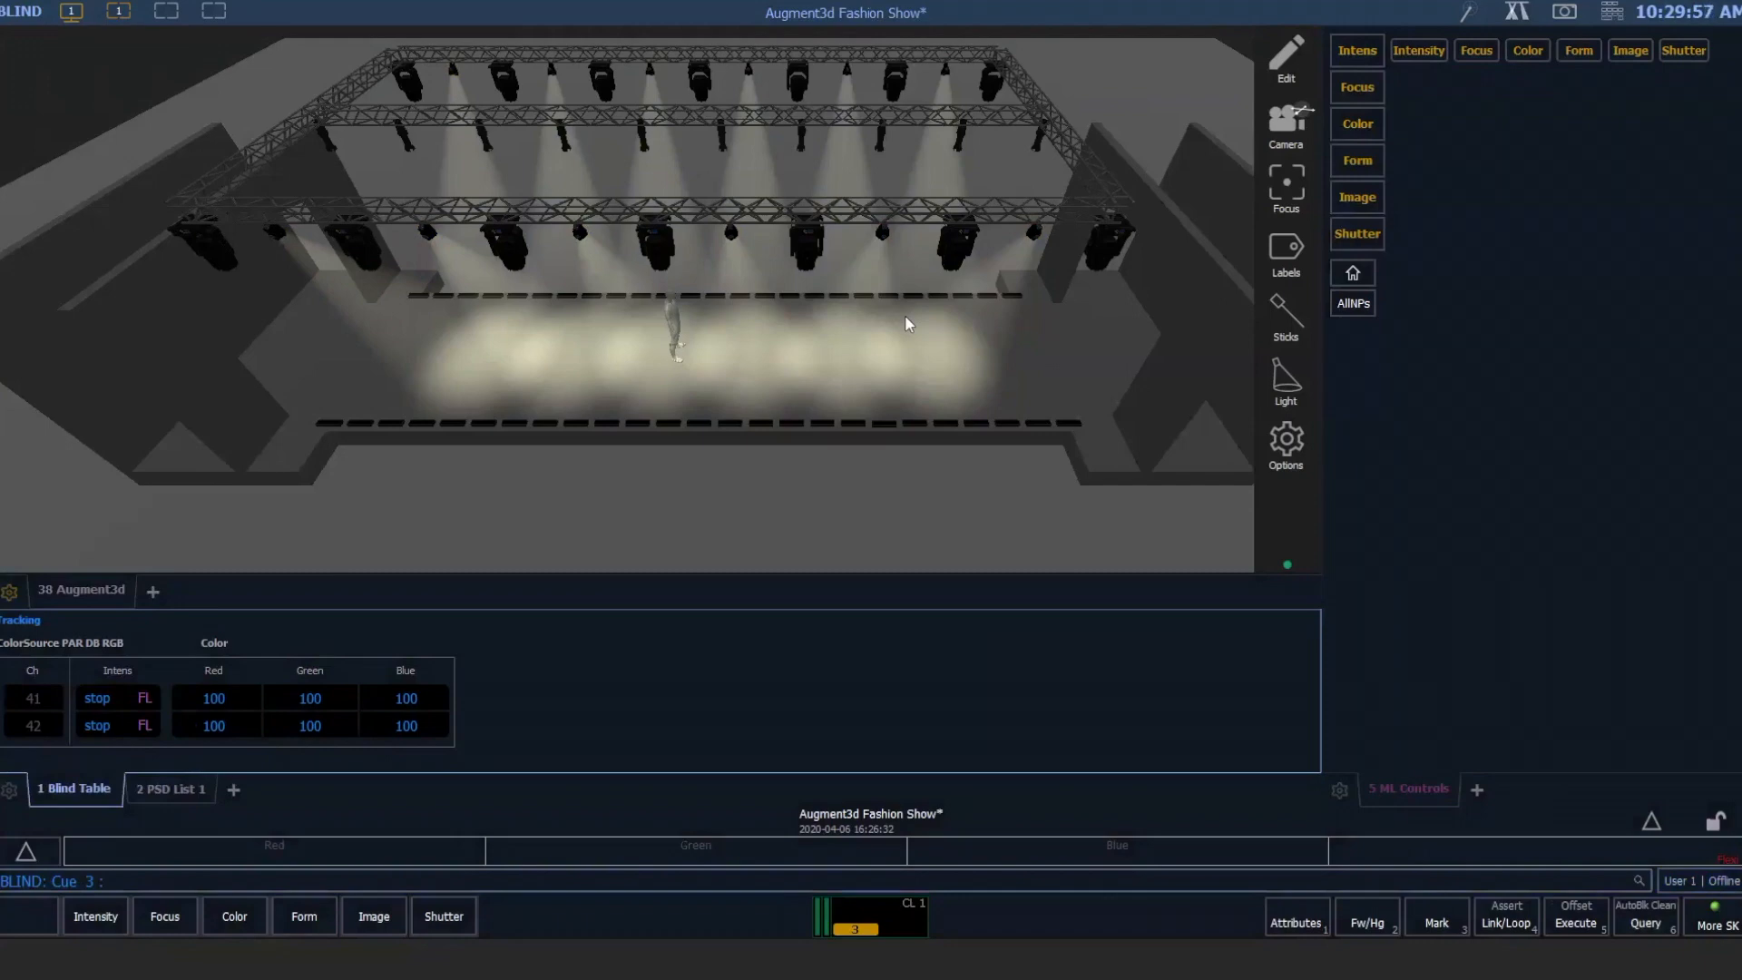
{"action": "key", "text": "Page_Up"}
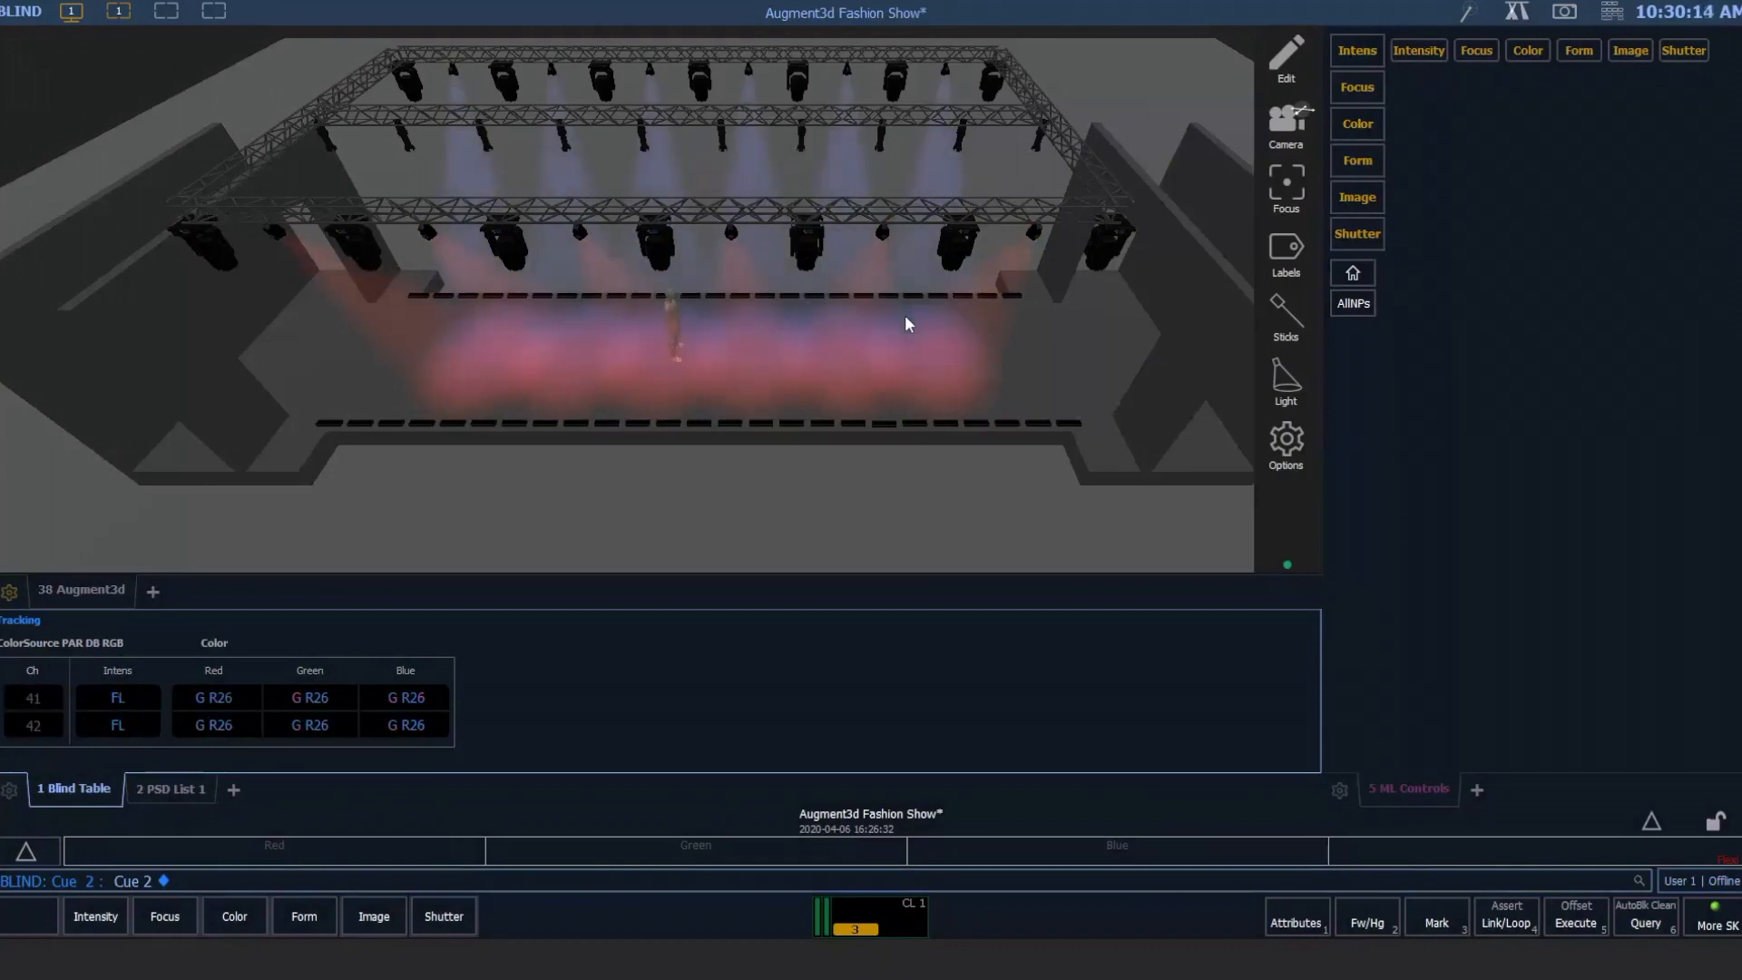
{"action": "key", "text": "Page_Up"}
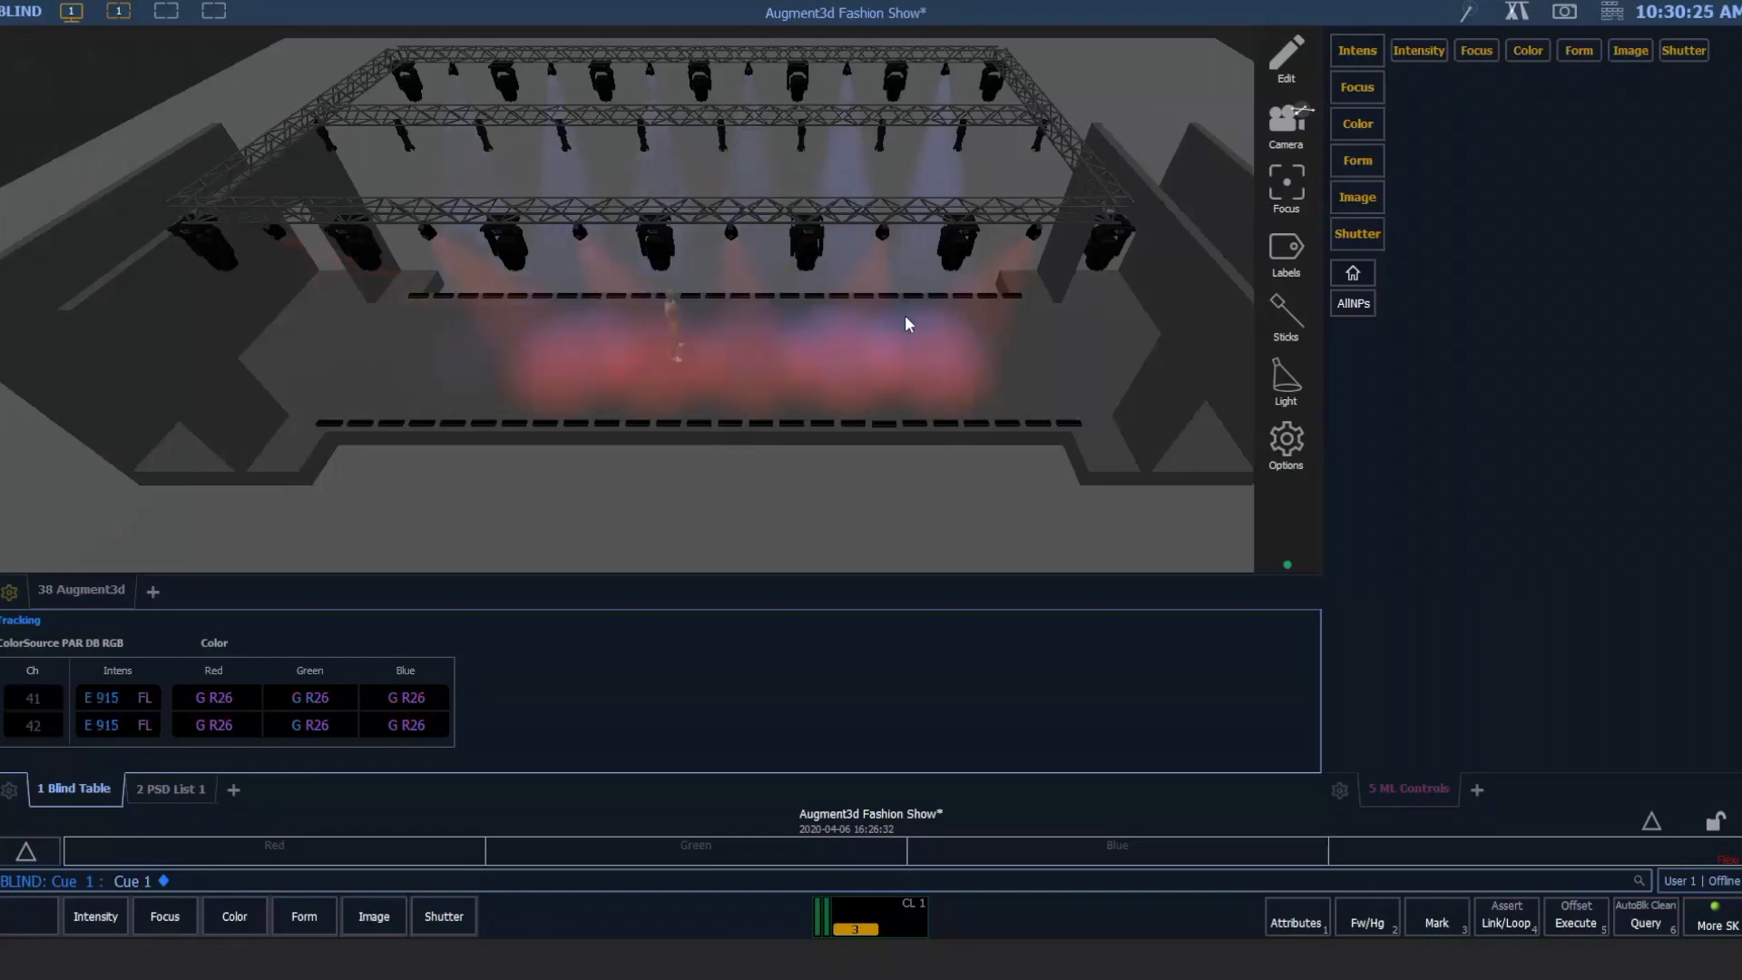
{"action": "key", "text": "Page_Down"}
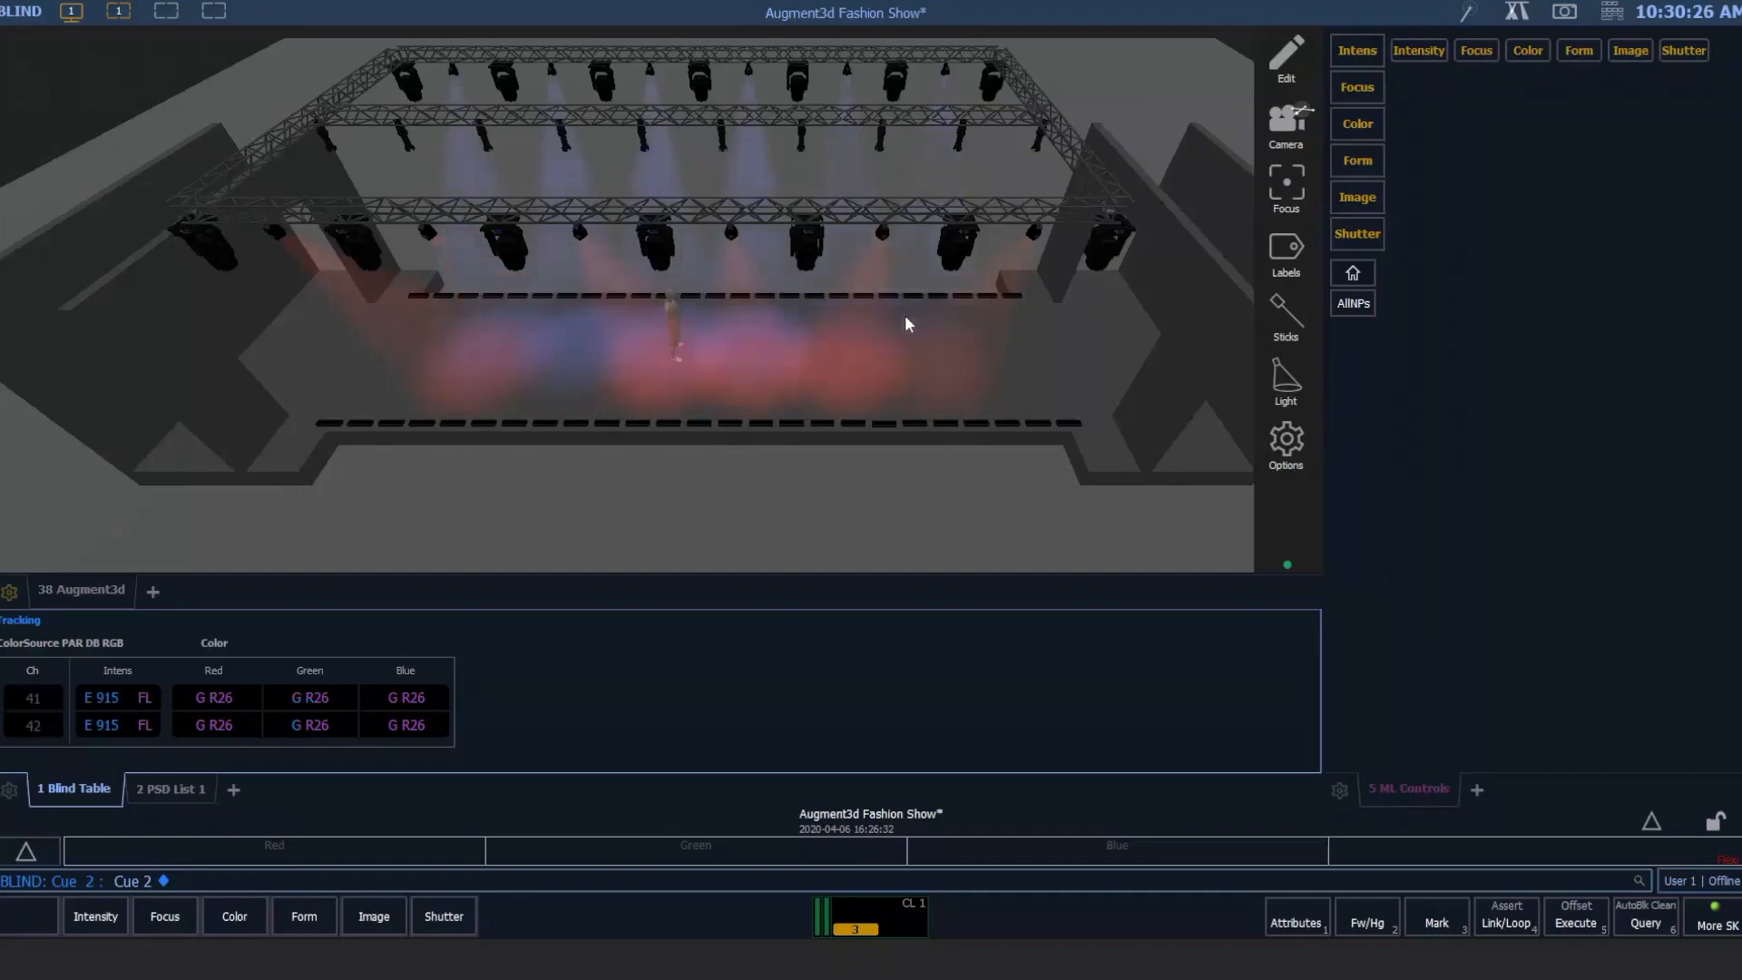
{"action": "key", "text": "g"}
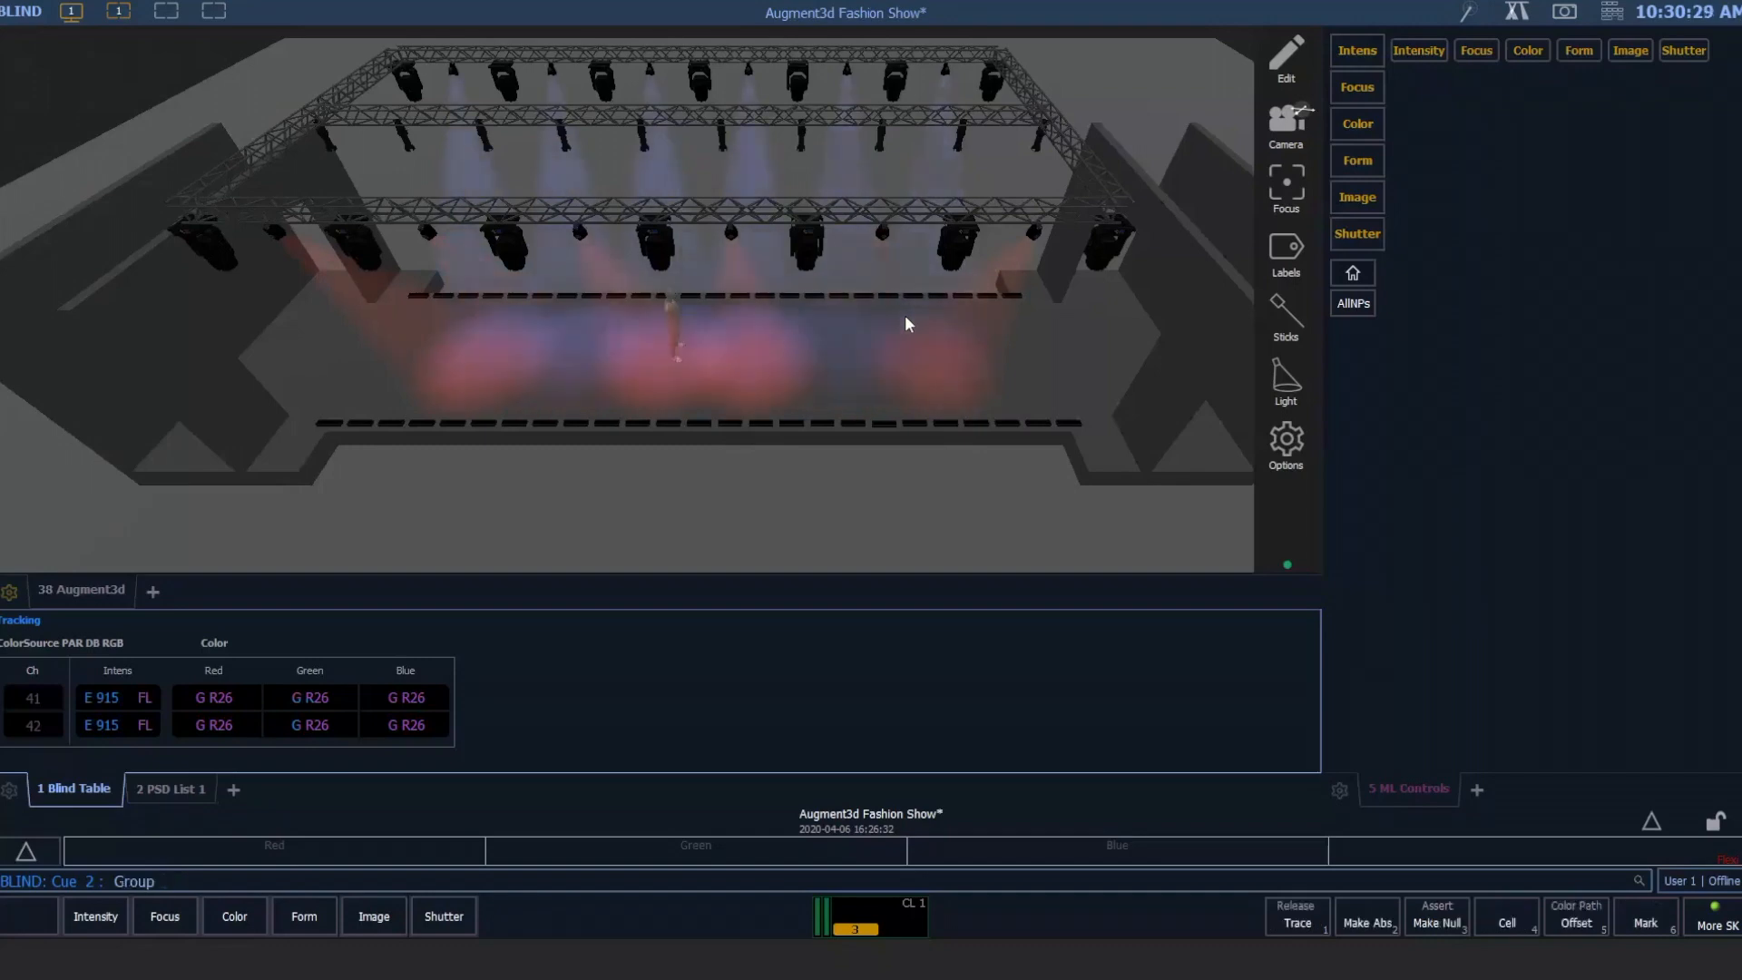
{"action": "key", "text": "1"}
{"action": "key", "text": "1"}
{"action": "type", "text": "a"}
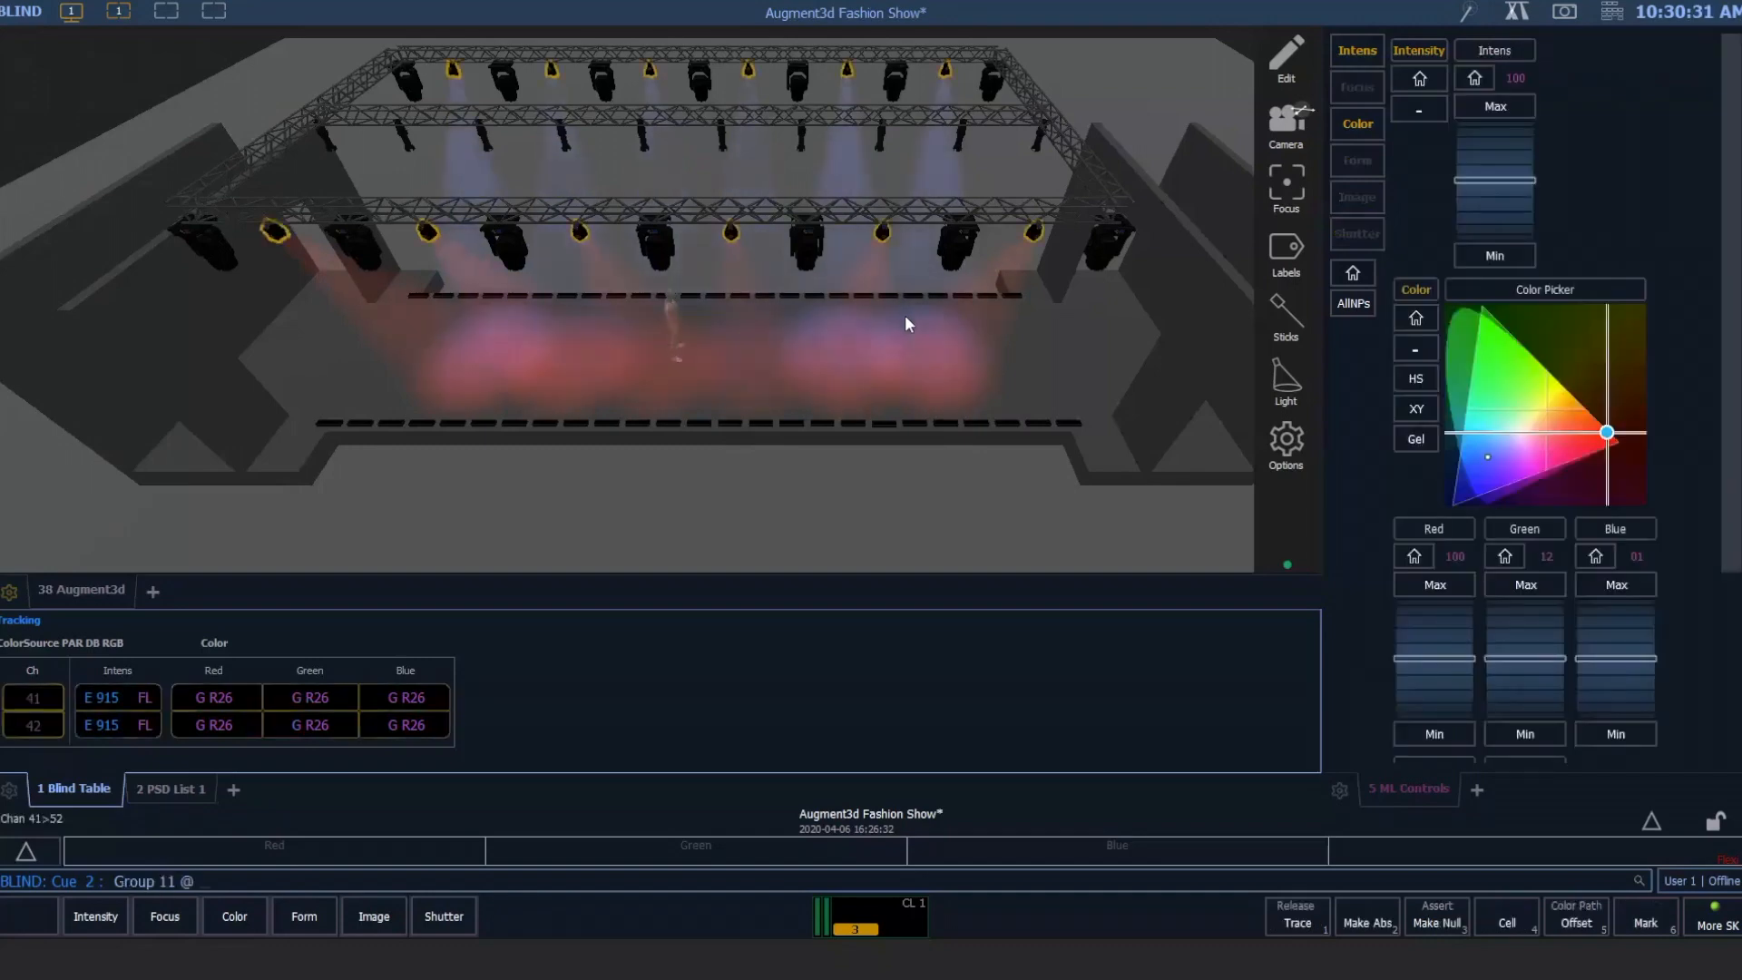
{"action": "type", "text": "3/20"}
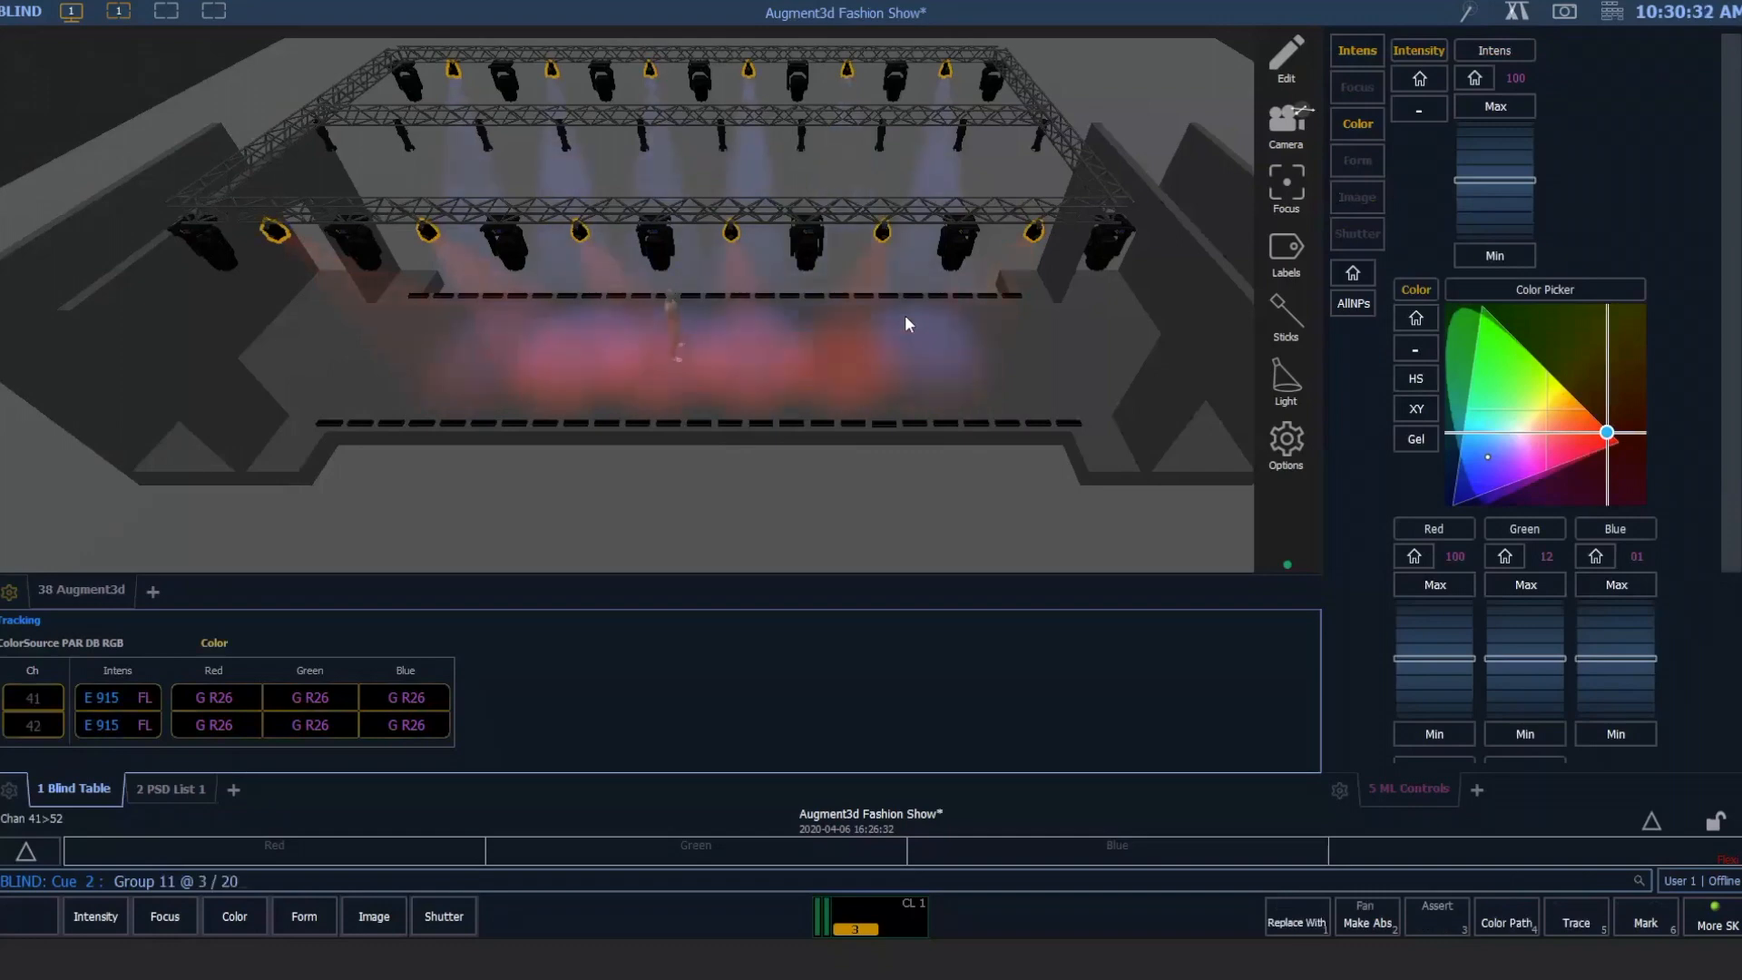
{"action": "type", "text": "0"}
{"action": "key", "text": "Return"}
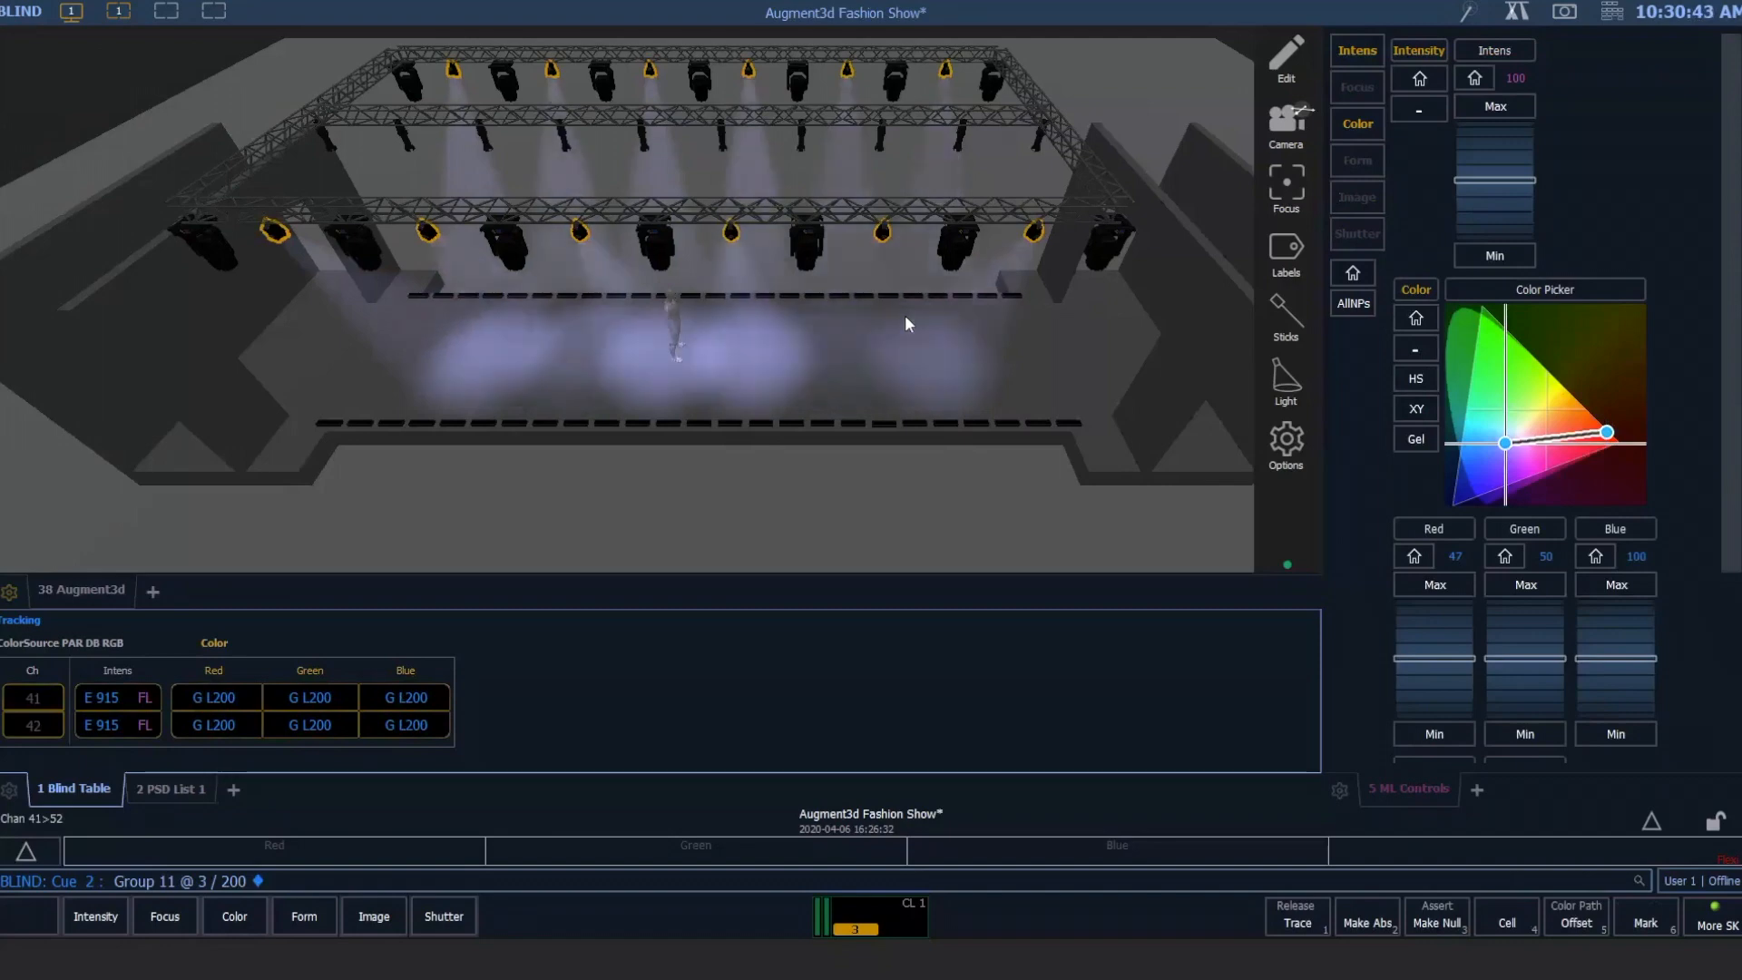
{"action": "key", "text": "F1"}
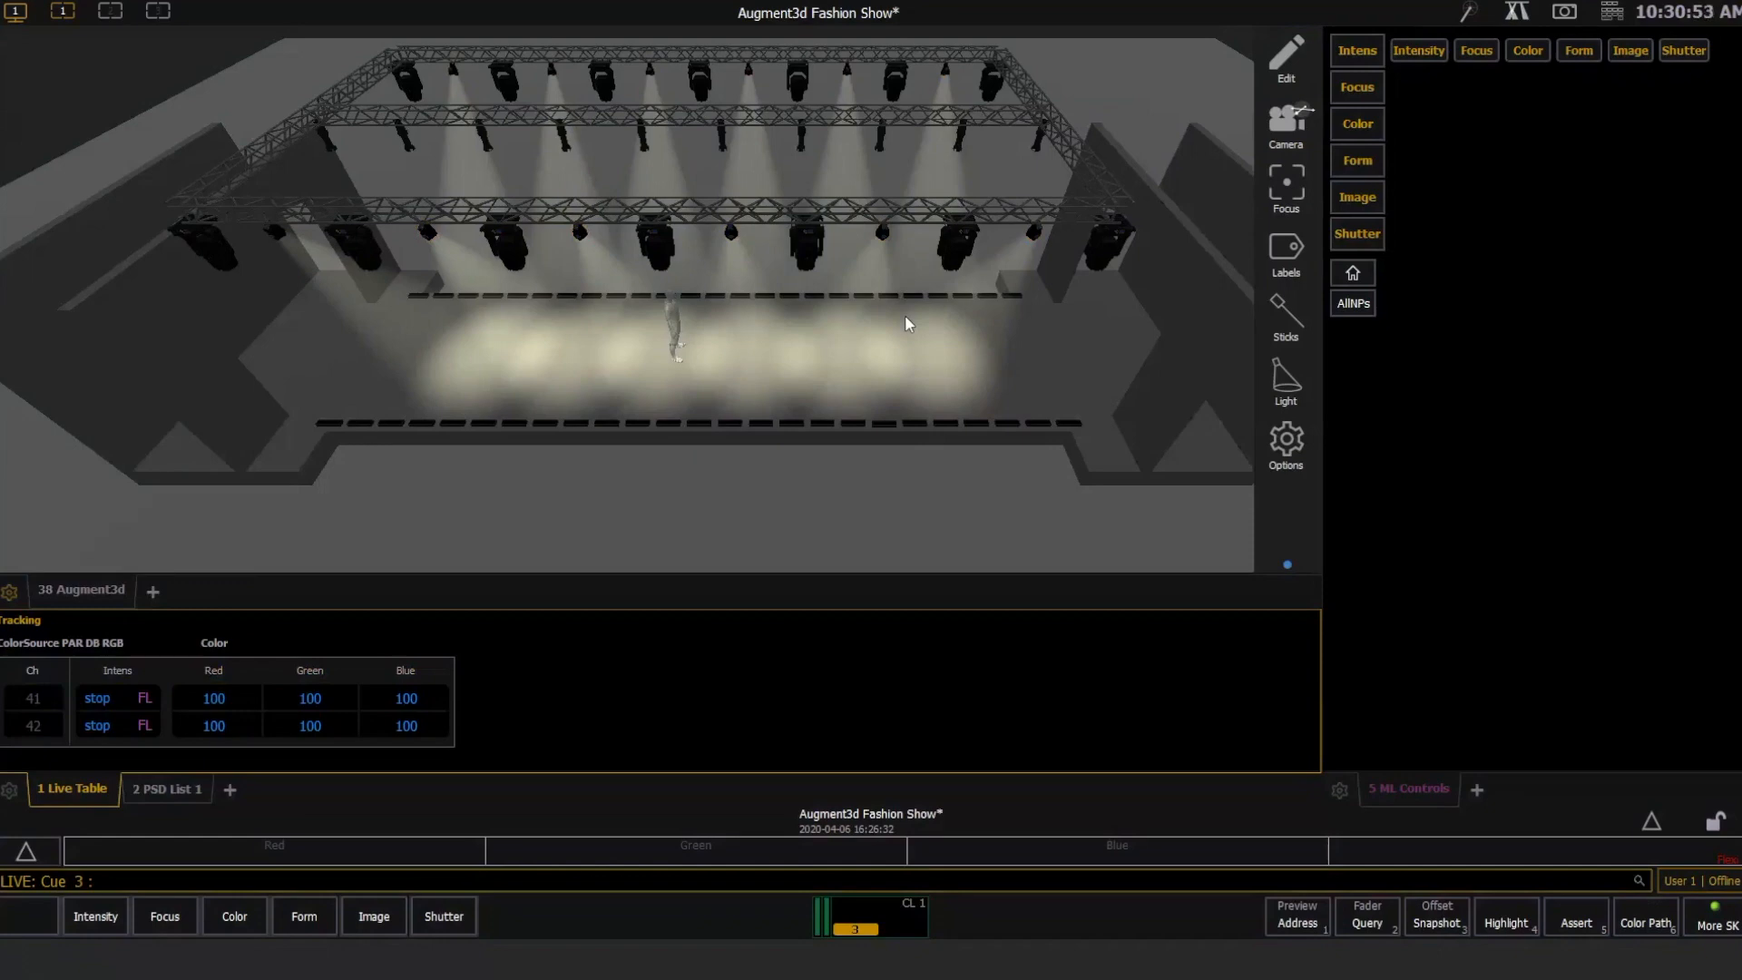
Step the live playback back to Cue 2, and send the cue list to Cue Out.
{"action": "key", "text": "ctrl+alt+space"}
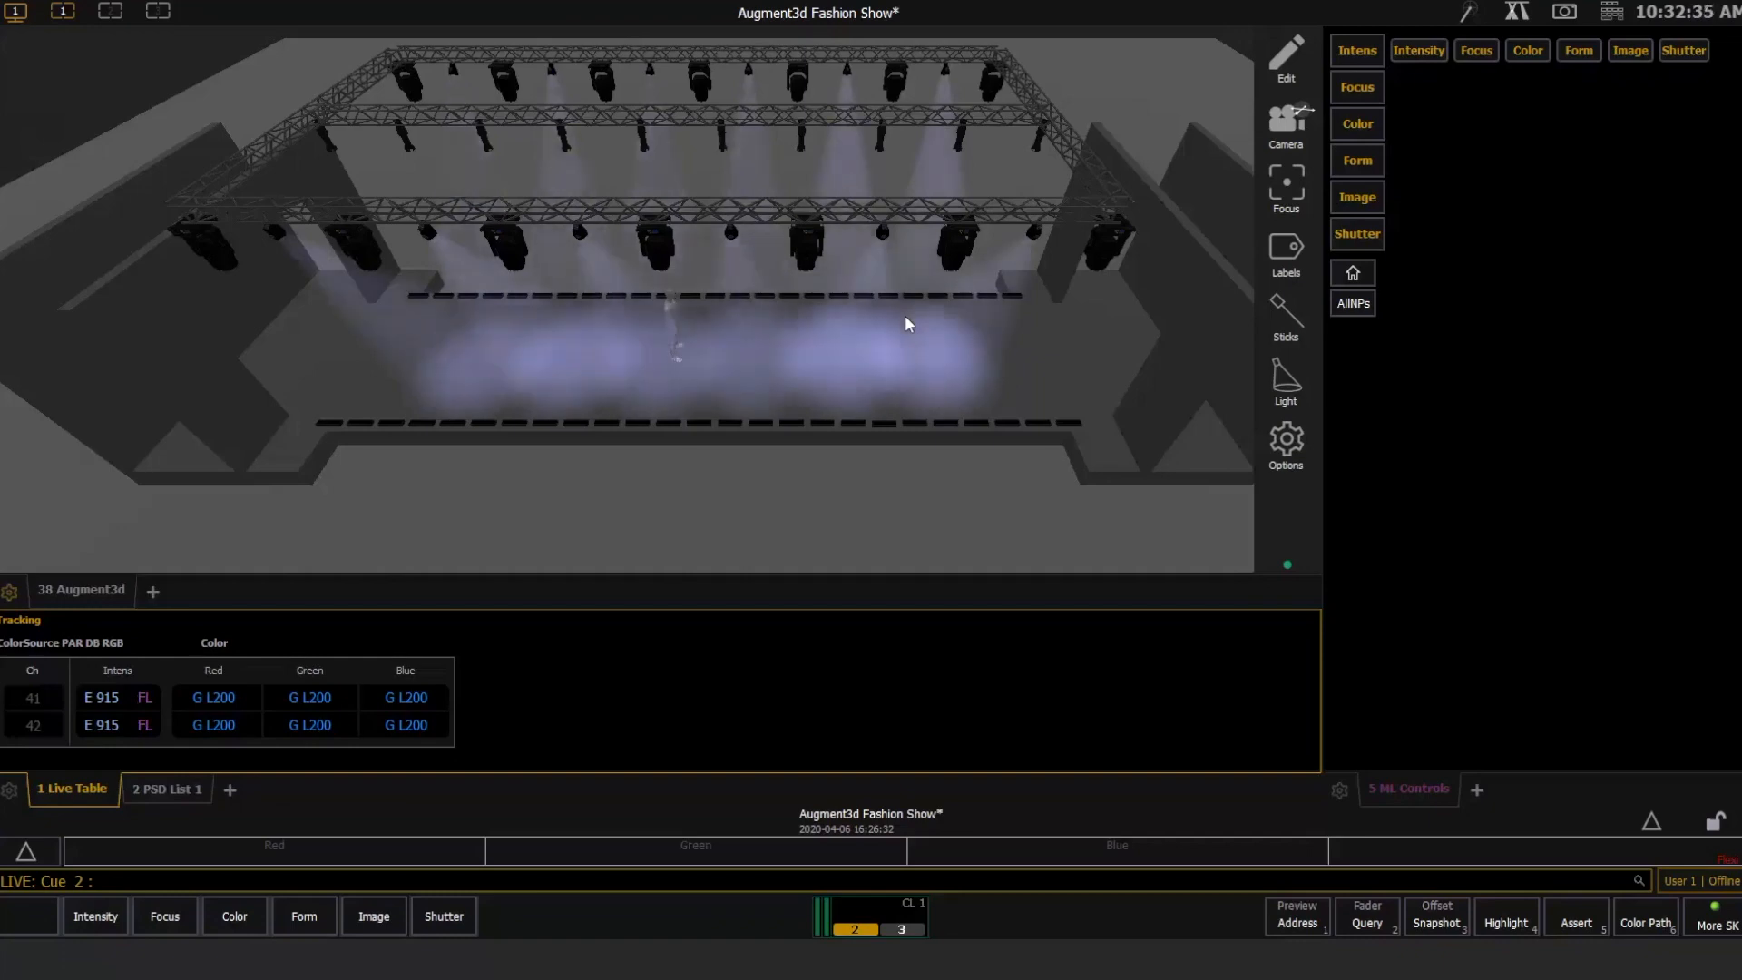
{"action": "key", "text": "j"}
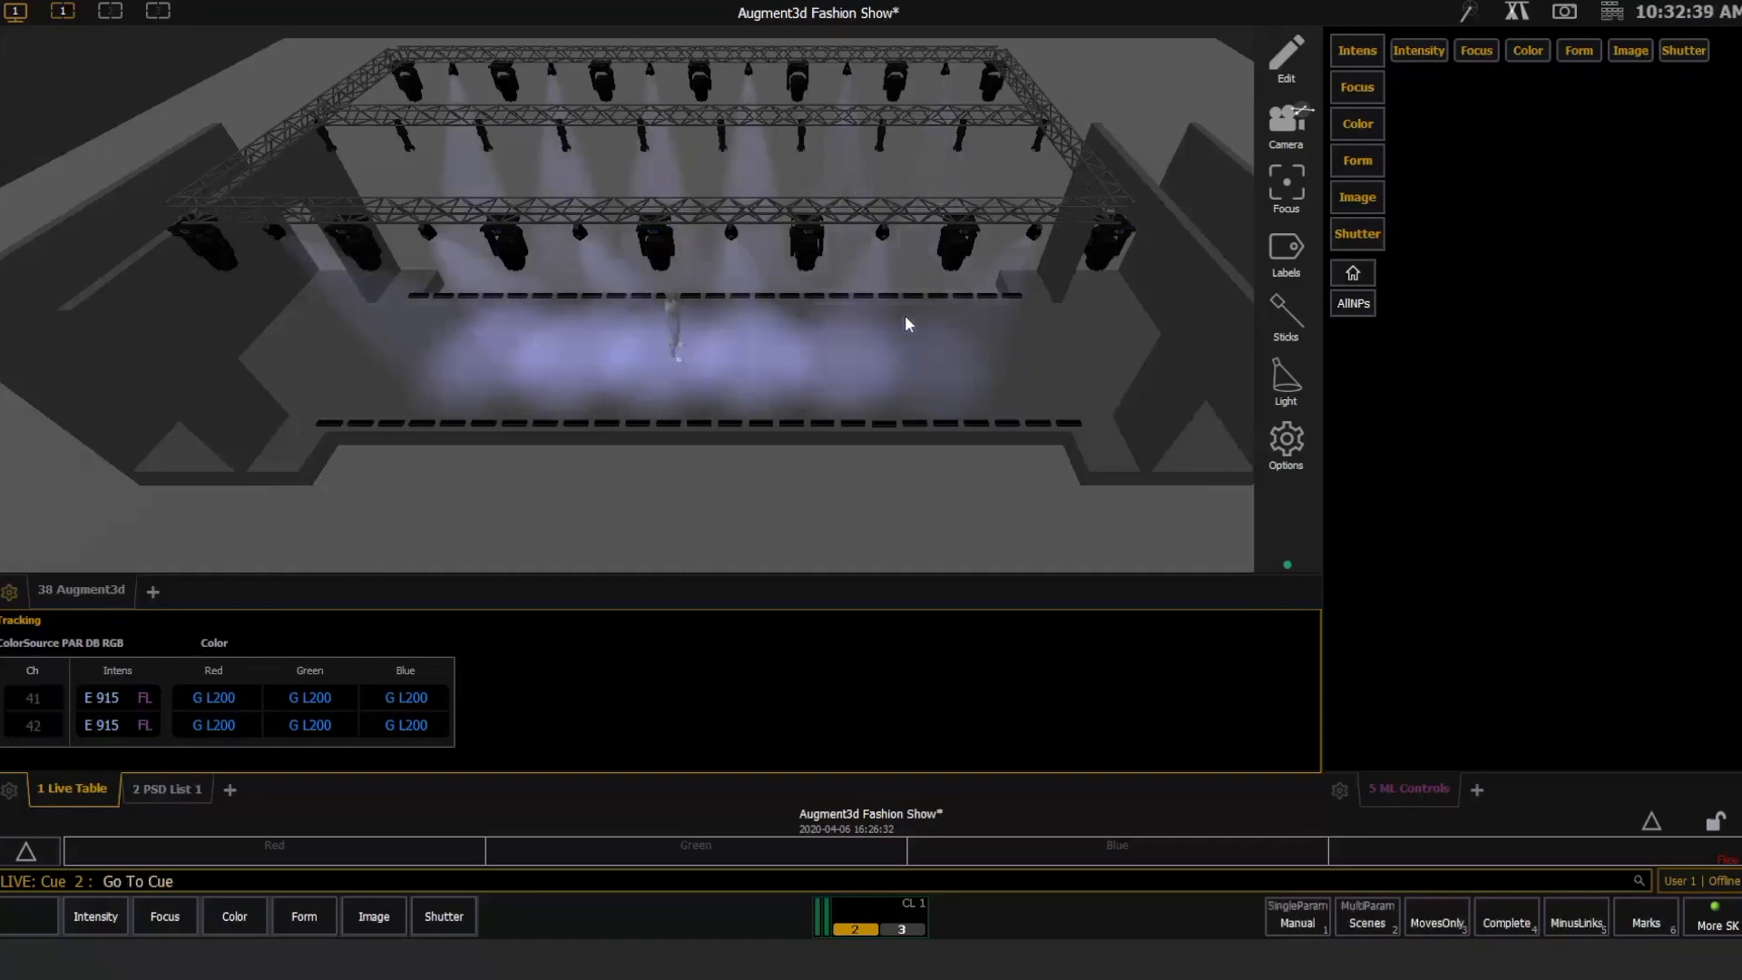
{"action": "key", "text": "o"}
{"action": "key", "text": "Return"}
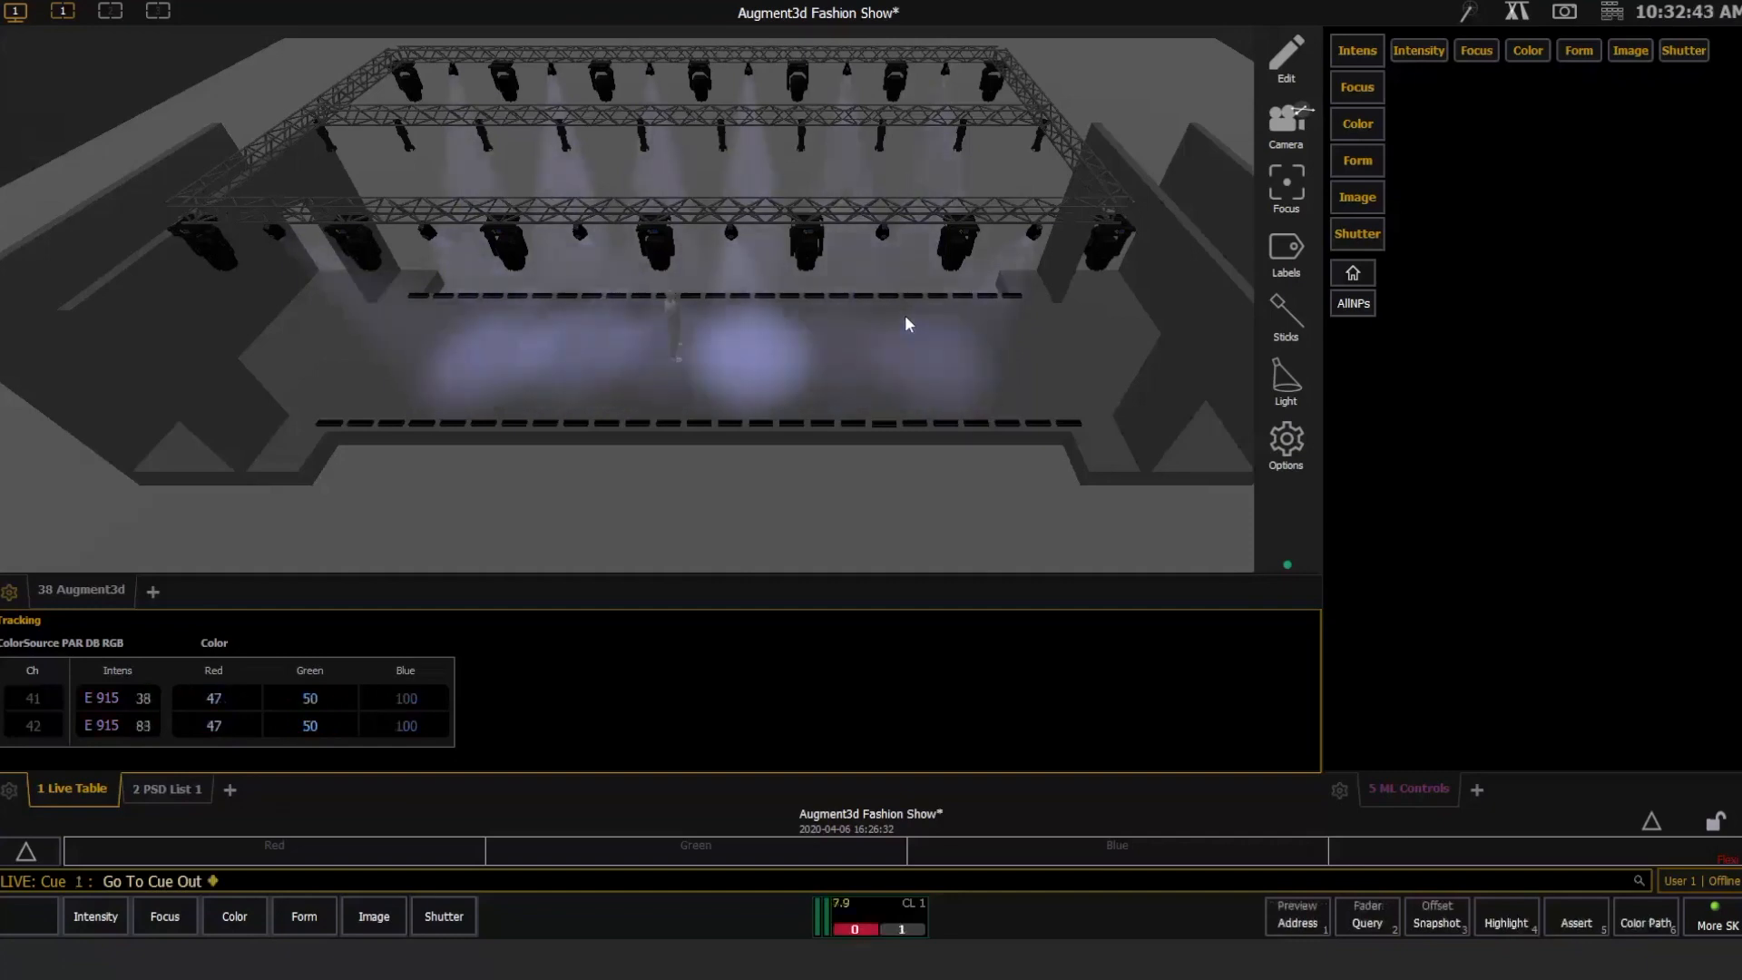
Set channel 23 to full intensity and widen its beam zoom.
{"action": "type", "text": "23"}
{"action": "type", "text": "af"}
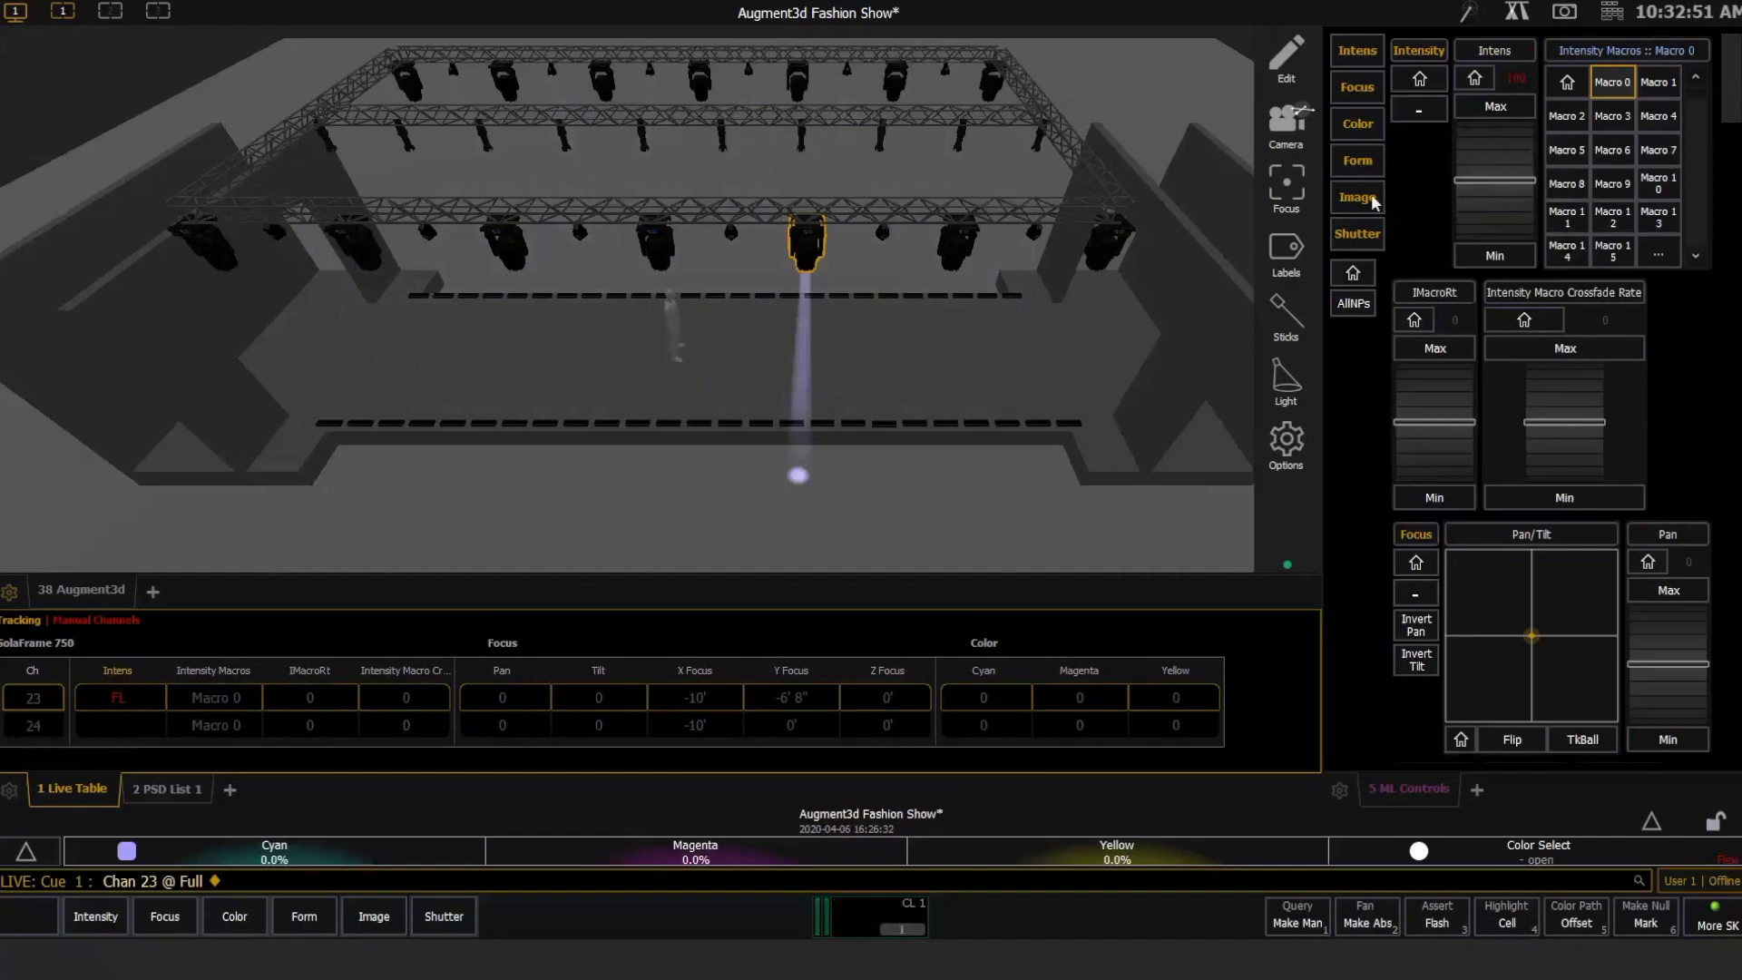
{"action": "left_click", "coordinate": [1353, 163]}
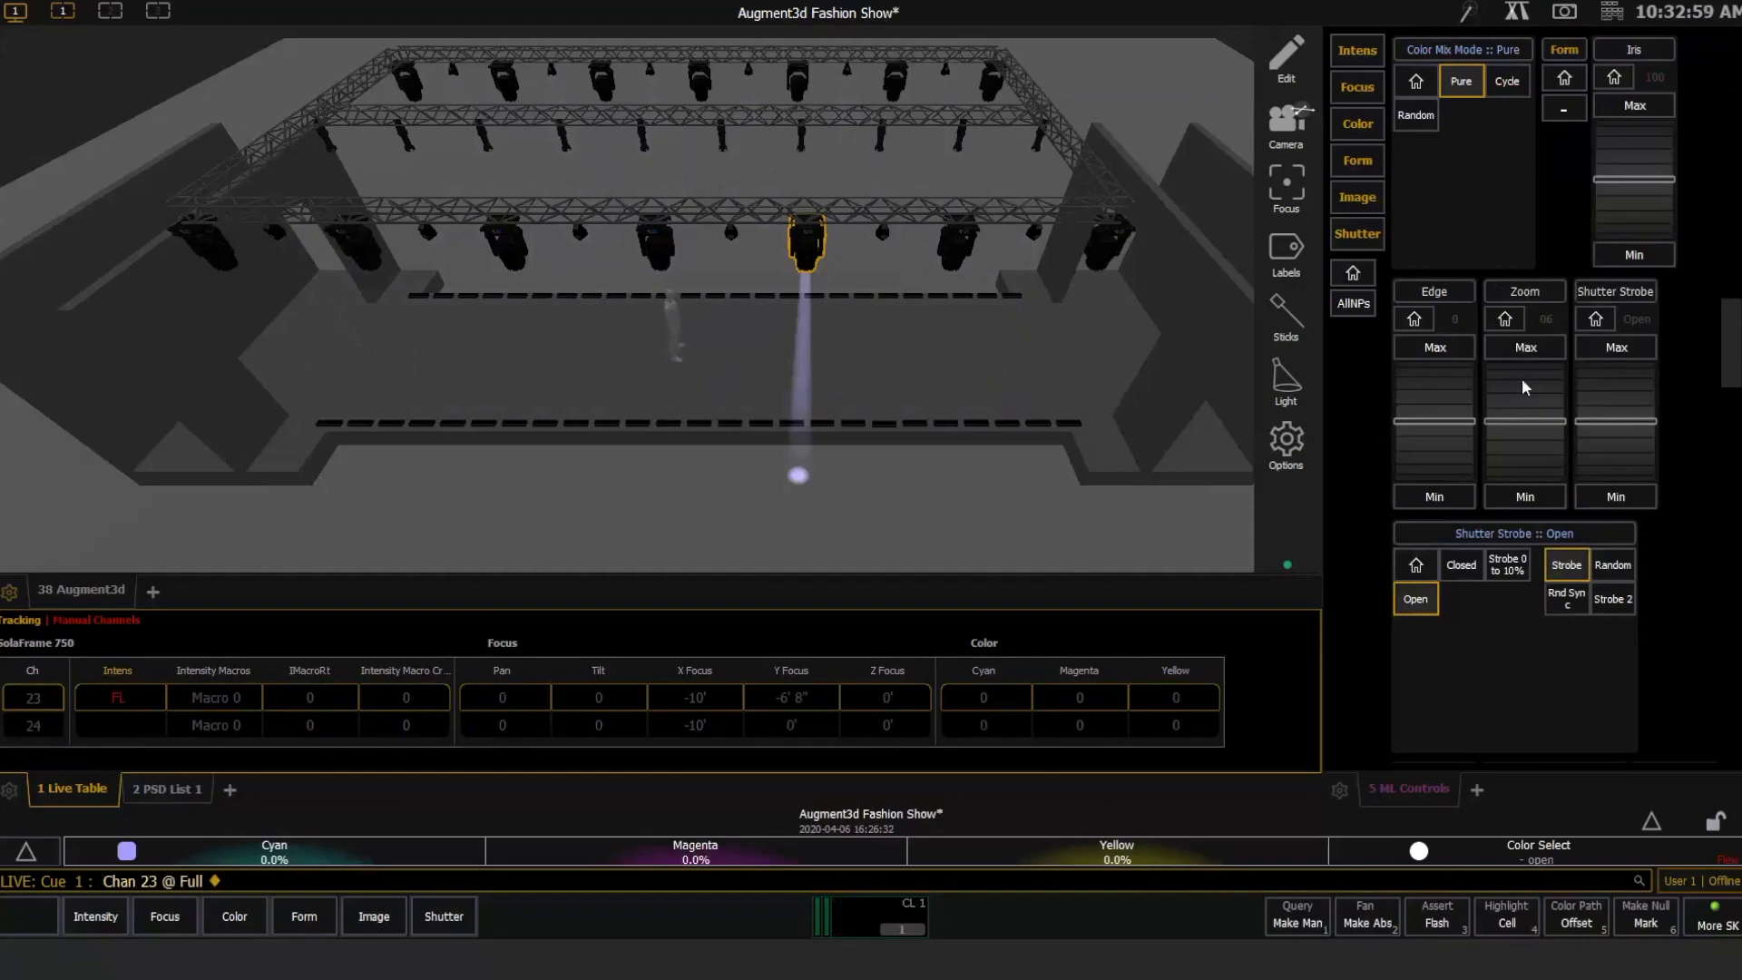
{"action": "scroll", "coordinate": [1526, 385], "scroll_direction": "up", "scroll_amount": 3}
{"action": "scroll", "coordinate": [1526, 390], "scroll_direction": "down", "scroll_amount": 3}
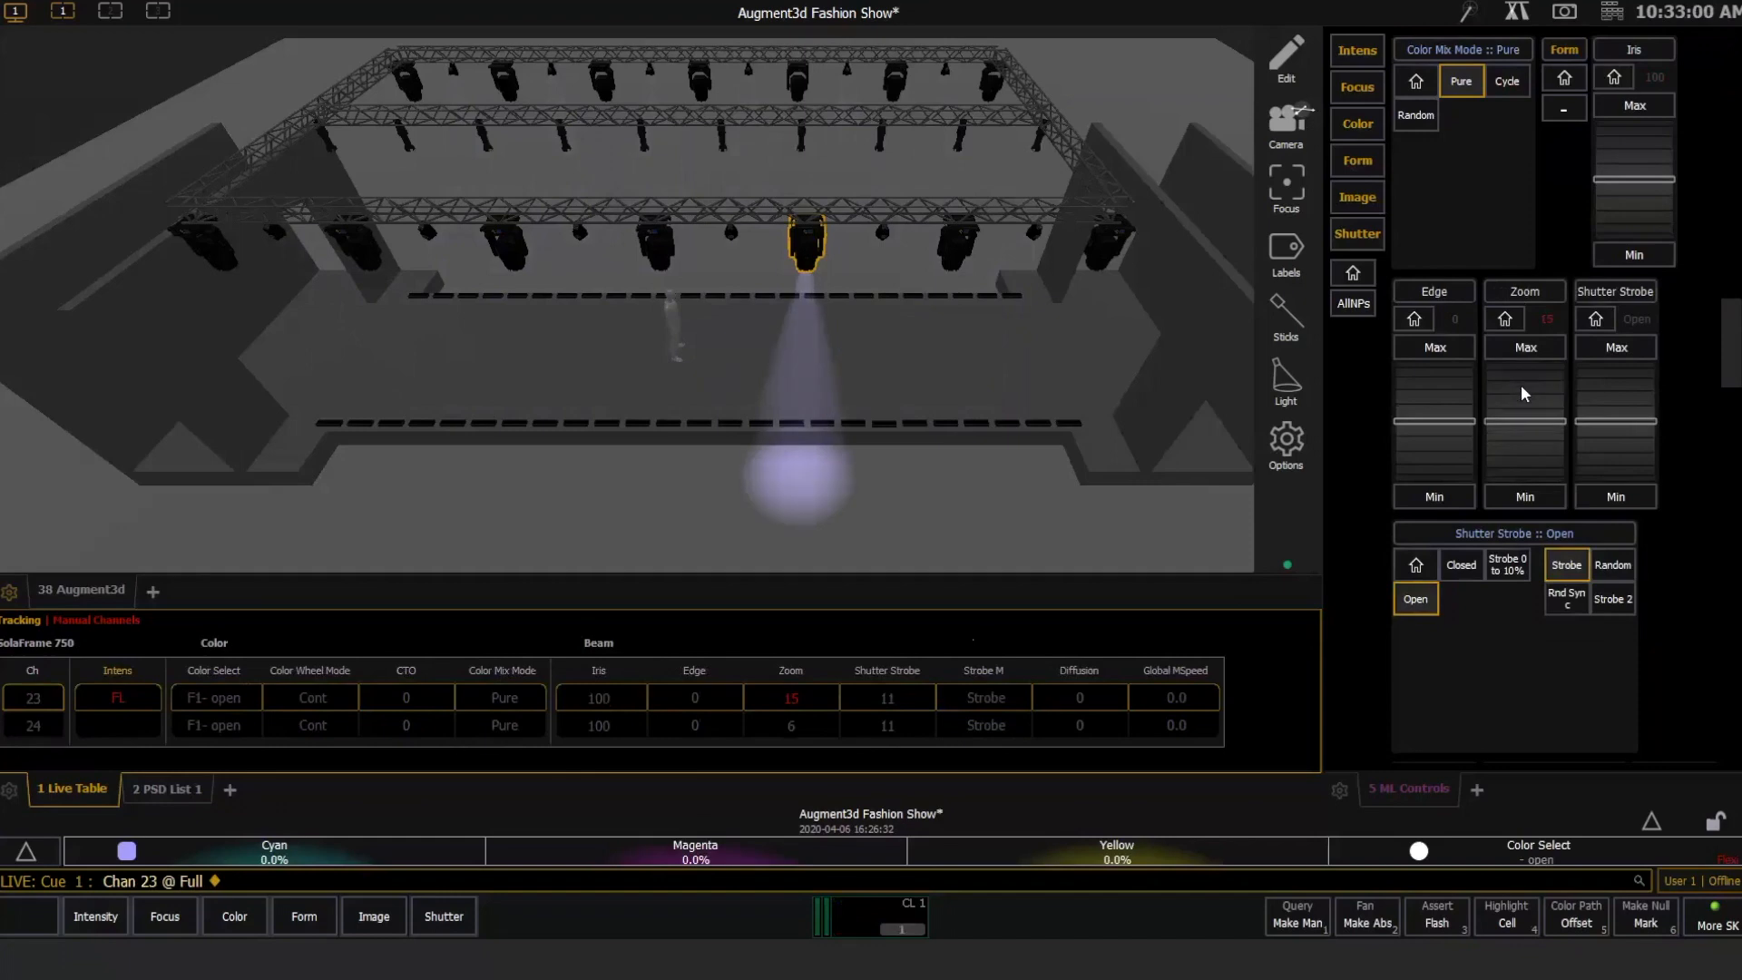
Aim channel 23 at the standing figure on stage with pan about 37 and tilt about 41.
{"action": "left_click", "coordinate": [1350, 94]}
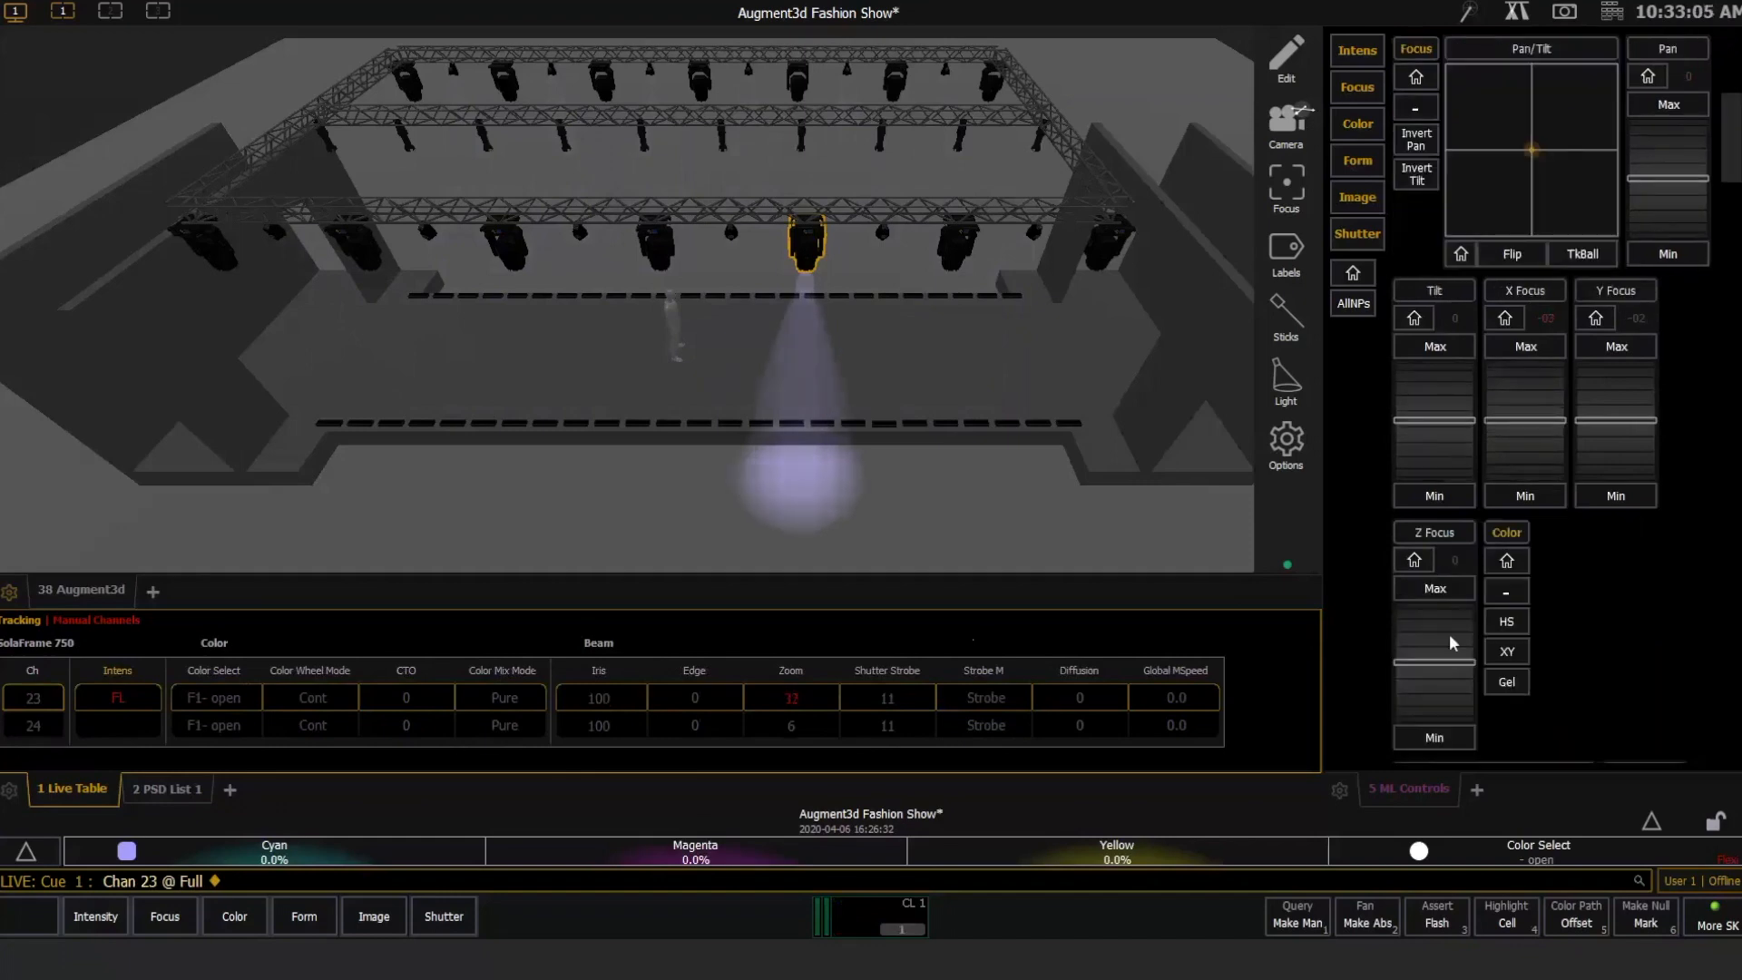
{"action": "left_click", "coordinate": [1429, 398]}
{"action": "left_click_drag", "start_coordinate": [1429, 399], "coordinate": [1429, 397]}
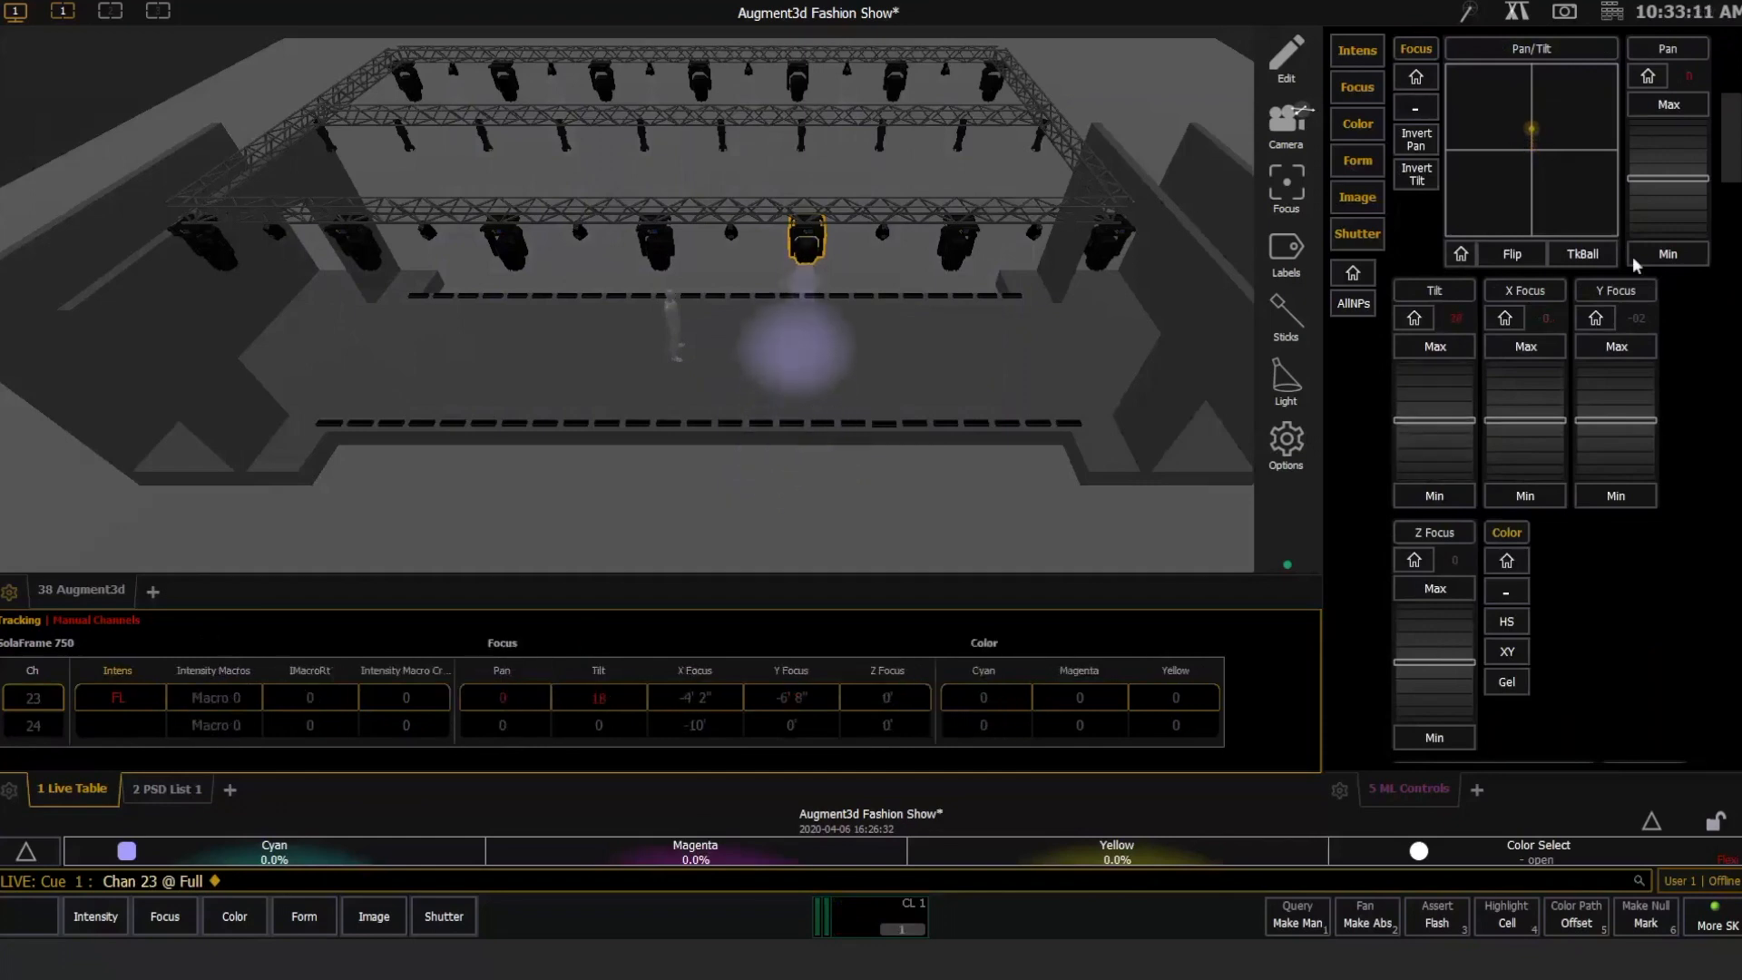
{"action": "left_click_drag", "start_coordinate": [1662, 139], "coordinate": [1667, 163]}
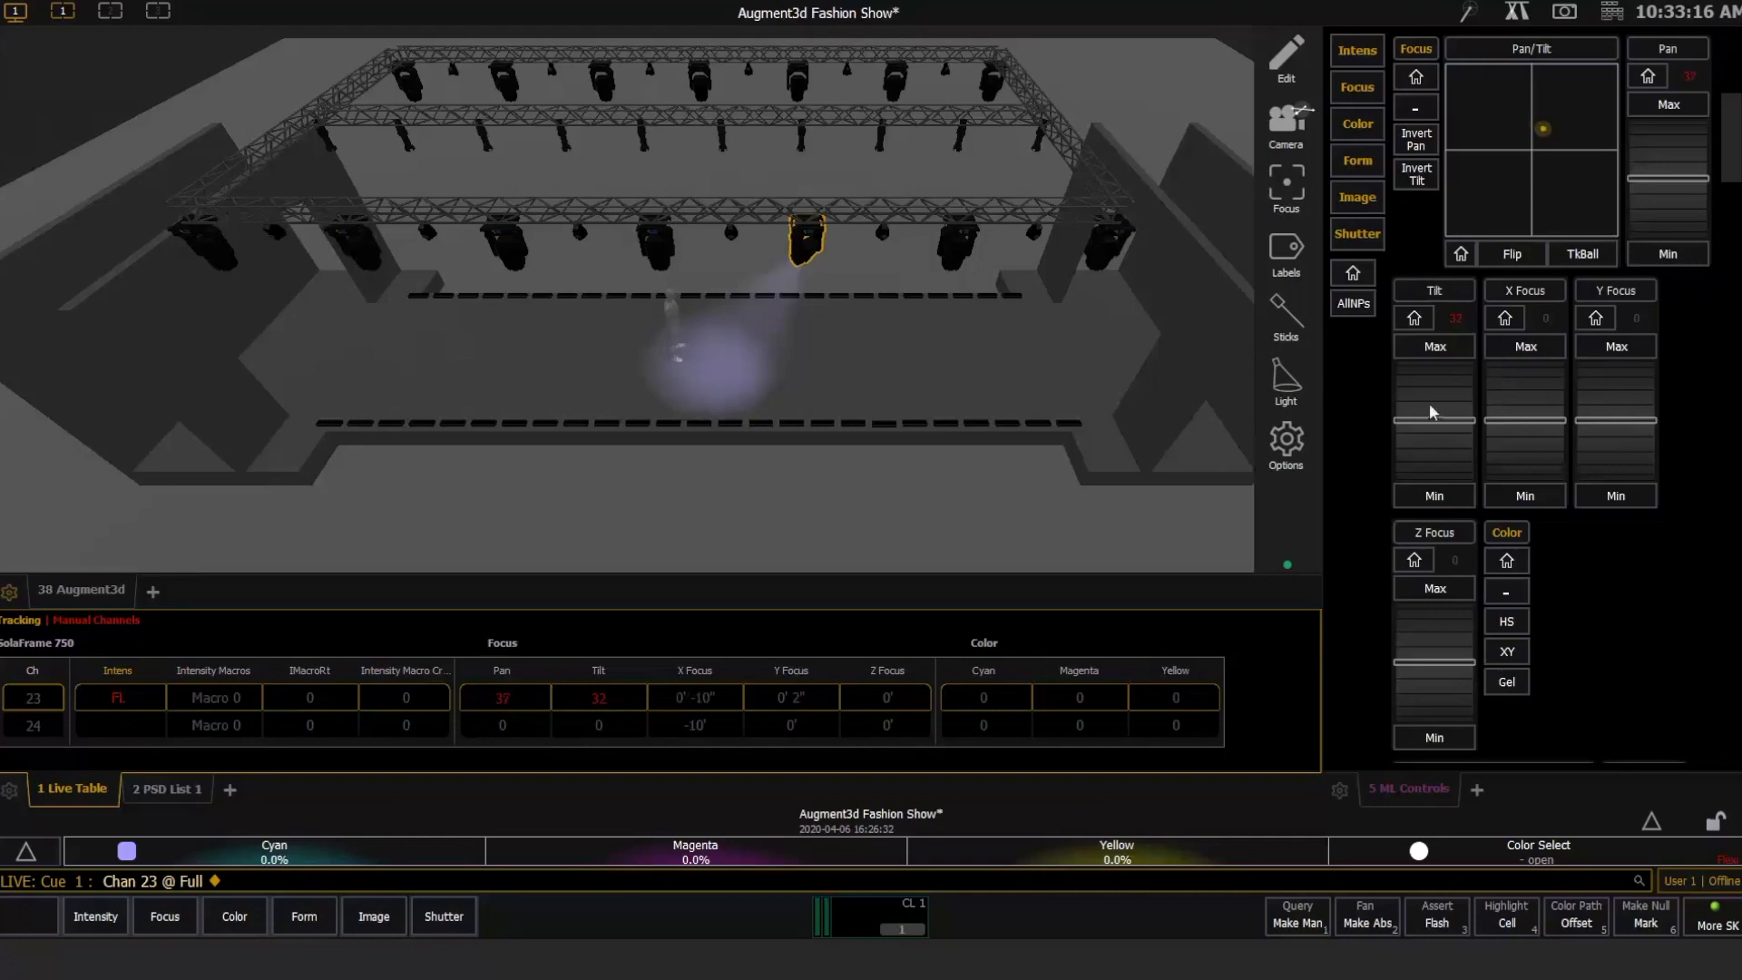
{"action": "left_click_drag", "start_coordinate": [1431, 410], "coordinate": [1443, 421]}
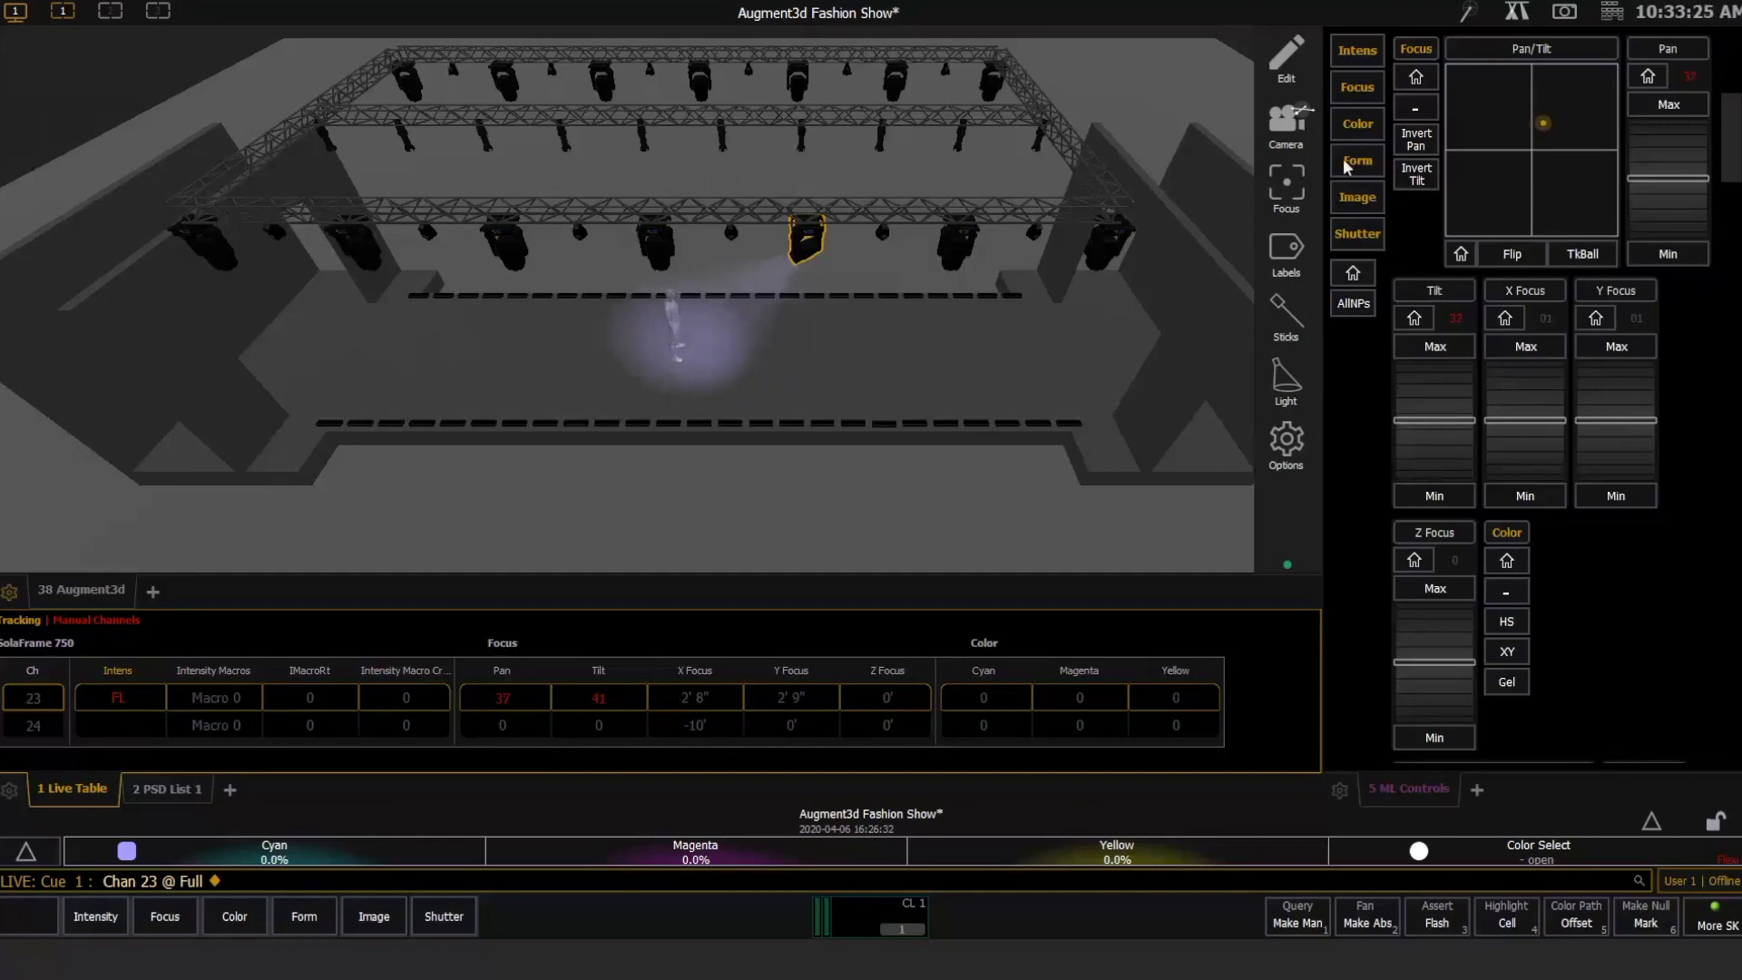
Select the shower gobo for channel 23 and set its beam edge to about 40.
{"action": "left_click", "coordinate": [1359, 205]}
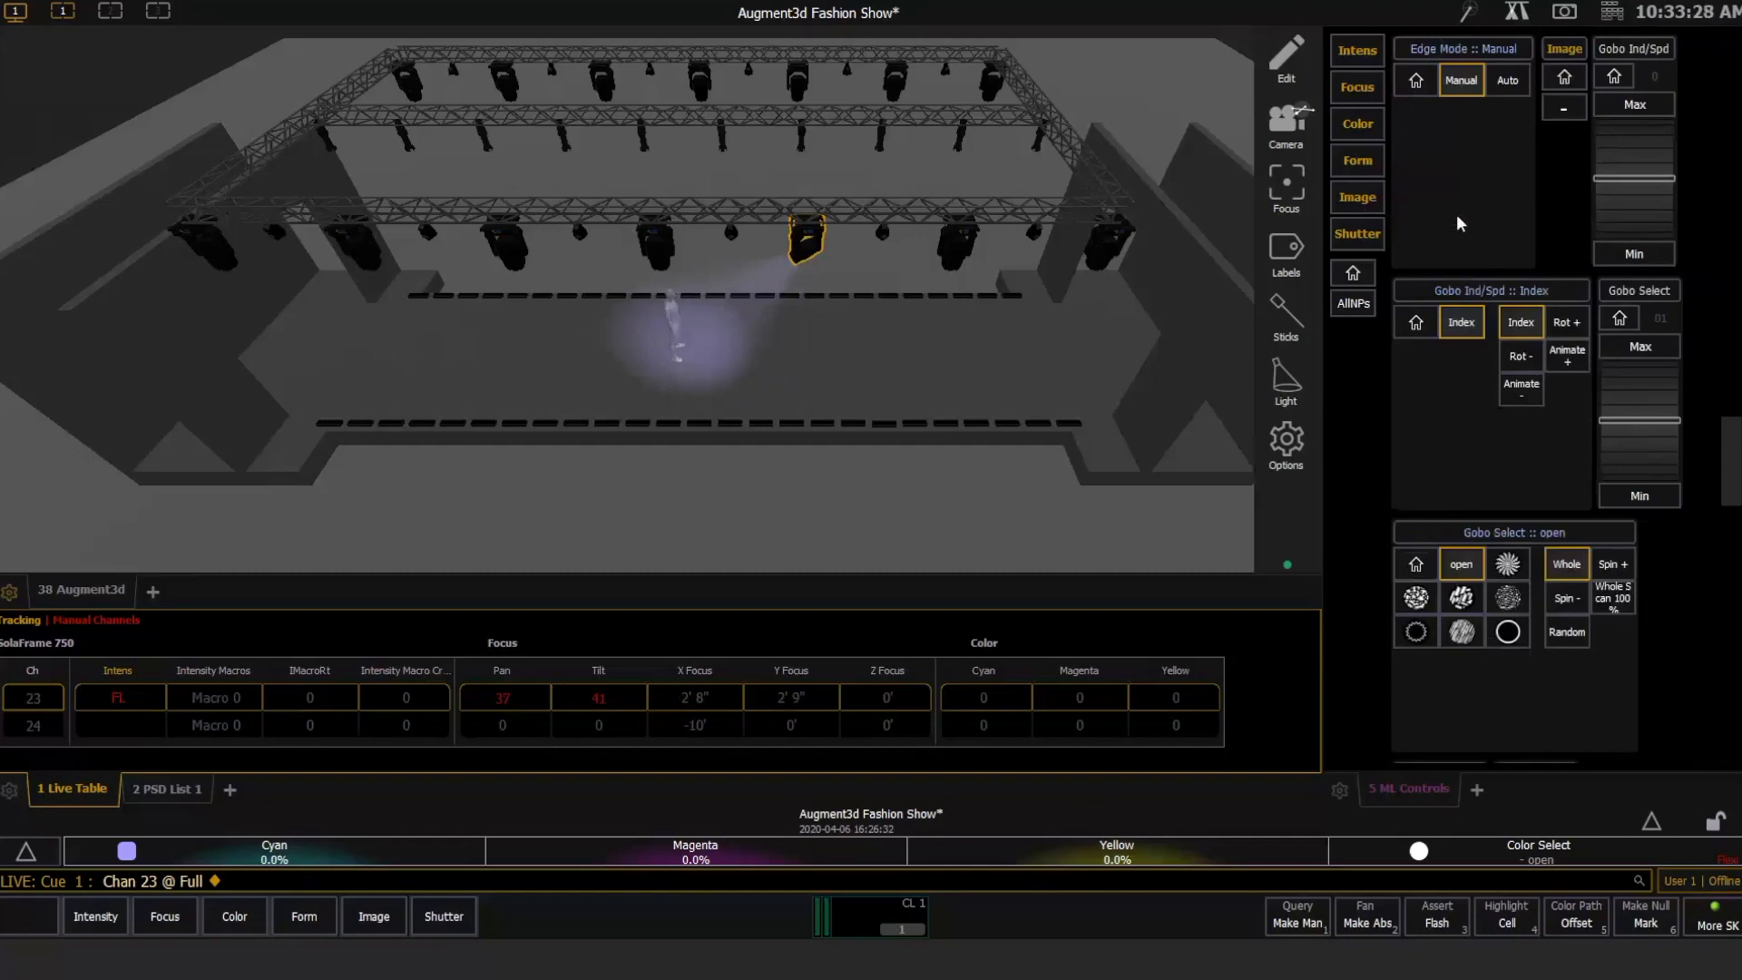
{"action": "left_click", "coordinate": [1518, 602]}
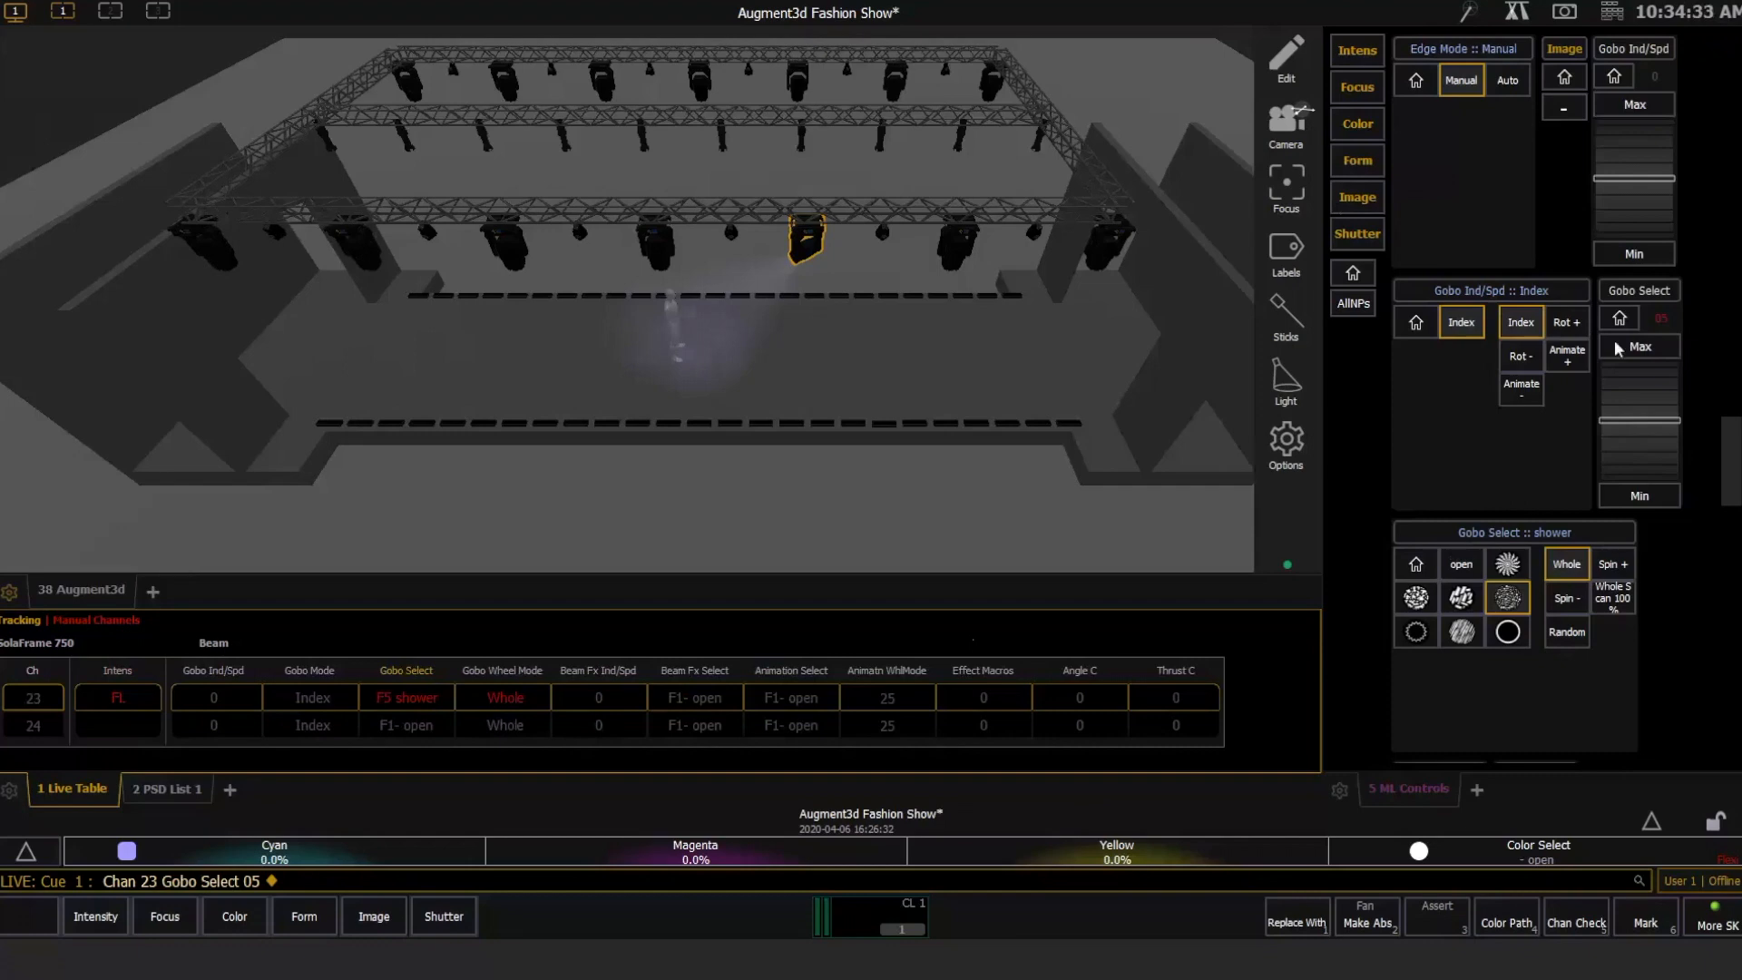
{"action": "left_click", "coordinate": [1361, 161]}
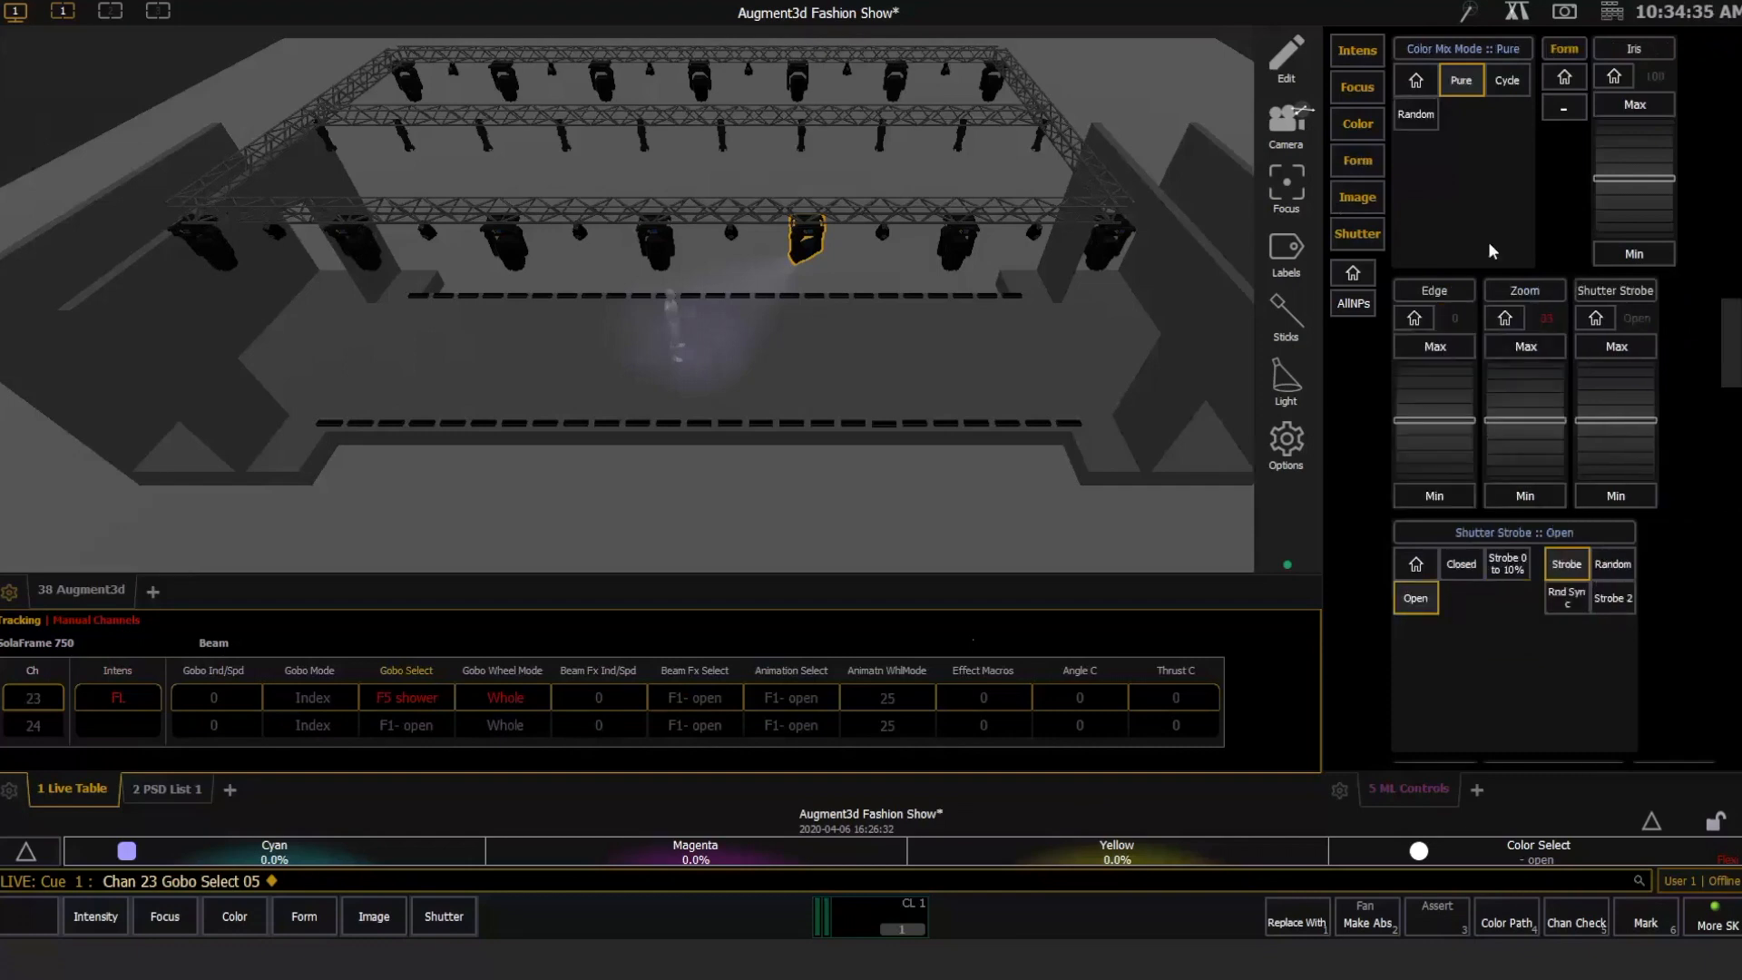
{"action": "left_click_drag", "start_coordinate": [1446, 401], "coordinate": [1433, 462]}
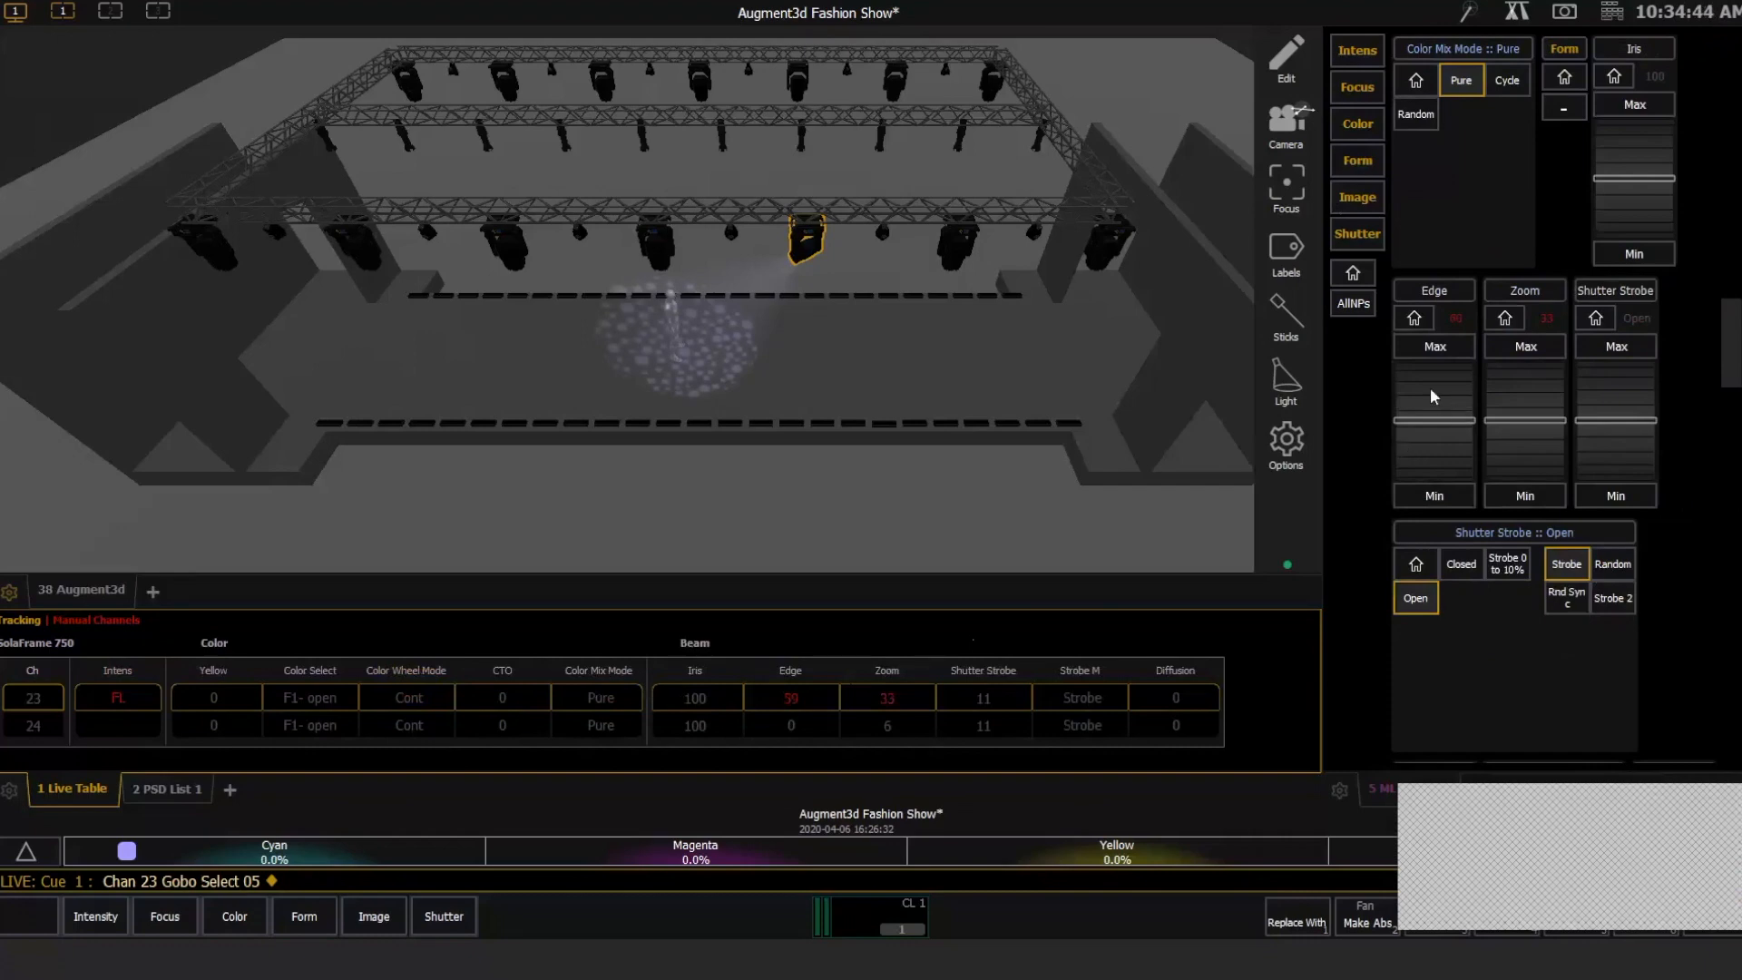
{"action": "left_click_drag", "start_coordinate": [1430, 390], "coordinate": [1441, 453]}
{"action": "scroll", "coordinate": [1440, 453], "scroll_direction": "down", "scroll_amount": 2}
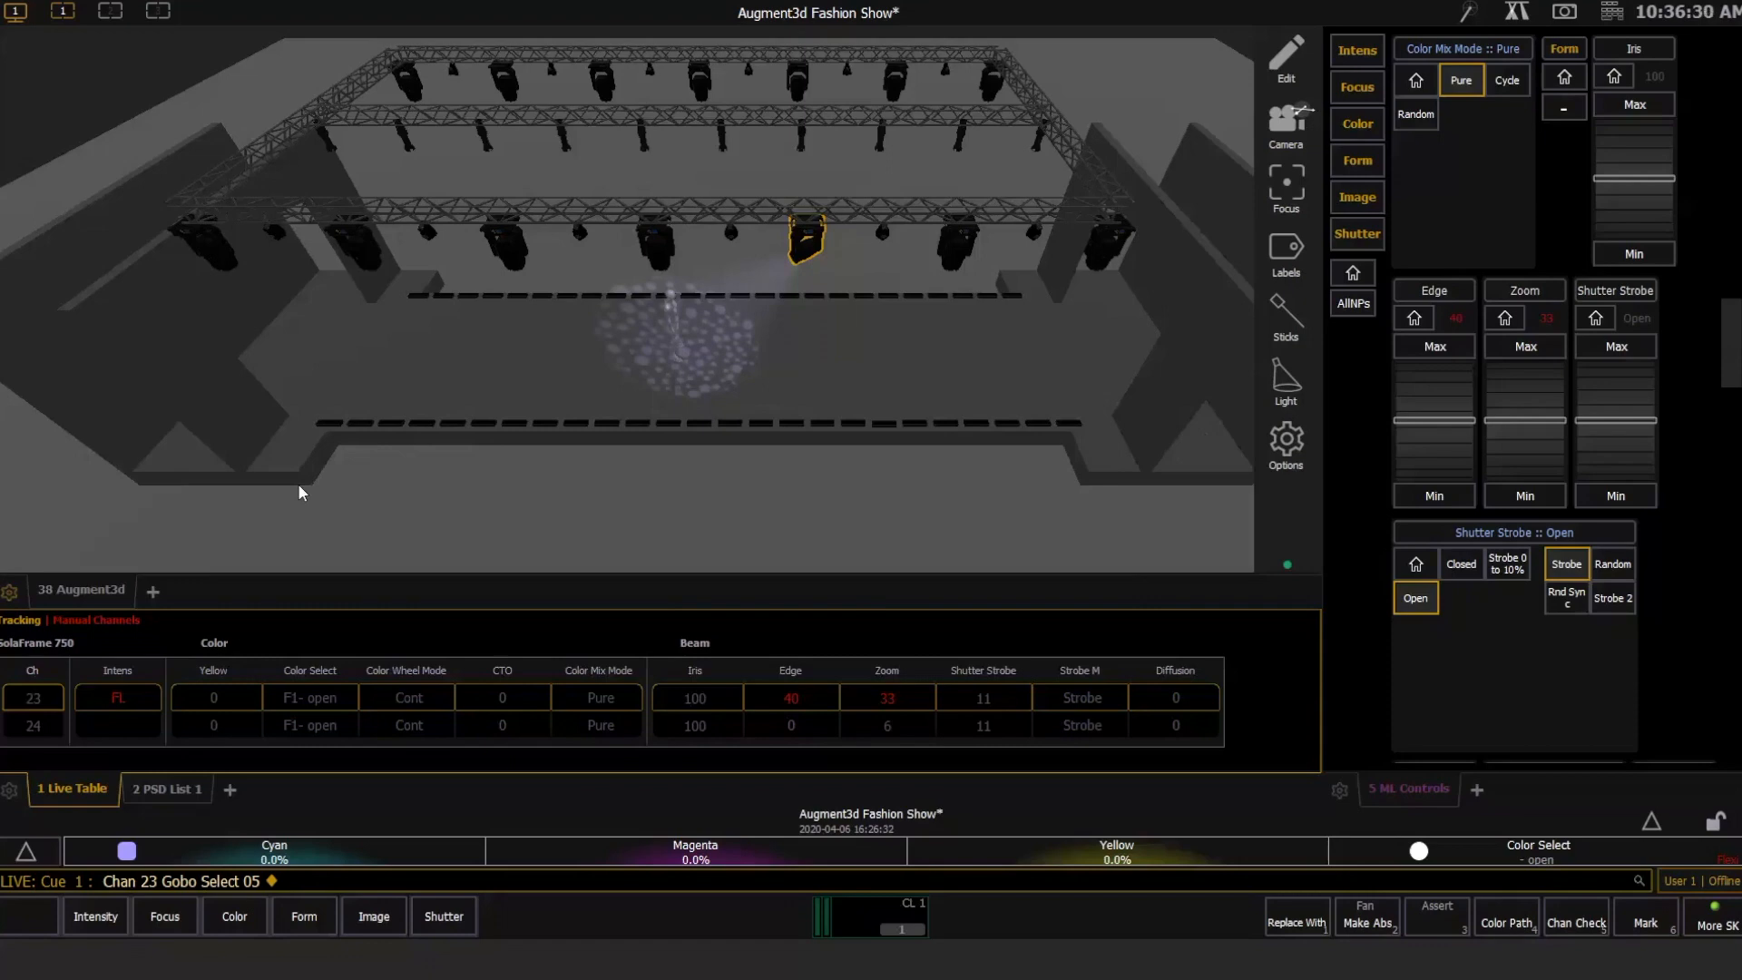
Park channel 23 at an intensity of 0.
{"action": "type", "text": "23a"}
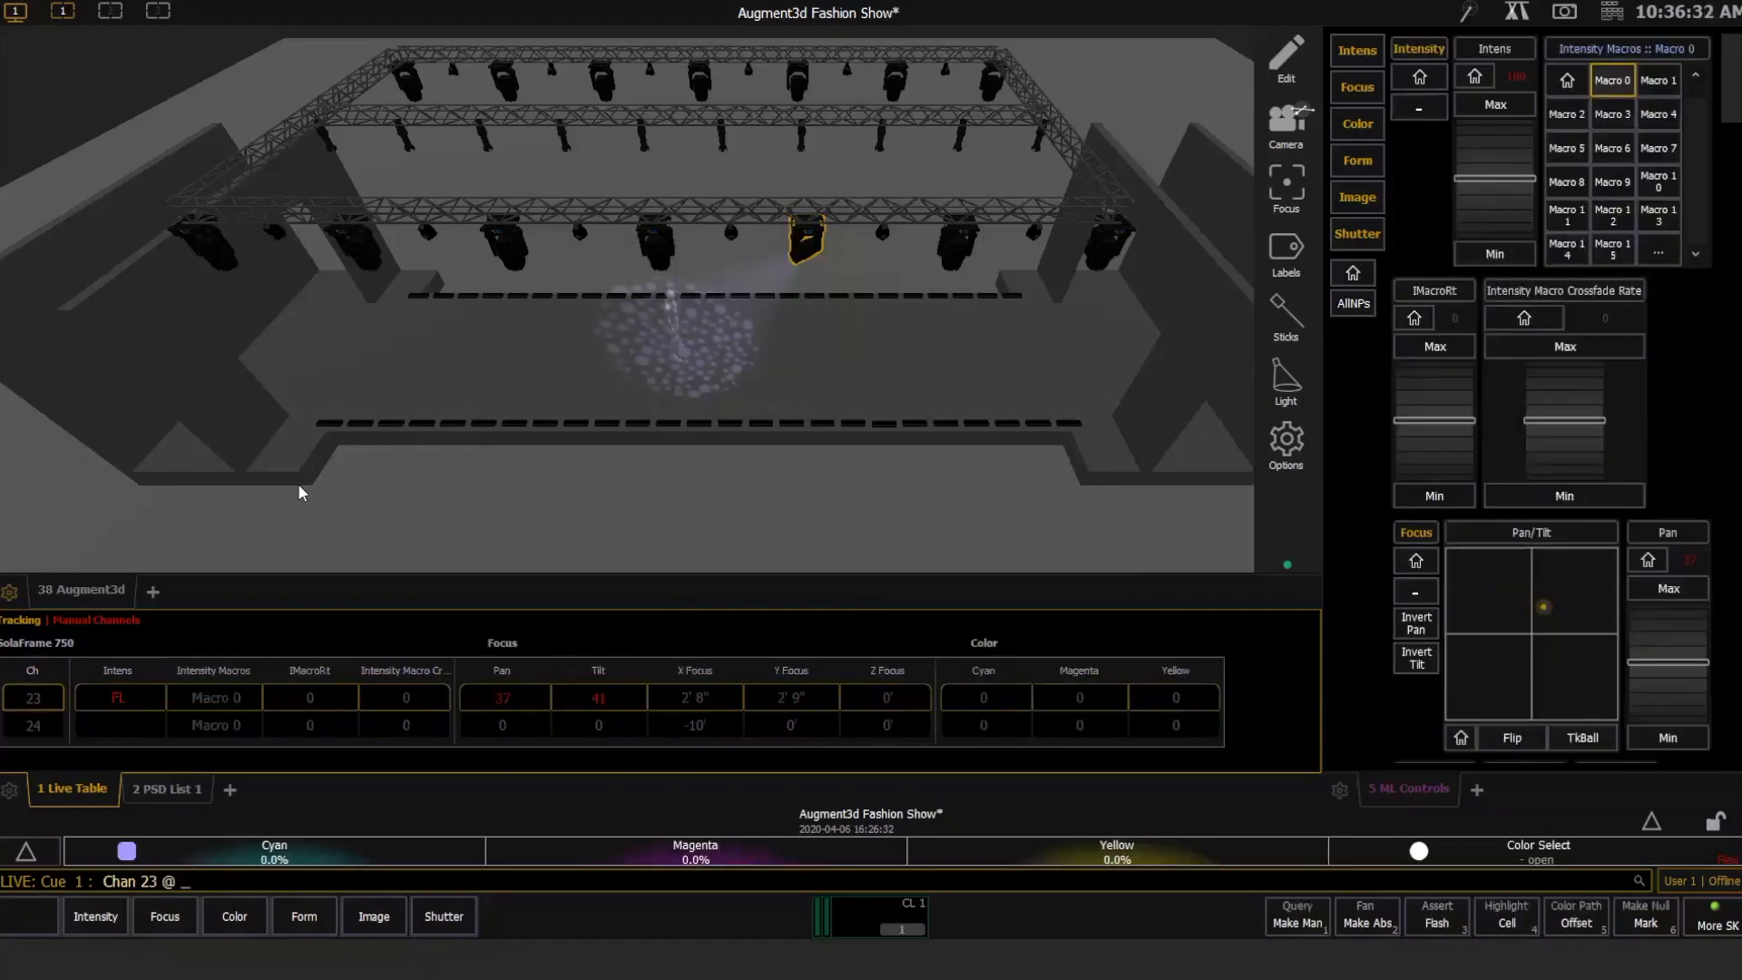
{"action": "type", "text": "0"}
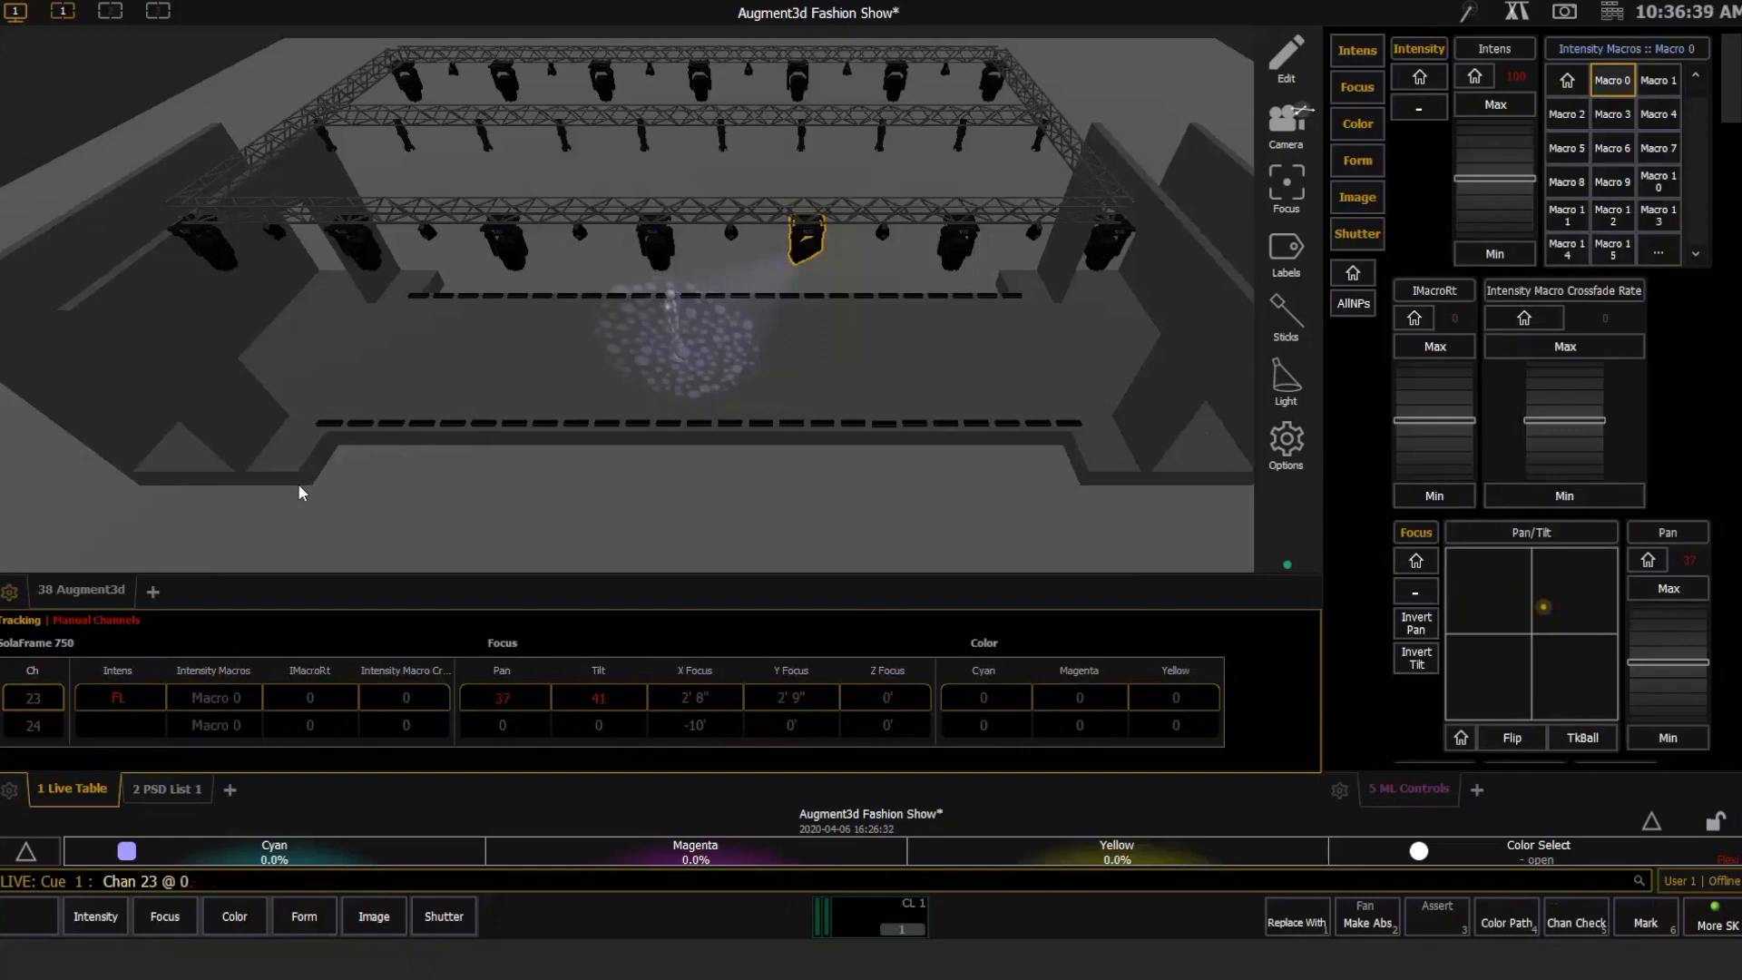
{"action": "key", "text": "ctrl+k"}
{"action": "key", "text": "BackSpace"}
{"action": "left_click", "coordinate": [1614, 12]}
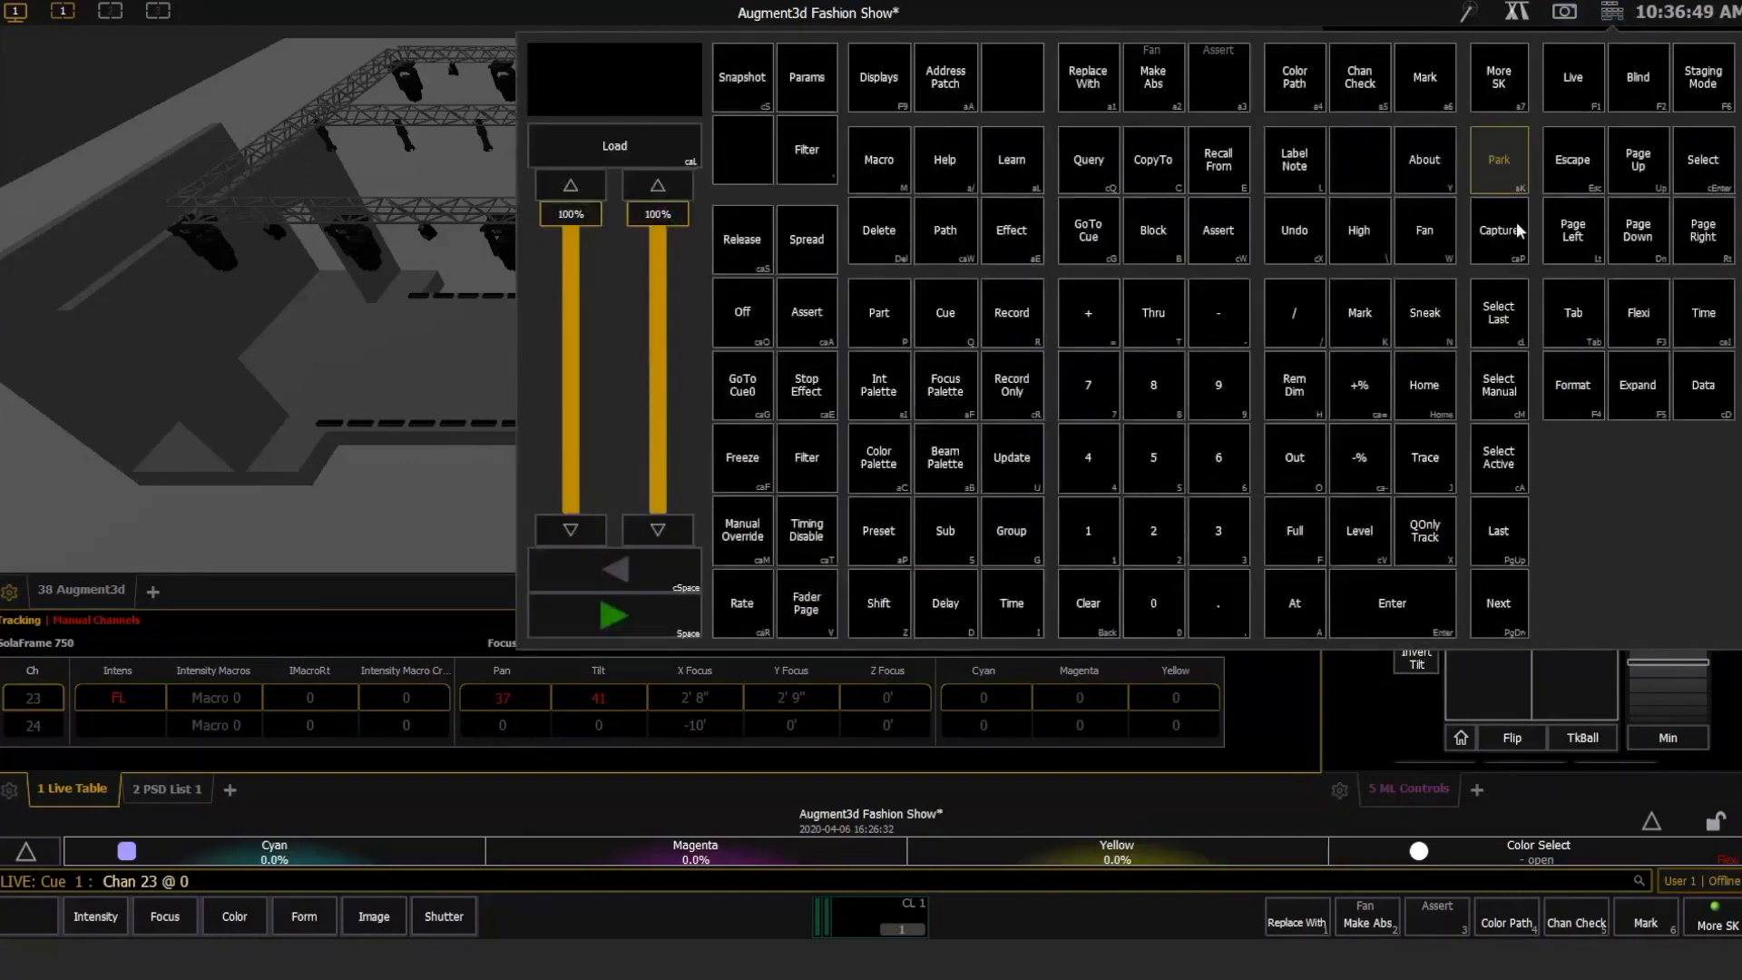
{"action": "left_click", "coordinate": [291, 520]}
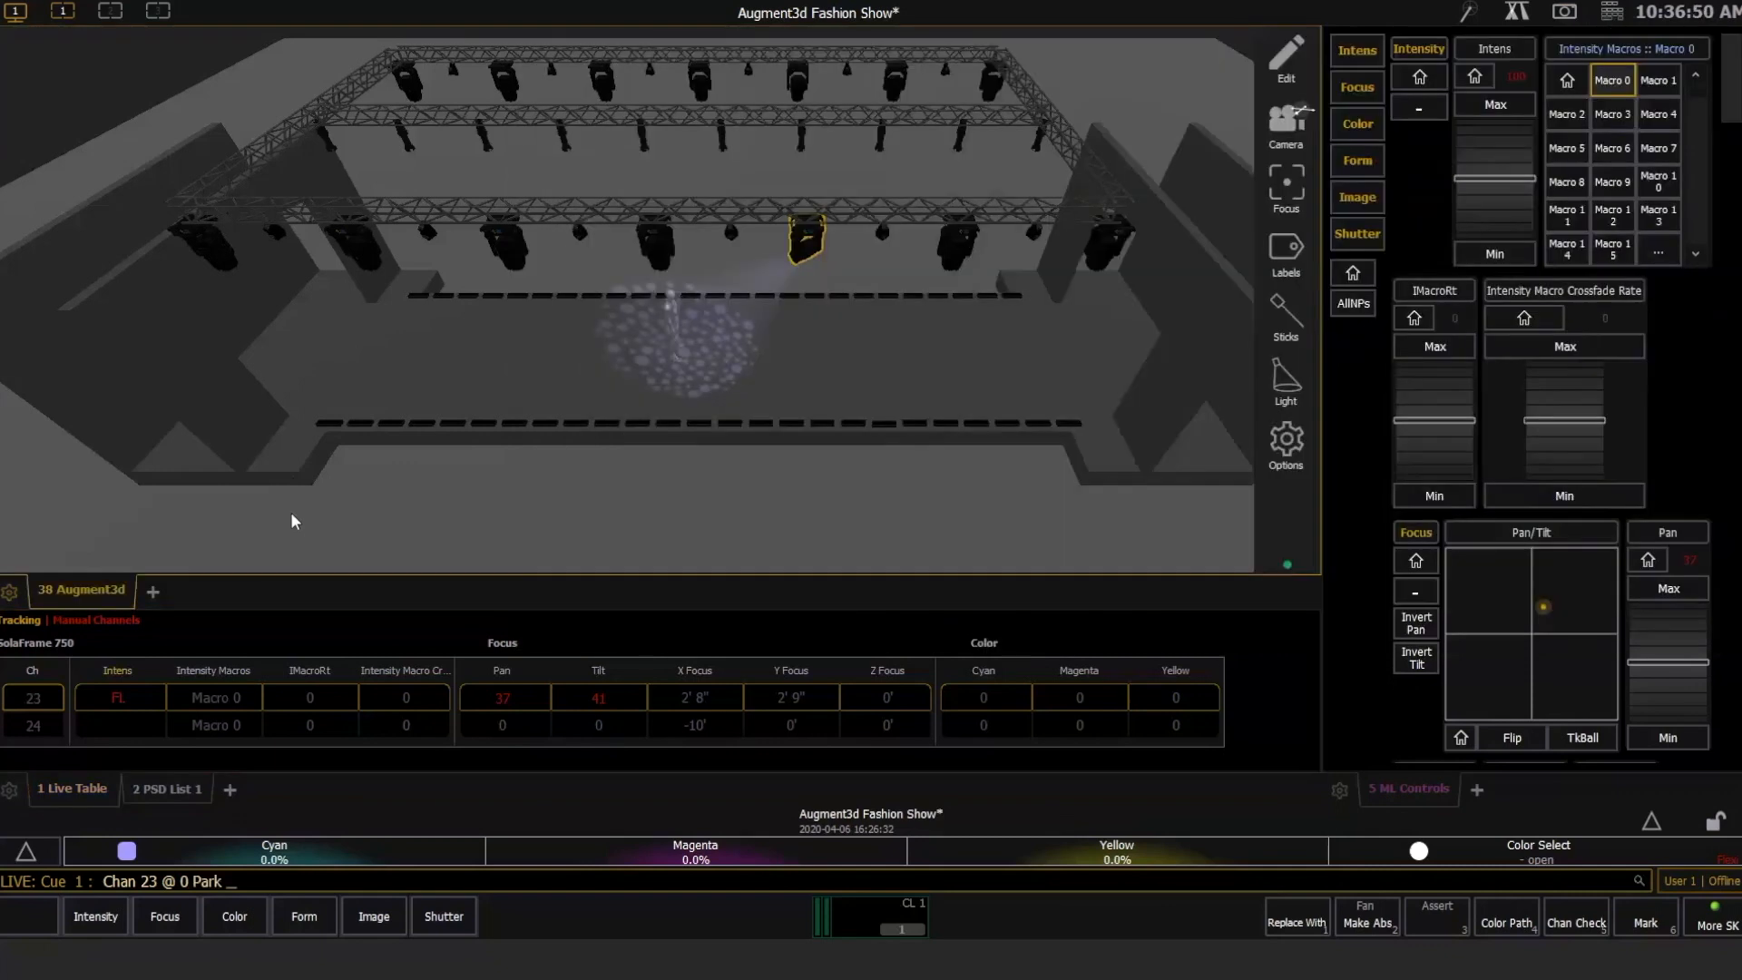
{"action": "key", "text": "Return"}
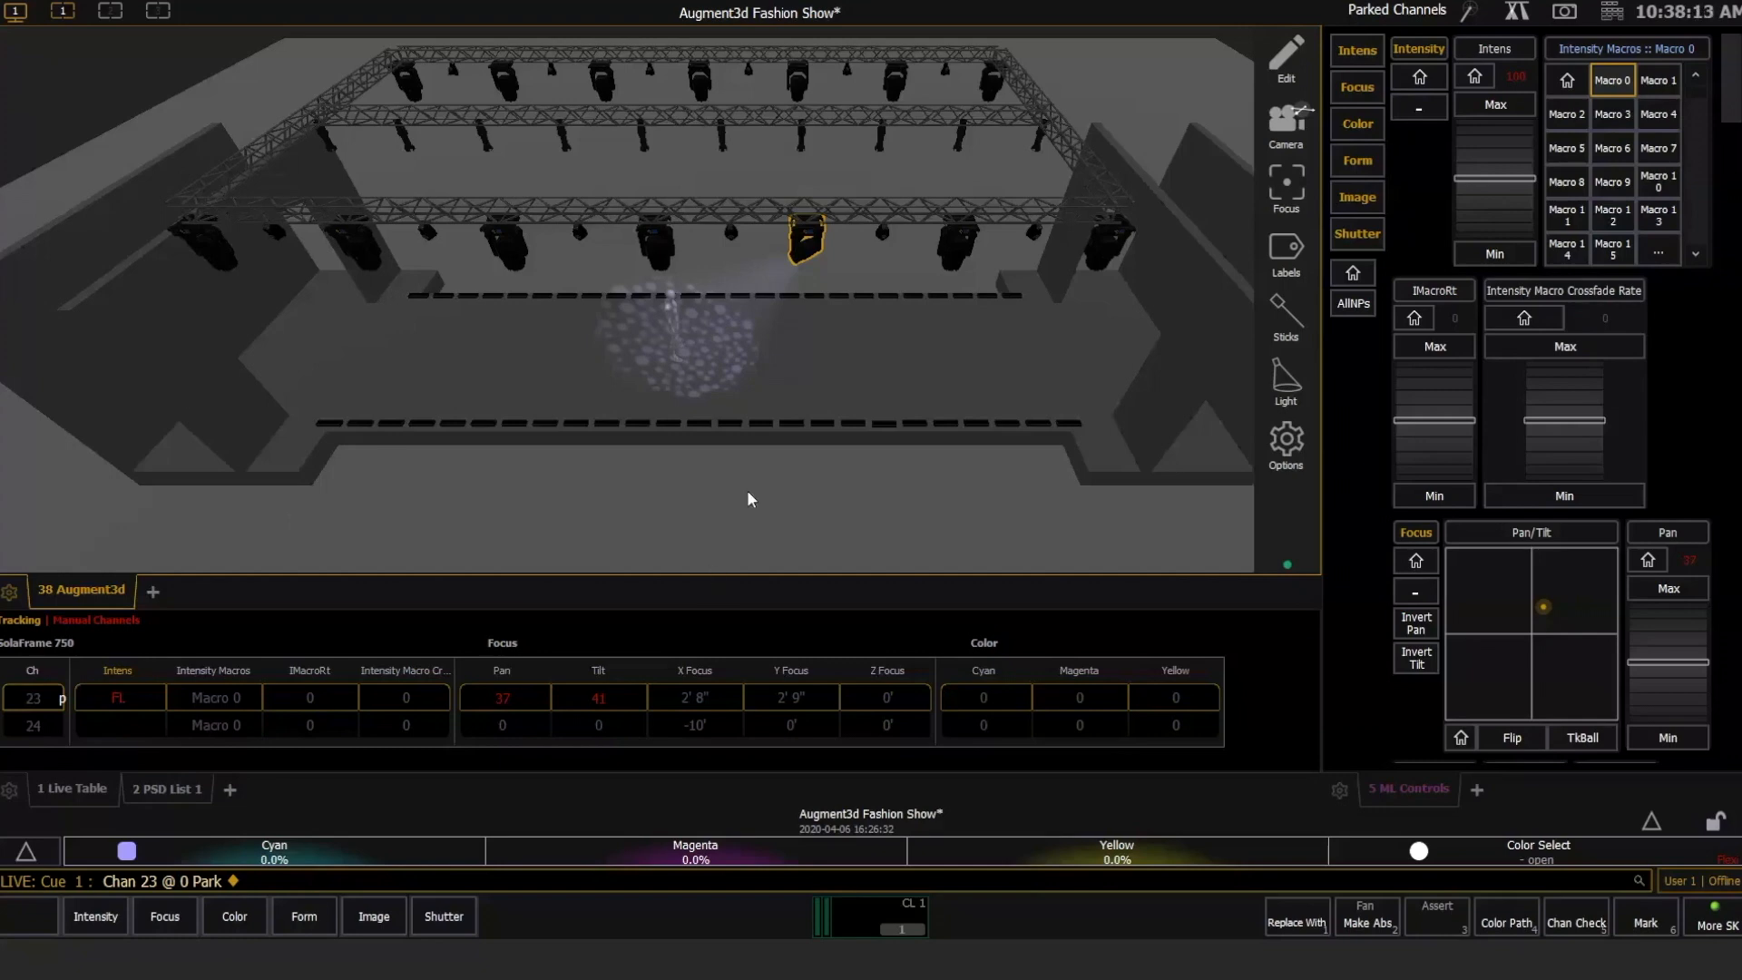
Orbit the 3D stage to view the beam from another angle, and recall Snapshot 1 to restore the saved layout.
{"action": "right_click_drag", "start_coordinate": [748, 491], "coordinate": [733, 351]}
{"action": "right_click_drag", "start_coordinate": [824, 276], "coordinate": [303, 133]}
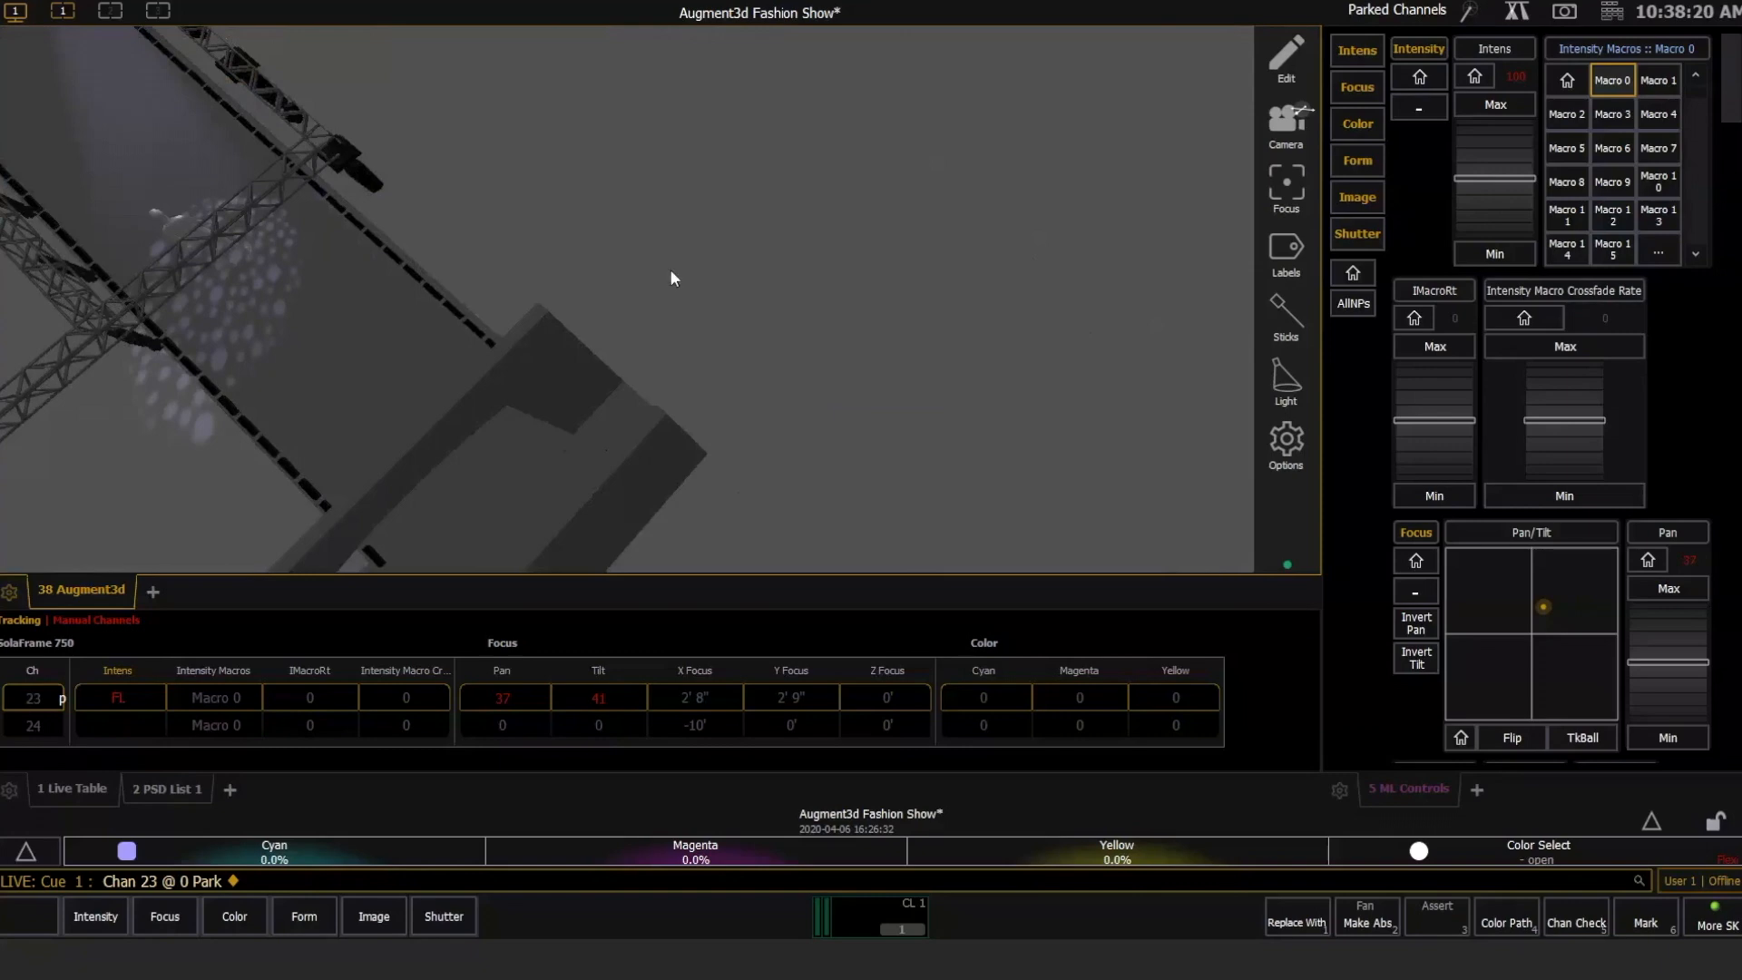
{"action": "left_click", "coordinate": [1563, 11]}
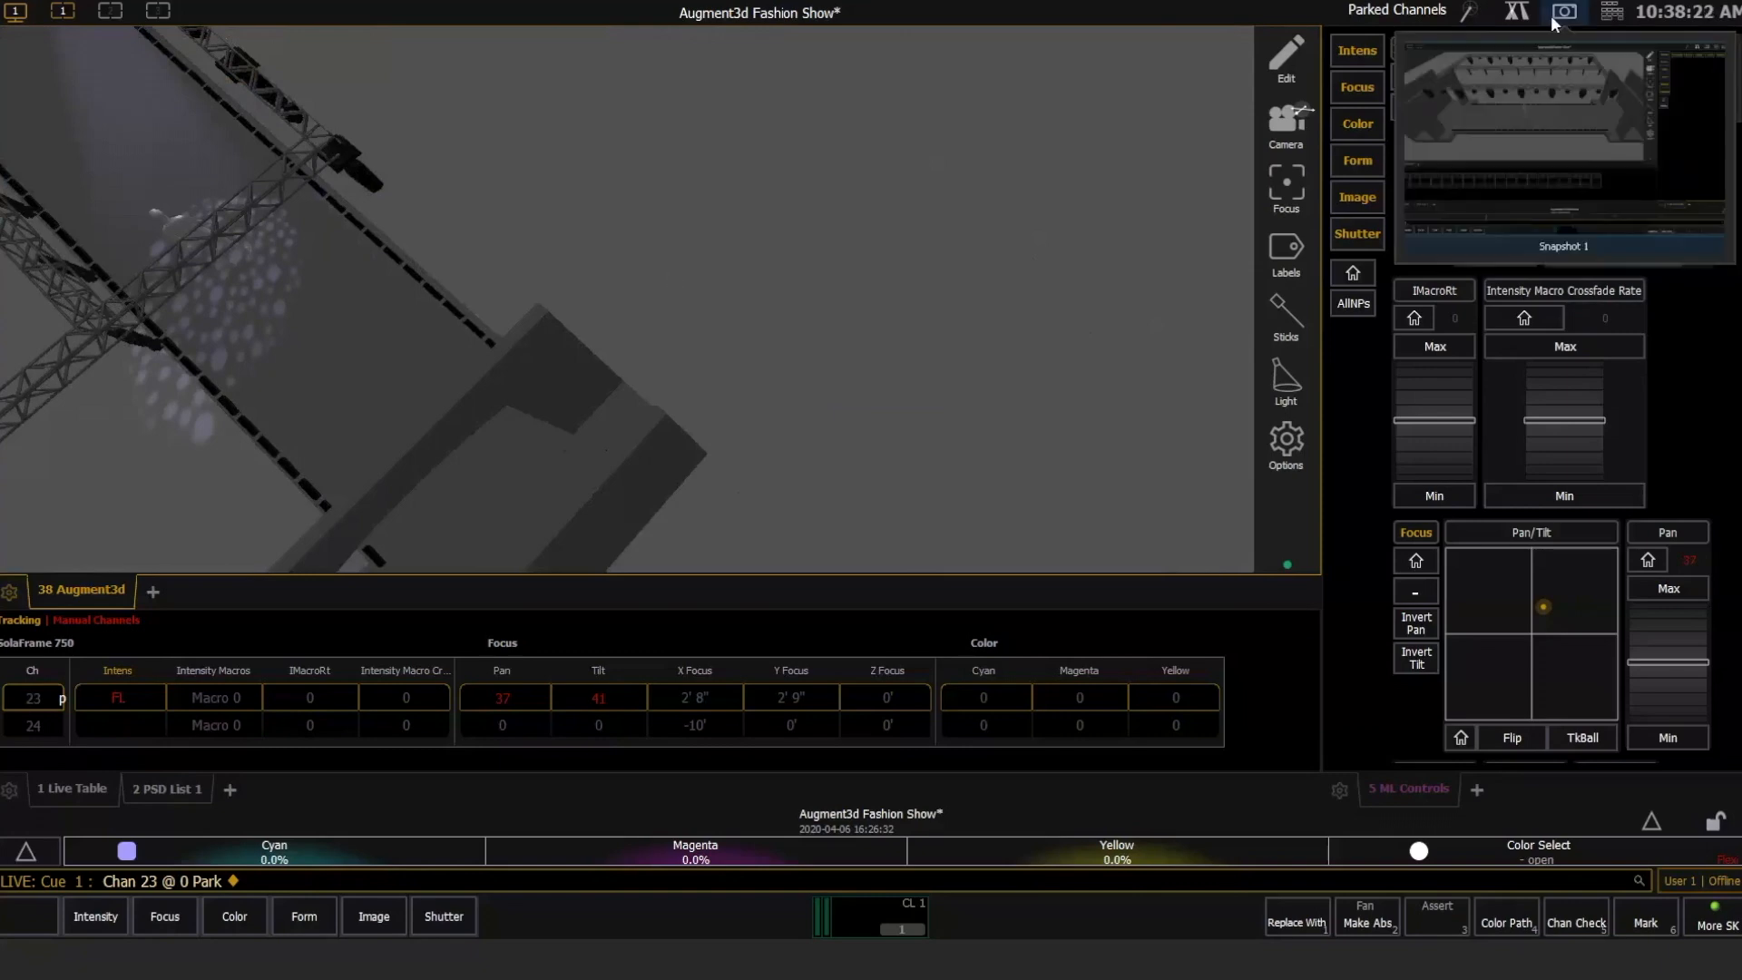
{"action": "left_click", "coordinate": [1572, 112]}
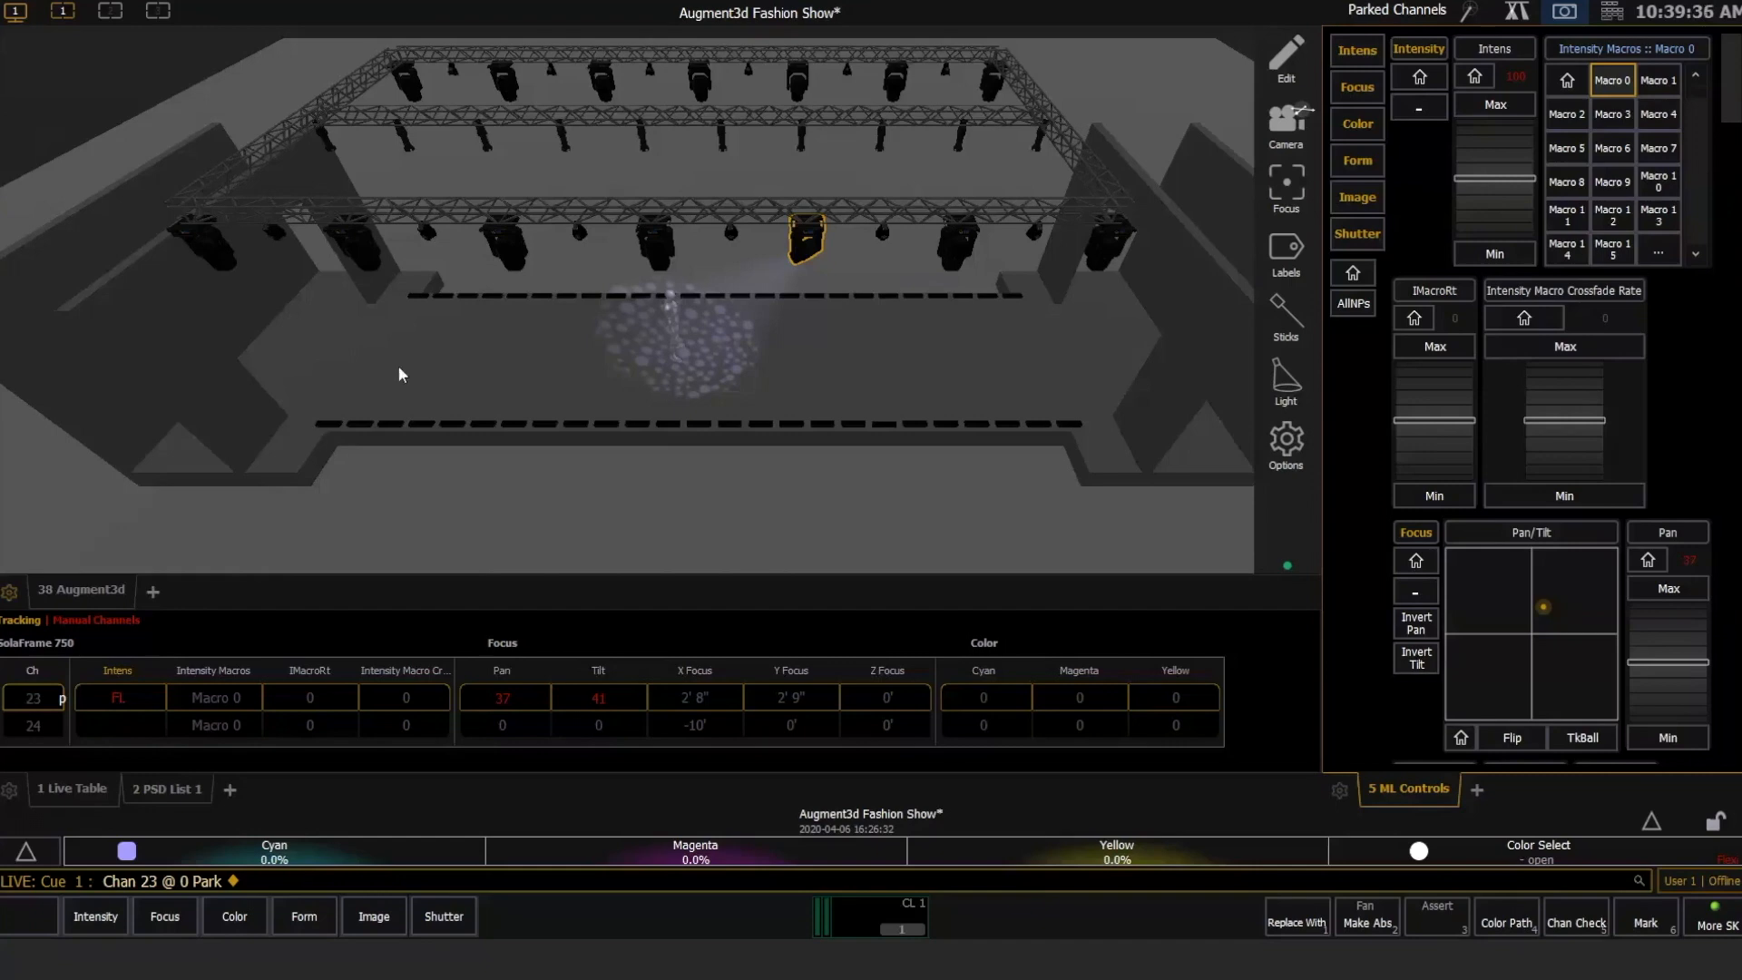
Open the patch, view the fixture types used in the show, and return to the channel list.
{"action": "key", "text": "shift+a"}
{"action": "key", "text": "shift+a"}
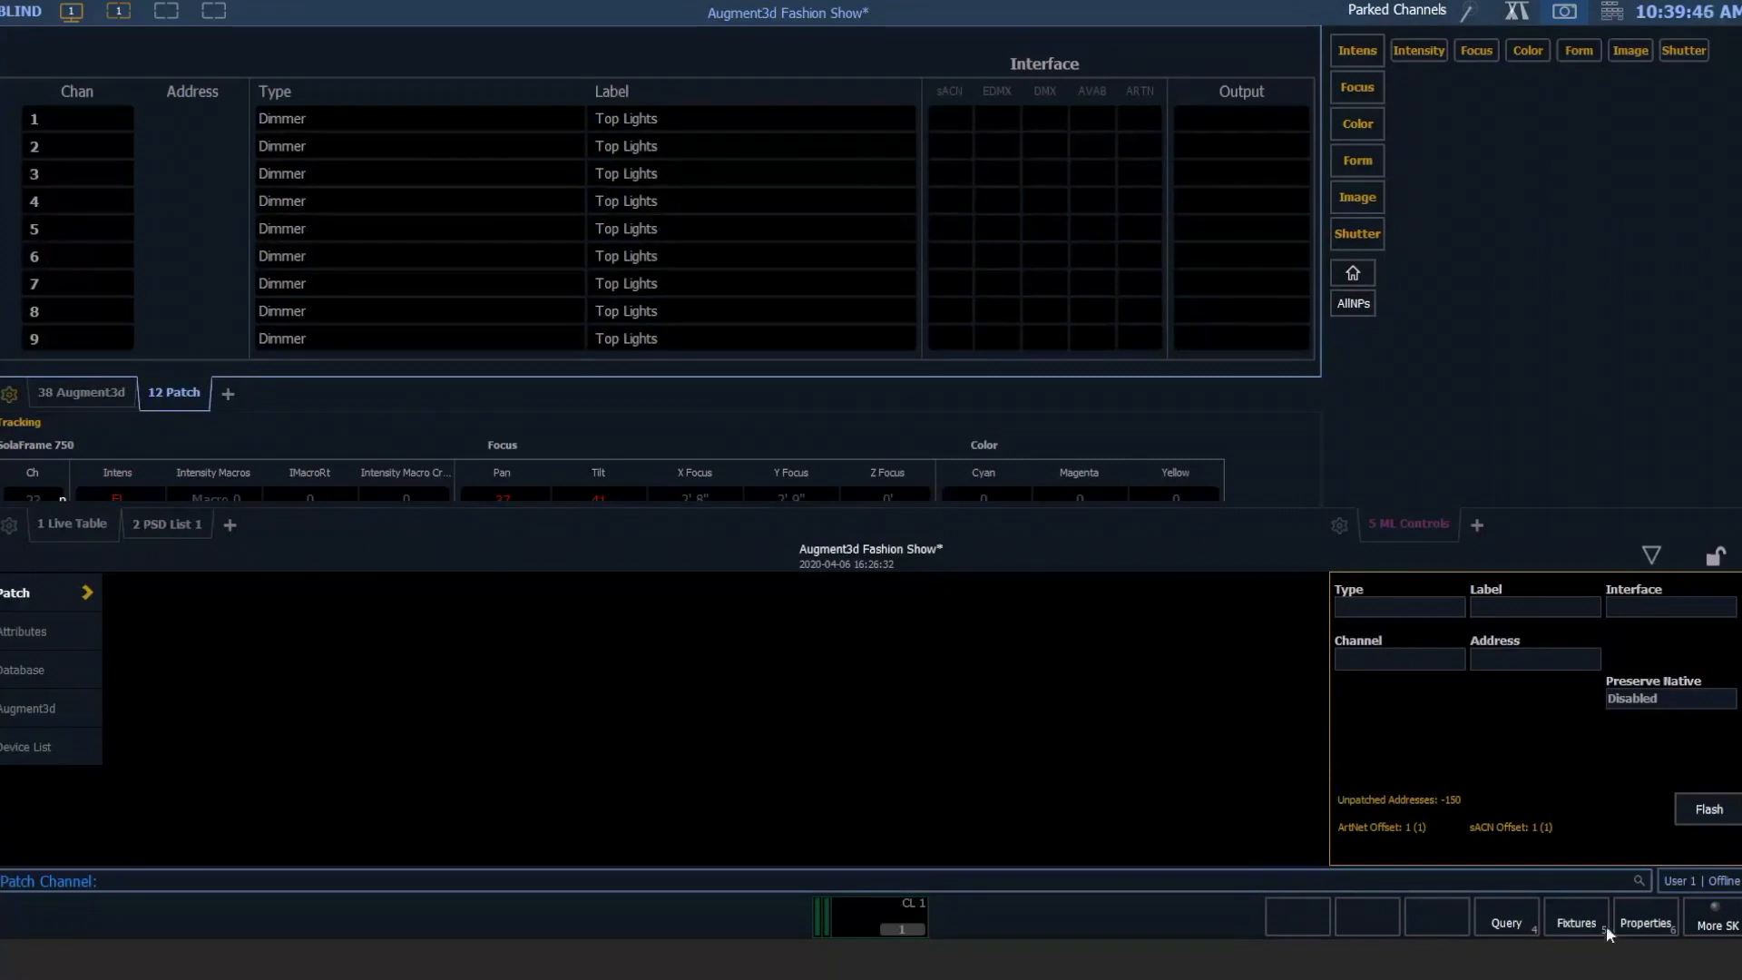
{"action": "left_click", "coordinate": [1576, 922]}
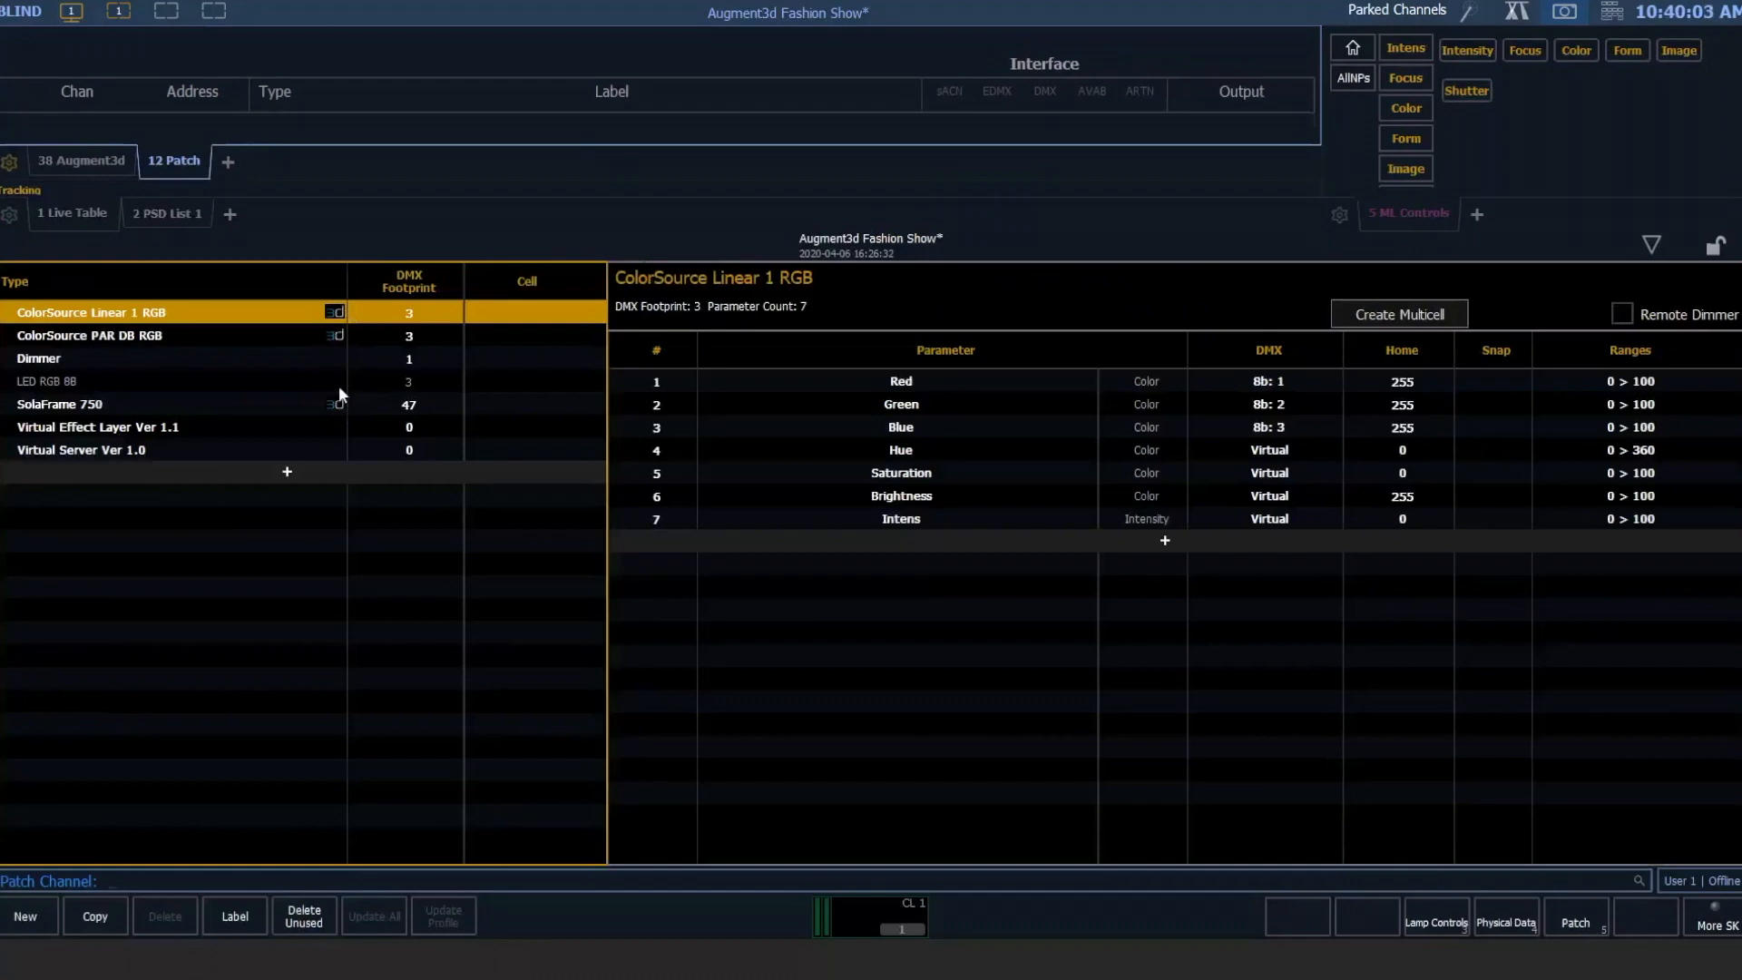
{"action": "left_click", "coordinate": [1575, 921]}
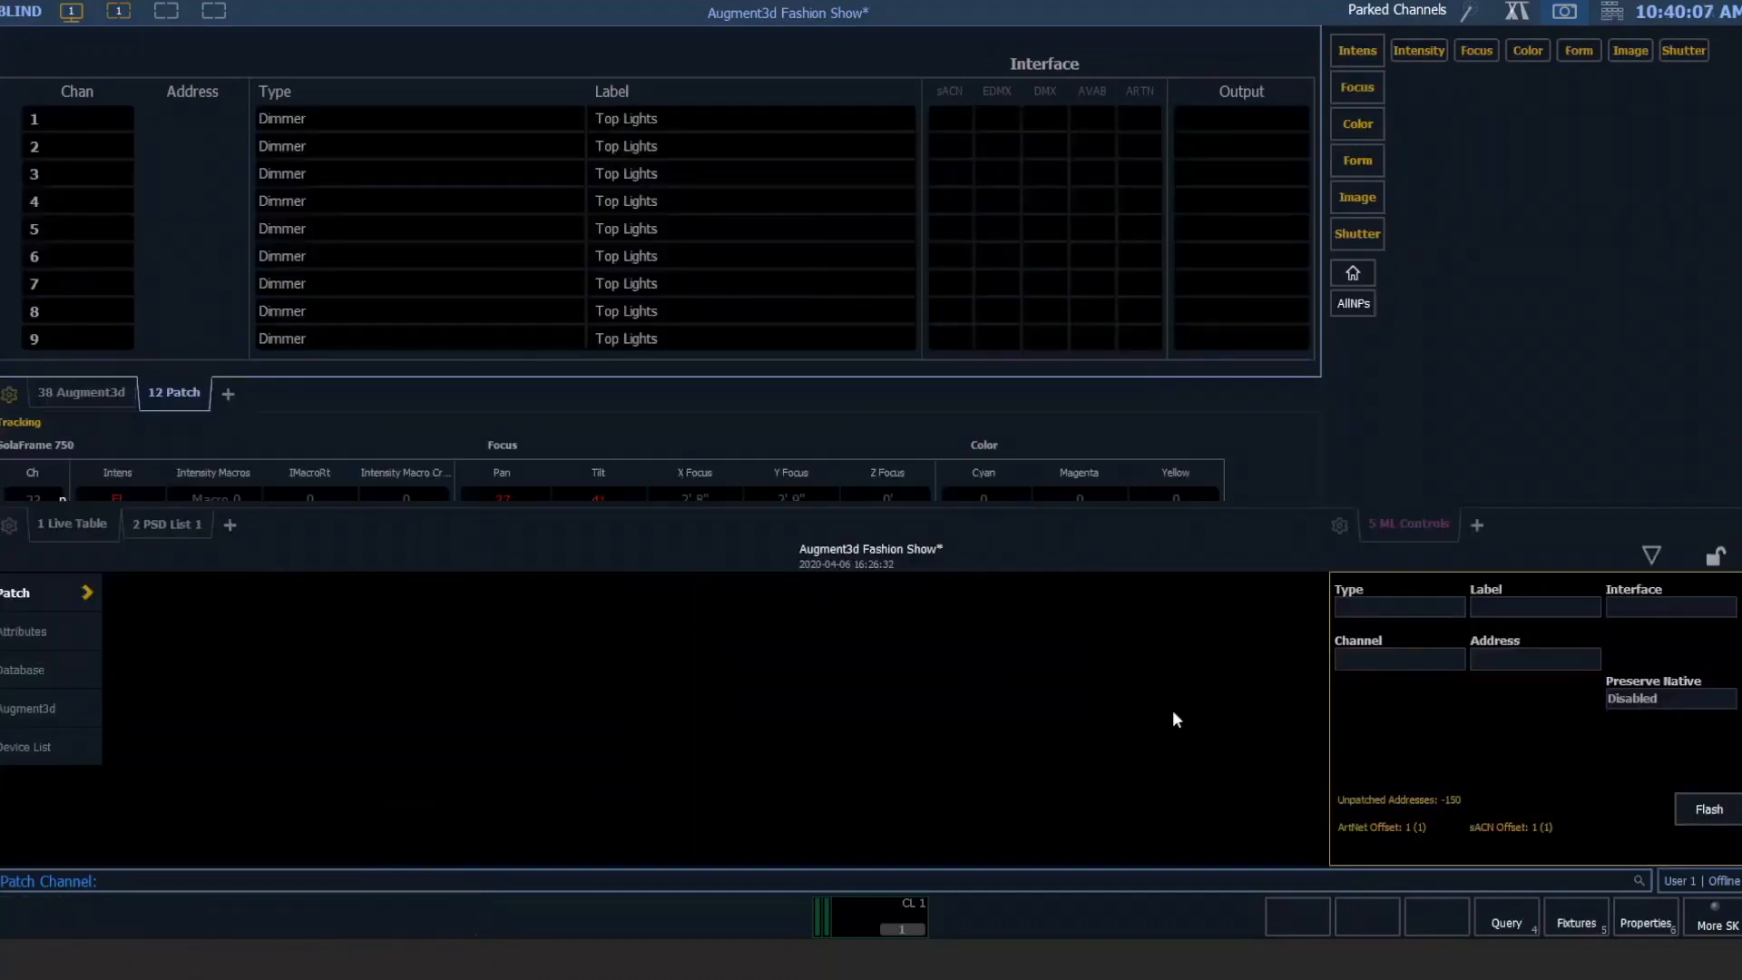
Start choosing a fixture type for channel 11 and search the fixture library for "linear".
{"action": "type", "text": "11"}
{"action": "key", "text": "Return"}
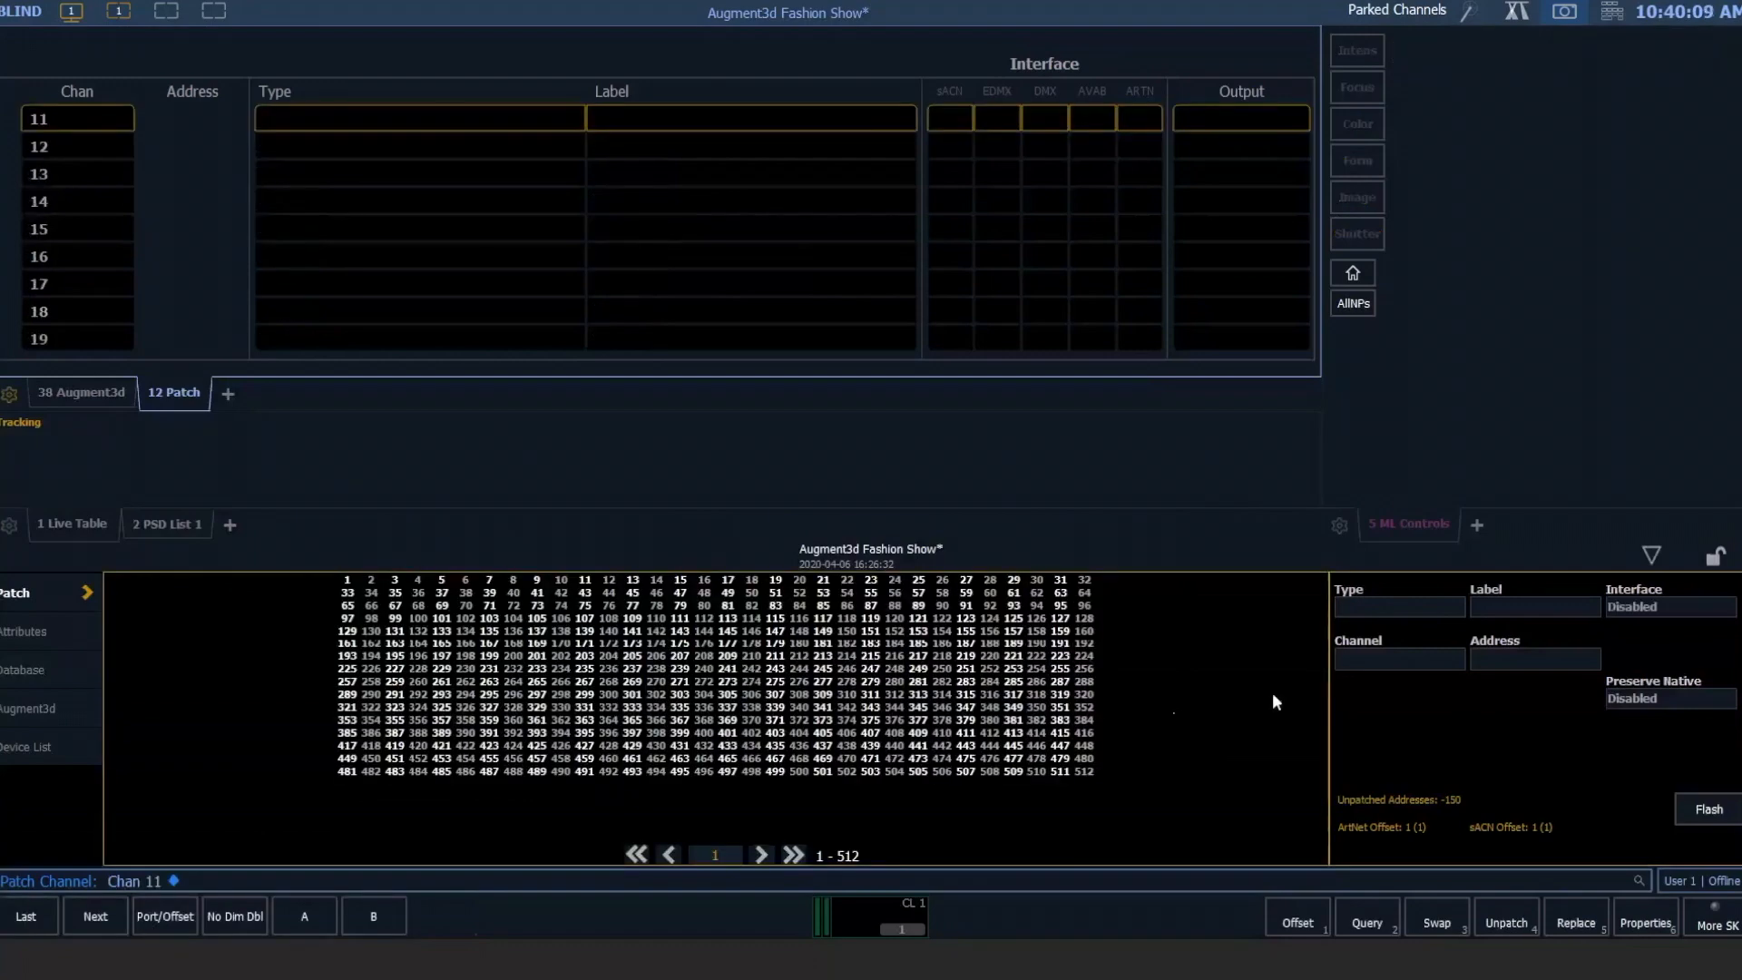
{"action": "left_click", "coordinate": [1354, 605]}
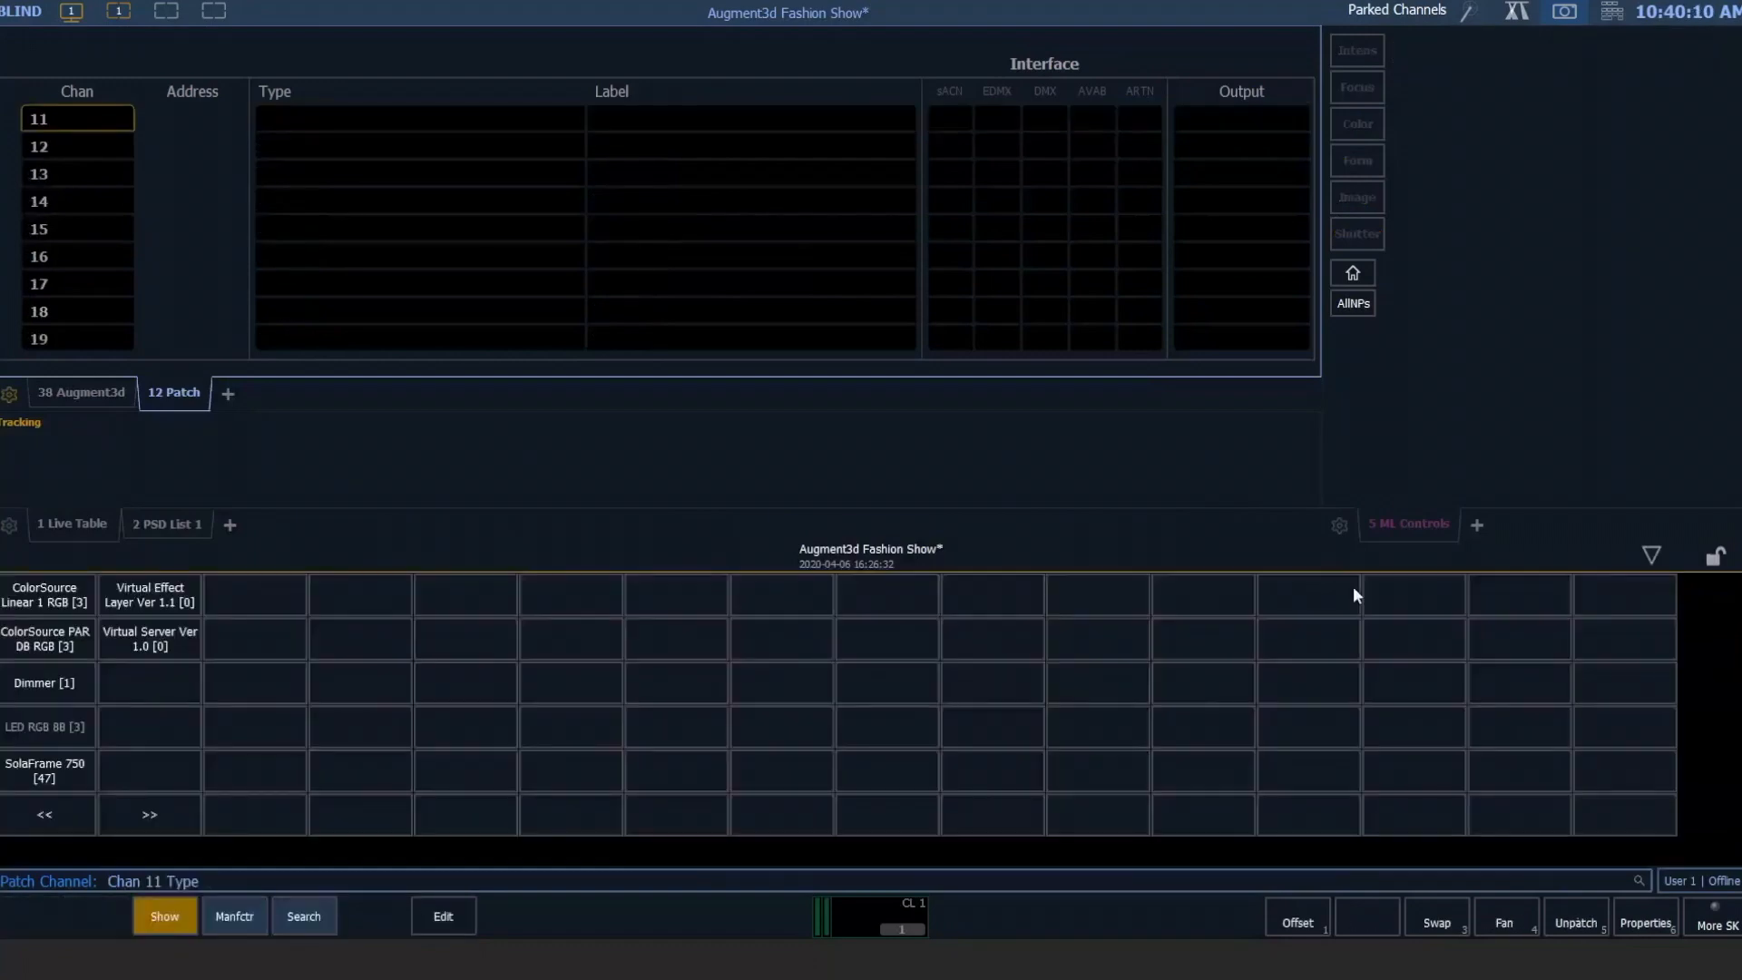
{"action": "left_click", "coordinate": [303, 917]}
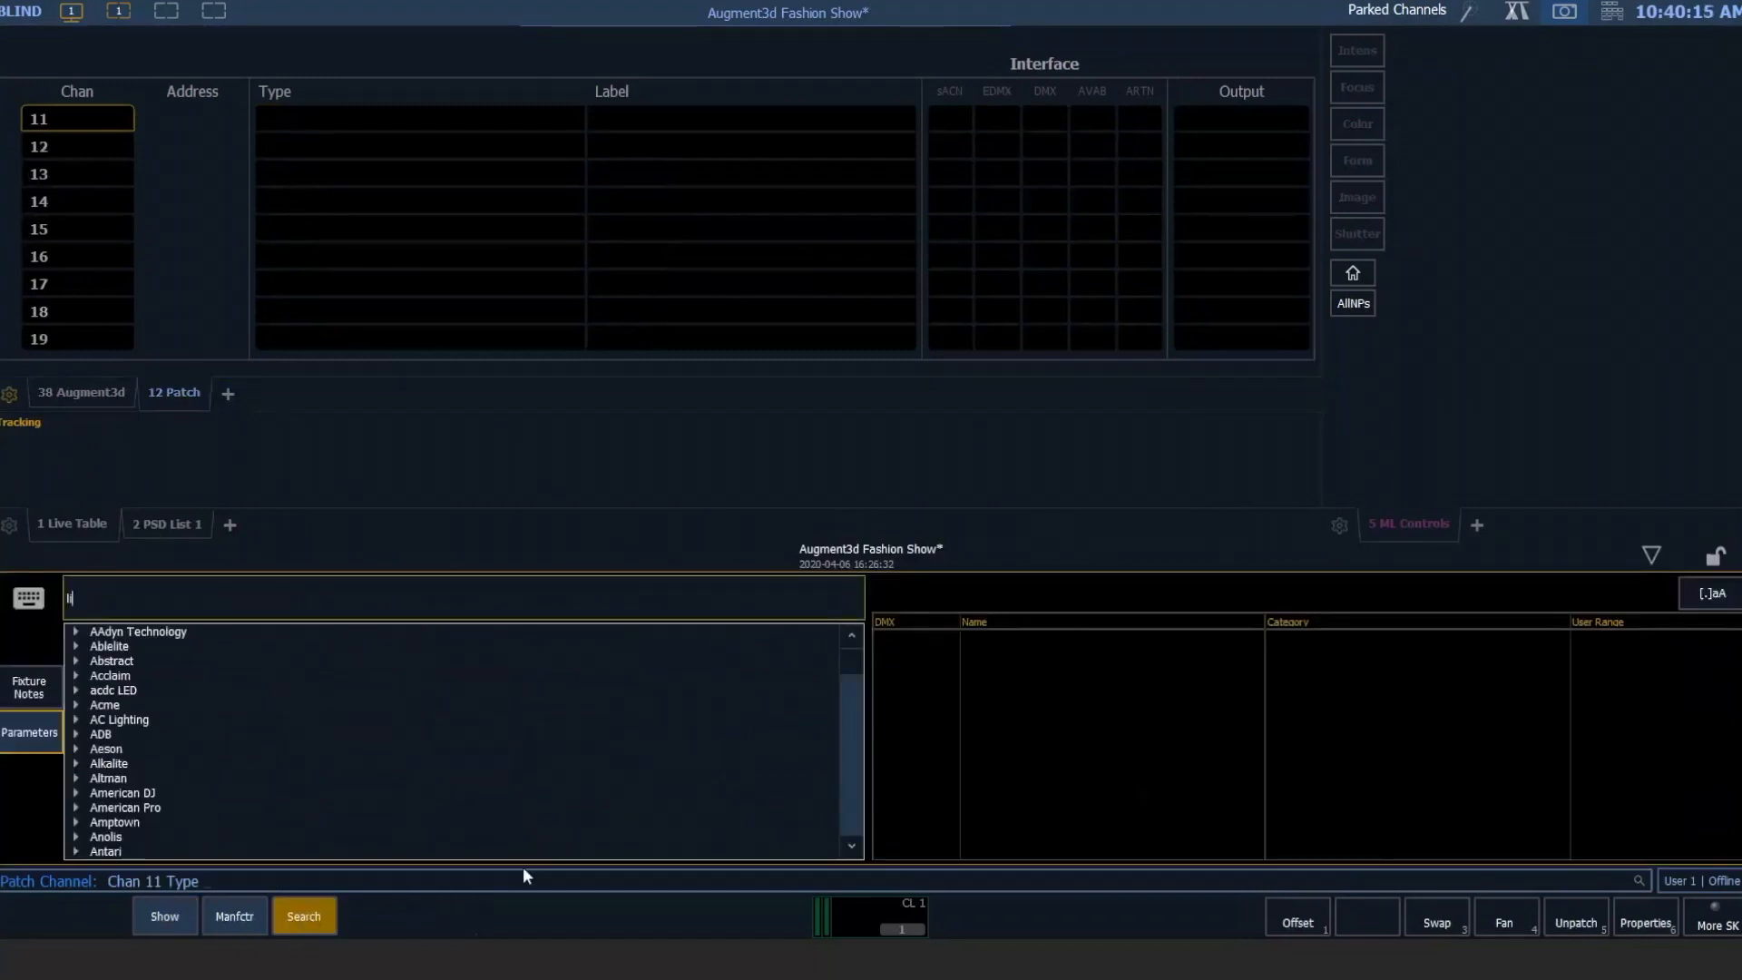
{"action": "type", "text": "linear"}
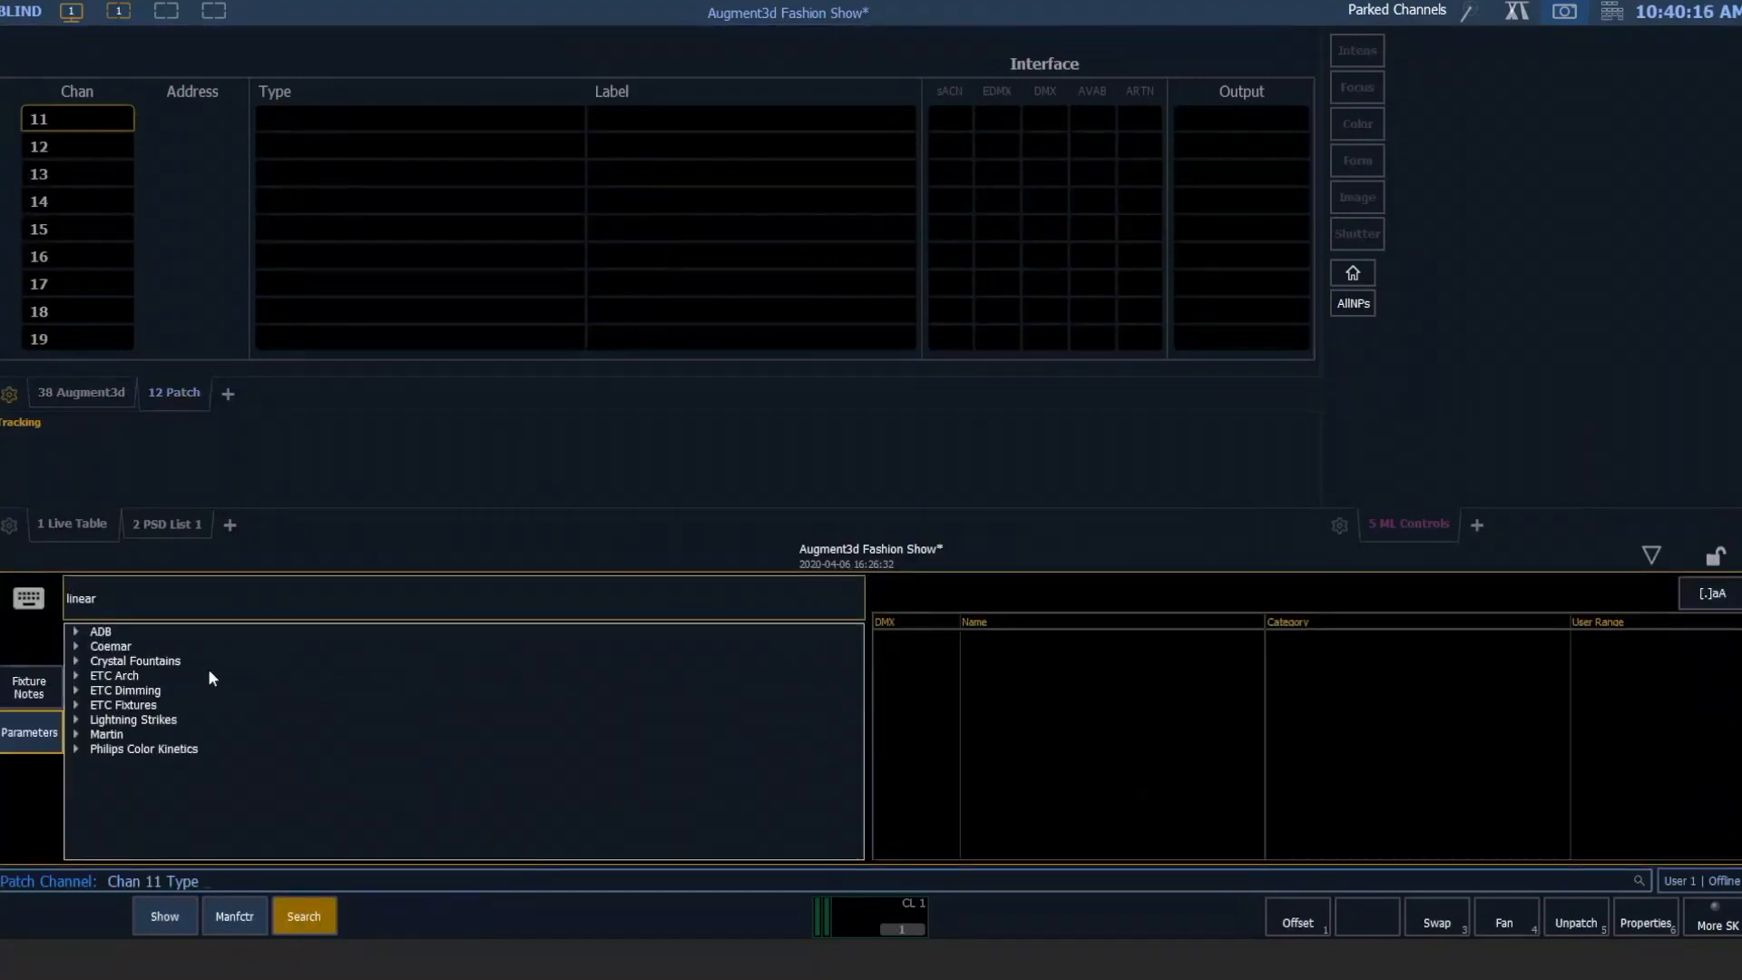
Examine the ColorSource Linear 2 modes under ETC Fixtures and the Exterior Linear 1200 Cove modes under Martin.
{"action": "left_click", "coordinate": [75, 705]}
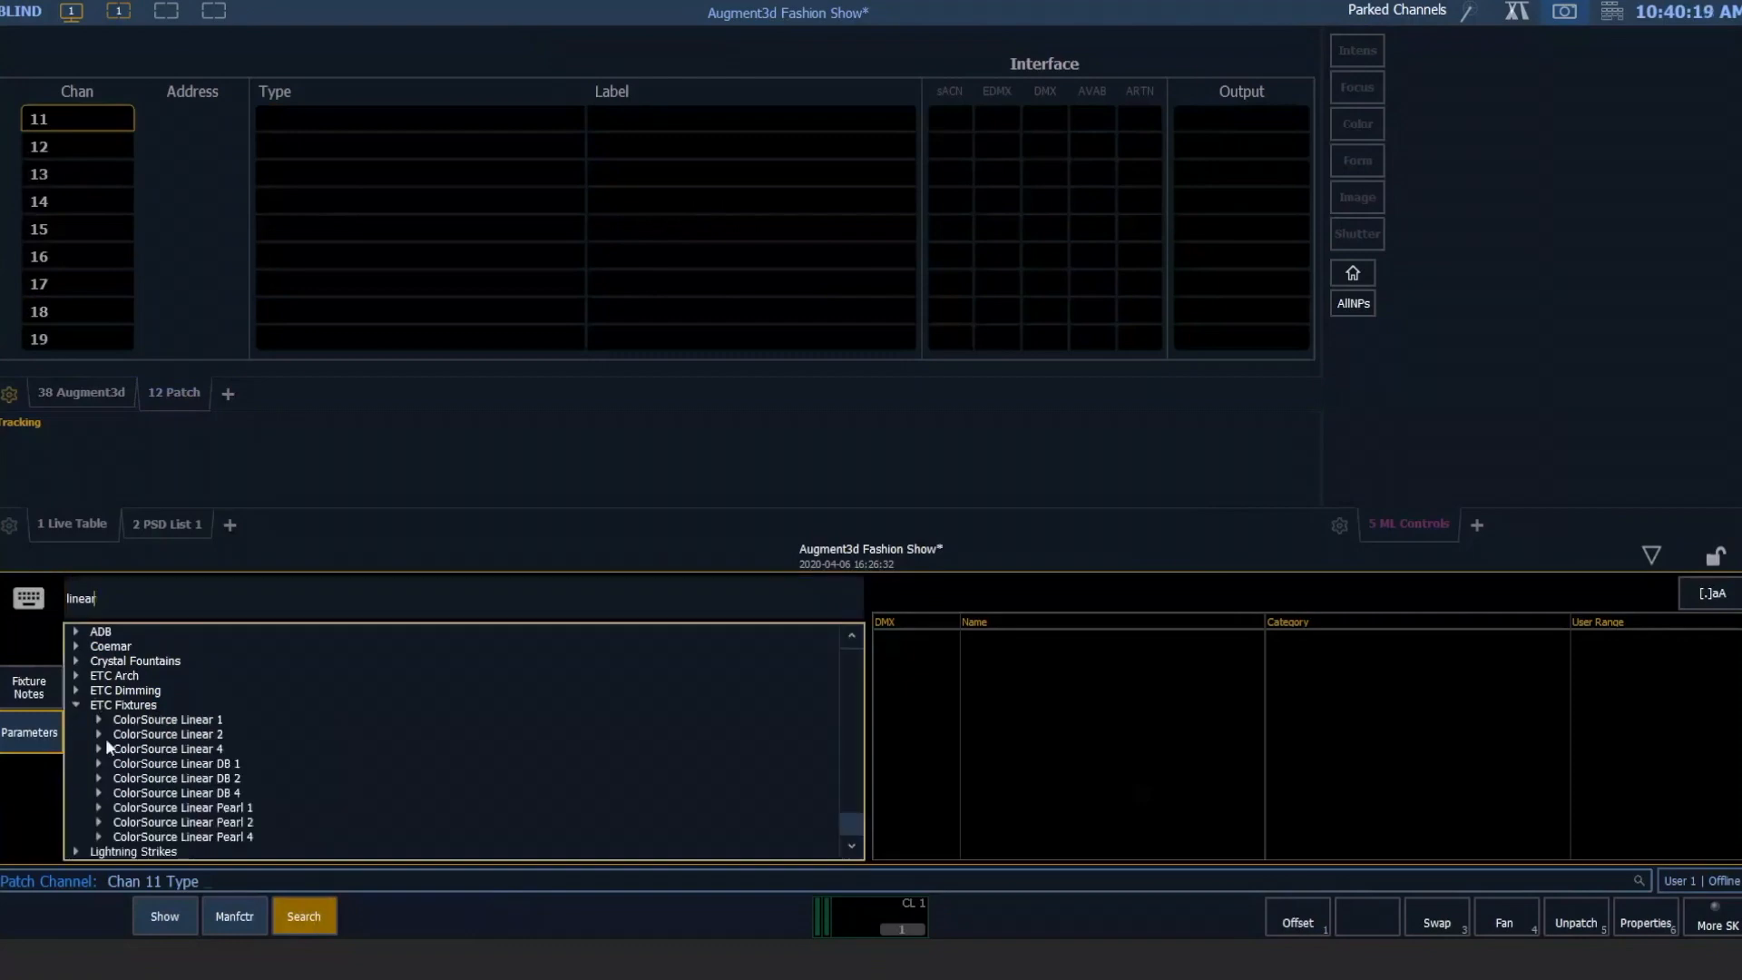
{"action": "left_click", "coordinate": [100, 734]}
{"action": "scroll", "coordinate": [363, 712], "scroll_direction": "down", "scroll_amount": 1}
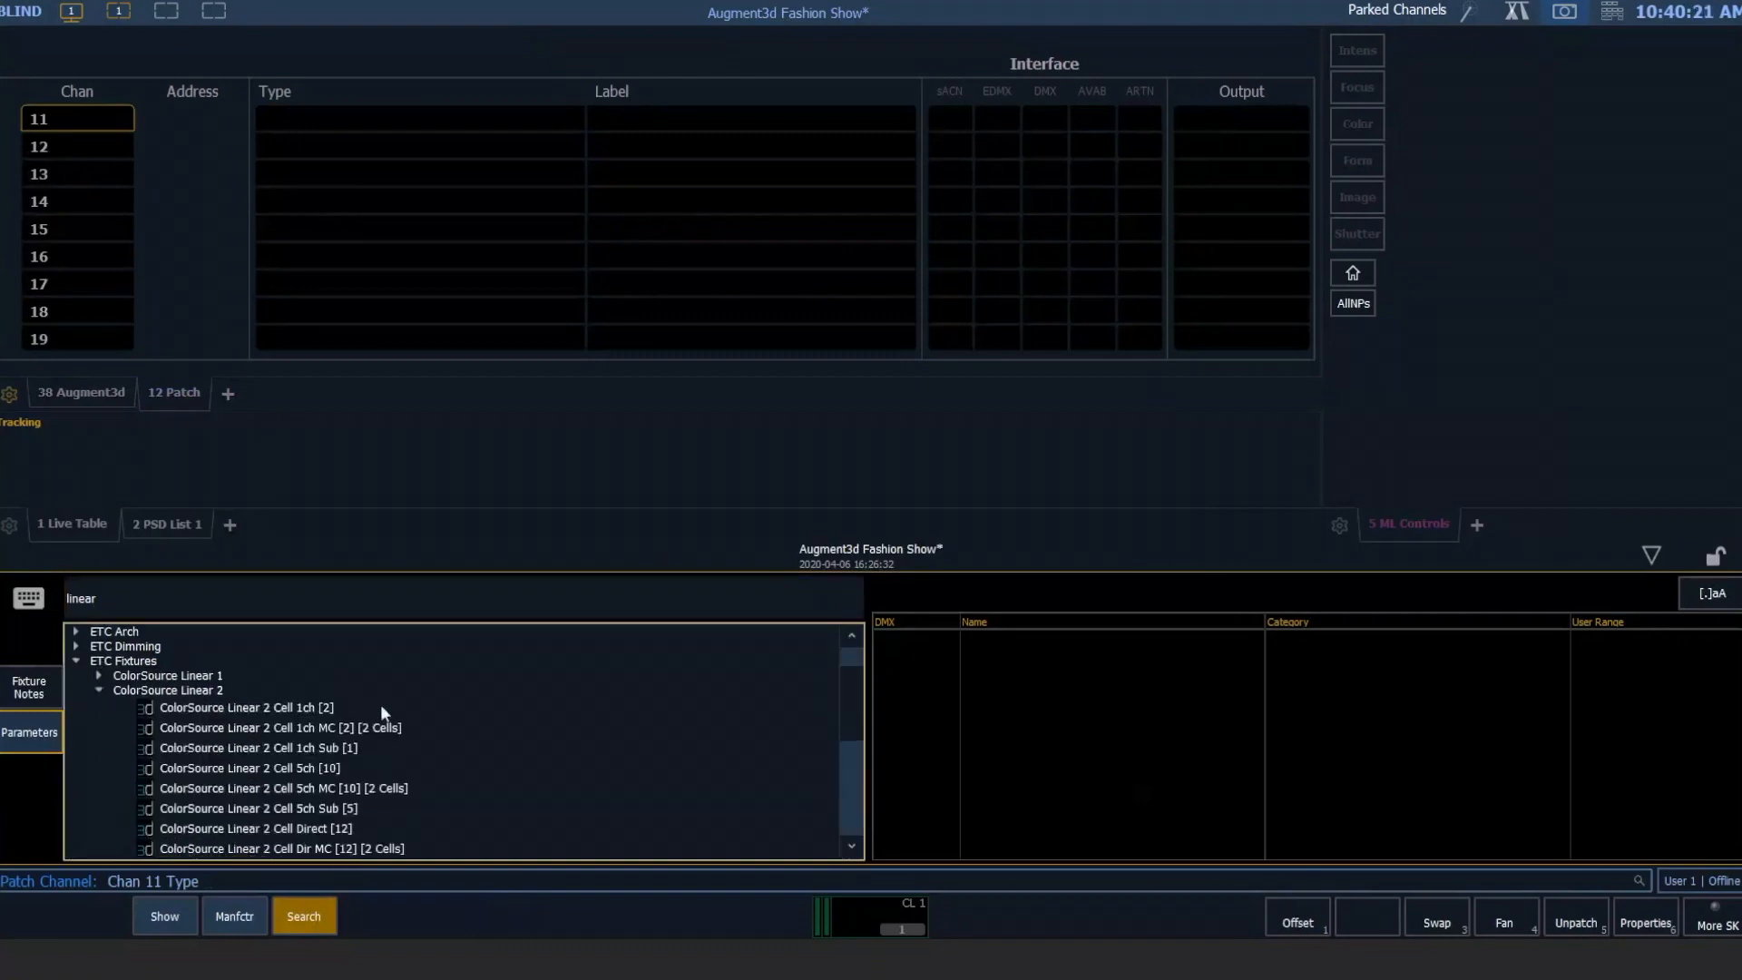
{"action": "scroll", "coordinate": [313, 719], "scroll_direction": "down", "scroll_amount": 1}
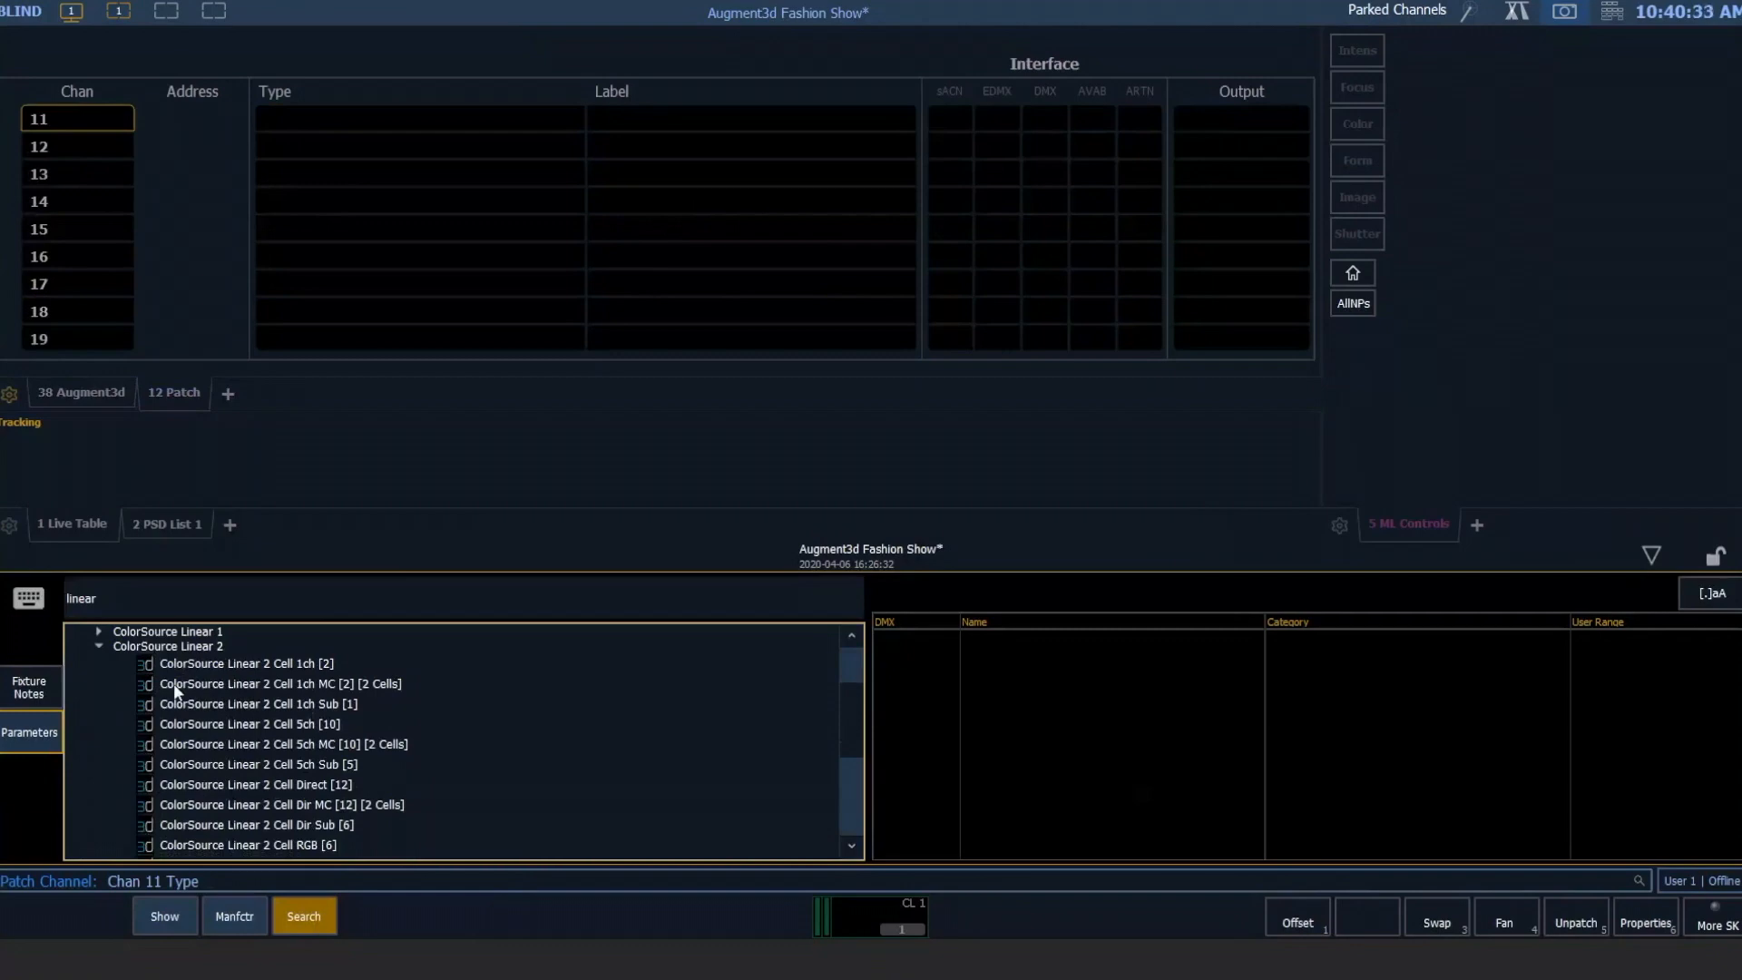
{"action": "scroll", "coordinate": [172, 683], "scroll_direction": "up", "scroll_amount": 1}
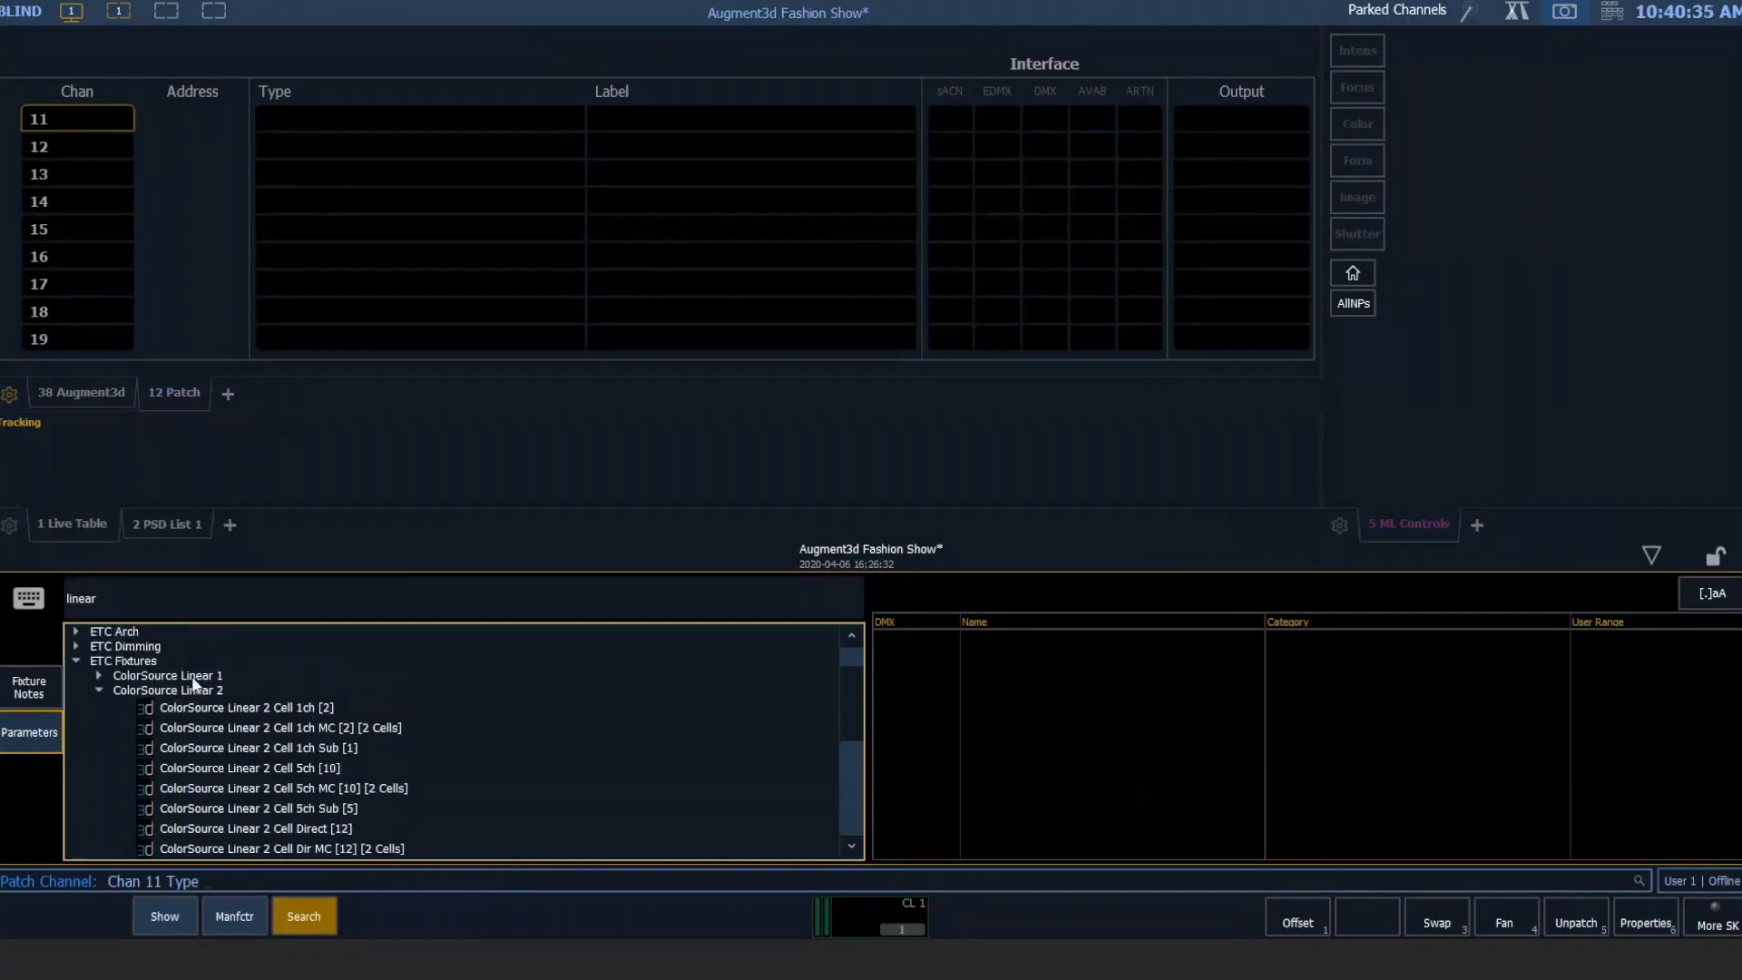
{"action": "left_click", "coordinate": [76, 660]}
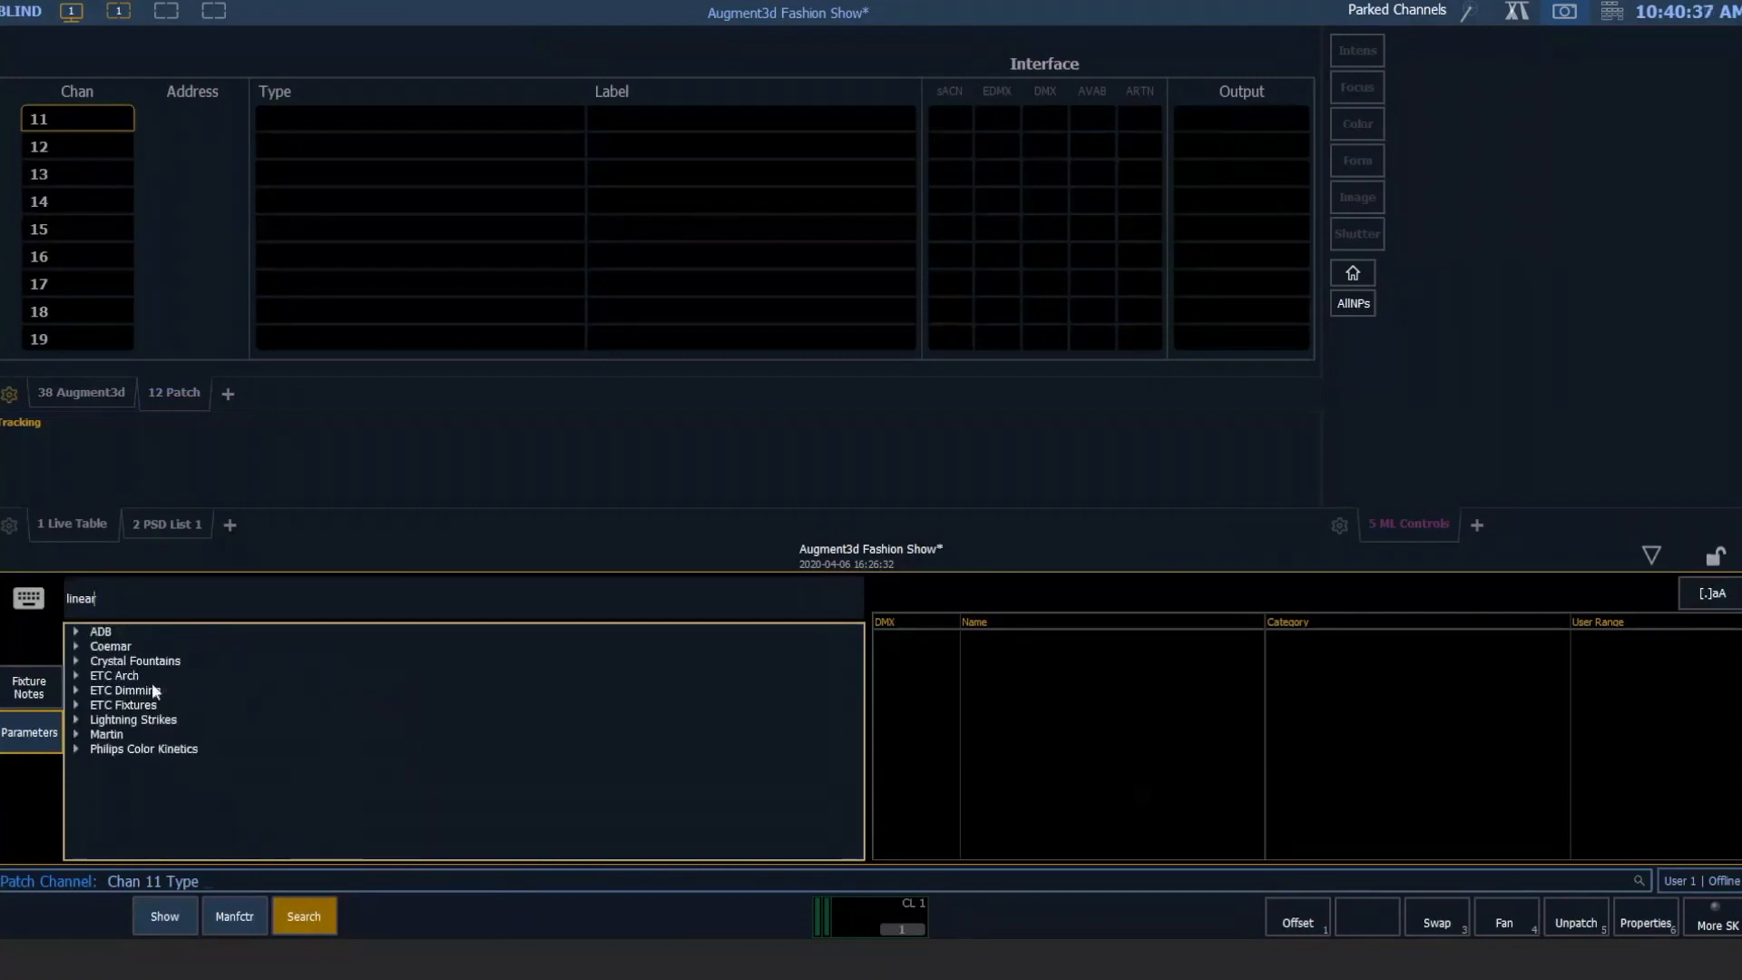
{"action": "left_click", "coordinate": [76, 733]}
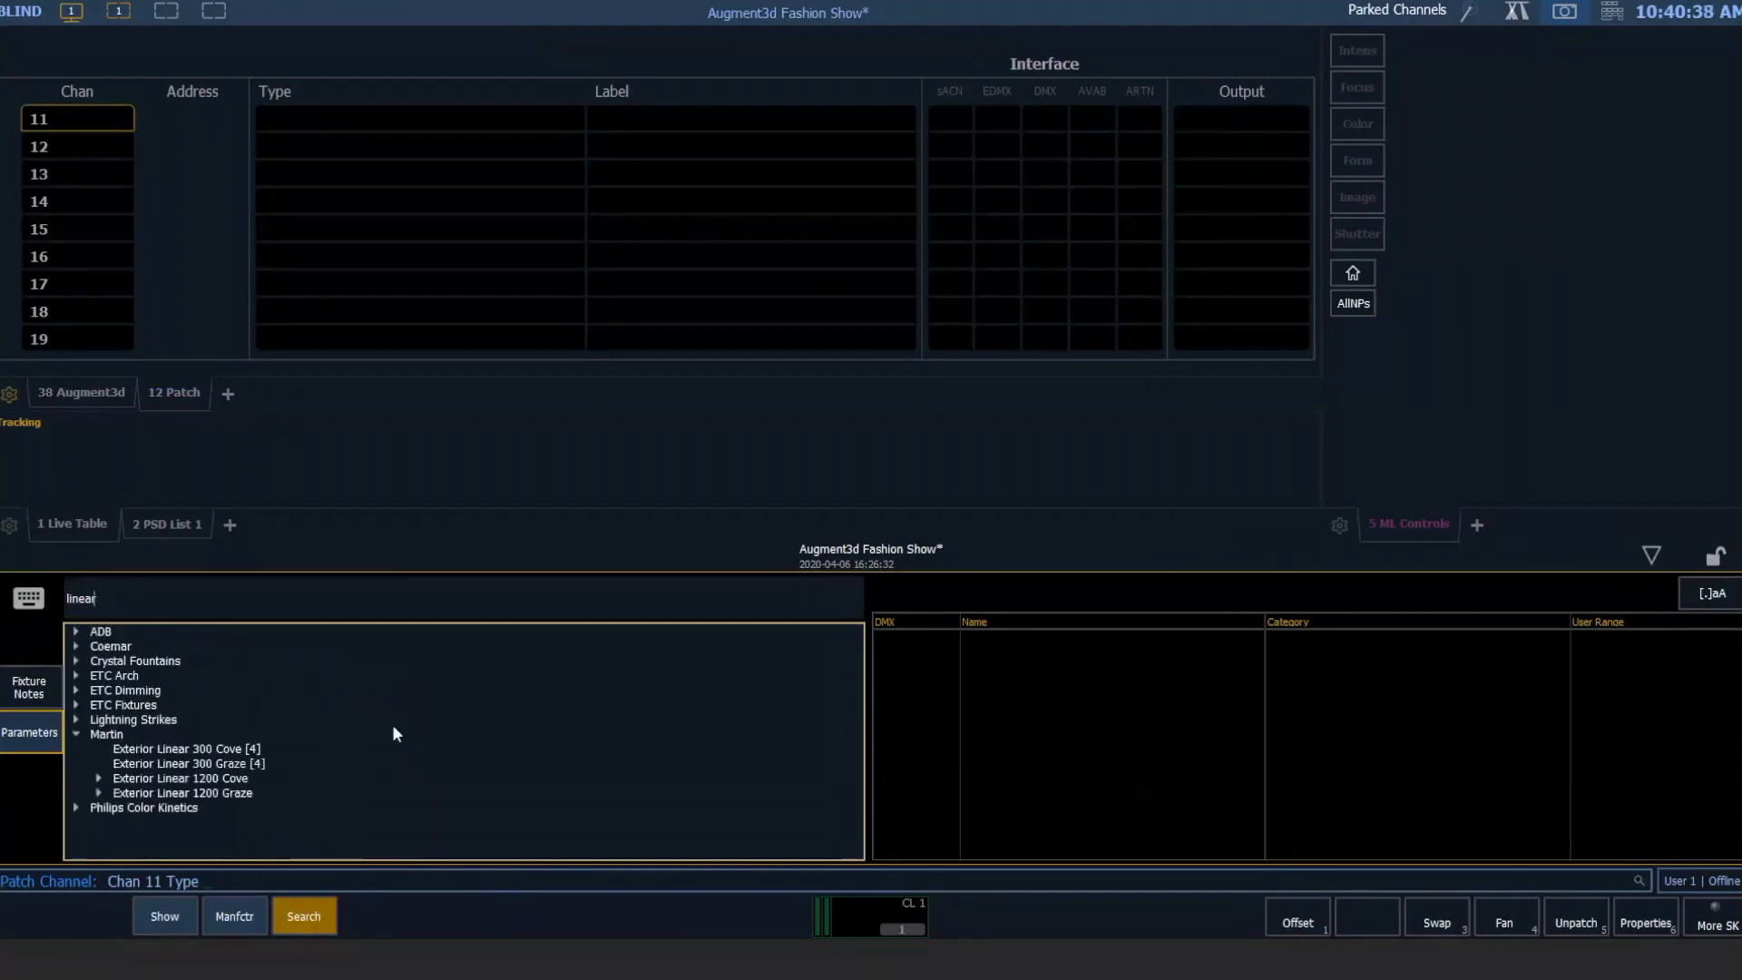
{"action": "left_click", "coordinate": [96, 778]}
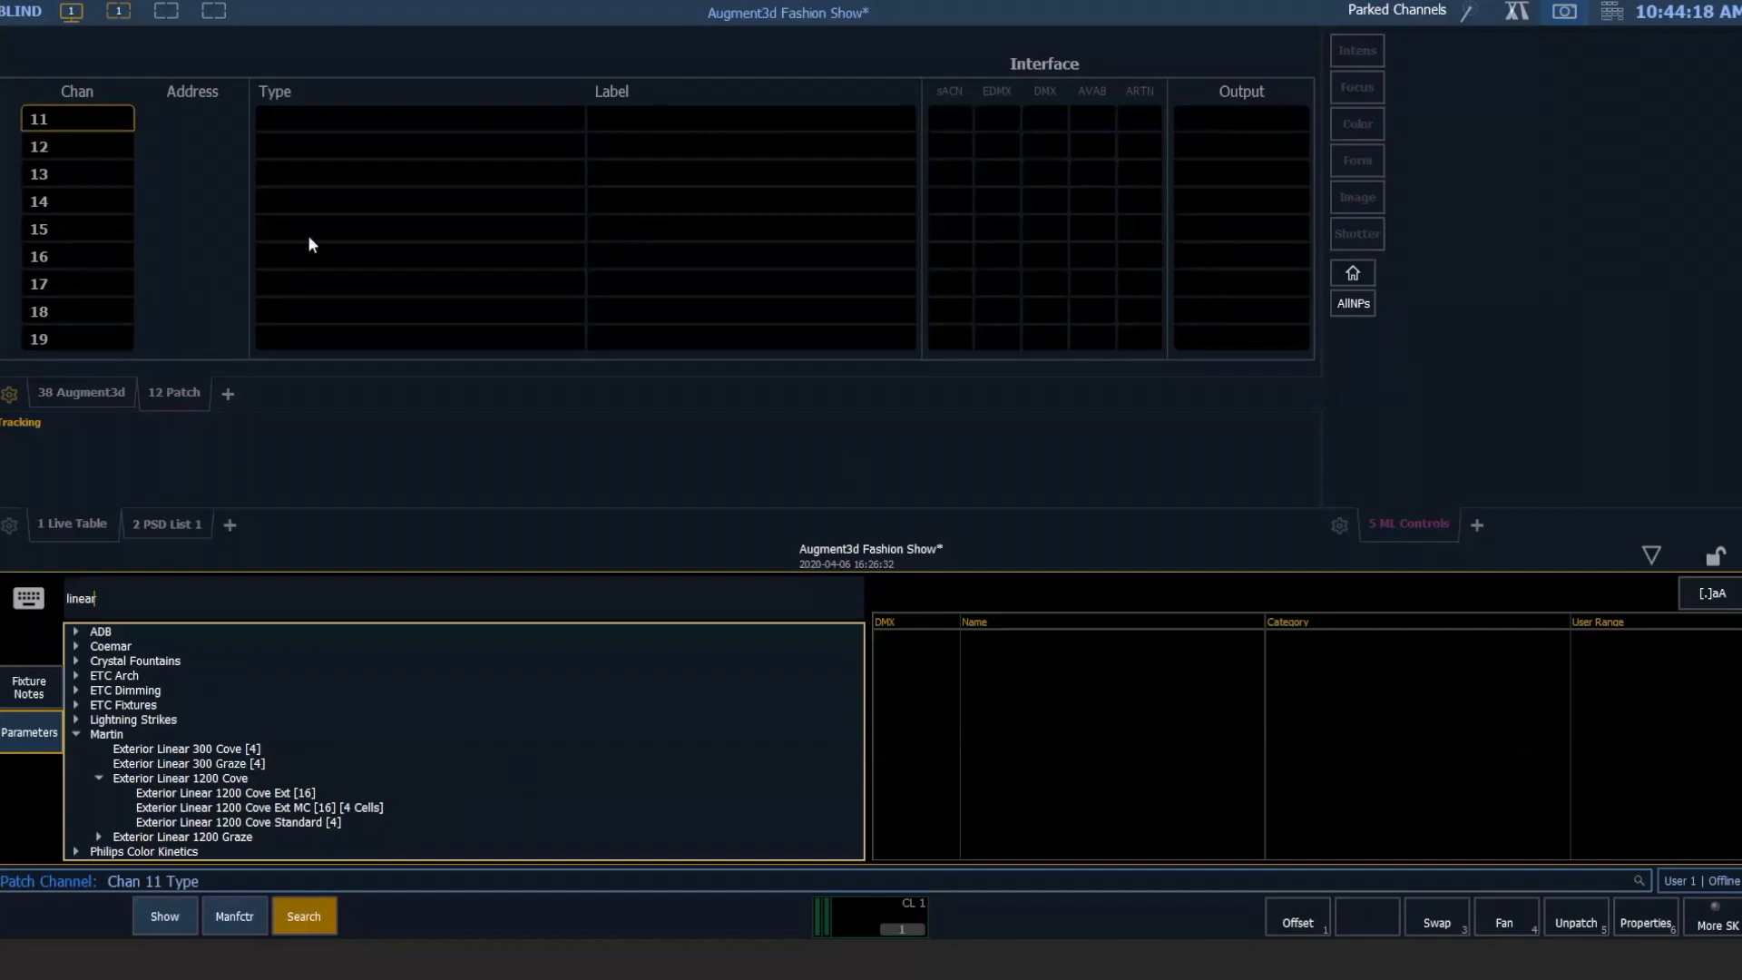
Abandon the fixture type entry and select channel 11 again in the patch.
{"action": "left_click", "coordinate": [222, 233]}
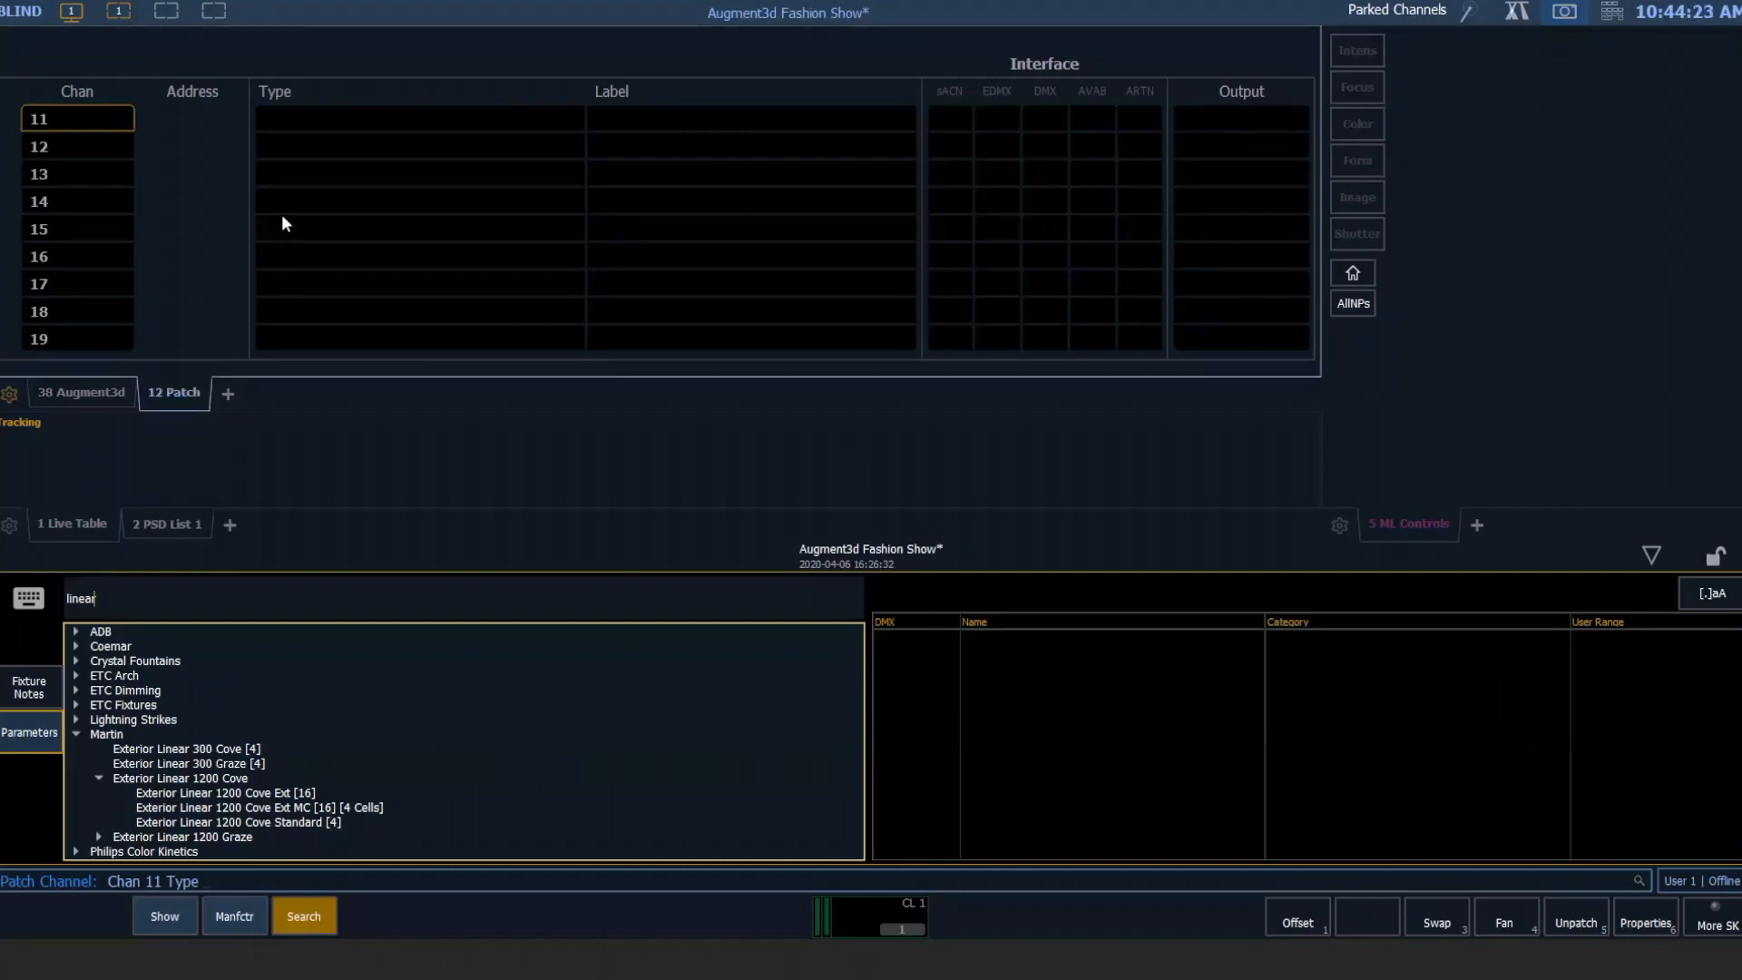
{"action": "key", "text": "BackSpace"}
{"action": "key", "text": "BackSpace"}
{"action": "key", "text": "BackSpace"}
{"action": "key", "text": "BackSpace"}
{"action": "key", "text": "BackSpace"}
{"action": "key", "text": "BackSpace"}
{"action": "key", "text": "BackSpace"}
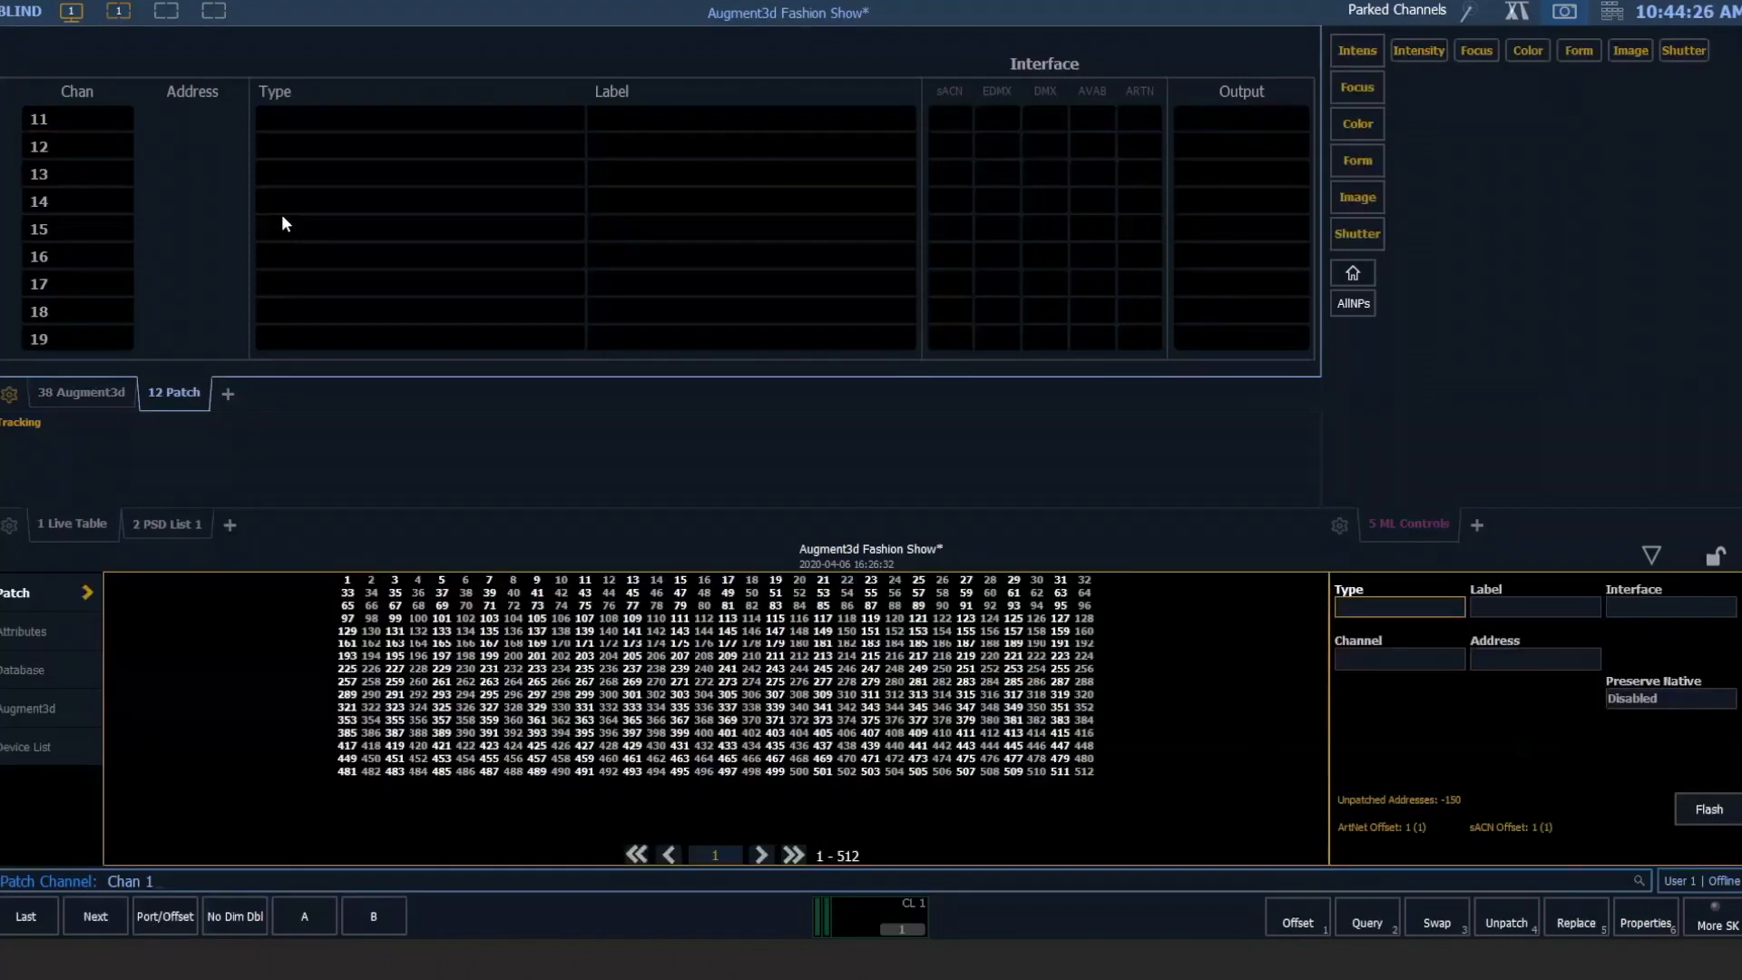
{"action": "type", "text": "1"}
{"action": "key", "text": "Return"}
Review the fixture types and labels throughout the patched channels, and recall Snapshot 1 to bring back the Augment3d layout.
{"action": "scroll", "coordinate": [402, 184], "scroll_direction": "up", "scroll_amount": 2}
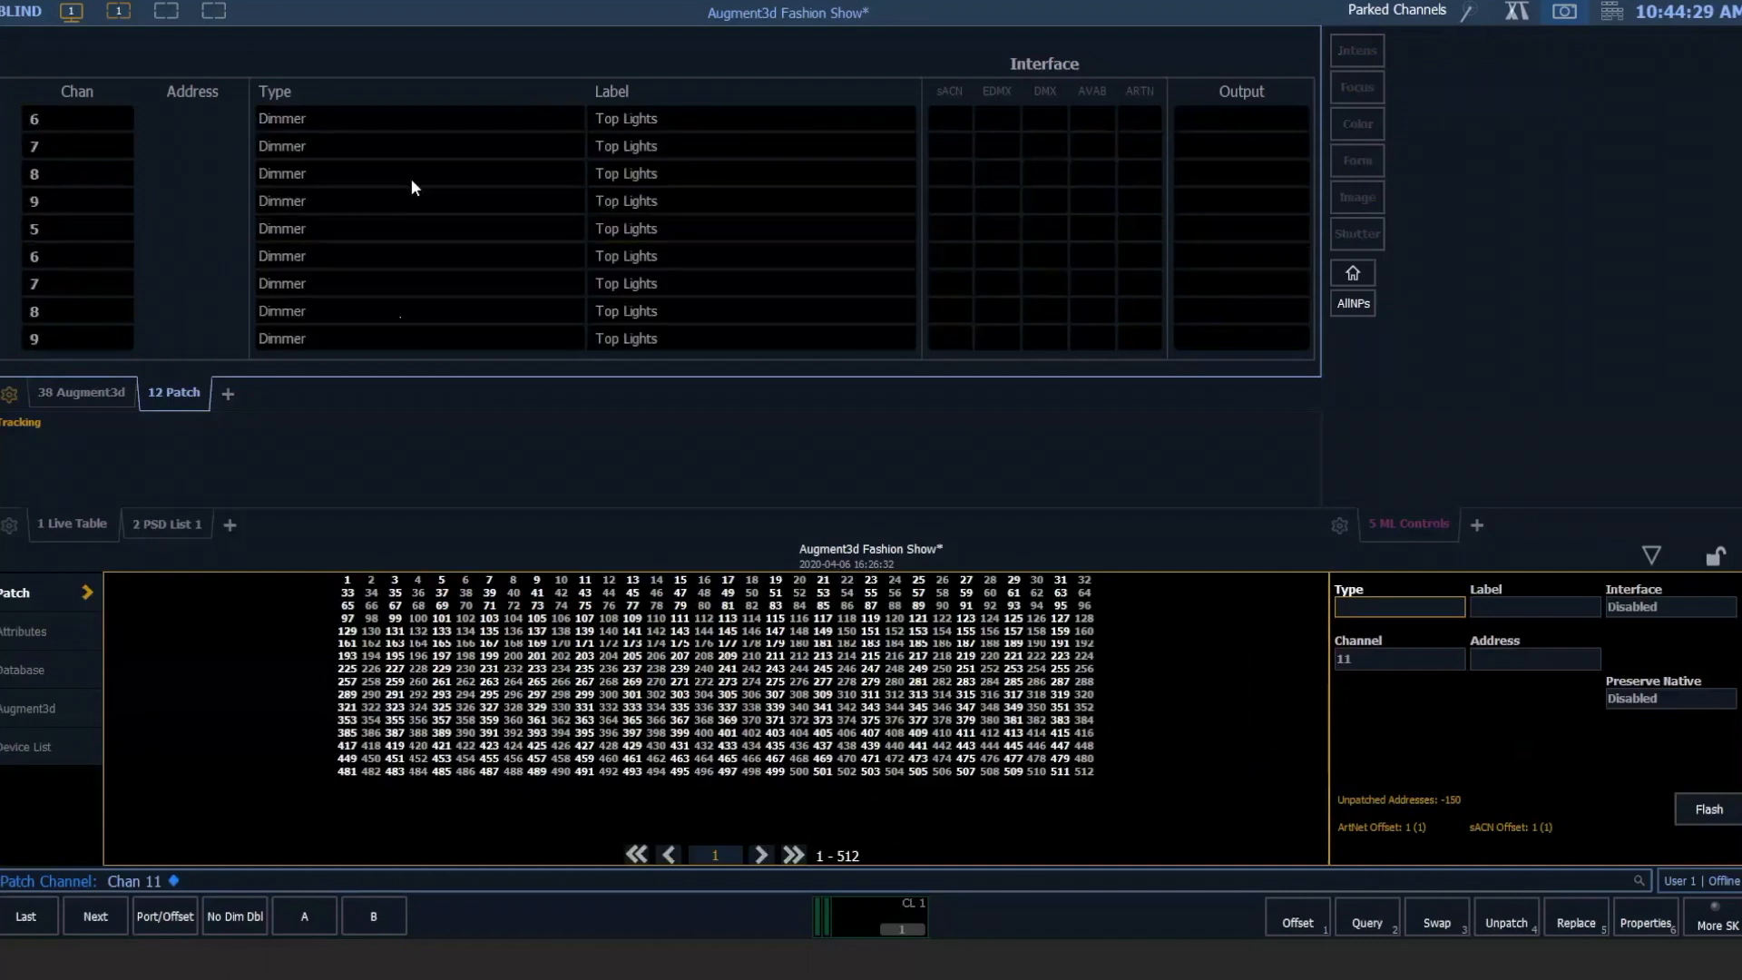
{"action": "scroll", "coordinate": [399, 195], "scroll_direction": "down", "scroll_amount": 7}
{"action": "scroll", "coordinate": [401, 207], "scroll_direction": "down", "scroll_amount": 5}
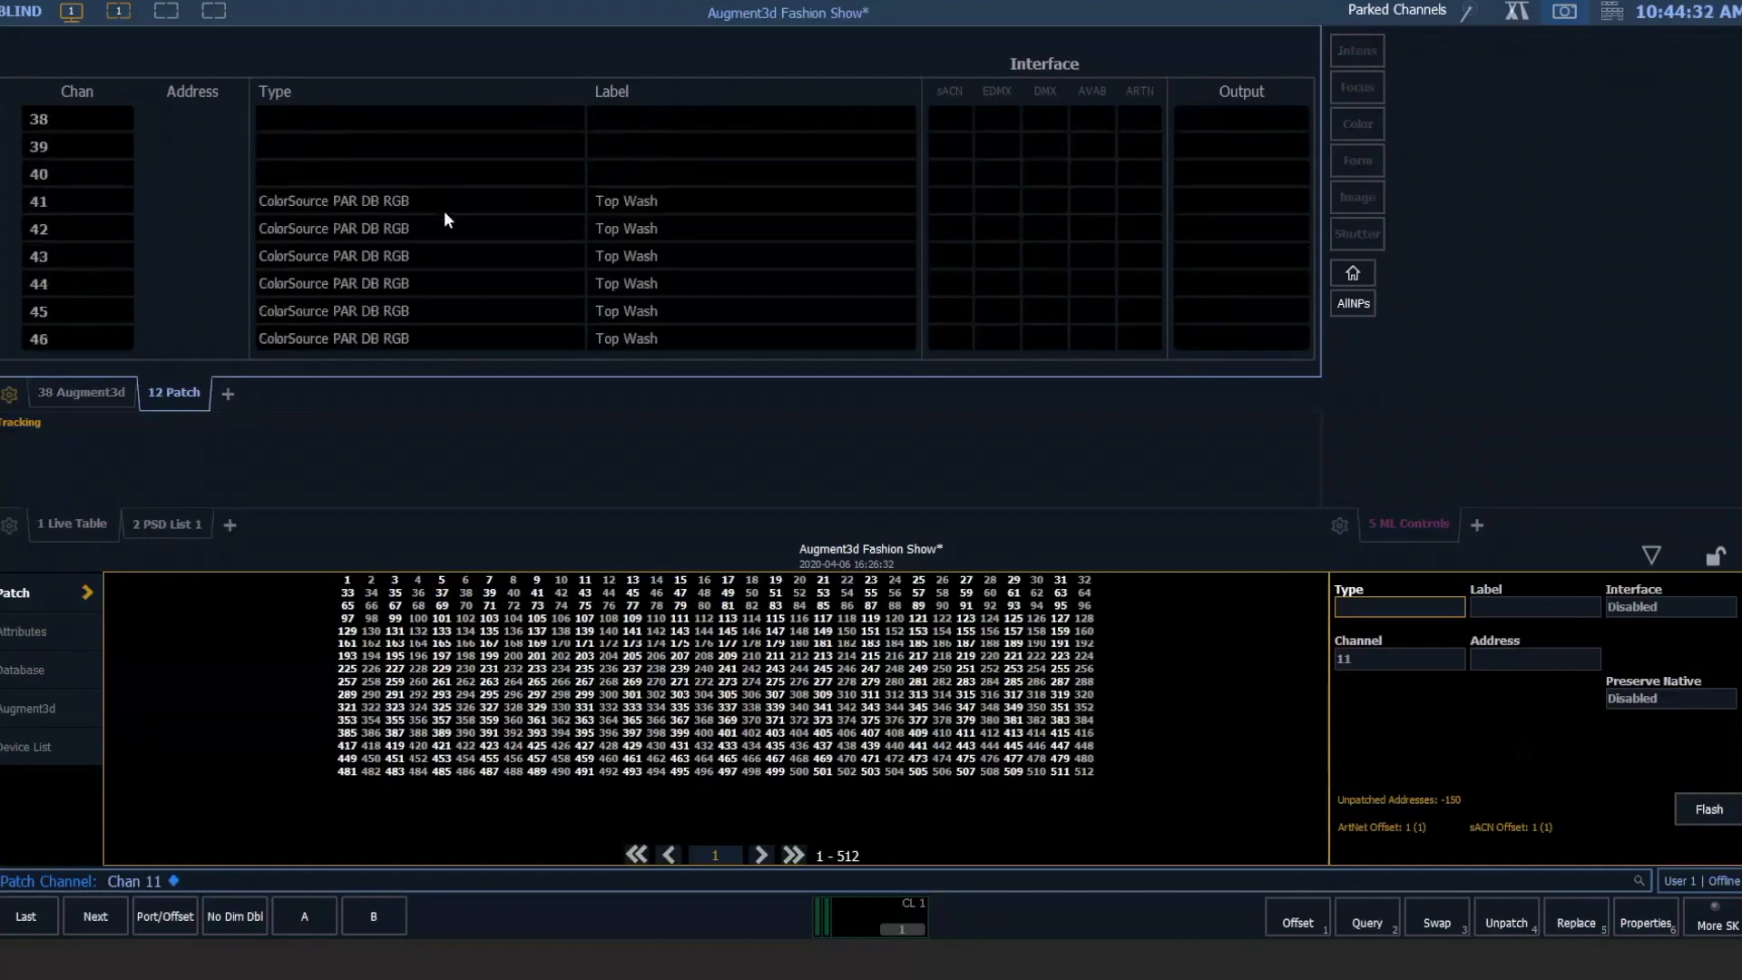
{"action": "scroll", "coordinate": [445, 214], "scroll_direction": "down", "scroll_amount": 4}
{"action": "scroll", "coordinate": [448, 209], "scroll_direction": "up", "scroll_amount": 5}
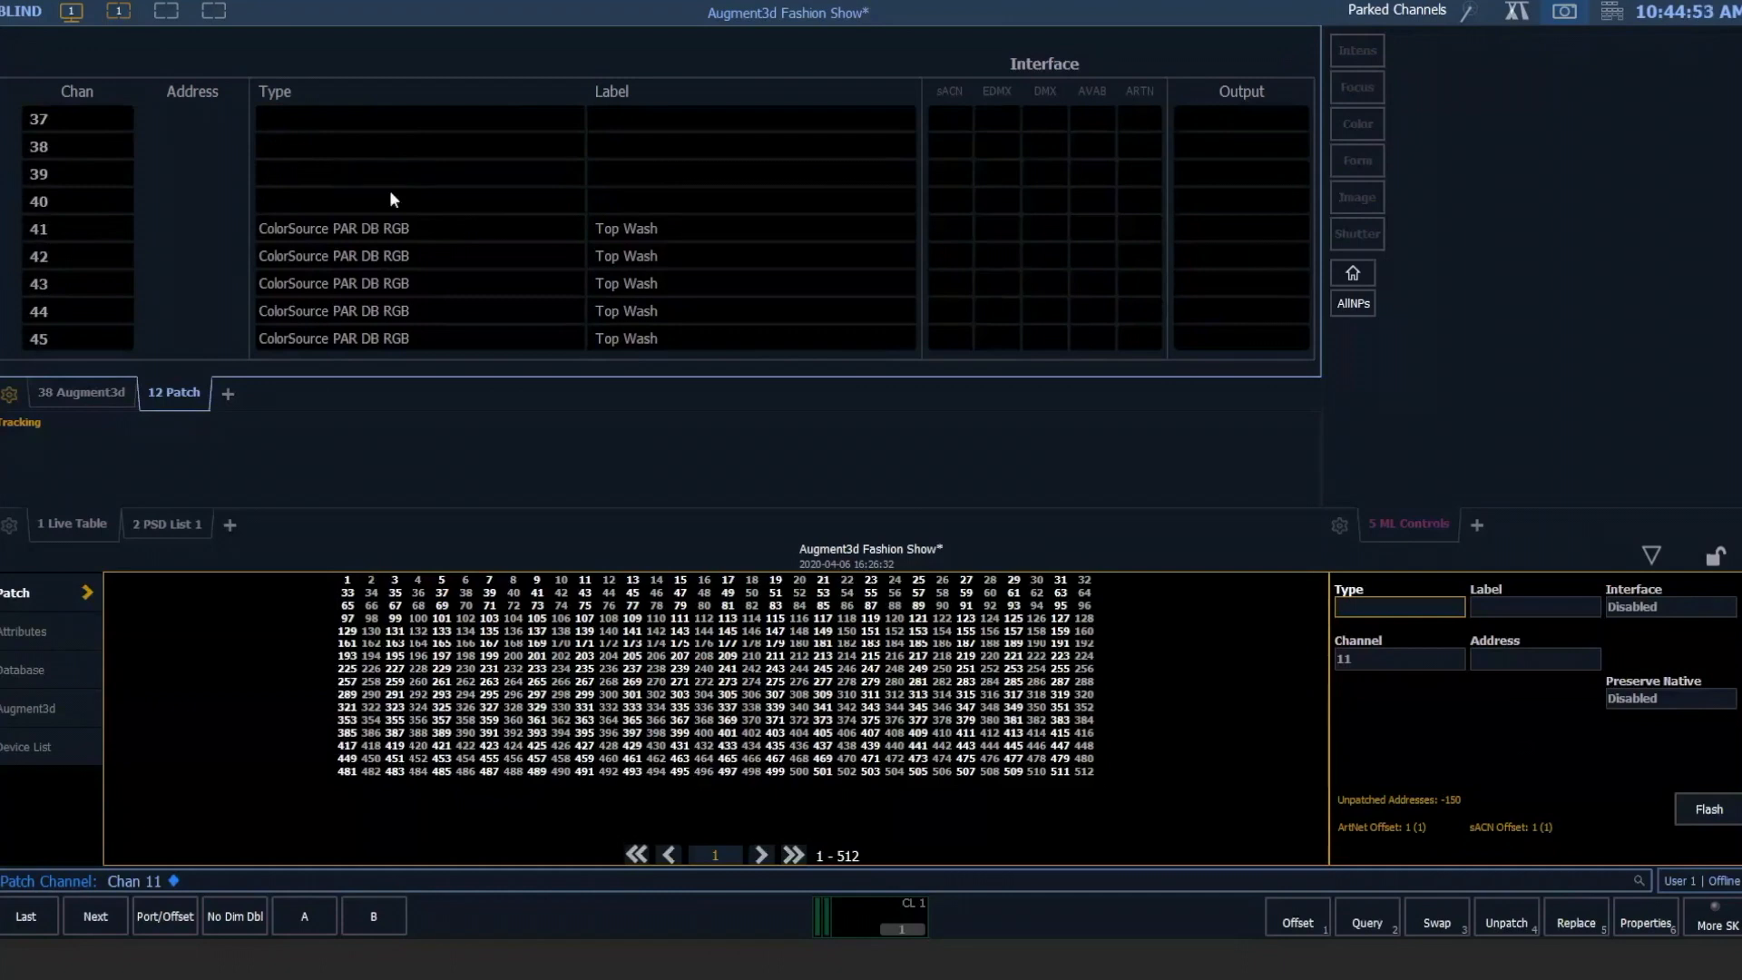
{"action": "scroll", "coordinate": [465, 213], "scroll_direction": "down", "scroll_amount": 3}
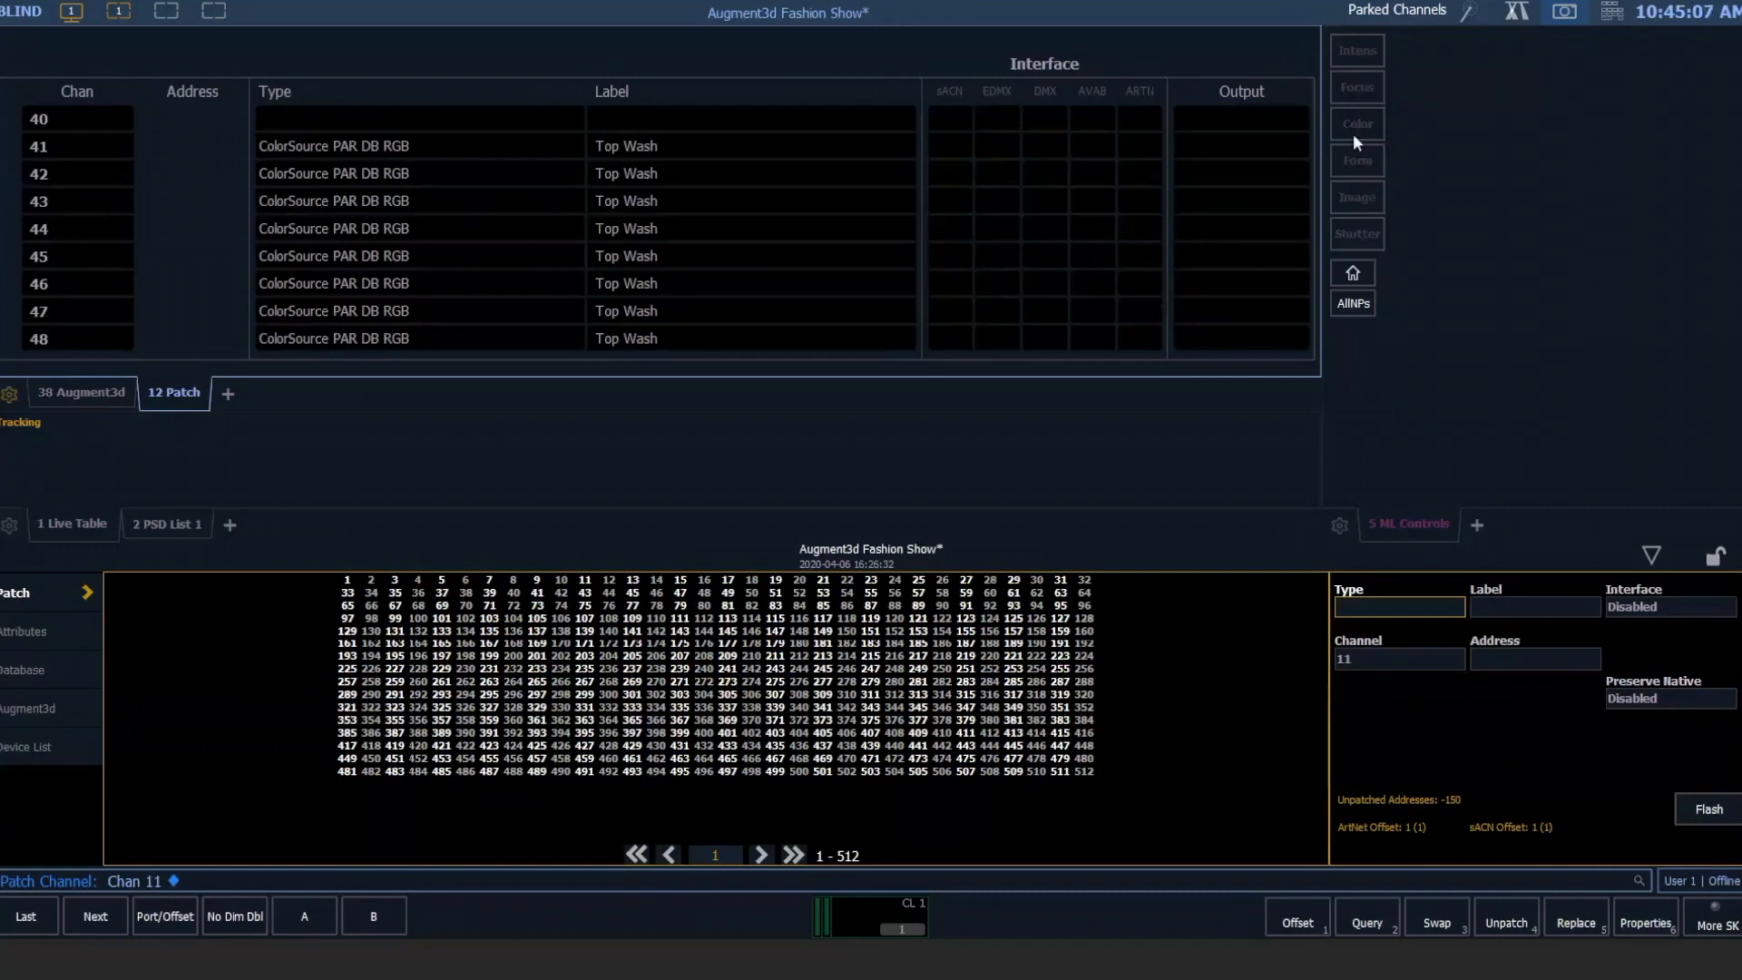
{"action": "left_click", "coordinate": [1562, 13]}
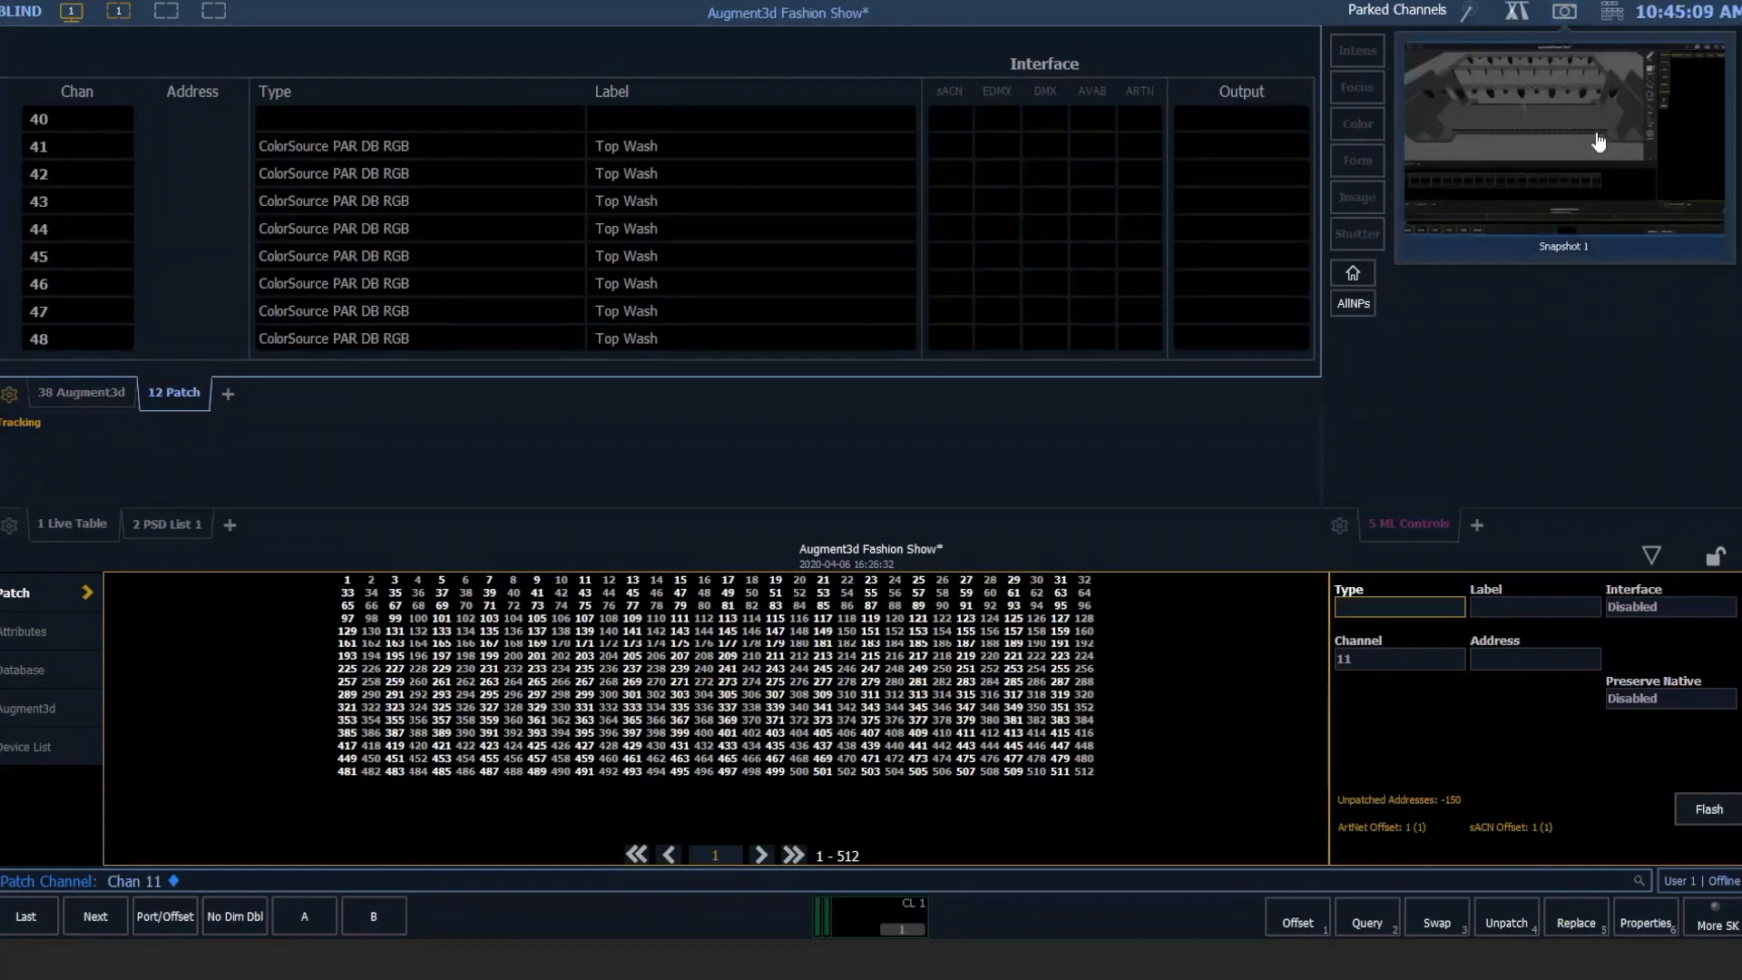
{"action": "left_click", "coordinate": [1598, 142]}
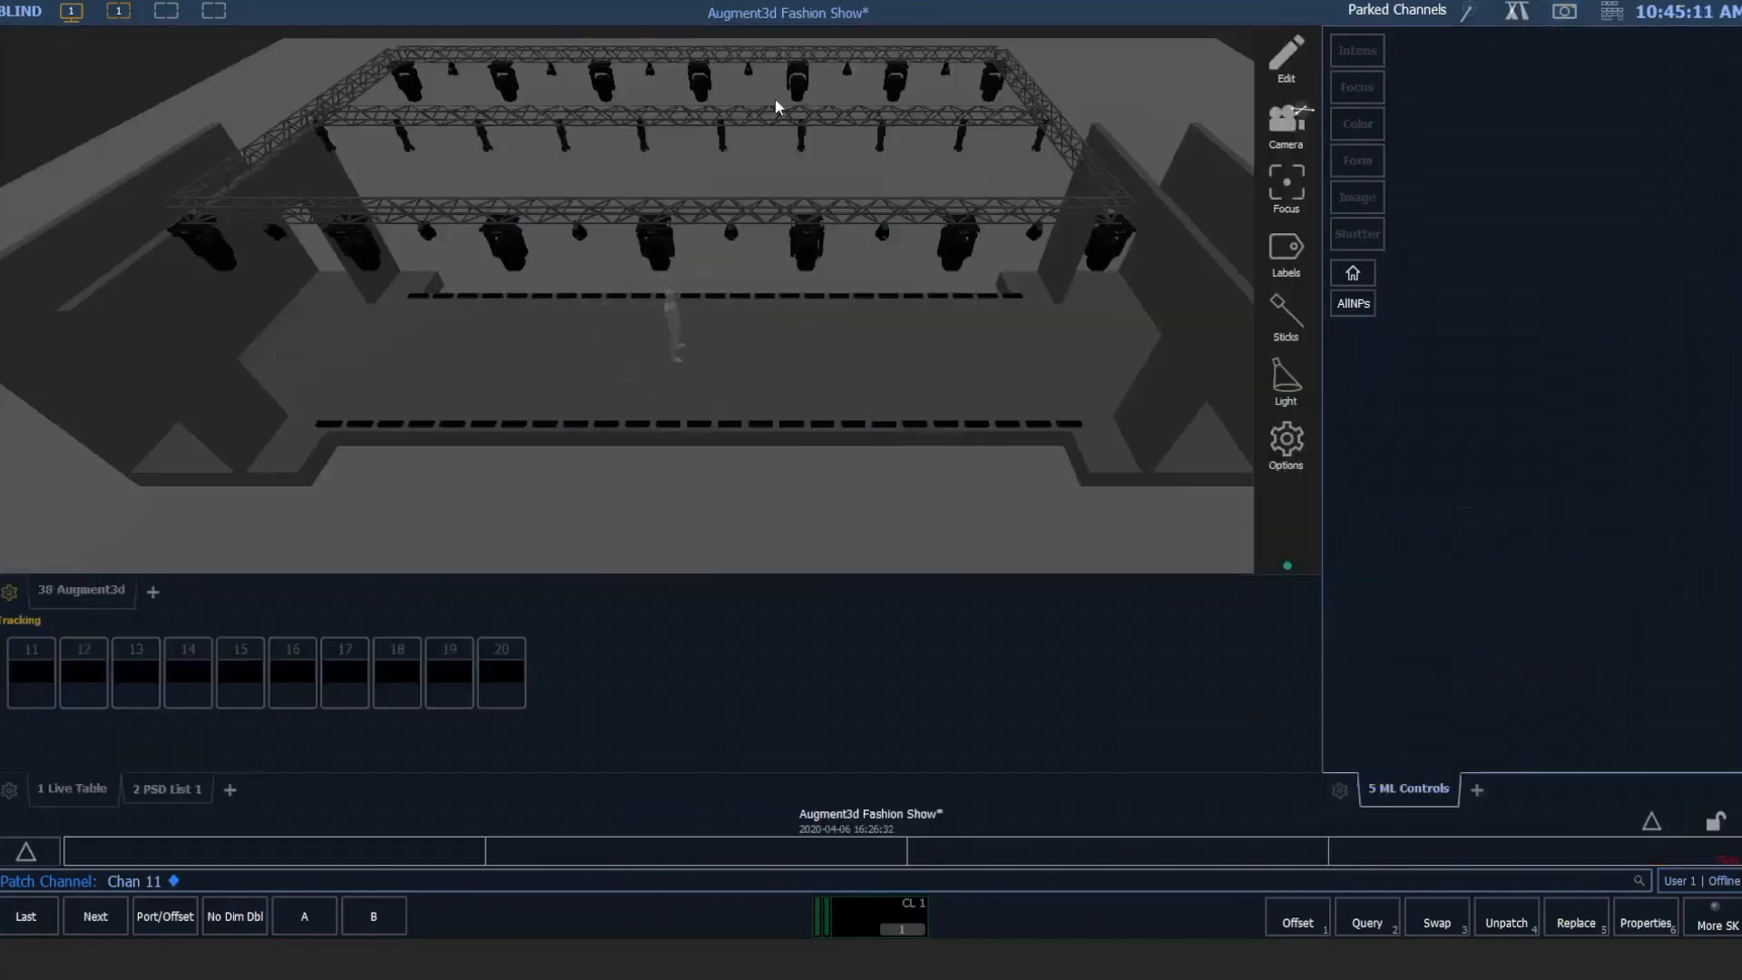
Switch the workspace to a single-frame layout, return to Live and show Augment3d across the full frame.
{"action": "left_click", "coordinate": [70, 13]}
{"action": "left_click", "coordinate": [33, 74]}
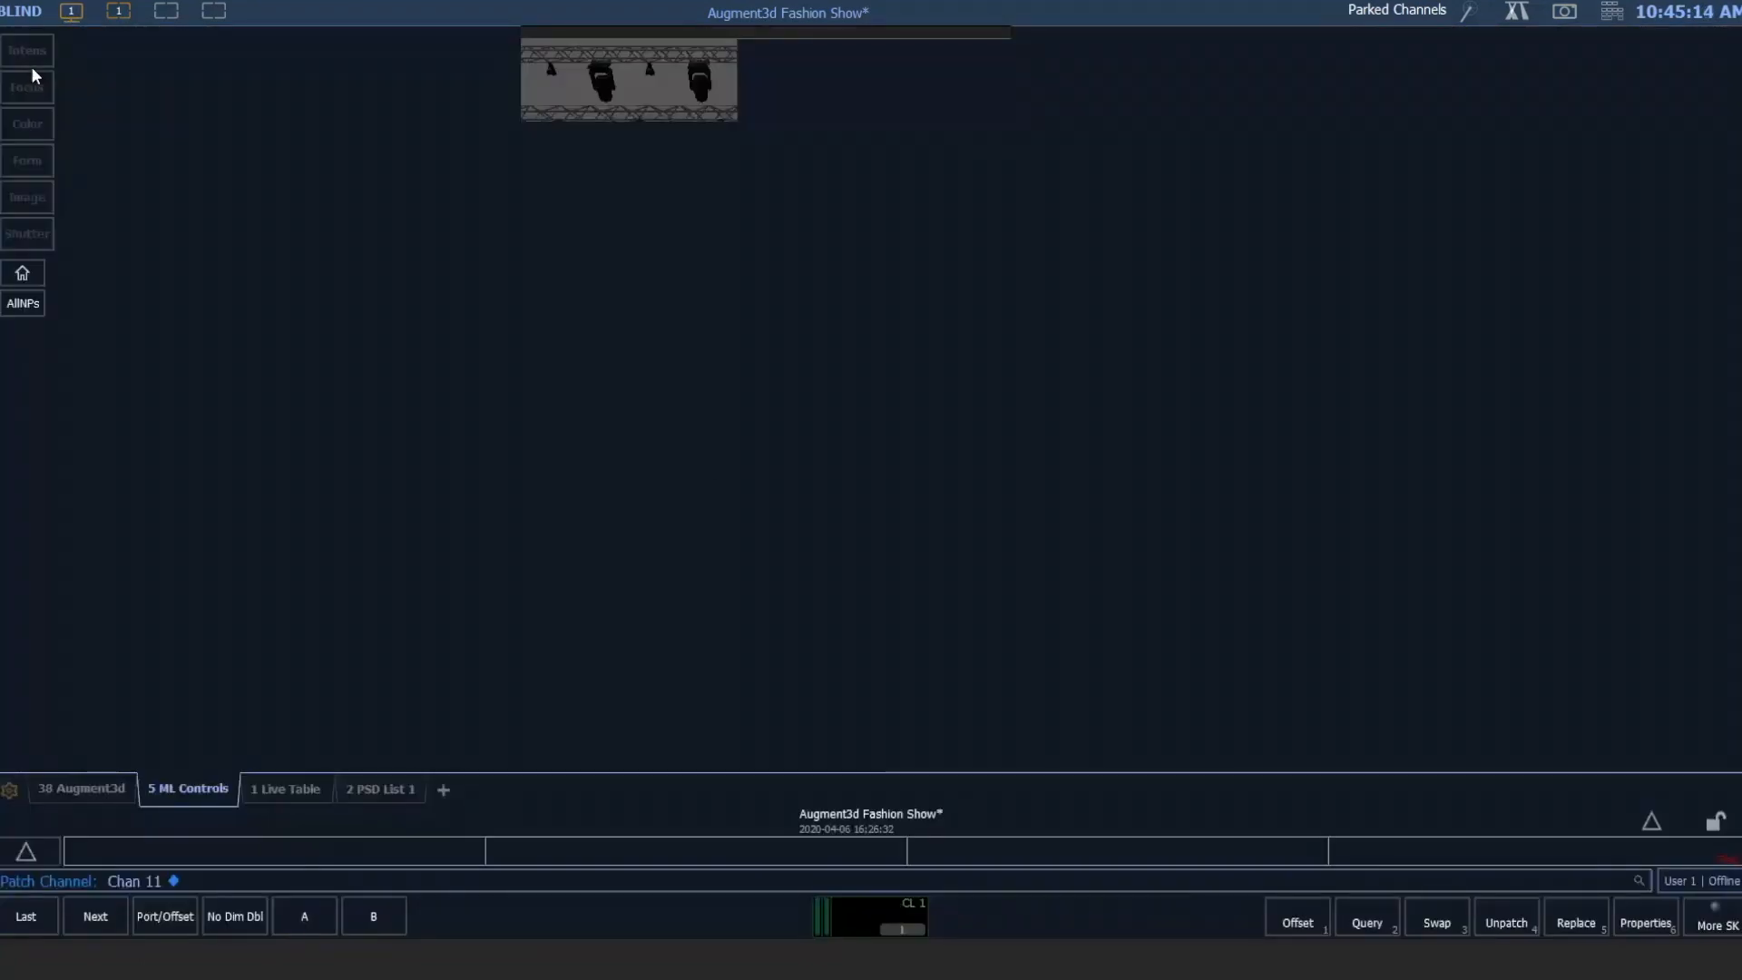
{"action": "left_click", "coordinate": [80, 787]}
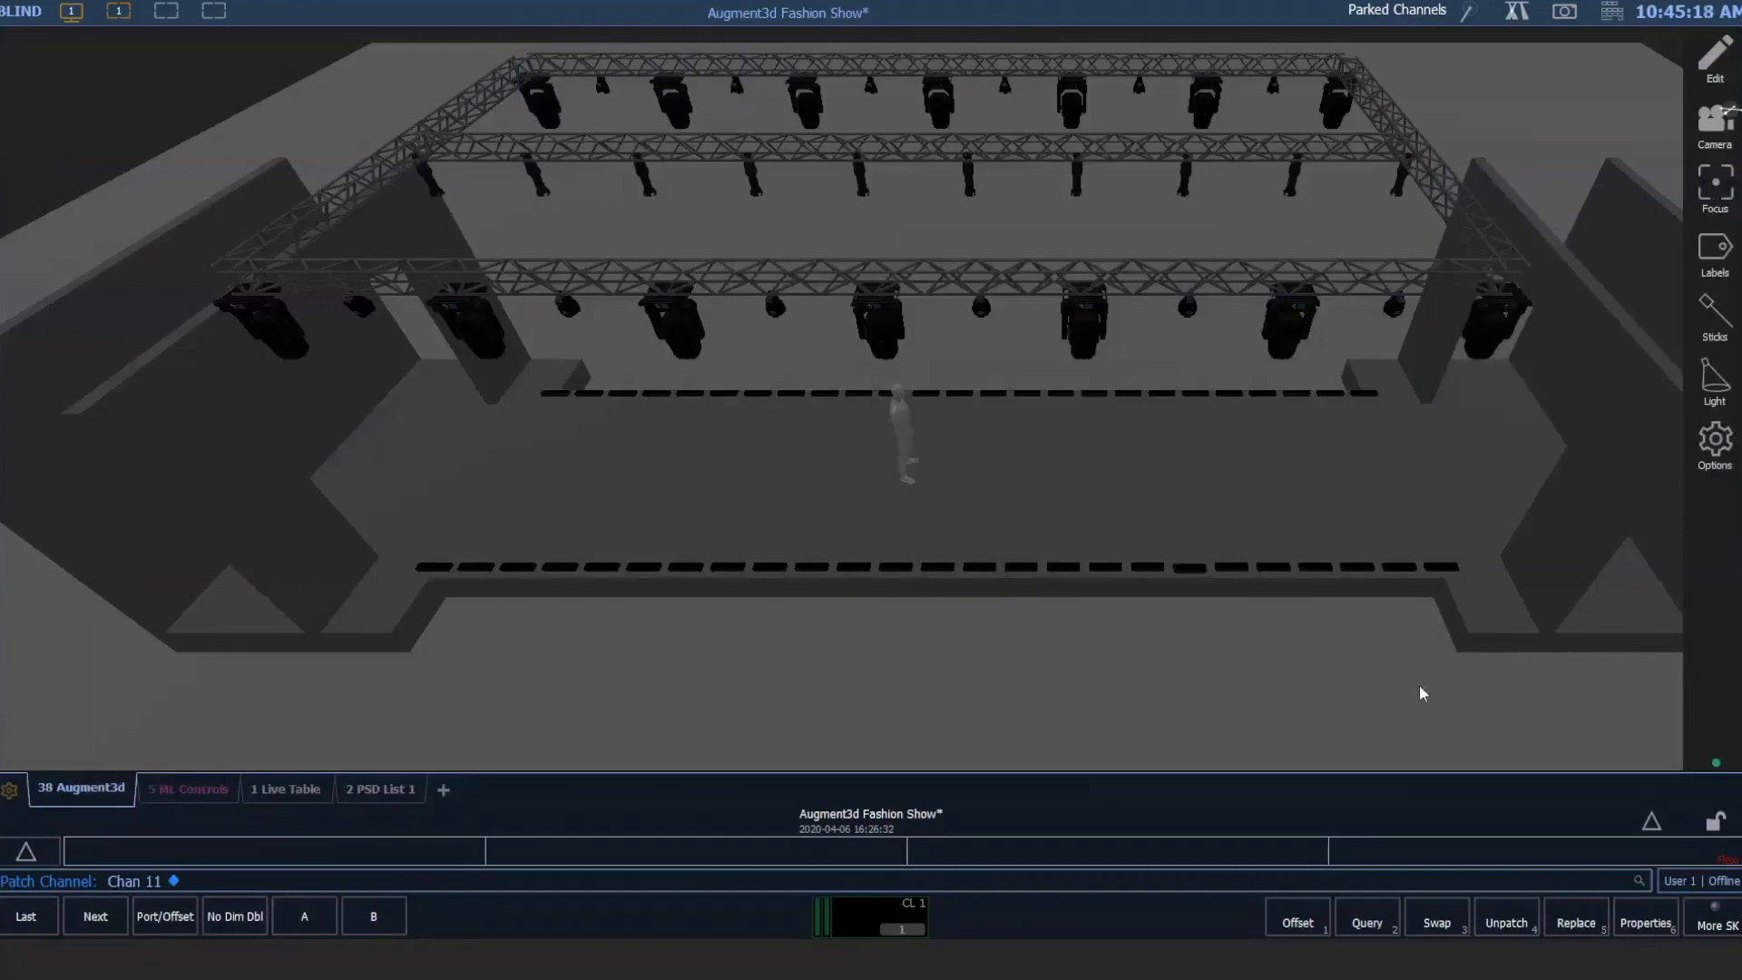
{"action": "left_click", "coordinate": [285, 788]}
{"action": "left_click", "coordinate": [80, 787]}
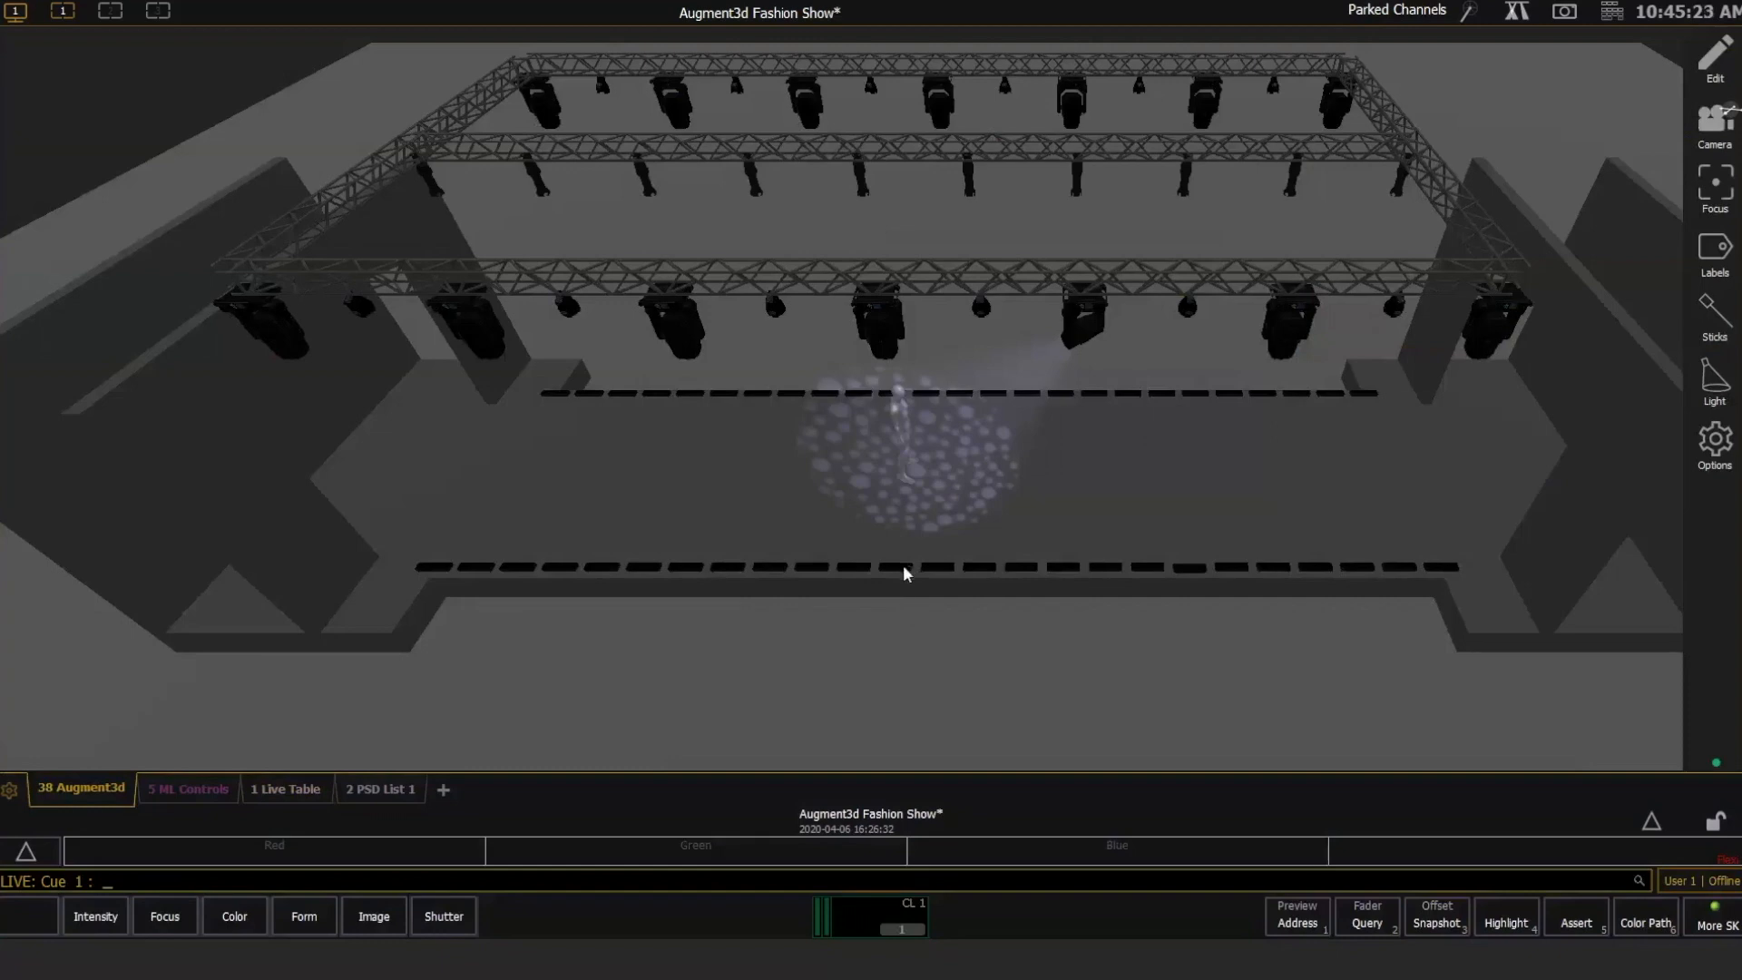
Record the current full-frame Augment3d layout as Snapshot 2.
{"action": "key", "text": "r"}
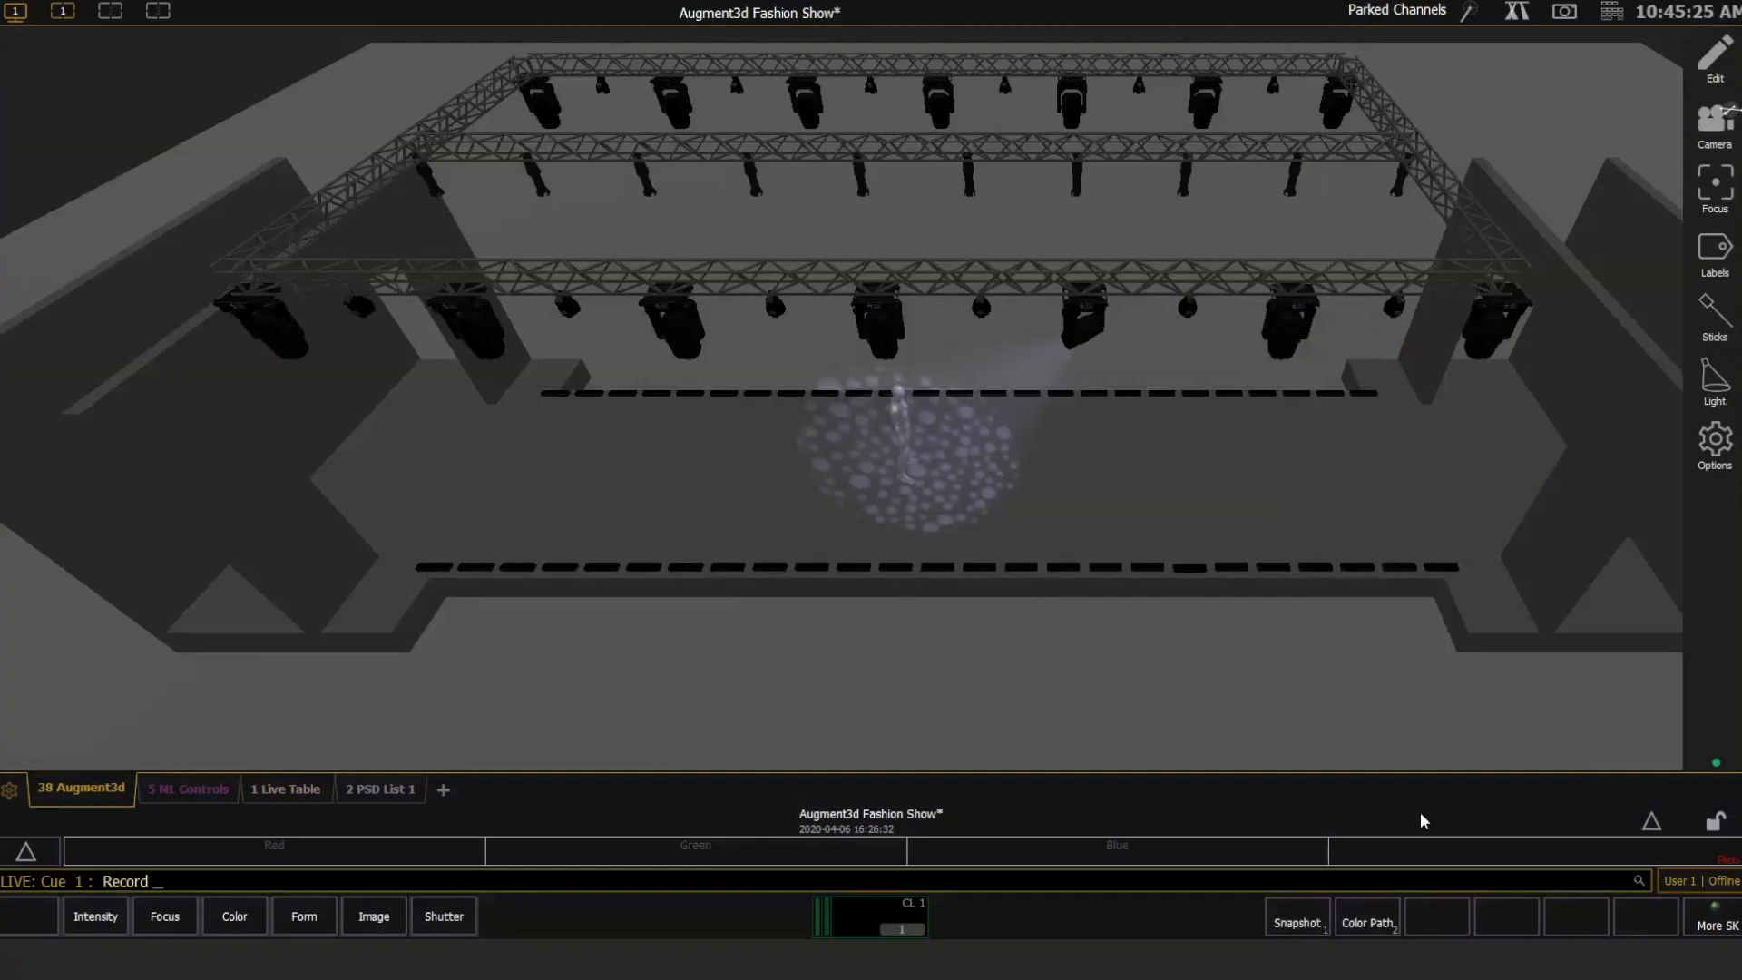
{"action": "left_click", "coordinate": [1310, 900]}
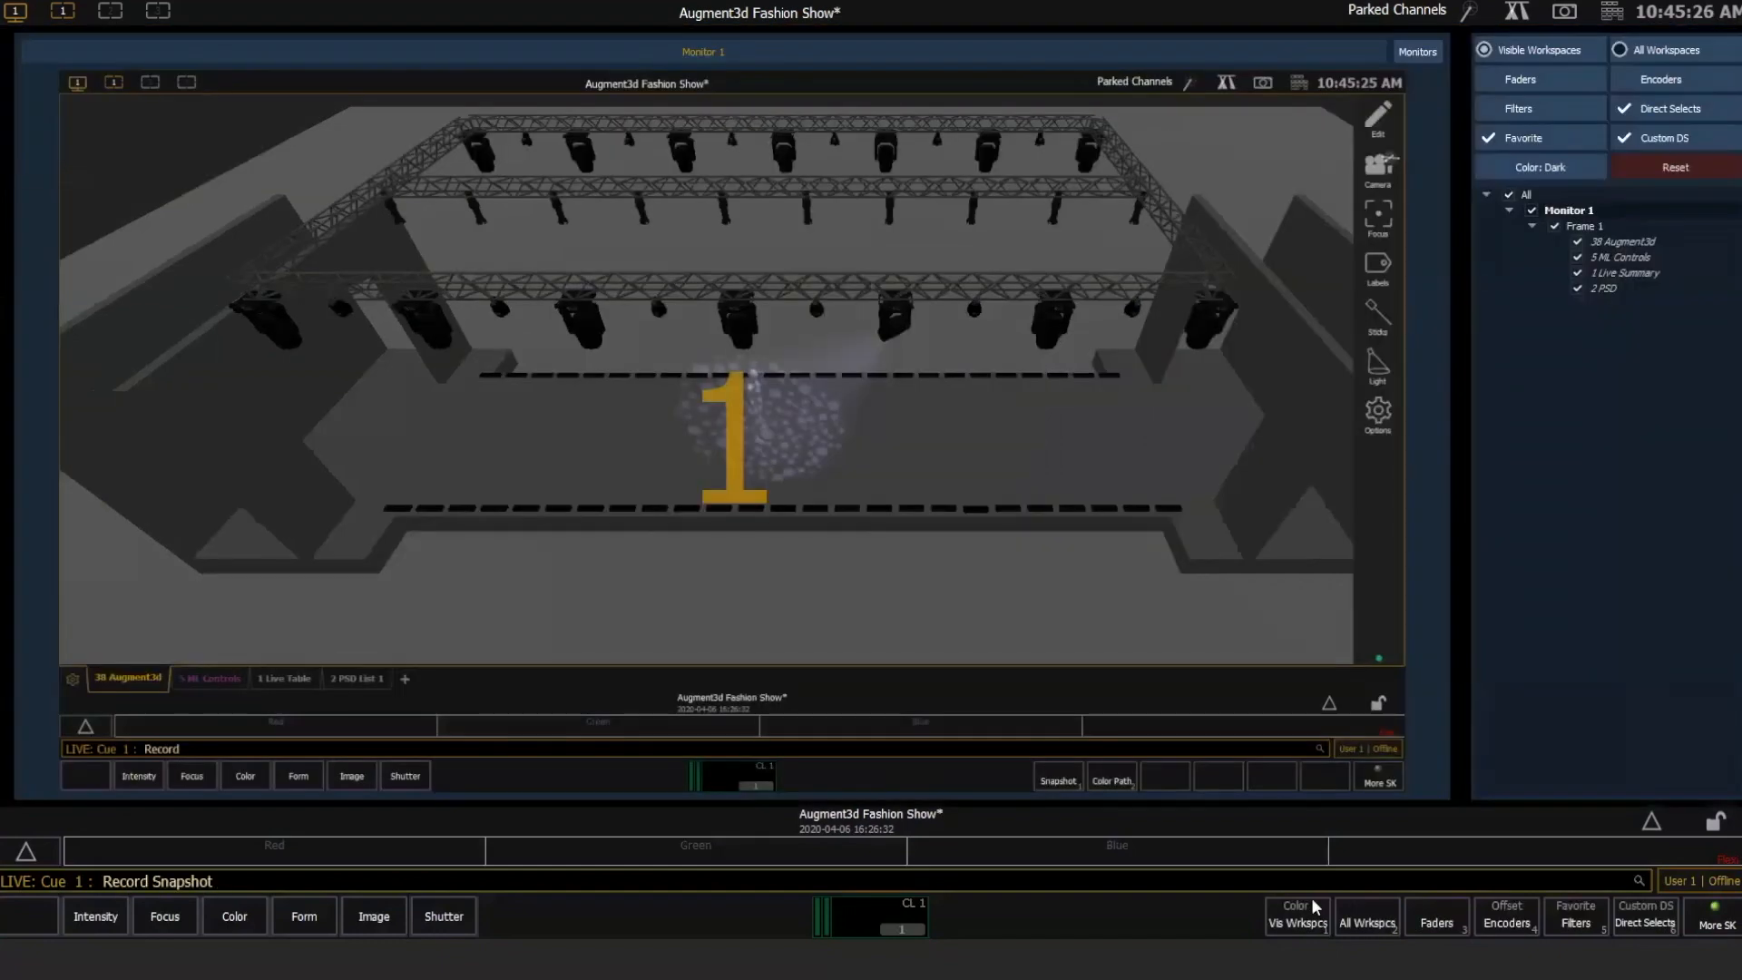
{"action": "type", "text": "2"}
{"action": "key", "text": "Return"}
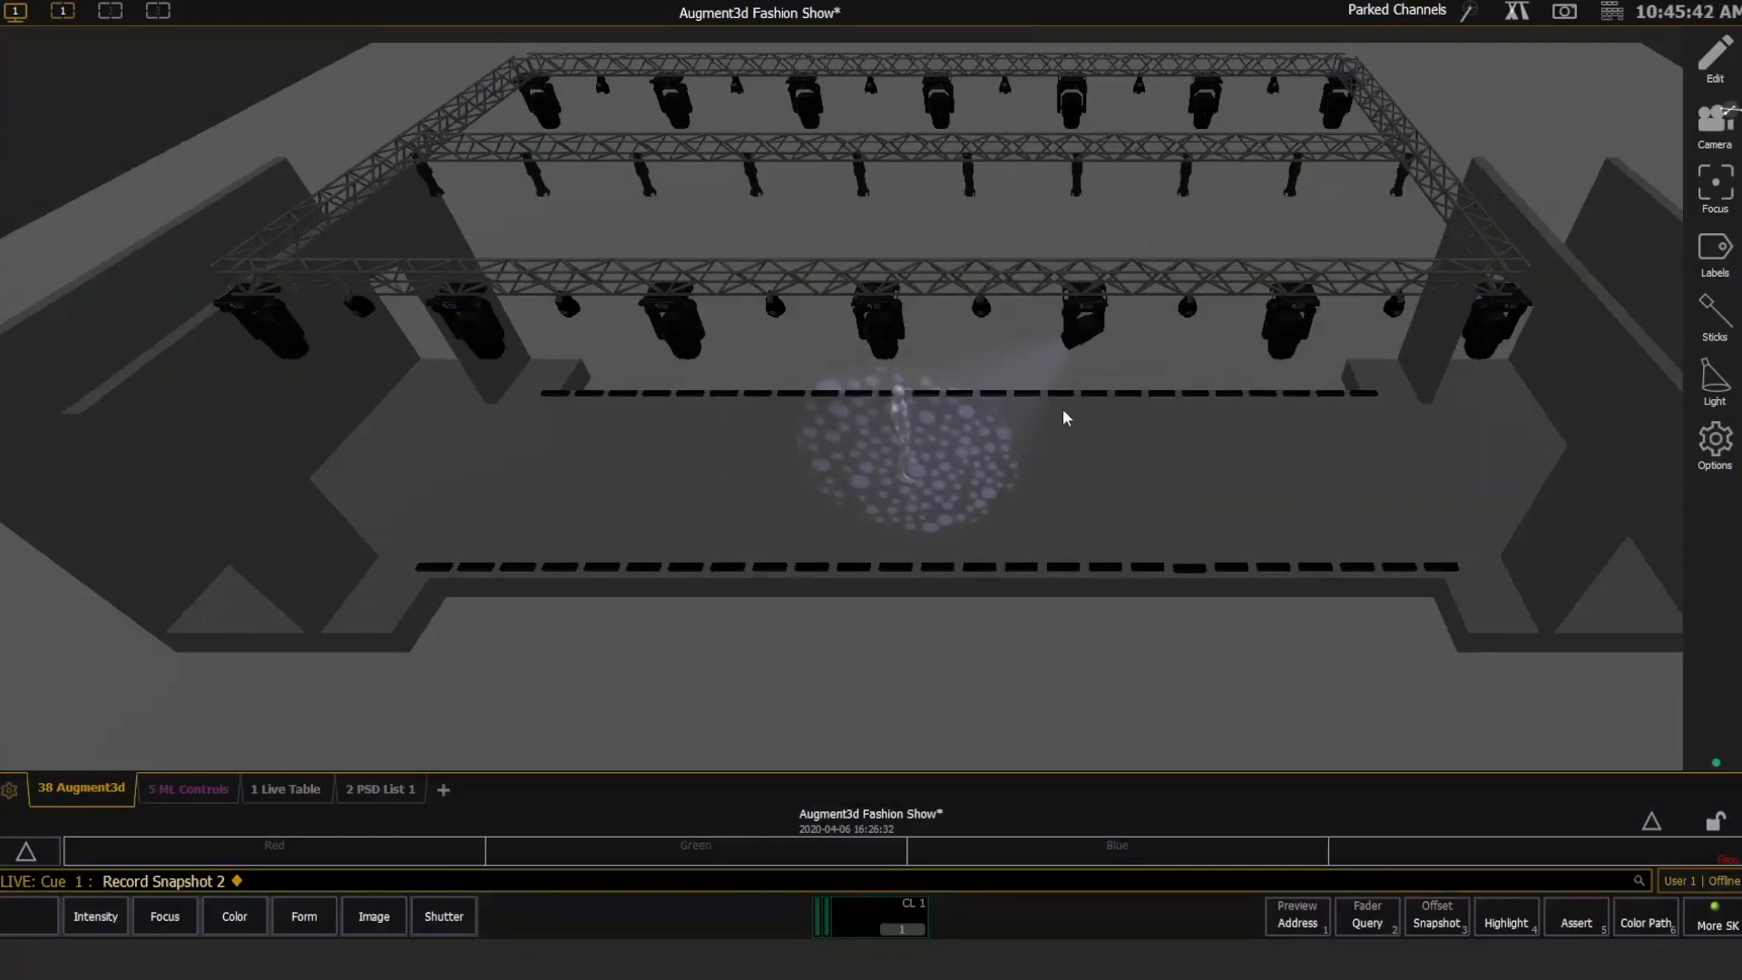
Look along the whole Augment3d stage by moving the camera sideways to both ends and vertically between truss and floor.
{"action": "key", "text": "Left"}
{"action": "key", "text": "Right"}
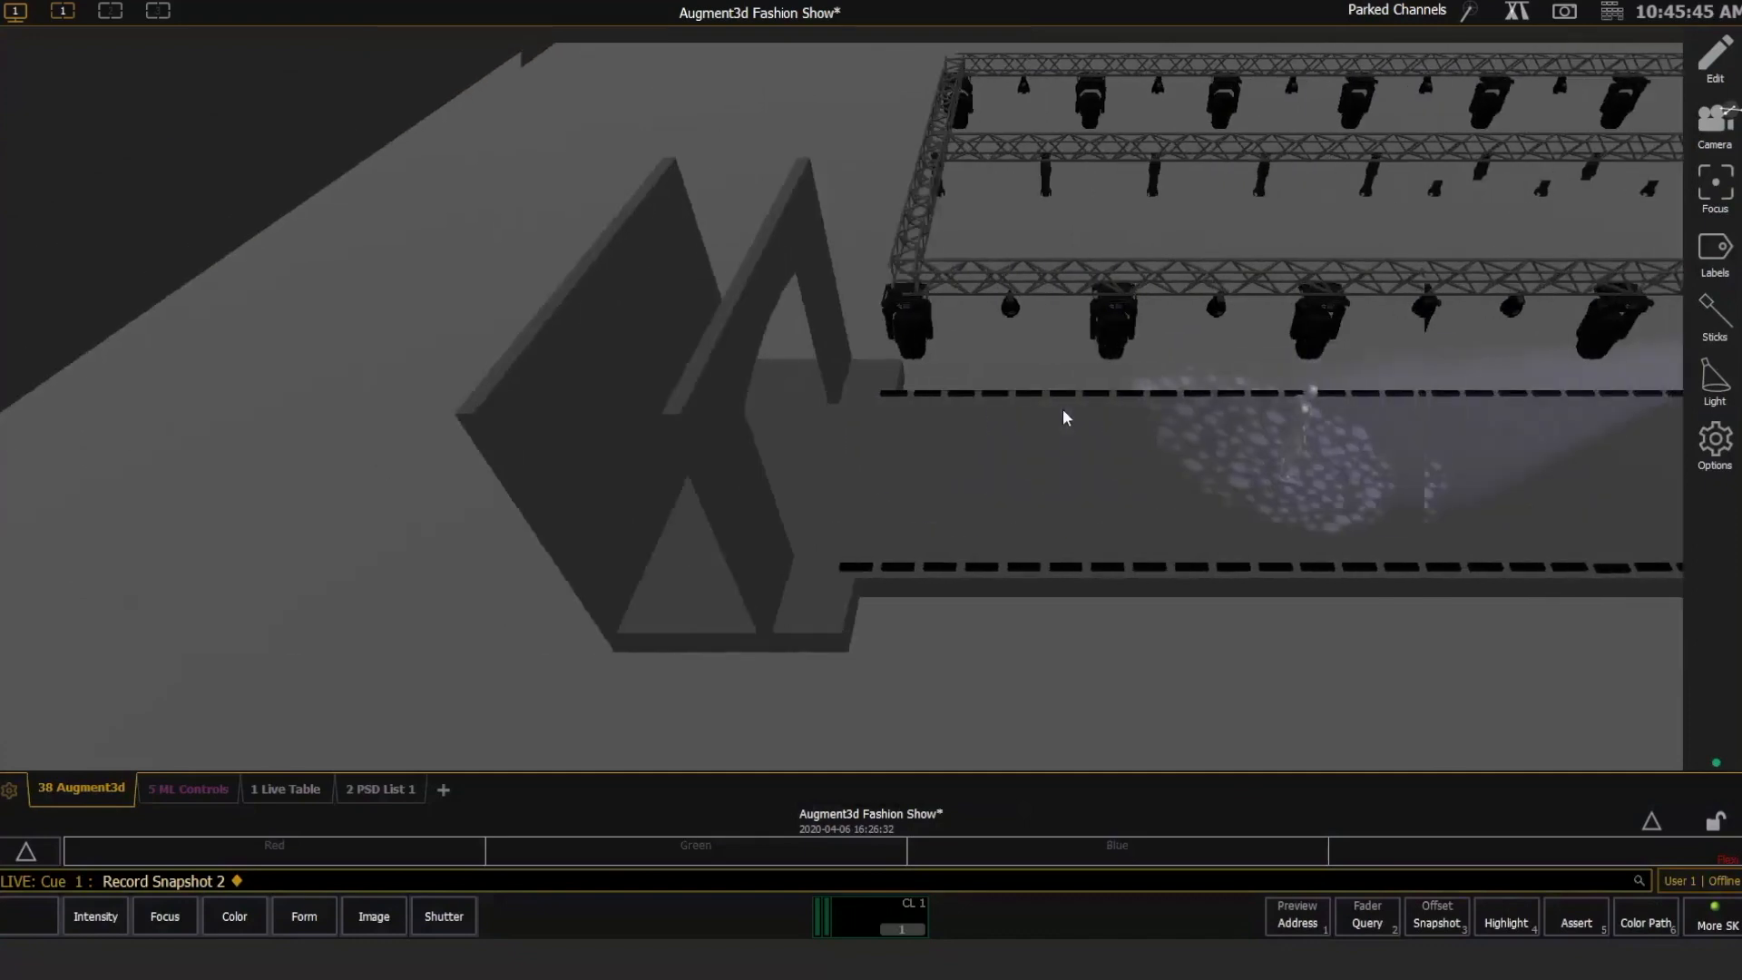
{"action": "key", "text": "Right"}
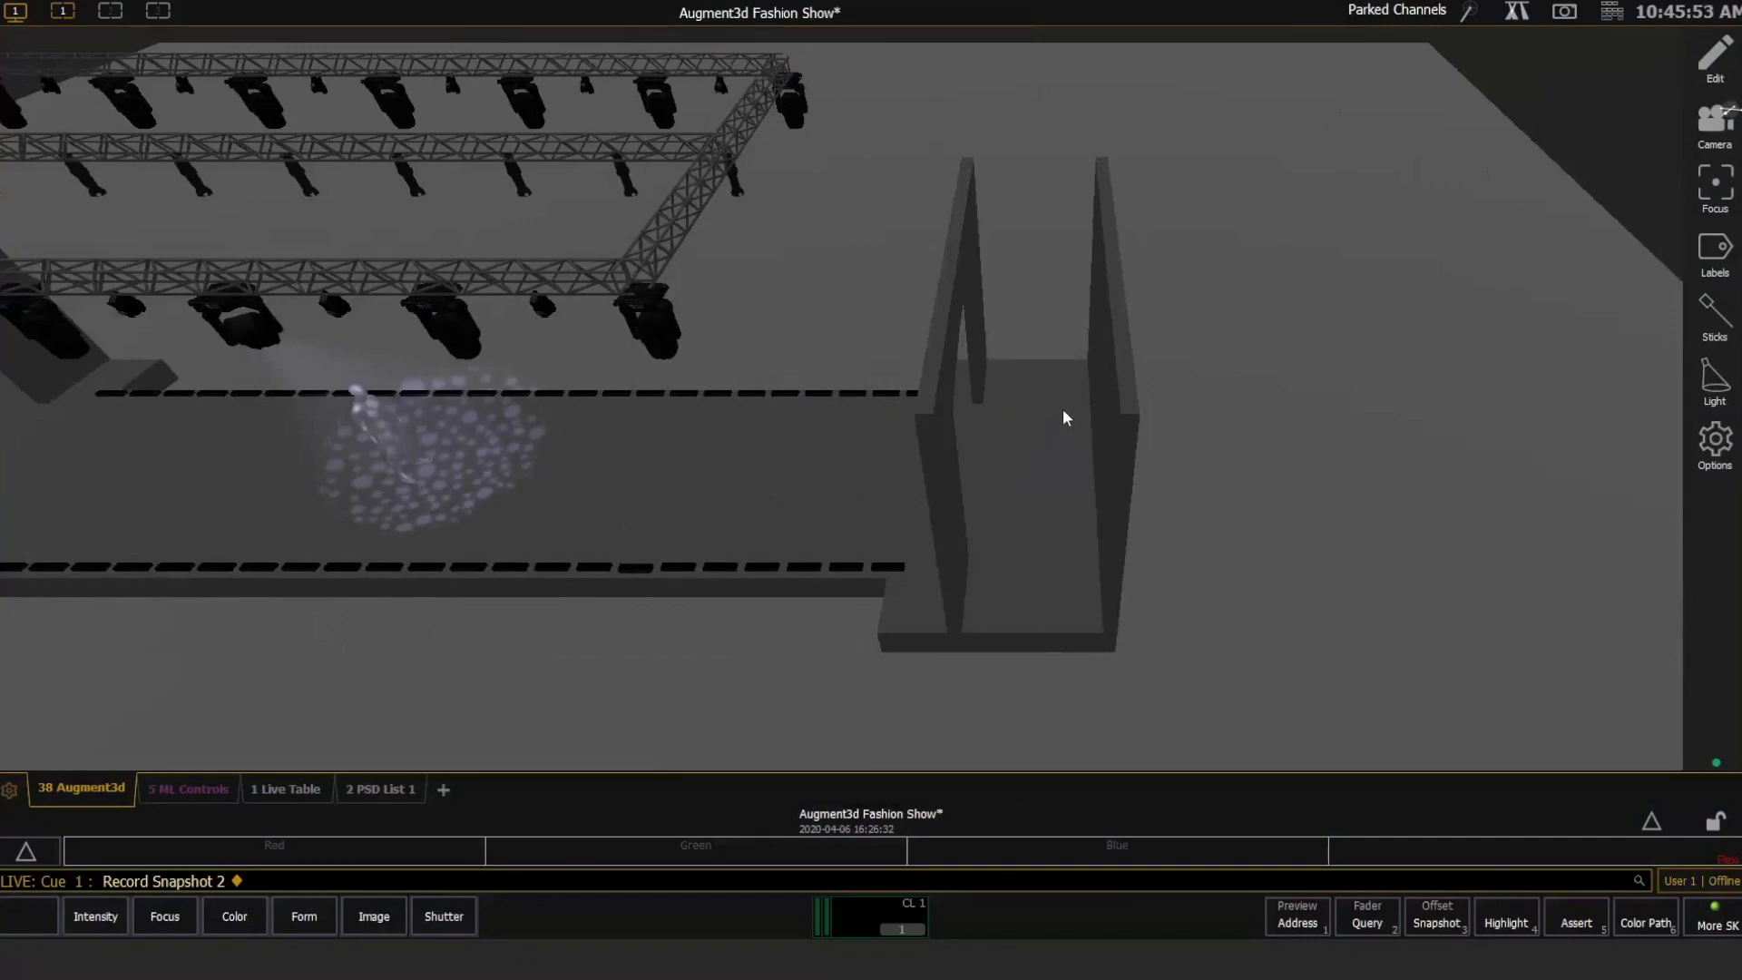
{"action": "key", "text": "Left"}
{"action": "key", "text": "Left"}
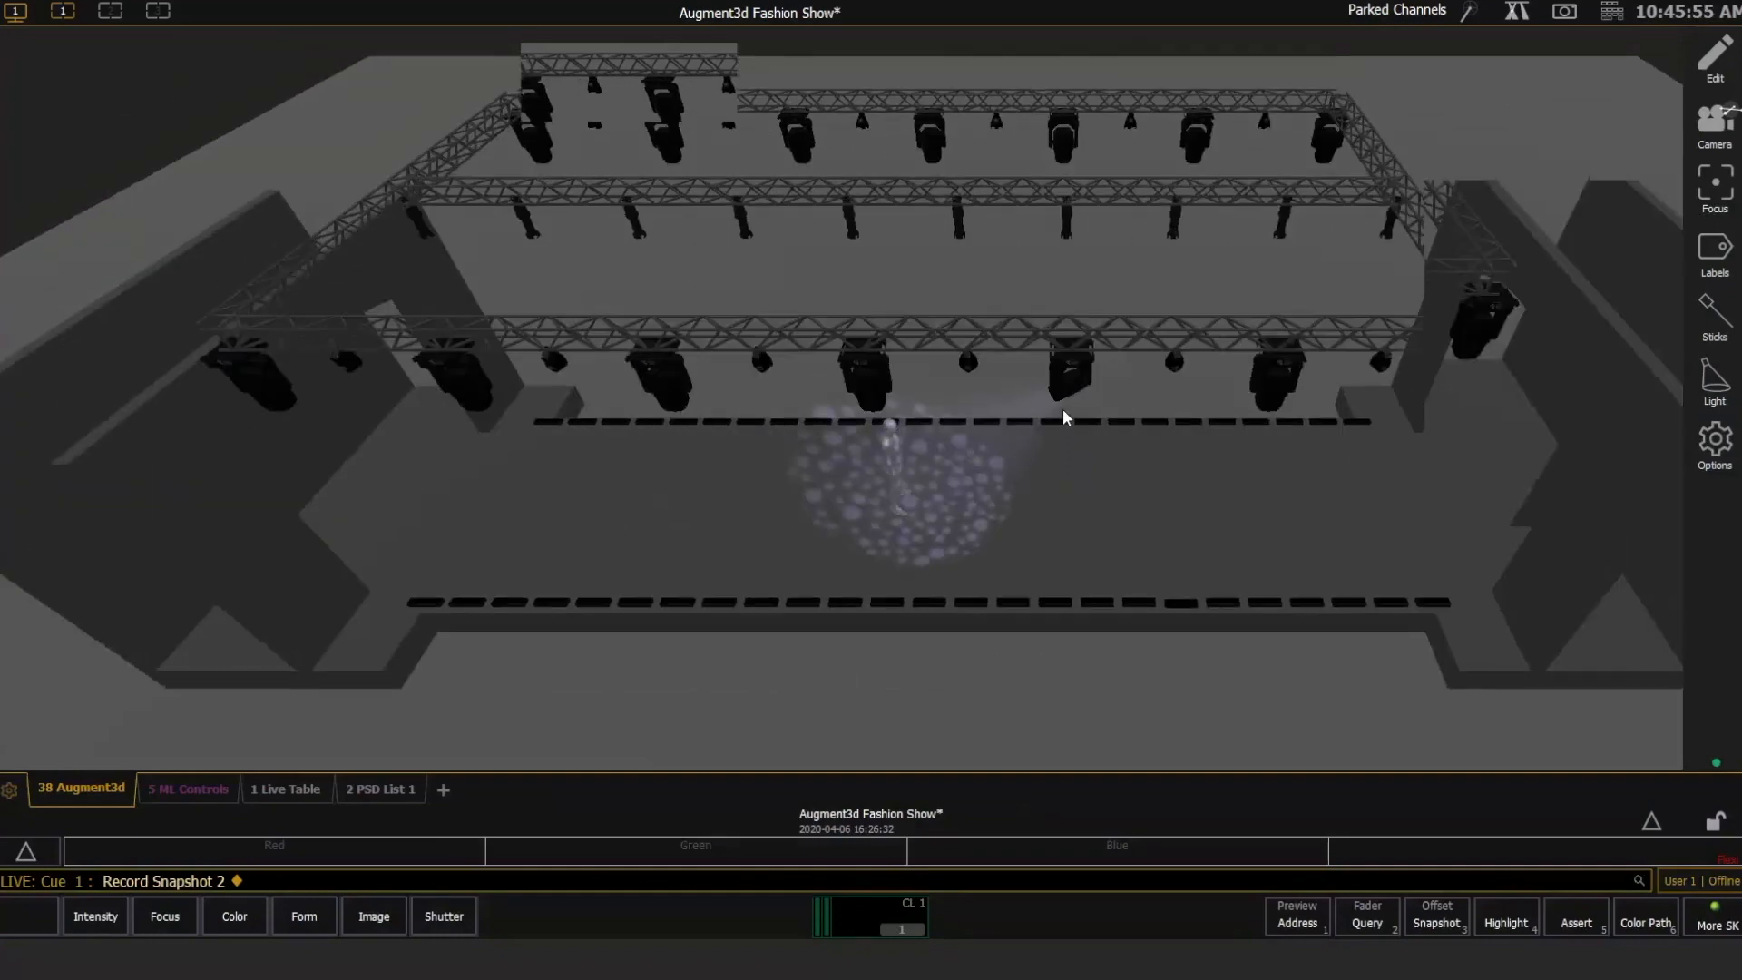
{"action": "key", "text": "Up"}
{"action": "key", "text": "Down"}
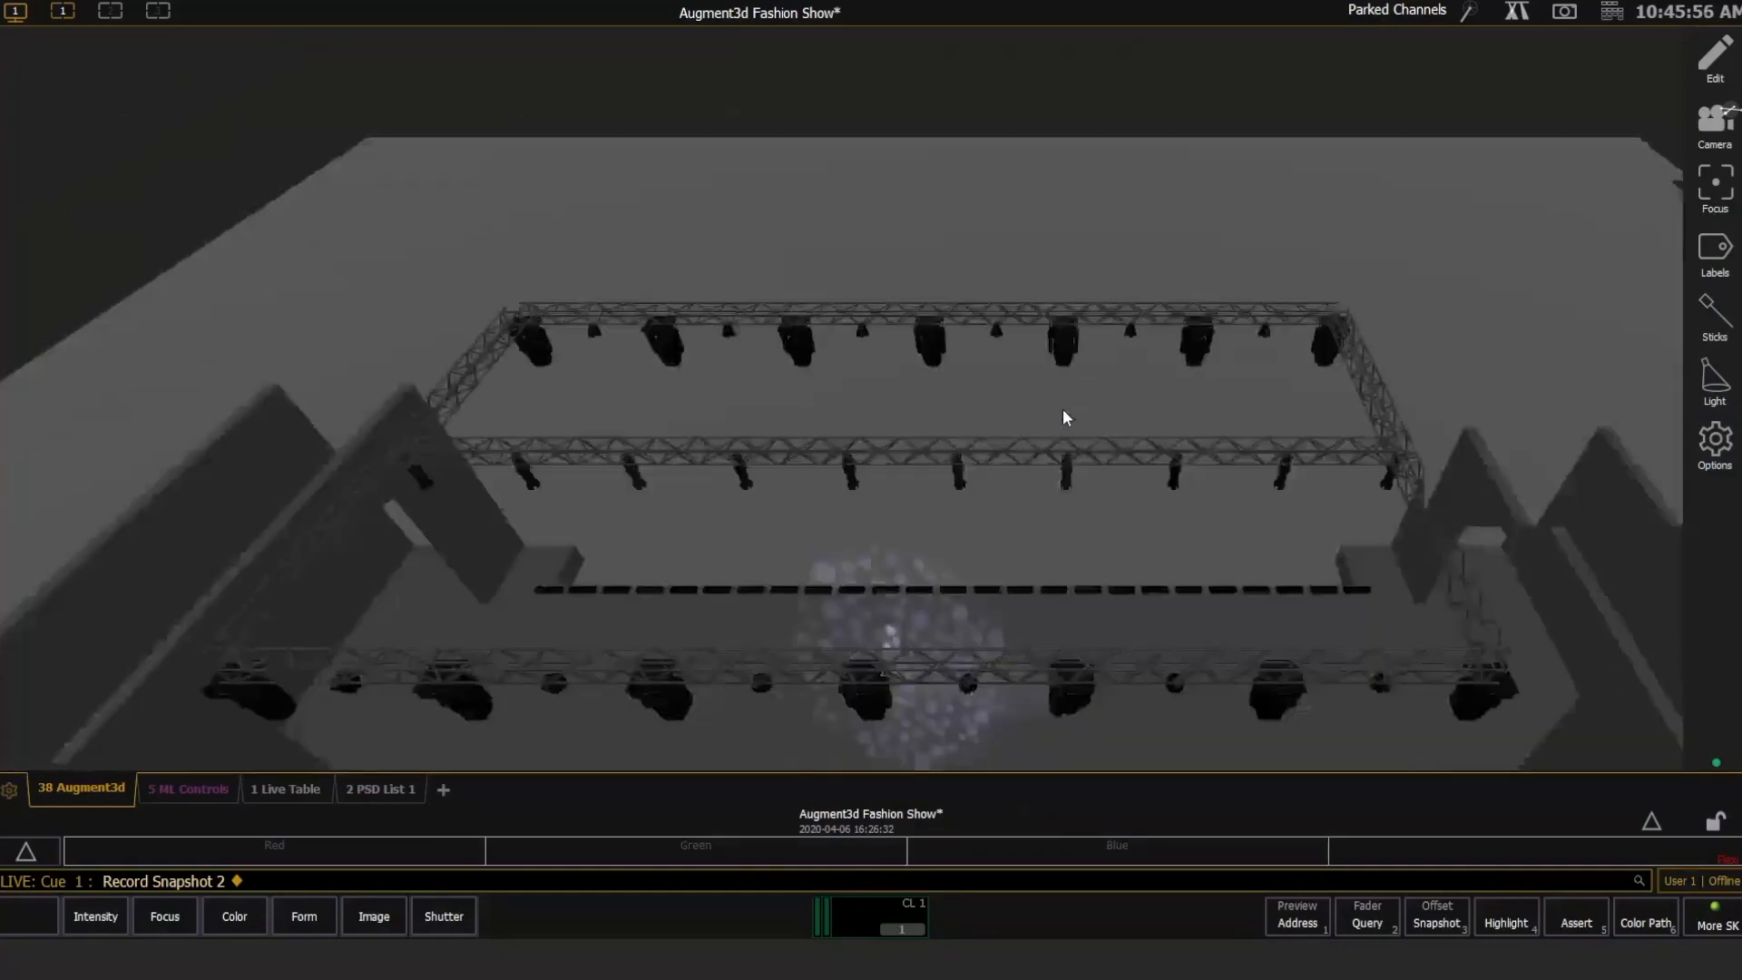
{"action": "key", "text": "Down"}
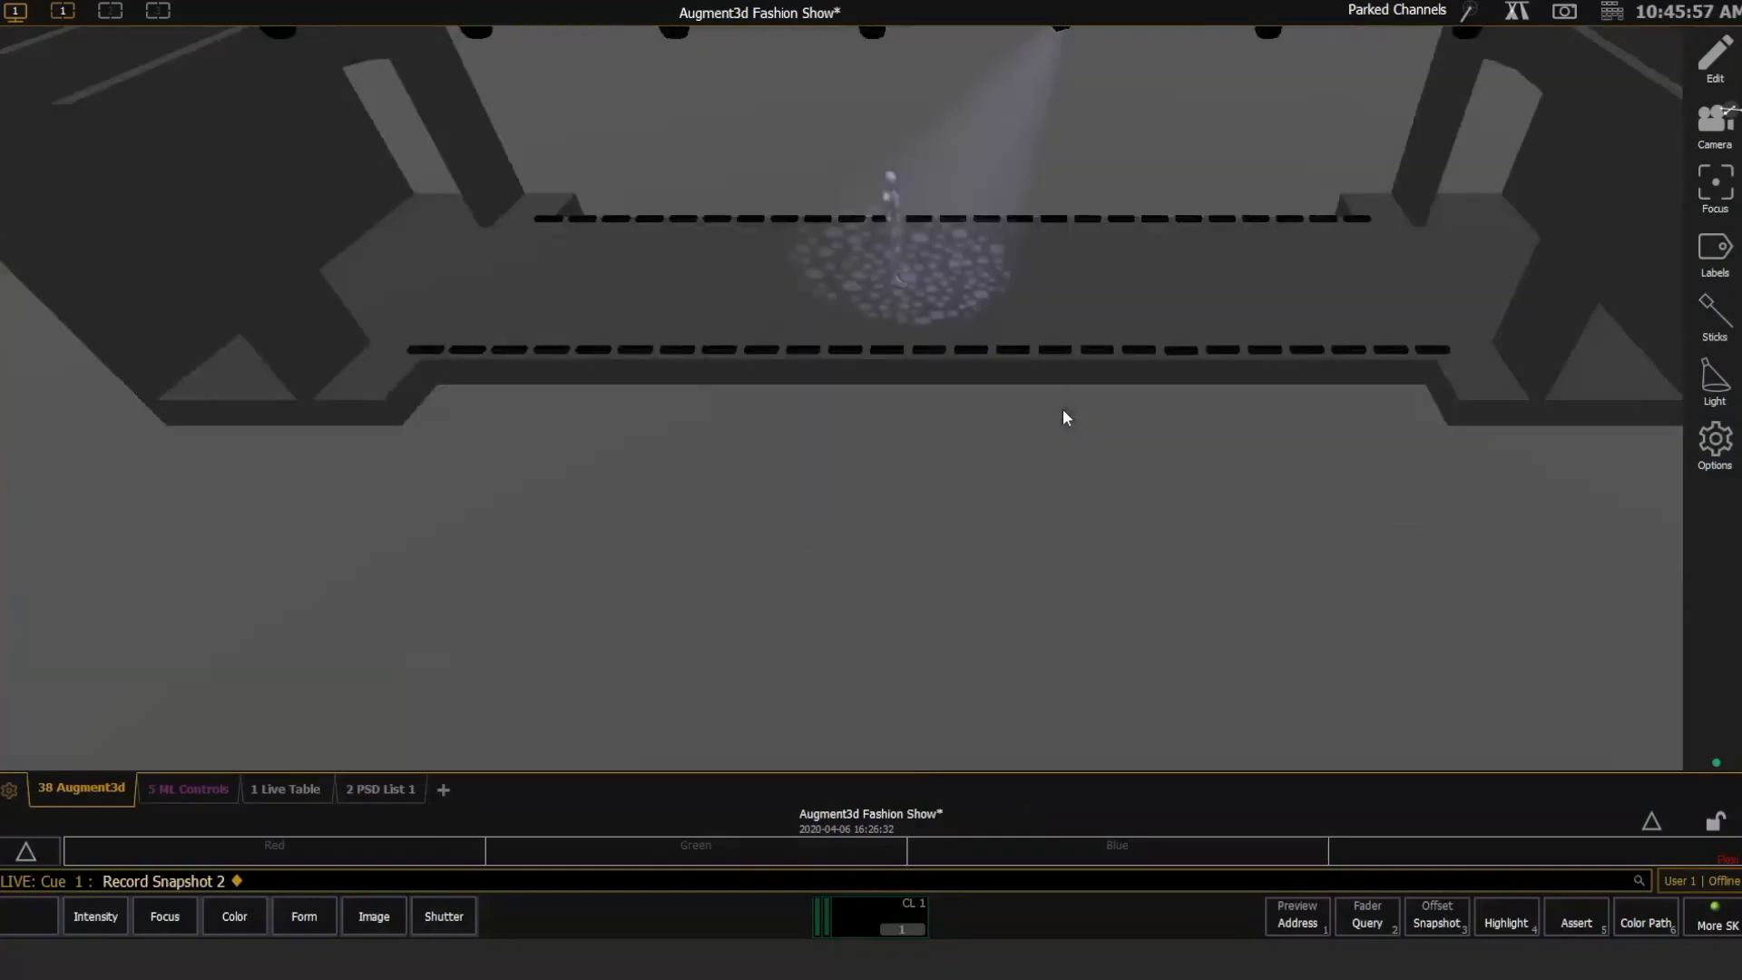
{"action": "key", "text": "Up"}
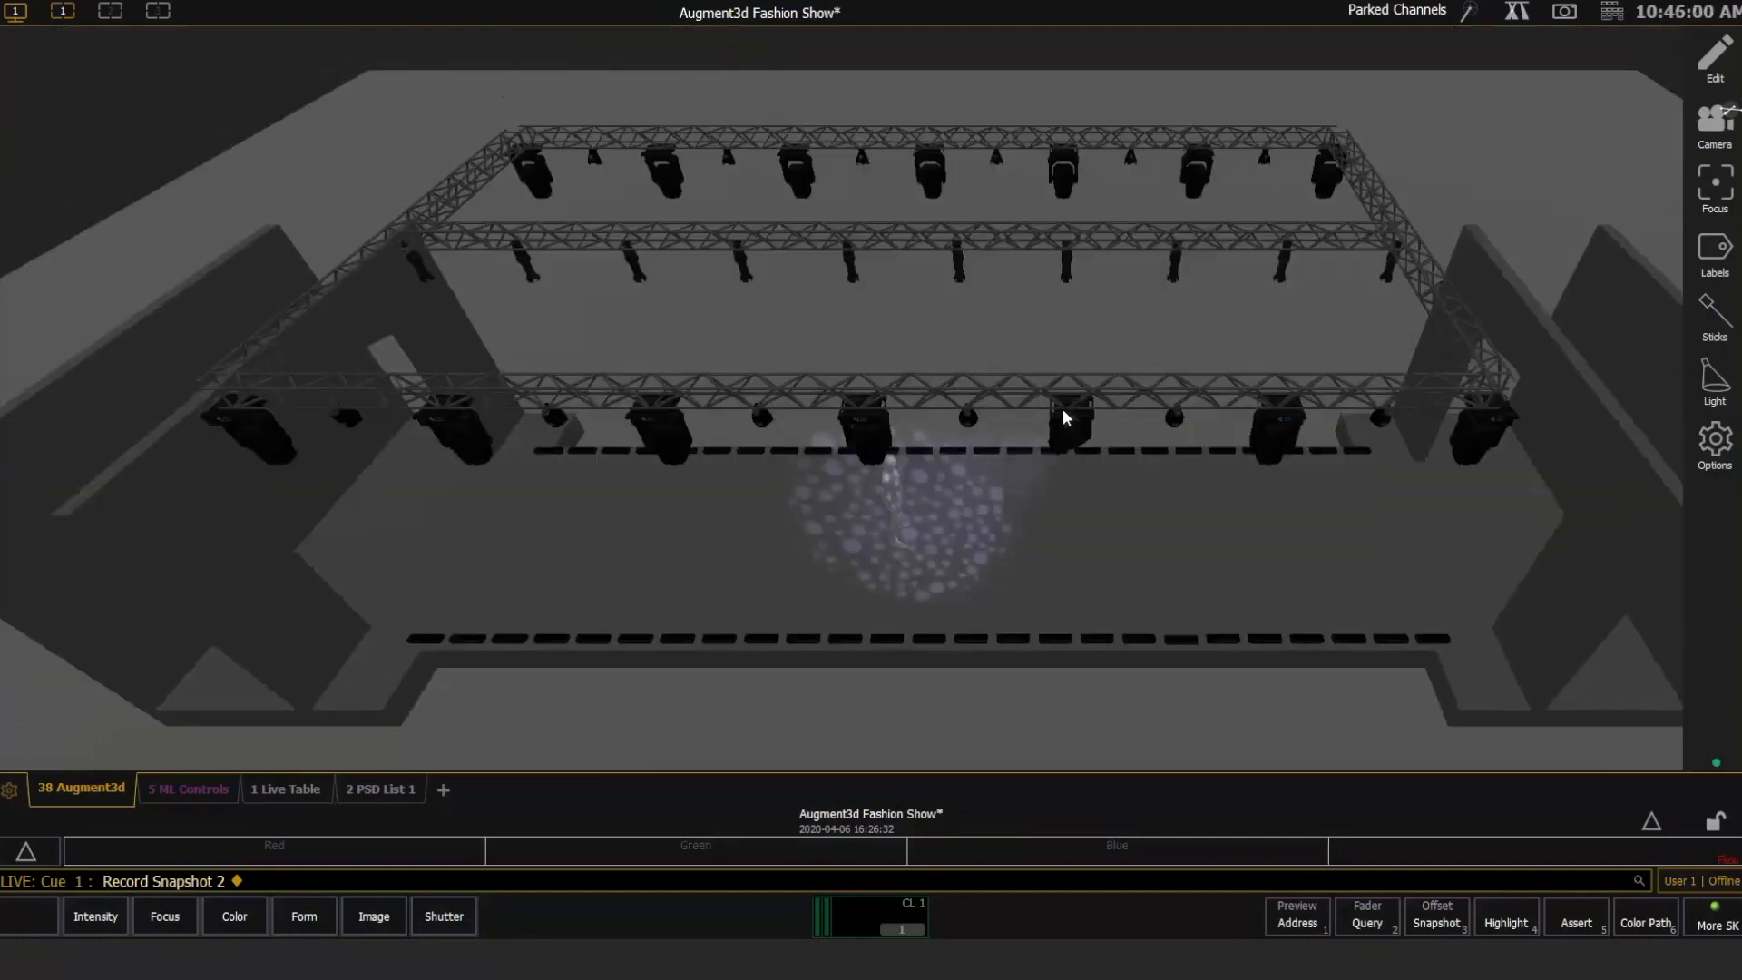
{"action": "key", "text": "Down"}
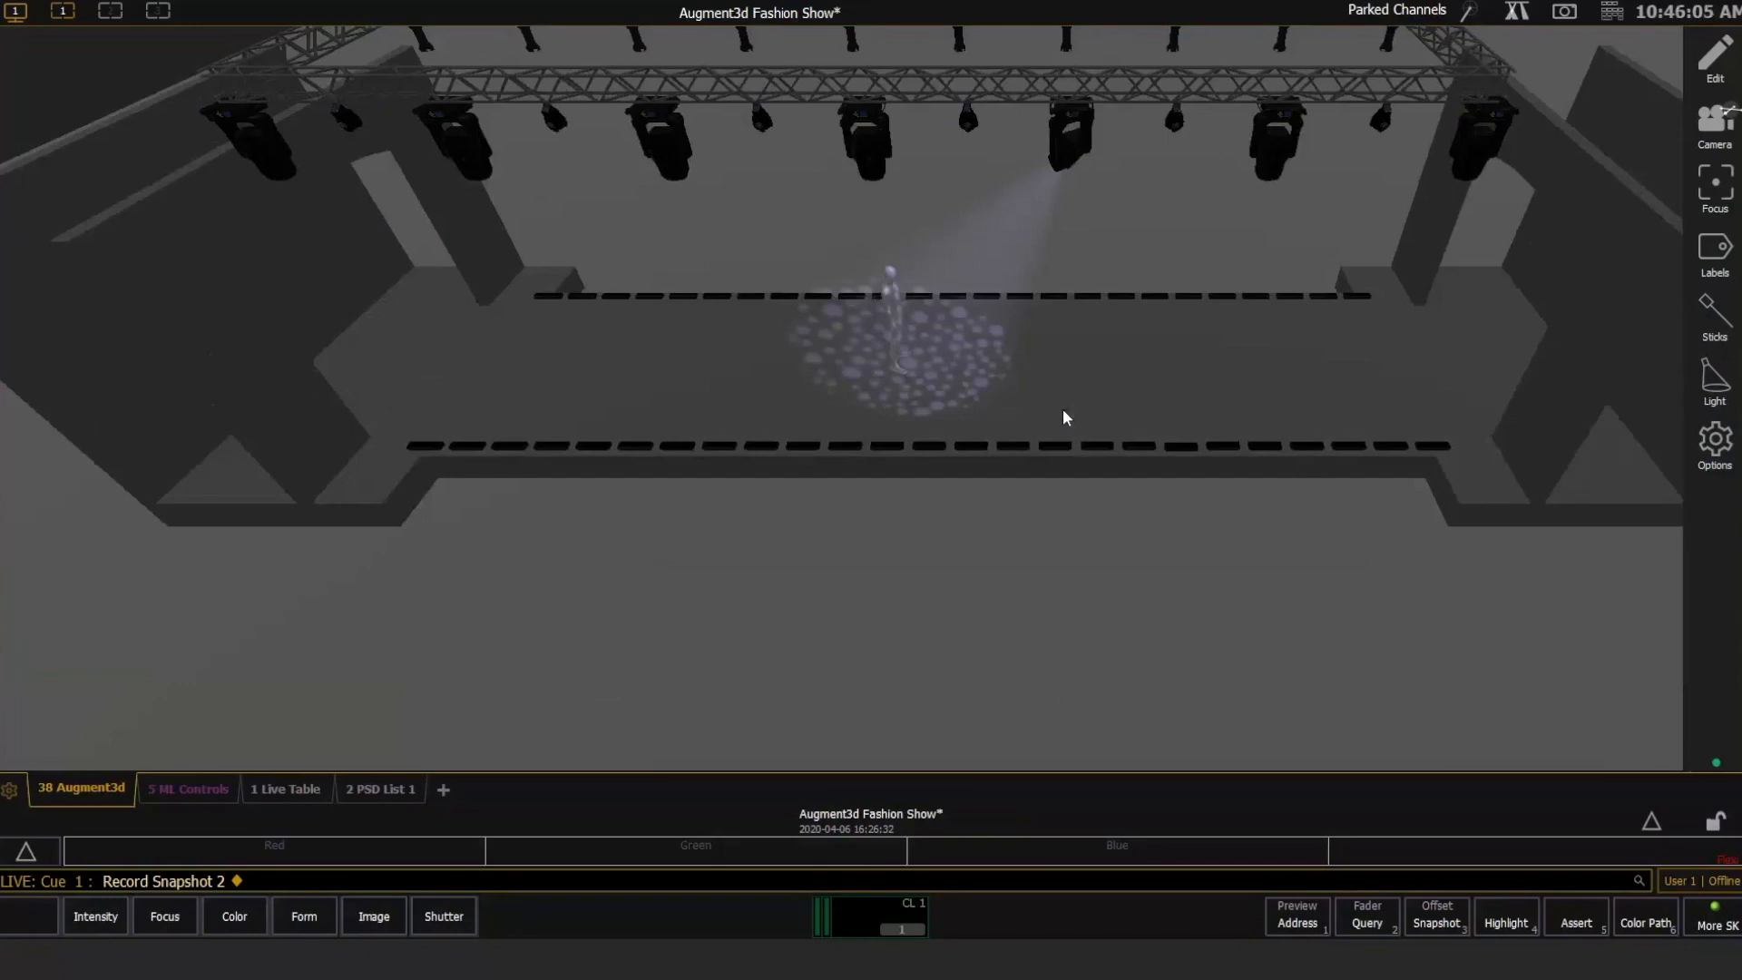
Examine the lit figure and the rig in Augment3d from close up, from farther away and from lower, angled viewpoints.
{"action": "scroll", "coordinate": [1064, 415], "scroll_direction": "up", "scroll_amount": 5}
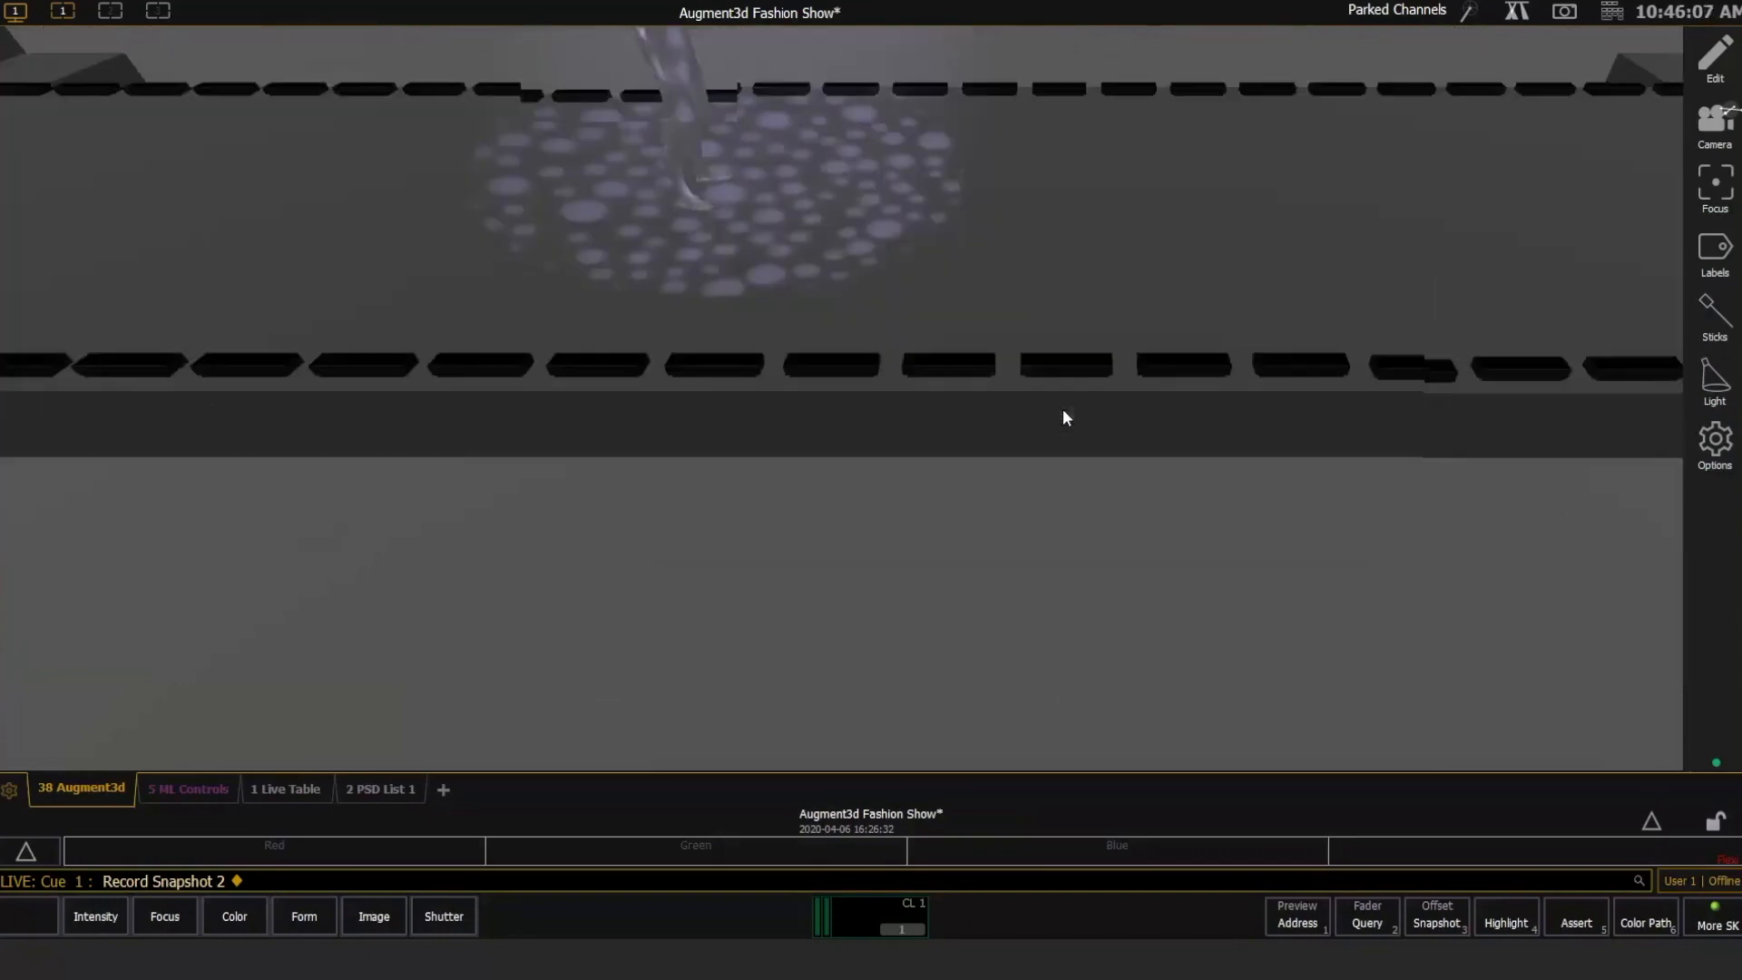
{"action": "scroll", "coordinate": [1066, 417], "scroll_direction": "down", "scroll_amount": 8}
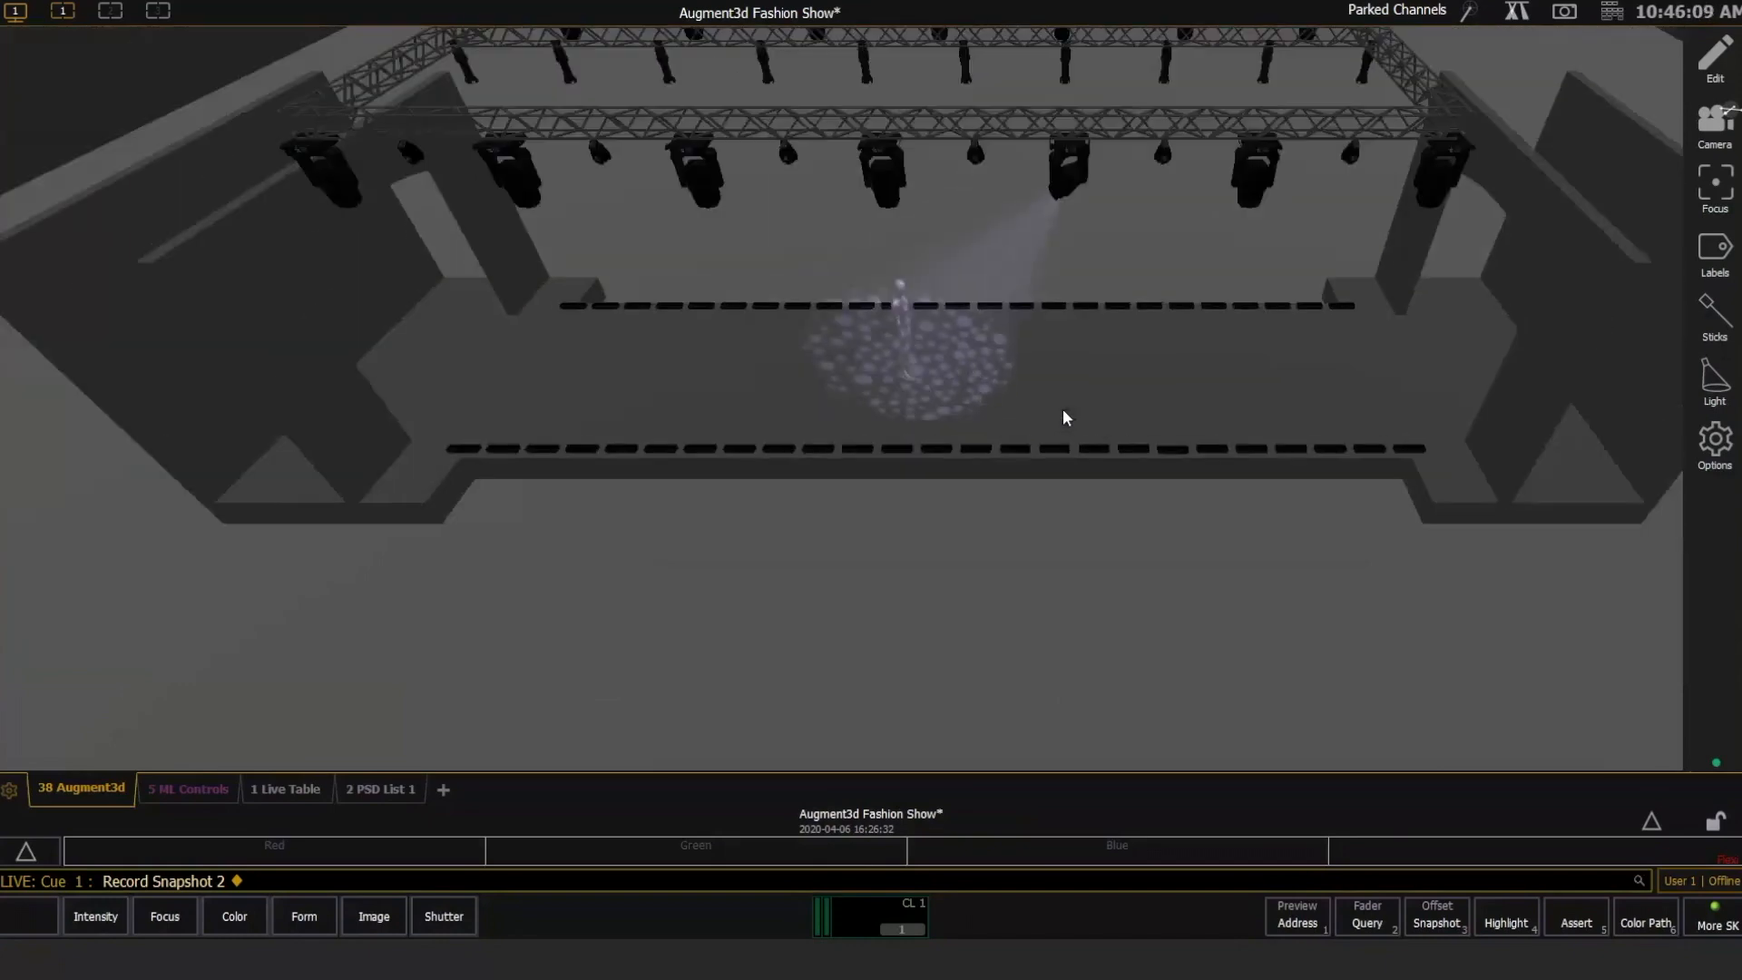
{"action": "scroll", "coordinate": [1064, 416], "scroll_direction": "up", "scroll_amount": 2}
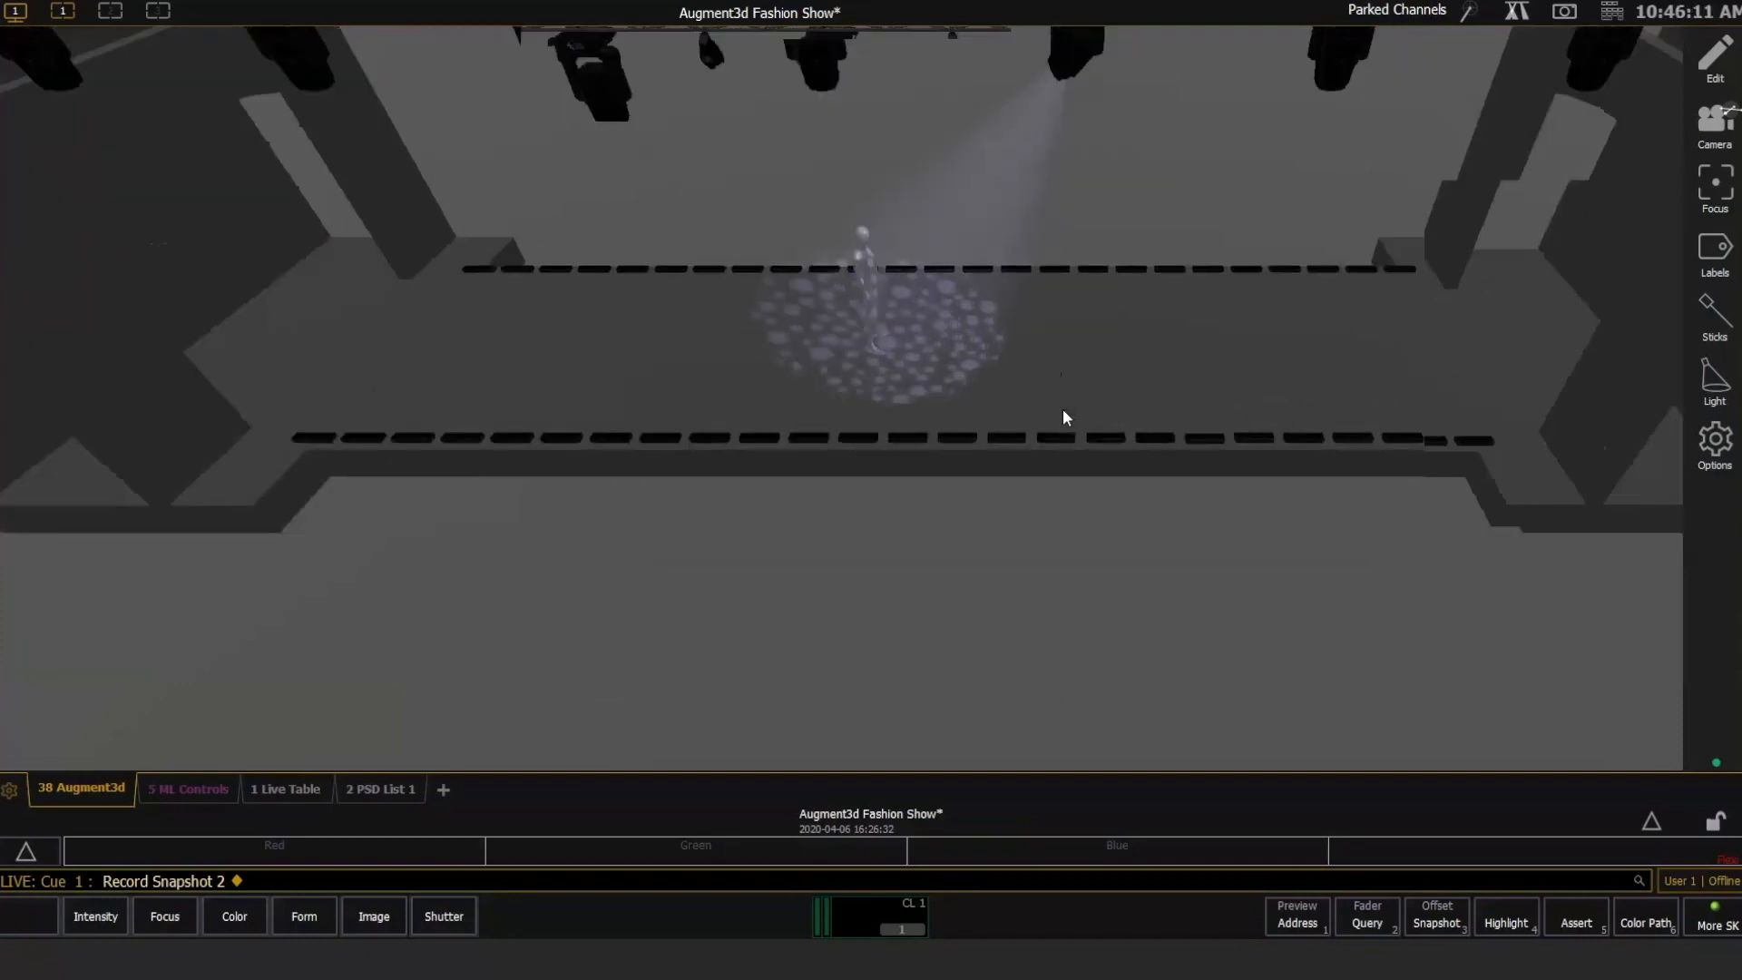
{"action": "scroll", "coordinate": [1064, 415], "scroll_direction": "up", "scroll_amount": 2}
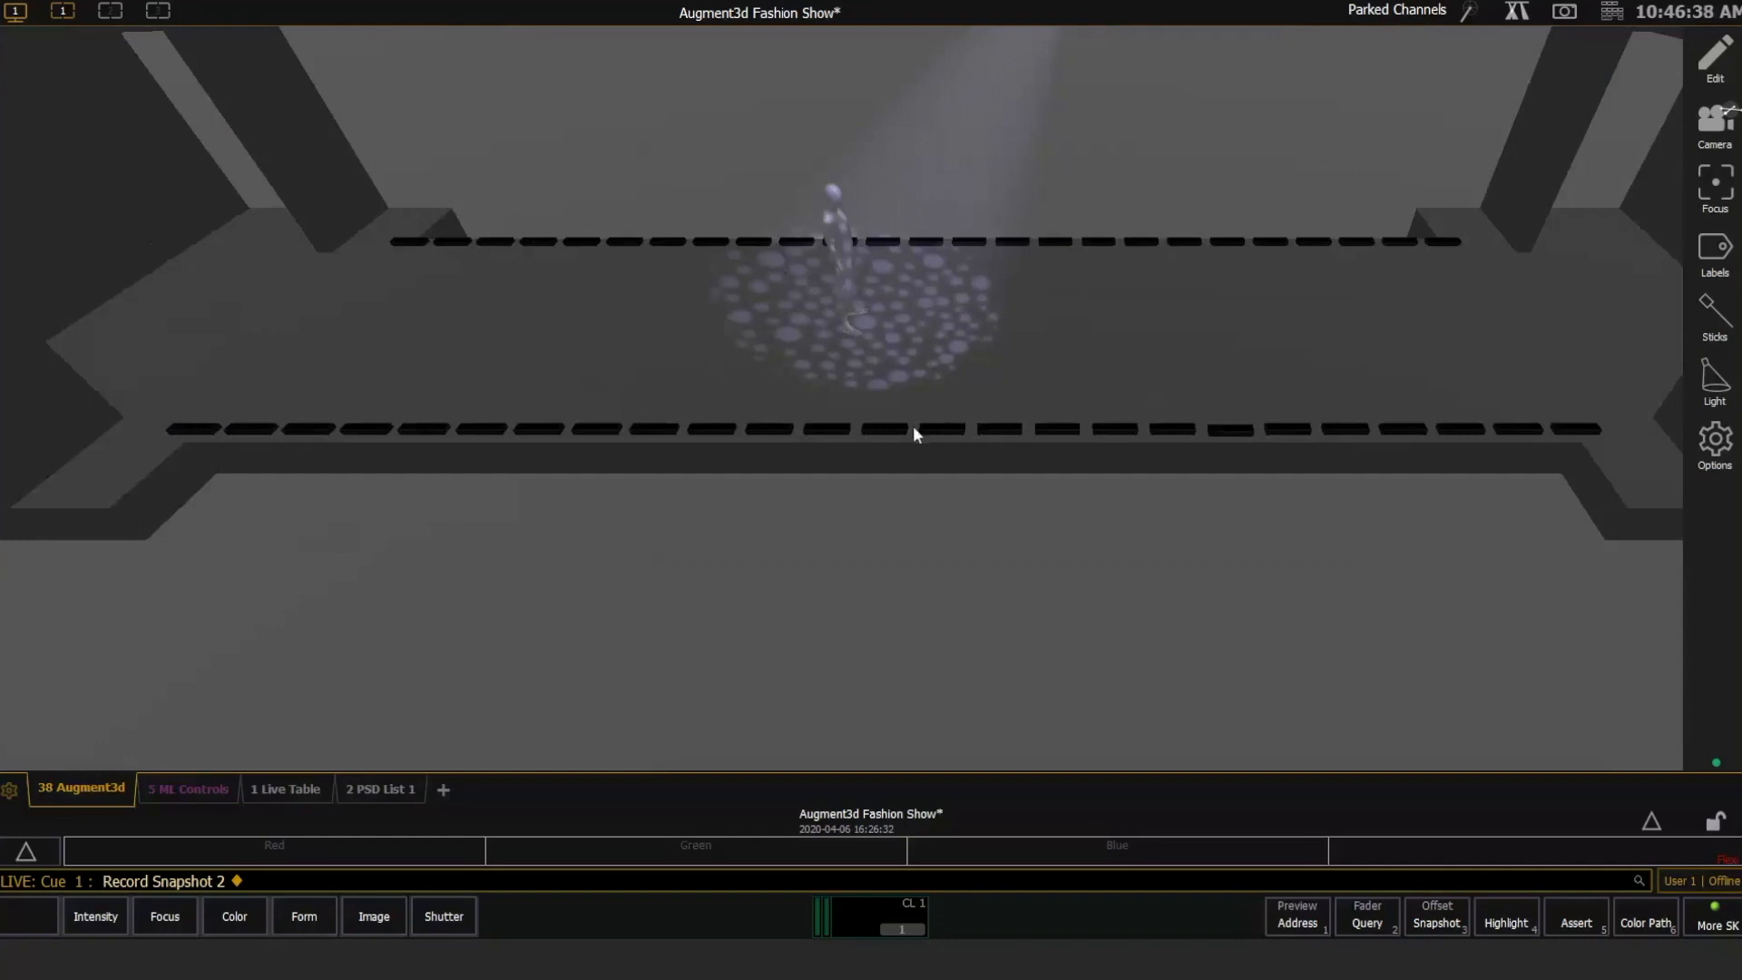
{"action": "left_click_drag", "start_coordinate": [912, 426], "coordinate": [926, 563]}
{"action": "scroll", "coordinate": [893, 412], "scroll_direction": "up", "scroll_amount": 10}
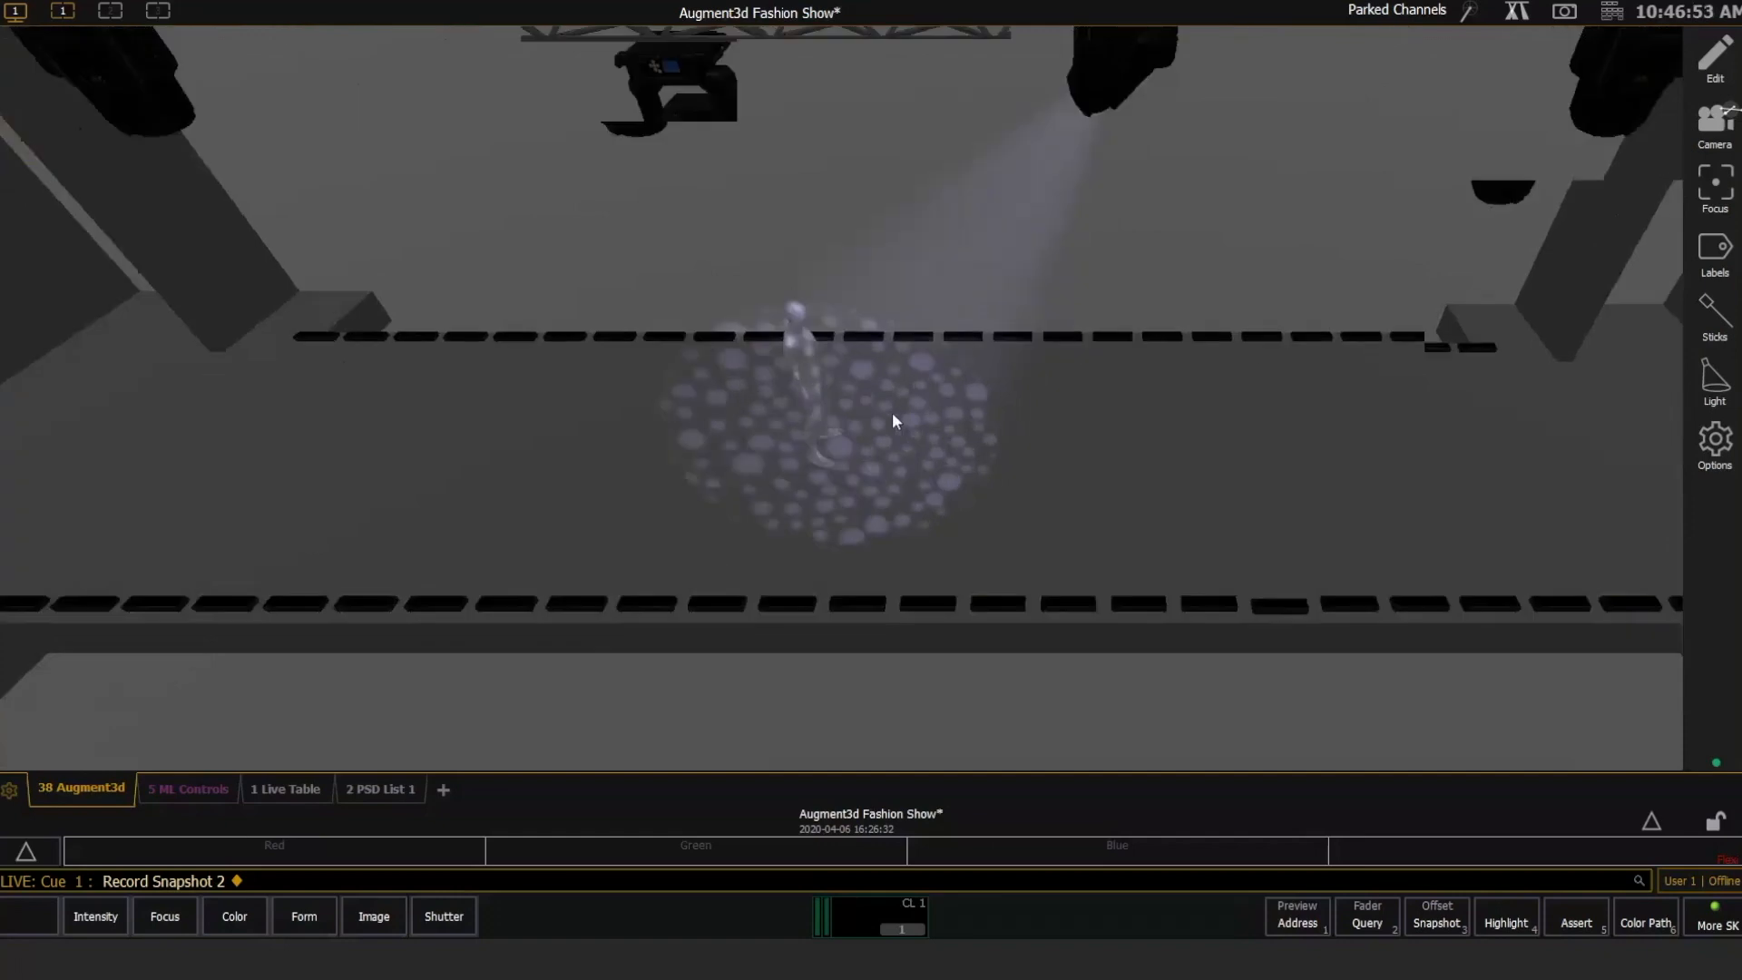
{"action": "scroll", "coordinate": [826, 388], "scroll_direction": "down", "scroll_amount": 10}
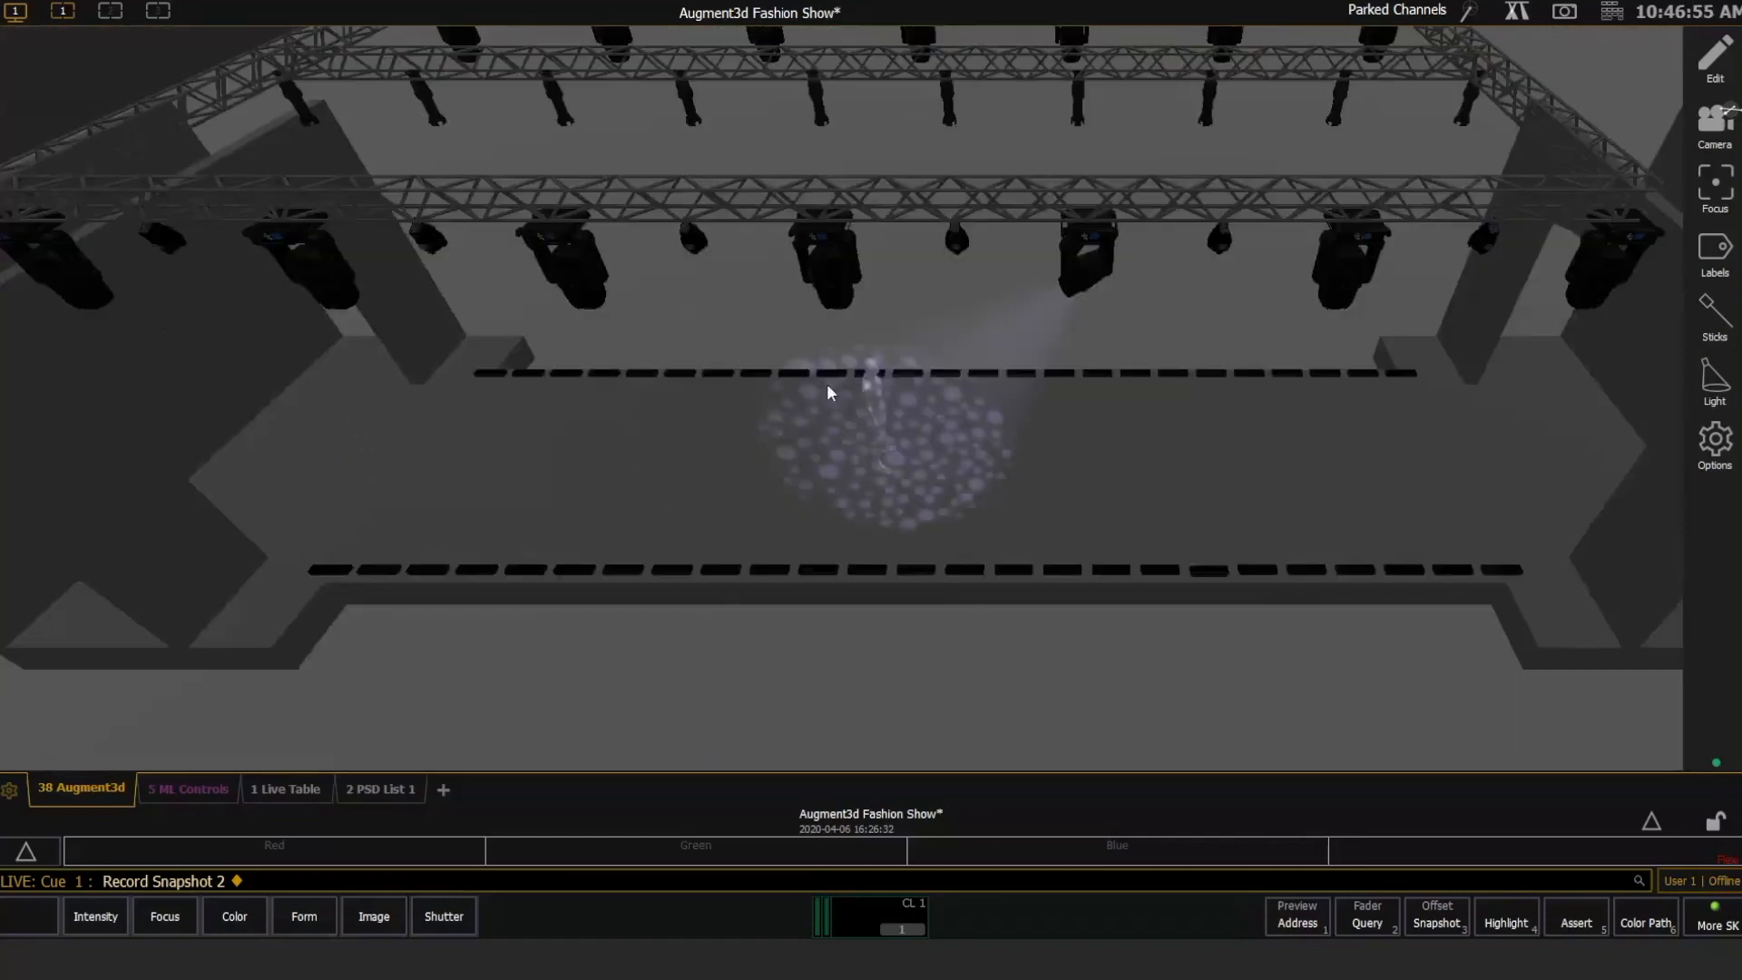
{"action": "scroll", "coordinate": [834, 388], "scroll_direction": "up", "scroll_amount": 10}
{"action": "scroll", "coordinate": [831, 378], "scroll_direction": "down", "scroll_amount": 5}
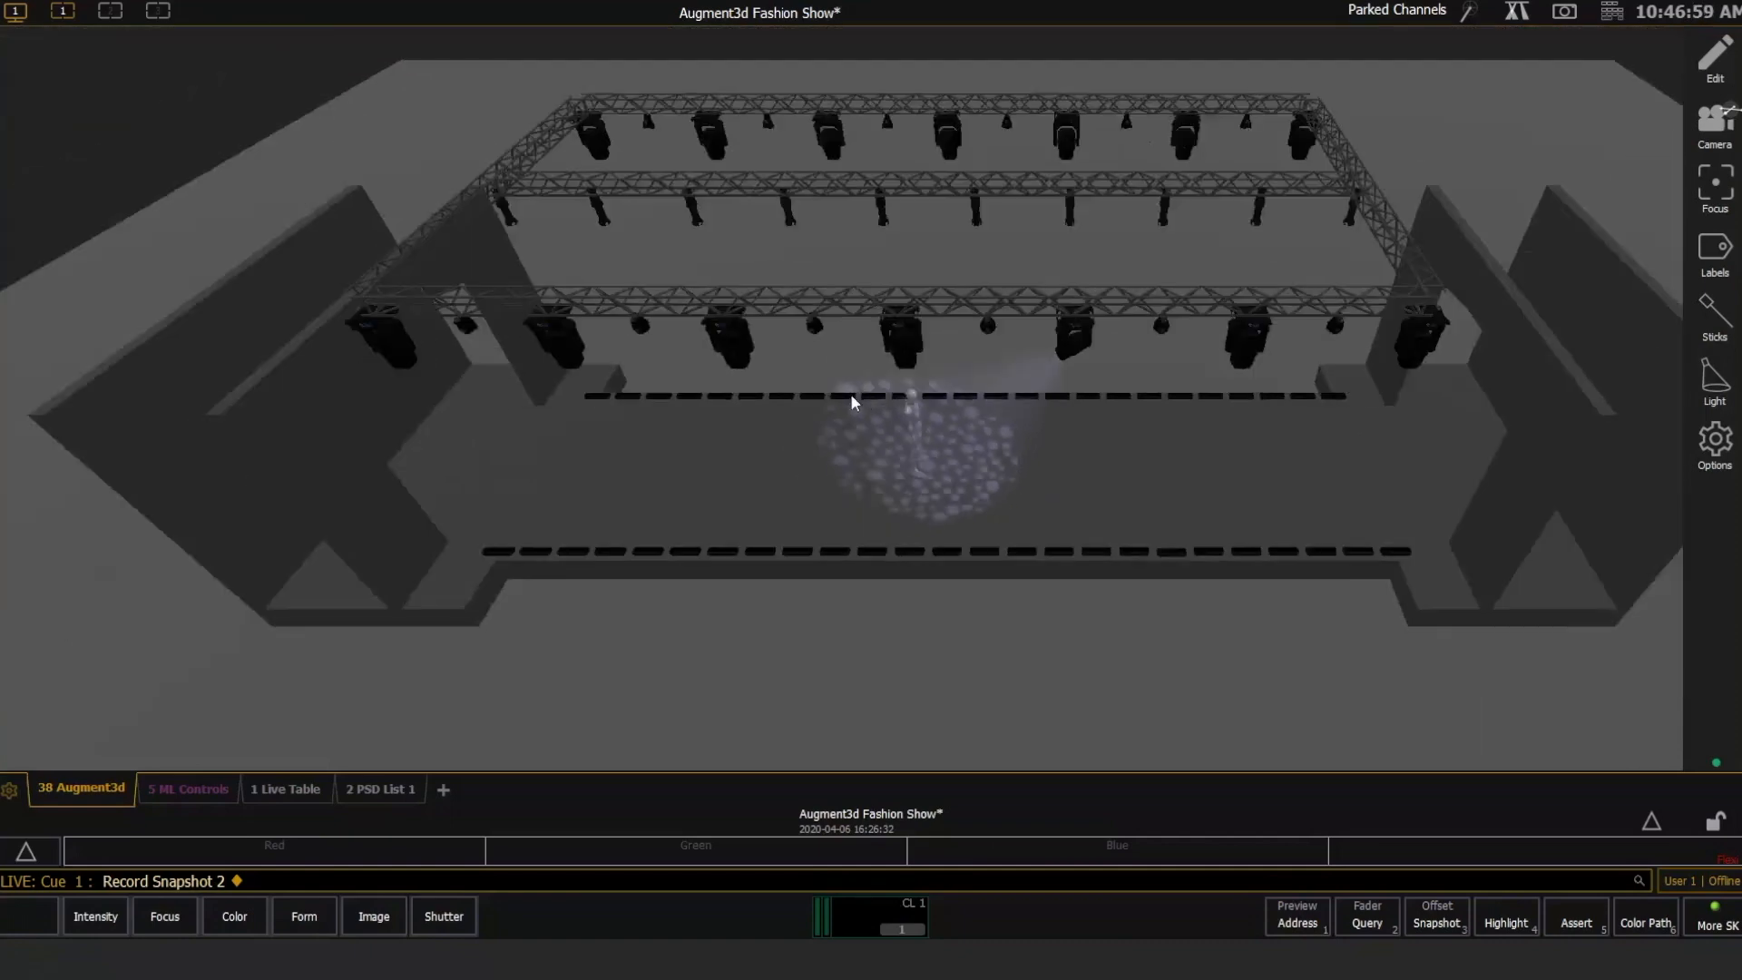
{"action": "scroll", "coordinate": [950, 414], "scroll_direction": "up", "scroll_amount": 5}
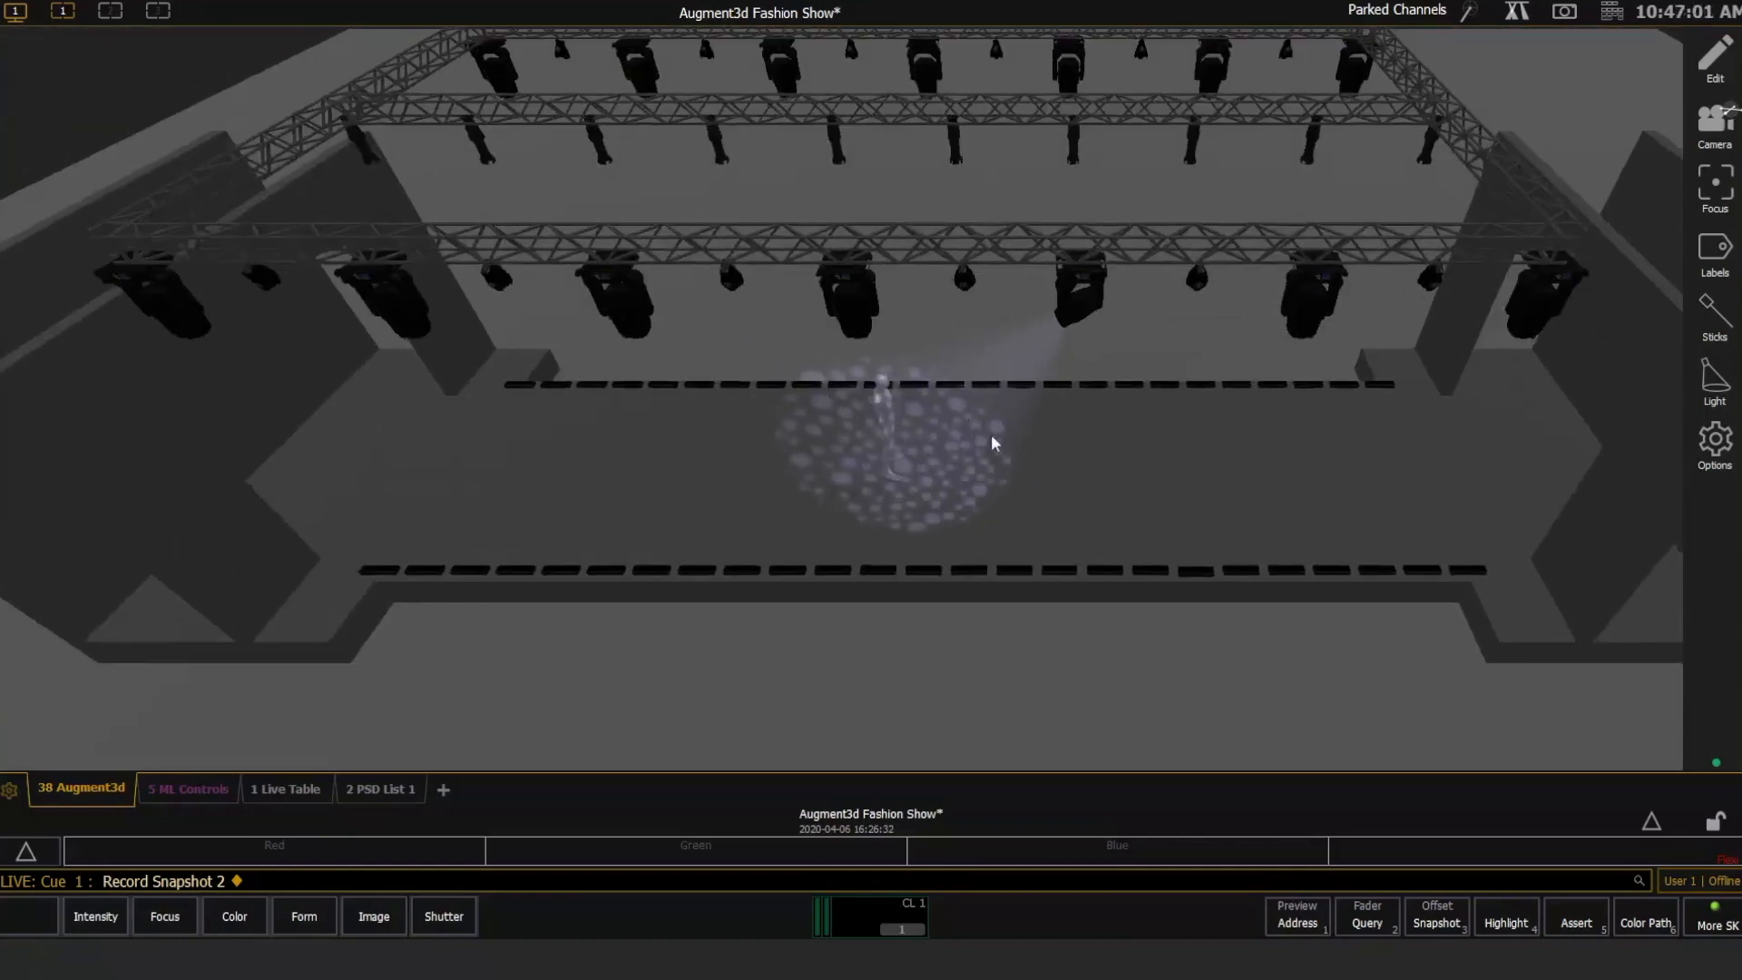
{"action": "scroll", "coordinate": [1063, 437], "scroll_direction": "down", "scroll_amount": 2}
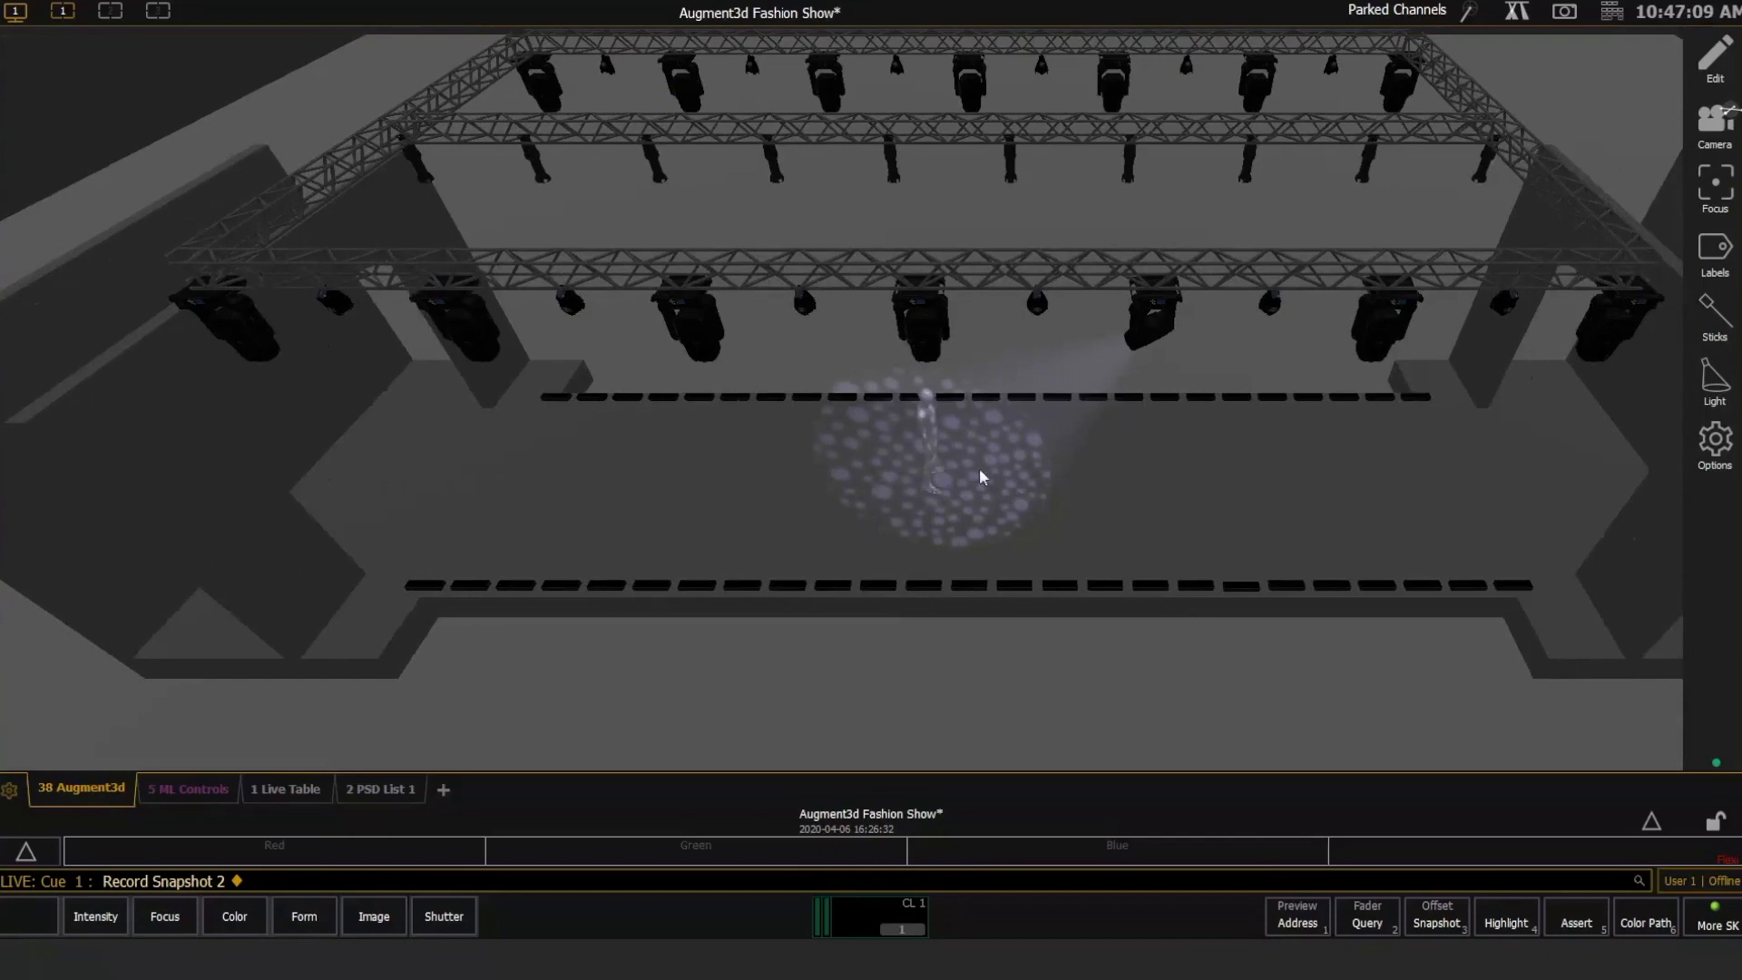
{"action": "scroll", "coordinate": [978, 470], "scroll_direction": "up", "scroll_amount": 5}
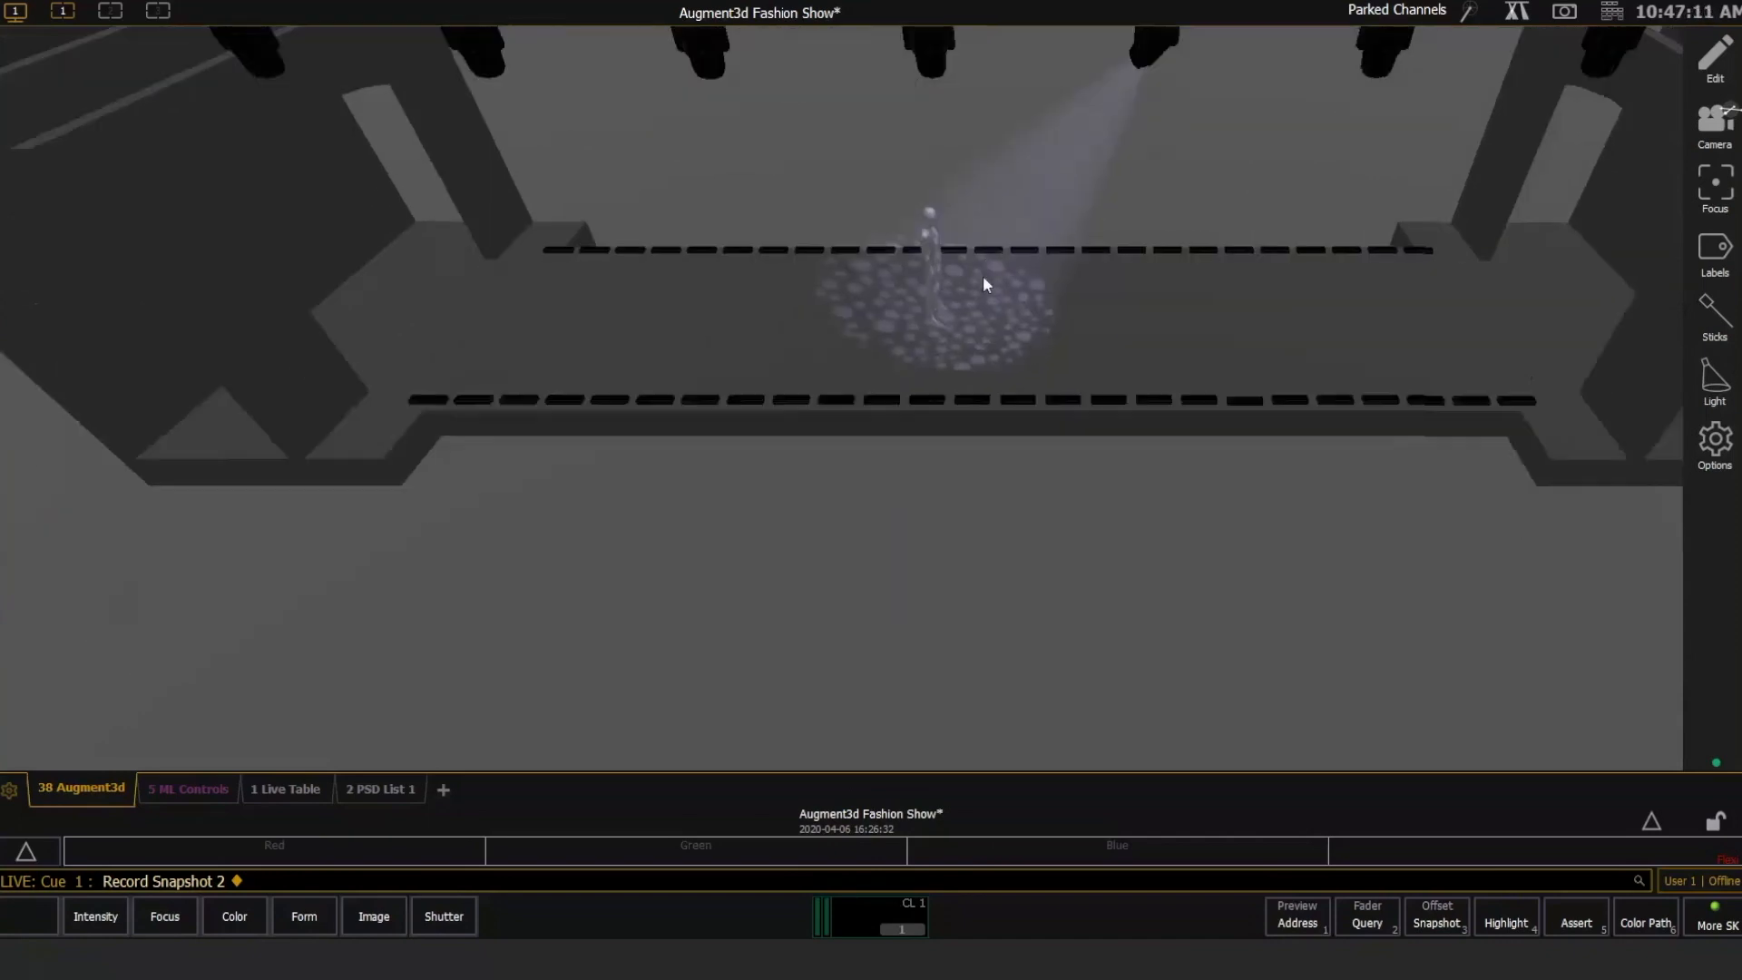
{"action": "left_click_drag", "start_coordinate": [923, 330], "coordinate": [1321, 440]}
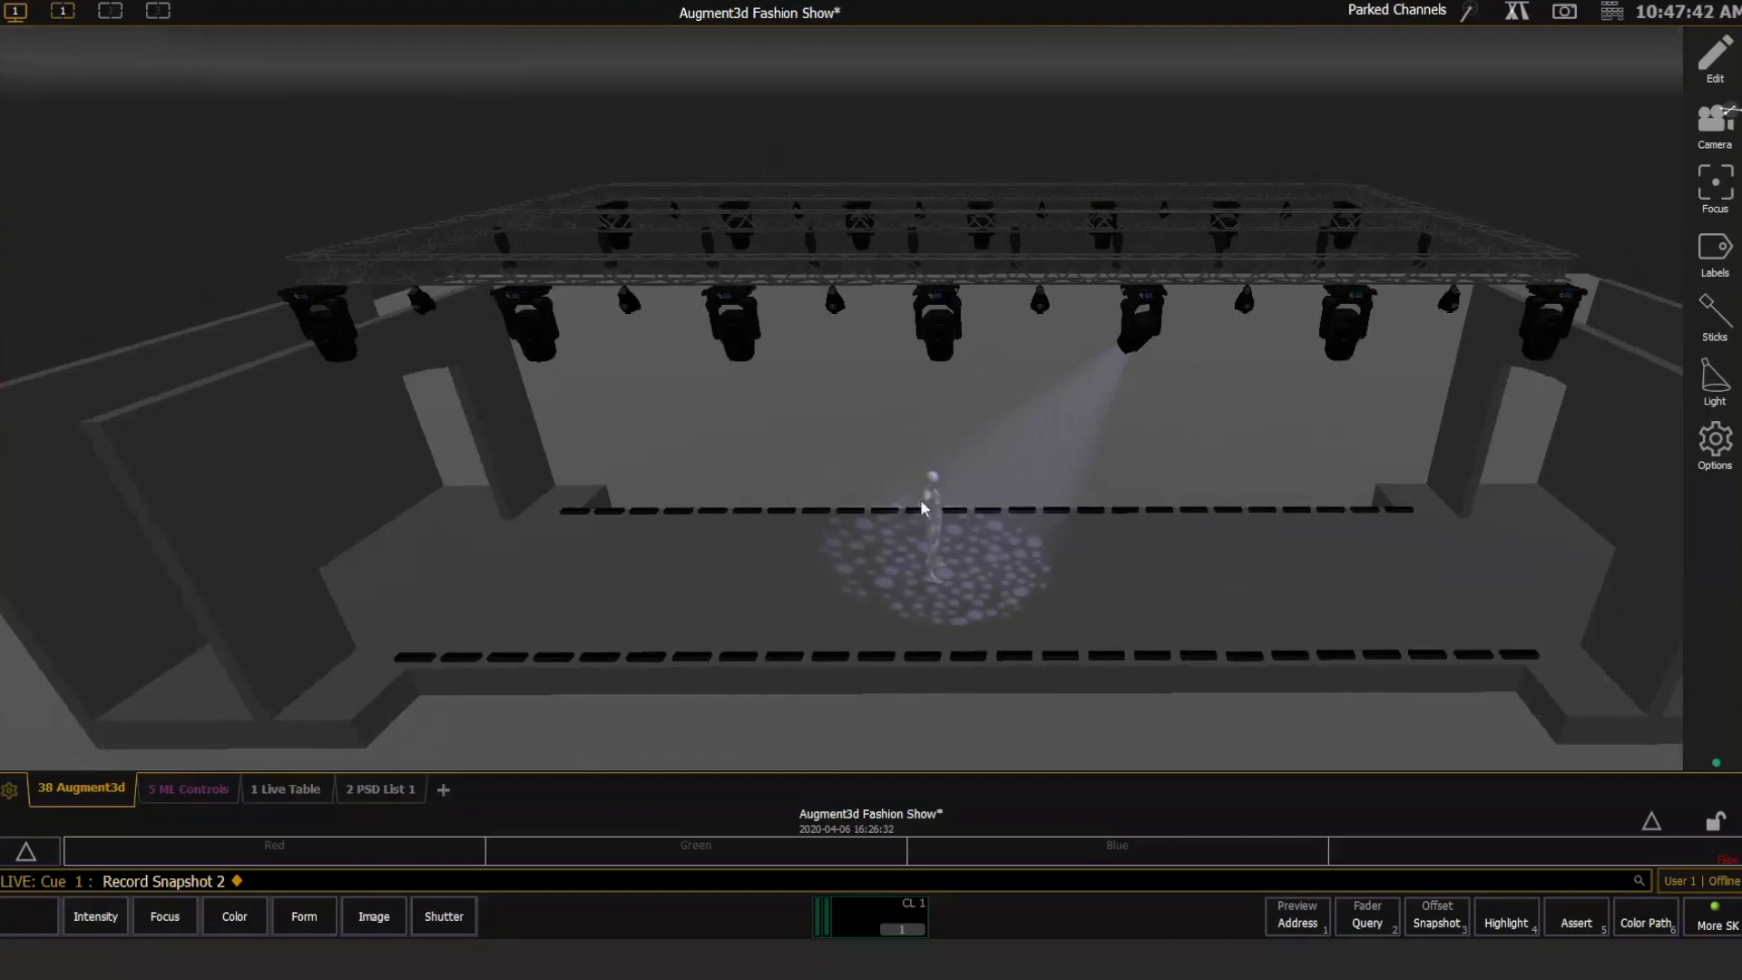
{"action": "left_click_drag", "start_coordinate": [922, 506], "coordinate": [844, 494]}
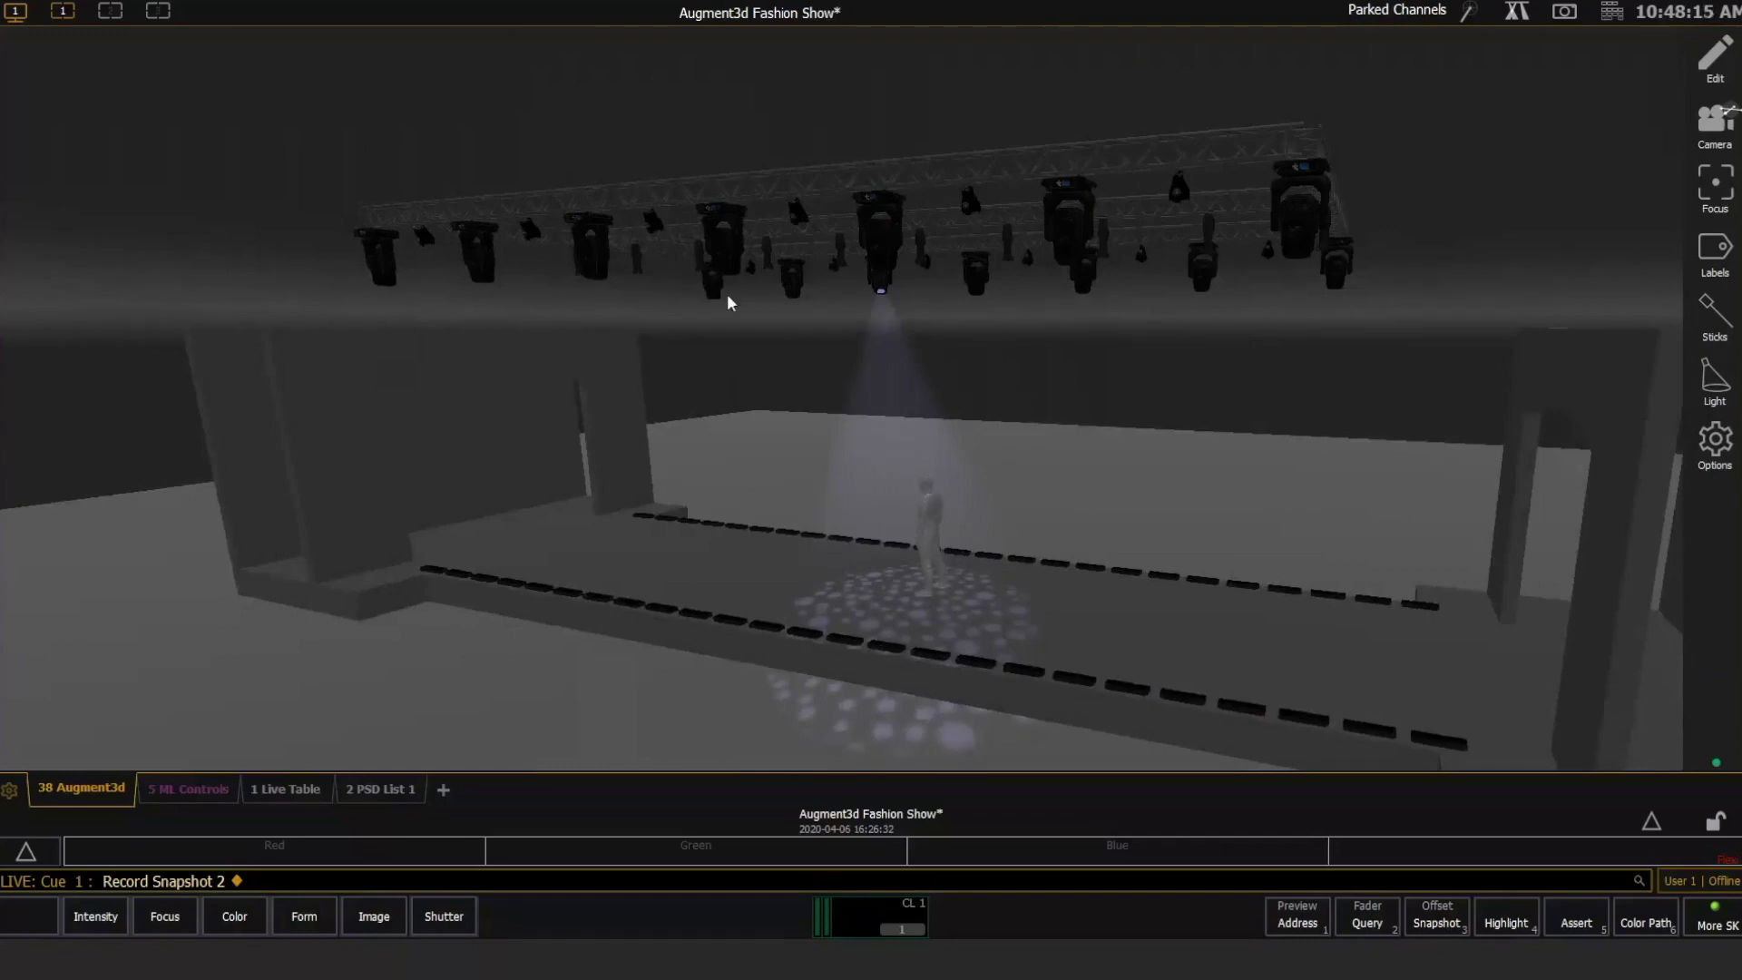
Select the moving lights on channels 31 through 33 in the 3D model, then clear the selection.
{"action": "left_click", "coordinate": [716, 260]}
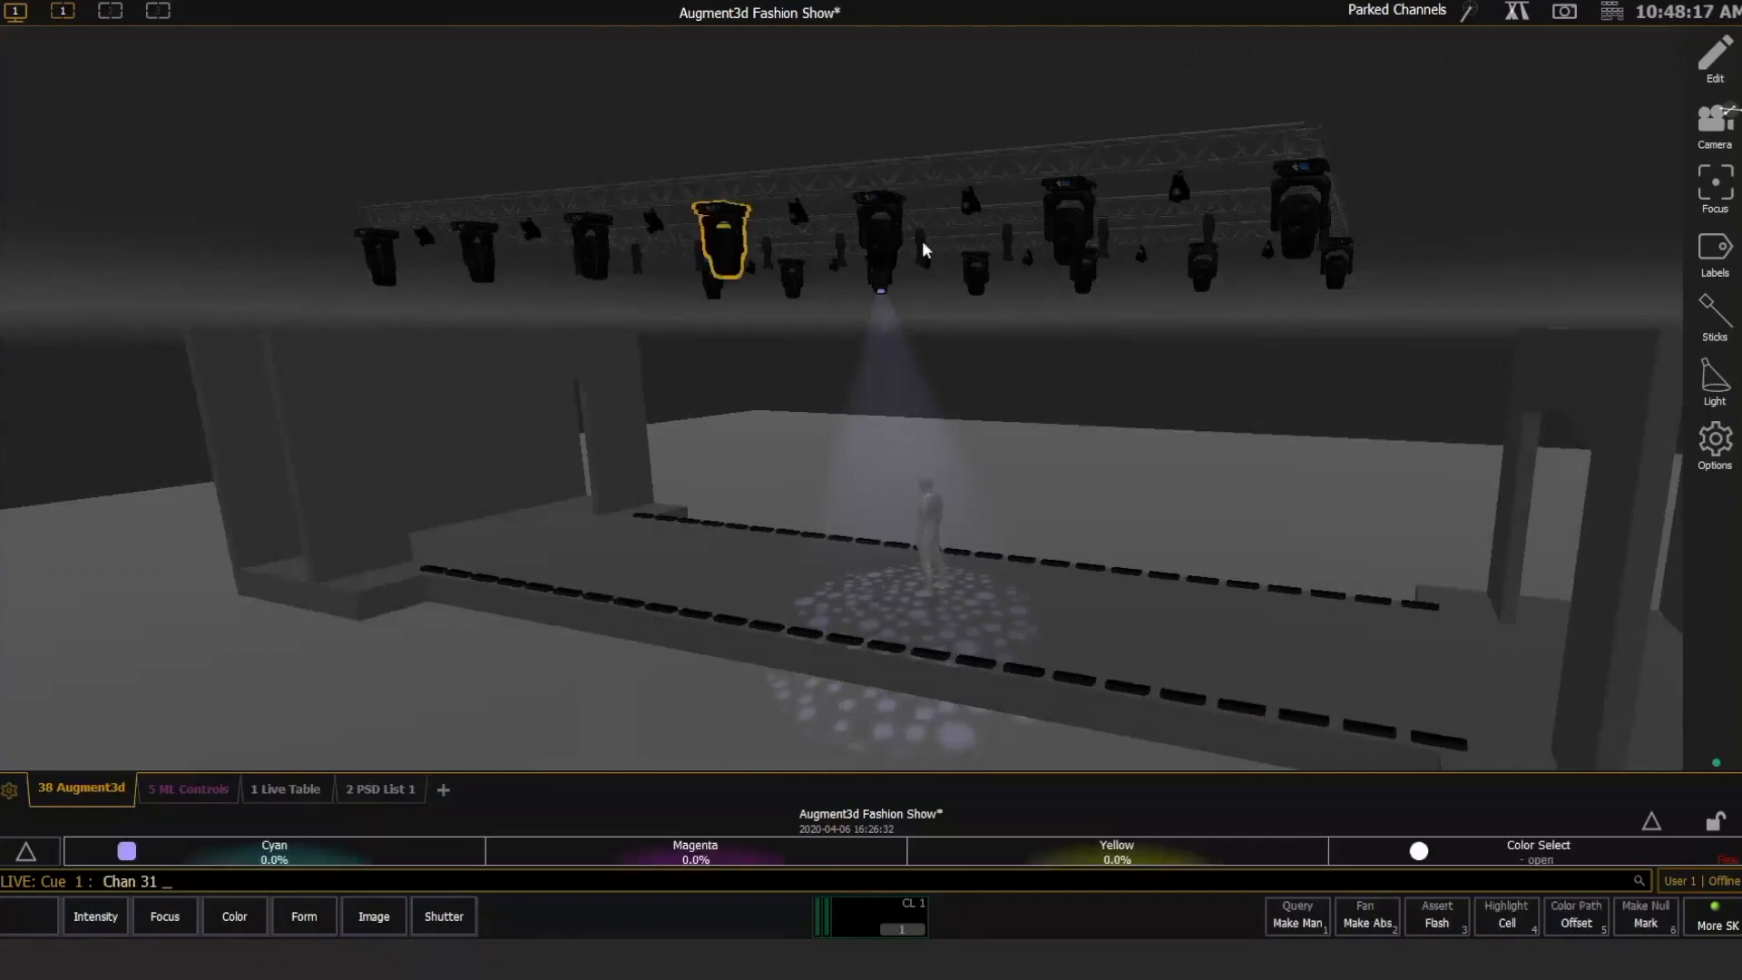
{"action": "left_click", "coordinate": [889, 237], "text": "shift"}
{"action": "left_click", "coordinate": [1073, 239], "text": "shift"}
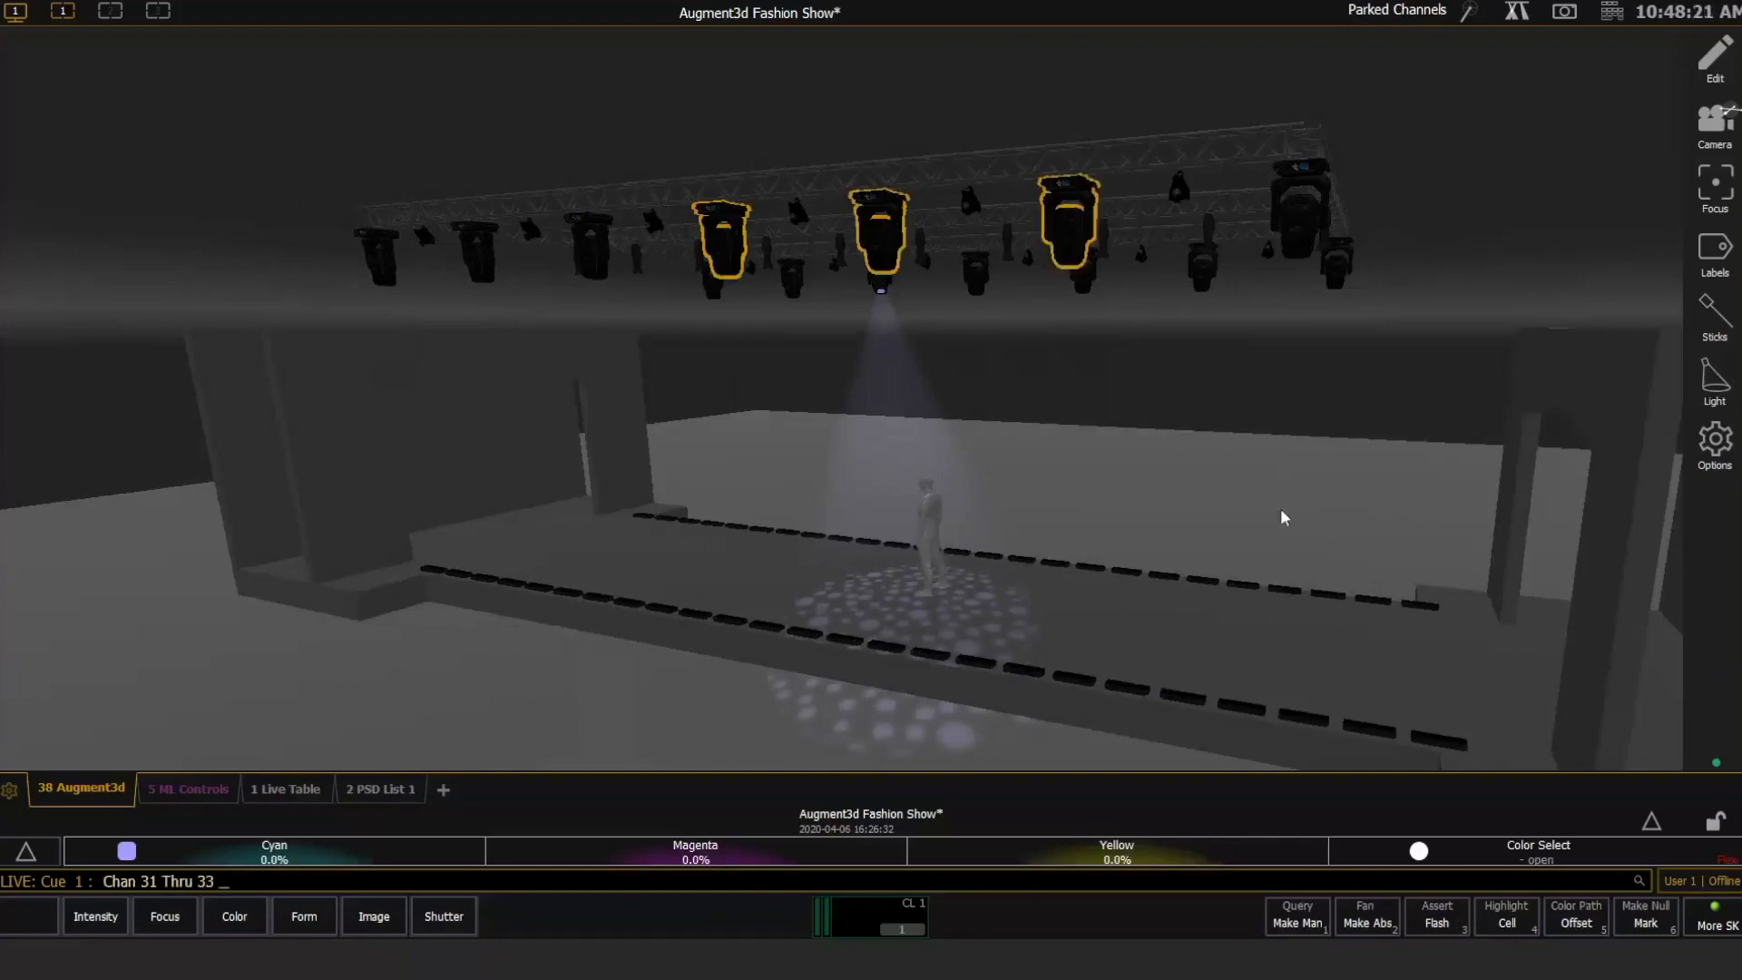
{"action": "left_click", "coordinate": [1281, 514]}
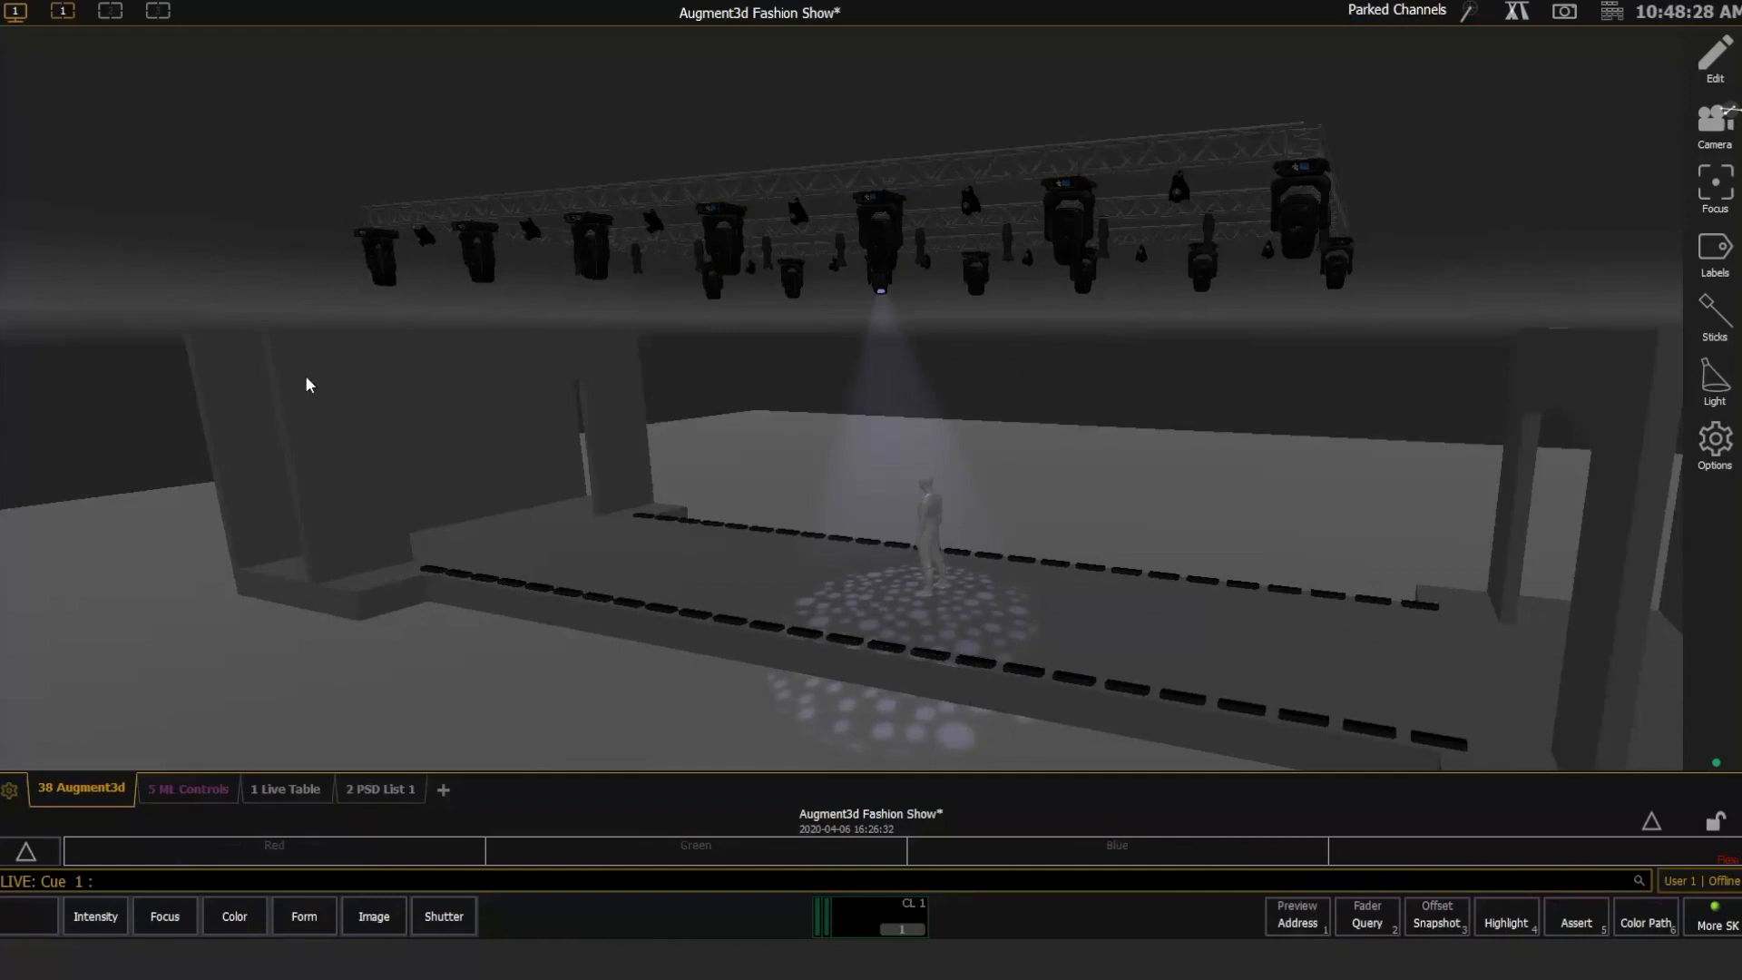
View the stage from the Home camera position and from camera bookmarks 1 through 5 in turn.
{"action": "left_click", "coordinate": [1714, 134]}
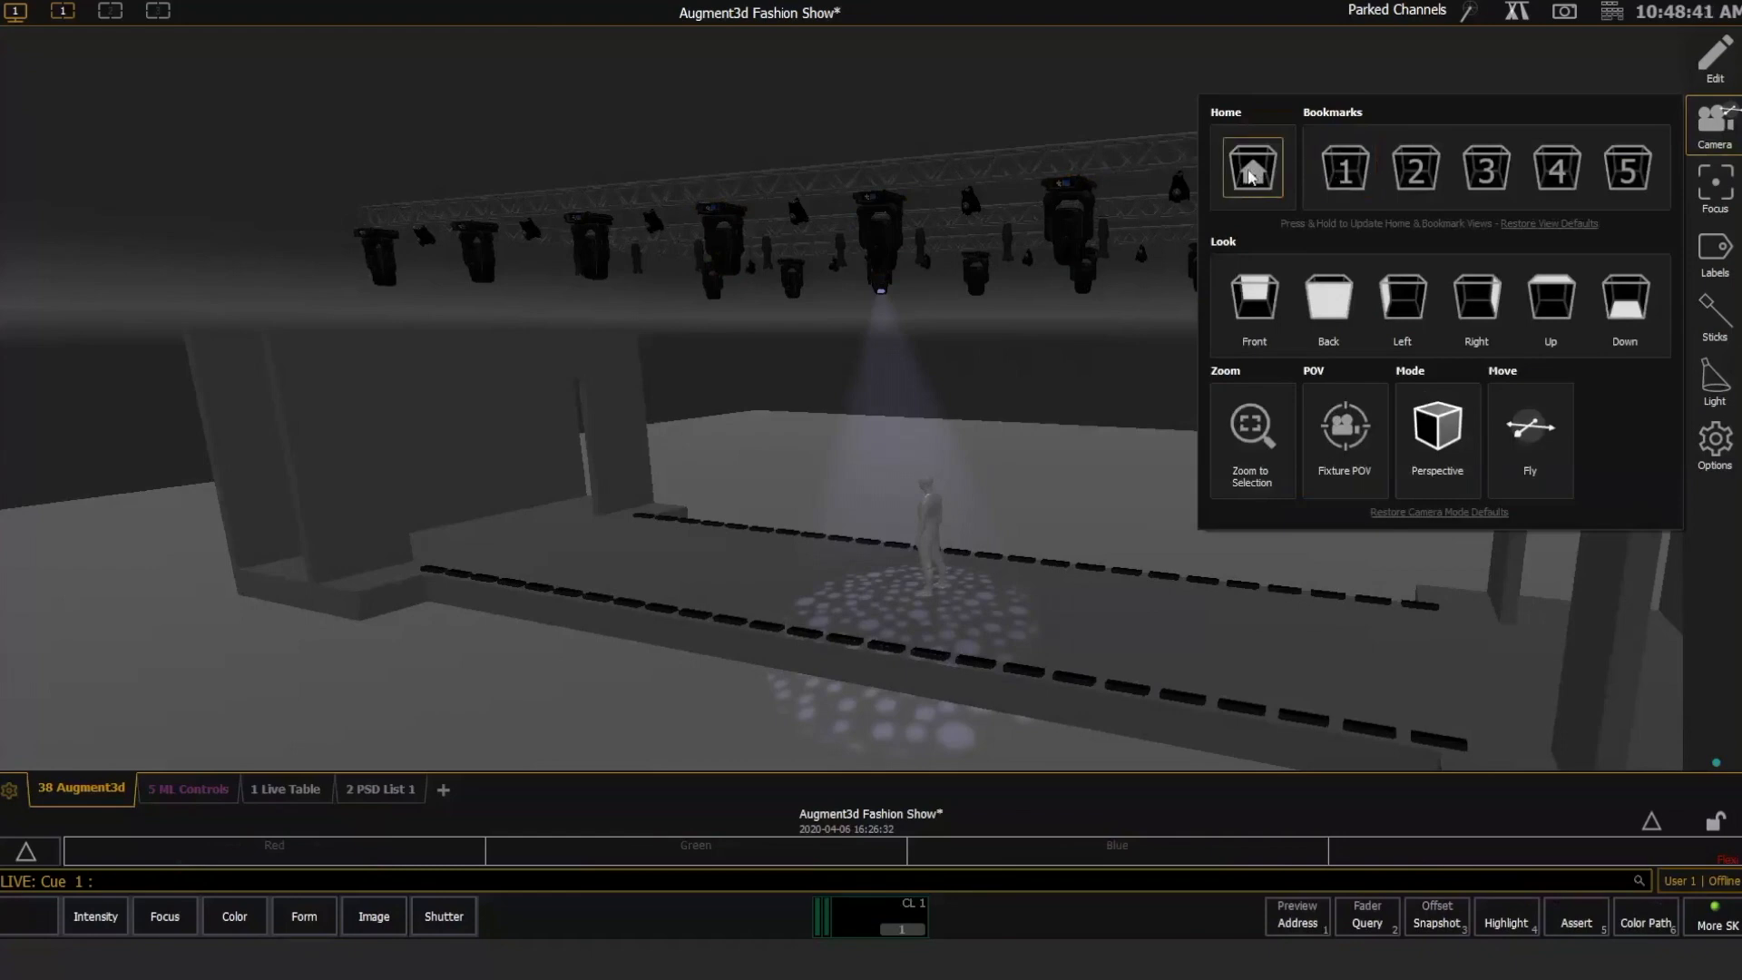
{"action": "left_click", "coordinate": [1250, 173]}
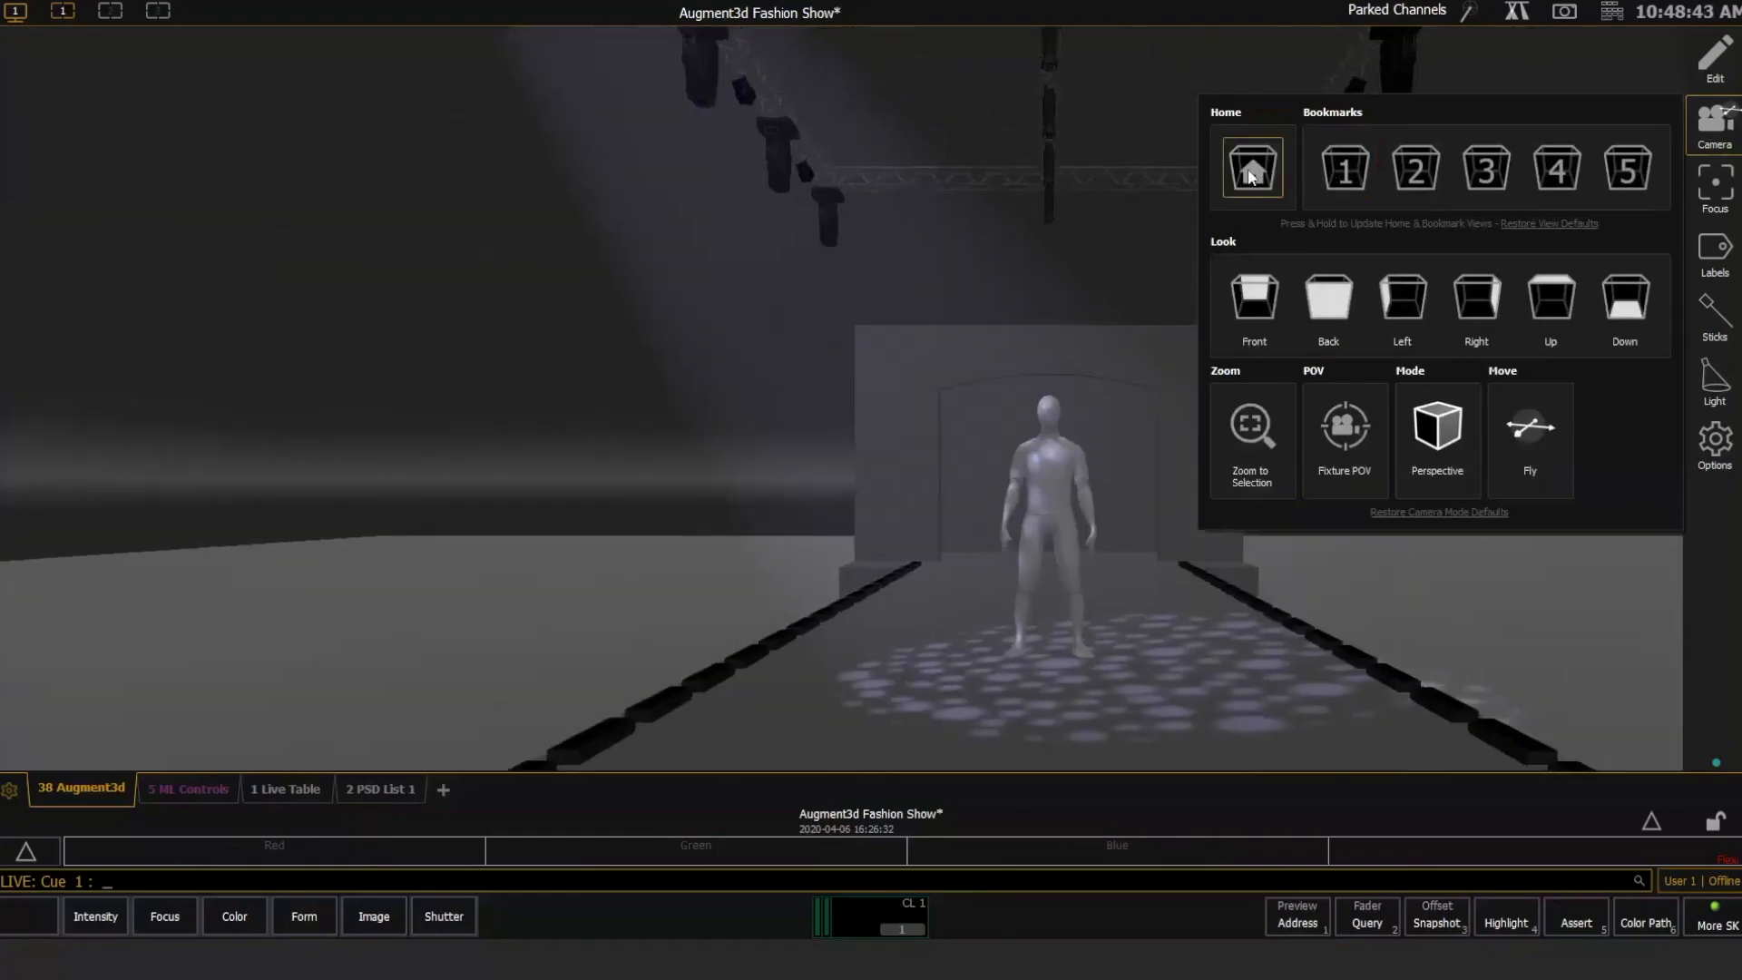
{"action": "left_click", "coordinate": [1346, 174]}
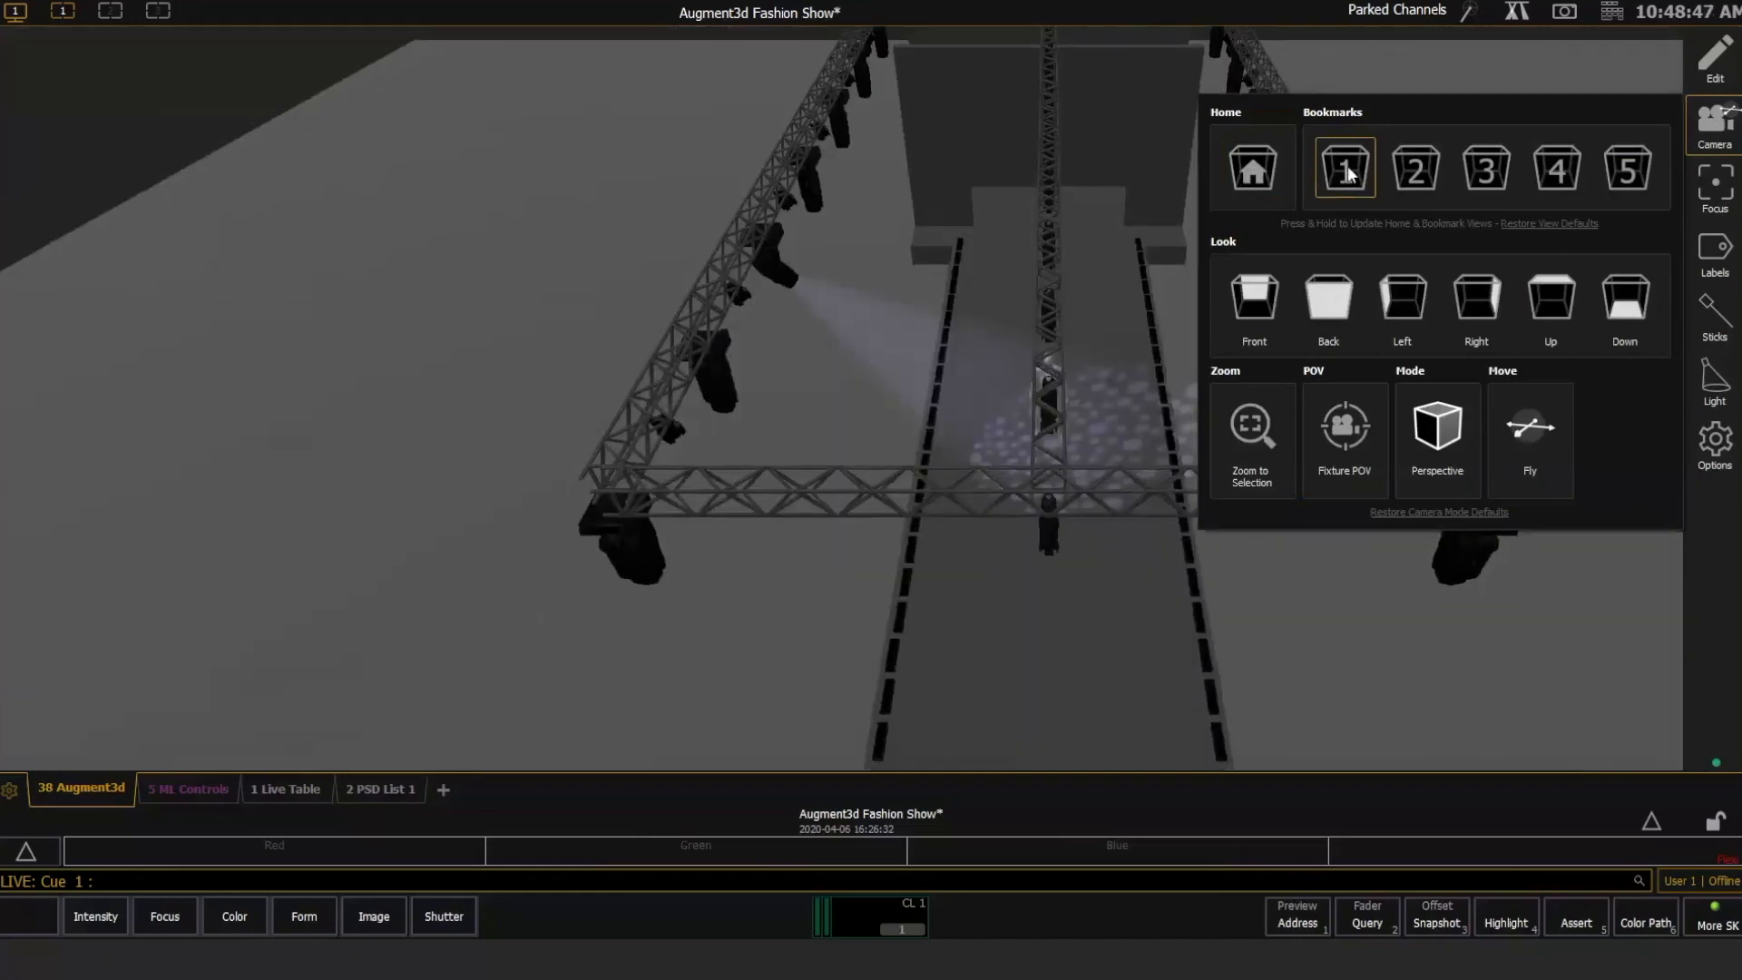
{"action": "left_click", "coordinate": [1415, 174]}
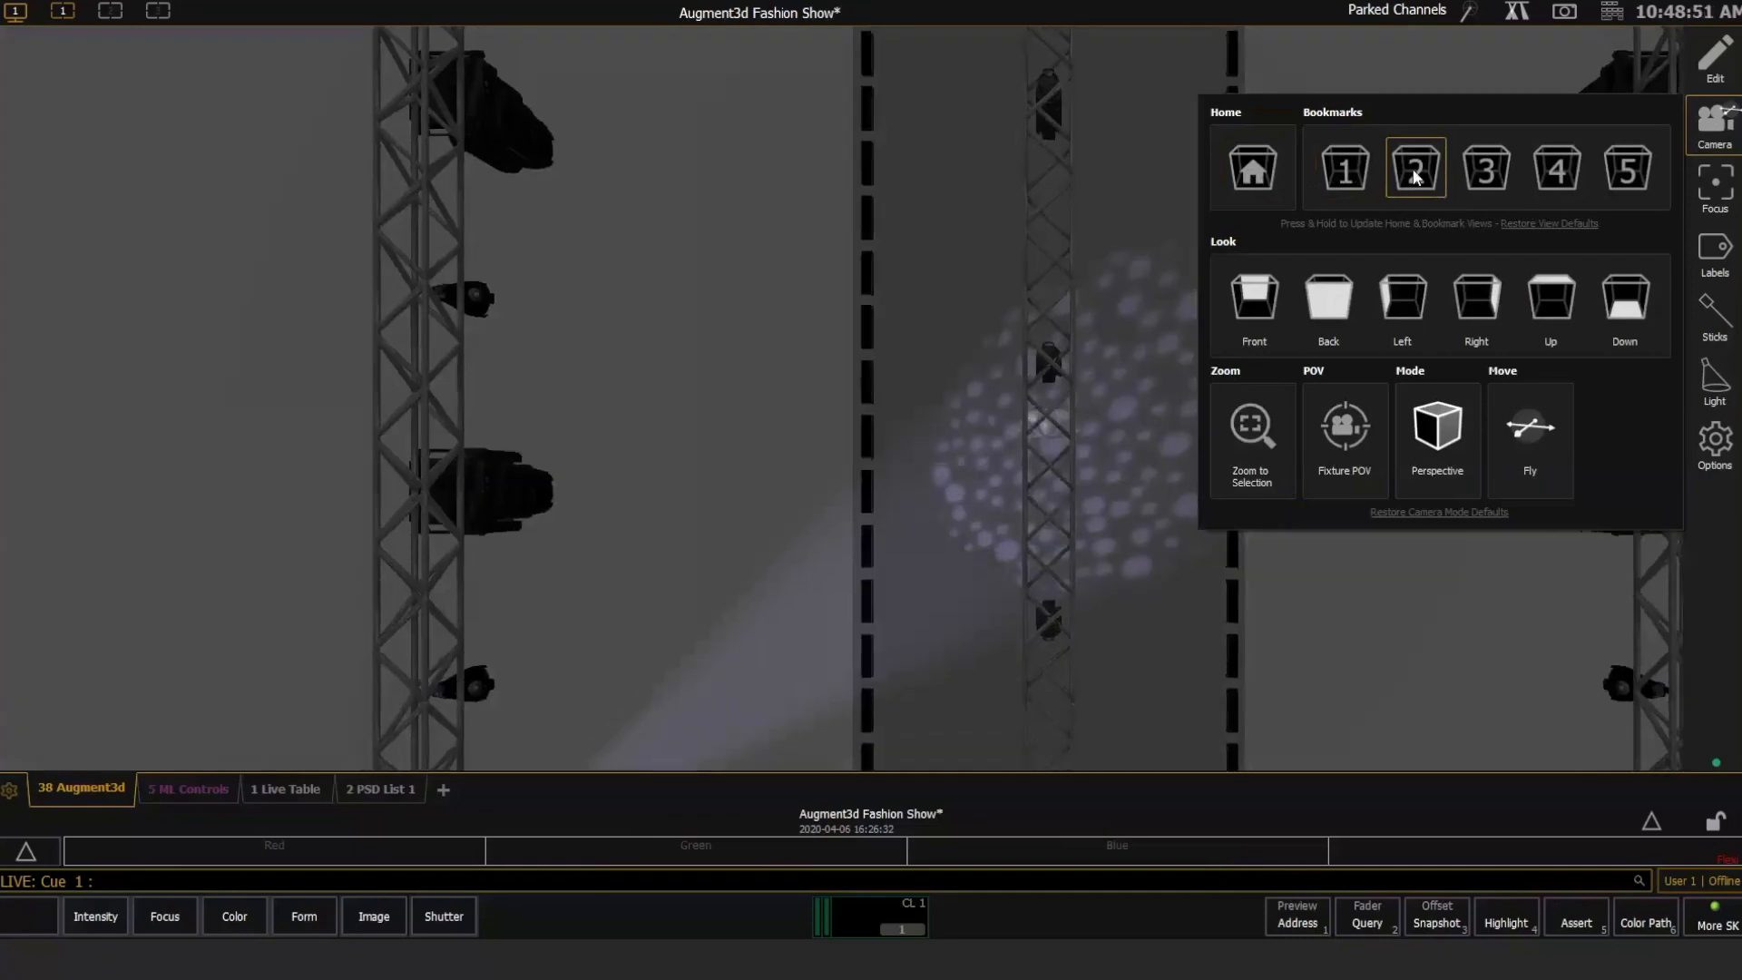
{"action": "left_click", "coordinate": [1510, 172]}
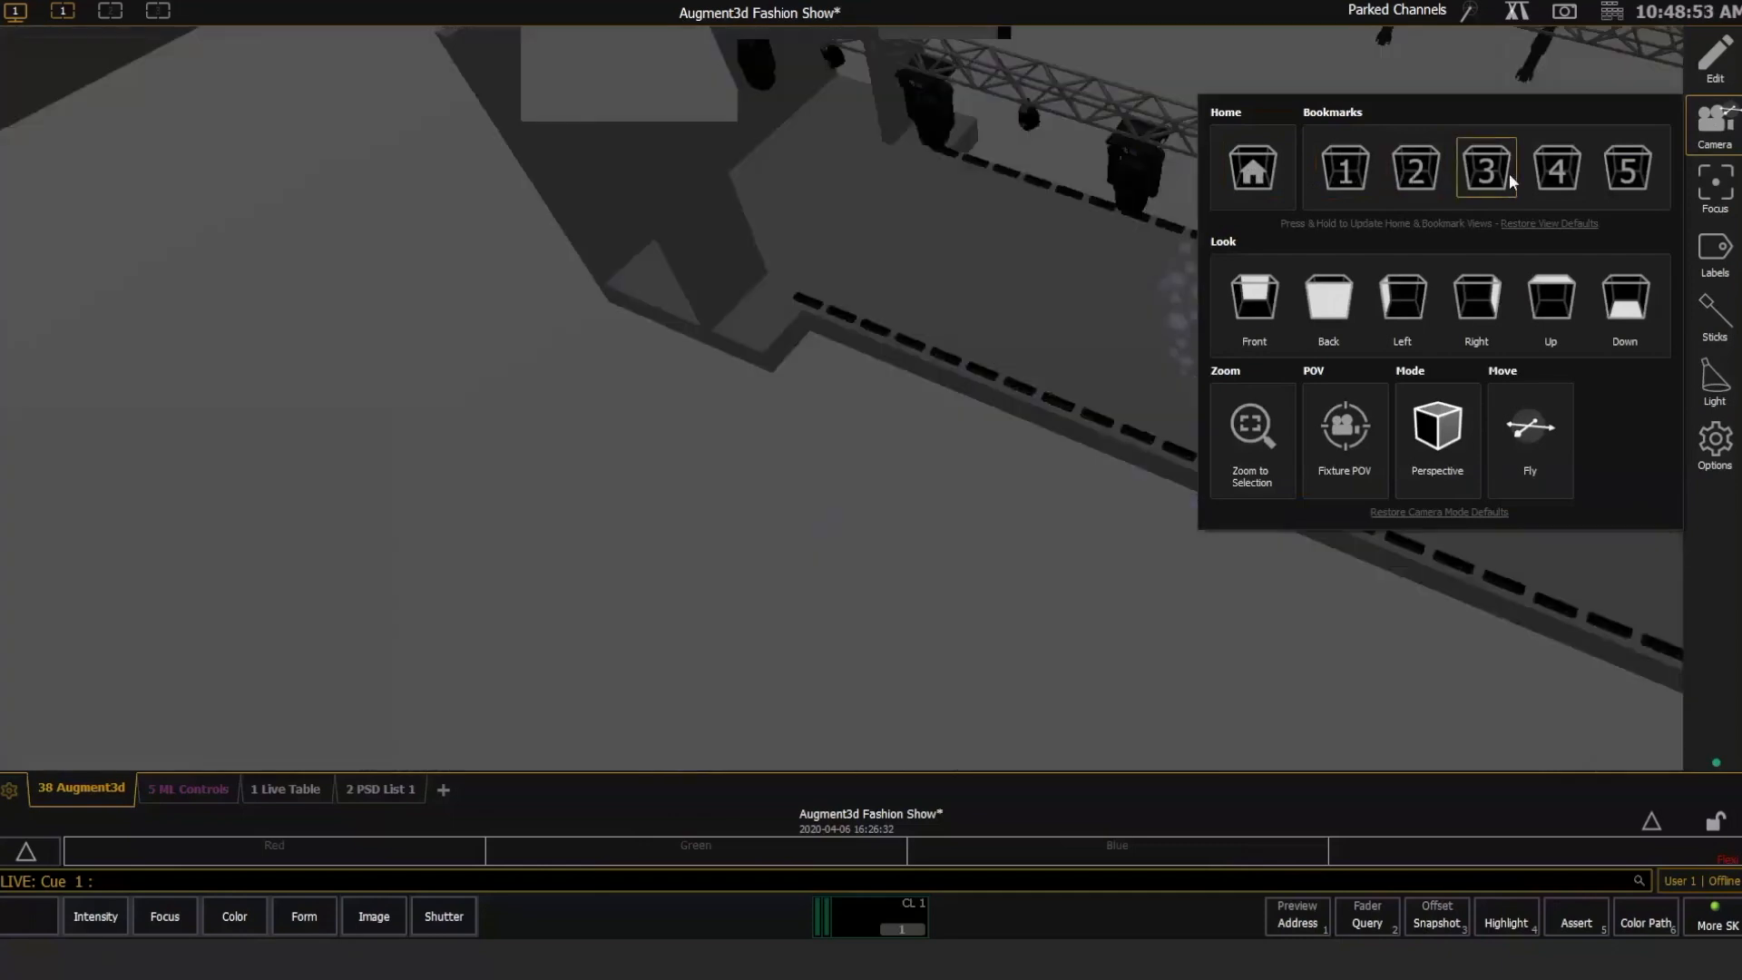
{"action": "left_click", "coordinate": [1557, 177]}
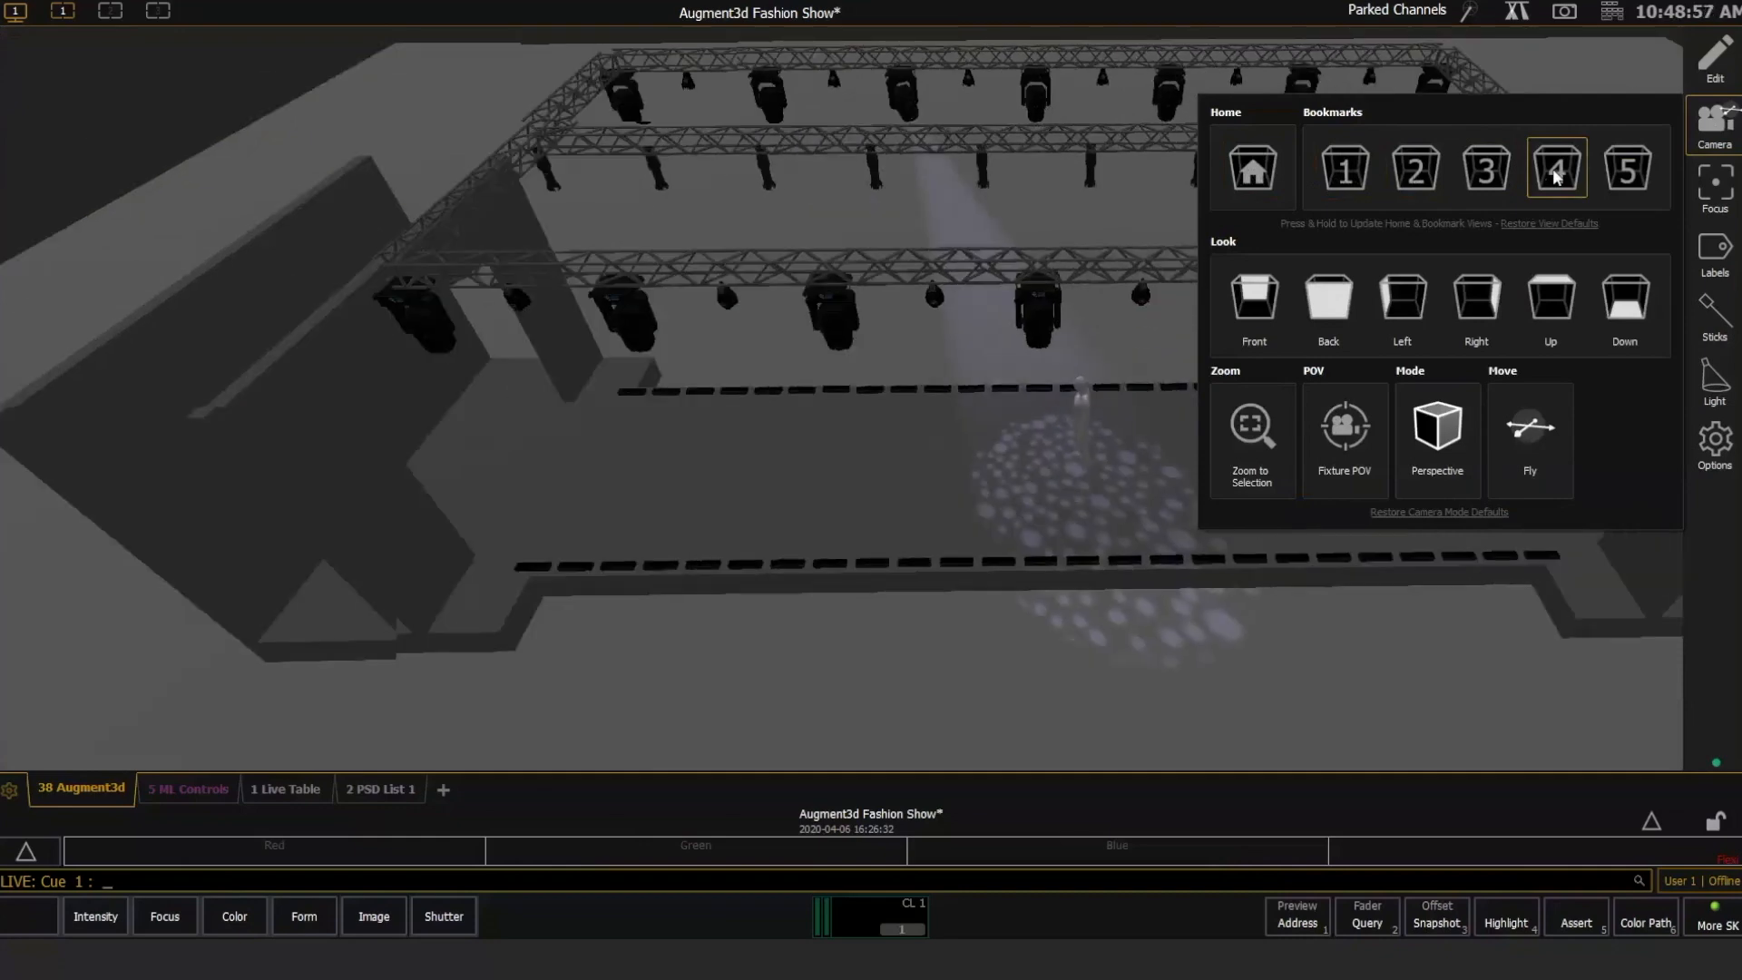
{"action": "left_click", "coordinate": [1626, 172]}
{"action": "left_click", "coordinate": [1626, 175]}
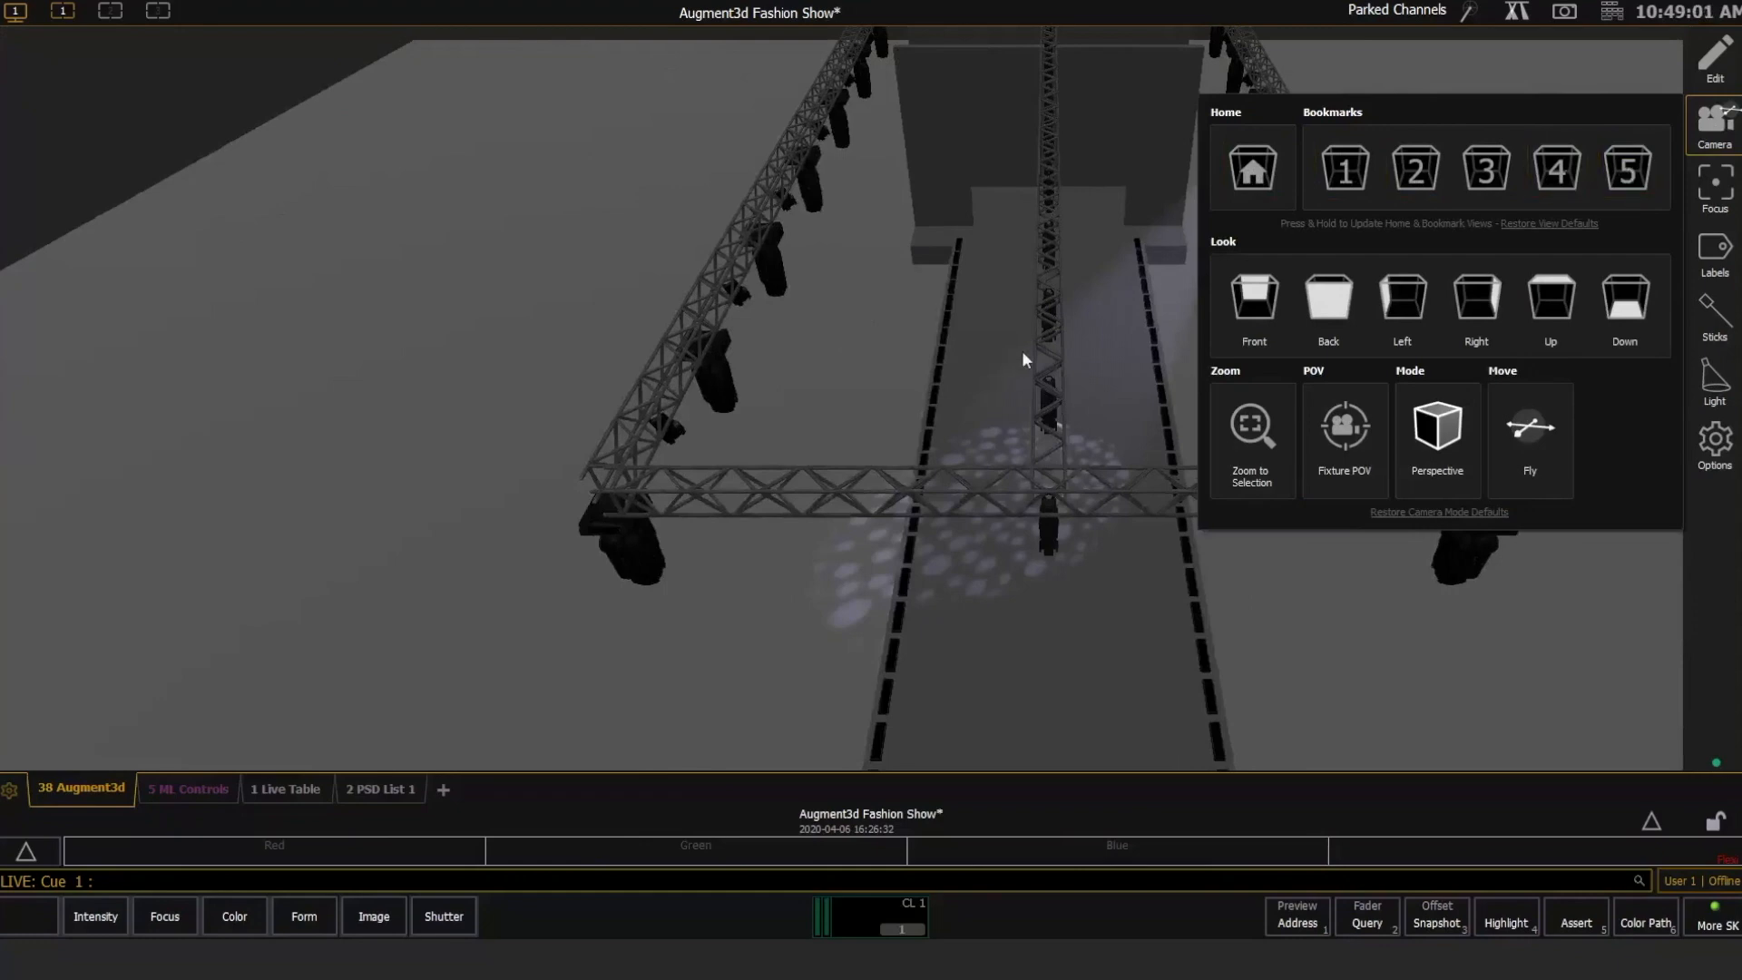
Store an angled close view of the runway and lit figure as camera bookmark 5, and test it by recalling another bookmark and returning.
{"action": "left_click", "coordinate": [1053, 354]}
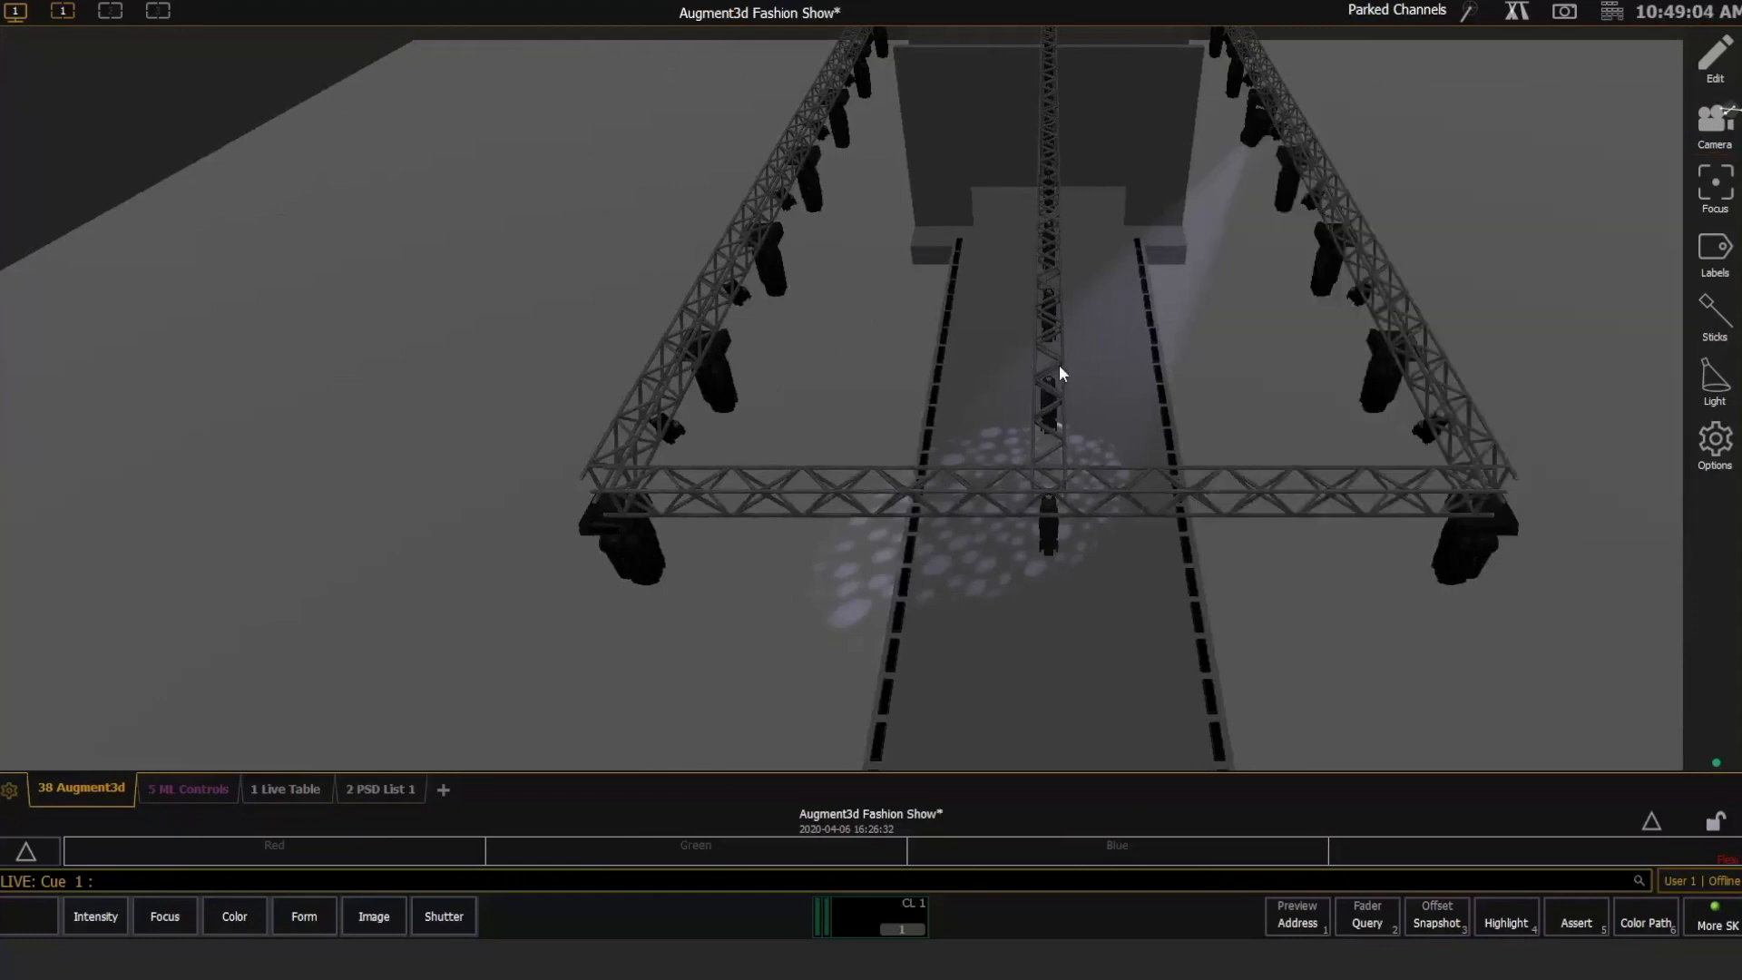
{"action": "mouse_move", "coordinate": [1058, 364]}
{"action": "left_mouse_down"}
{"action": "mouse_move", "coordinate": [1096, 361]}
{"action": "mouse_move", "coordinate": [975, 364]}
{"action": "mouse_move", "coordinate": [1017, 320]}
{"action": "mouse_move", "coordinate": [1054, 336]}
{"action": "mouse_move", "coordinate": [1012, 333]}
{"action": "mouse_move", "coordinate": [1058, 323]}
{"action": "left_mouse_up"}
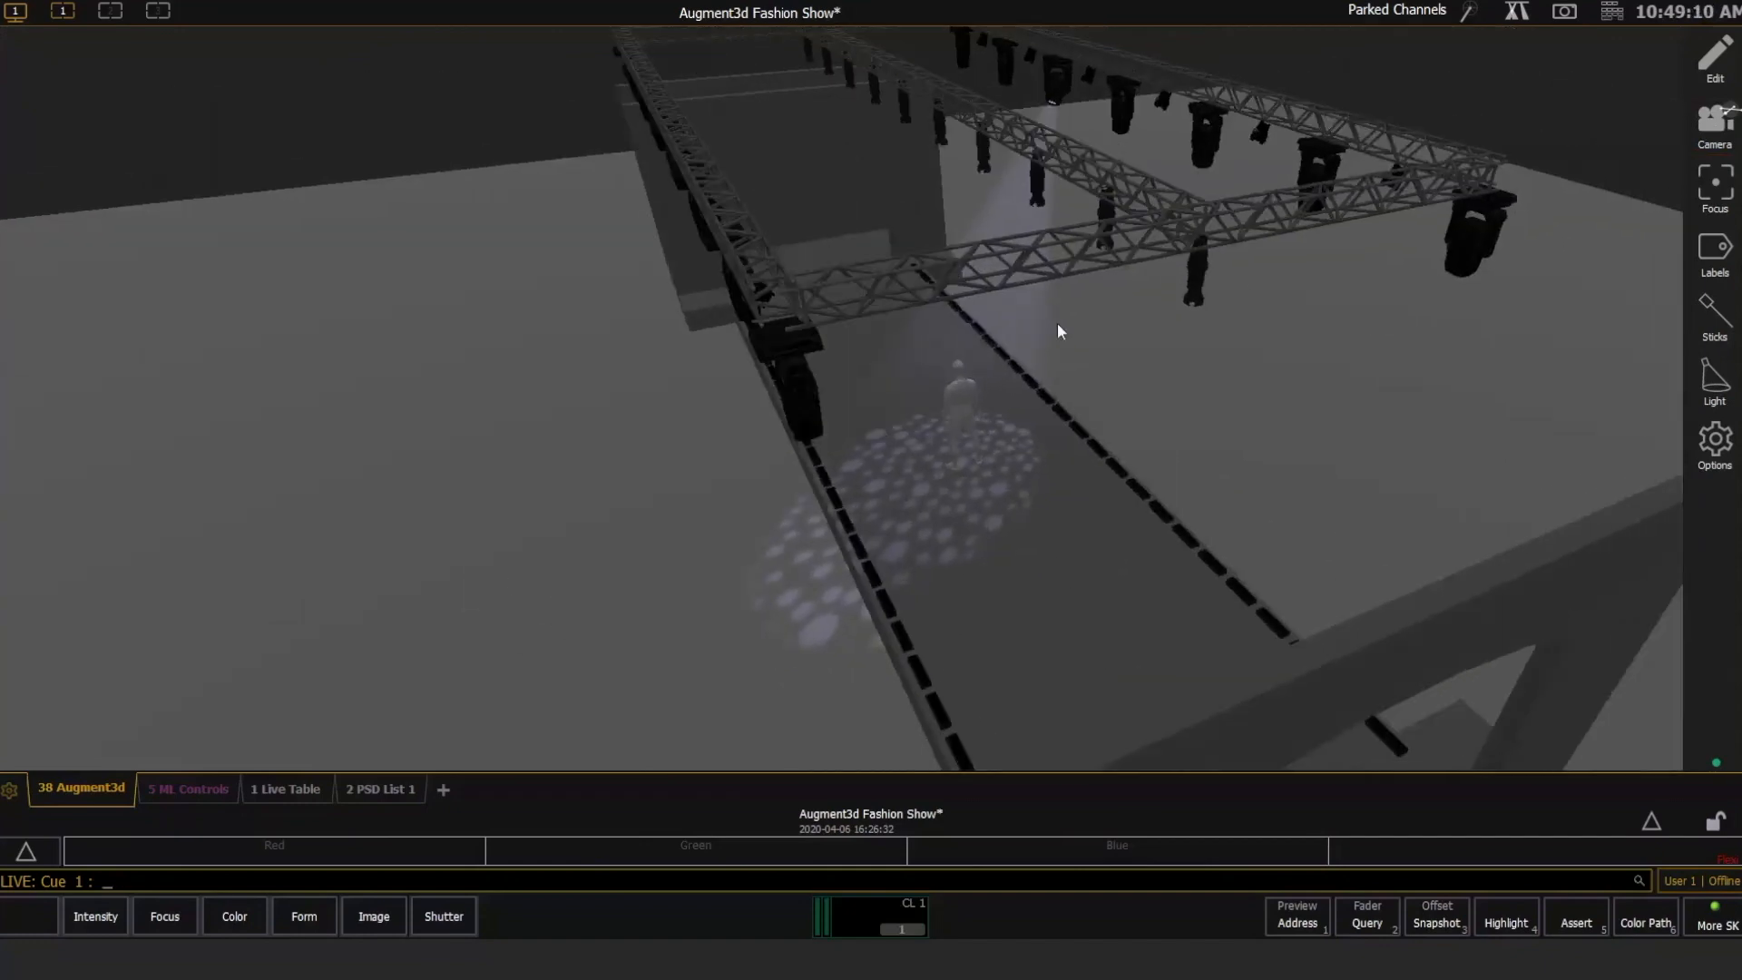
{"action": "left_click", "coordinate": [1694, 134]}
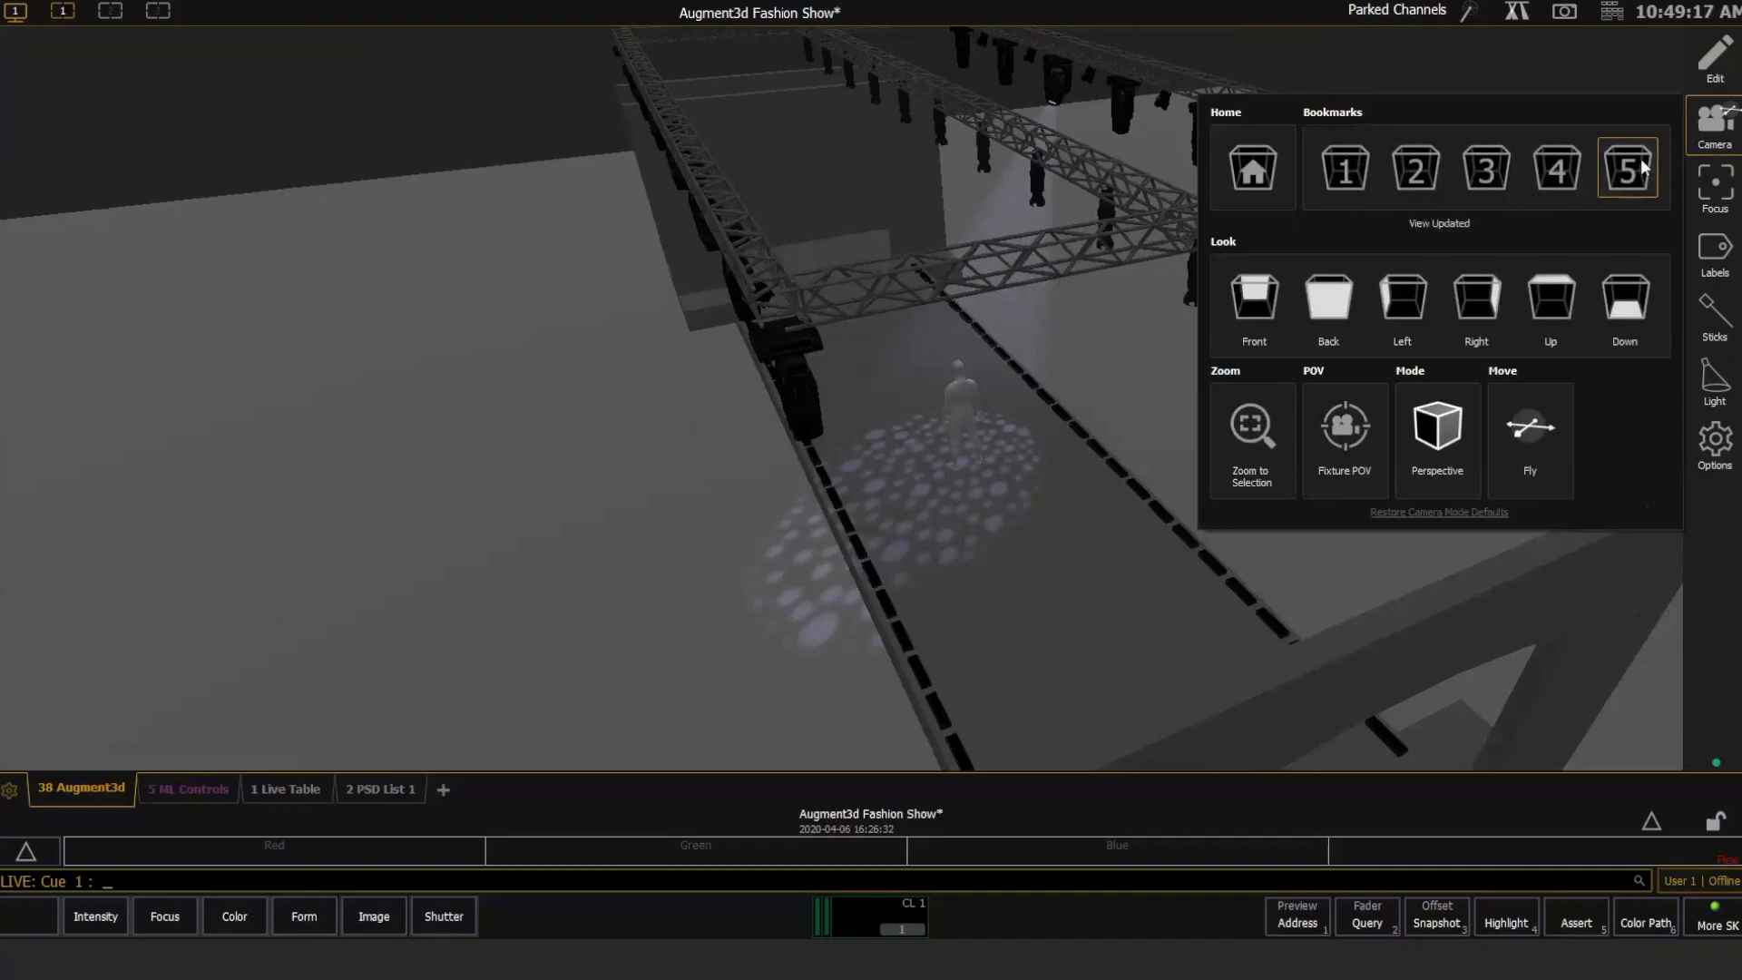
{"action": "left_click", "coordinate": [1486, 168]}
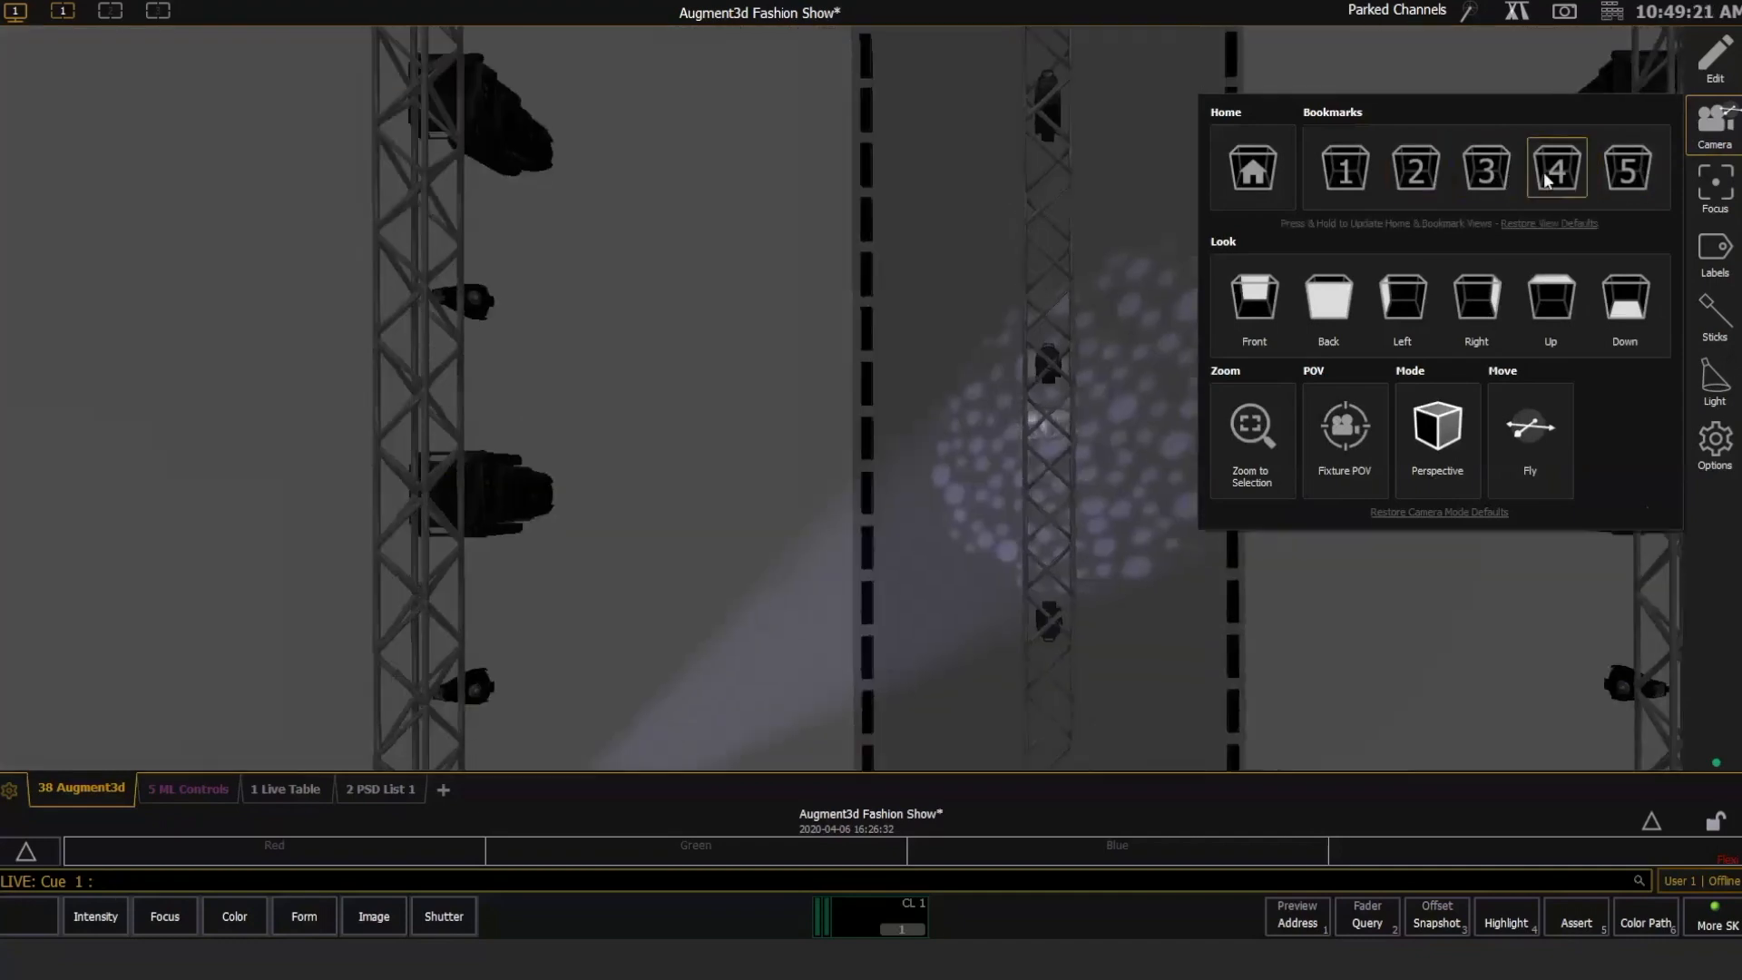
{"action": "left_click", "coordinate": [1623, 172]}
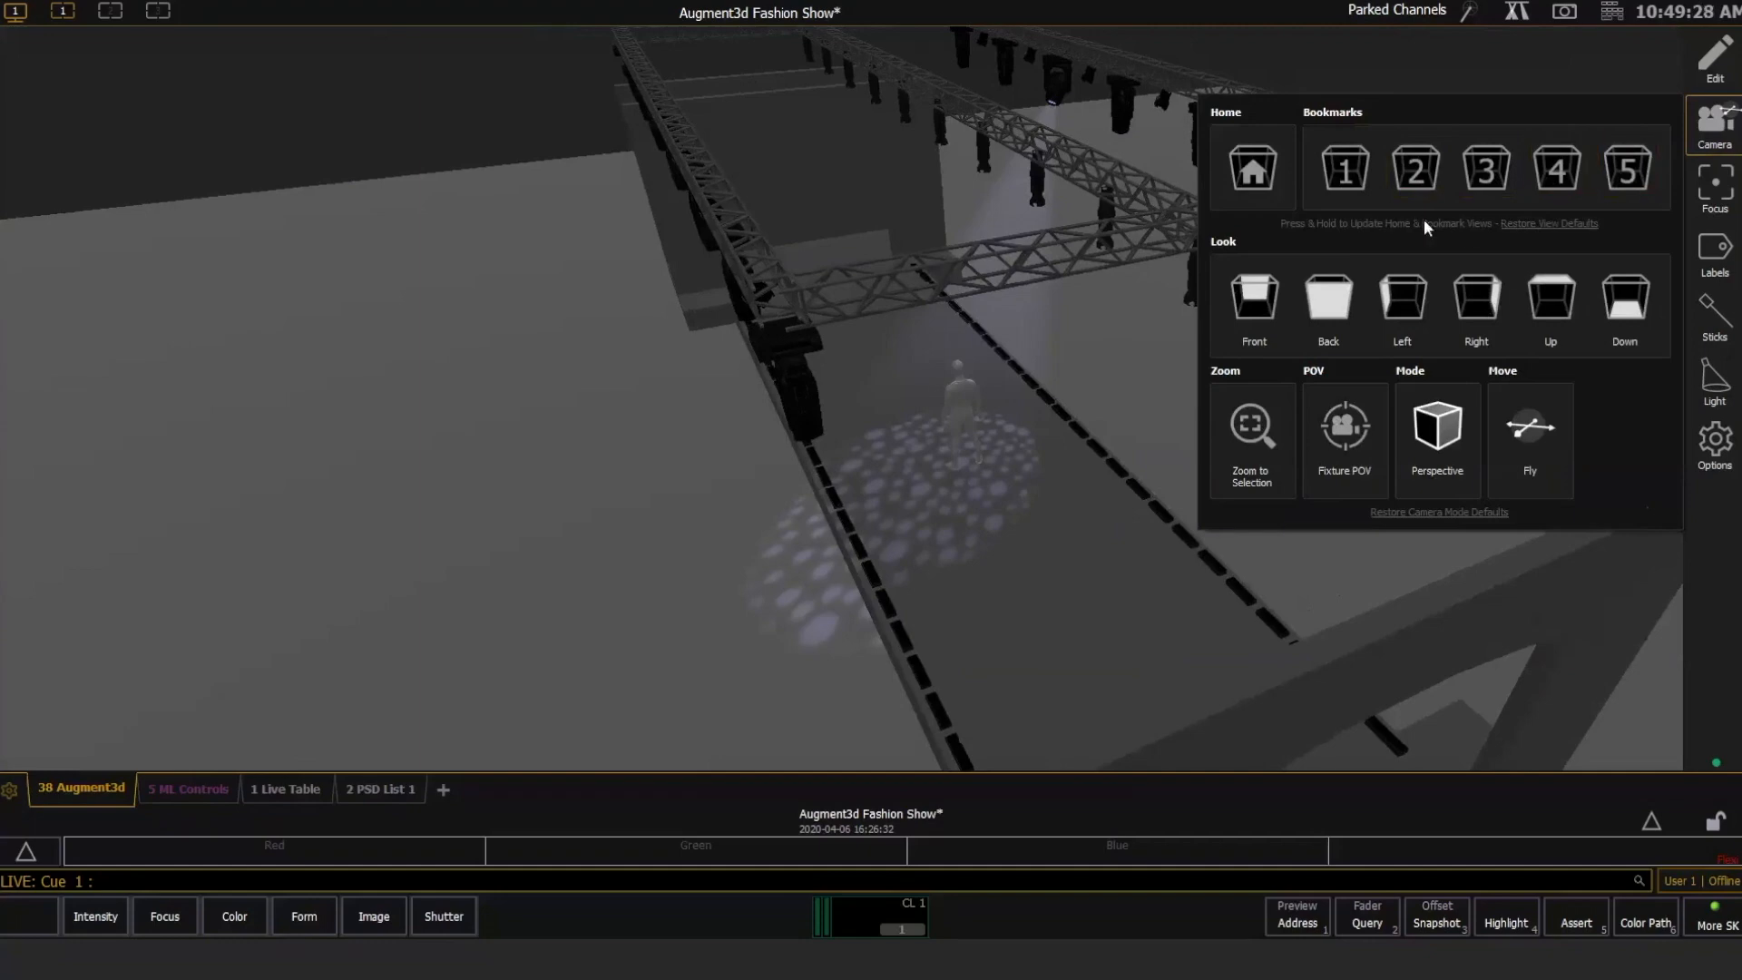
Restore the Home and bookmark views to their defaults and recall camera bookmark 5.
{"action": "left_click", "coordinate": [1548, 225]}
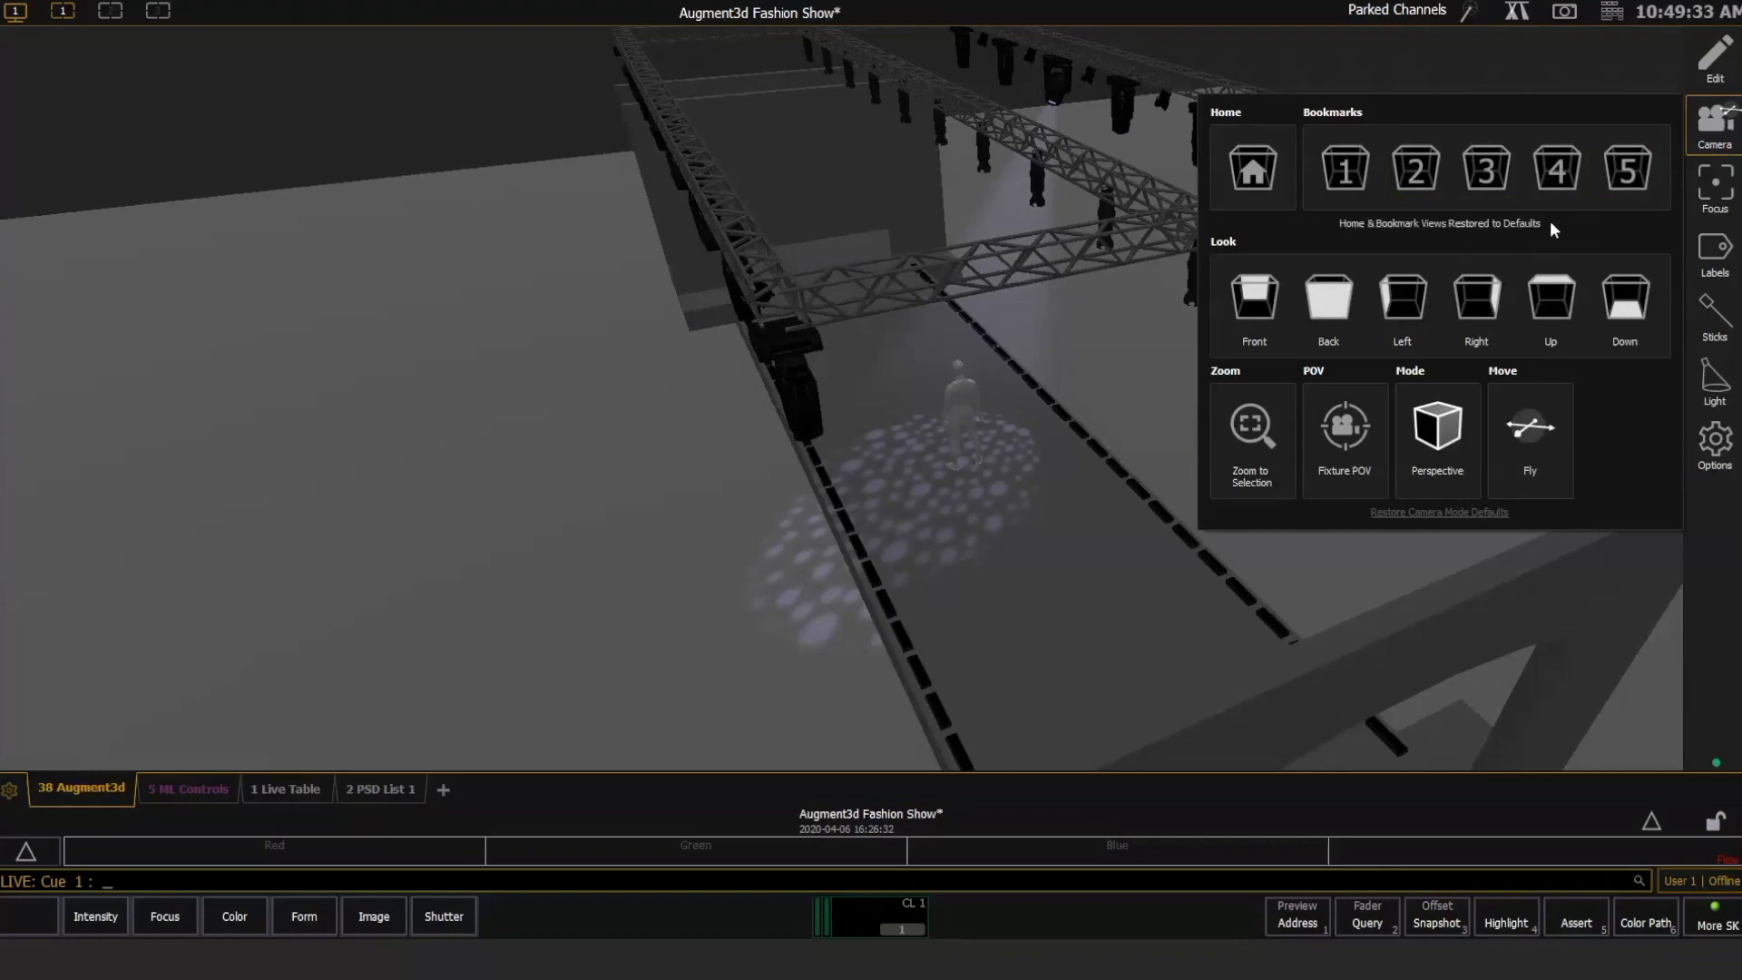
{"action": "left_click", "coordinate": [1626, 172]}
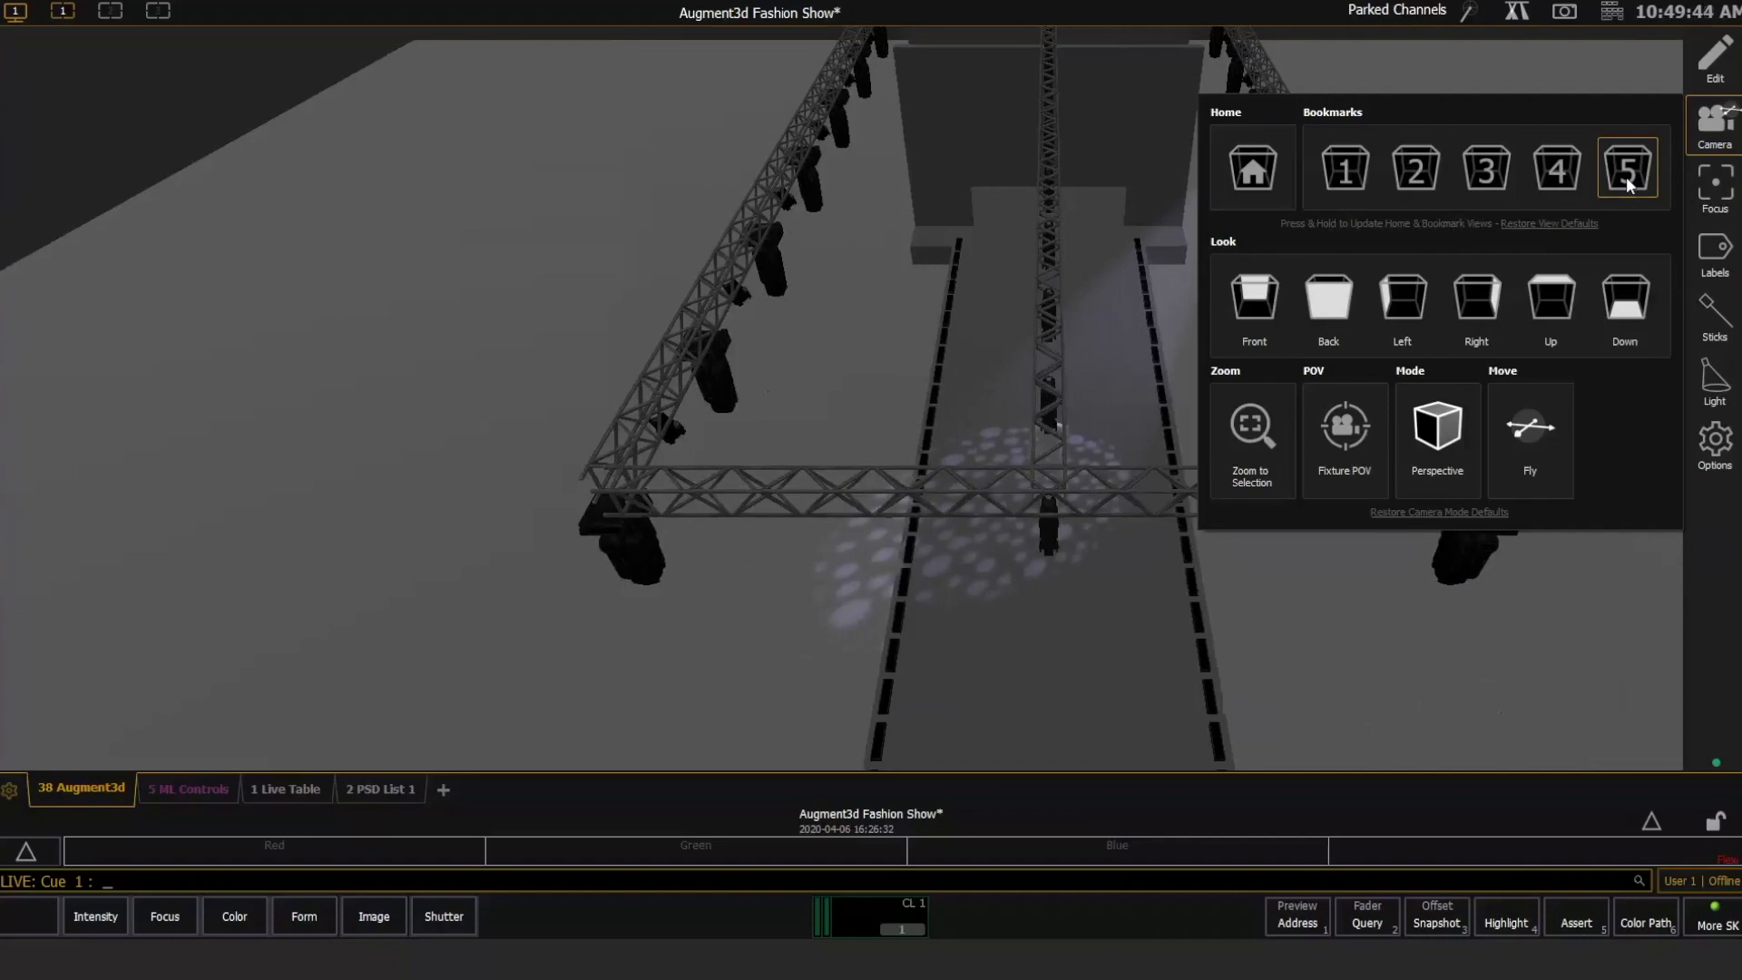
Recall the Home camera view of the runway and close the camera options.
{"action": "left_click", "coordinate": [1258, 176]}
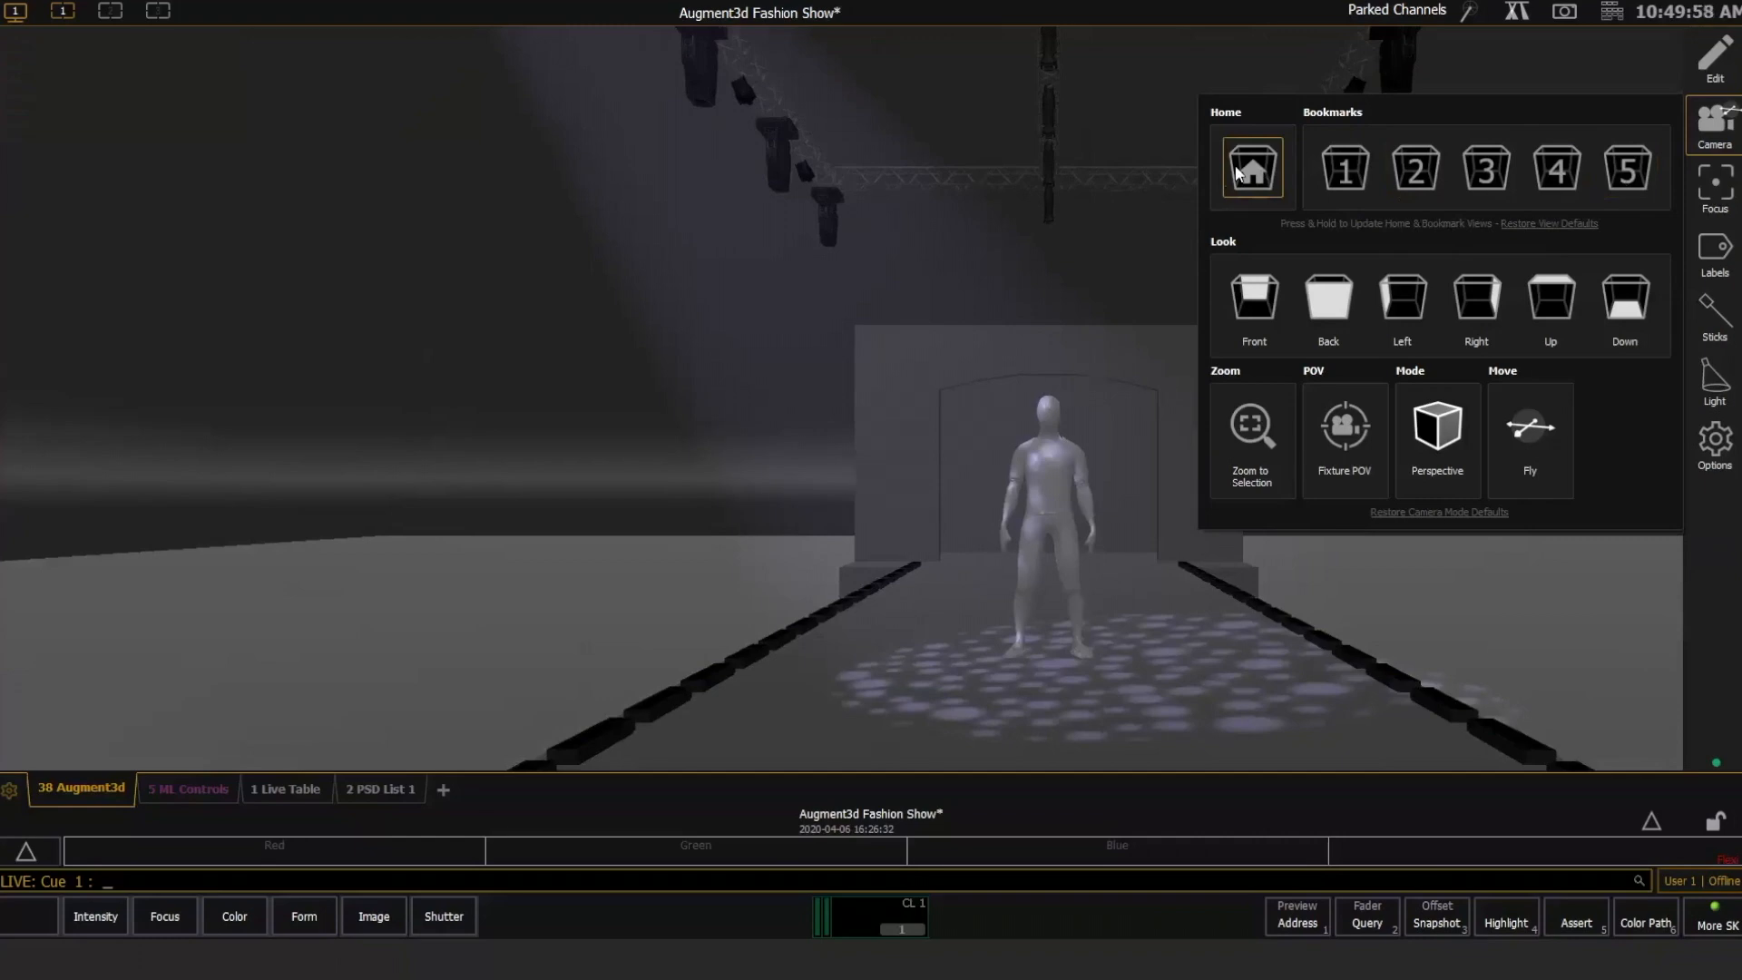
{"action": "left_click", "coordinate": [1166, 207]}
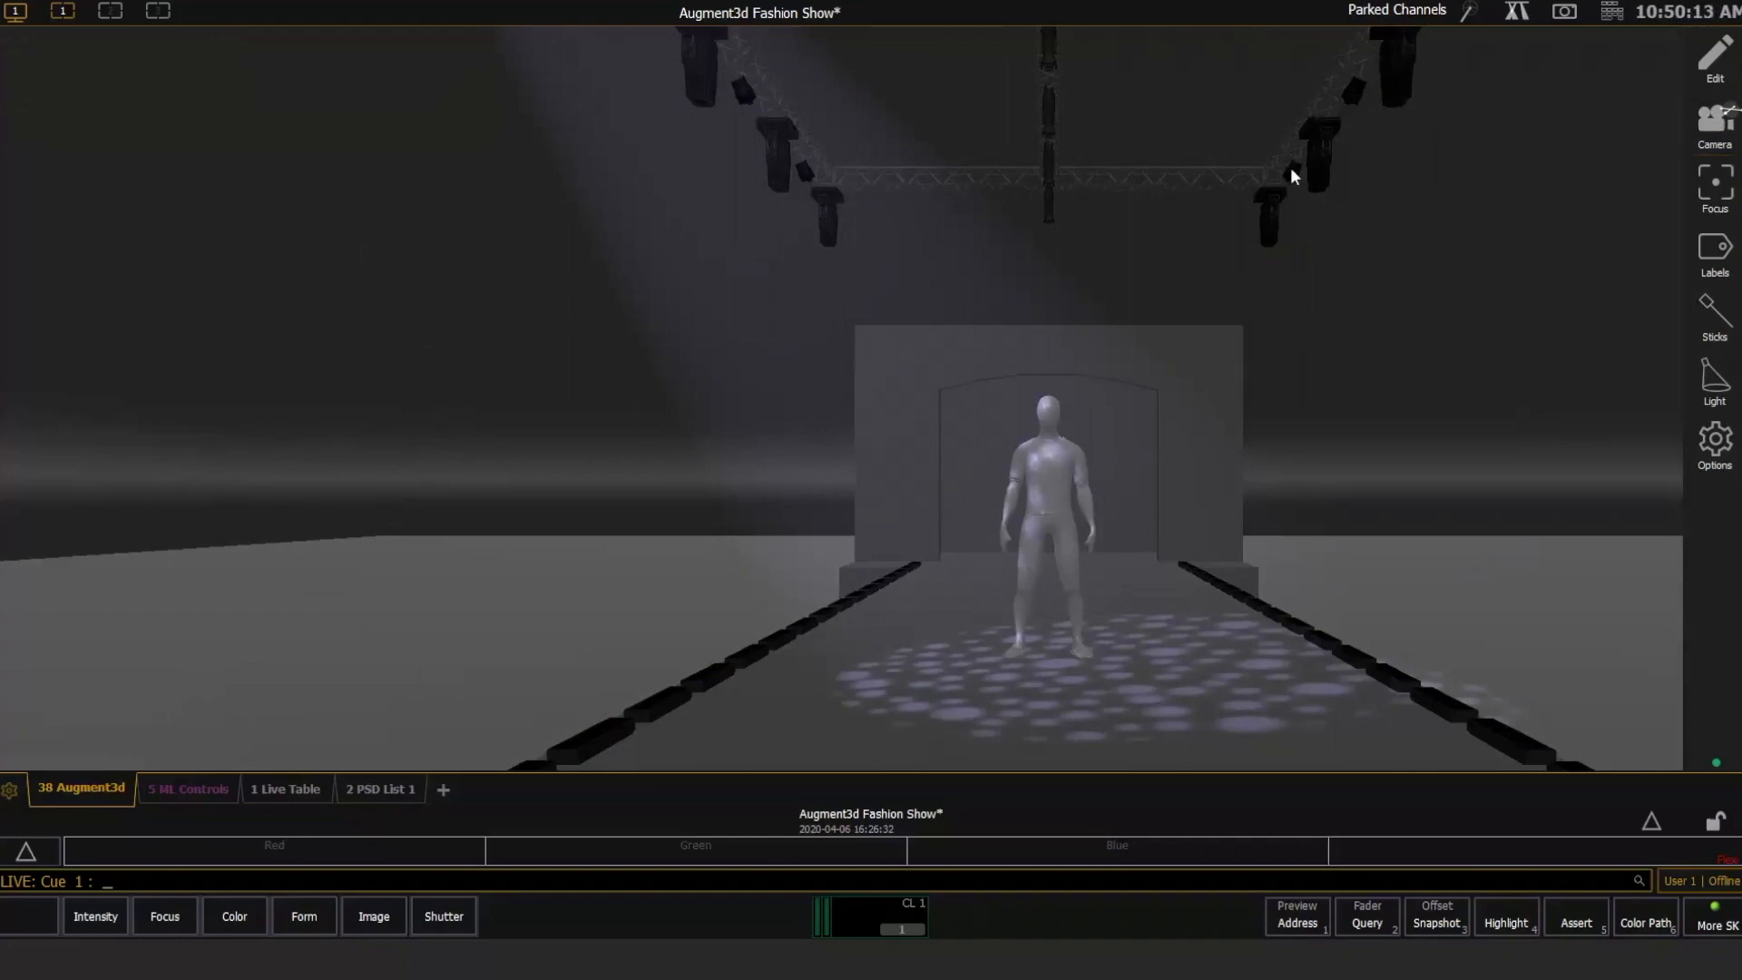
{"action": "left_click", "coordinate": [1714, 122]}
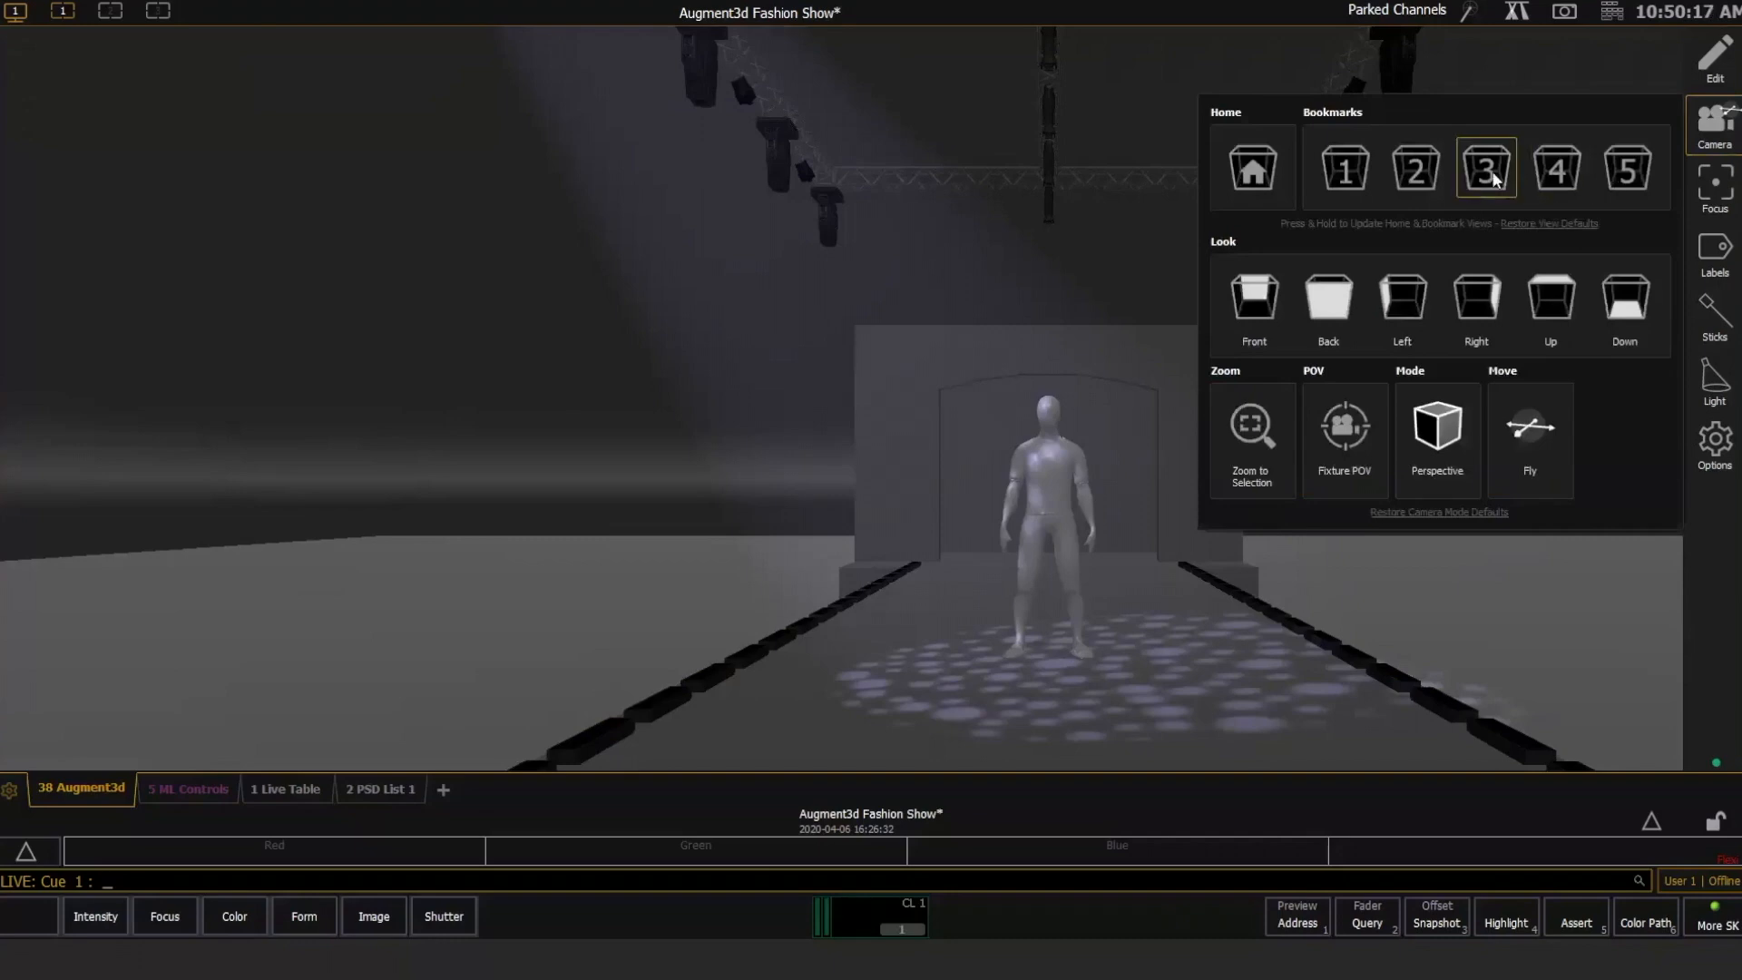
{"action": "left_click", "coordinate": [817, 368]}
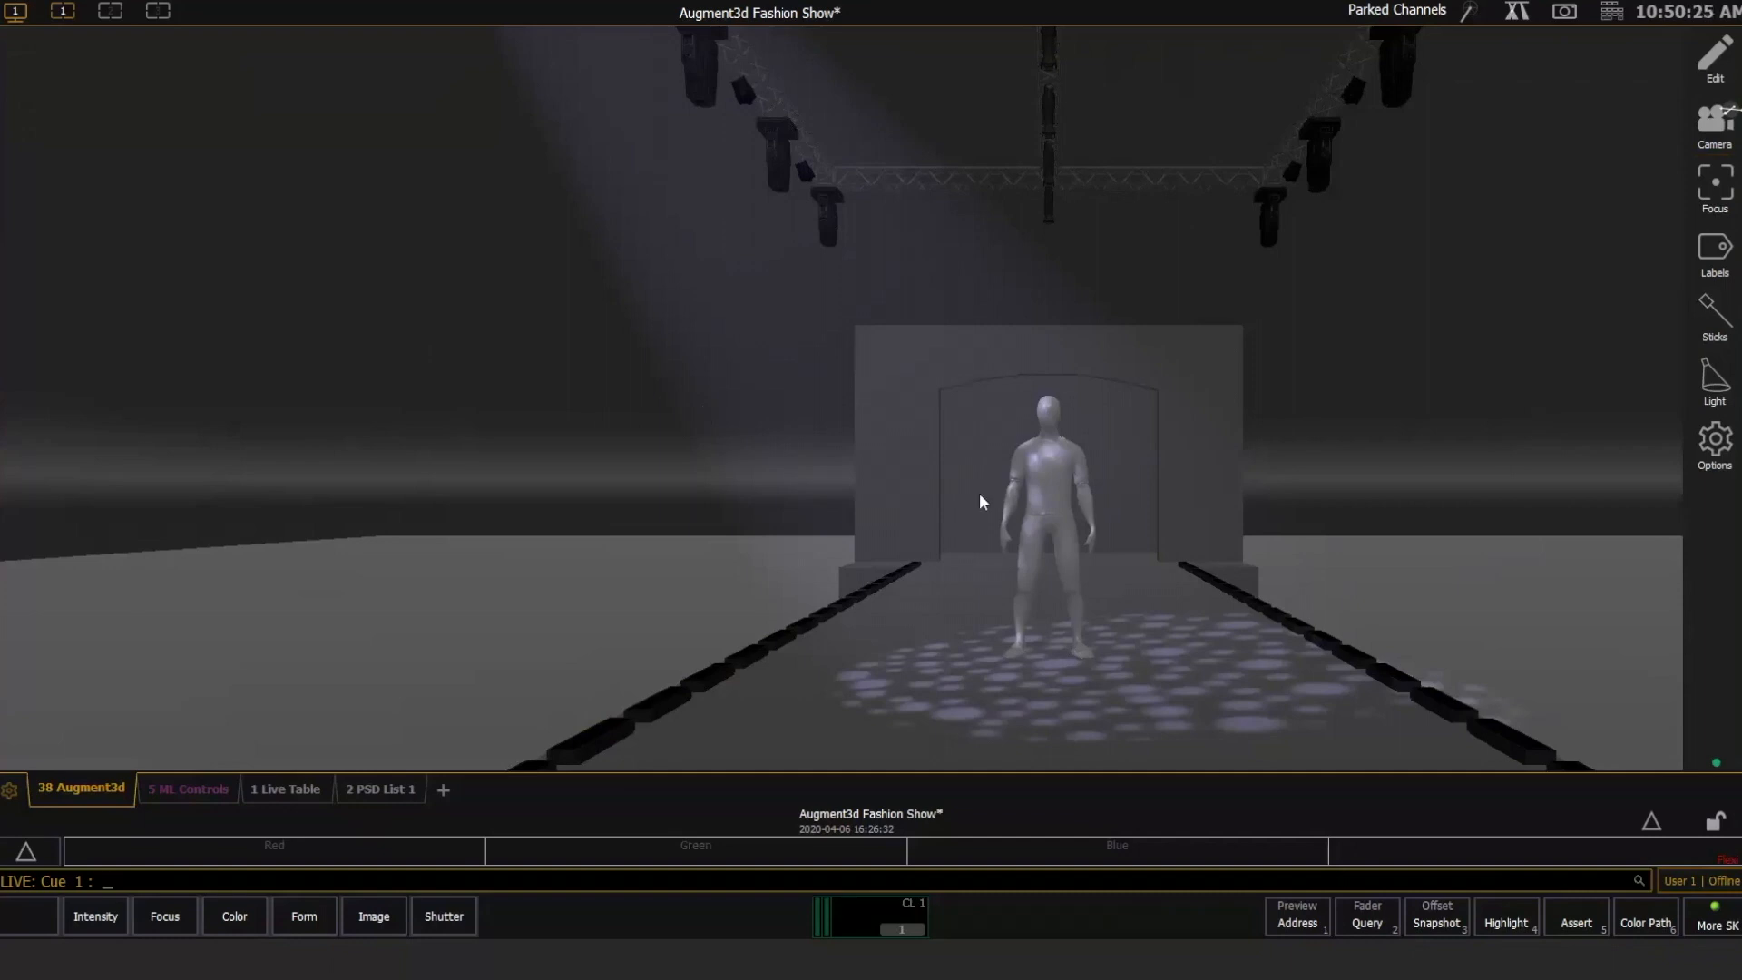
Orbit around the figure on the runway and zoom in and out on the patterned light pool at its feet.
{"action": "right_click_drag", "start_coordinate": [1039, 509], "coordinate": [1158, 535]}
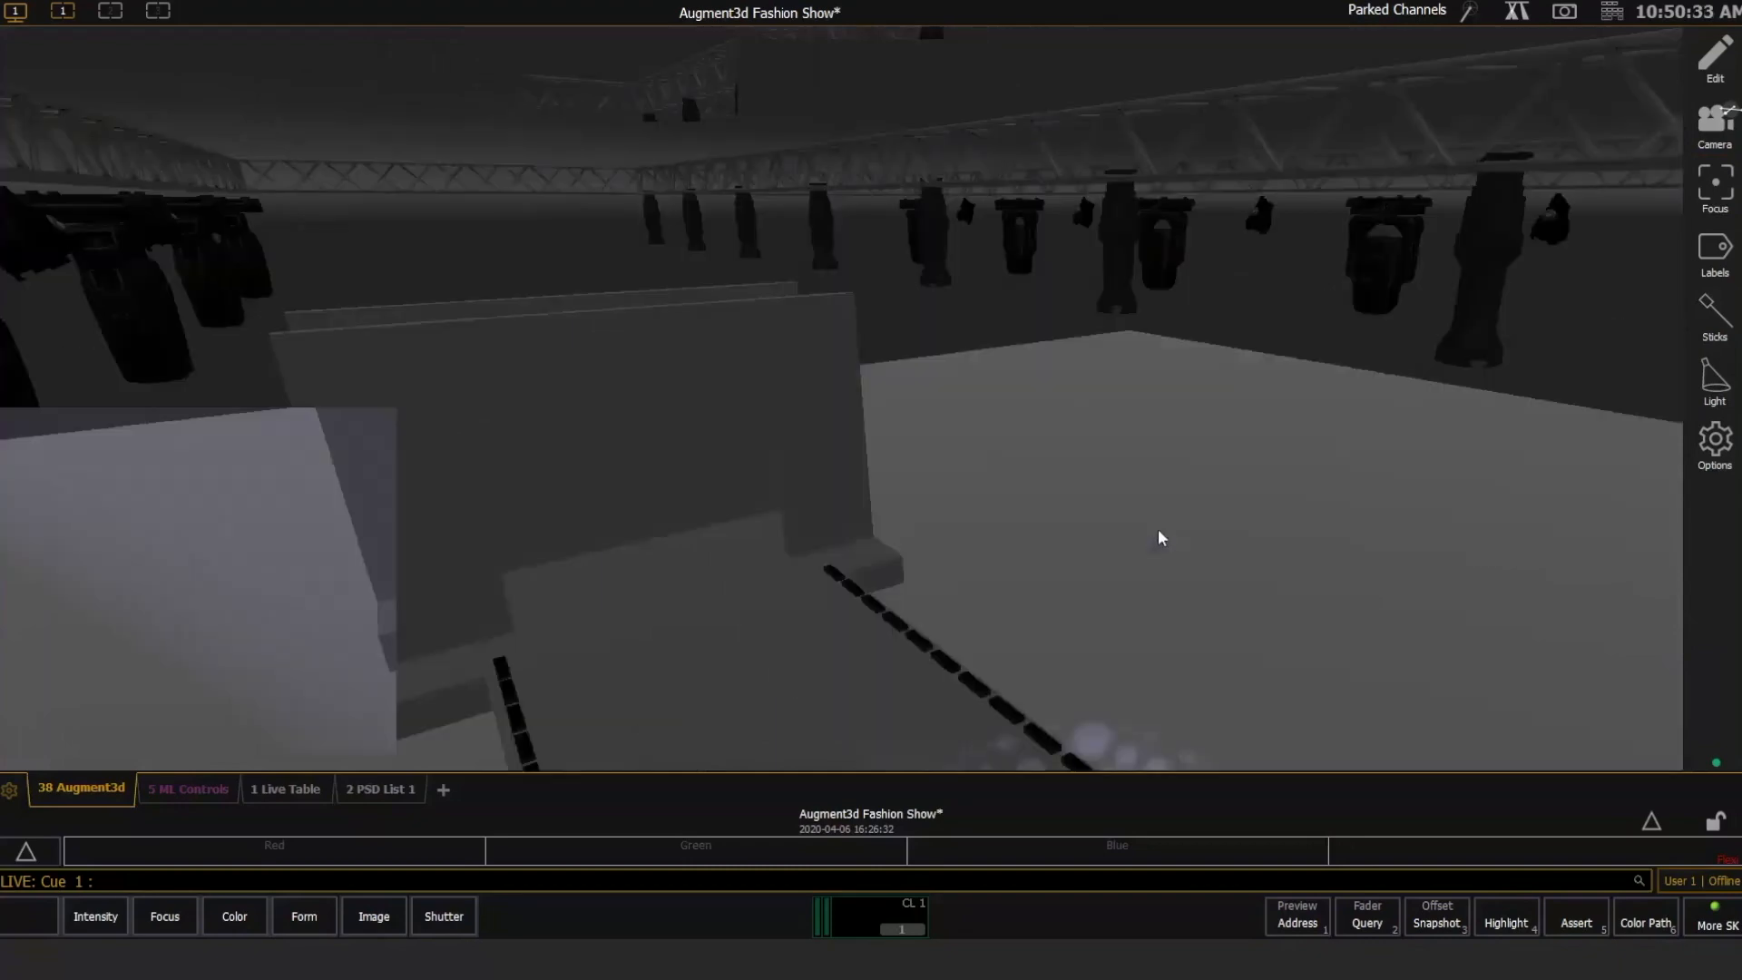
{"action": "scroll", "coordinate": [1158, 530], "scroll_direction": "up", "scroll_amount": 4}
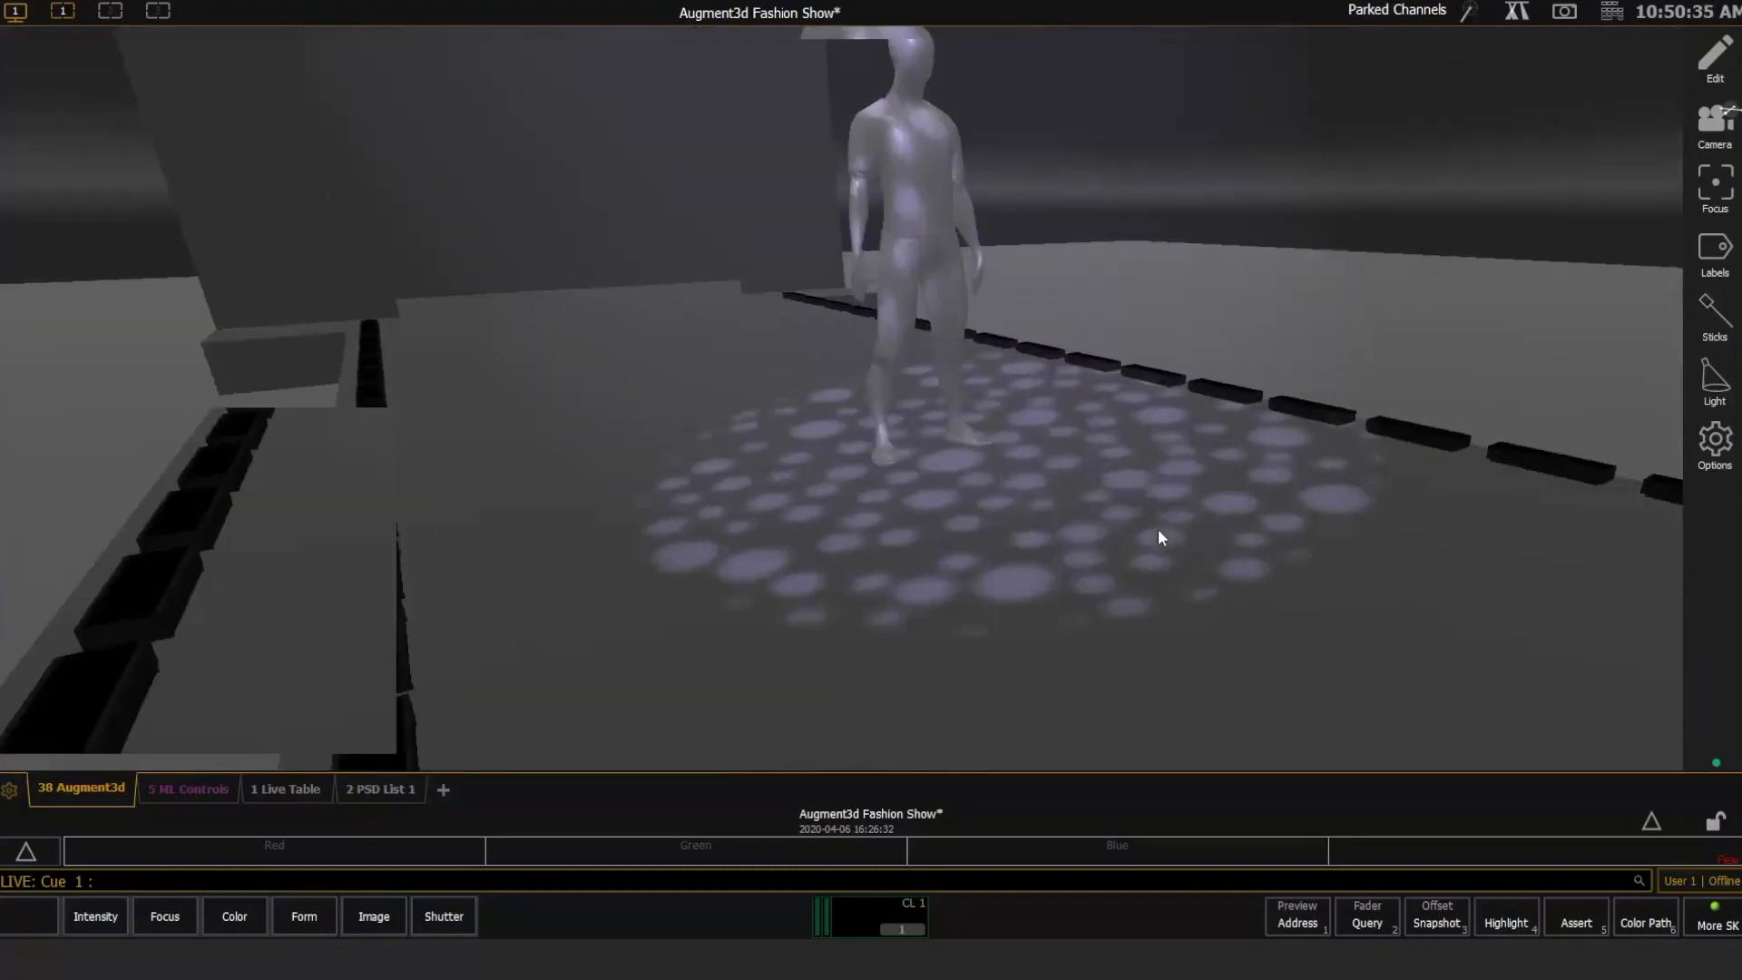
{"action": "scroll", "coordinate": [1157, 530], "scroll_direction": "down", "scroll_amount": 5}
{"action": "scroll", "coordinate": [1158, 530], "scroll_direction": "up", "scroll_amount": 1}
{"action": "scroll", "coordinate": [1157, 537], "scroll_direction": "up", "scroll_amount": 1}
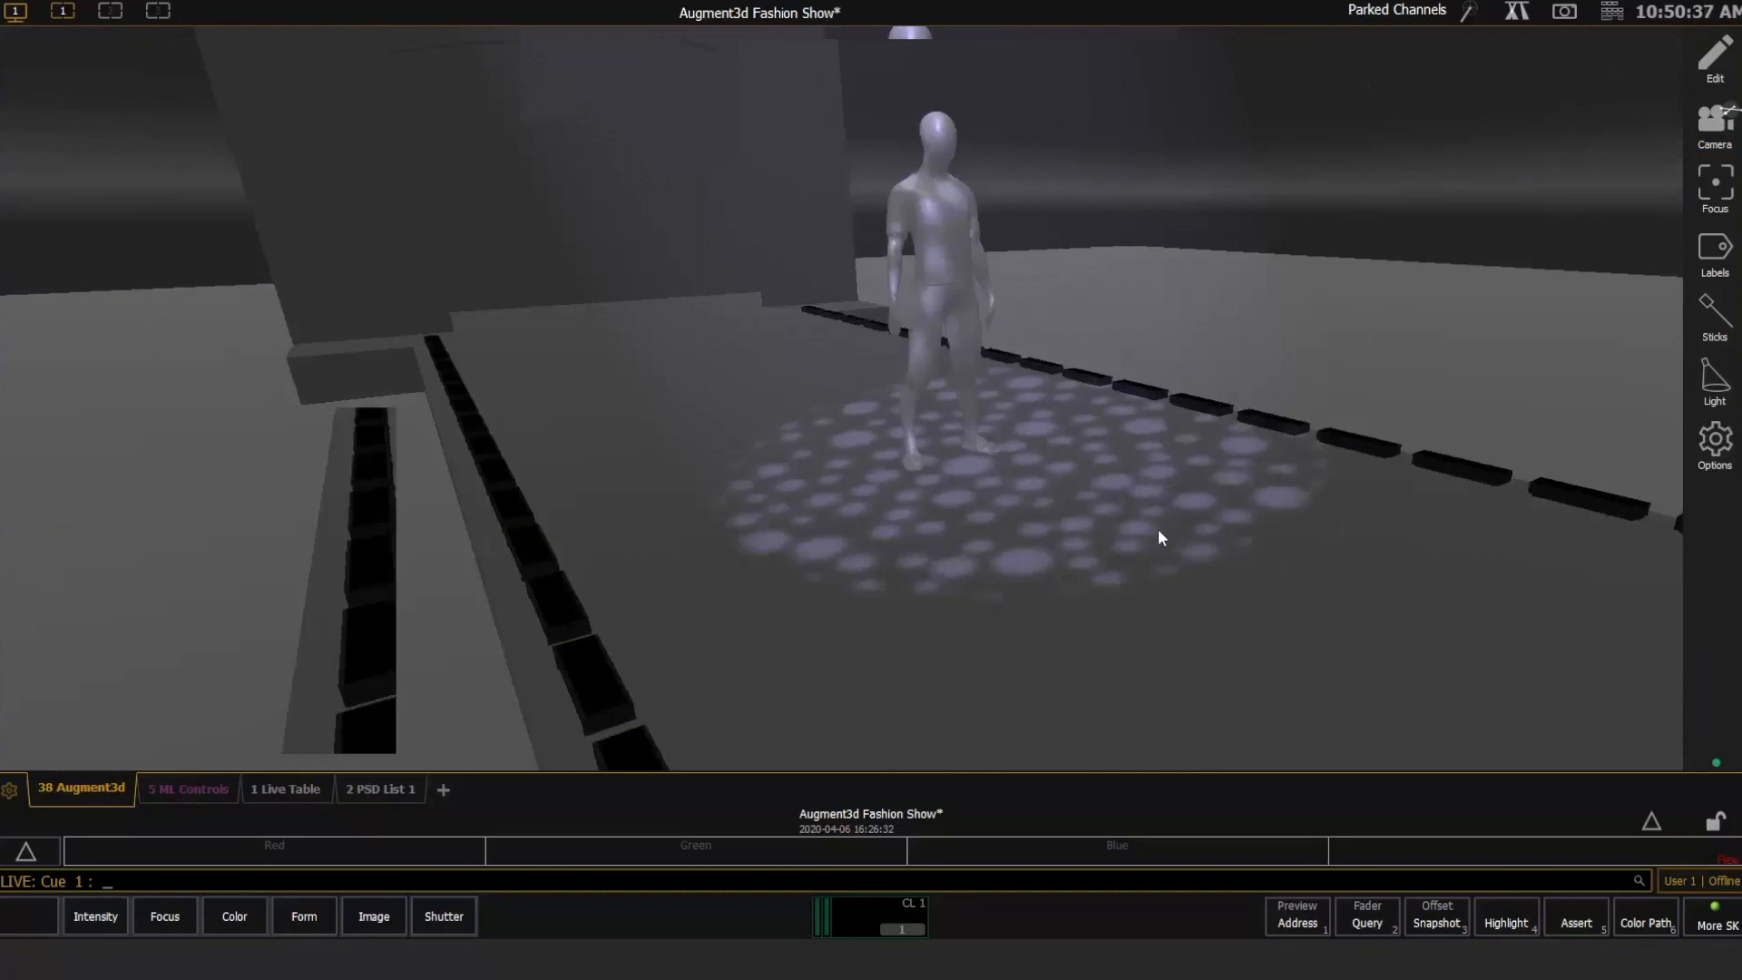
{"action": "scroll", "coordinate": [1157, 537], "scroll_direction": "down", "scroll_amount": 1}
{"action": "scroll", "coordinate": [1157, 537], "scroll_direction": "up", "scroll_amount": 4}
{"action": "scroll", "coordinate": [1158, 537], "scroll_direction": "down", "scroll_amount": 5}
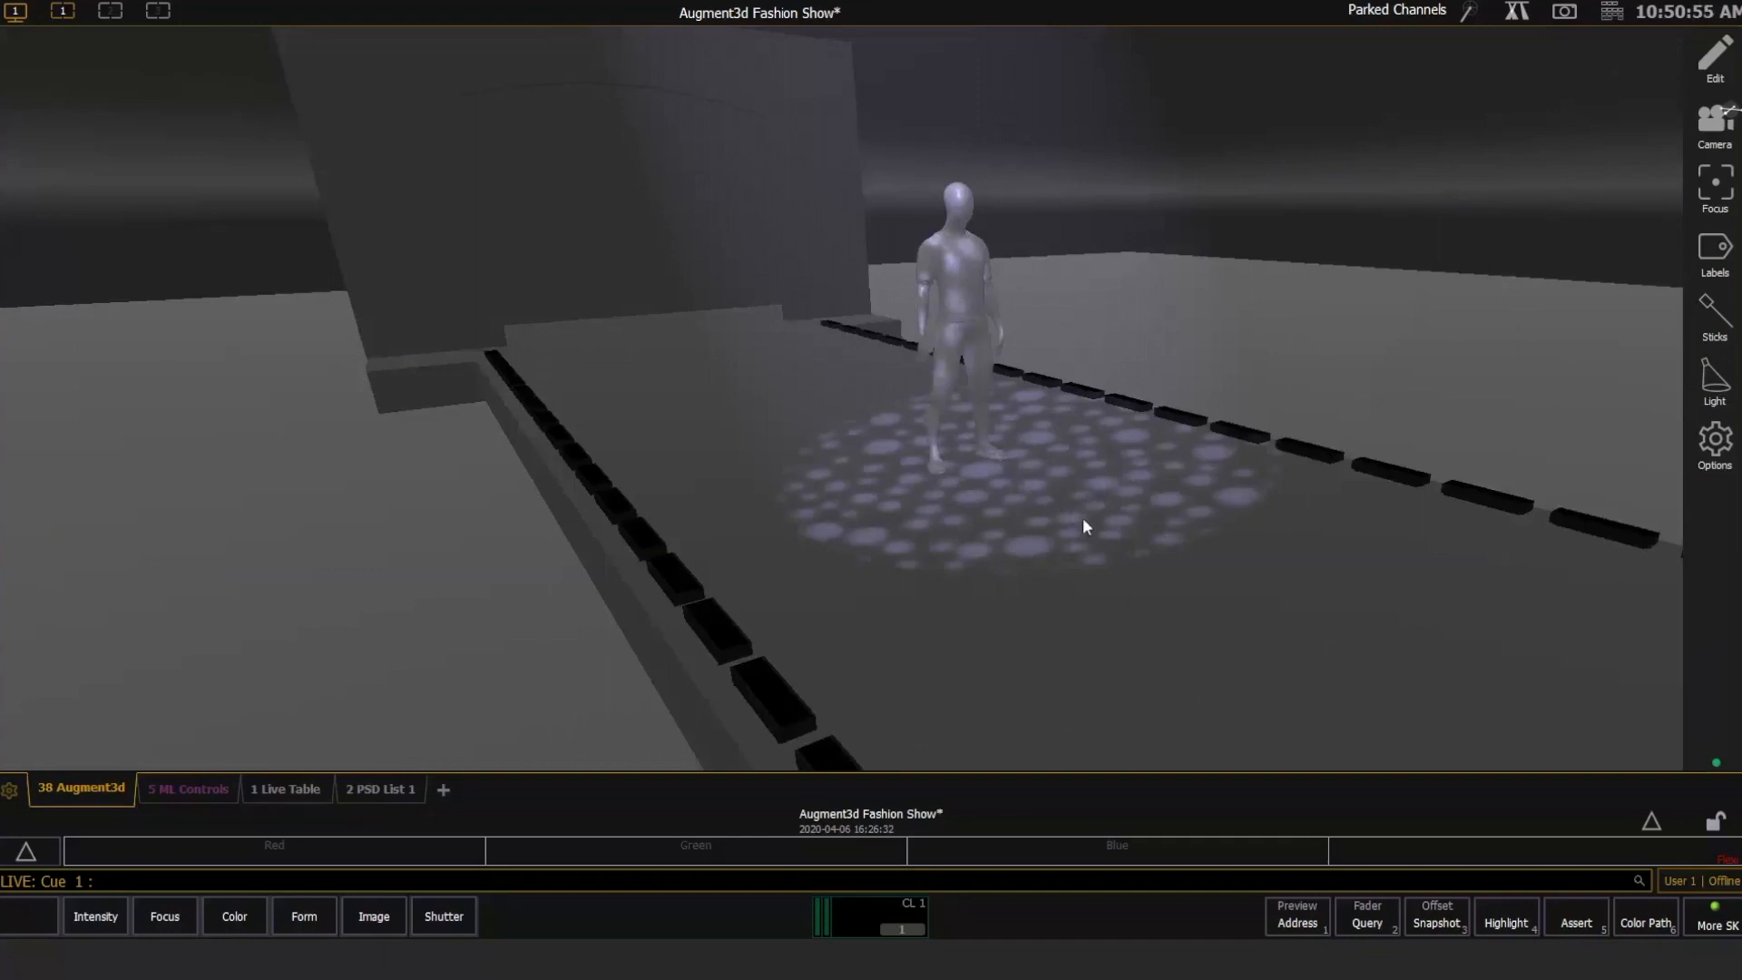
Pan and orbit the camera around the figure to view the runway and archway from the side.
{"action": "mouse_move", "coordinate": [1087, 446]}
{"action": "middle_mouse_down"}
{"action": "mouse_move", "coordinate": [1070, 494]}
{"action": "mouse_move", "coordinate": [1081, 469]}
{"action": "middle_mouse_up"}
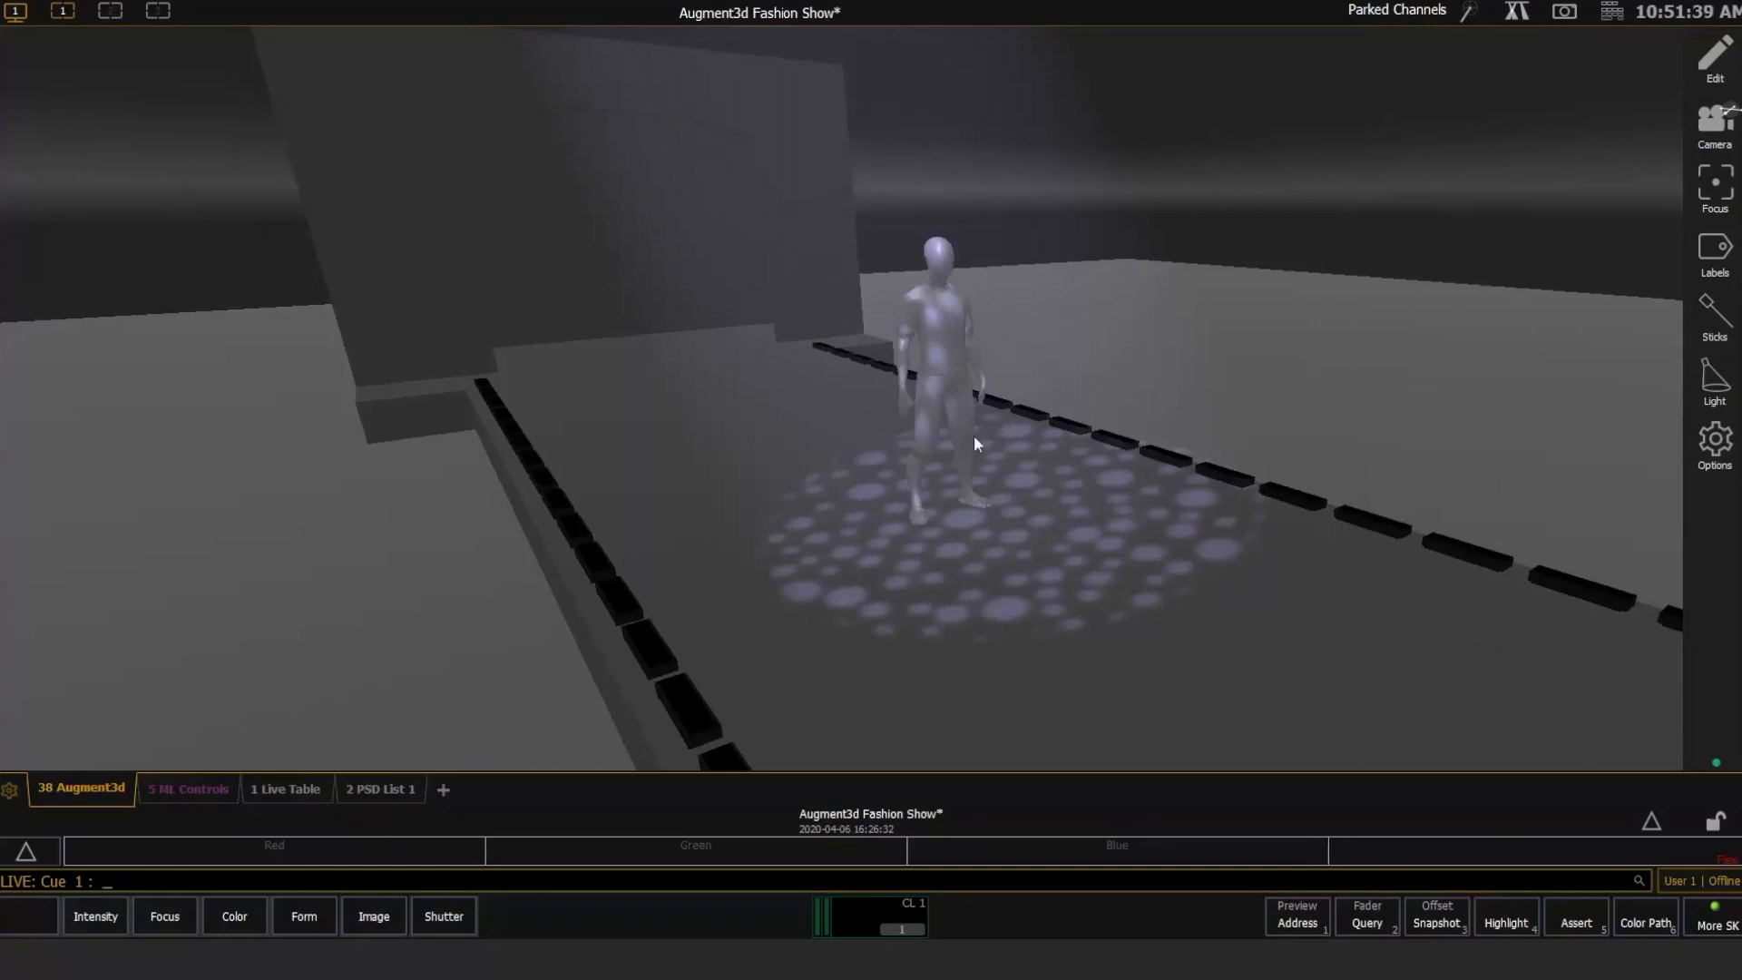
{"action": "mouse_move", "coordinate": [973, 434]}
{"action": "left_mouse_down"}
{"action": "mouse_move", "coordinate": [929, 575]}
{"action": "mouse_move", "coordinate": [952, 445]}
{"action": "left_mouse_up"}
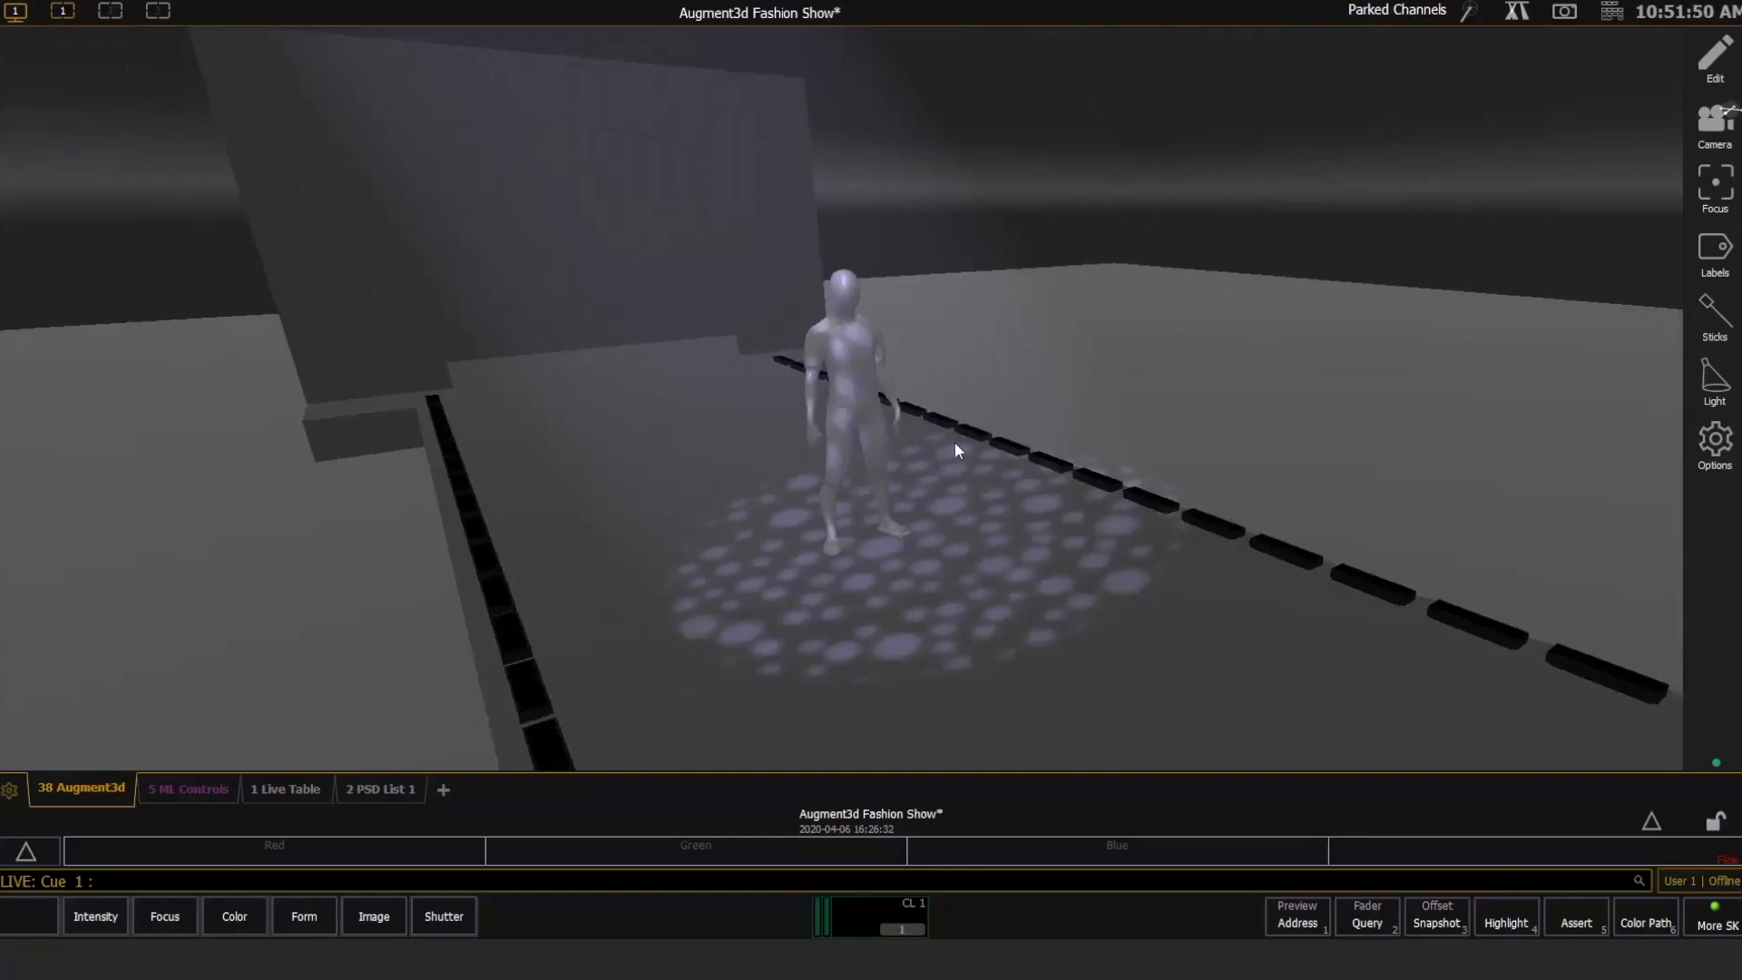
{"action": "right_click_drag", "start_coordinate": [985, 476], "coordinate": [665, 422]}
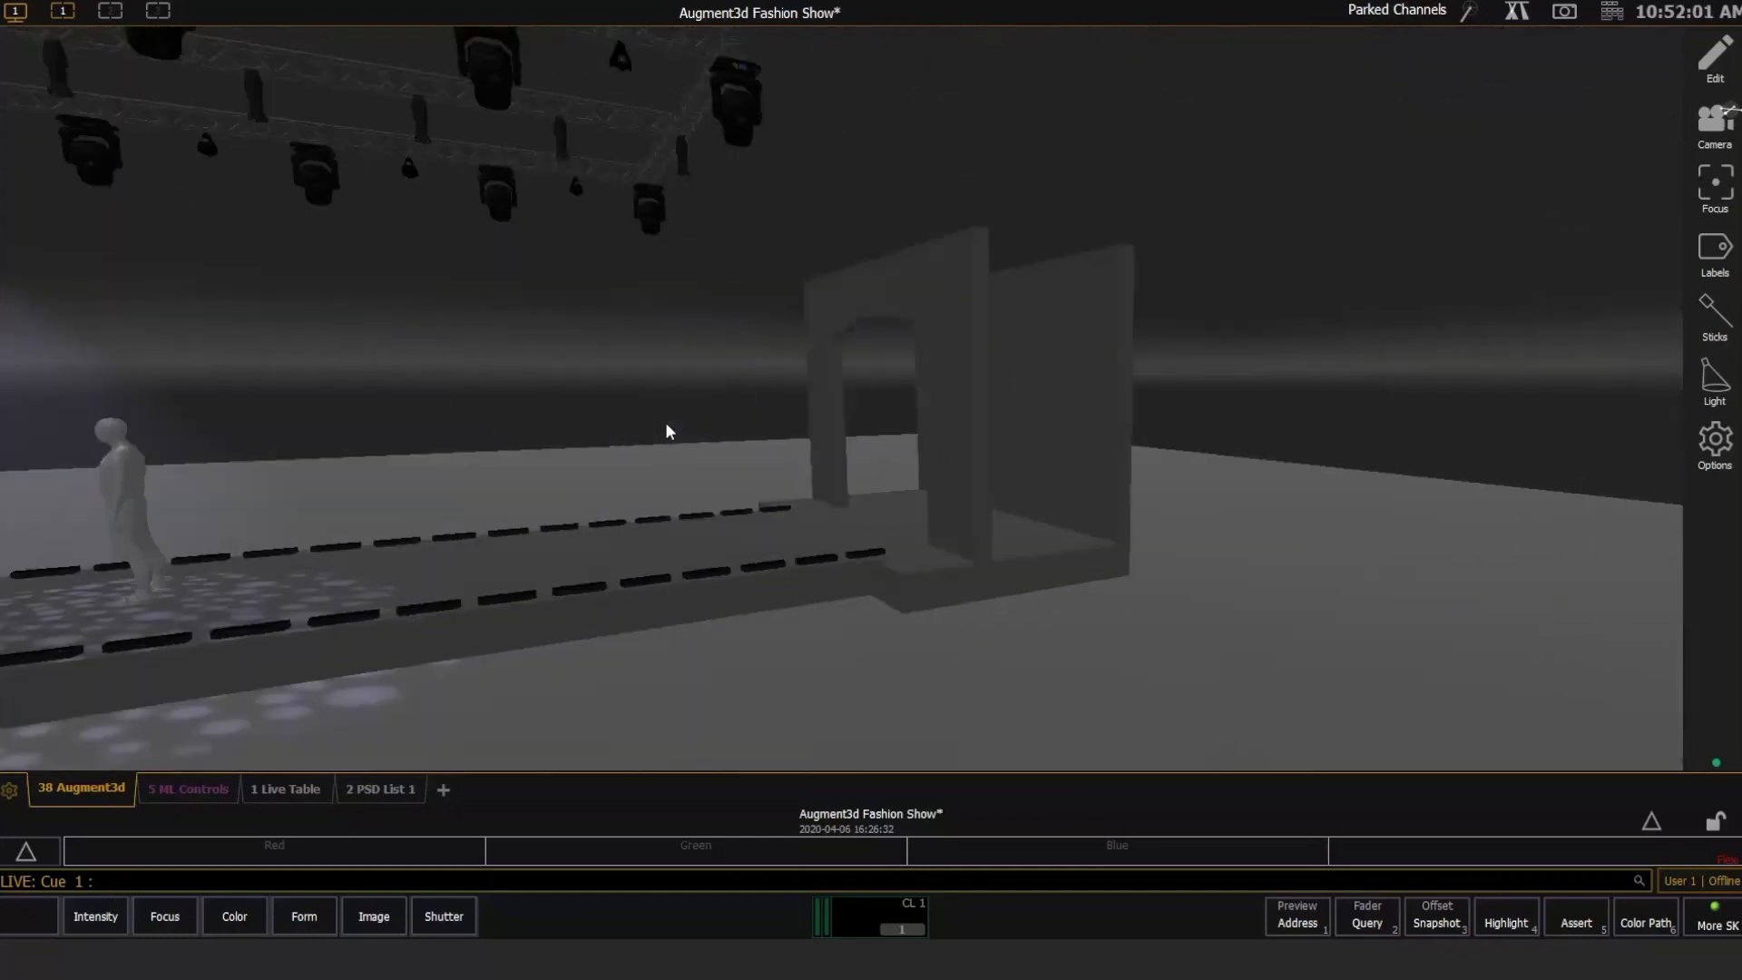
{"action": "right_click_drag", "start_coordinate": [691, 435], "coordinate": [949, 443]}
{"action": "right_click_drag", "start_coordinate": [1053, 399], "coordinate": [982, 464]}
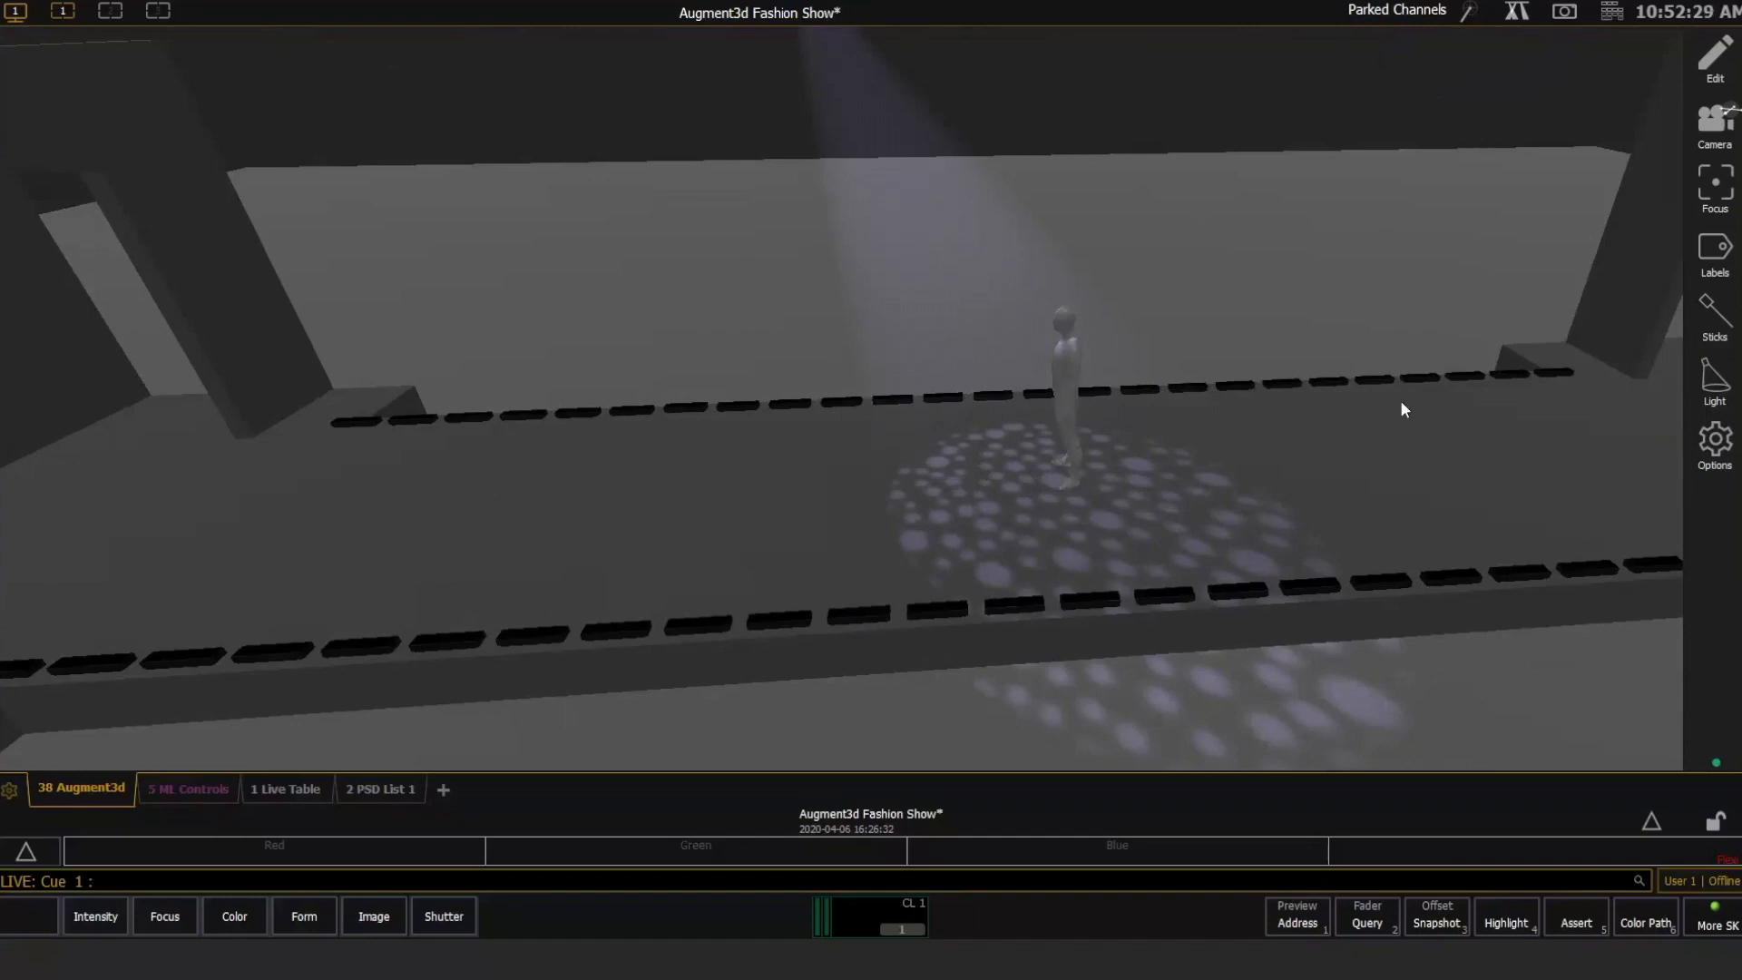
Bring the camera around to face the figure along the runway and zoom in and out on it.
{"action": "left_click_drag", "start_coordinate": [1401, 403], "coordinate": [1145, 411]}
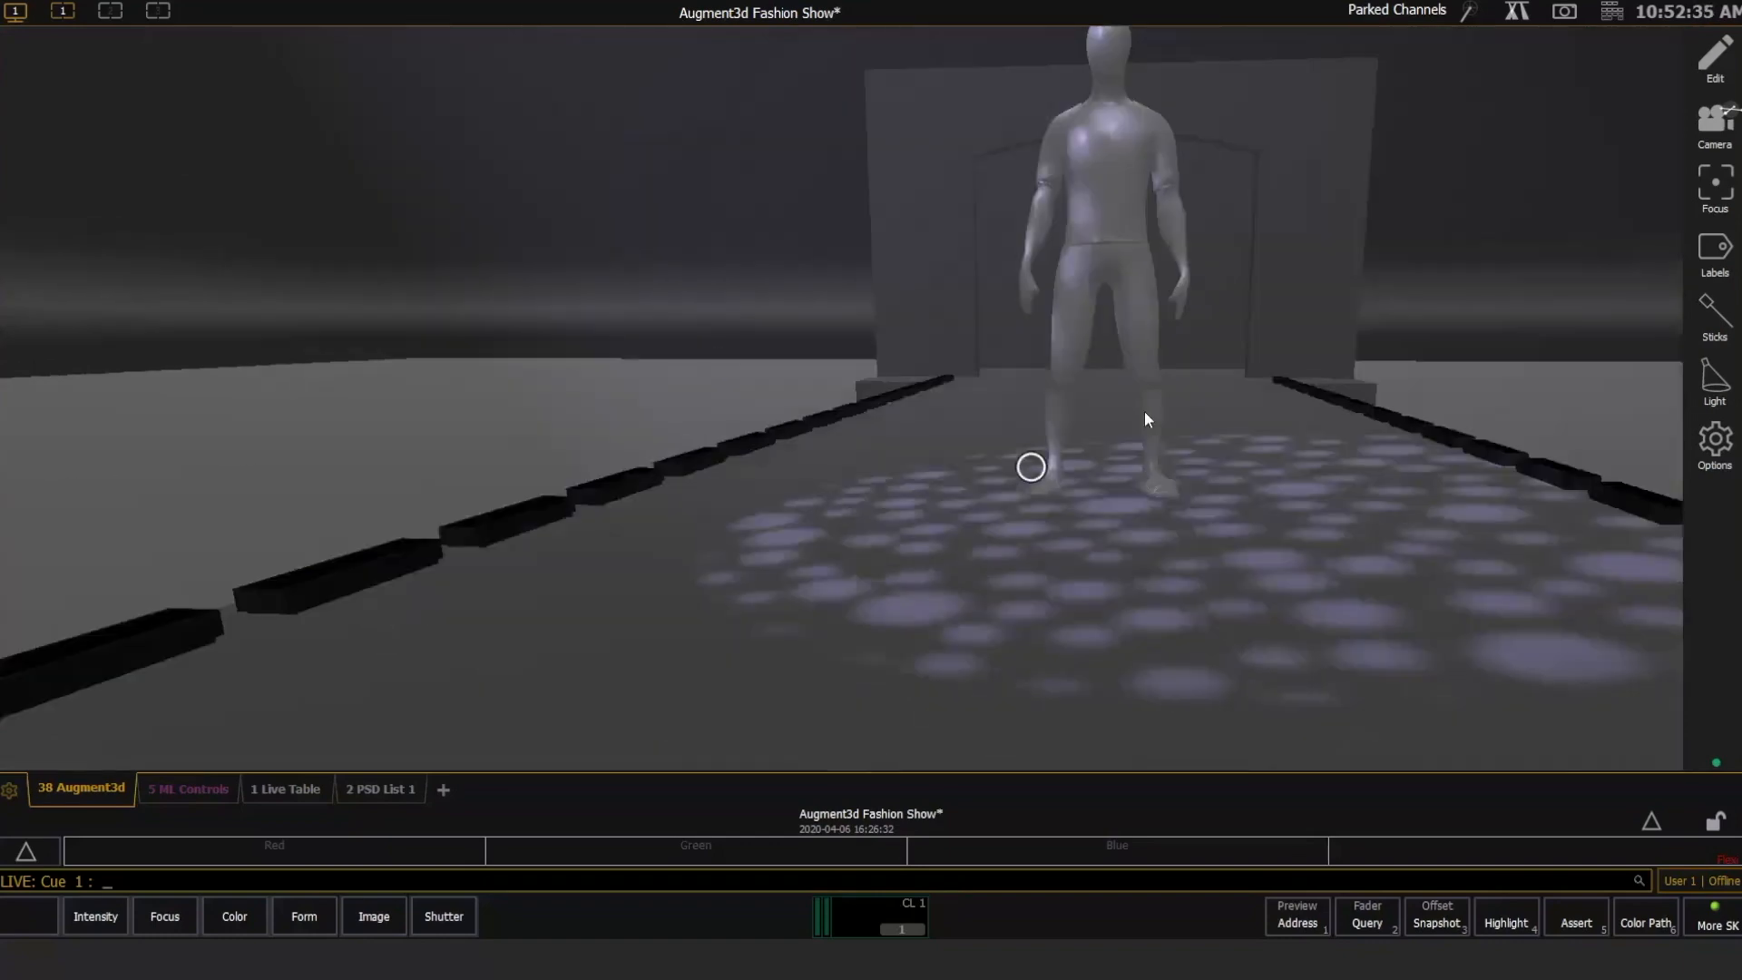
{"action": "scroll", "coordinate": [1147, 376], "scroll_direction": "up", "scroll_amount": 3}
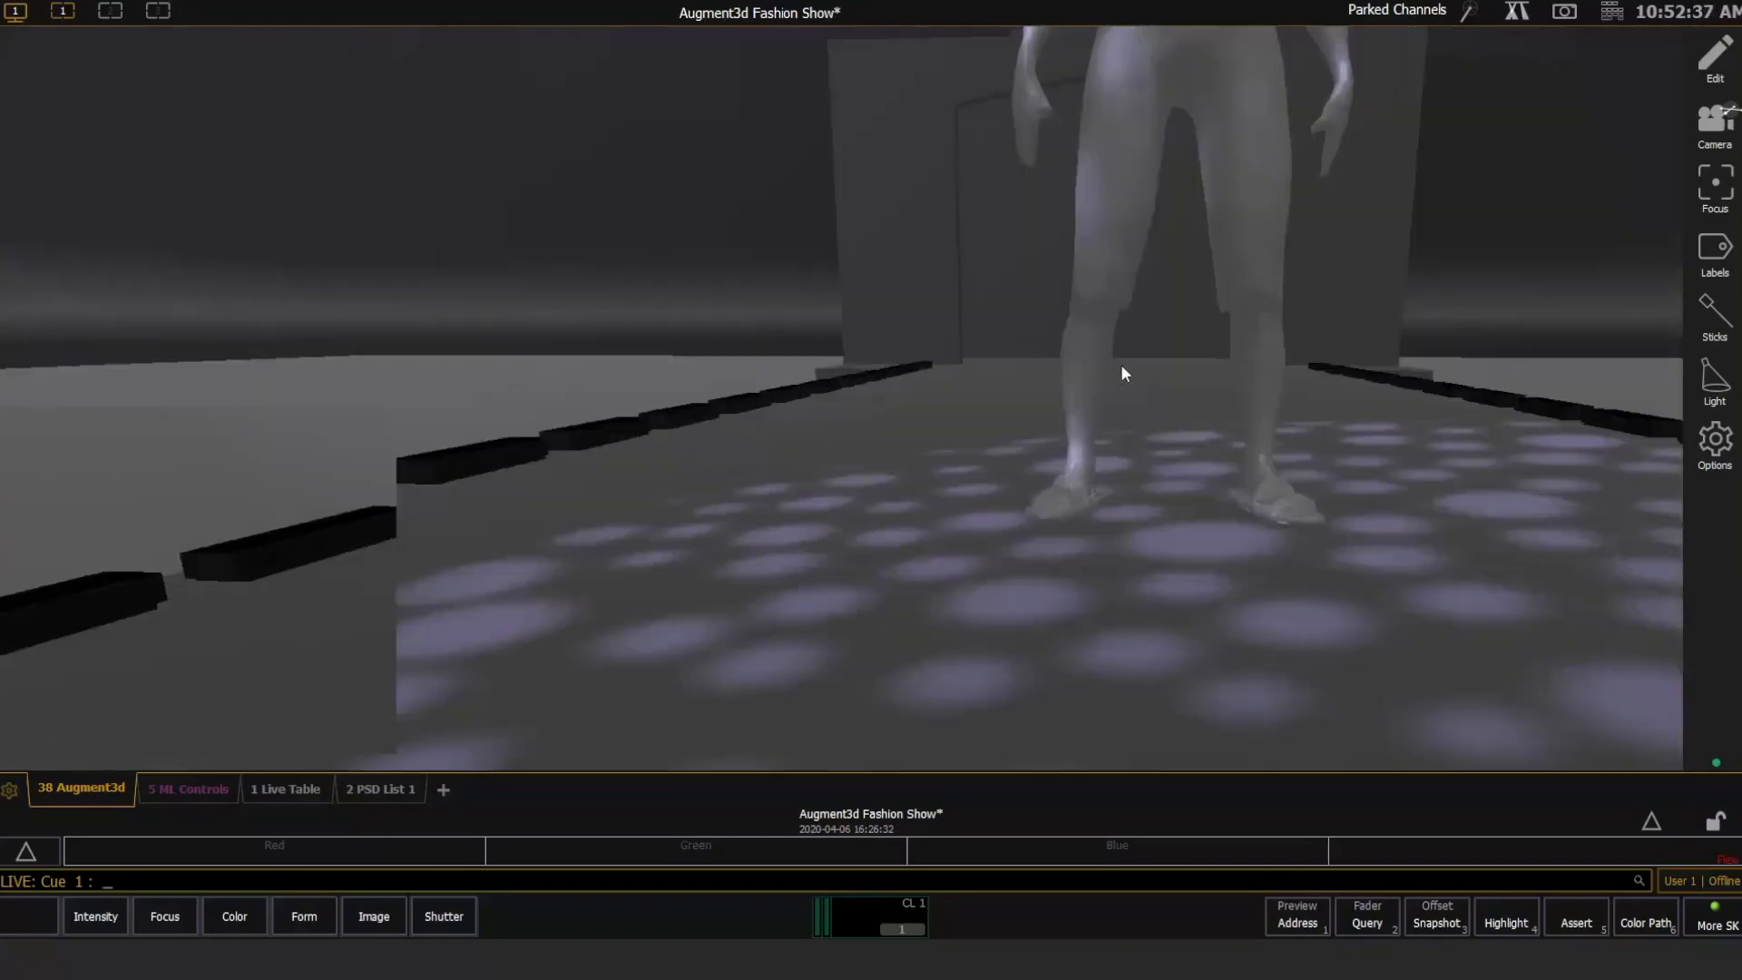
{"action": "scroll", "coordinate": [1185, 364], "scroll_direction": "up", "scroll_amount": 3}
{"action": "scroll", "coordinate": [1192, 368], "scroll_direction": "down", "scroll_amount": 5}
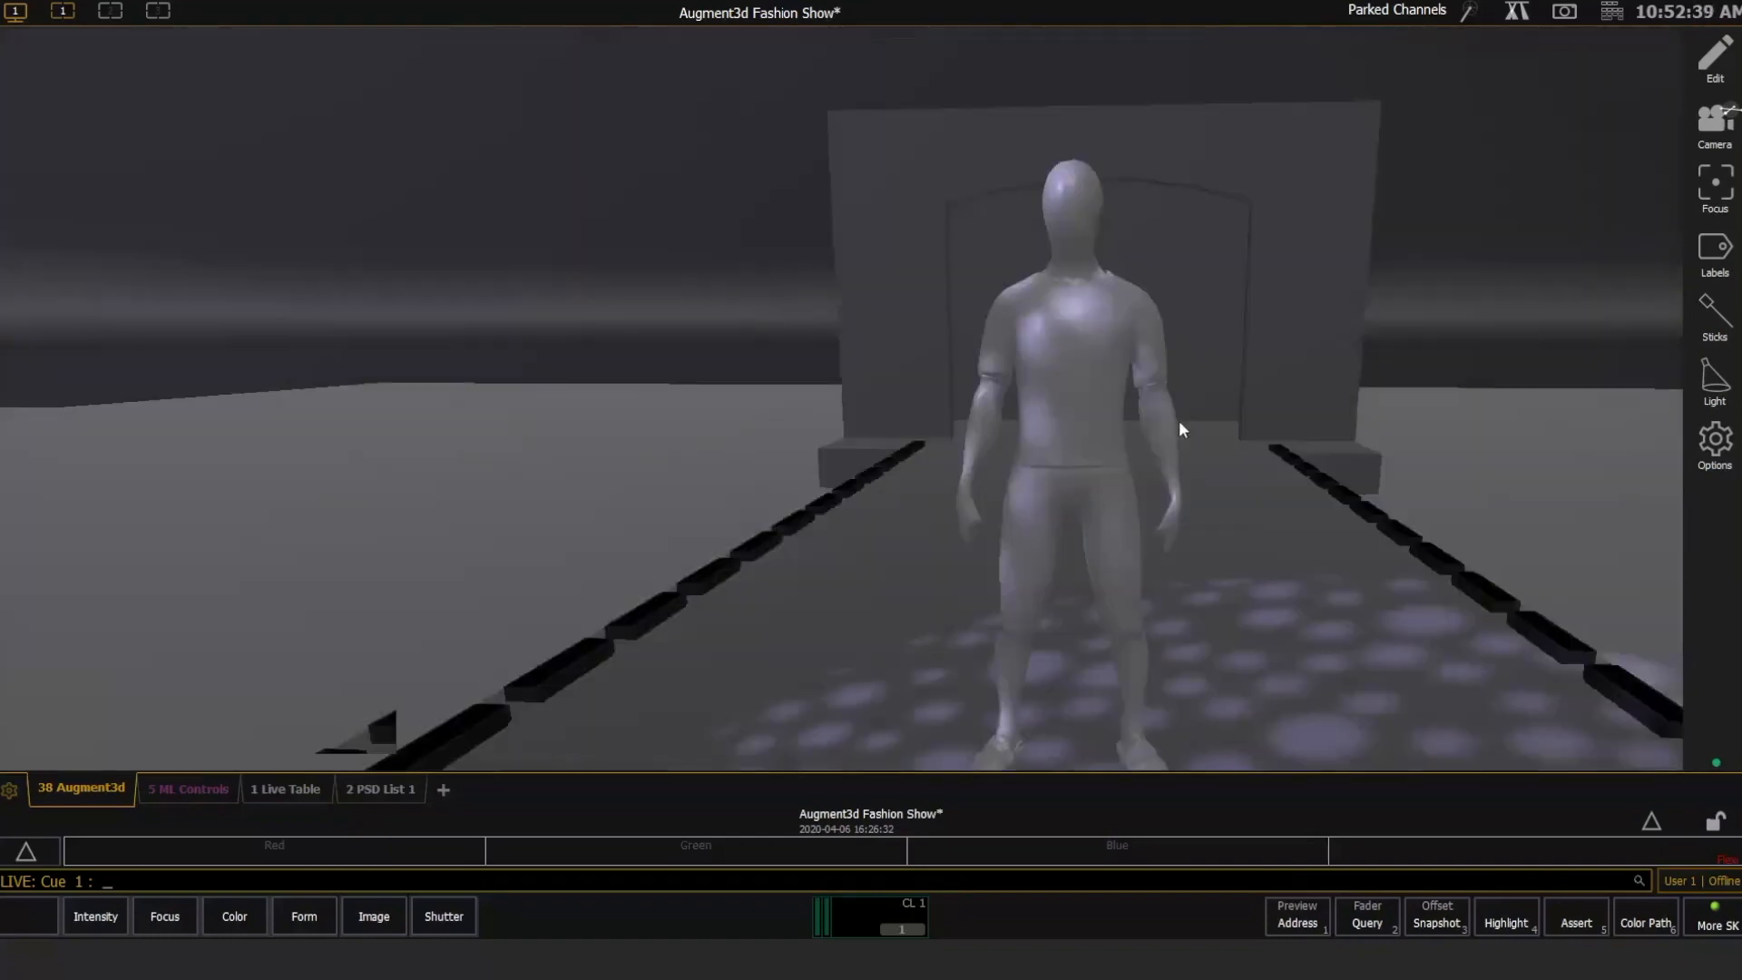
Switch the camera through the Front, Back, Left, Up and Down look directions.
{"action": "left_click", "coordinate": [1714, 122]}
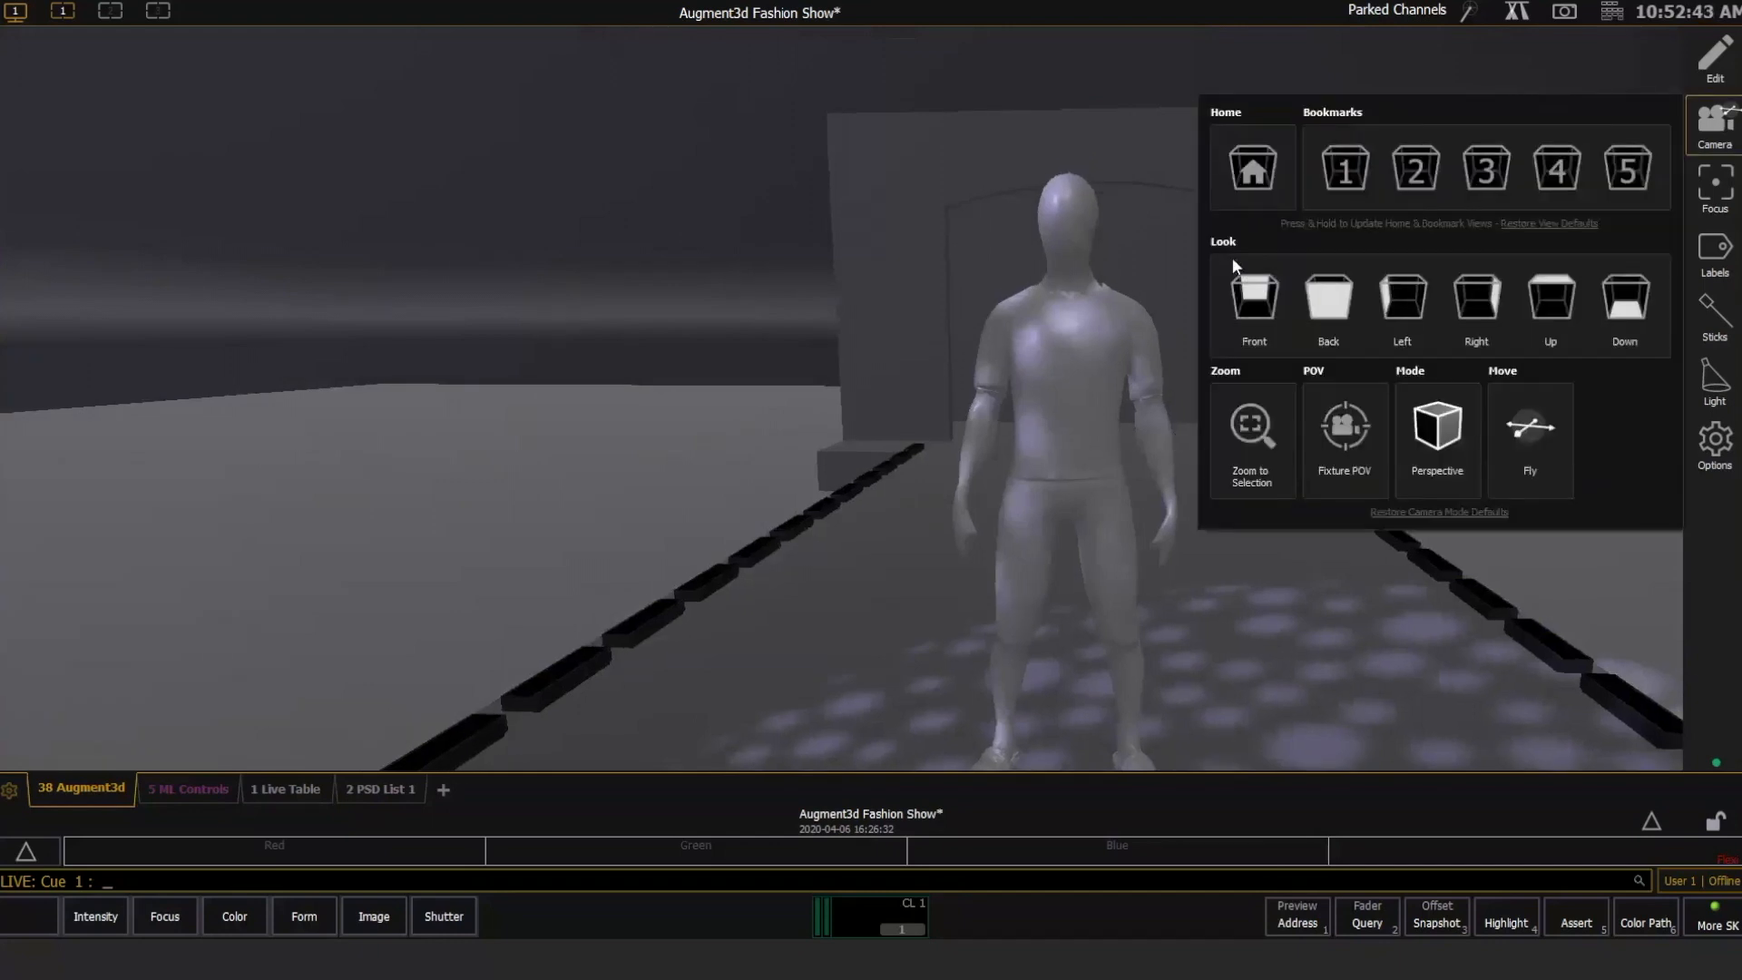
{"action": "left_click", "coordinate": [1261, 313]}
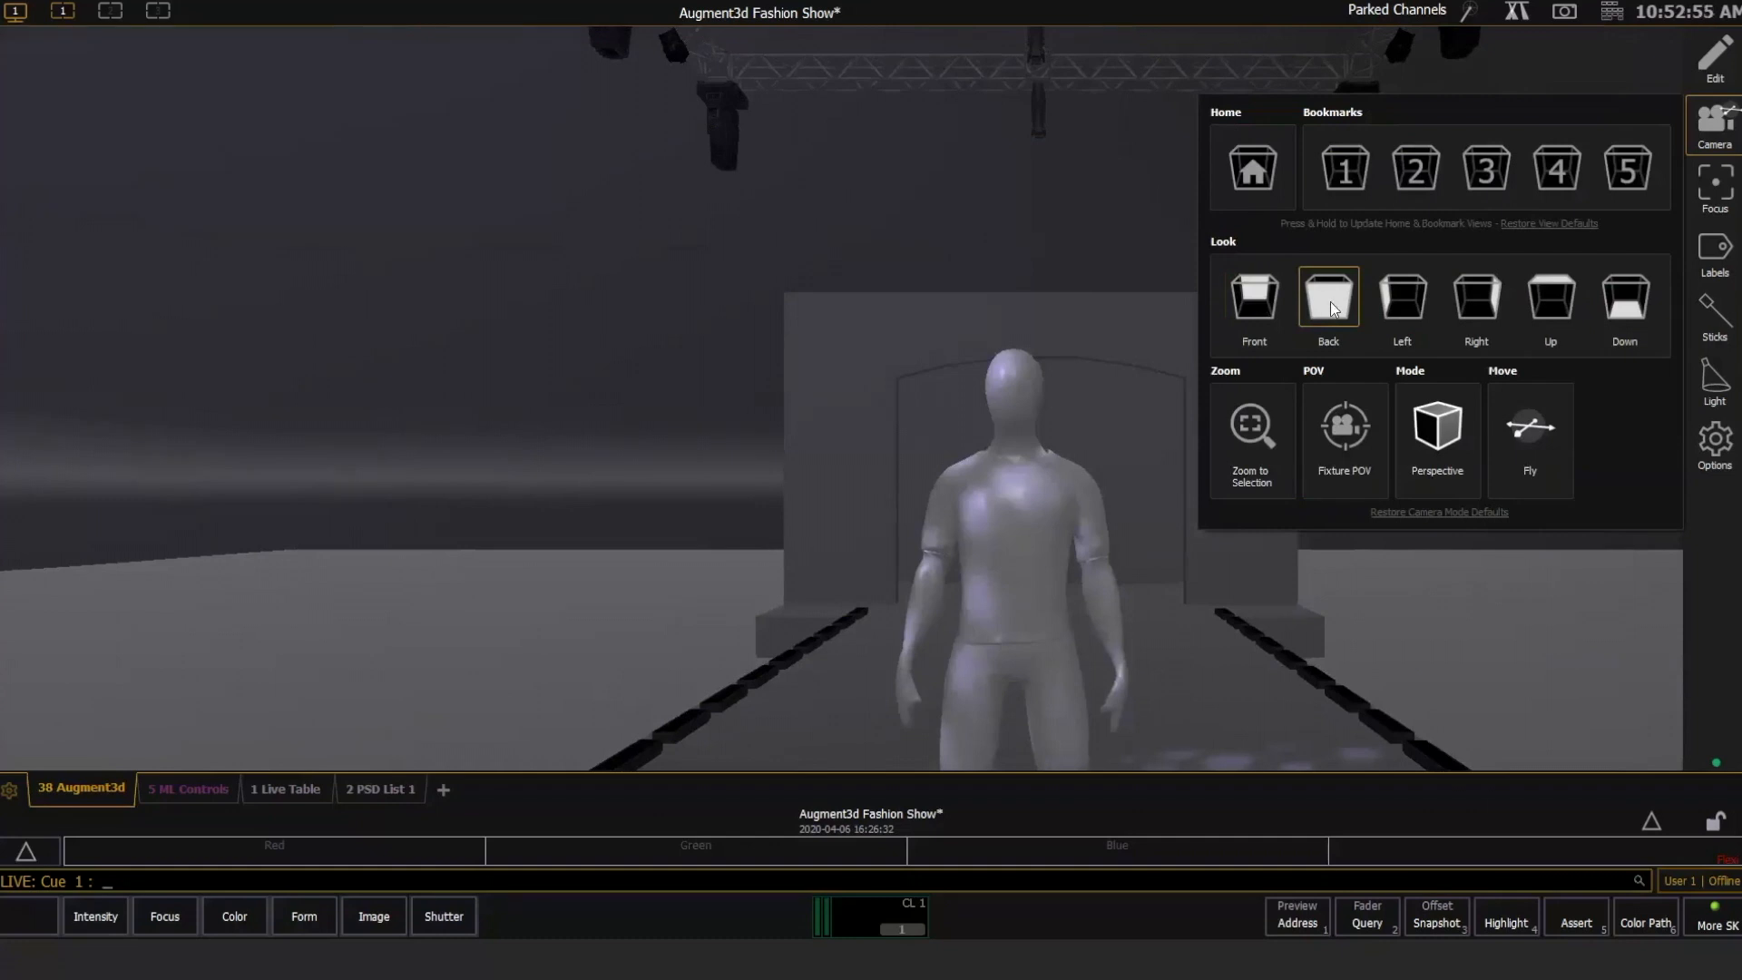
{"action": "left_click", "coordinate": [1330, 301]}
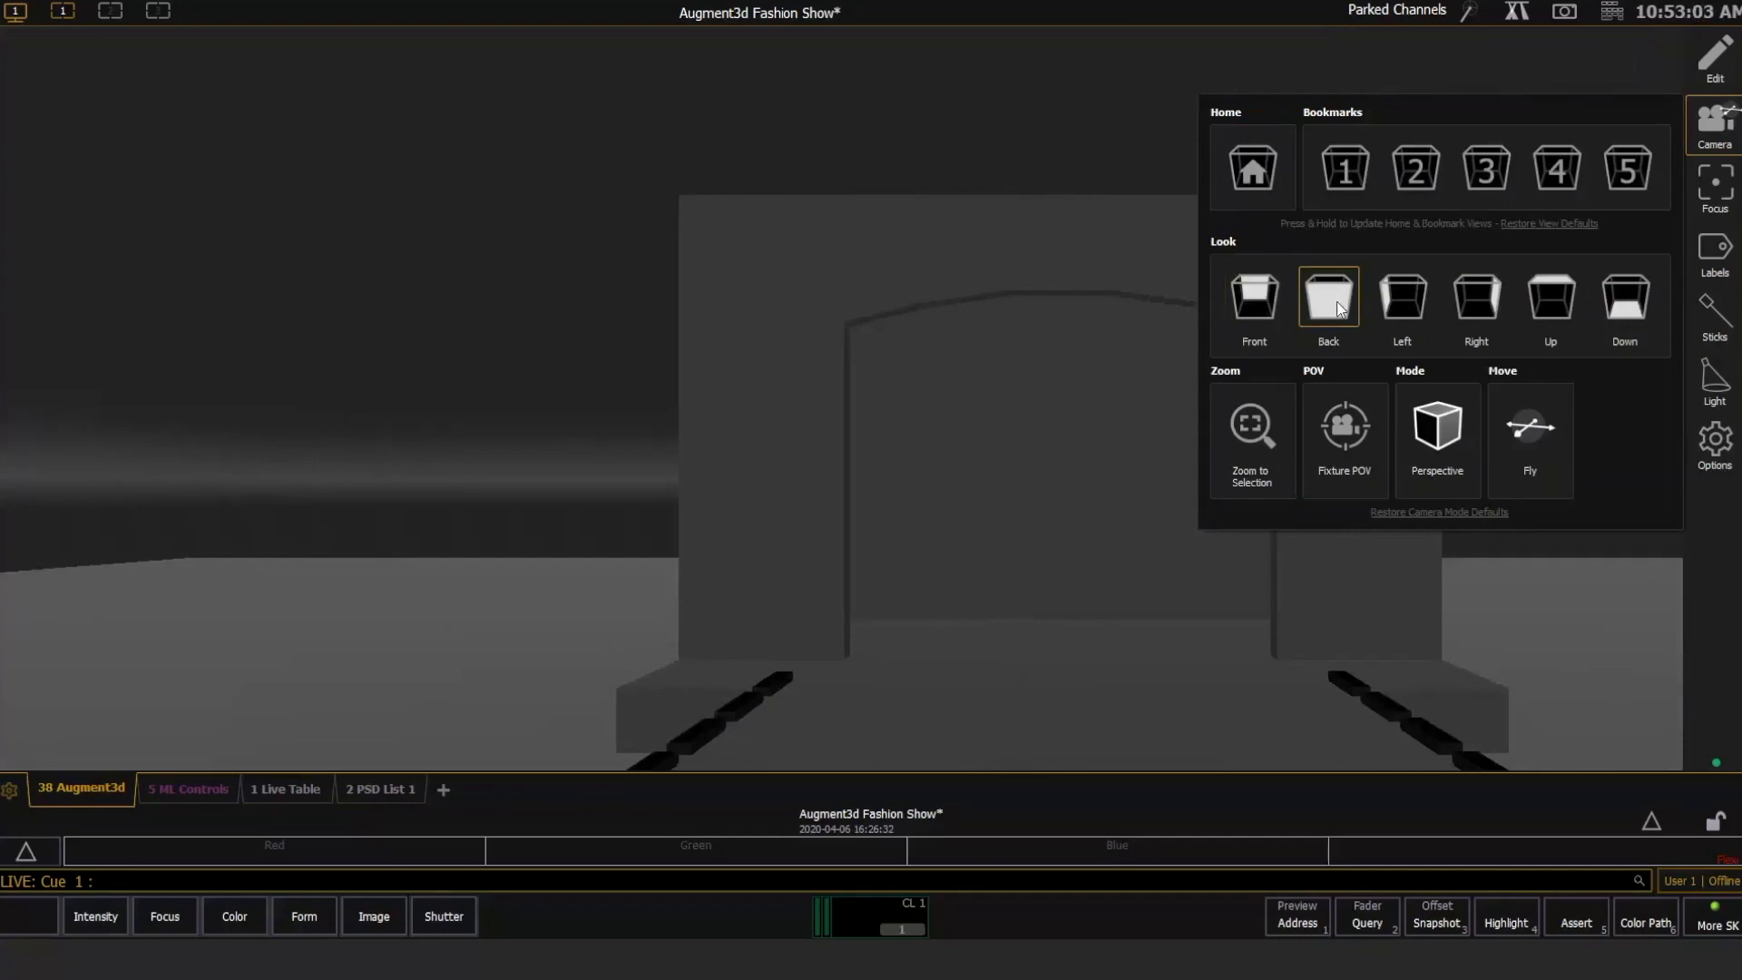
{"action": "left_click", "coordinate": [1395, 297]}
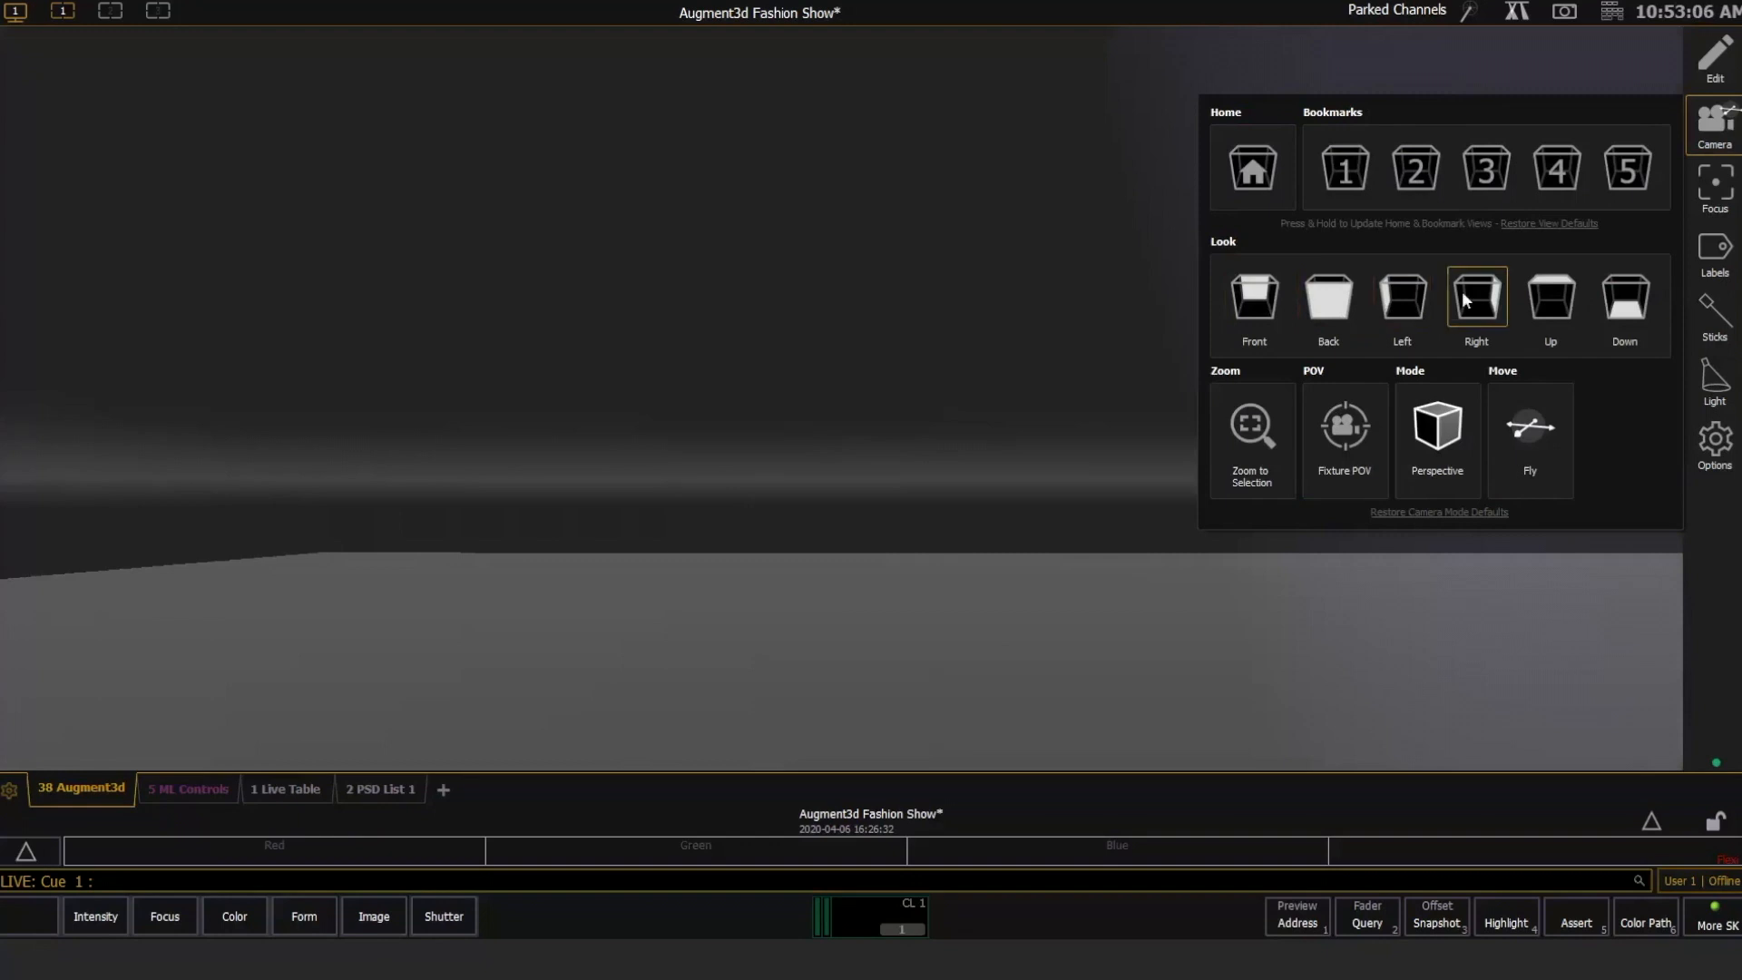
{"action": "left_click", "coordinate": [1548, 296]}
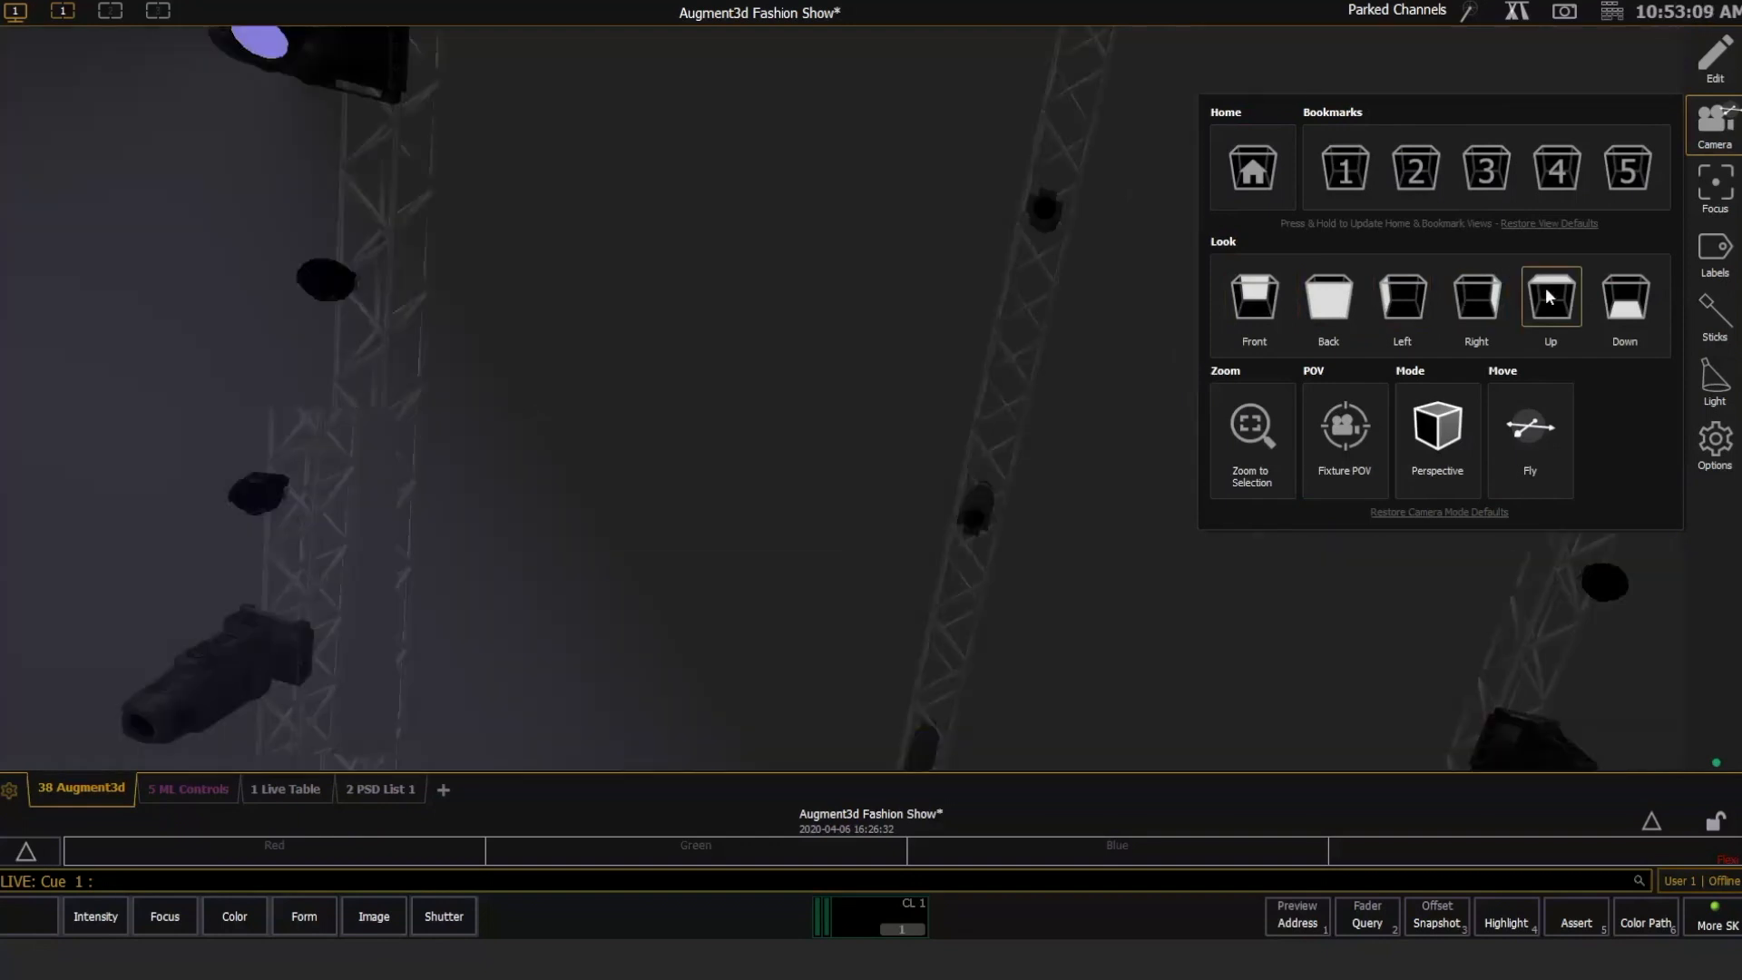
{"action": "left_click", "coordinate": [1621, 298]}
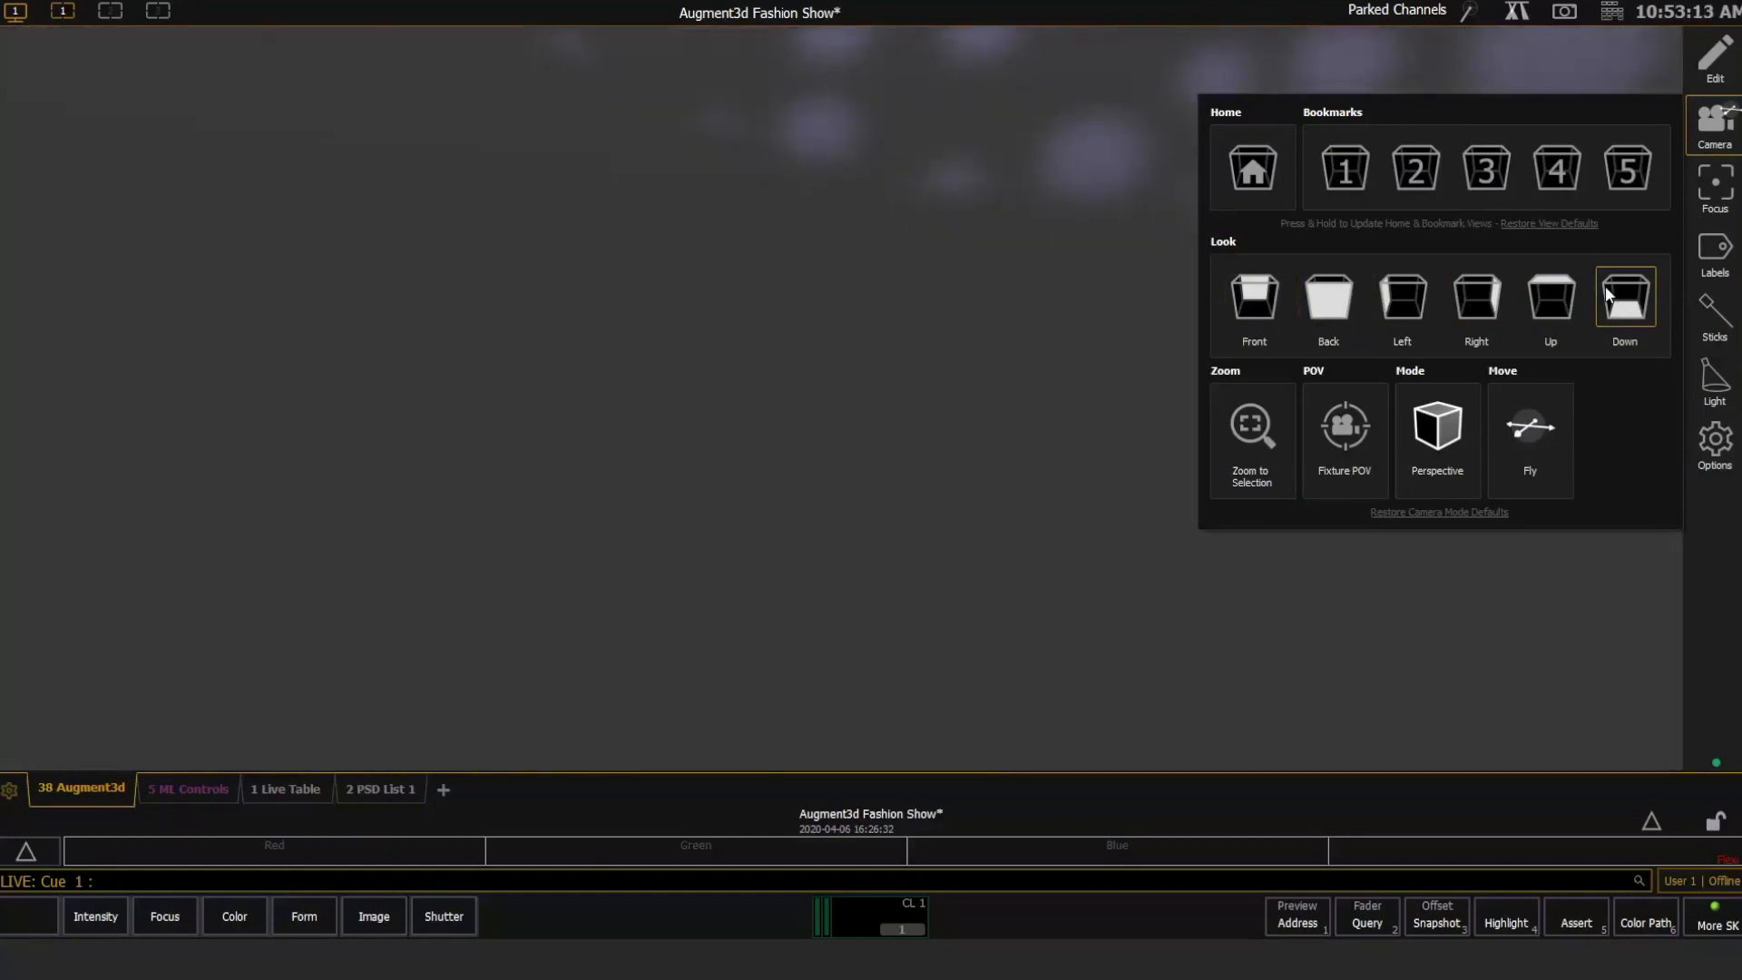
{"action": "left_click", "coordinate": [989, 308]}
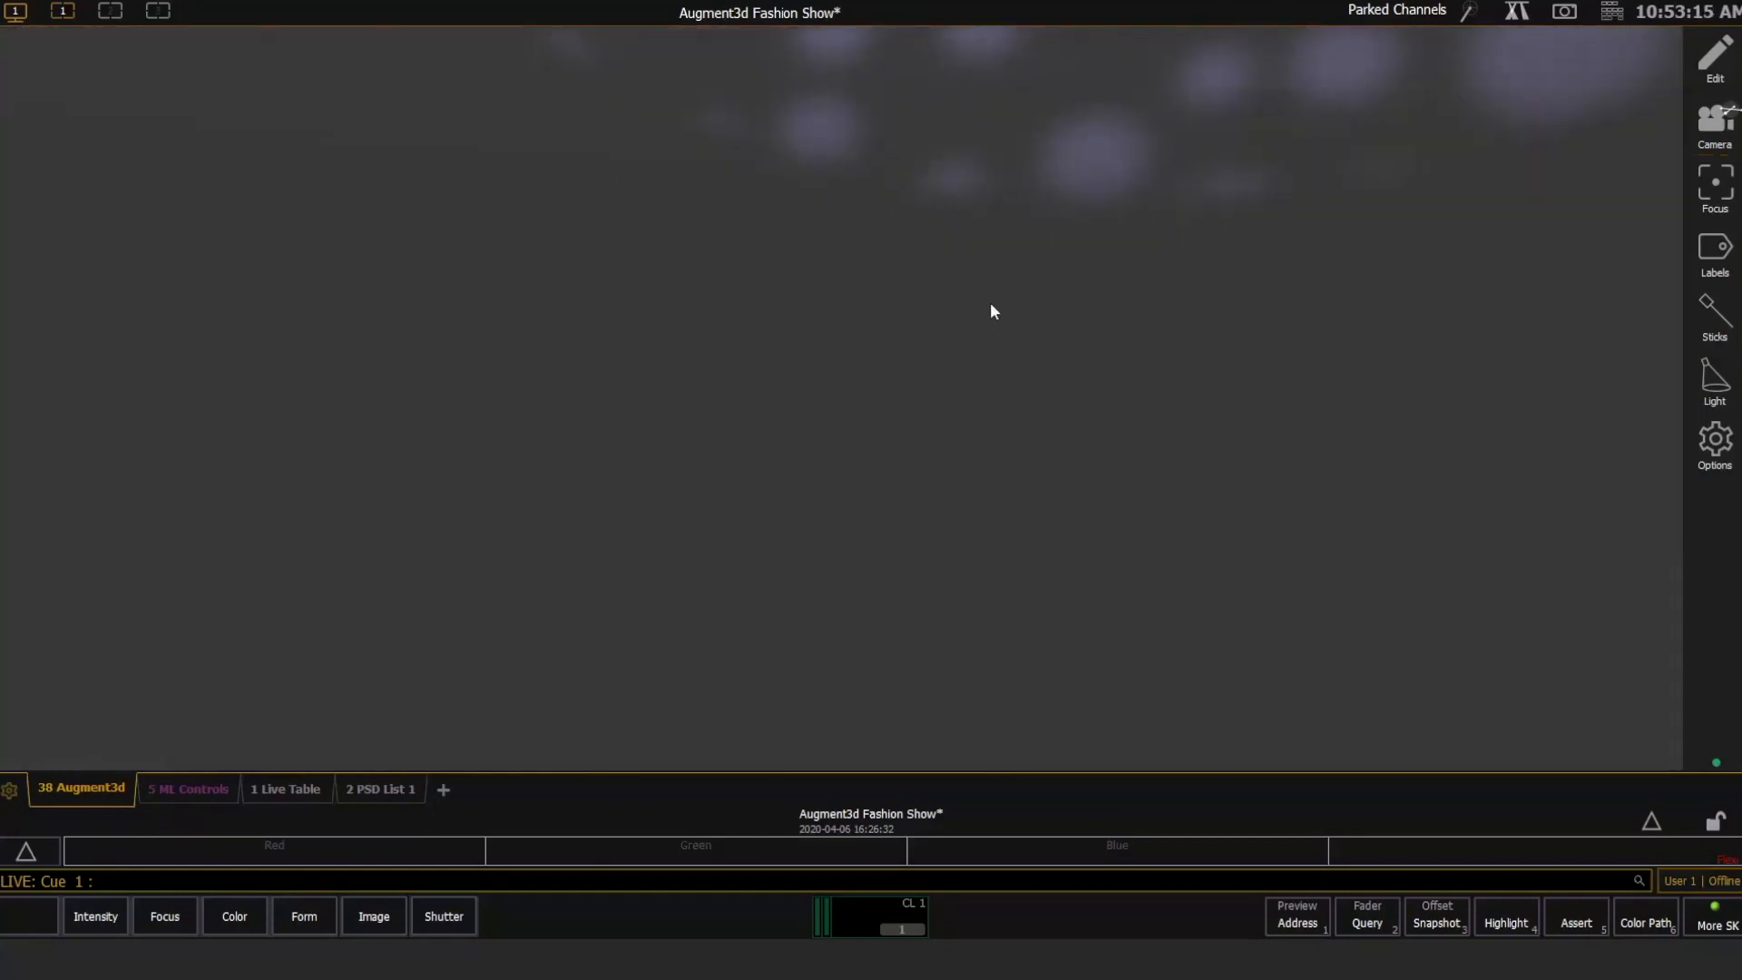
Reframe the Down view so the runway, figure and trusses are seen together from above.
{"action": "middle_click_drag", "start_coordinate": [1001, 303], "coordinate": [994, 417]}
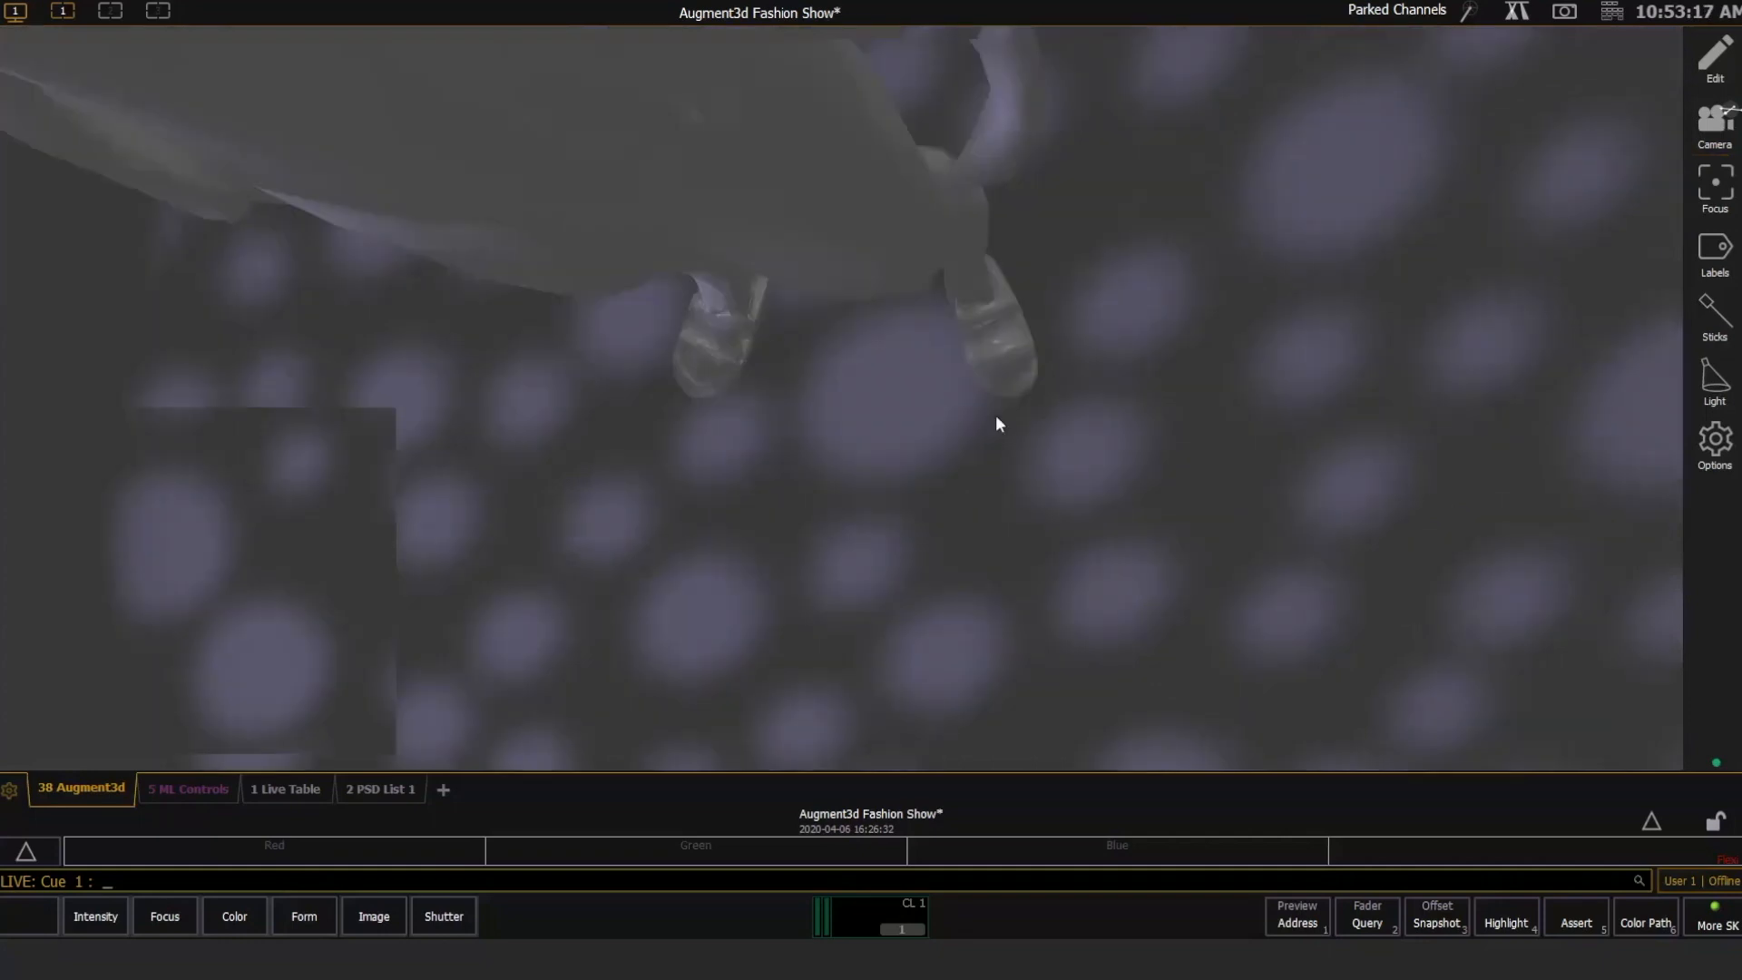
{"action": "scroll", "coordinate": [976, 354], "scroll_direction": "down", "scroll_amount": 5}
{"action": "scroll", "coordinate": [974, 355], "scroll_direction": "down", "scroll_amount": 2}
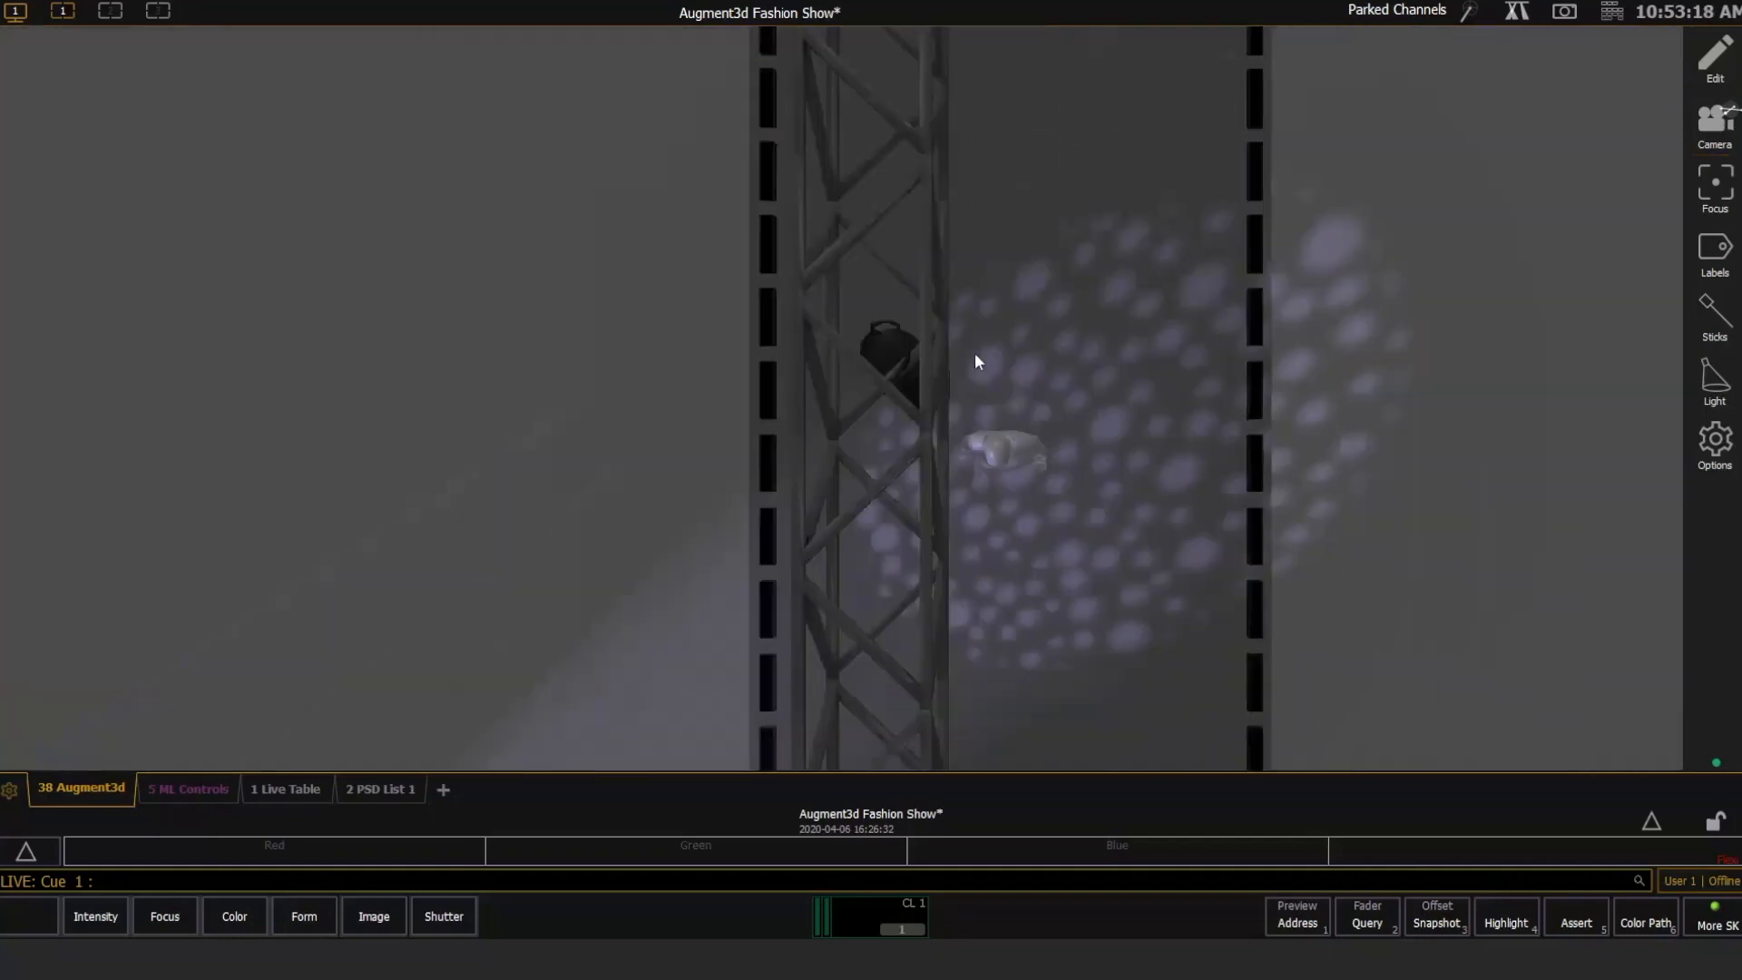
{"action": "scroll", "coordinate": [975, 356], "scroll_direction": "down", "scroll_amount": 2}
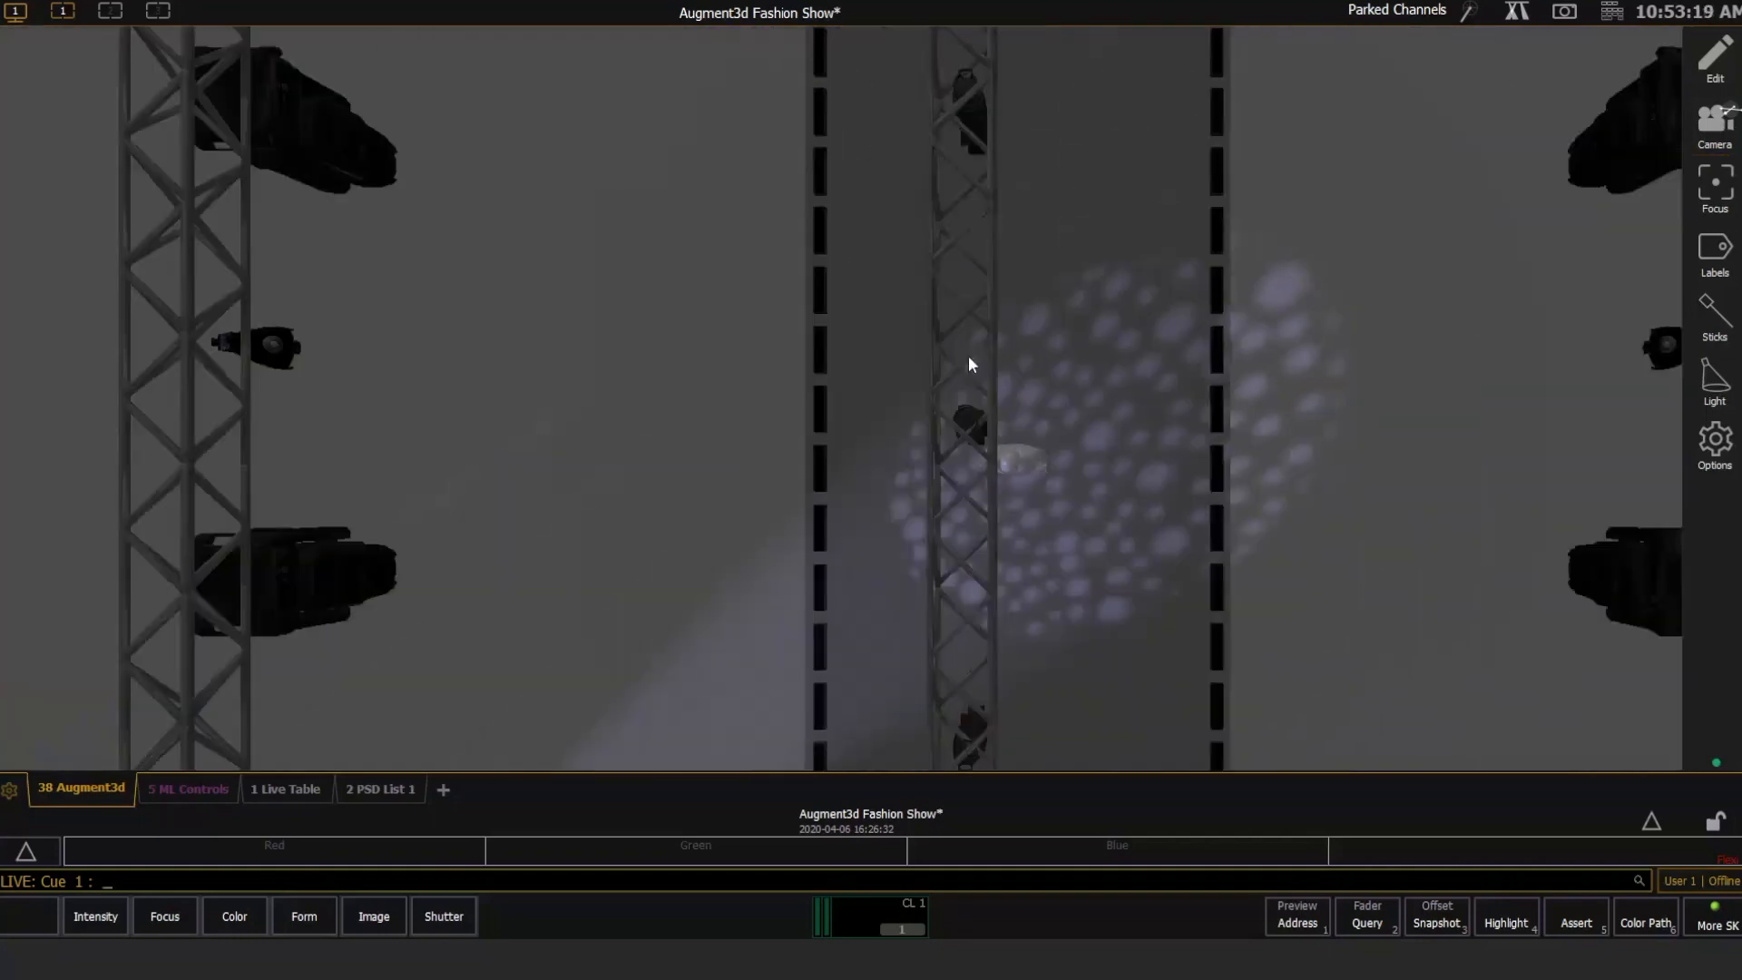
Switch to the Front look direction and frame the figure, the runway and the overhead trusses.
{"action": "left_click", "coordinate": [1715, 136]}
{"action": "left_click", "coordinate": [1267, 302]}
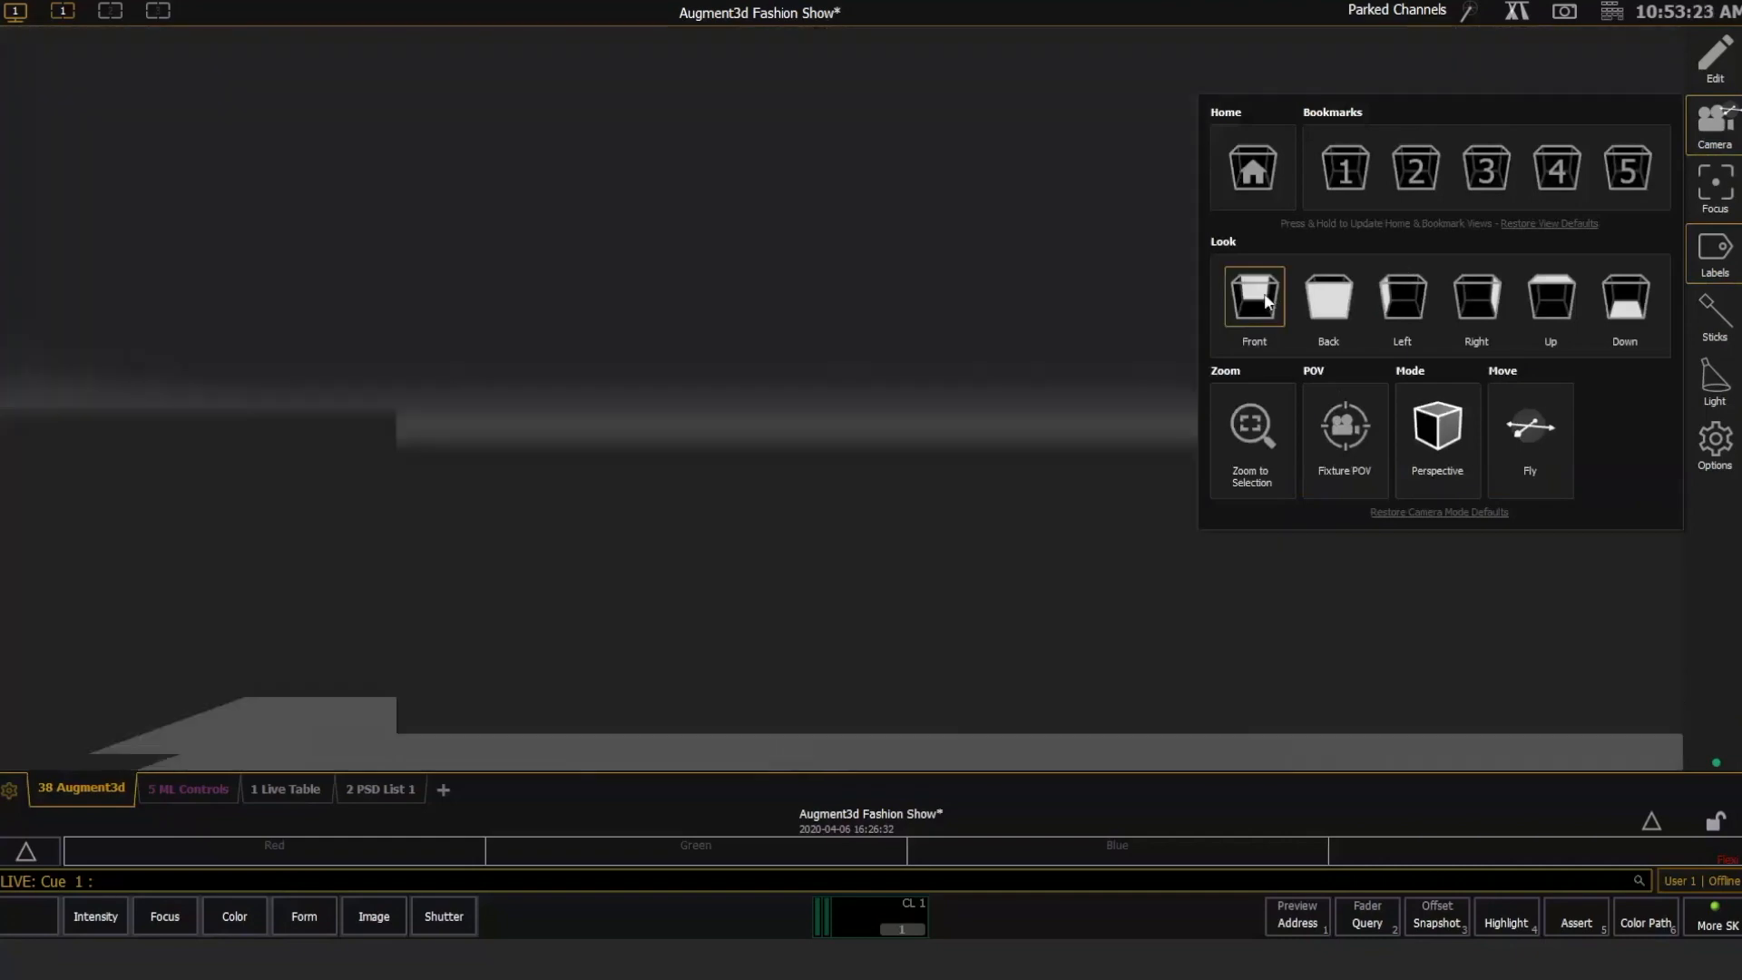
{"action": "left_click", "coordinate": [1063, 528]}
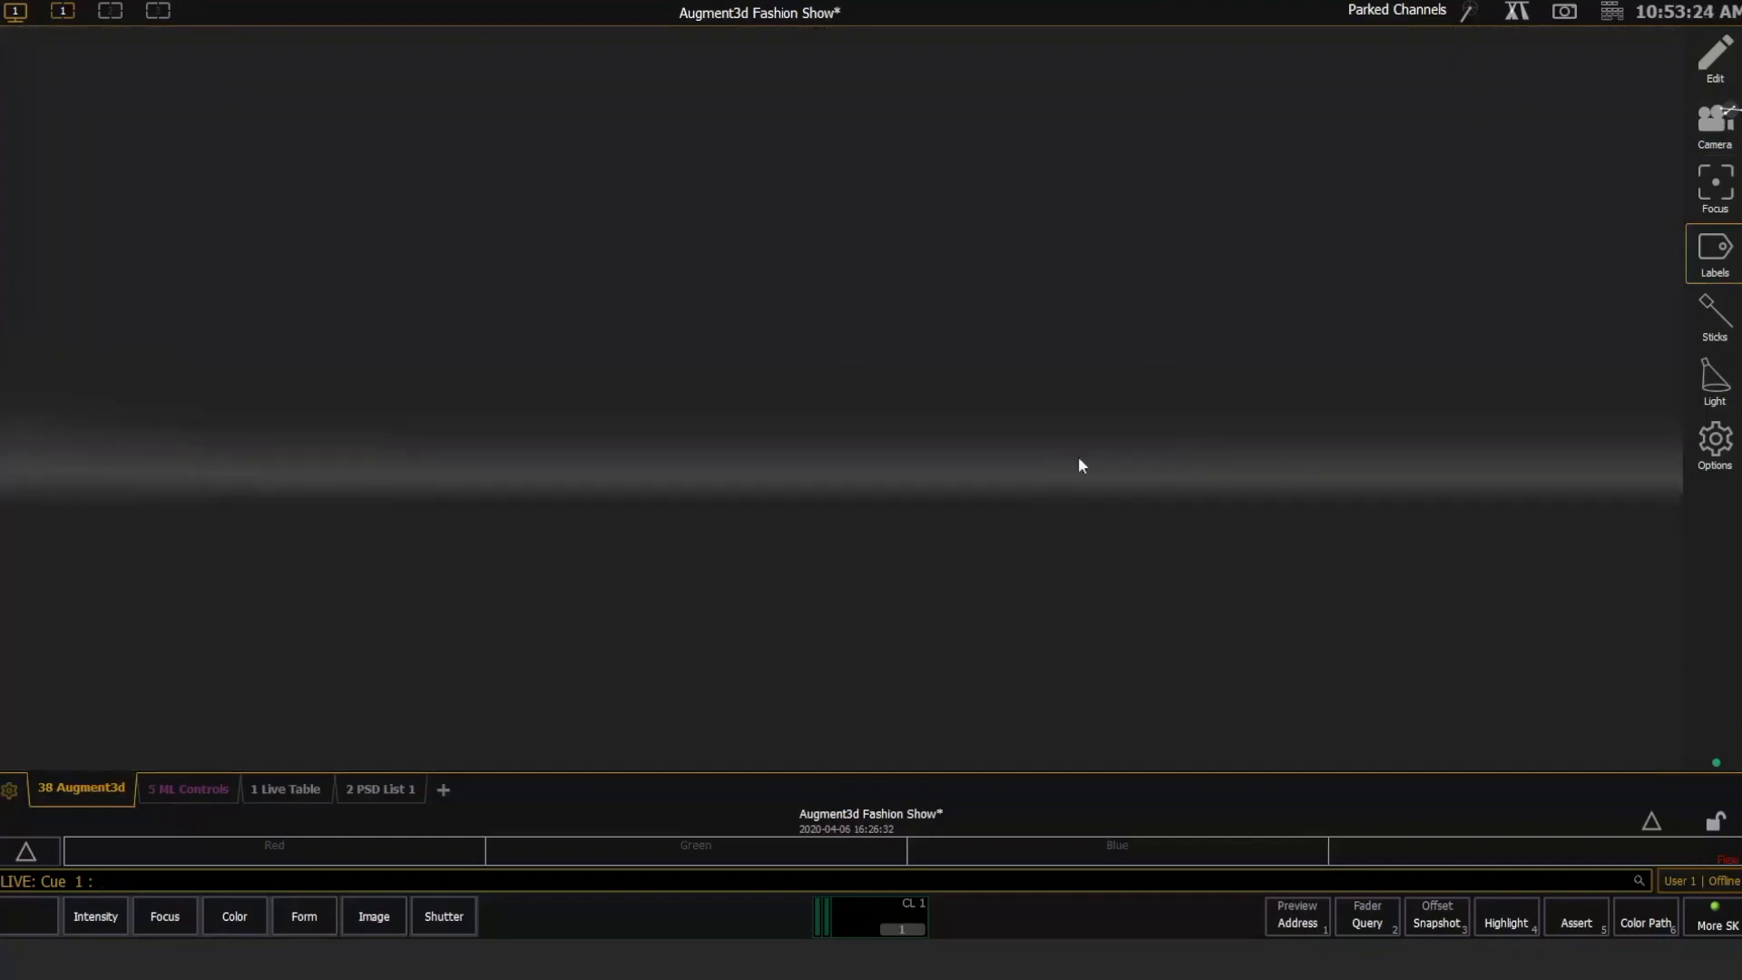
{"action": "middle_click_drag", "start_coordinate": [1077, 456], "coordinate": [1081, 229]}
{"action": "middle_click_drag", "start_coordinate": [1081, 416], "coordinate": [1080, 263]}
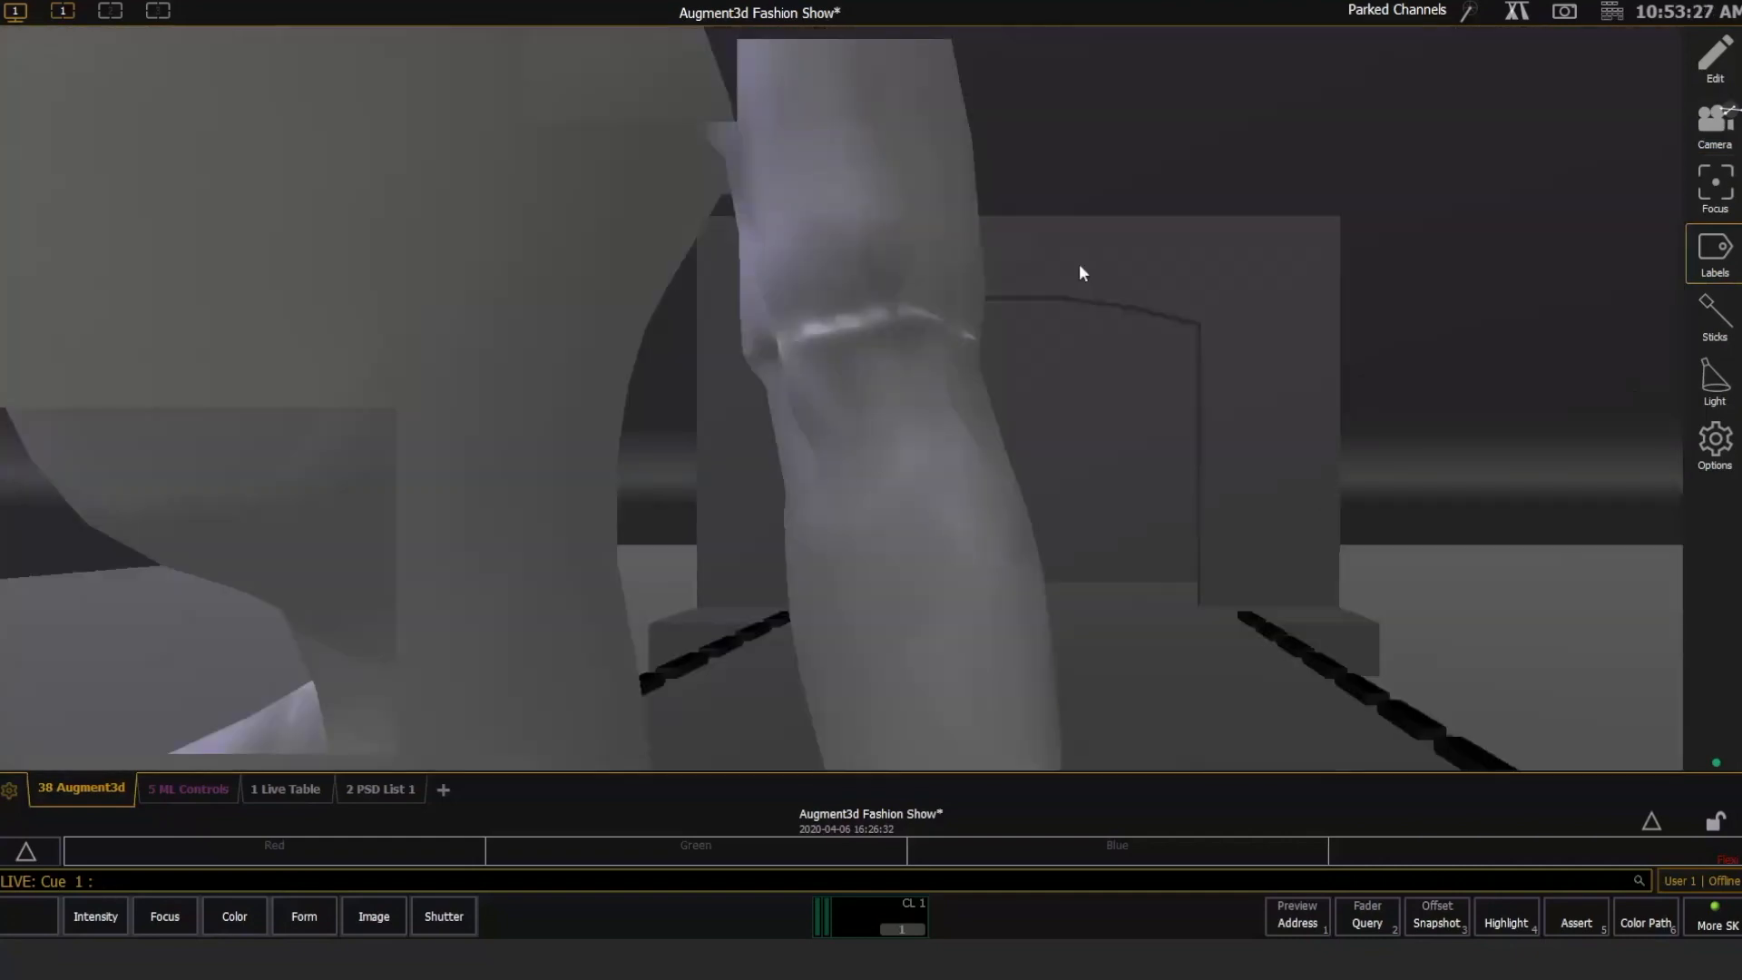
{"action": "scroll", "coordinate": [1079, 263], "scroll_direction": "down", "scroll_amount": 10}
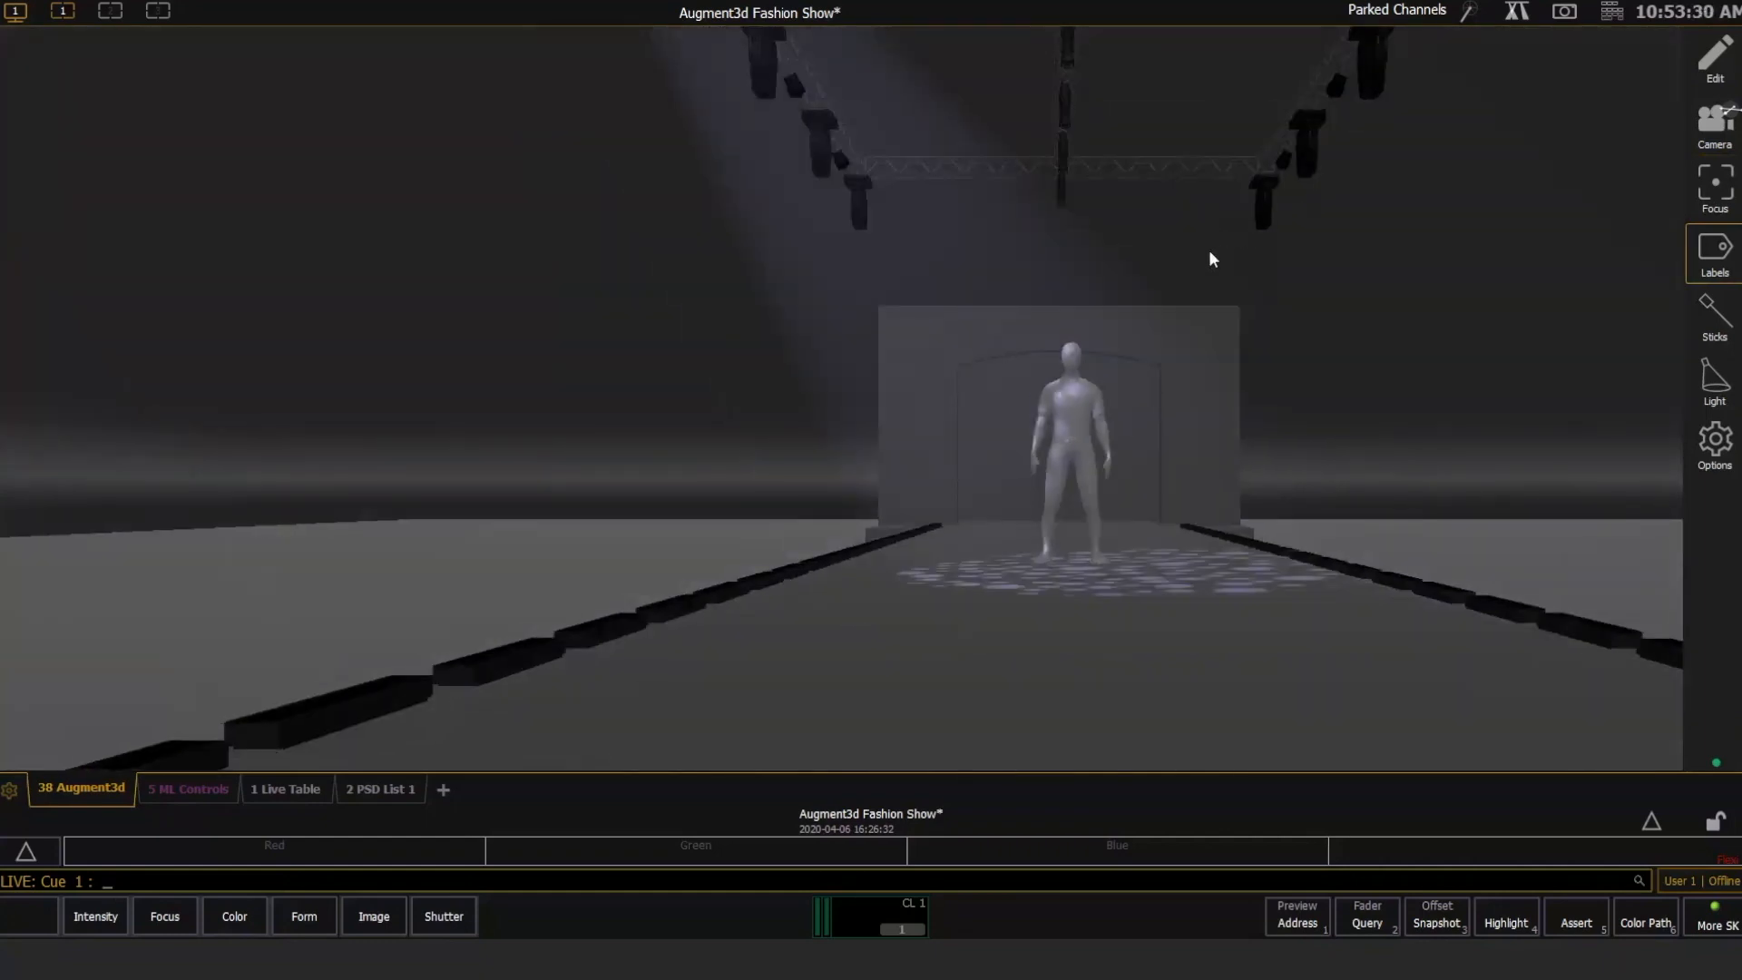
Select the channel 27 moving light at the far end of the side truss and zoom the camera to the selection.
{"action": "left_click", "coordinate": [1714, 125]}
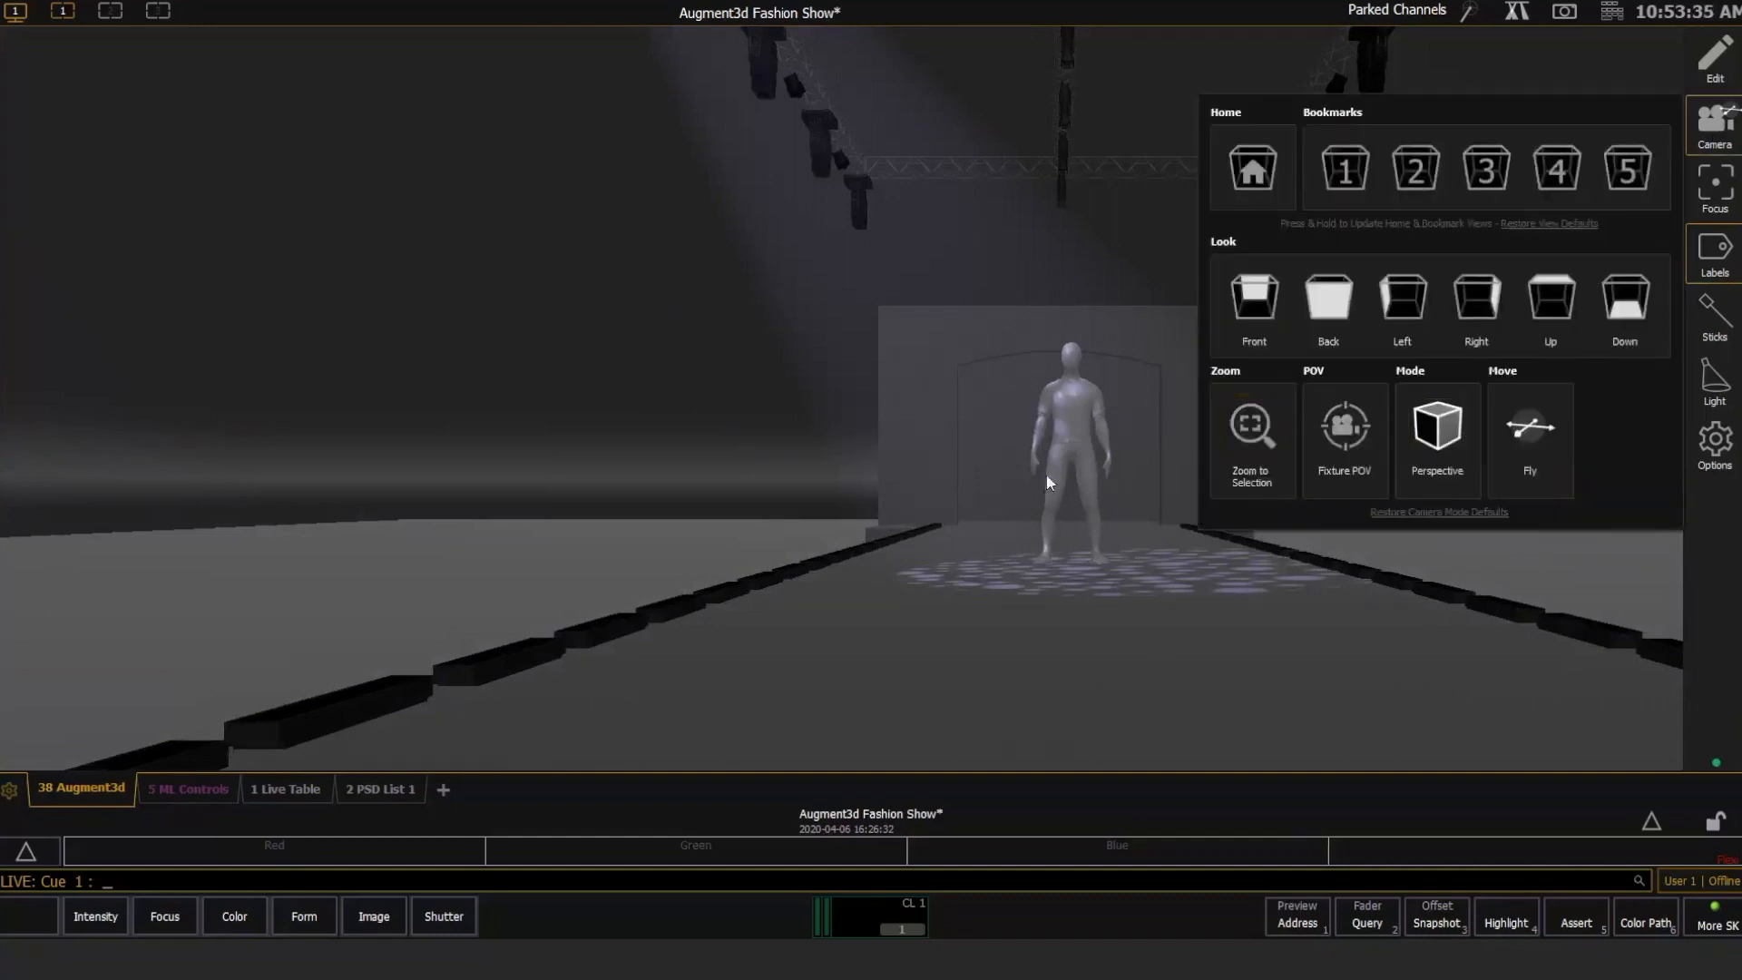
{"action": "left_click", "coordinate": [912, 390]}
{"action": "left_click_drag", "start_coordinate": [913, 390], "coordinate": [819, 470]}
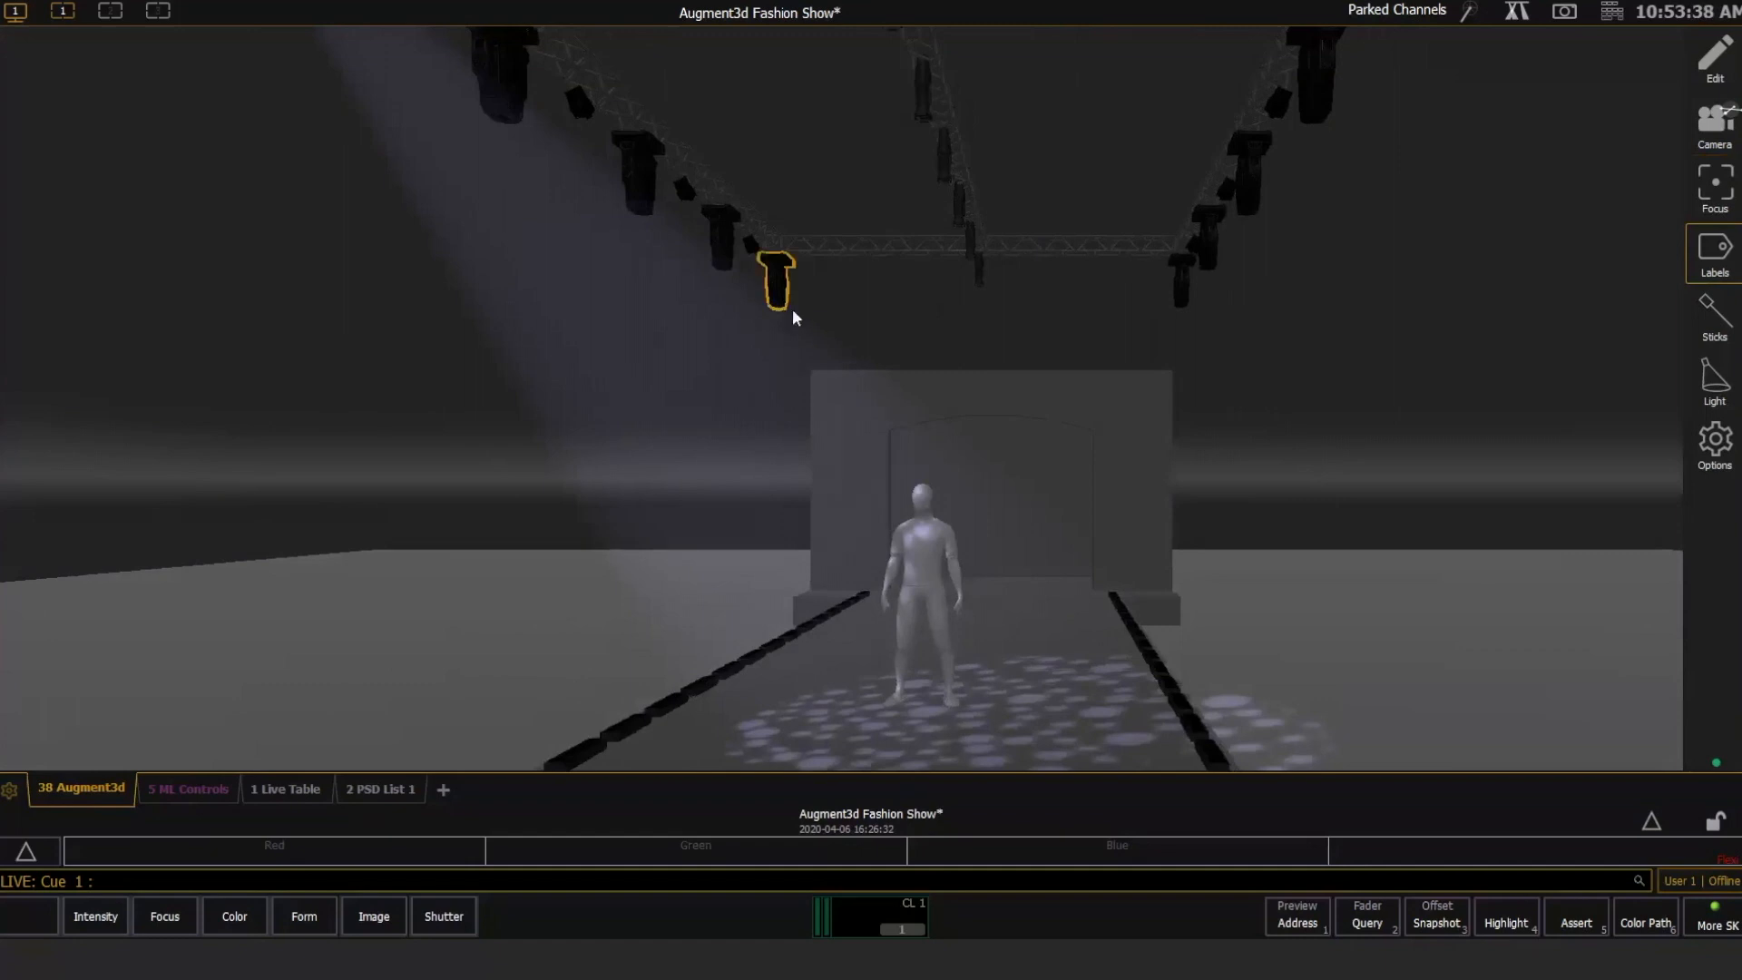
{"action": "left_click", "coordinate": [782, 300]}
{"action": "left_click", "coordinate": [1713, 127]}
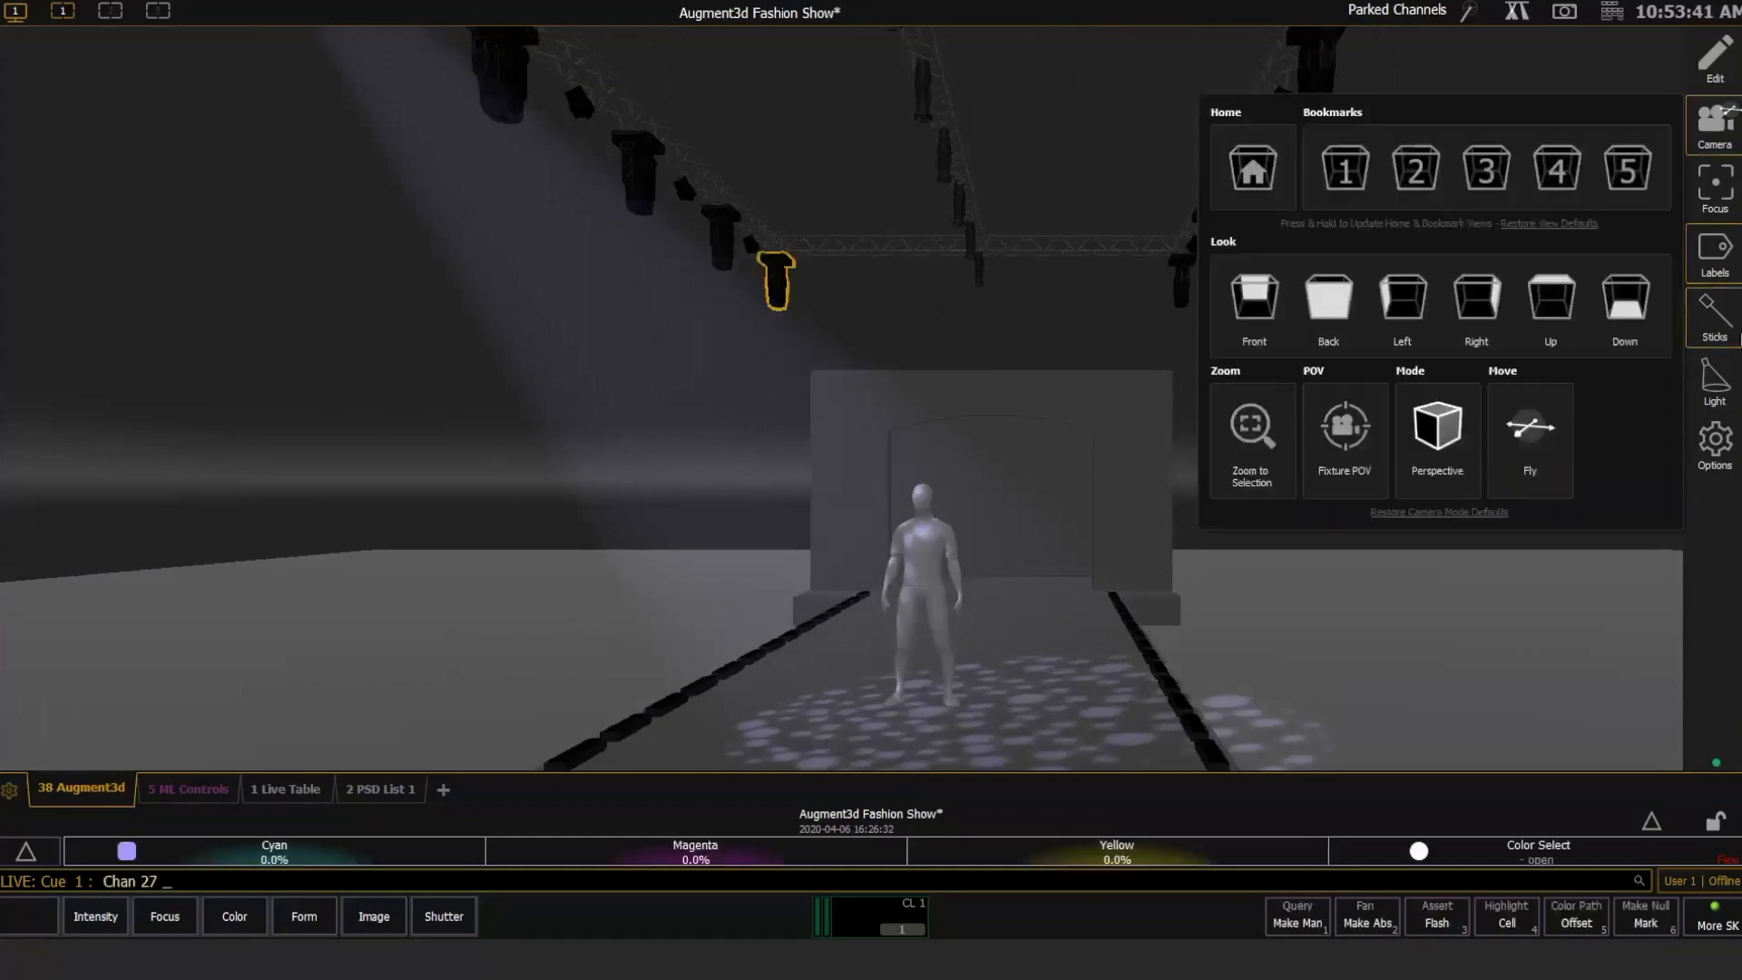
{"action": "left_click", "coordinate": [1260, 440]}
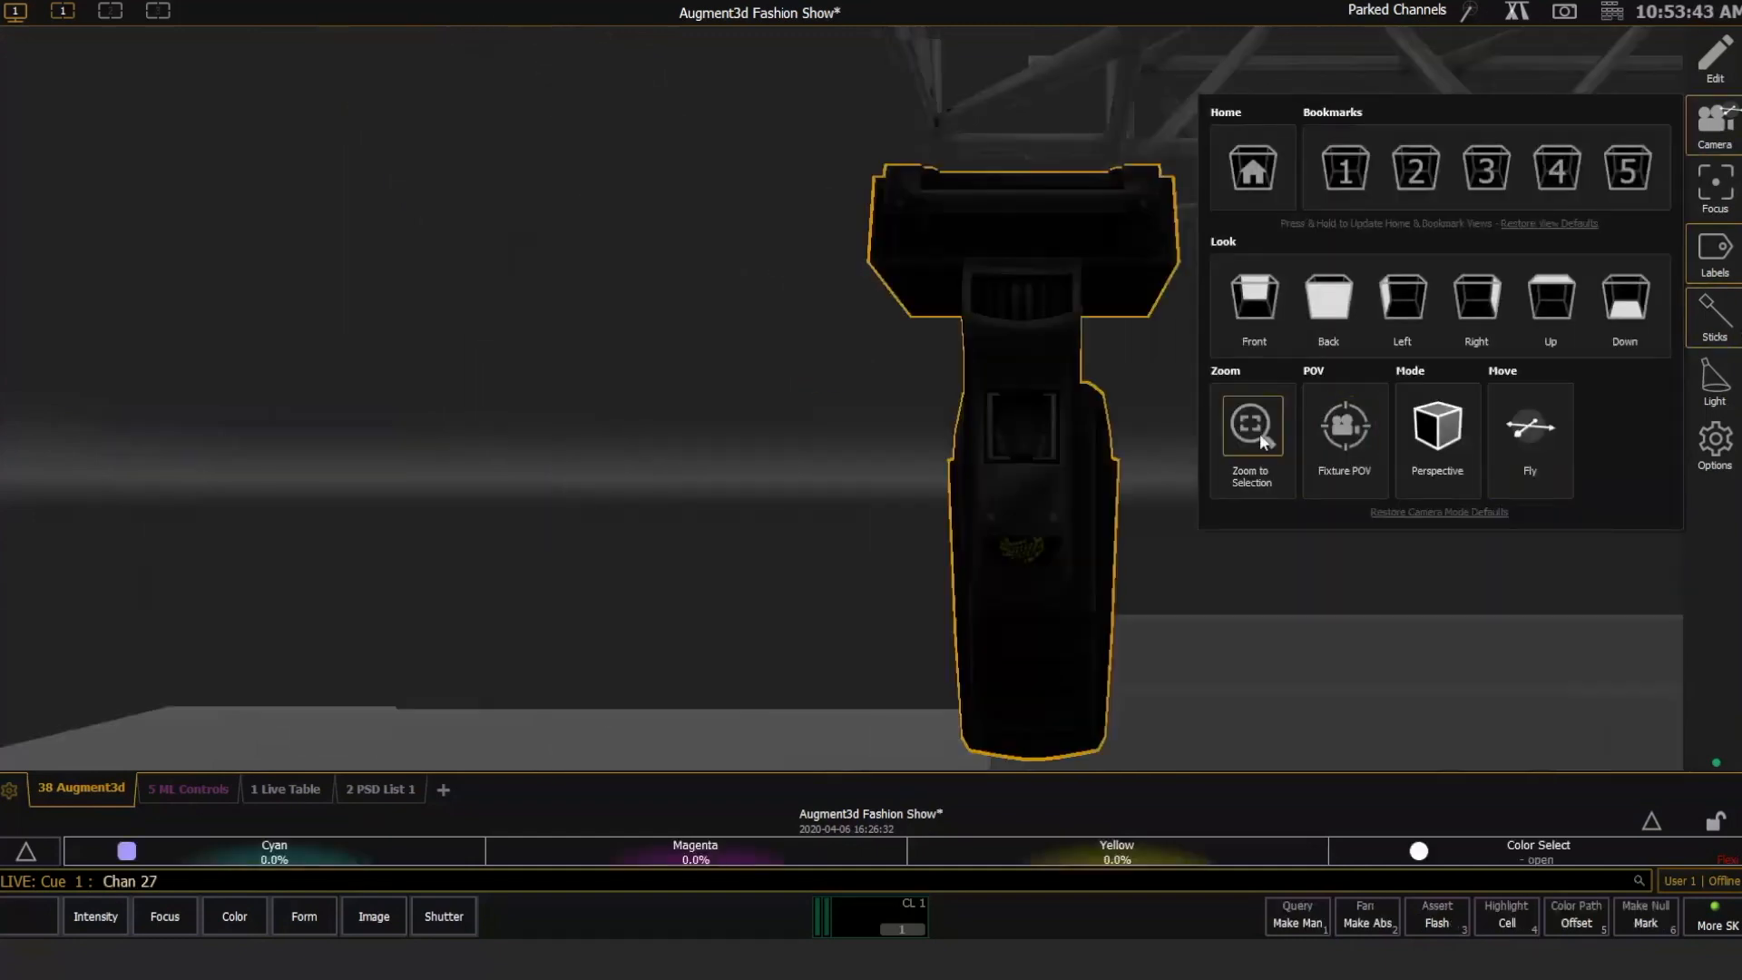
Pull the camera back from the channel 27 fixture, select the channel 34 moving light and zoom the camera to it.
{"action": "left_click_drag", "start_coordinate": [856, 462], "coordinate": [984, 495]}
{"action": "scroll", "coordinate": [1096, 482], "scroll_direction": "down", "scroll_amount": 3}
{"action": "left_click", "coordinate": [974, 506]}
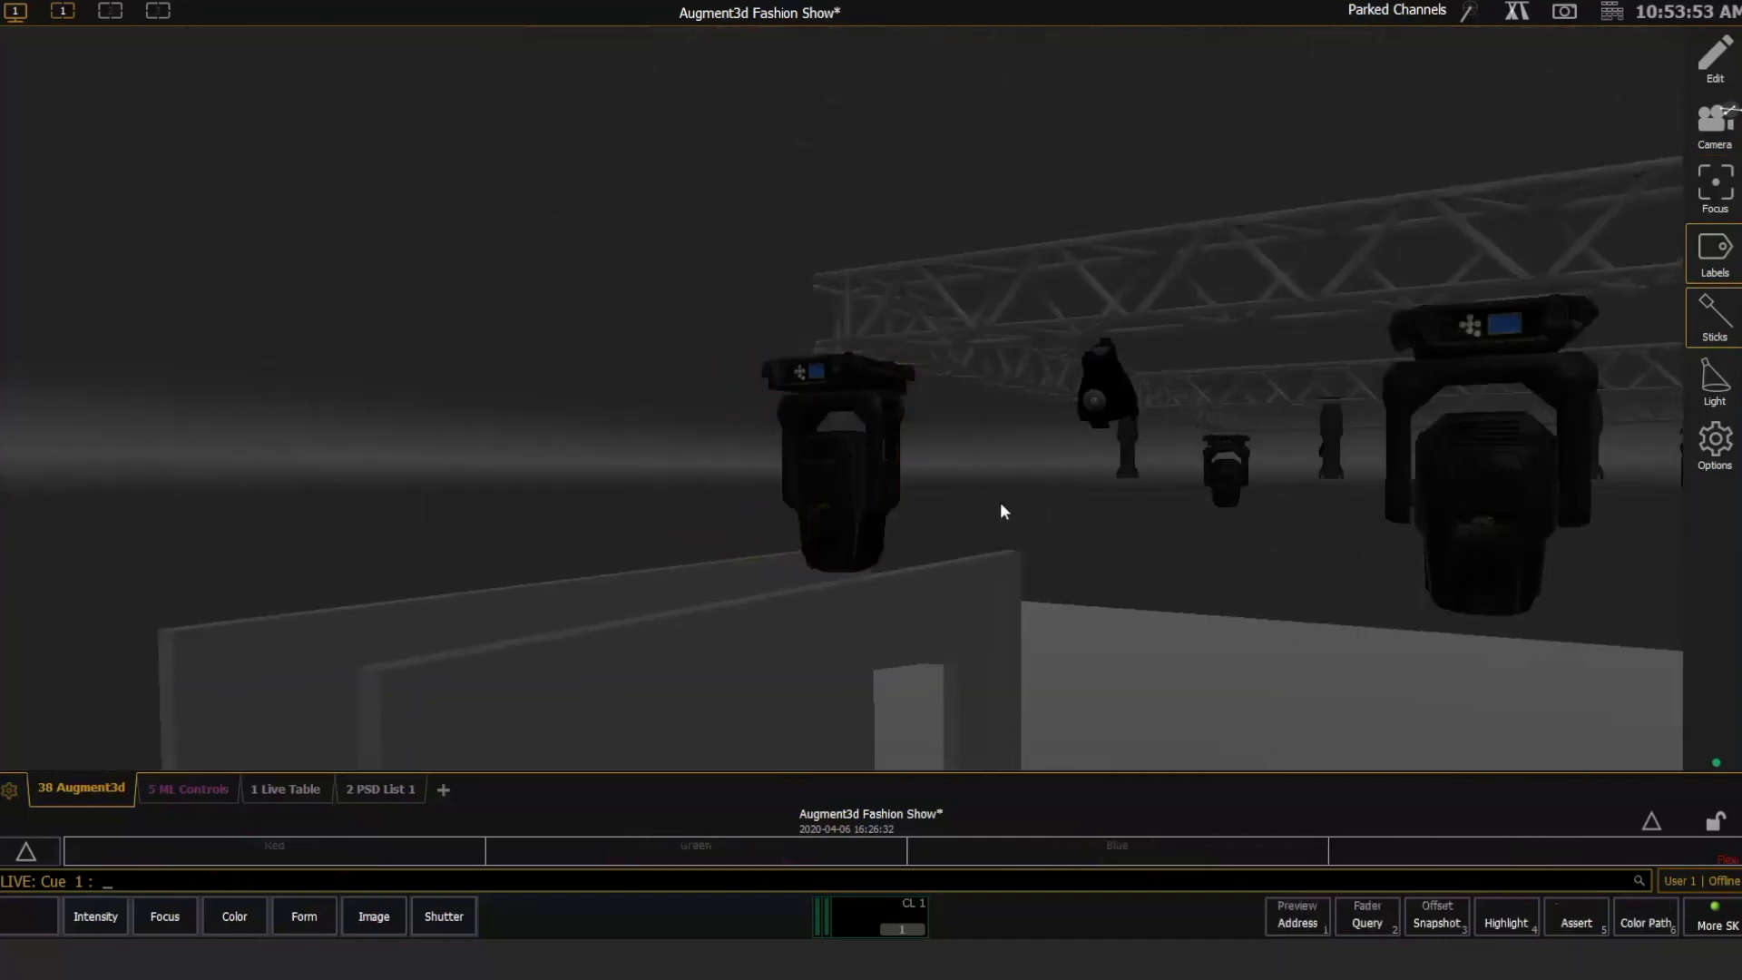
{"action": "left_click", "coordinate": [1229, 478]}
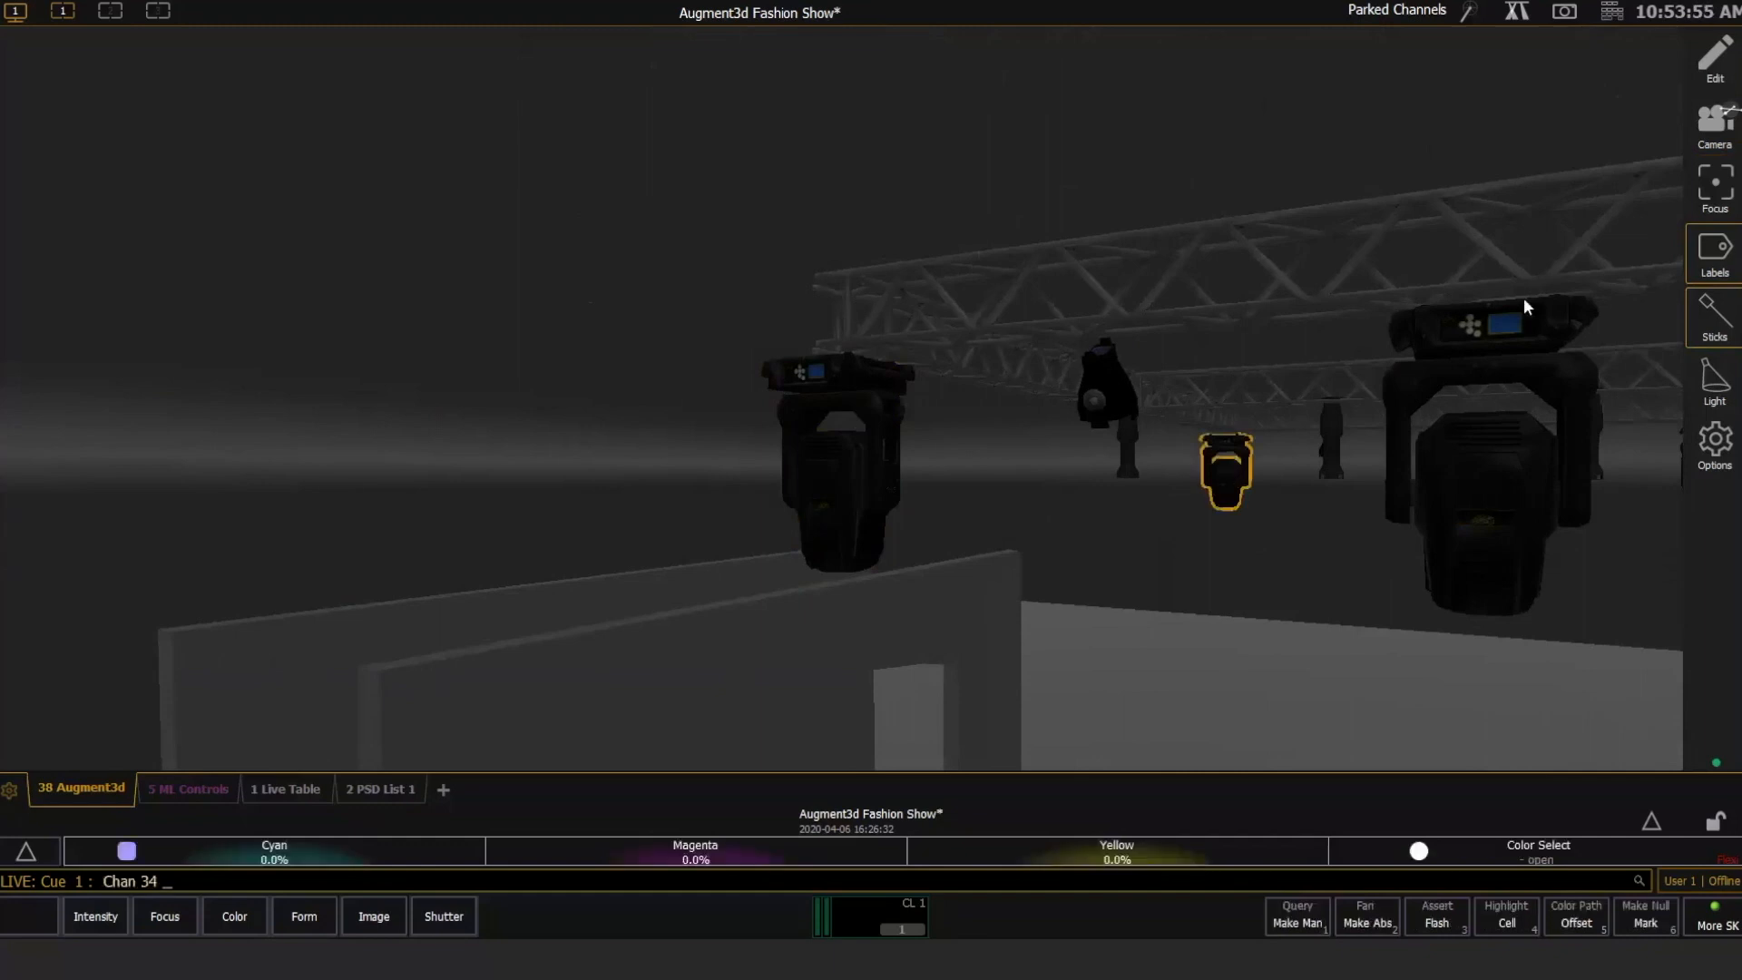
{"action": "left_click", "coordinate": [1721, 131]}
{"action": "left_click", "coordinate": [1257, 430]}
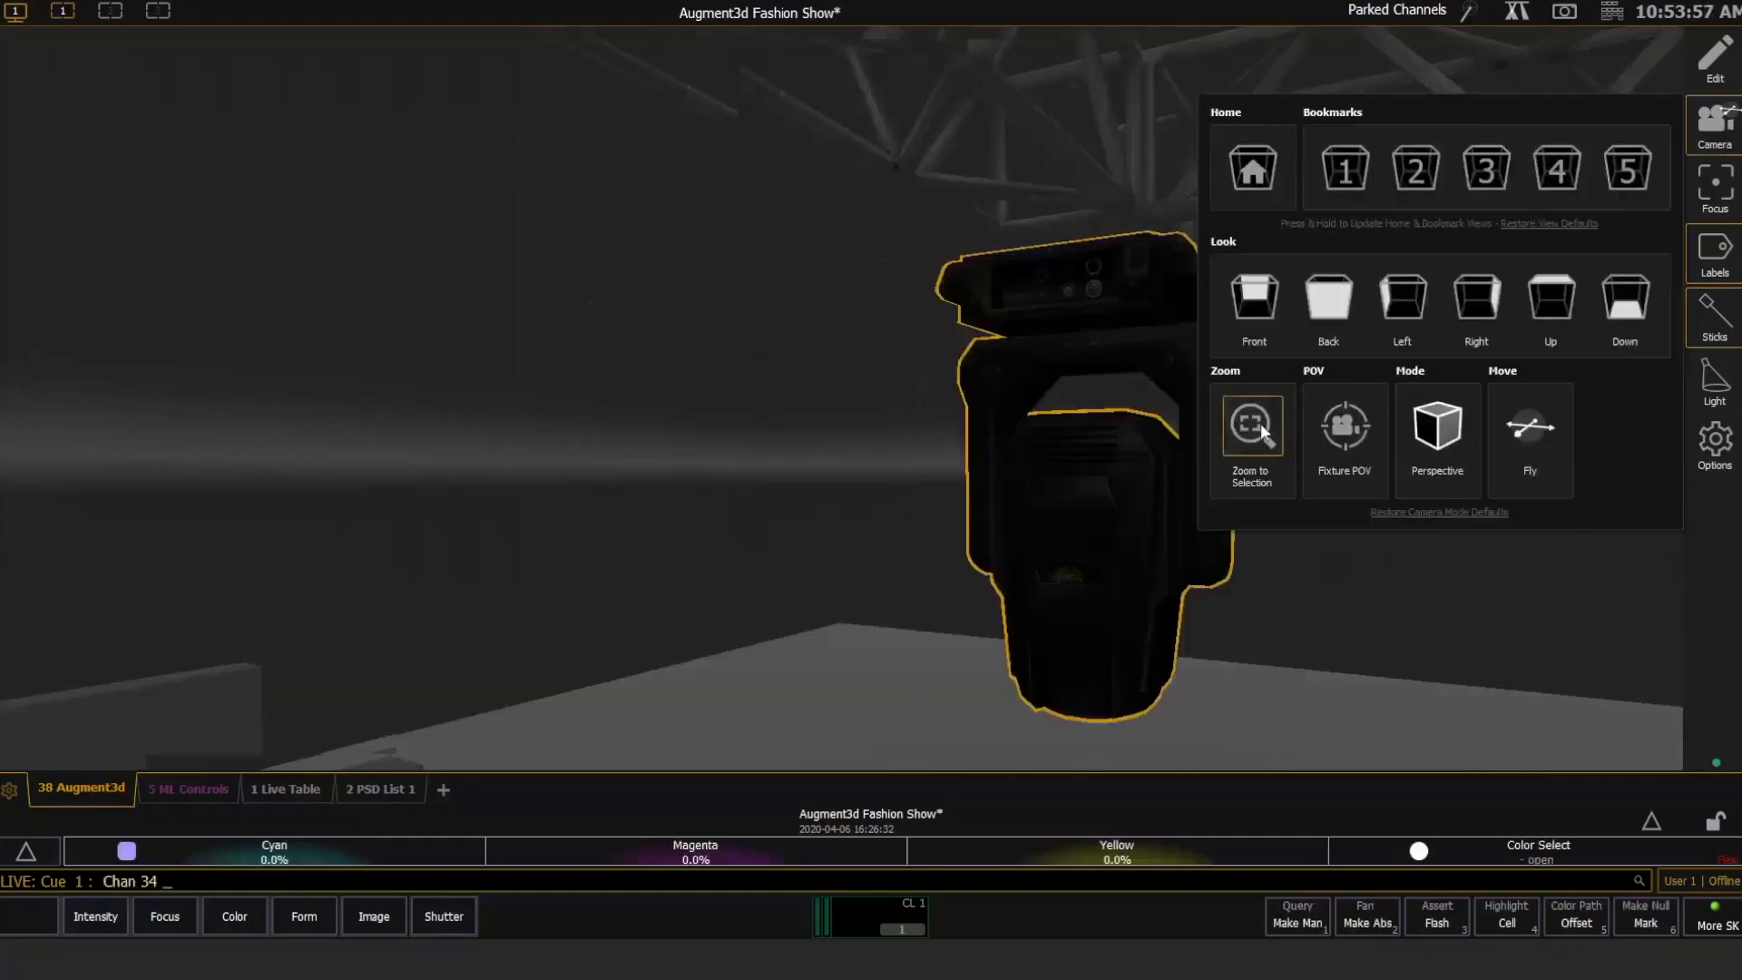
{"action": "left_click", "coordinate": [756, 343]}
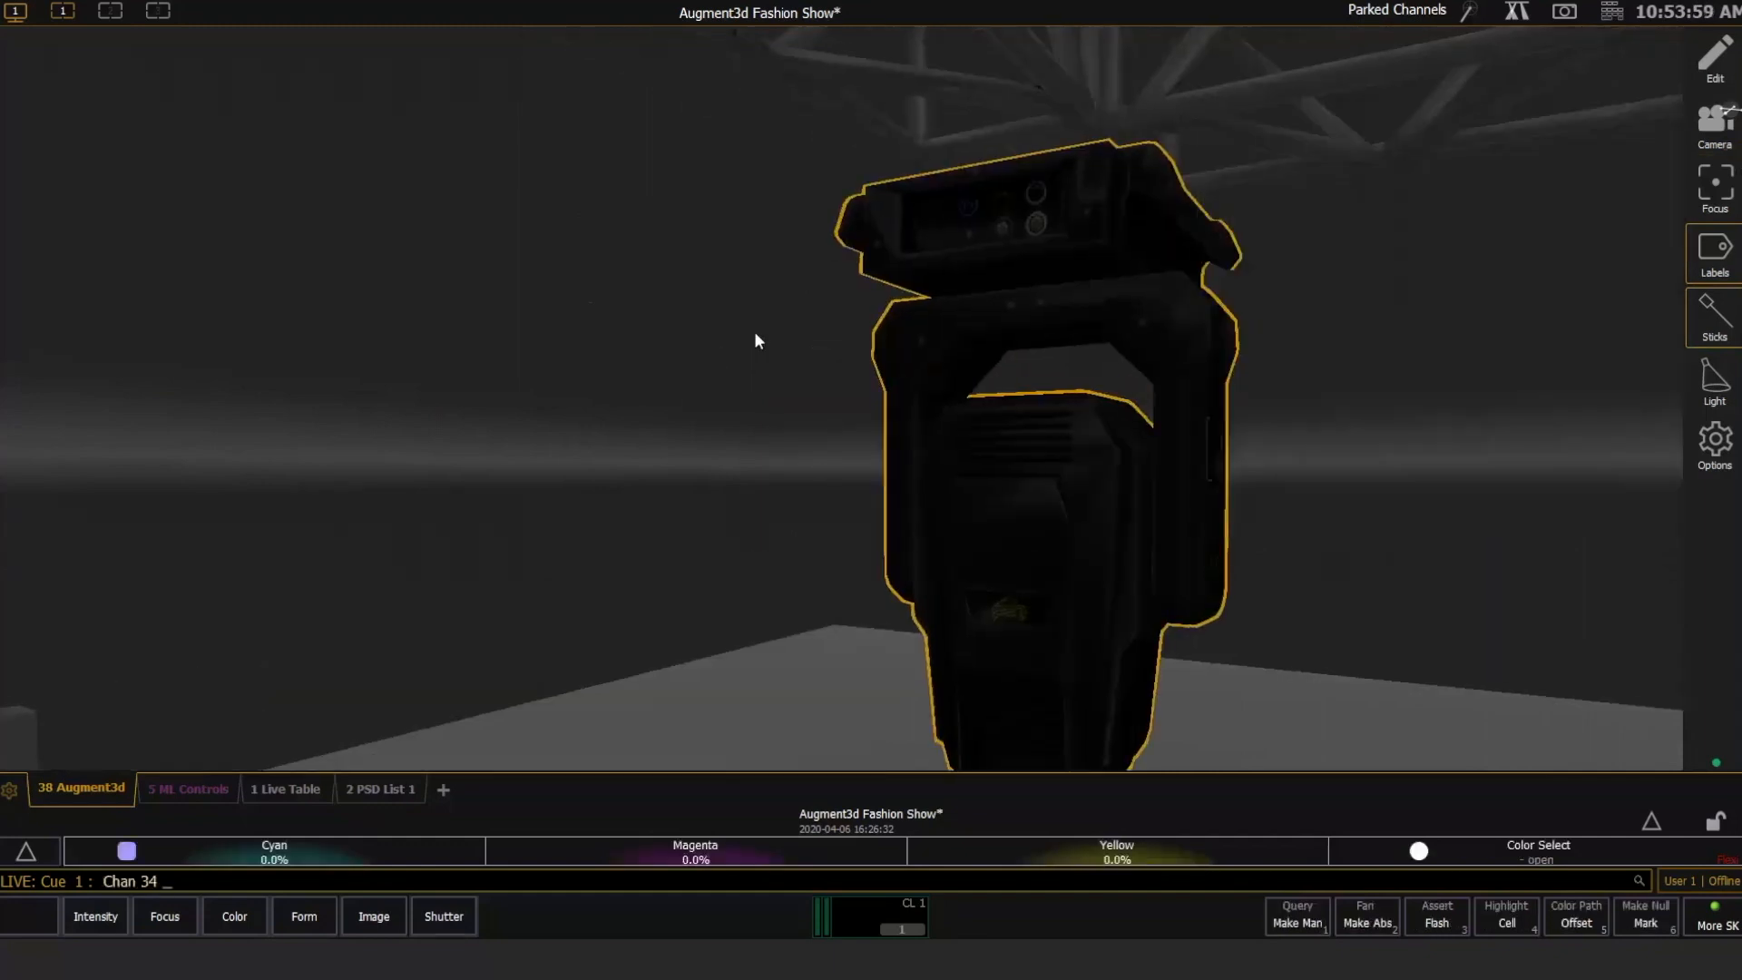
Clear the channel 34 selection and recall Snapshot 1.
{"action": "left_click", "coordinate": [1373, 322]}
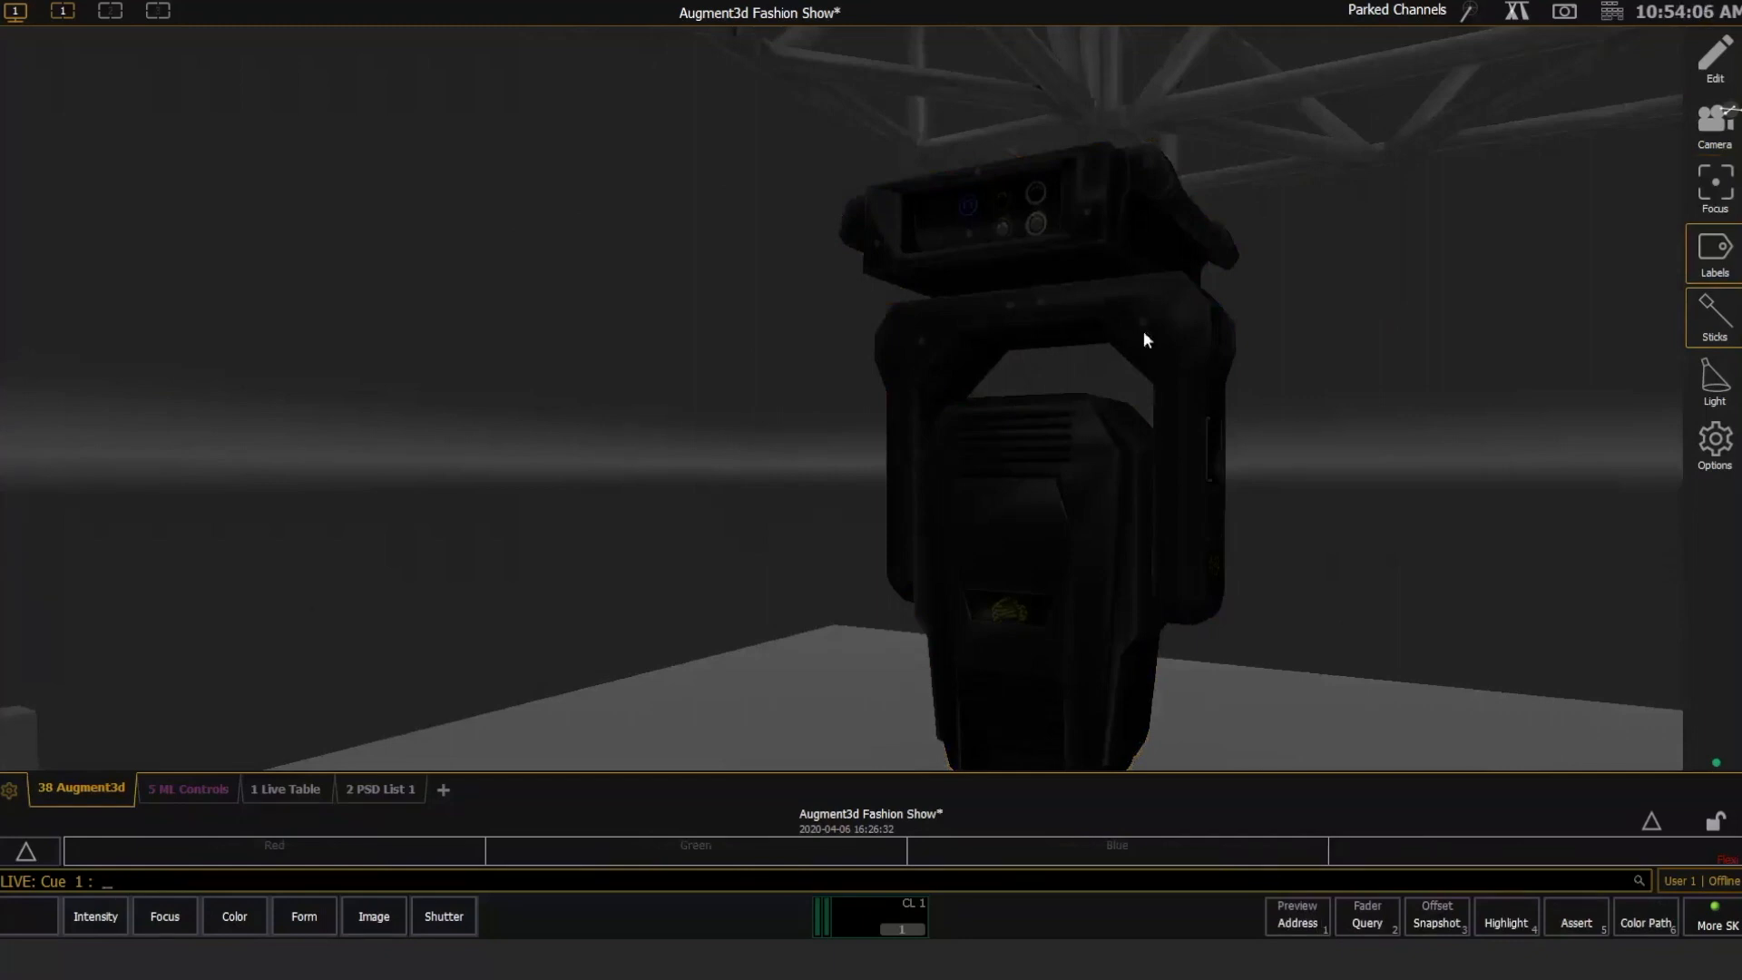
{"action": "left_click", "coordinate": [1559, 14]}
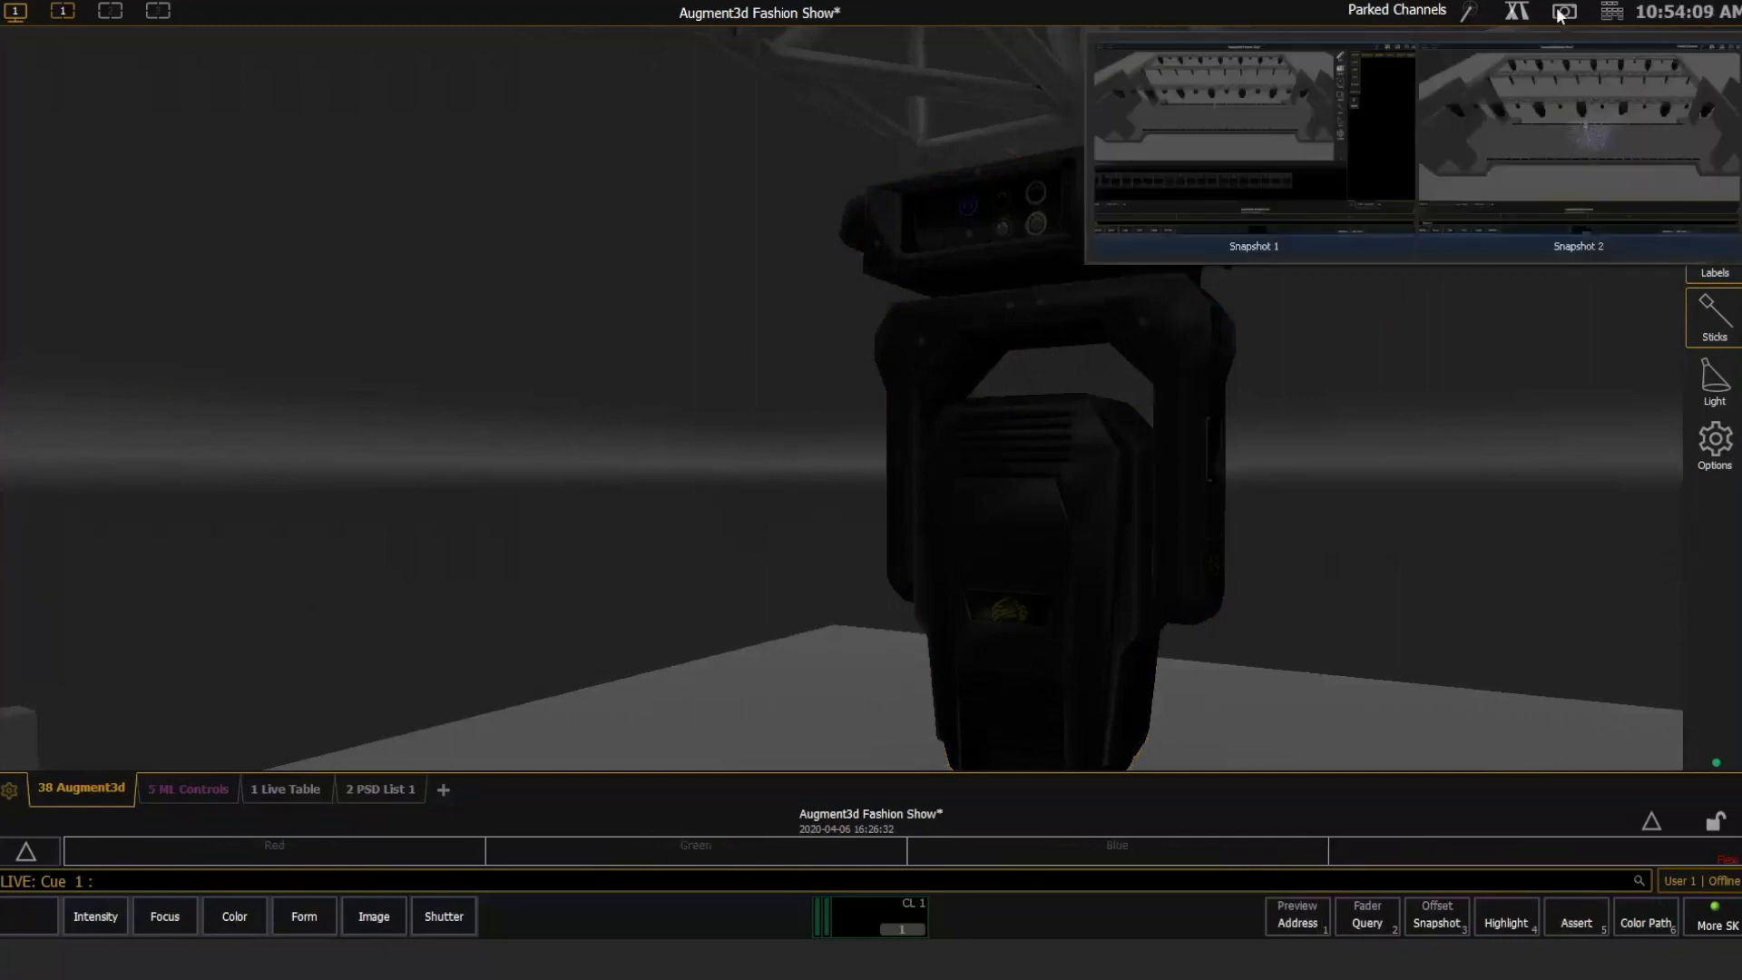
{"action": "left_click", "coordinate": [1263, 154]}
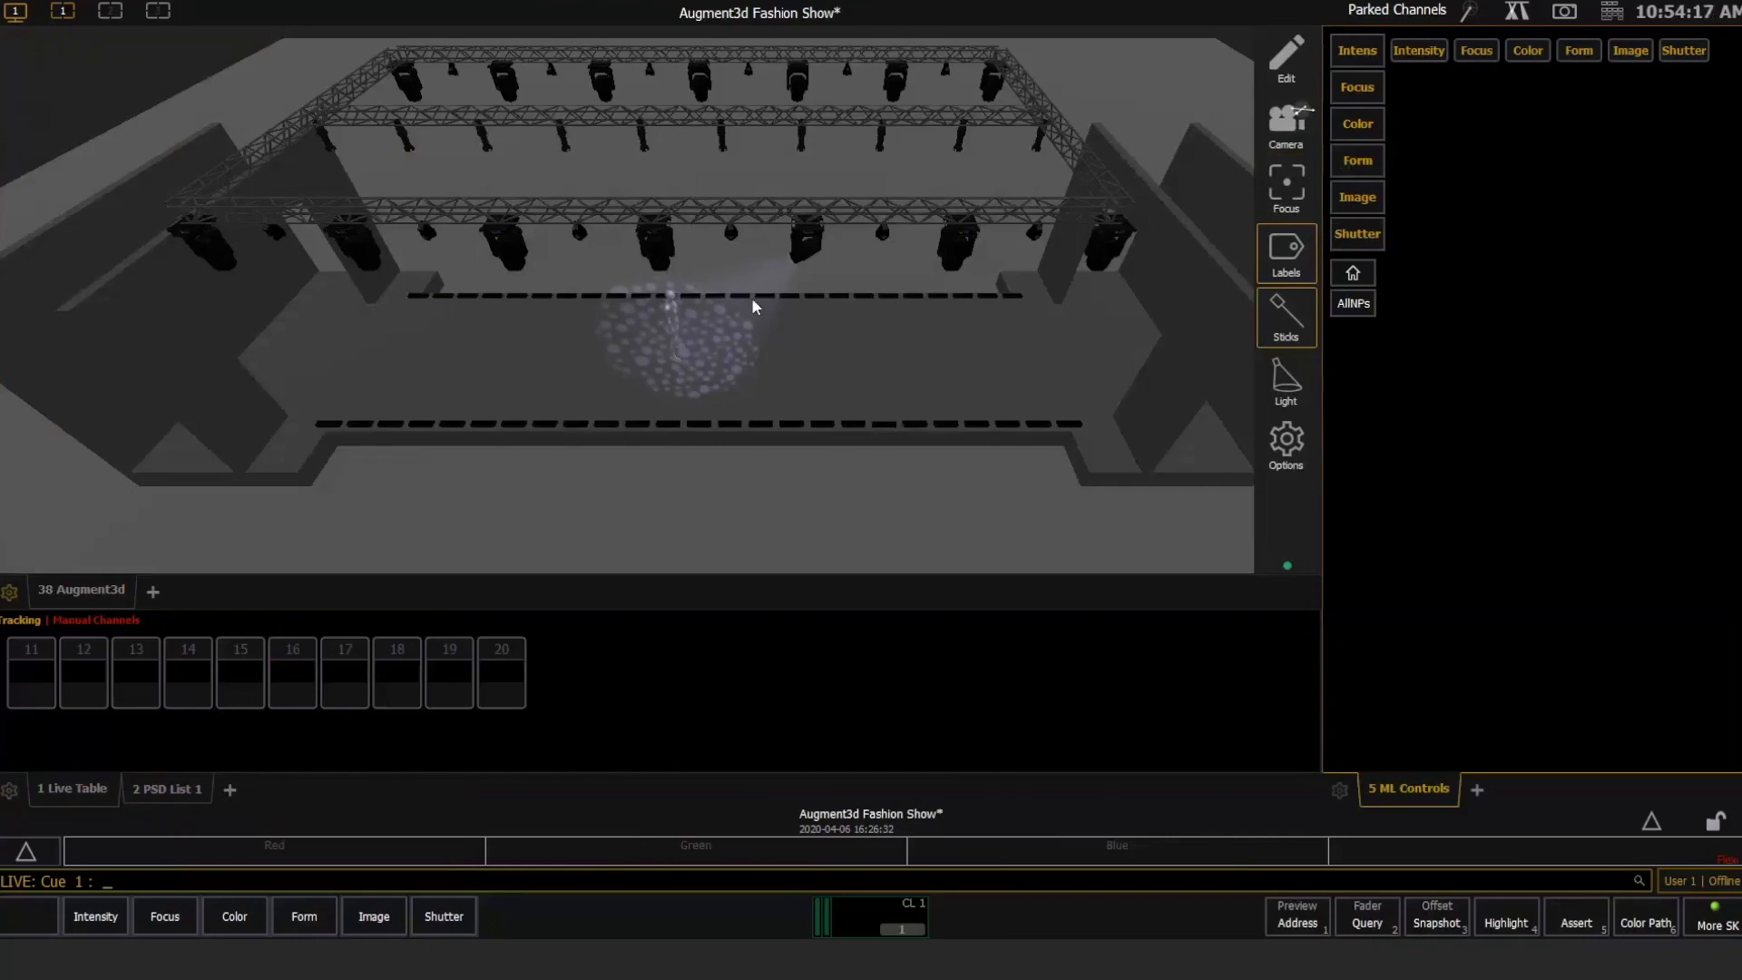
Select the lit channel 23 fixture on the front truss and adjust its pan to about 46.
{"action": "left_click", "coordinate": [808, 252]}
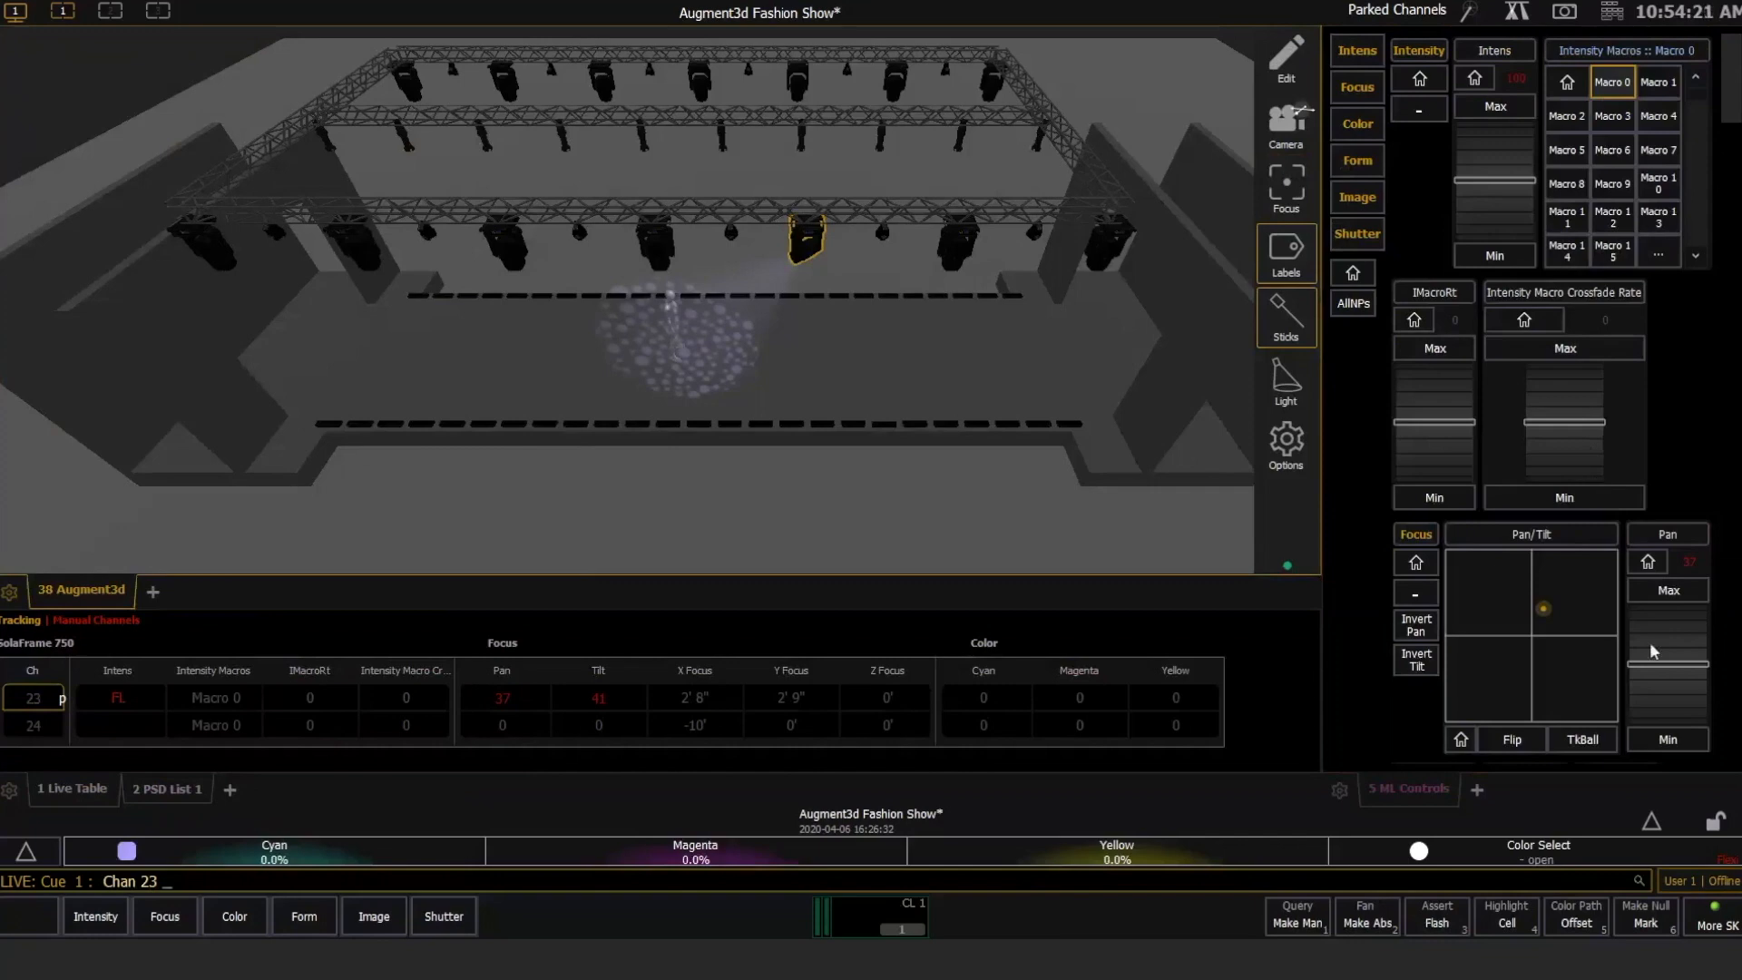
{"action": "left_click_drag", "start_coordinate": [1670, 630], "coordinate": [1671, 635]}
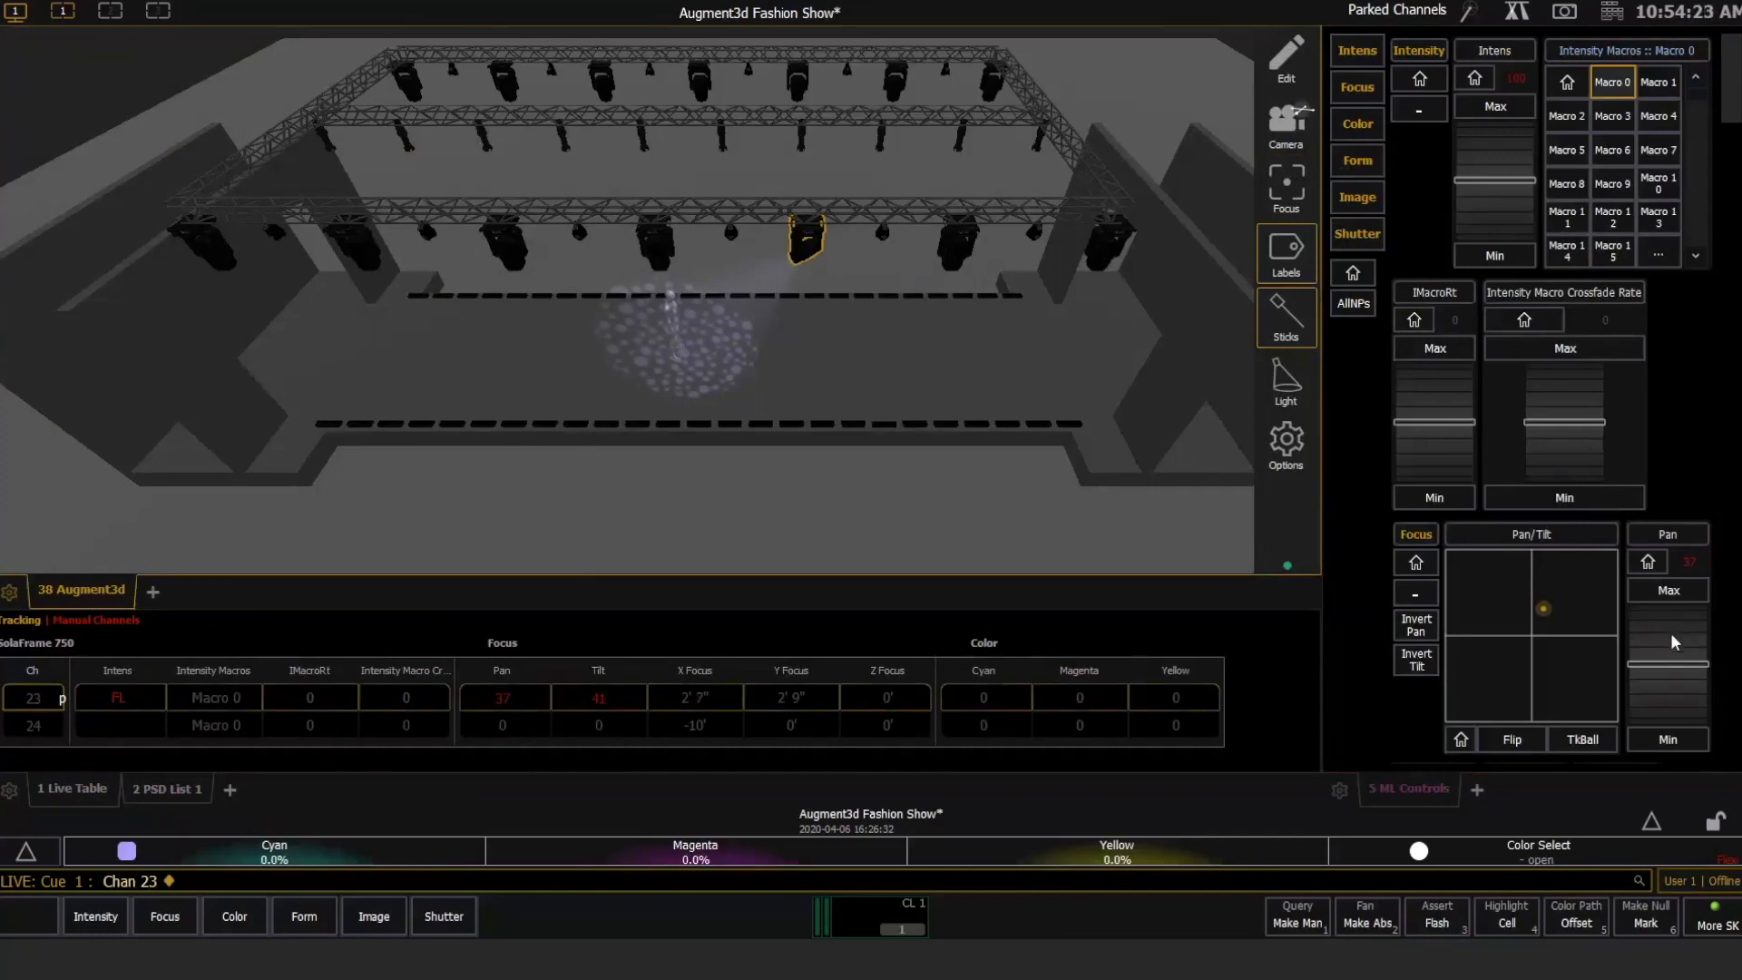
{"action": "scroll", "coordinate": [1670, 644], "scroll_direction": "up", "scroll_amount": 8}
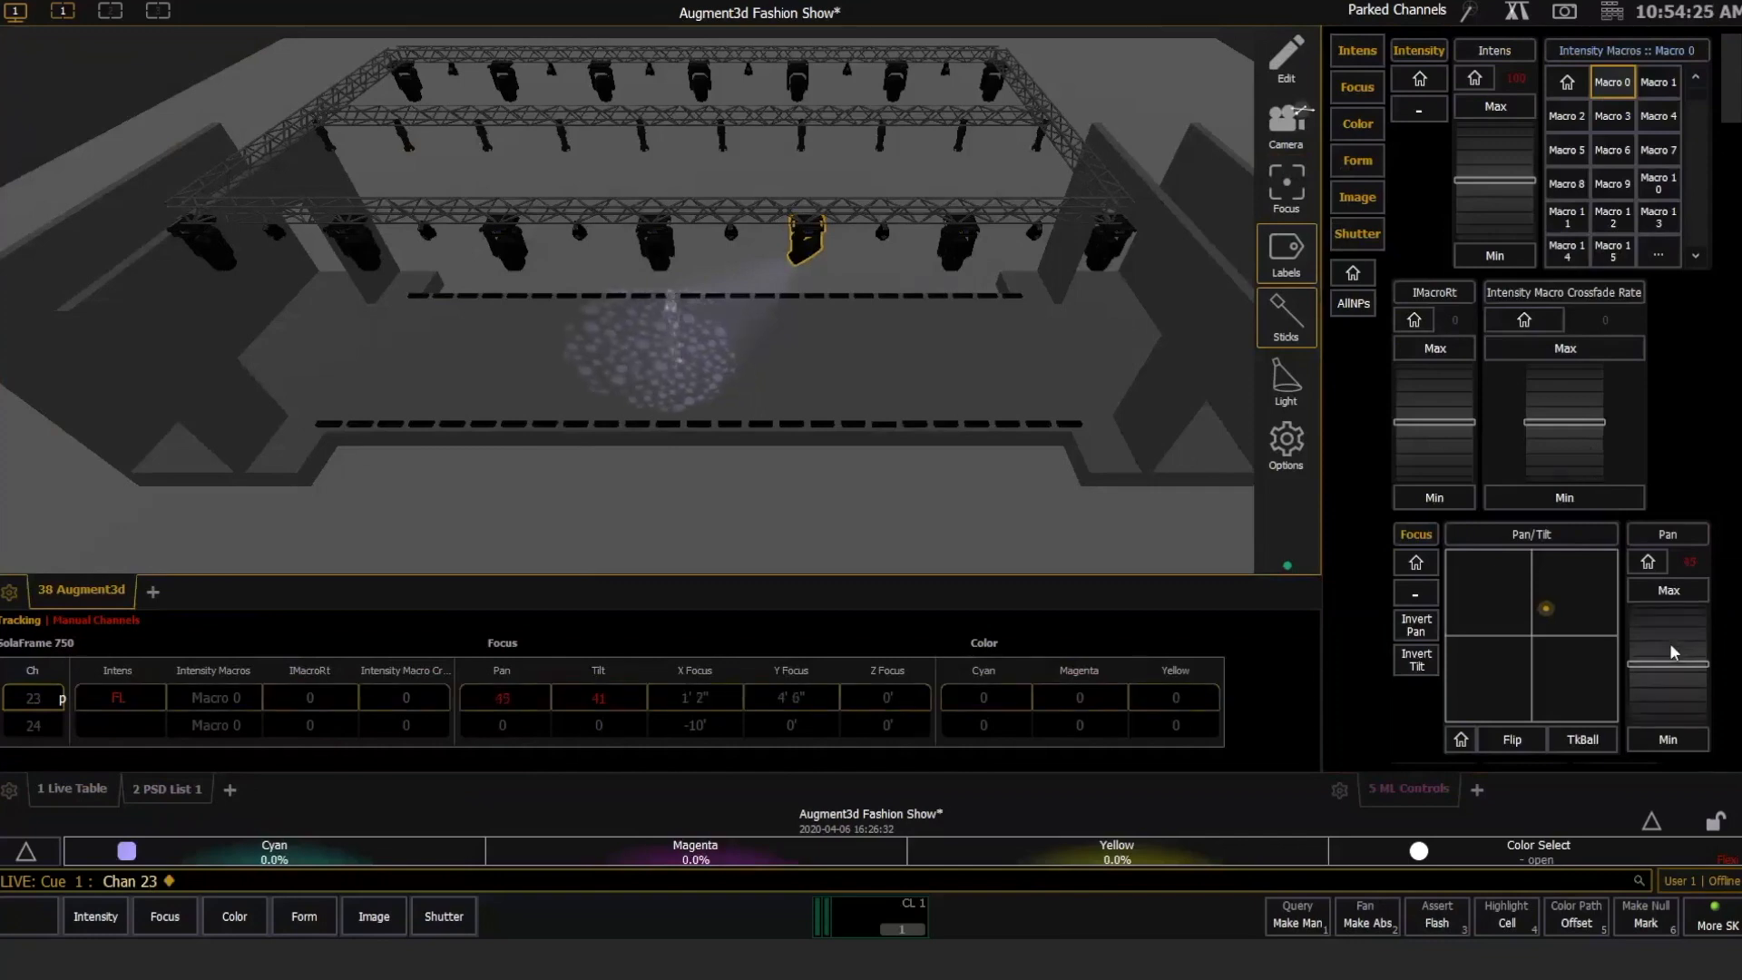
Turn on Fixture POV for channel 23 and set the fixture's pan to 70.
{"action": "left_click", "coordinate": [1285, 134]}
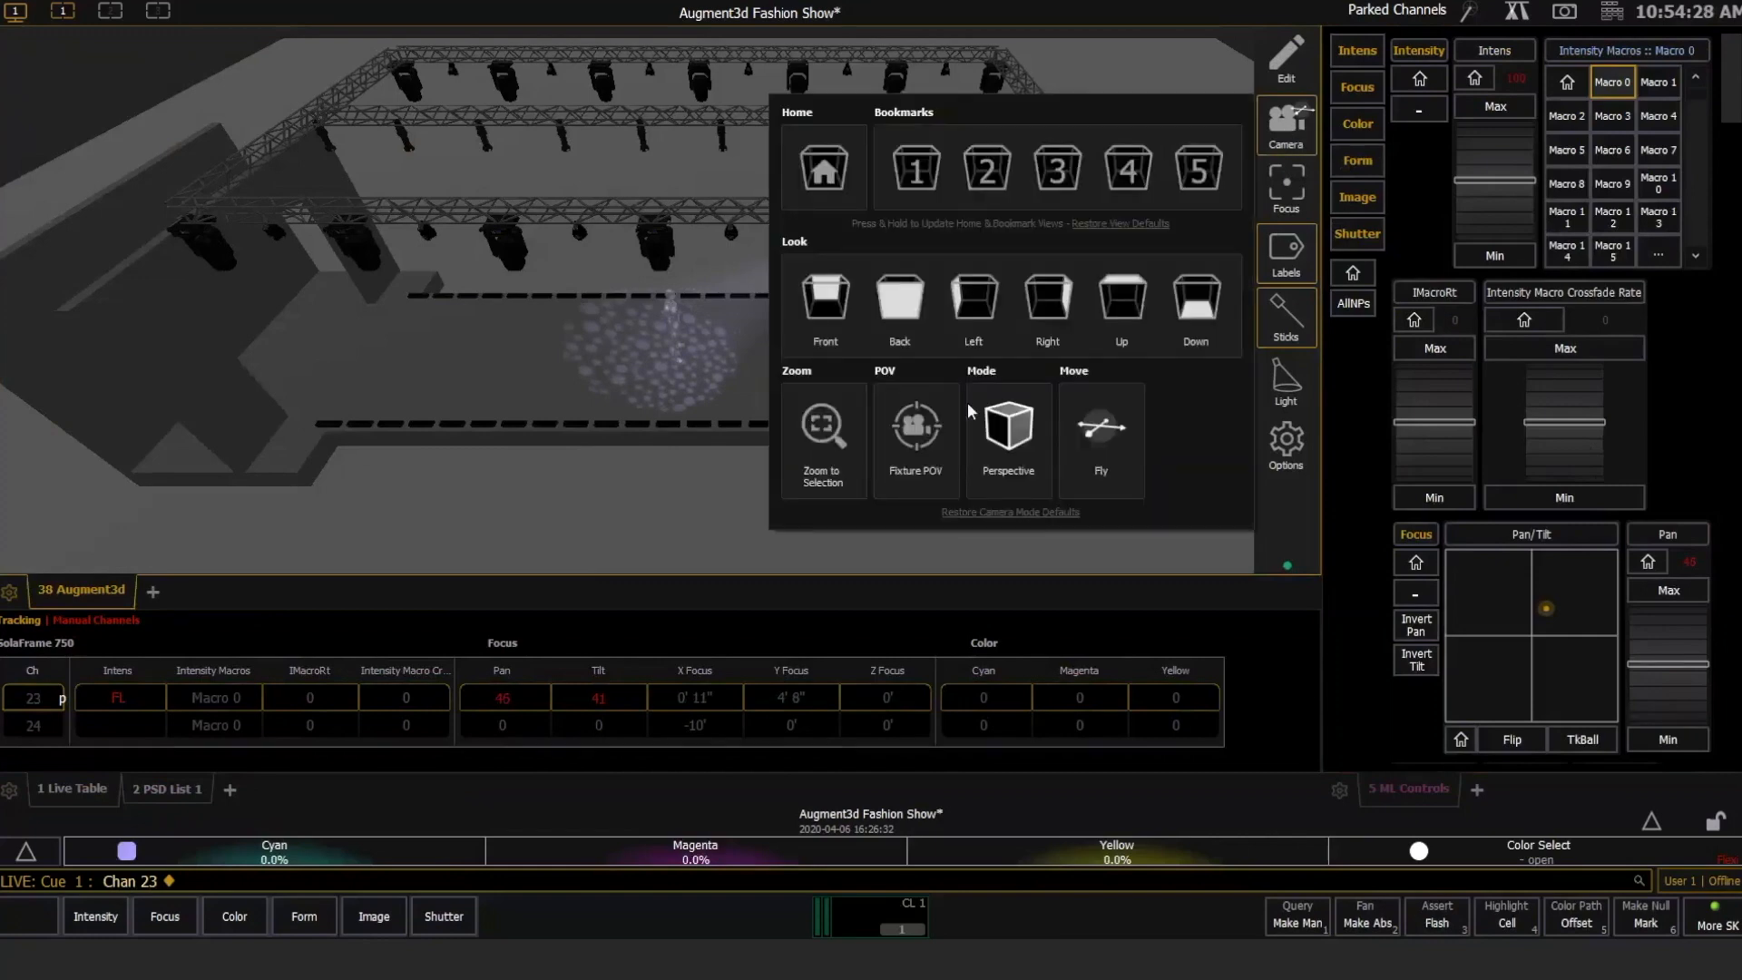
{"action": "left_click", "coordinate": [929, 439]}
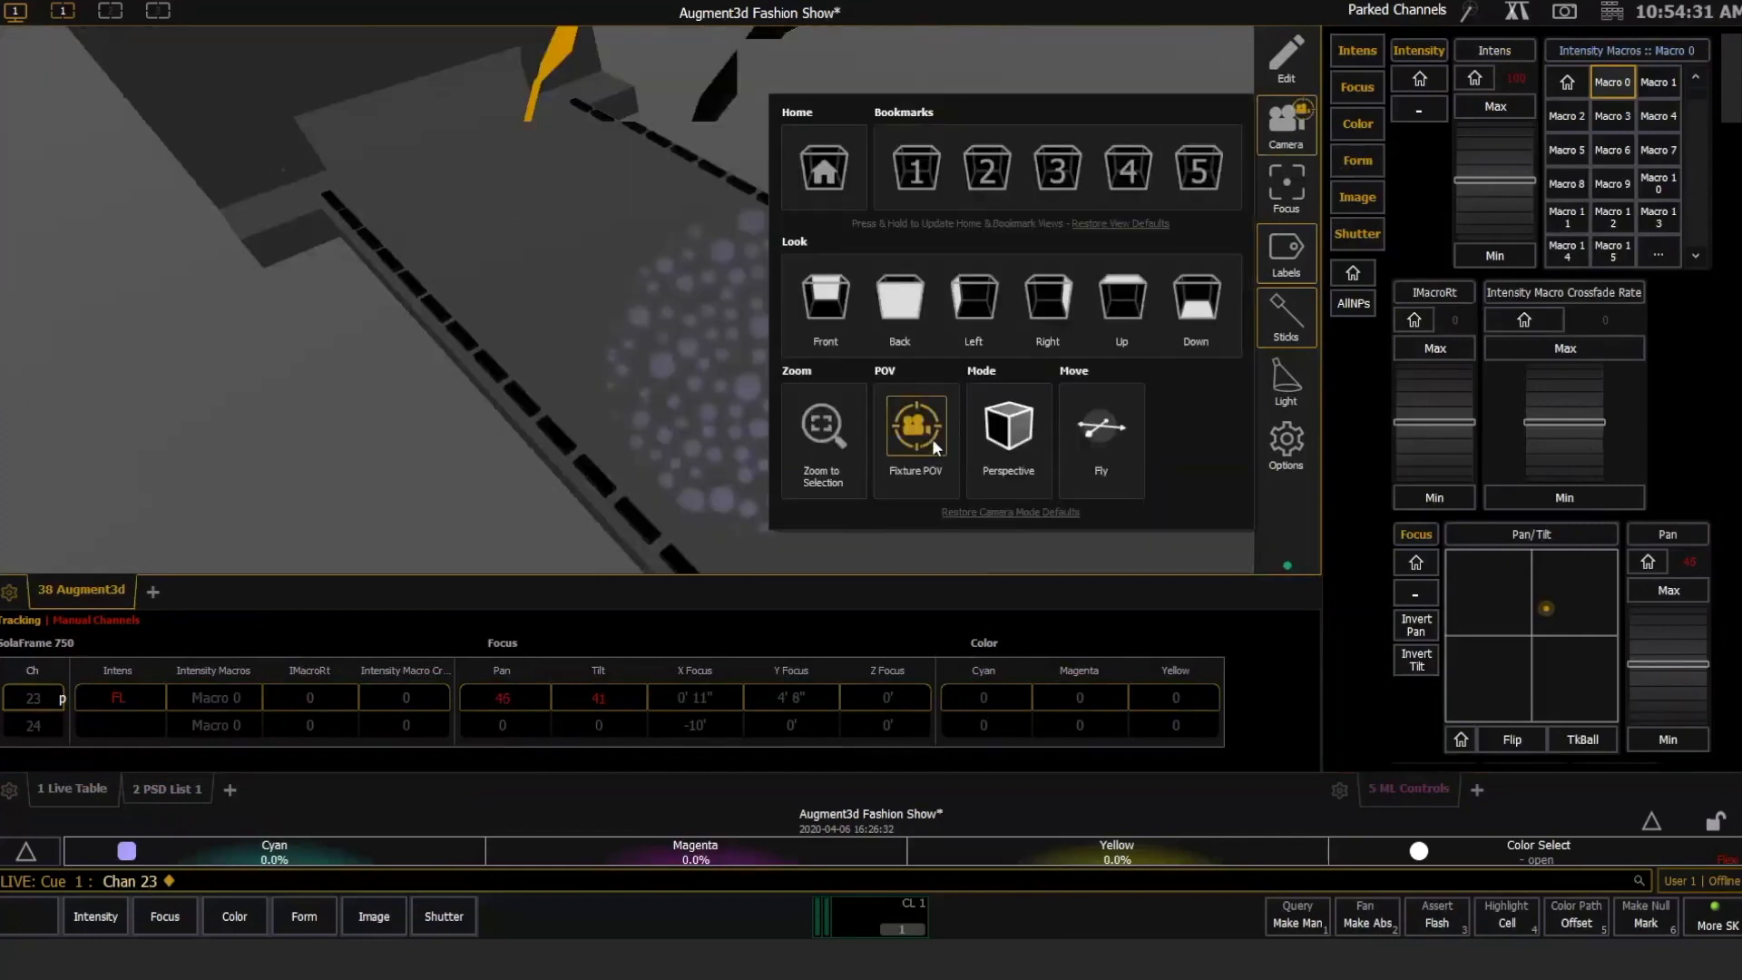
{"action": "left_click", "coordinate": [639, 307]}
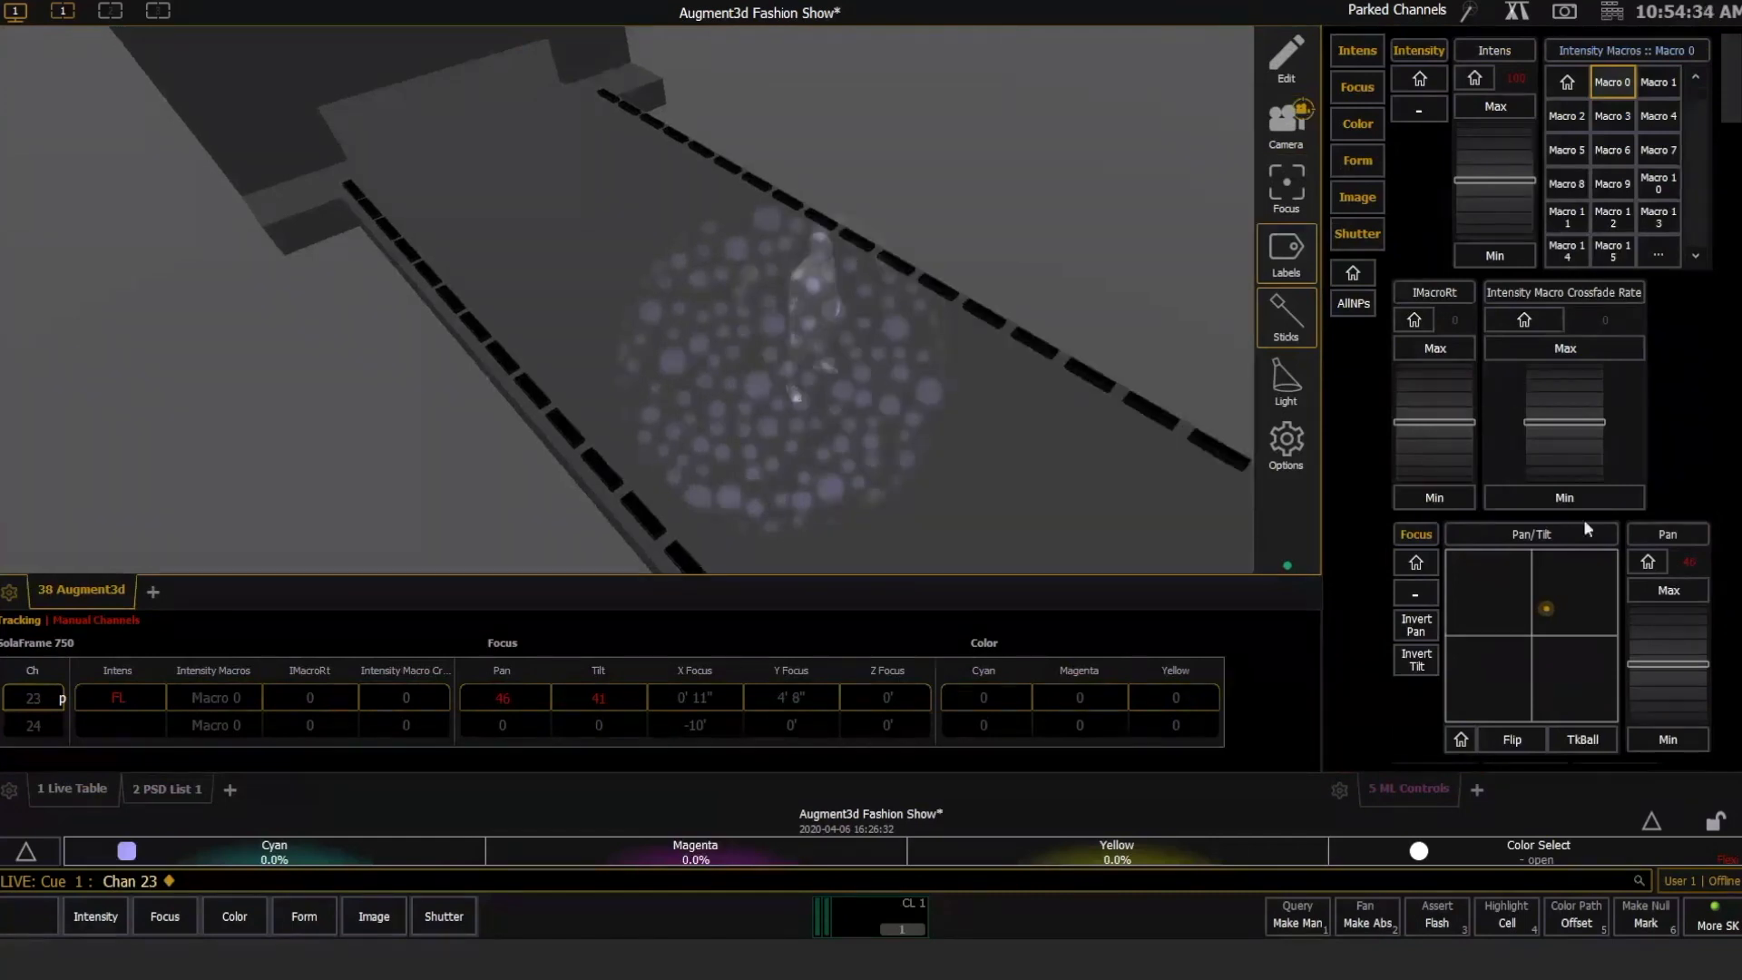
{"action": "scroll", "coordinate": [1673, 641], "scroll_direction": "up", "scroll_amount": 12}
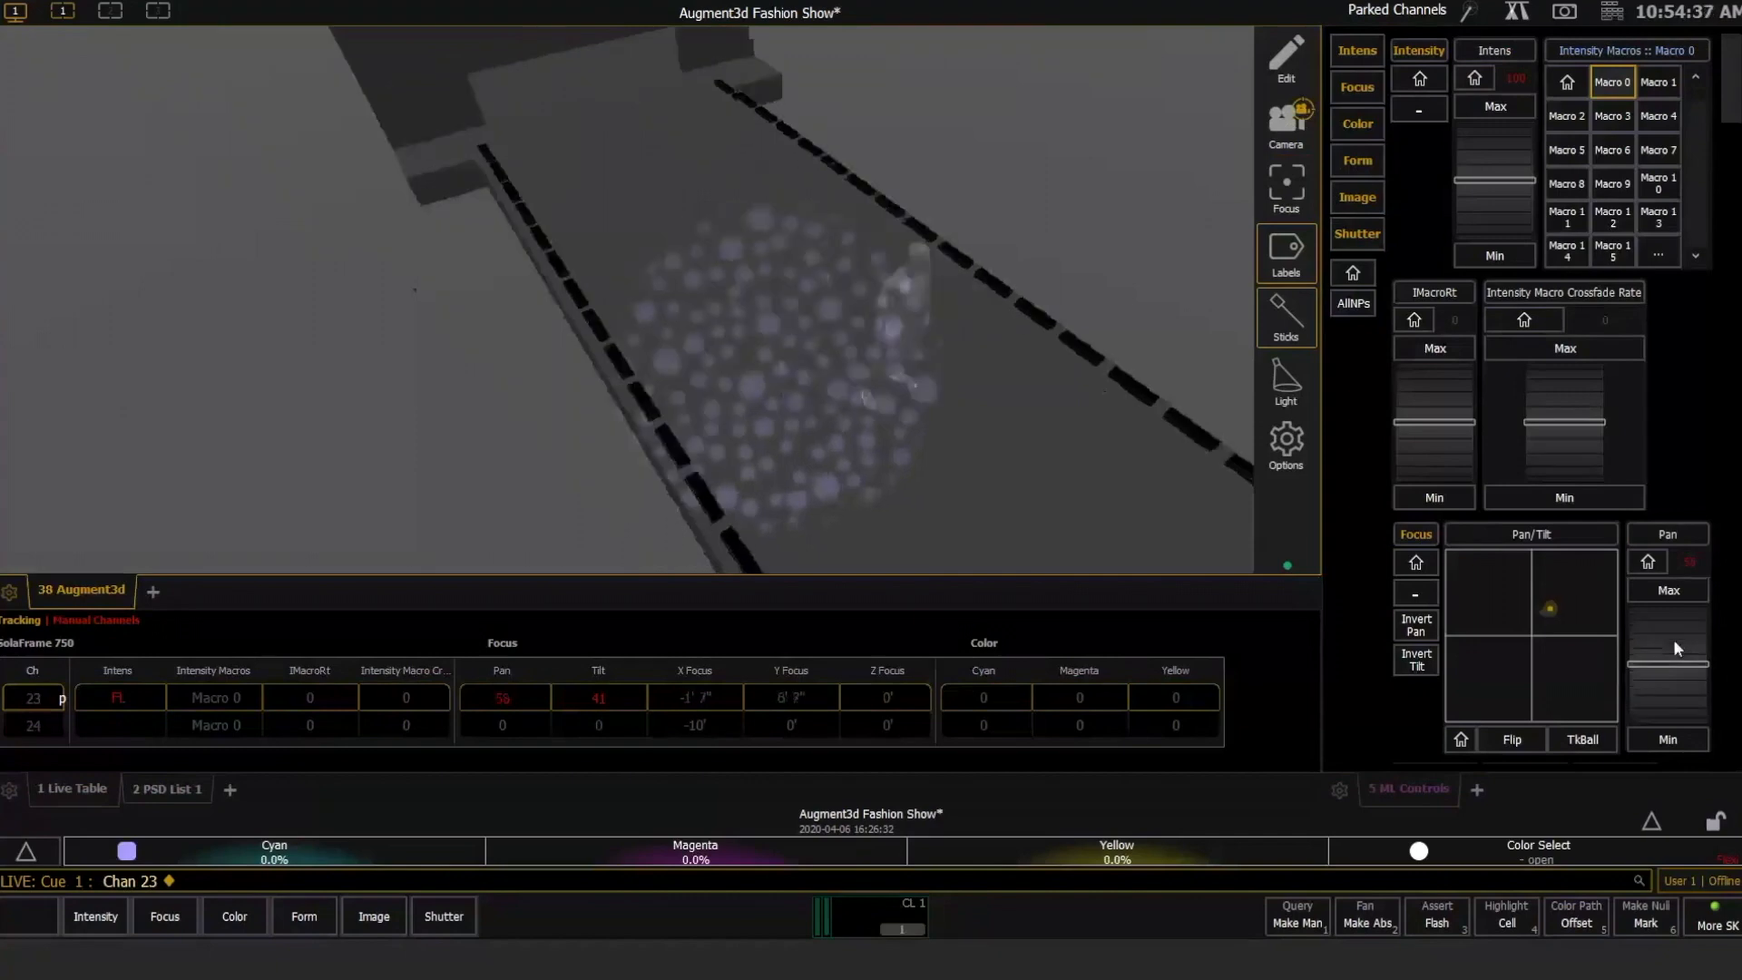
{"action": "scroll", "coordinate": [1673, 638], "scroll_direction": "up", "scroll_amount": 12}
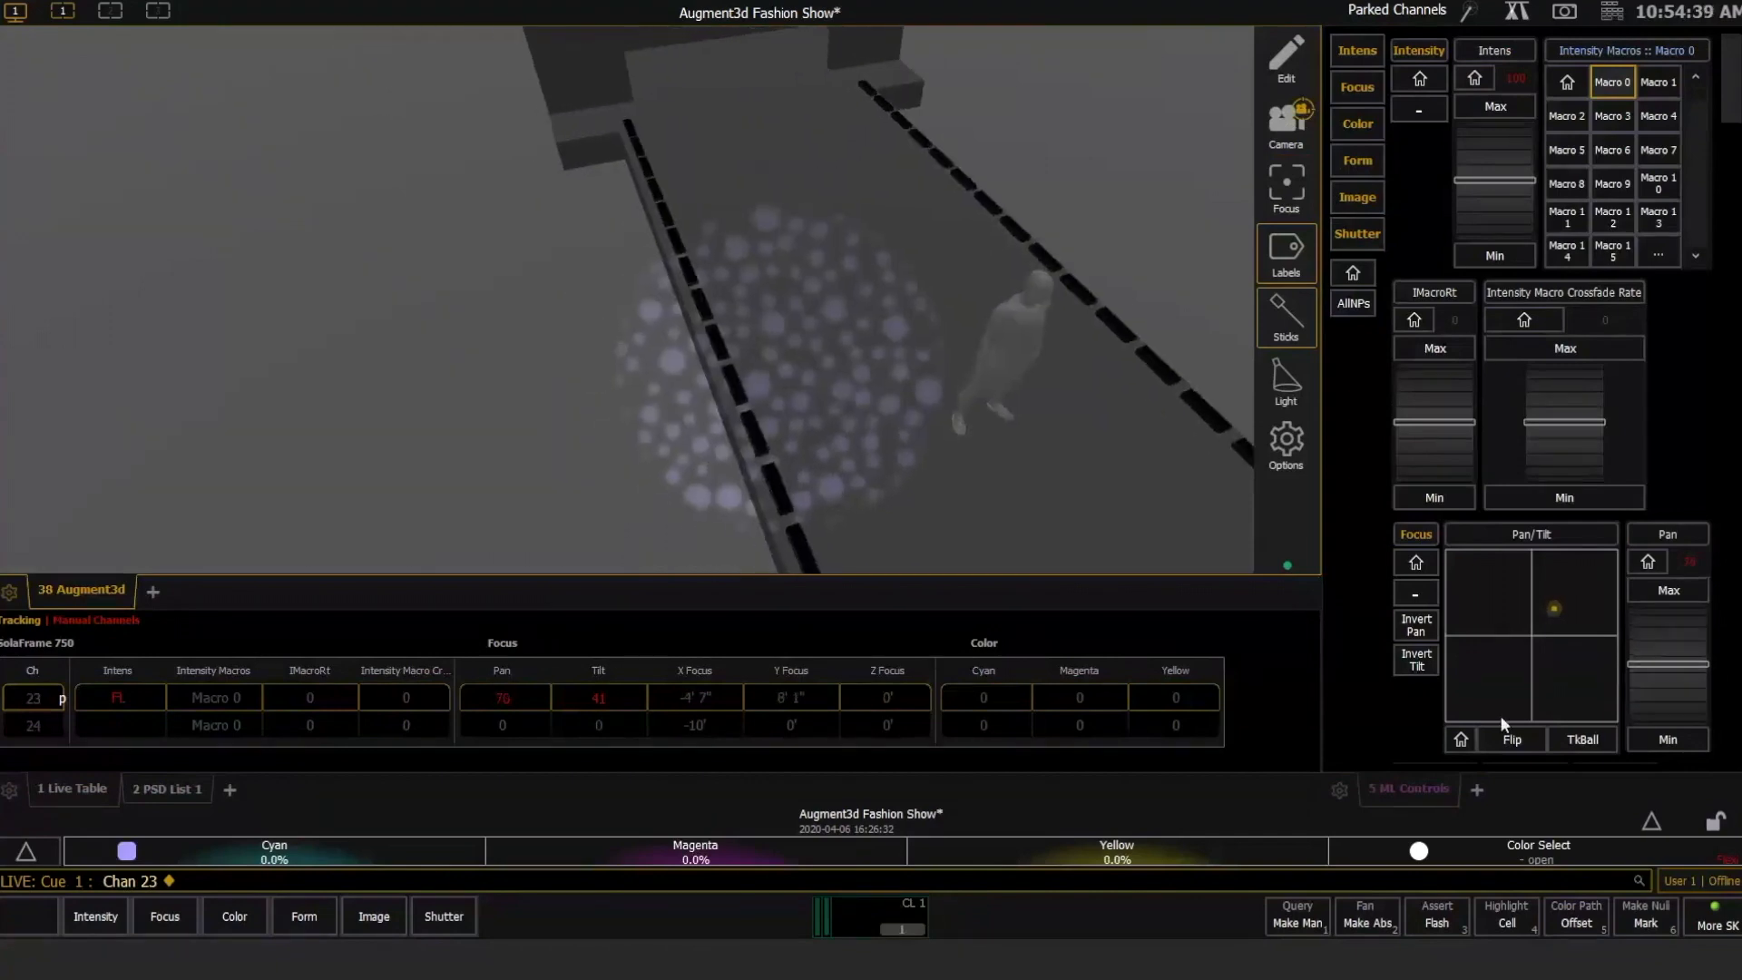
Raise channel 23's tilt to 64 and adjust its pan to 74 while looking from the fixture.
{"action": "left_click", "coordinate": [1353, 160]}
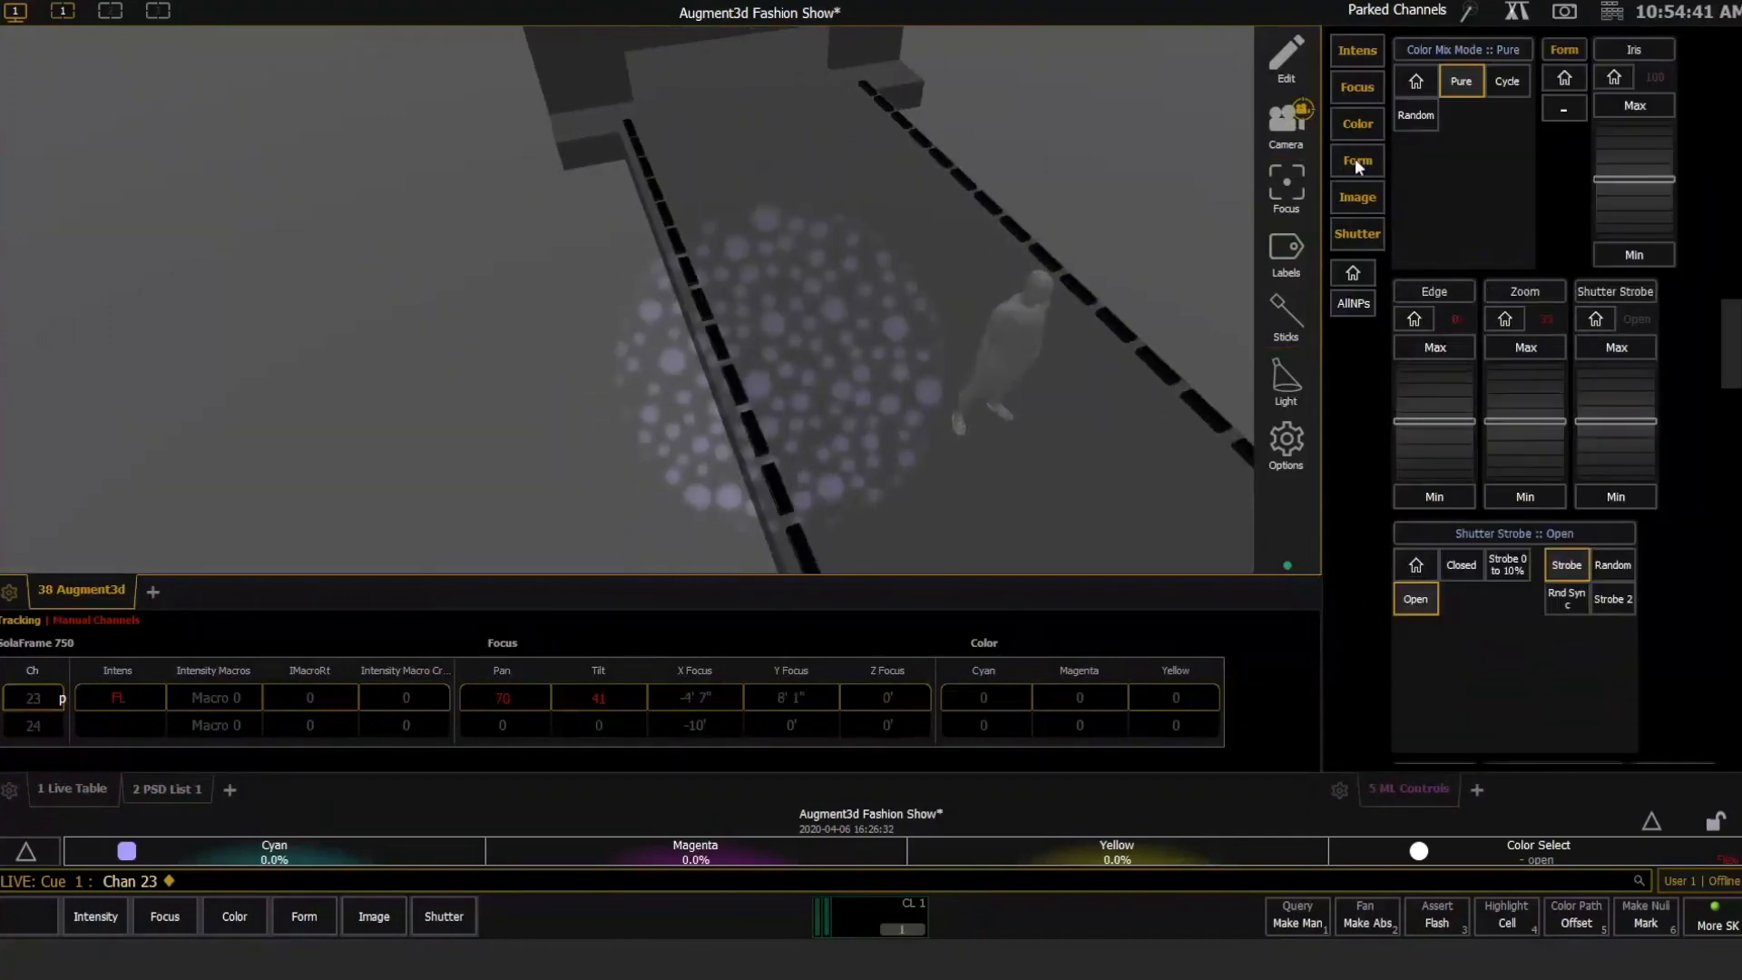
{"action": "left_click", "coordinate": [1351, 98]}
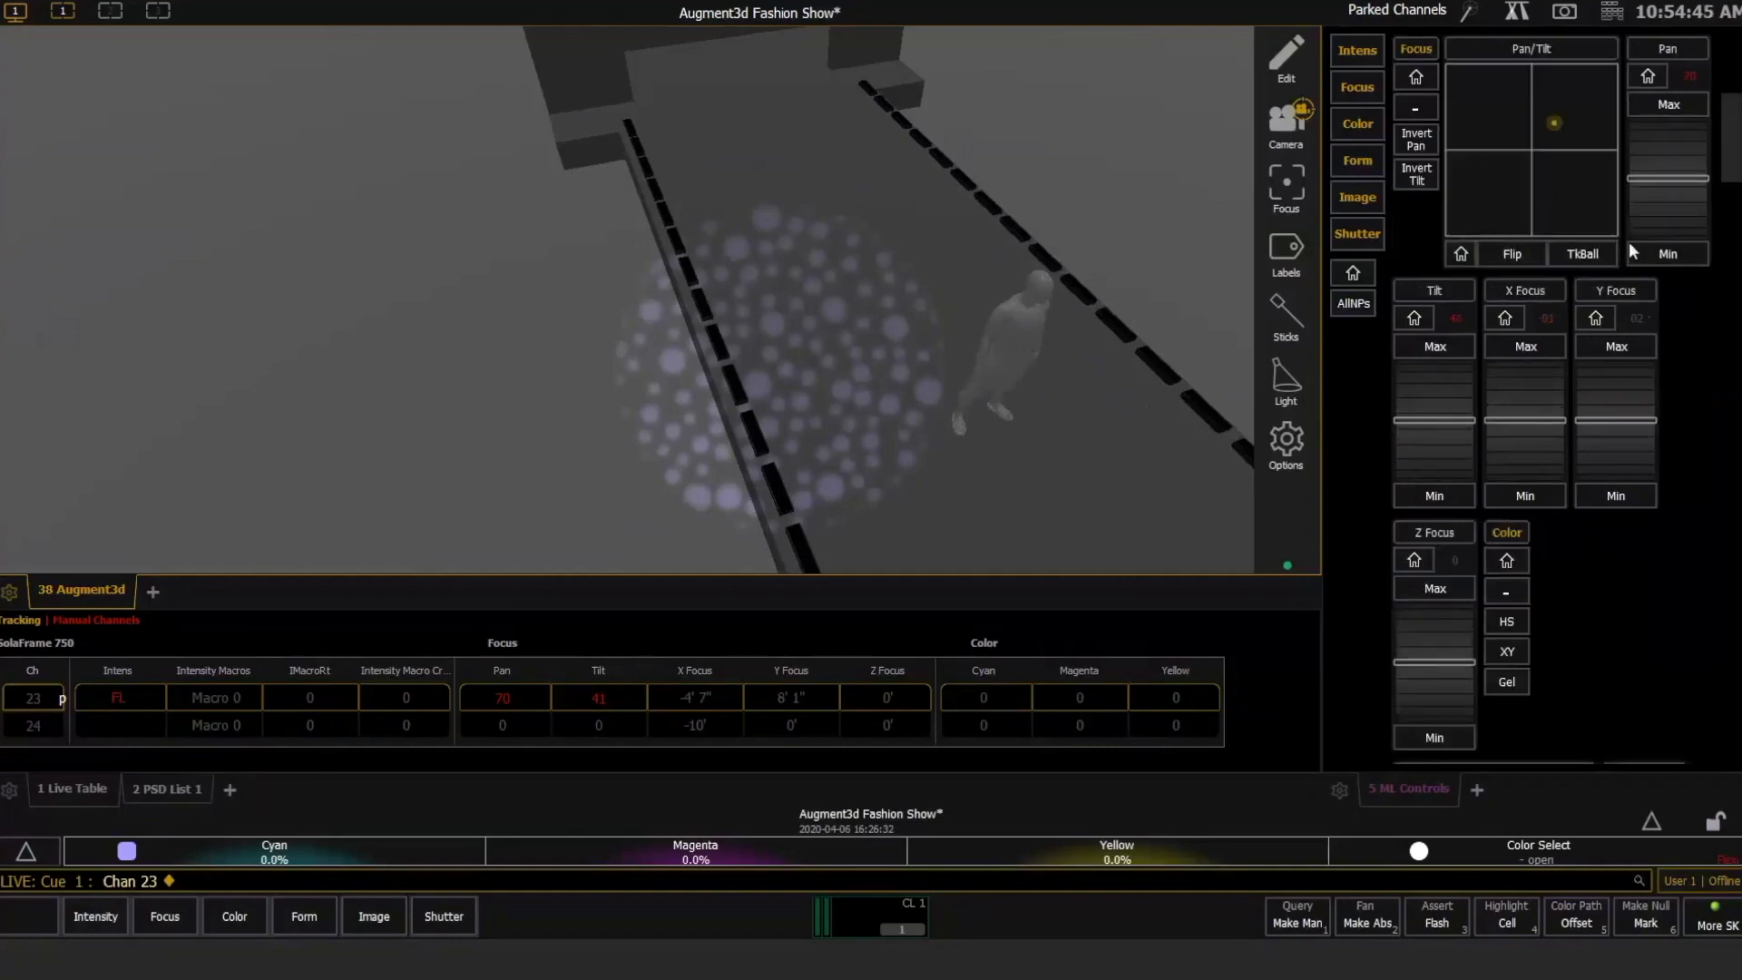
{"action": "scroll", "coordinate": [1436, 397], "scroll_direction": "up", "scroll_amount": 12}
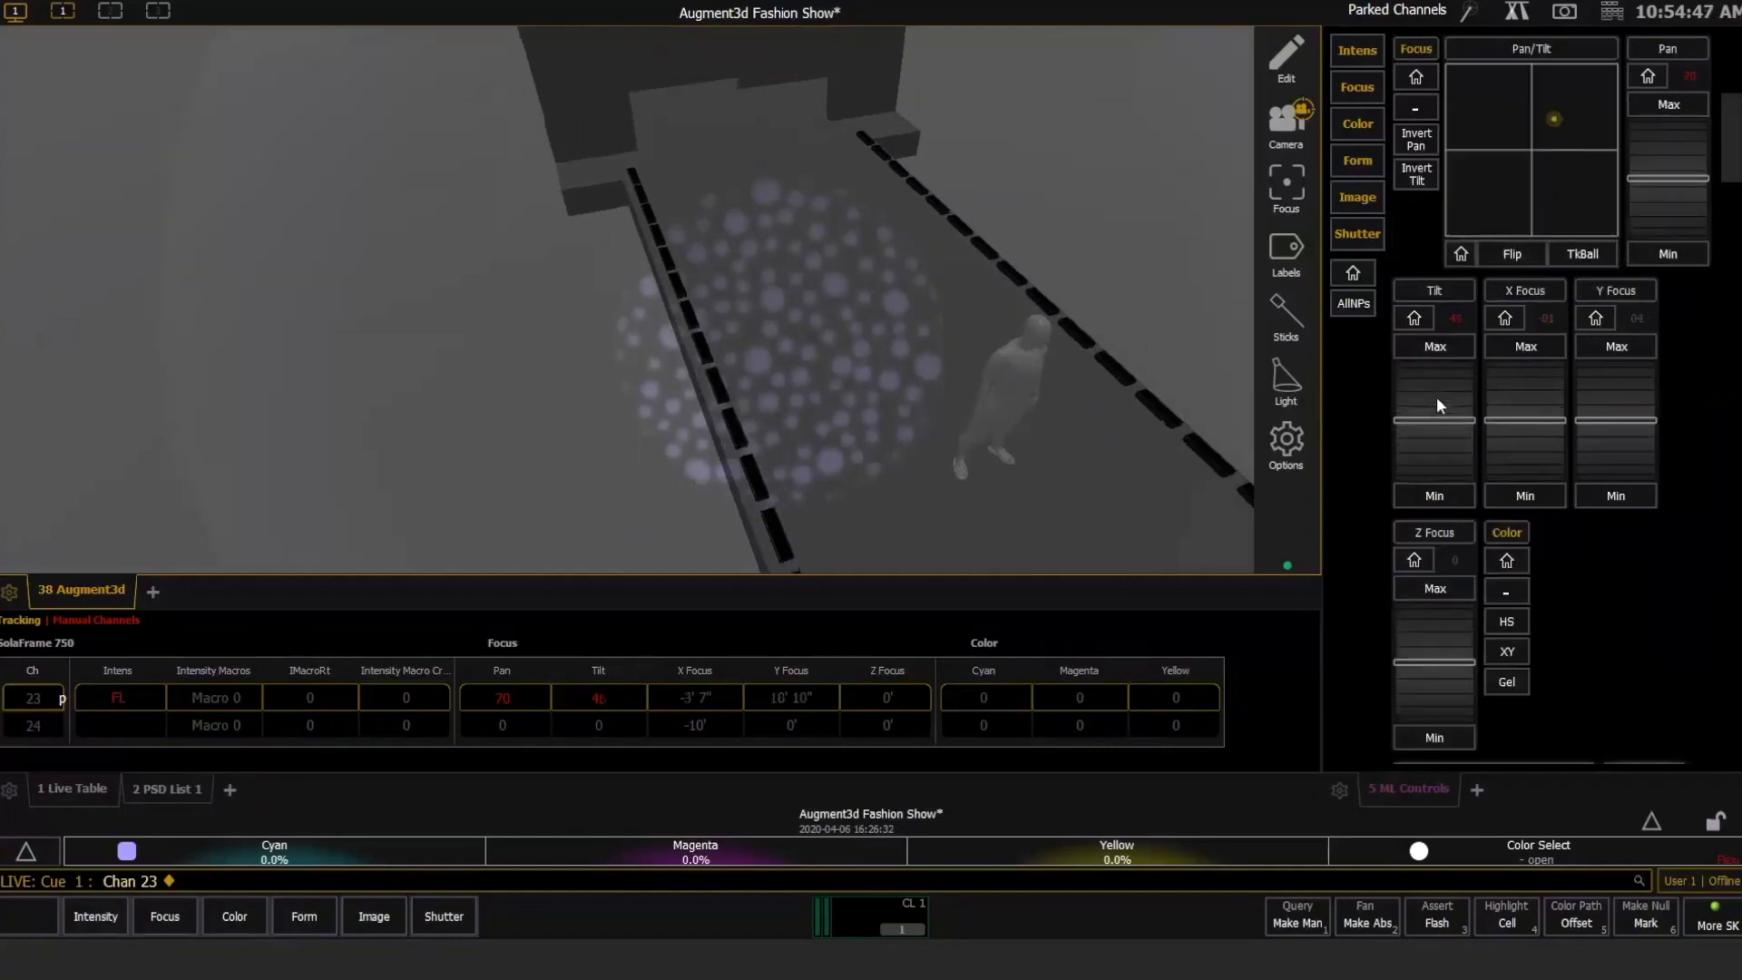
{"action": "scroll", "coordinate": [1436, 399], "scroll_direction": "up", "scroll_amount": 4}
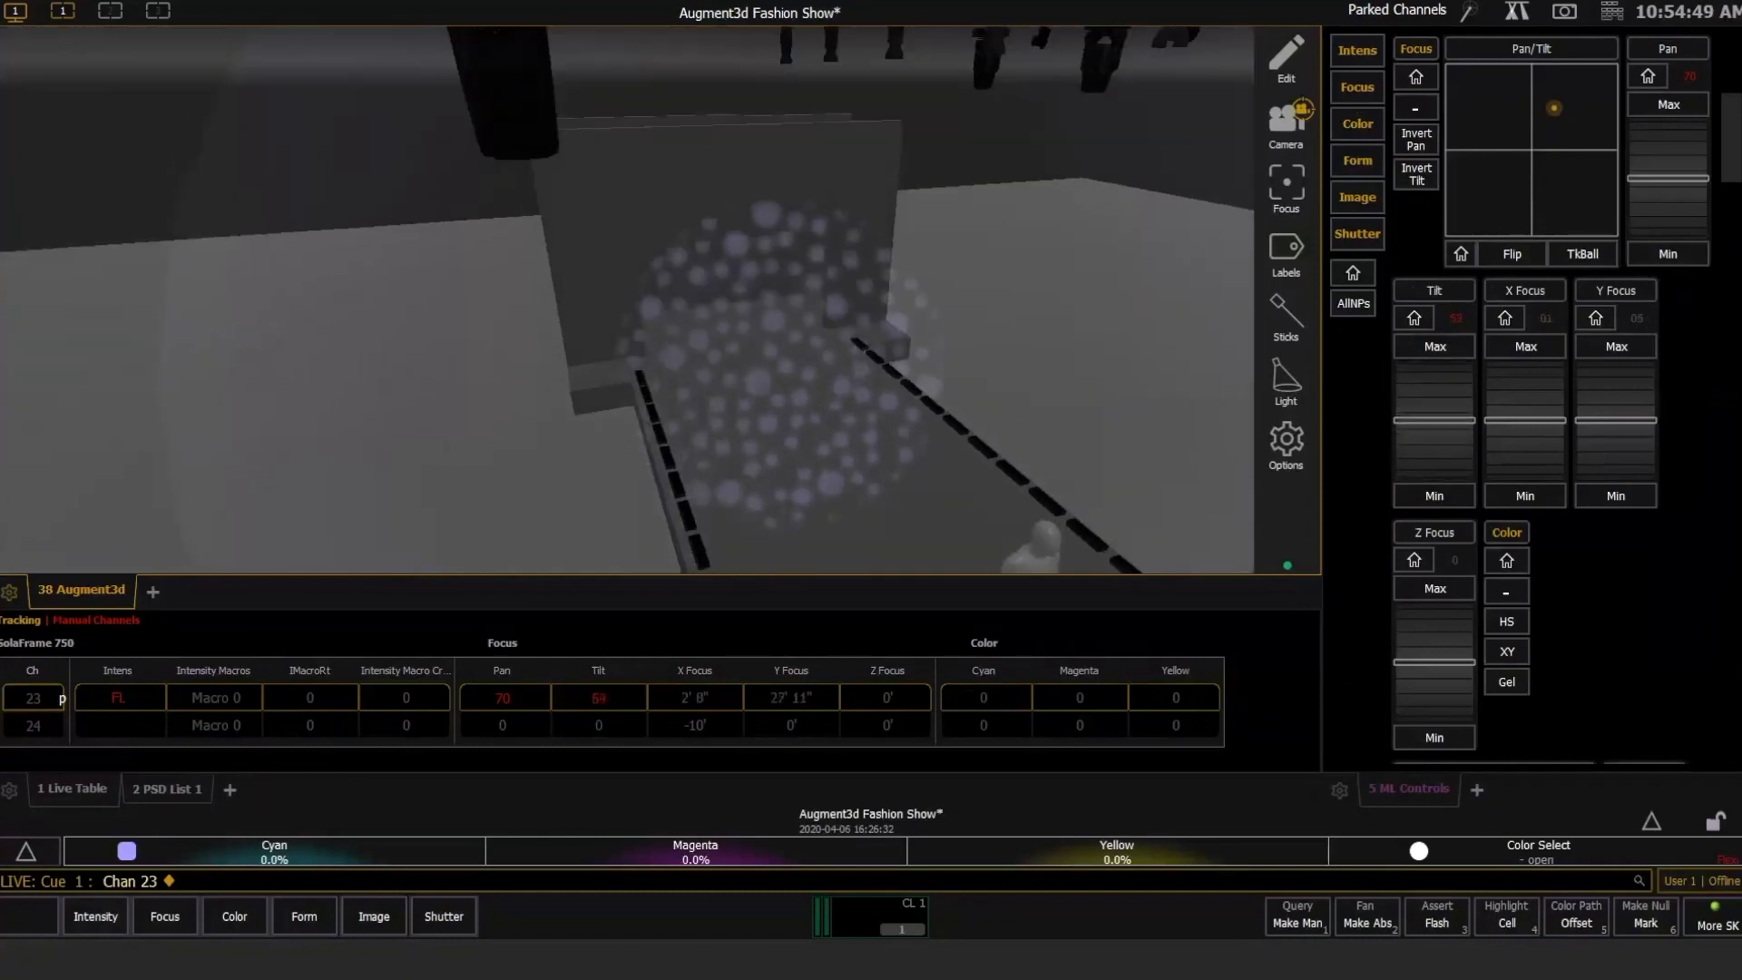
{"action": "scroll", "coordinate": [1666, 162], "scroll_direction": "up", "scroll_amount": 12}
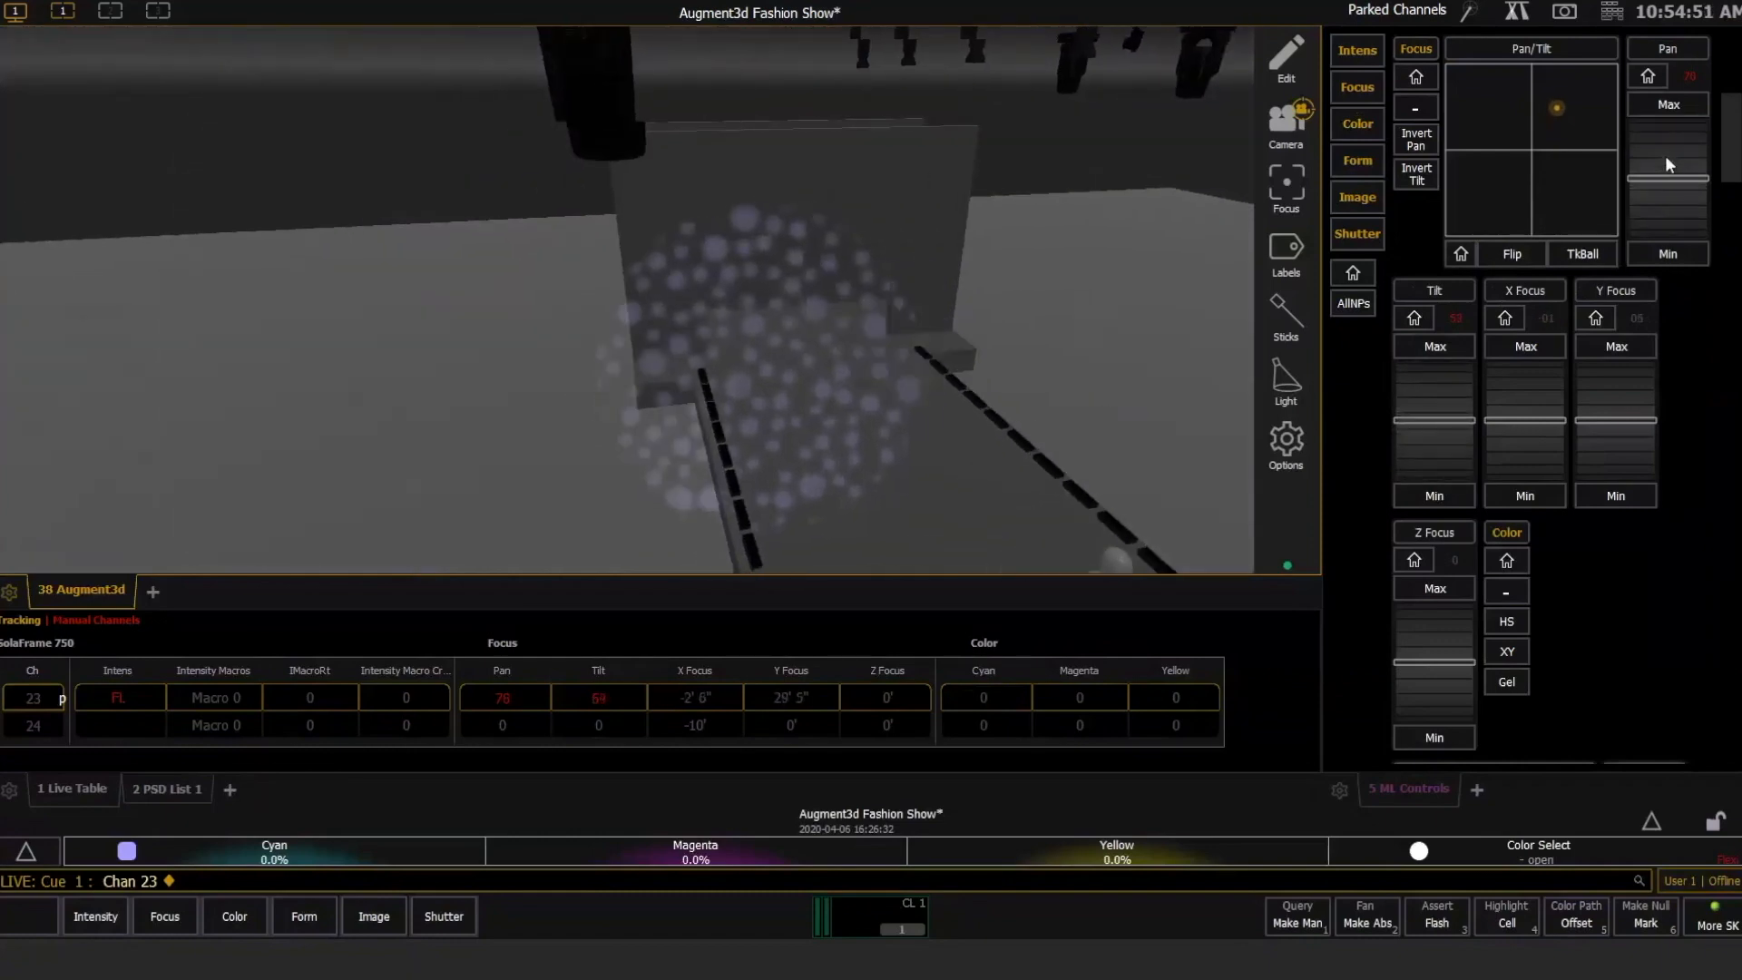
{"action": "scroll", "coordinate": [1652, 195], "scroll_direction": "down", "scroll_amount": 10}
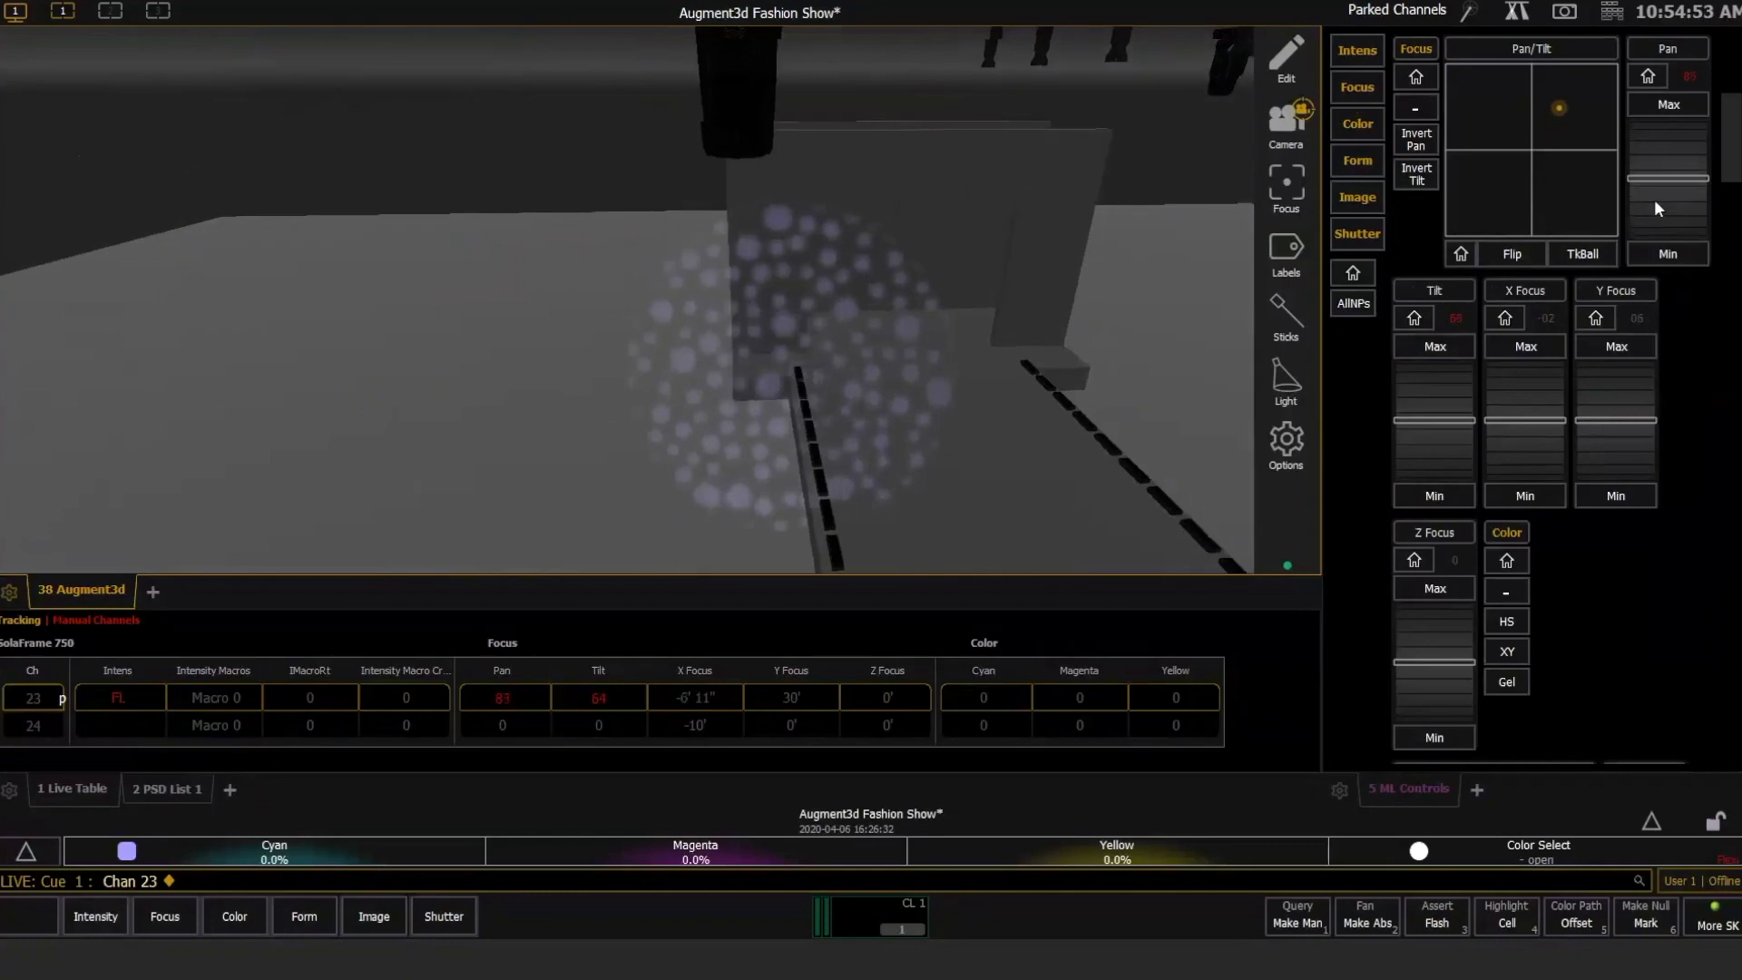
Turn off Fixture POV to return to the overview of the rig and runway.
{"action": "left_click", "coordinate": [1284, 126]}
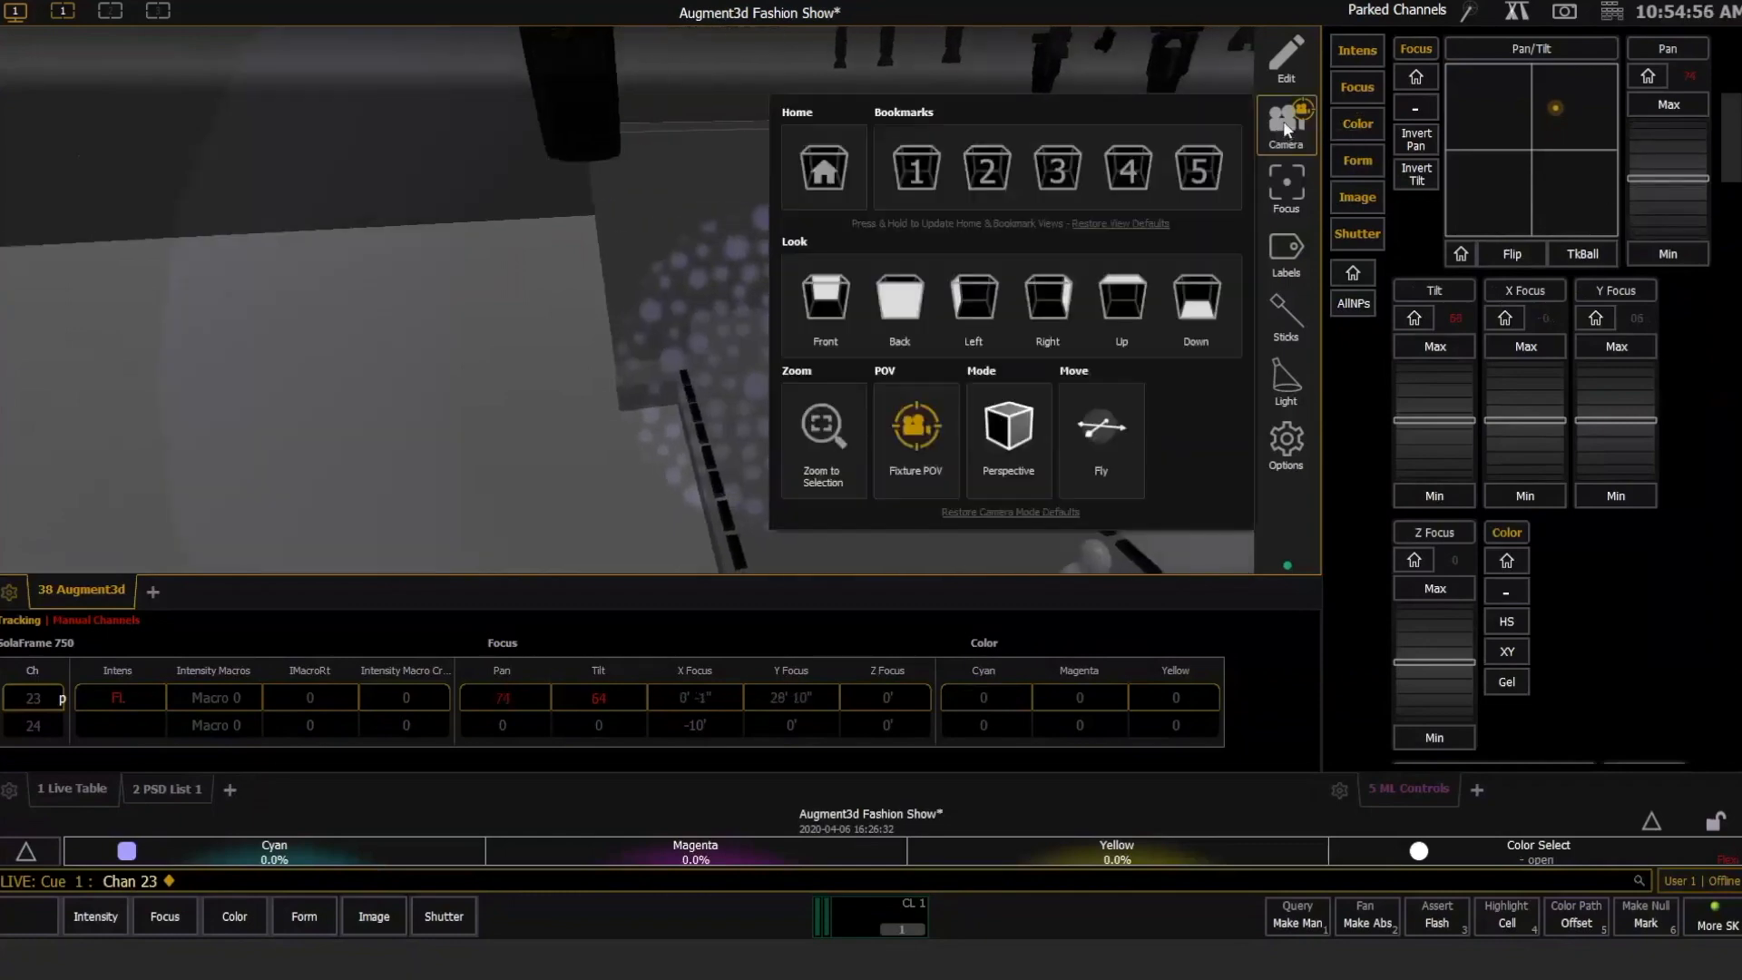
{"action": "left_click", "coordinate": [915, 434]}
{"action": "left_click", "coordinate": [593, 478]}
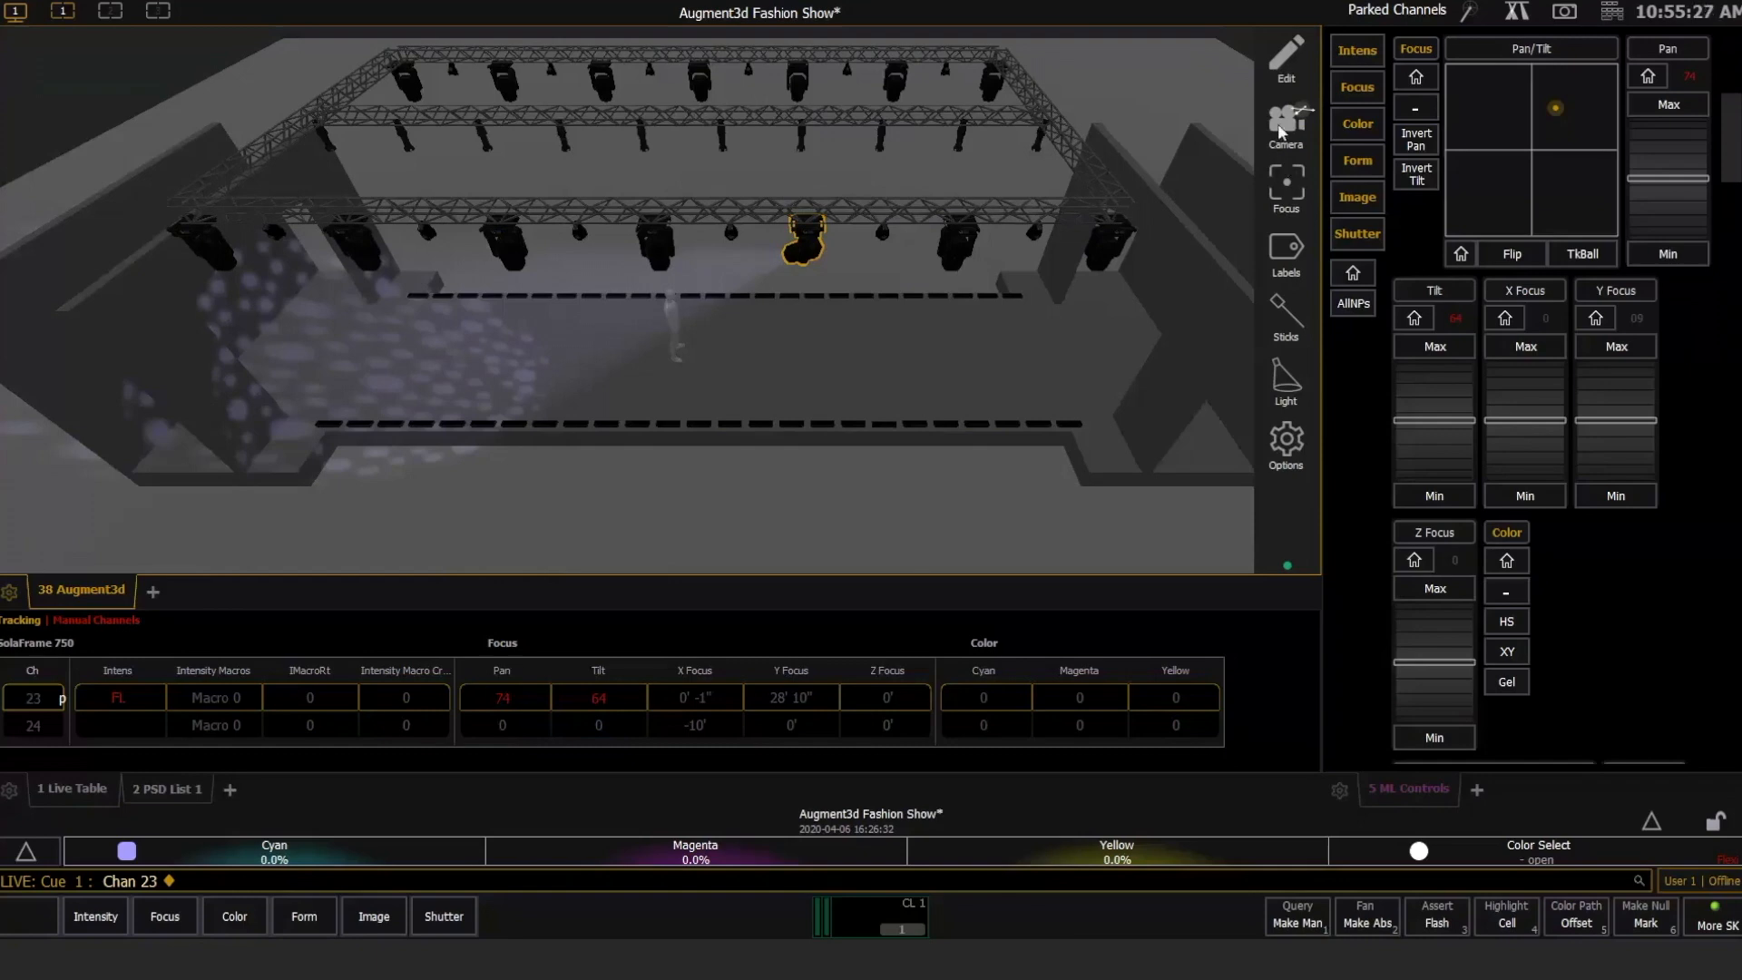
Deselect channel 23, release all manual values with Sneak and recall Snapshot 2.
{"action": "key", "text": "BackSpace"}
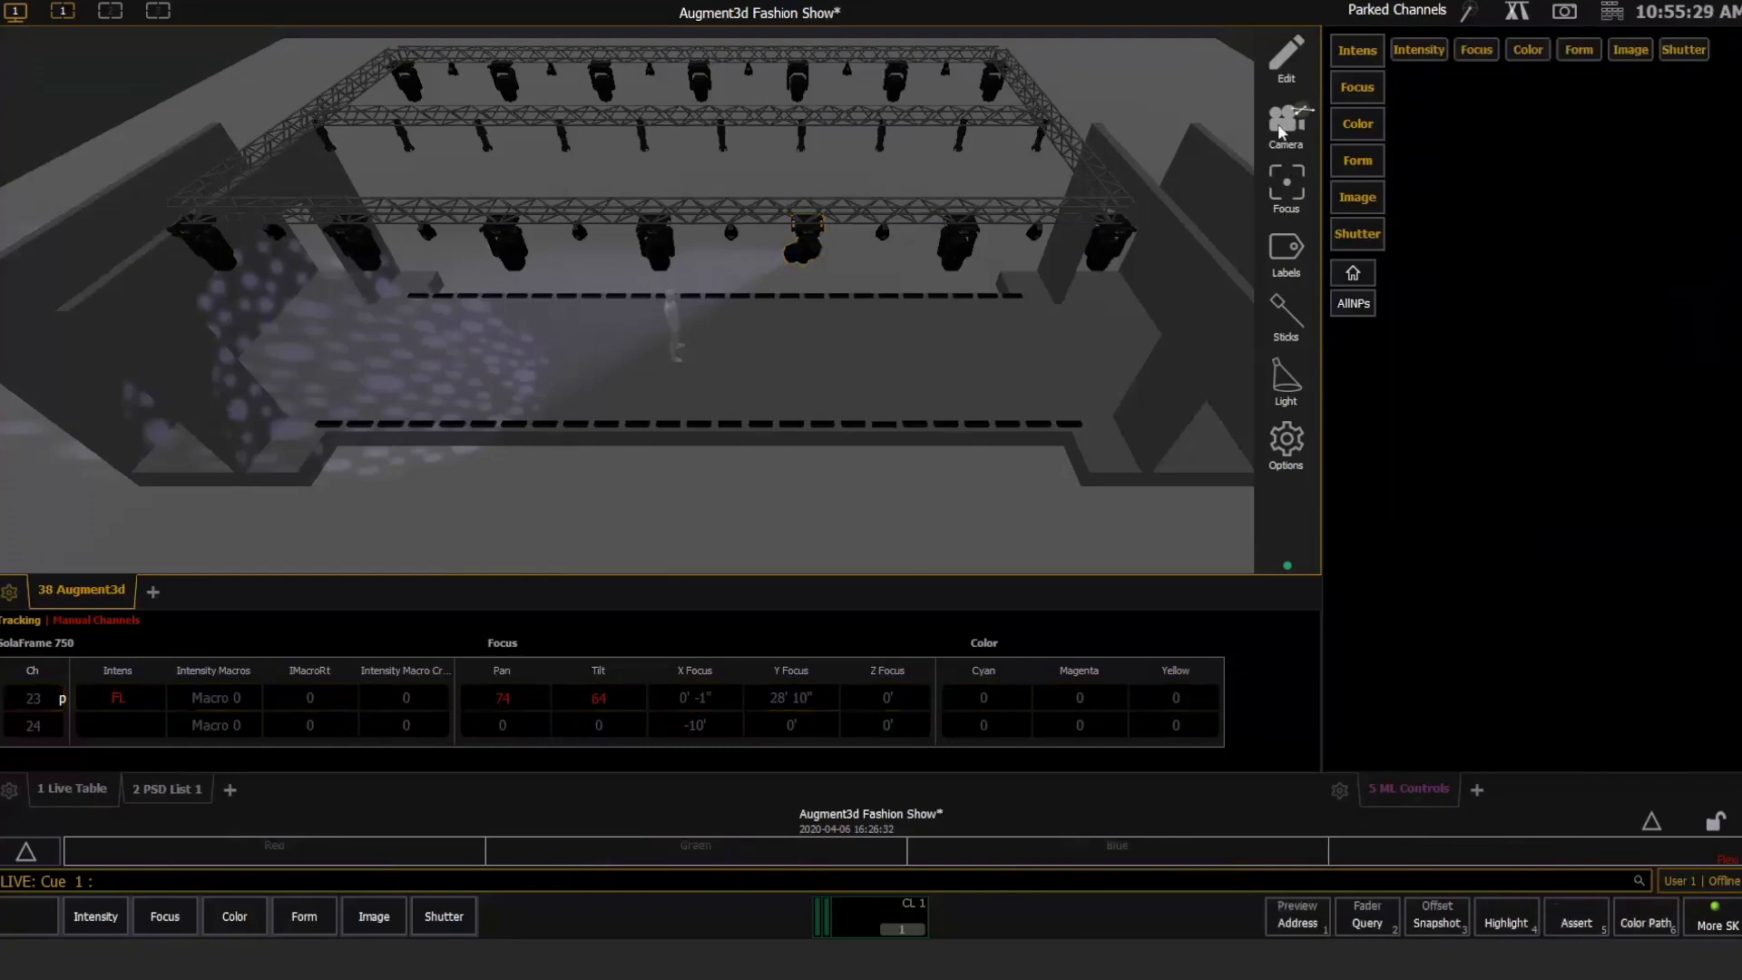
{"action": "key", "text": "n"}
{"action": "key", "text": "Return"}
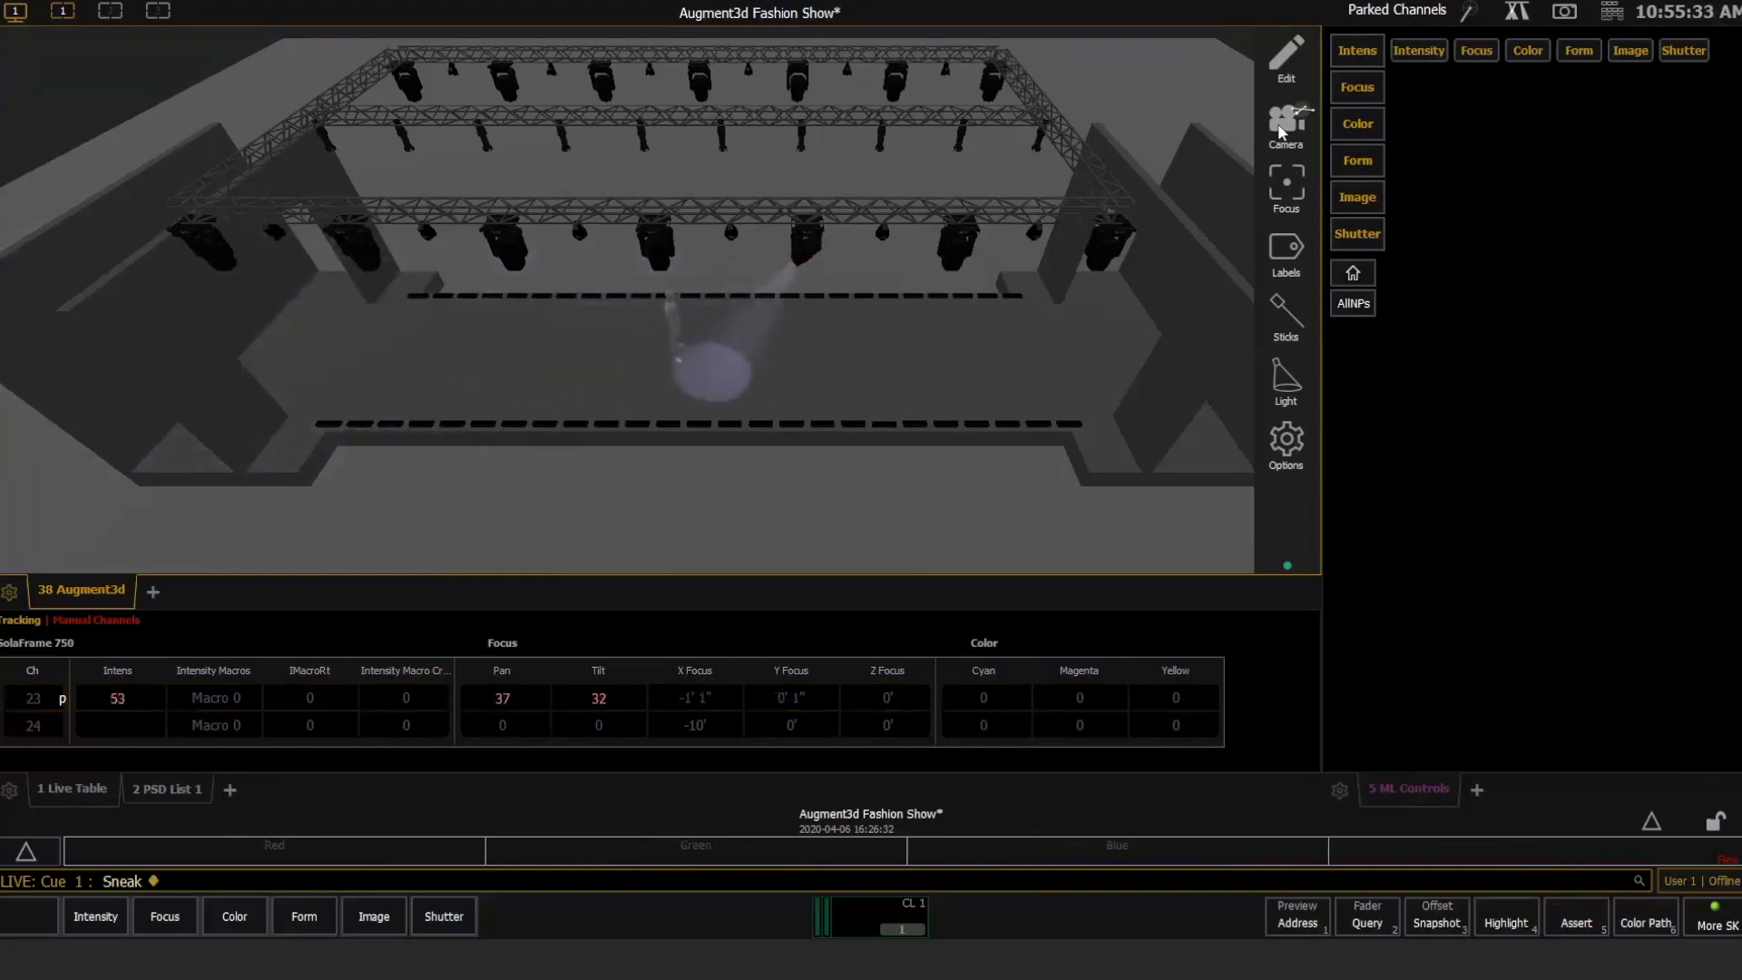
{"action": "left_click", "coordinate": [1561, 13]}
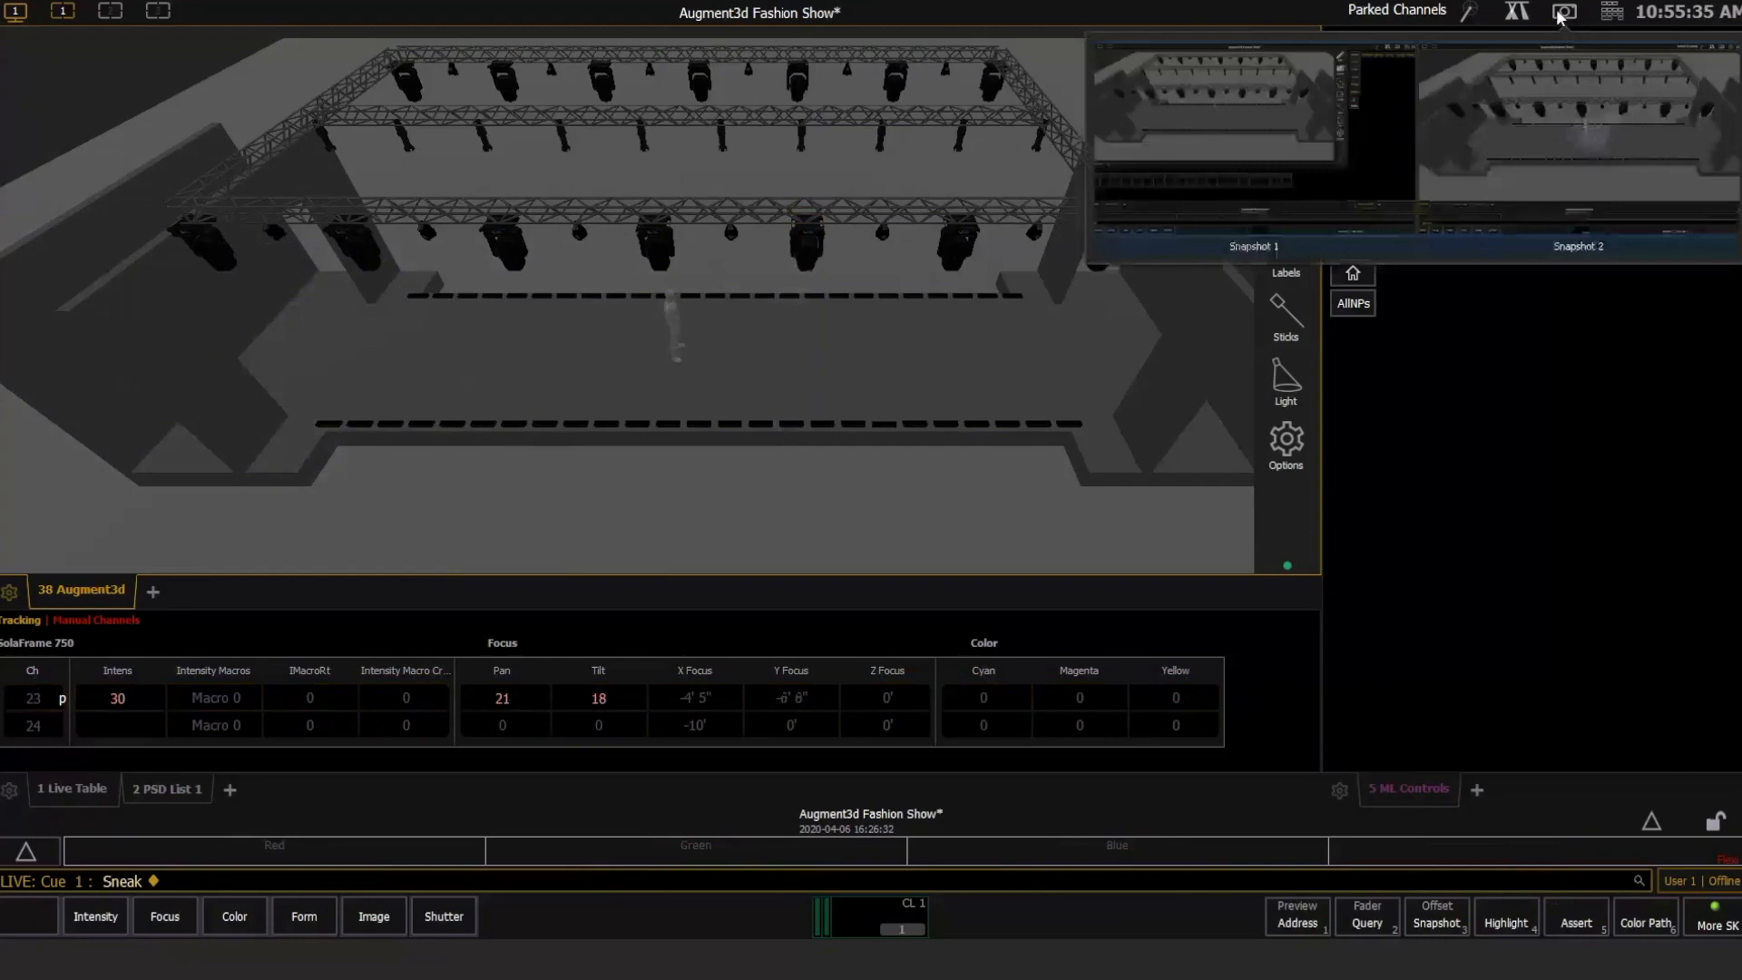
{"action": "left_click", "coordinate": [1519, 147]}
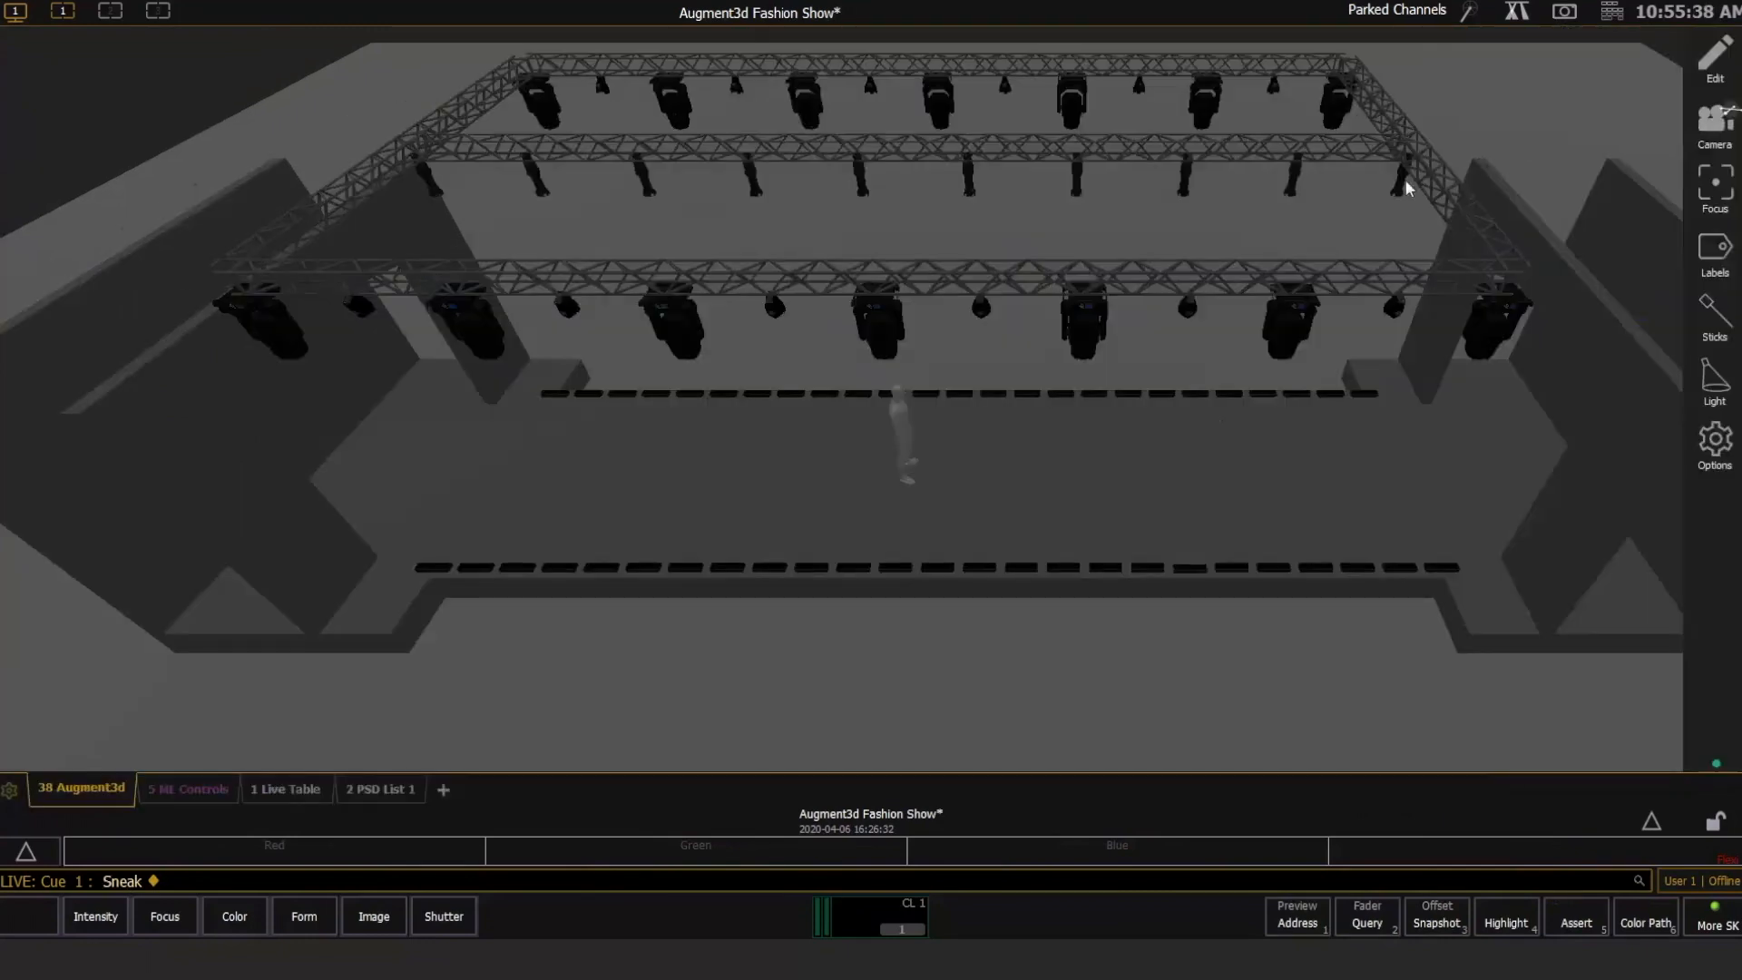
Recall camera bookmark 2 and reframe its overhead perspective view of the runway and trusses.
{"action": "left_click", "coordinate": [1713, 120]}
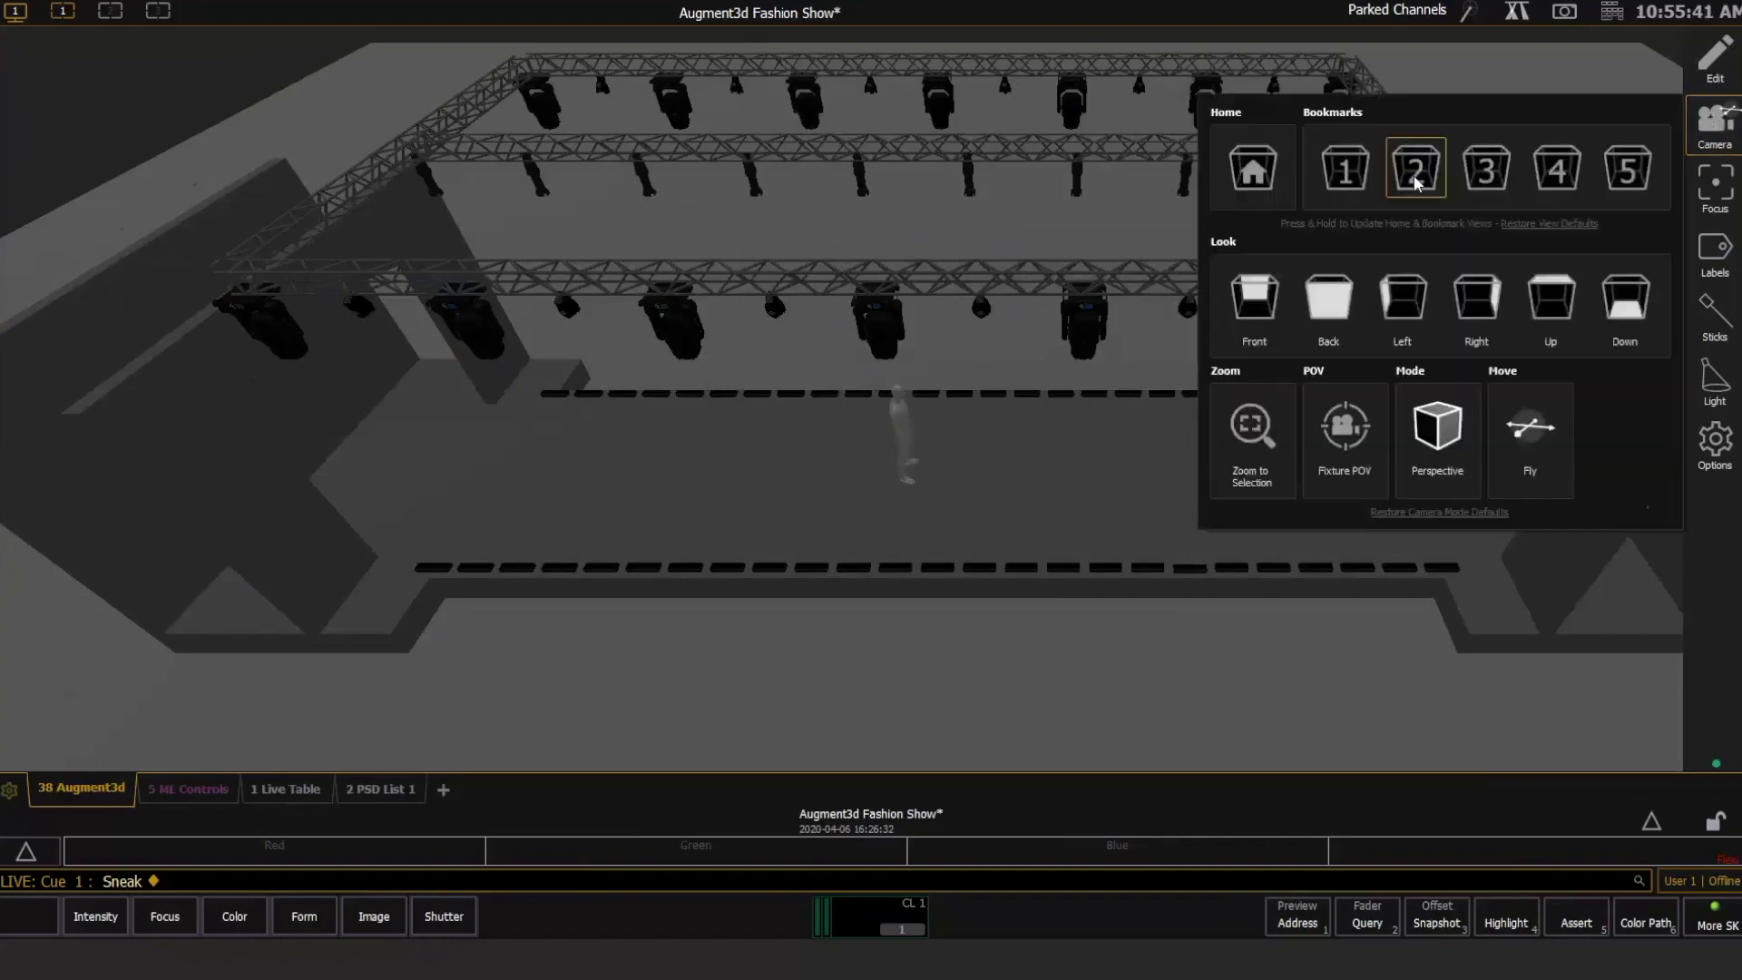
{"action": "left_click", "coordinate": [1416, 181]}
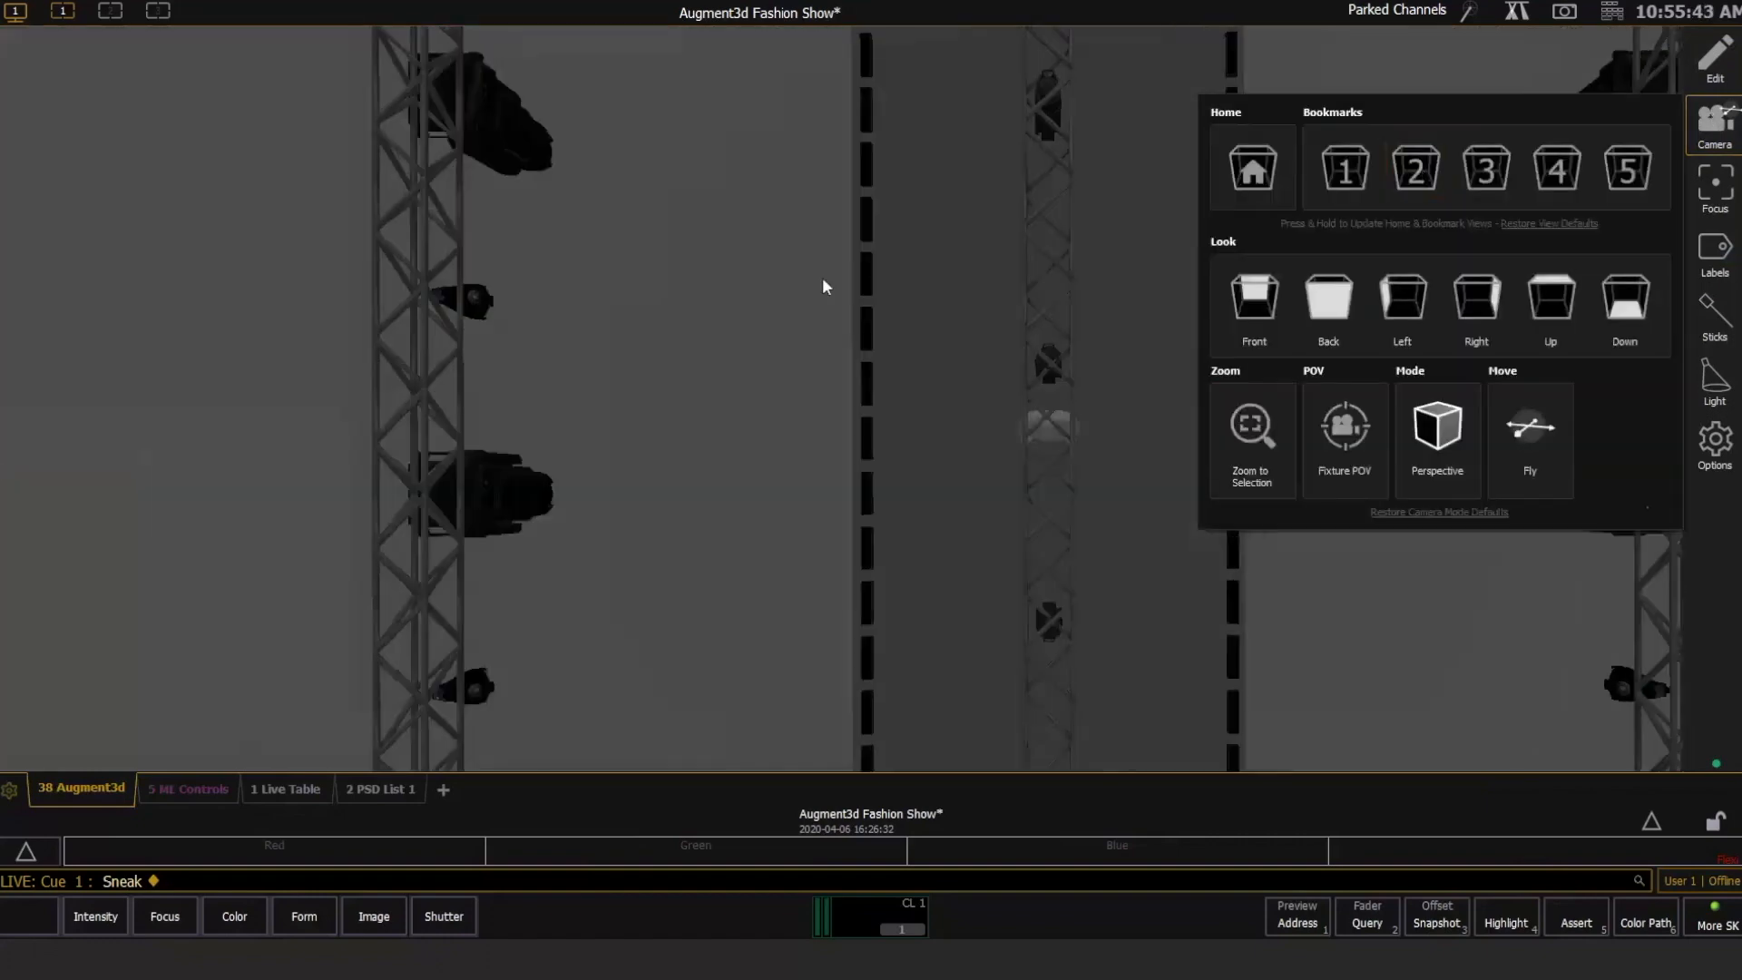
{"action": "left_click", "coordinate": [820, 286]}
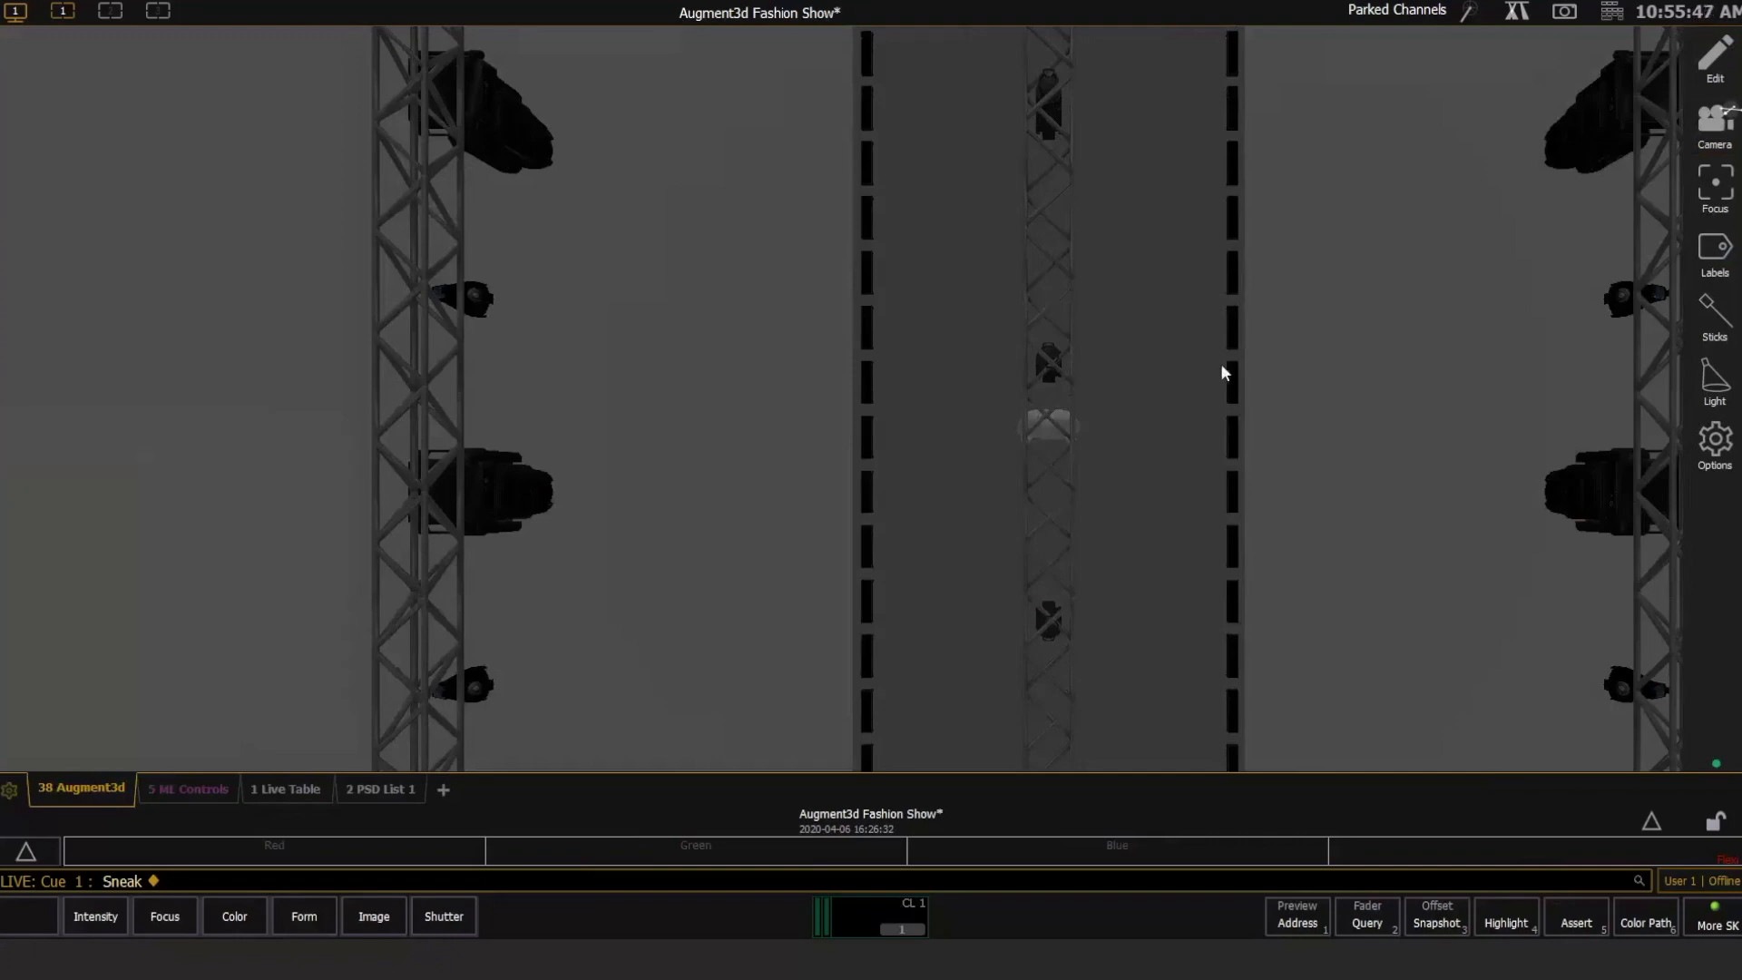
{"action": "scroll", "coordinate": [1212, 368], "scroll_direction": "down", "scroll_amount": 5}
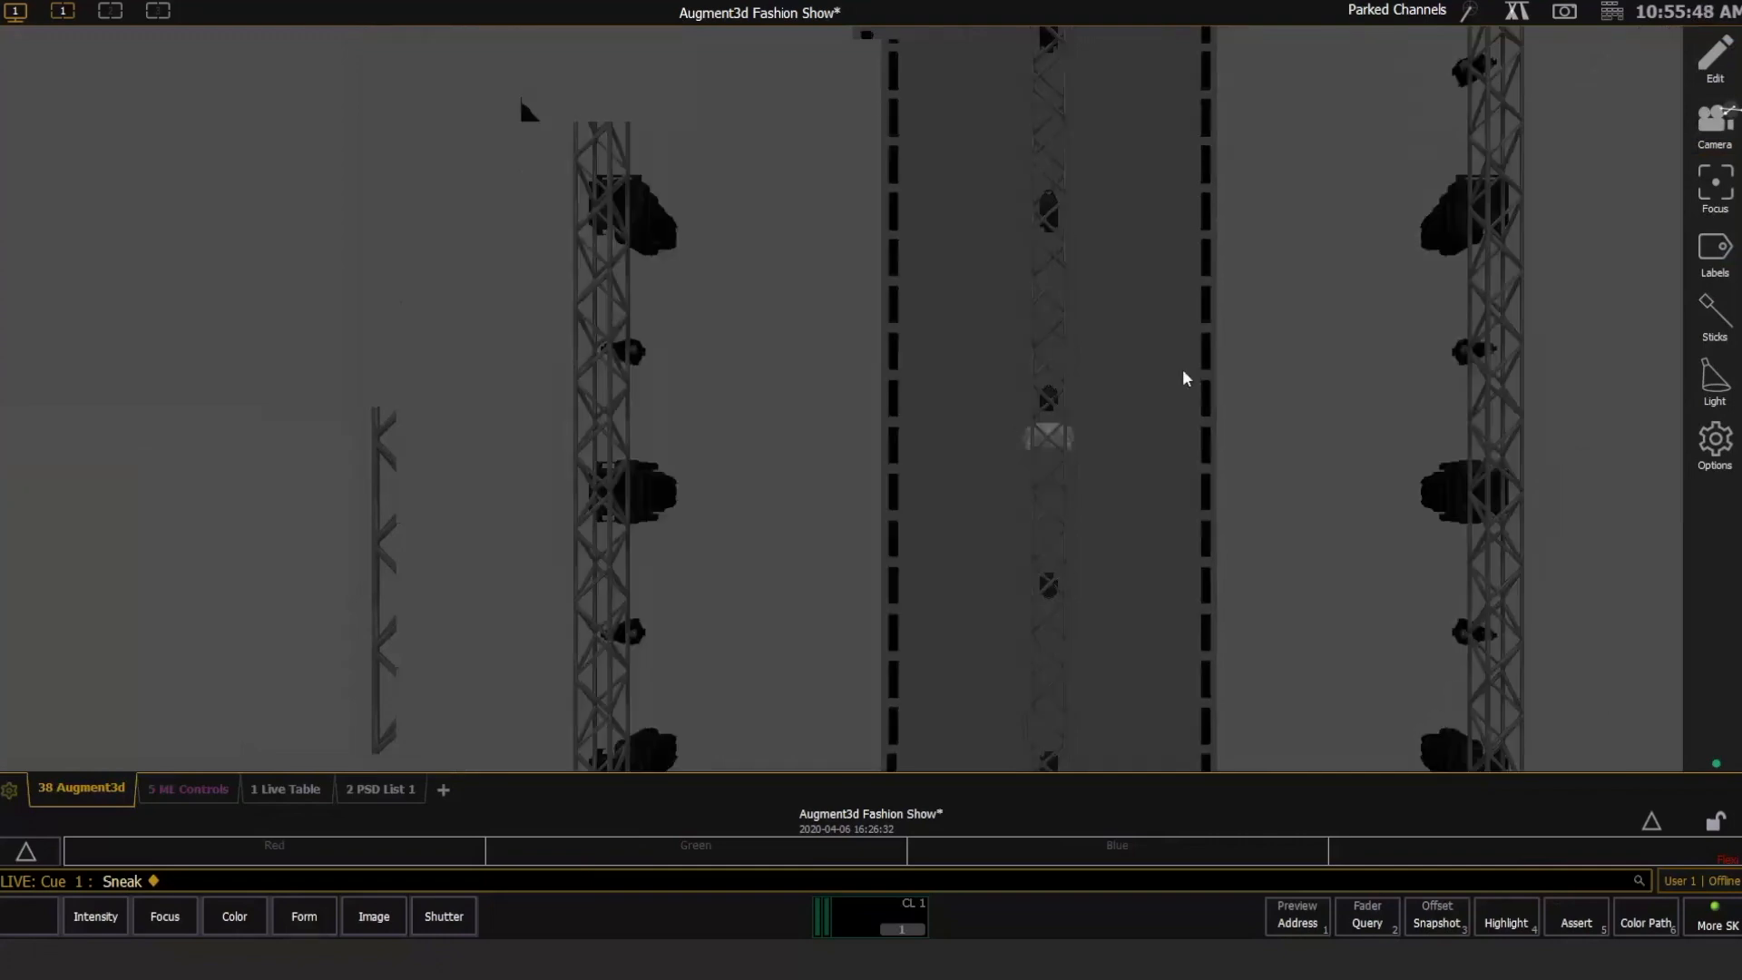
{"action": "scroll", "coordinate": [1178, 367], "scroll_direction": "up", "scroll_amount": 5}
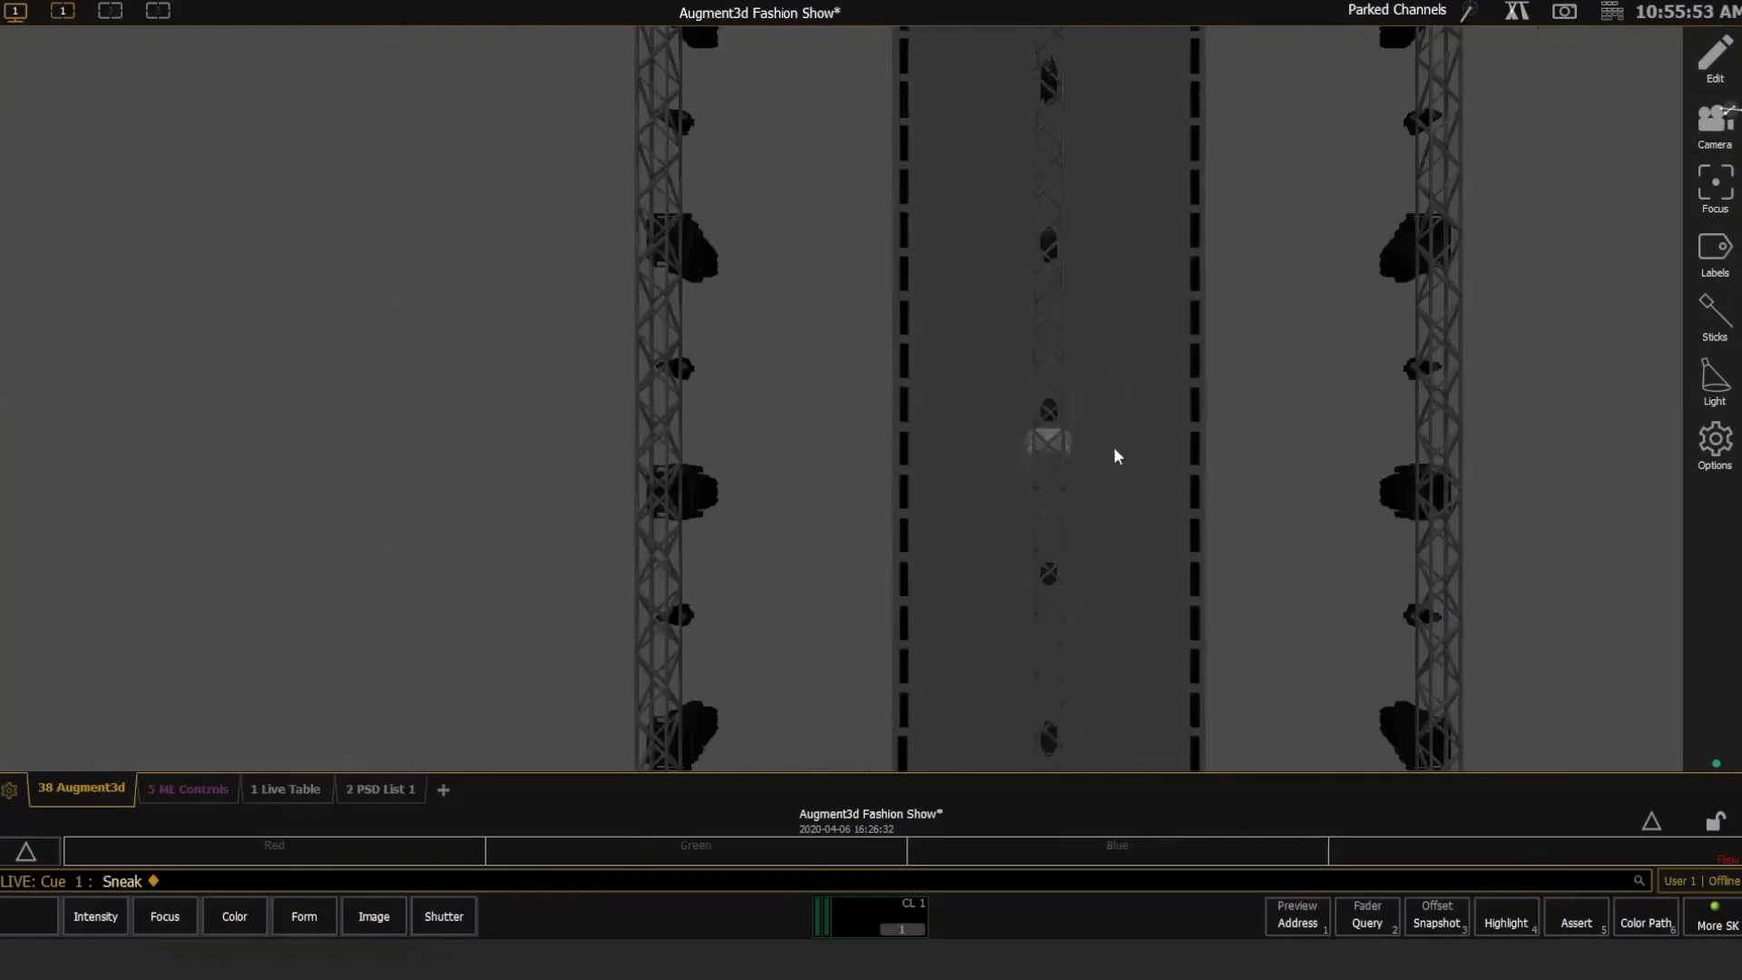
{"action": "left_click_drag", "start_coordinate": [1113, 450], "coordinate": [1286, 377]}
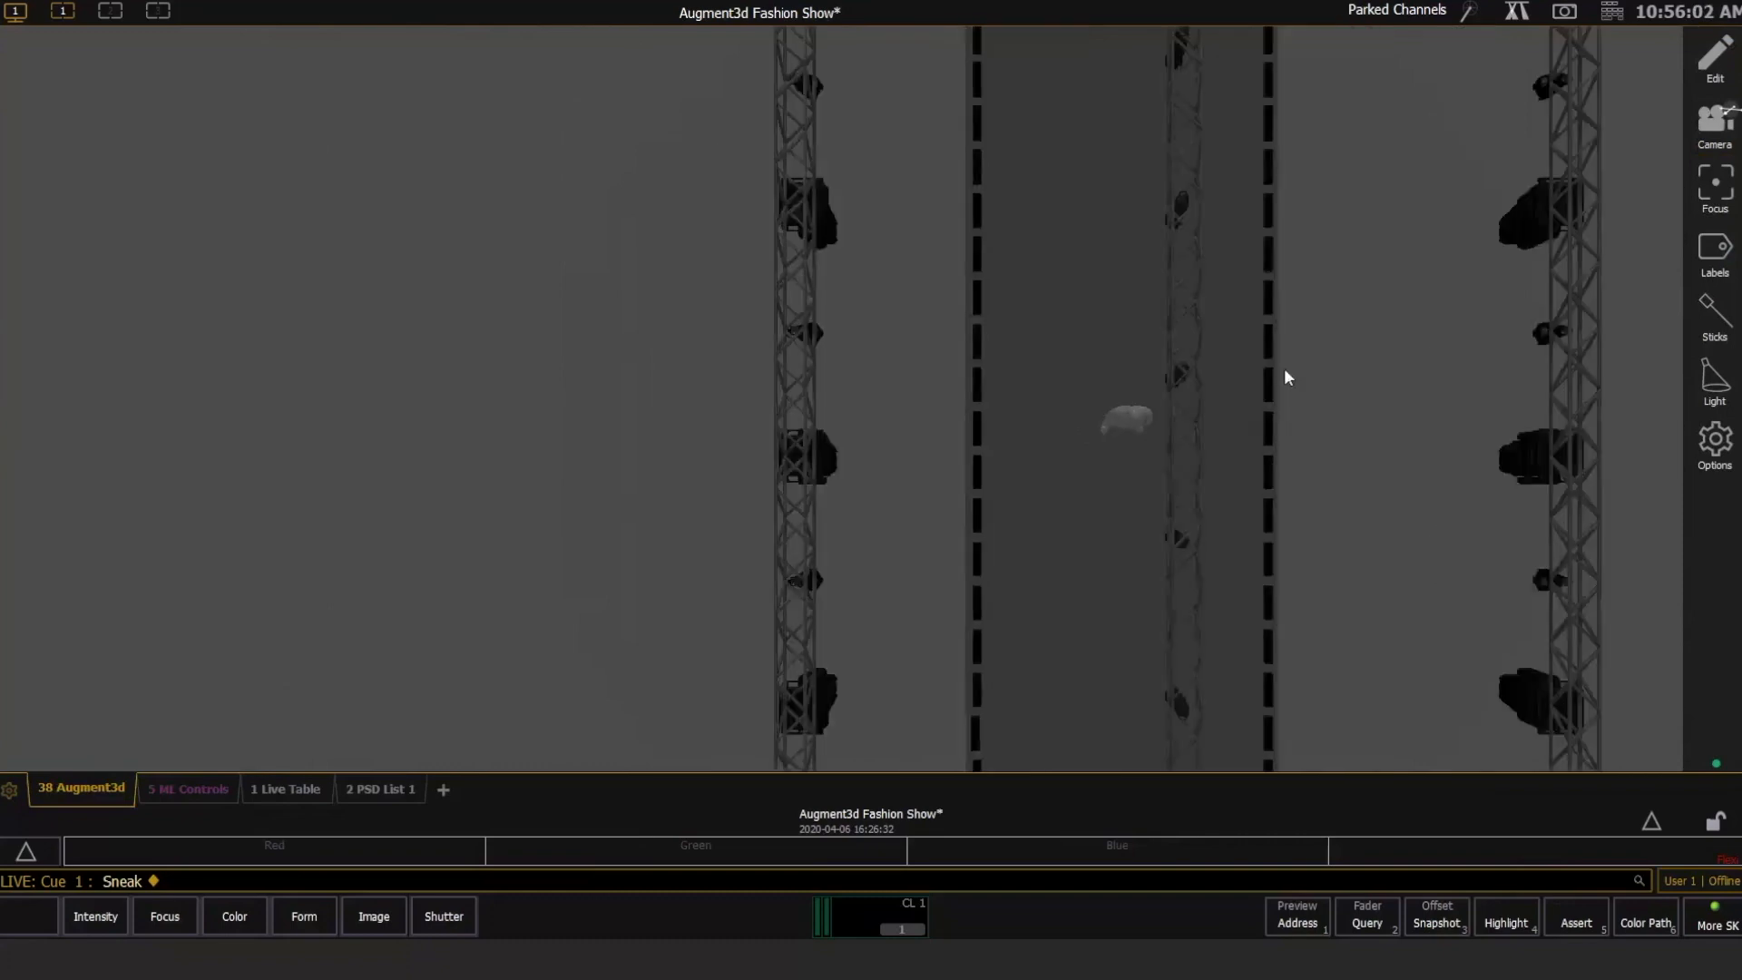
Change the camera mode from Perspective to Orthographic.
{"action": "left_click", "coordinate": [1714, 125]}
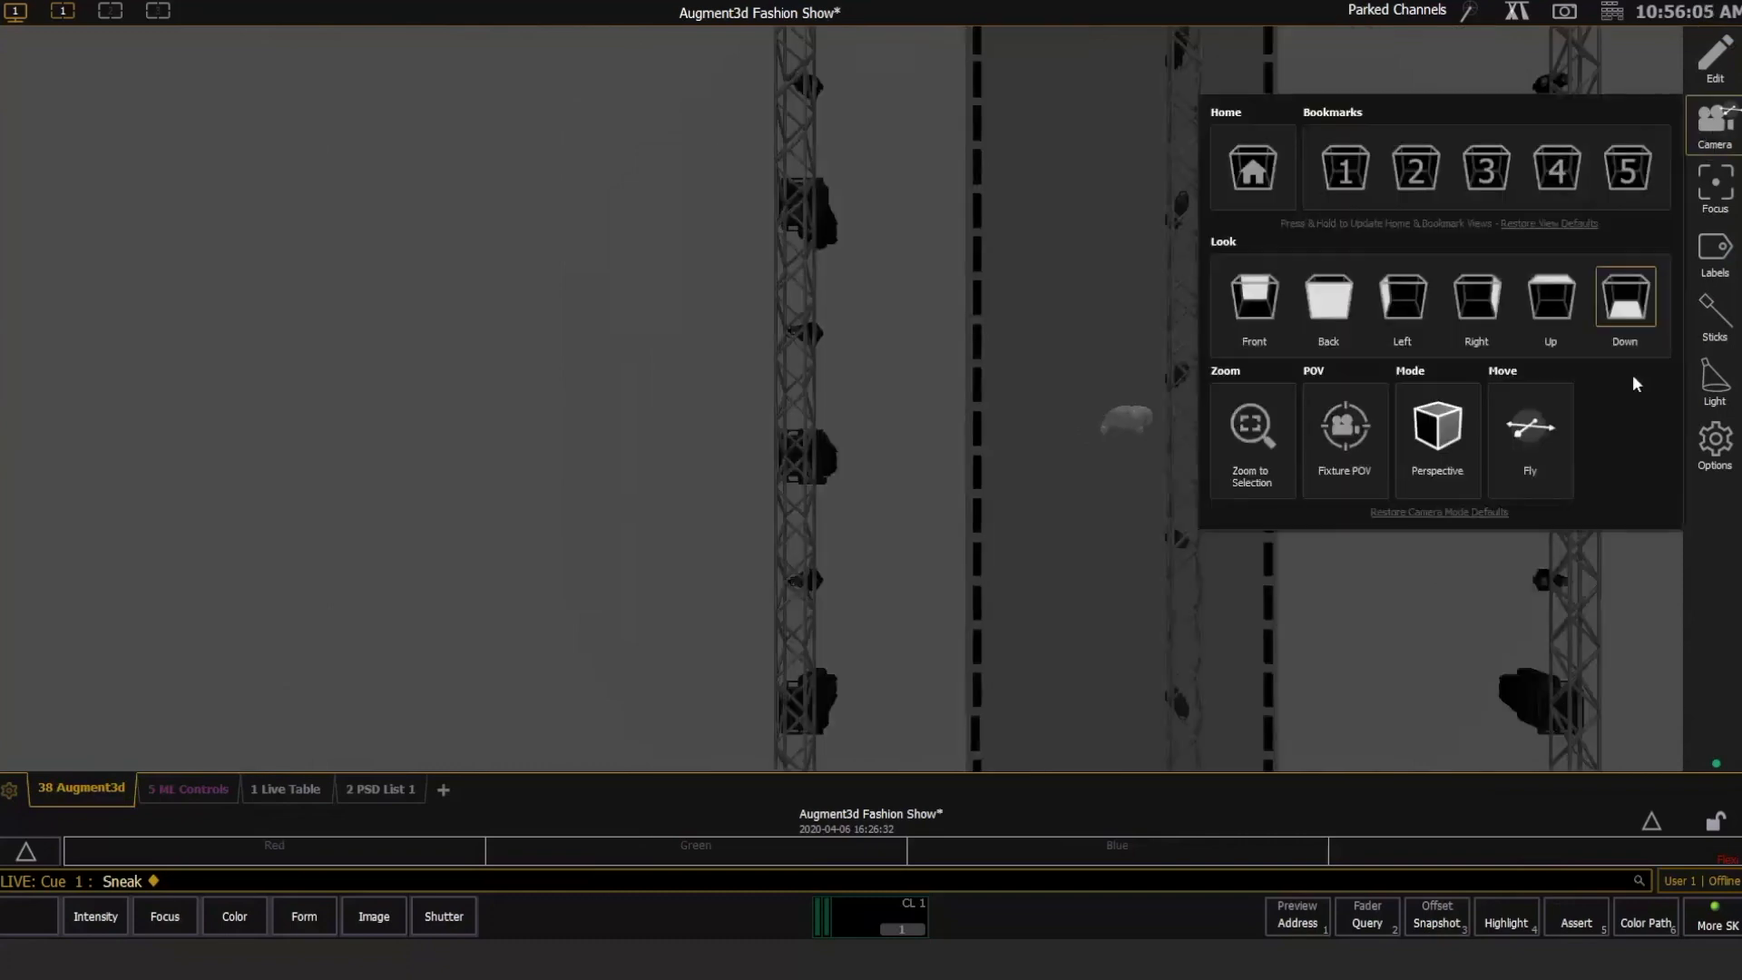
{"action": "left_click", "coordinate": [1457, 437]}
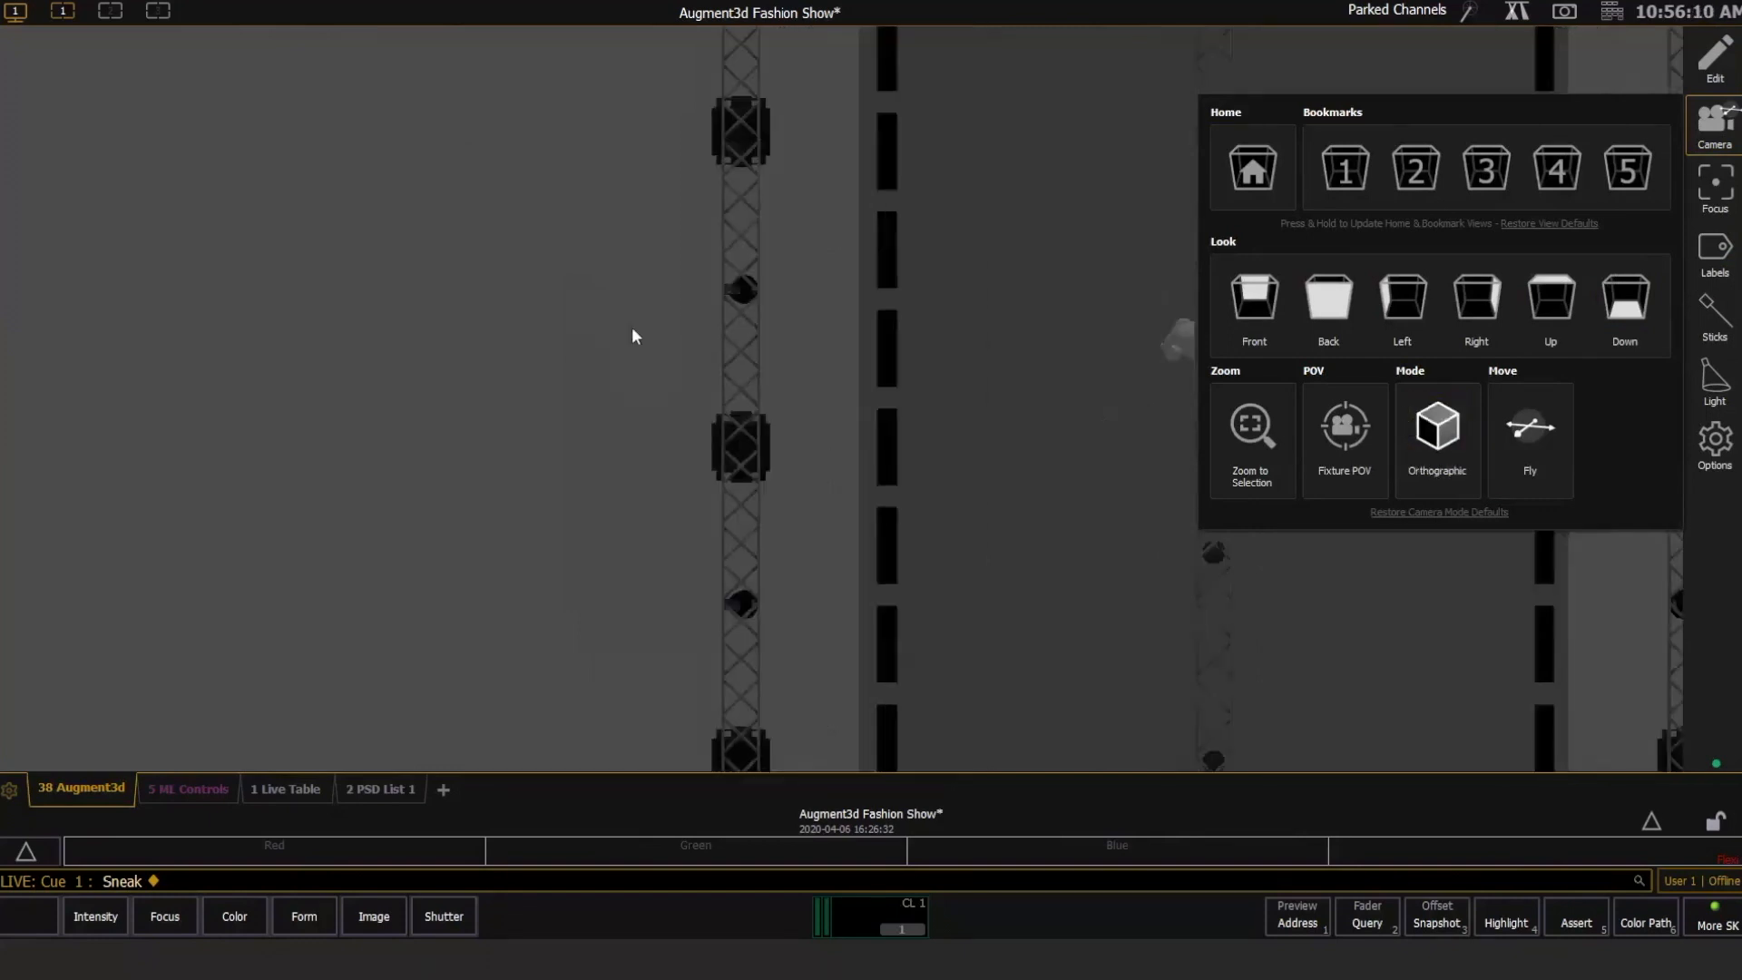
Centre the orthographic overhead view on the figure standing on the runway between the two side trusses.
{"action": "left_click", "coordinate": [972, 423]}
{"action": "middle_click_drag", "start_coordinate": [1006, 438], "coordinate": [847, 444]}
{"action": "scroll", "coordinate": [1019, 417], "scroll_direction": "down", "scroll_amount": 5}
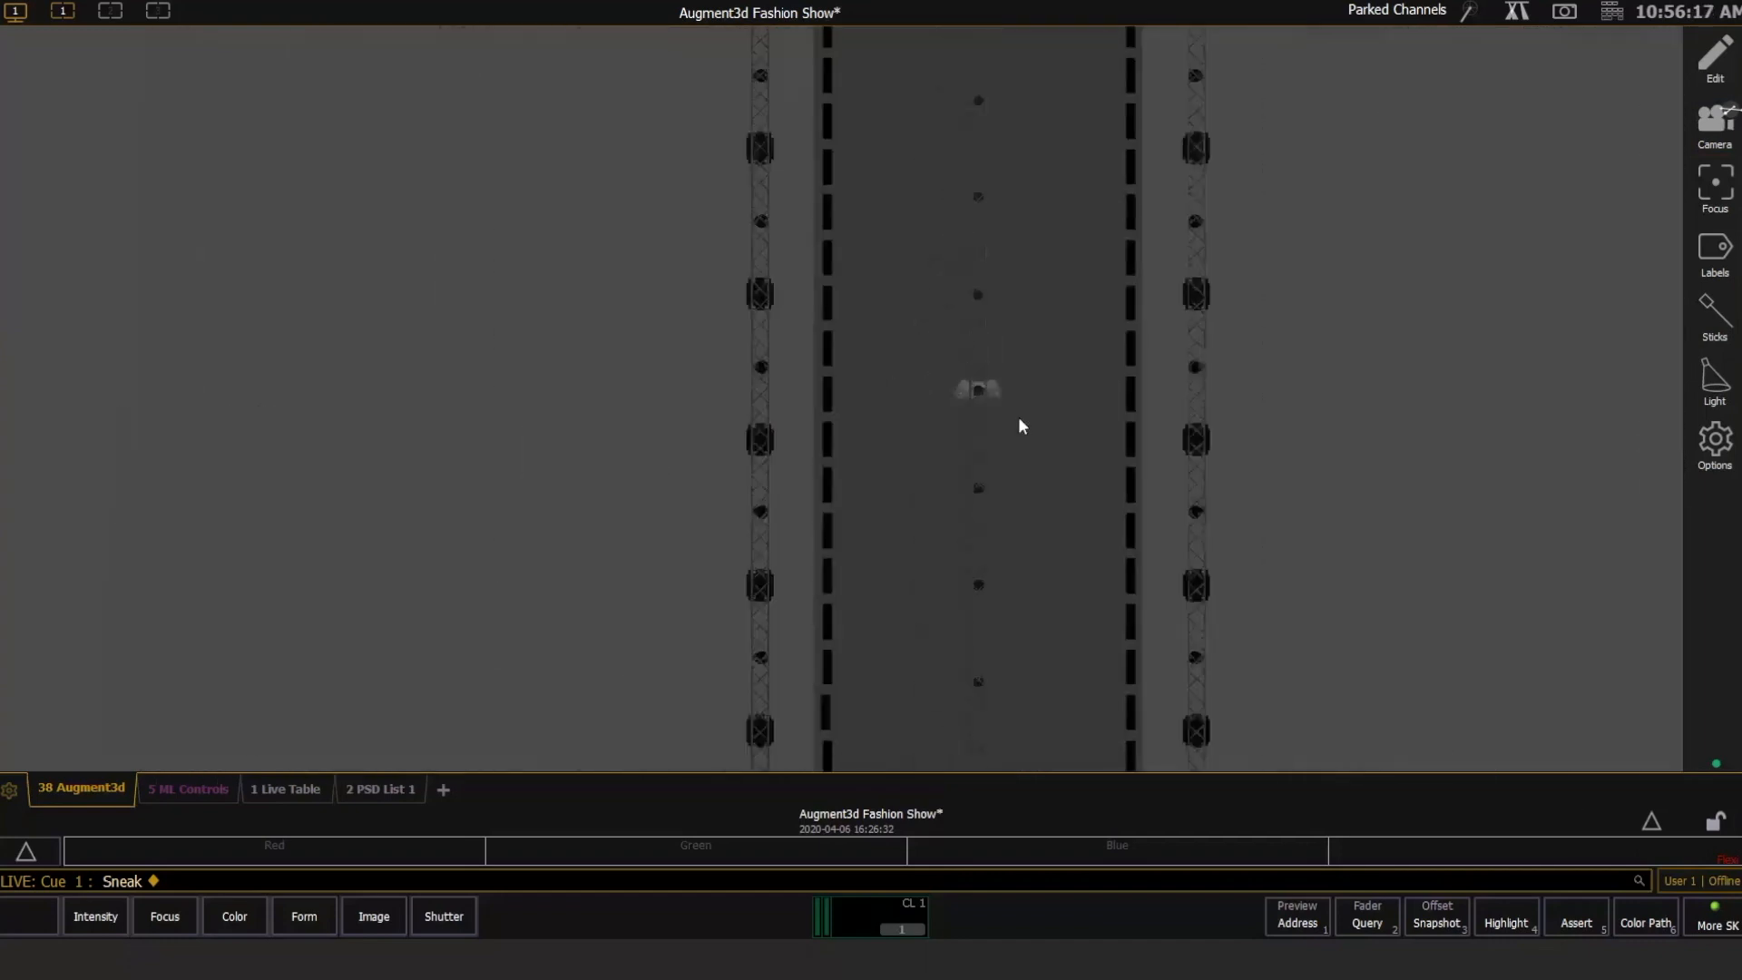
{"action": "scroll", "coordinate": [1034, 417], "scroll_direction": "up", "scroll_amount": 4}
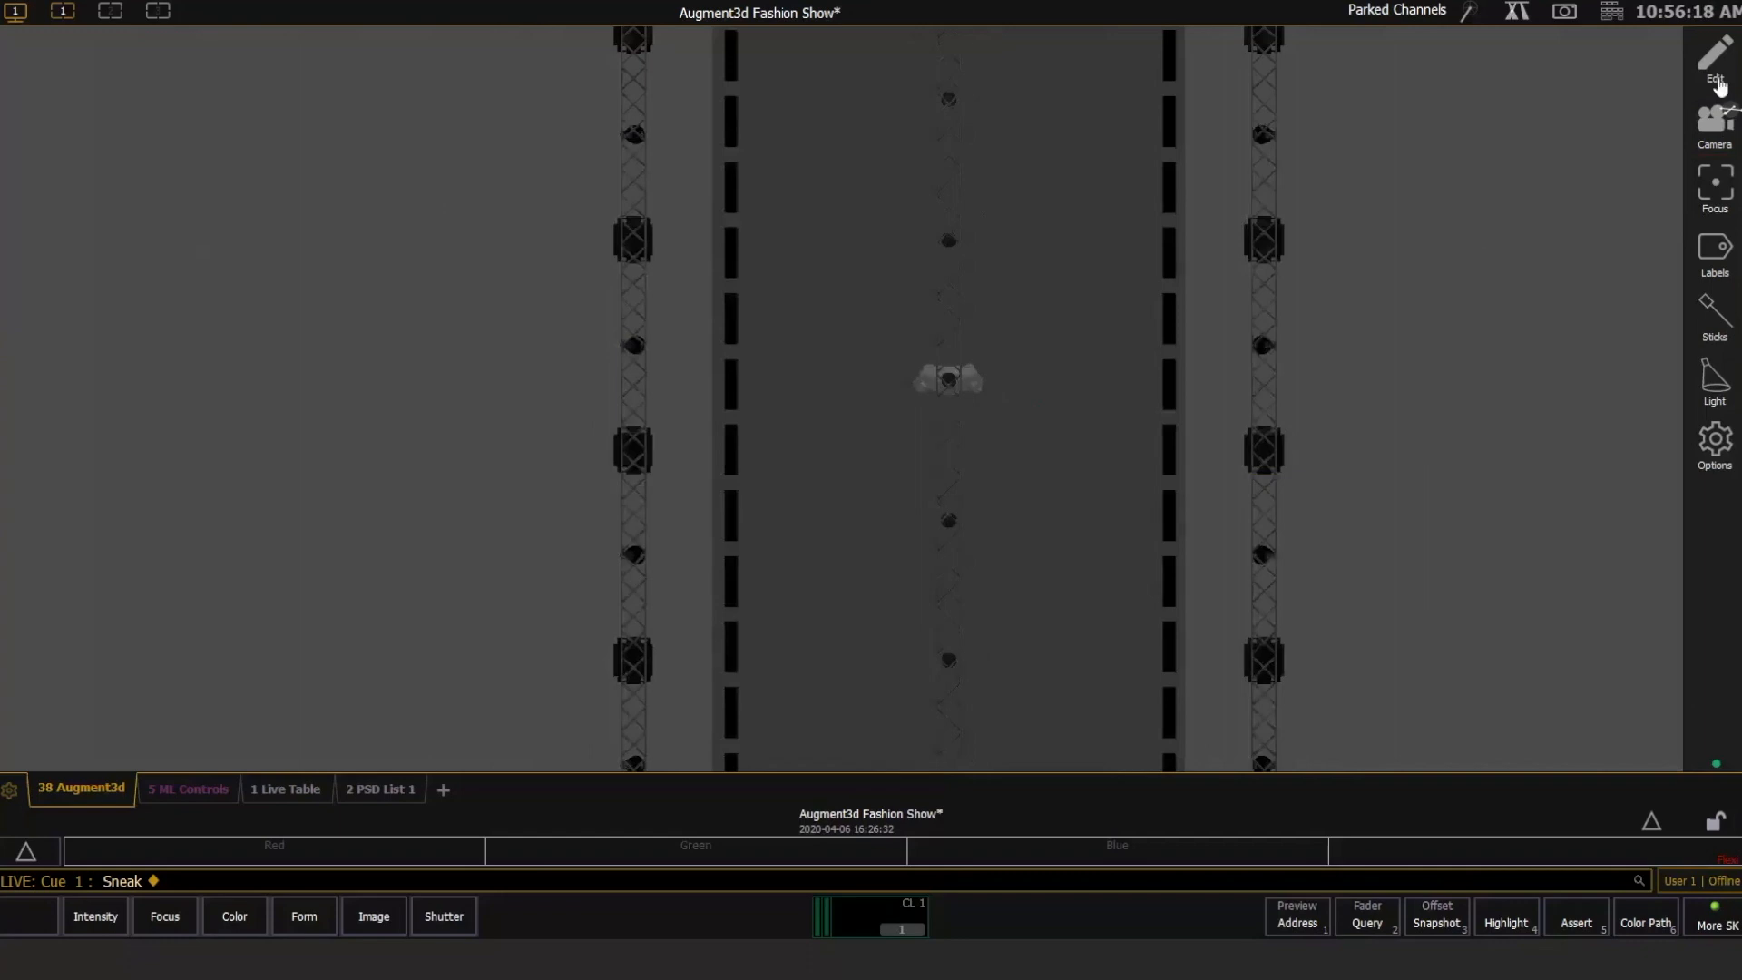
Recall camera bookmark 3 and reorient it into a level side view of the runway, figure and rig.
{"action": "left_click", "coordinate": [1709, 127]}
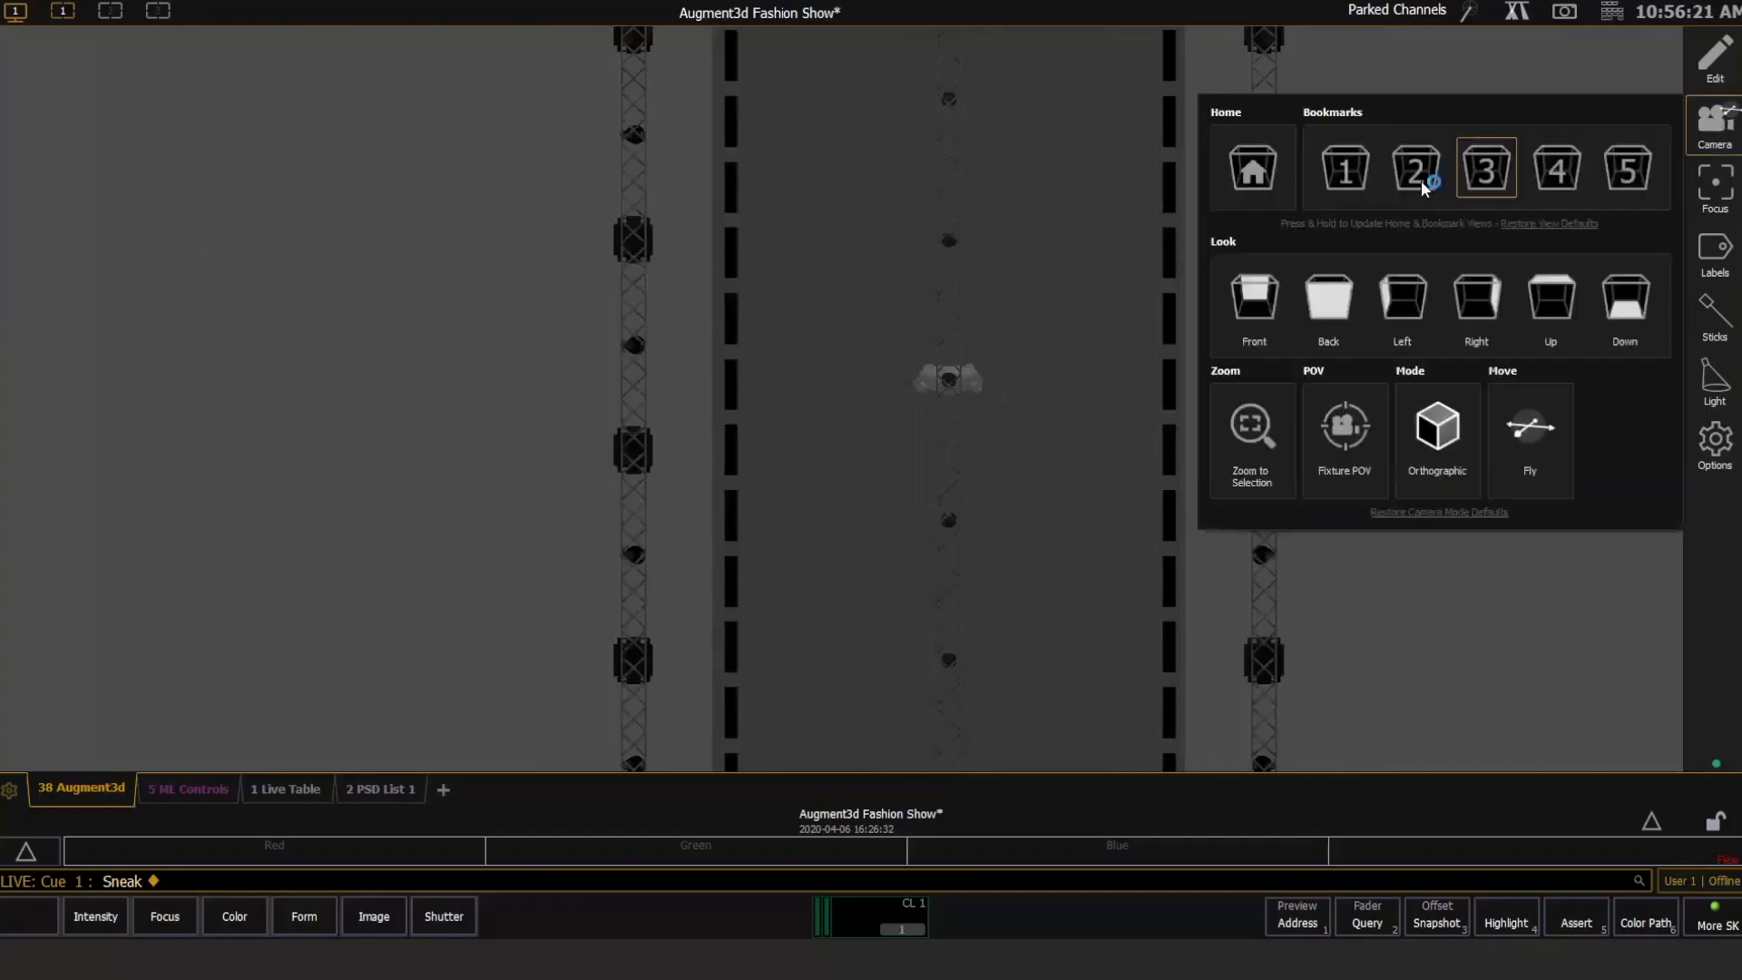
{"action": "left_click", "coordinate": [1486, 172]}
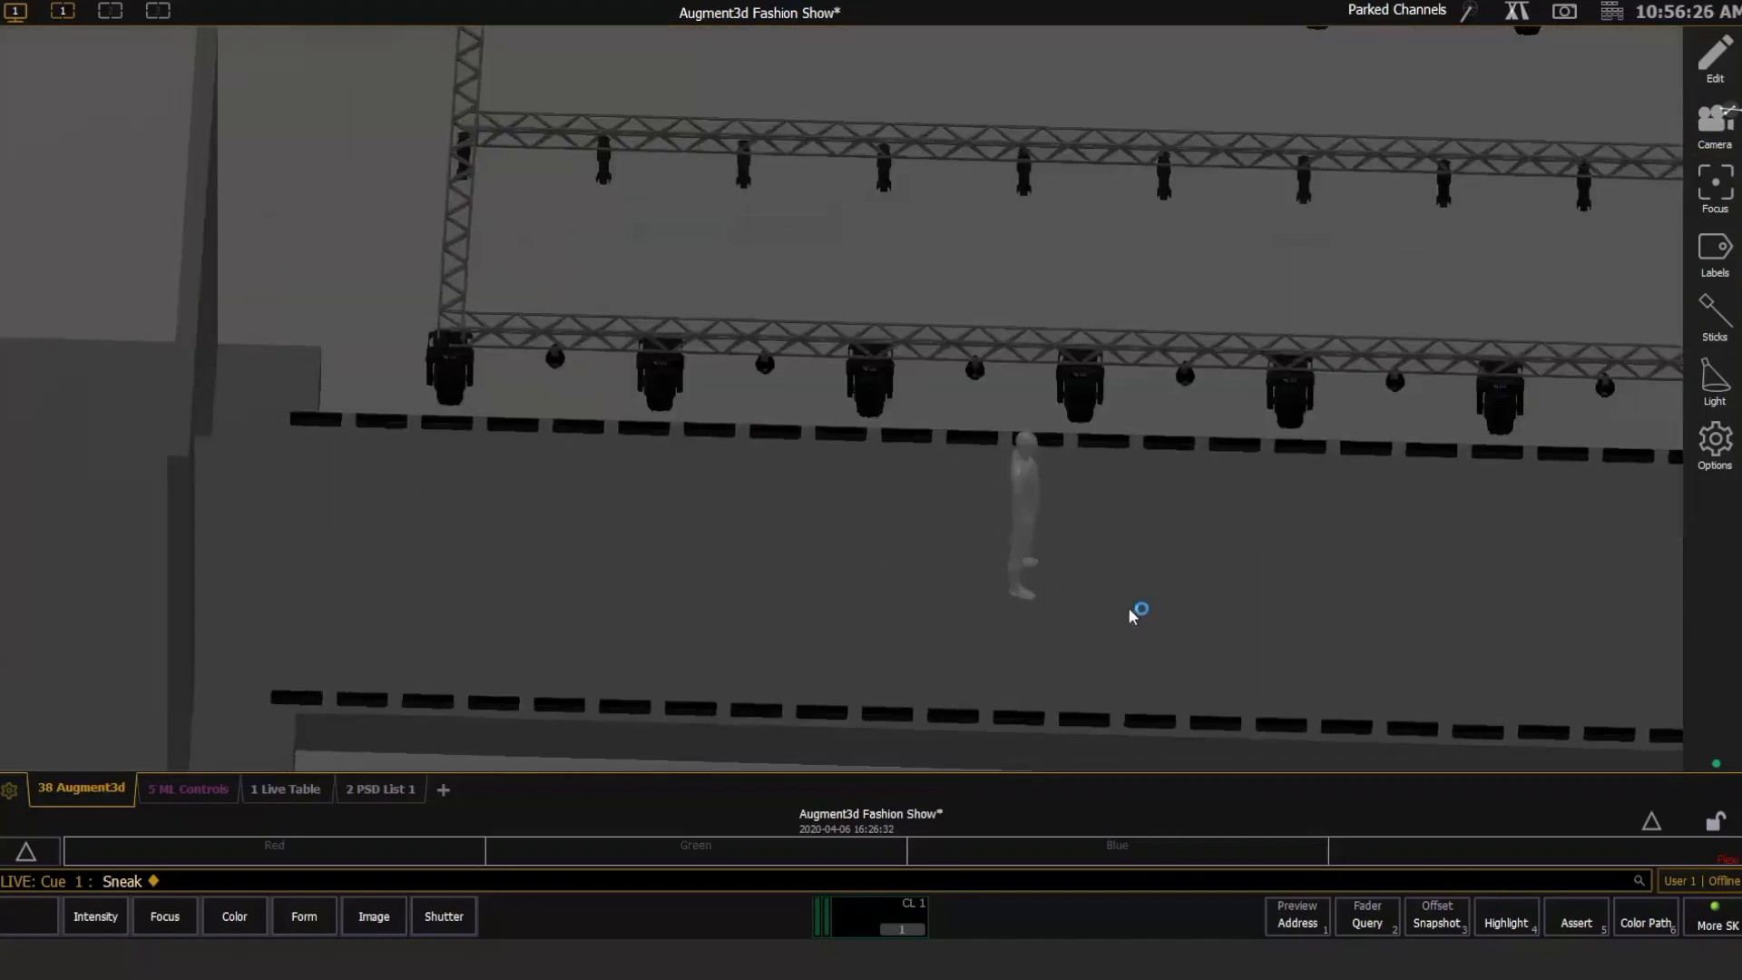
{"action": "left_click_drag", "start_coordinate": [1131, 615], "coordinate": [1155, 471]}
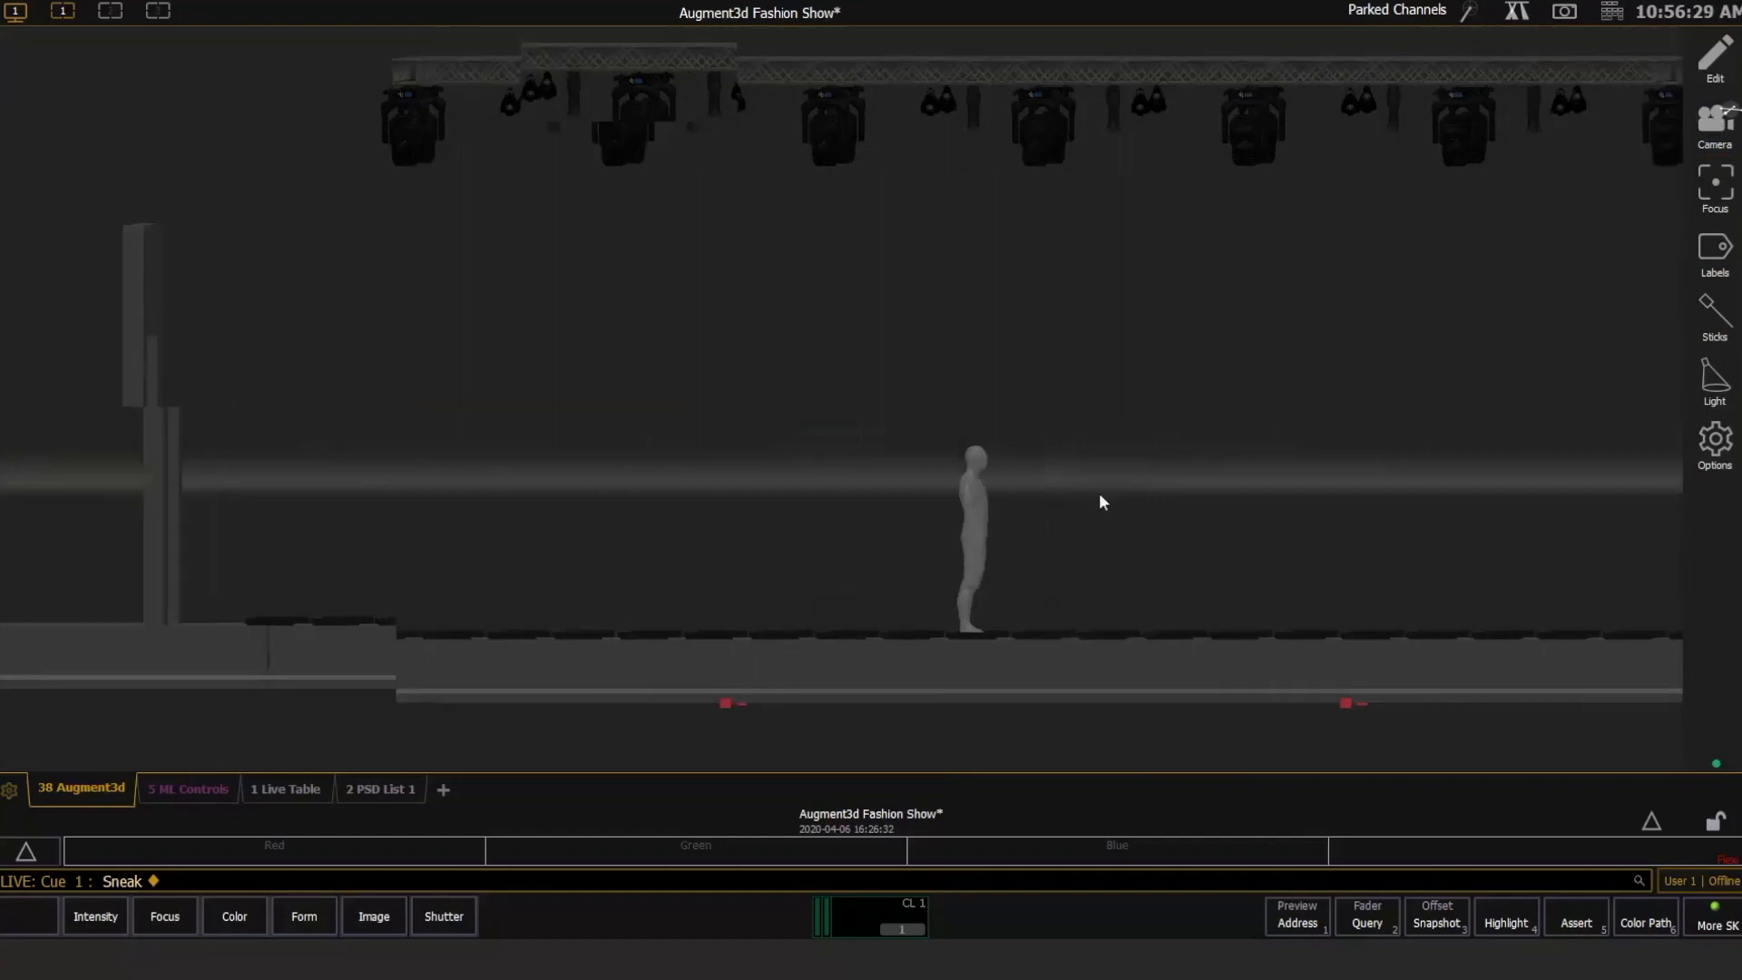
{"action": "middle_click_drag", "start_coordinate": [1099, 495], "coordinate": [1049, 505]}
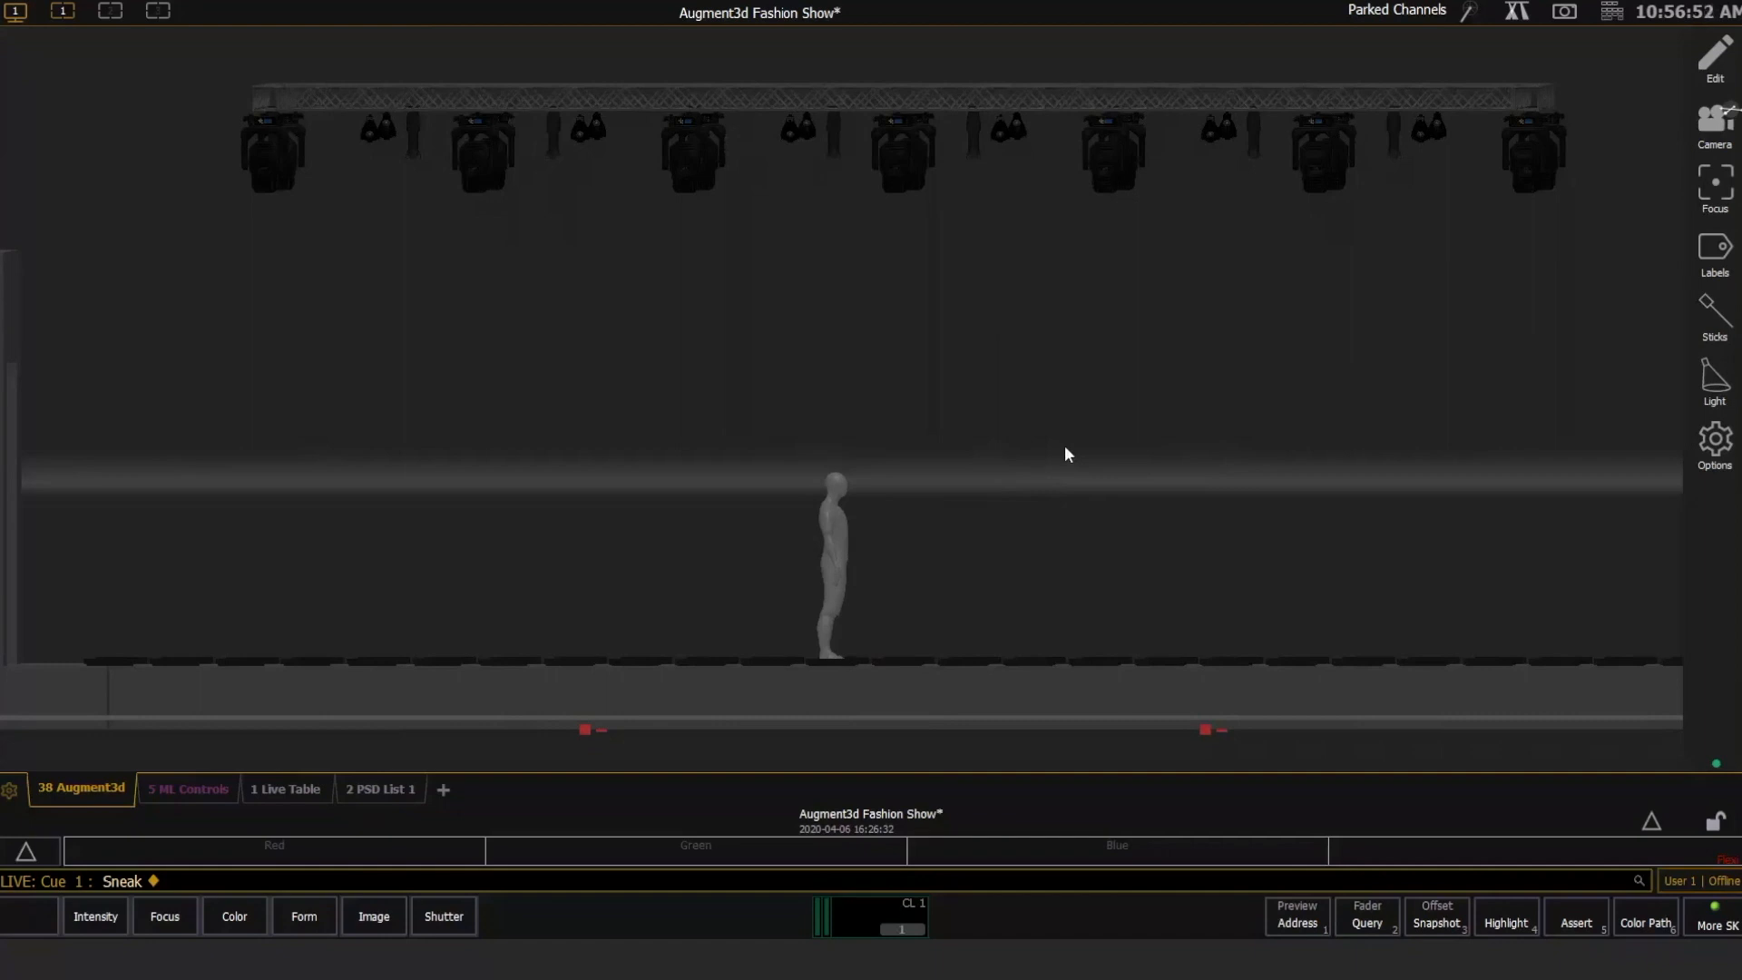
Recall camera bookmark 3 again and switch to the overhead runway view stored in bookmark 2.
{"action": "left_click", "coordinate": [1714, 123]}
{"action": "left_click", "coordinate": [1089, 479]}
{"action": "left_click", "coordinate": [1715, 122]}
{"action": "left_click", "coordinate": [1488, 174]}
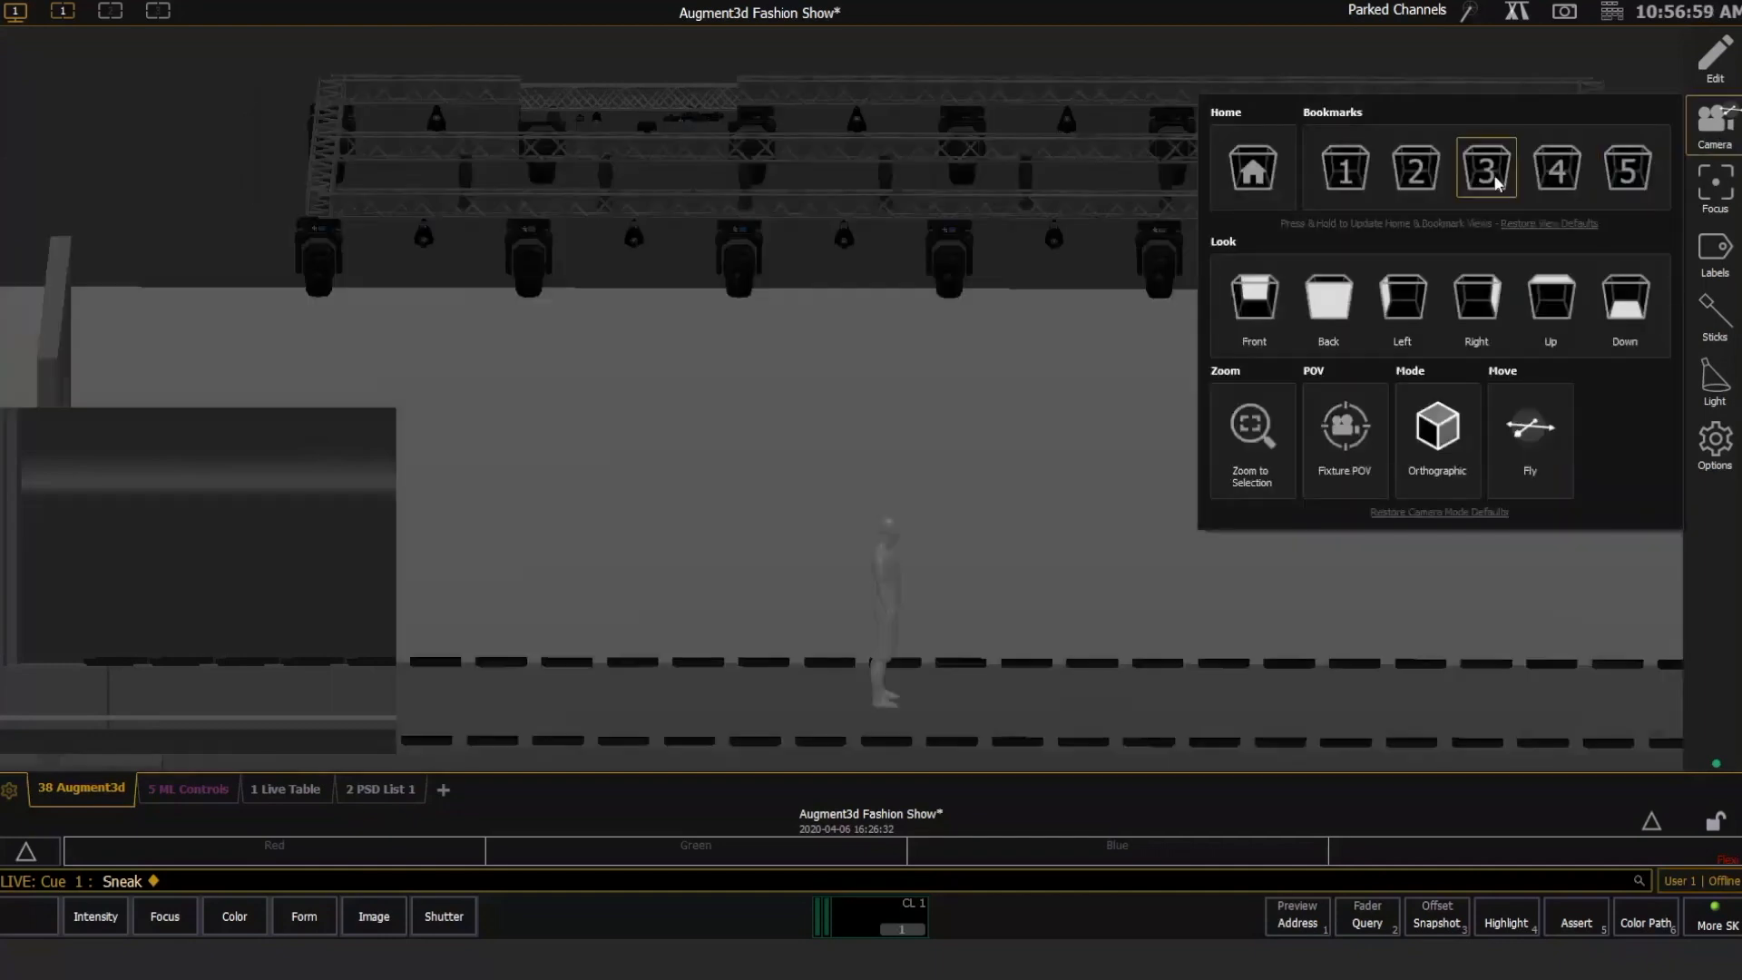
{"action": "left_click", "coordinate": [1493, 177]}
{"action": "left_click", "coordinate": [1431, 170]}
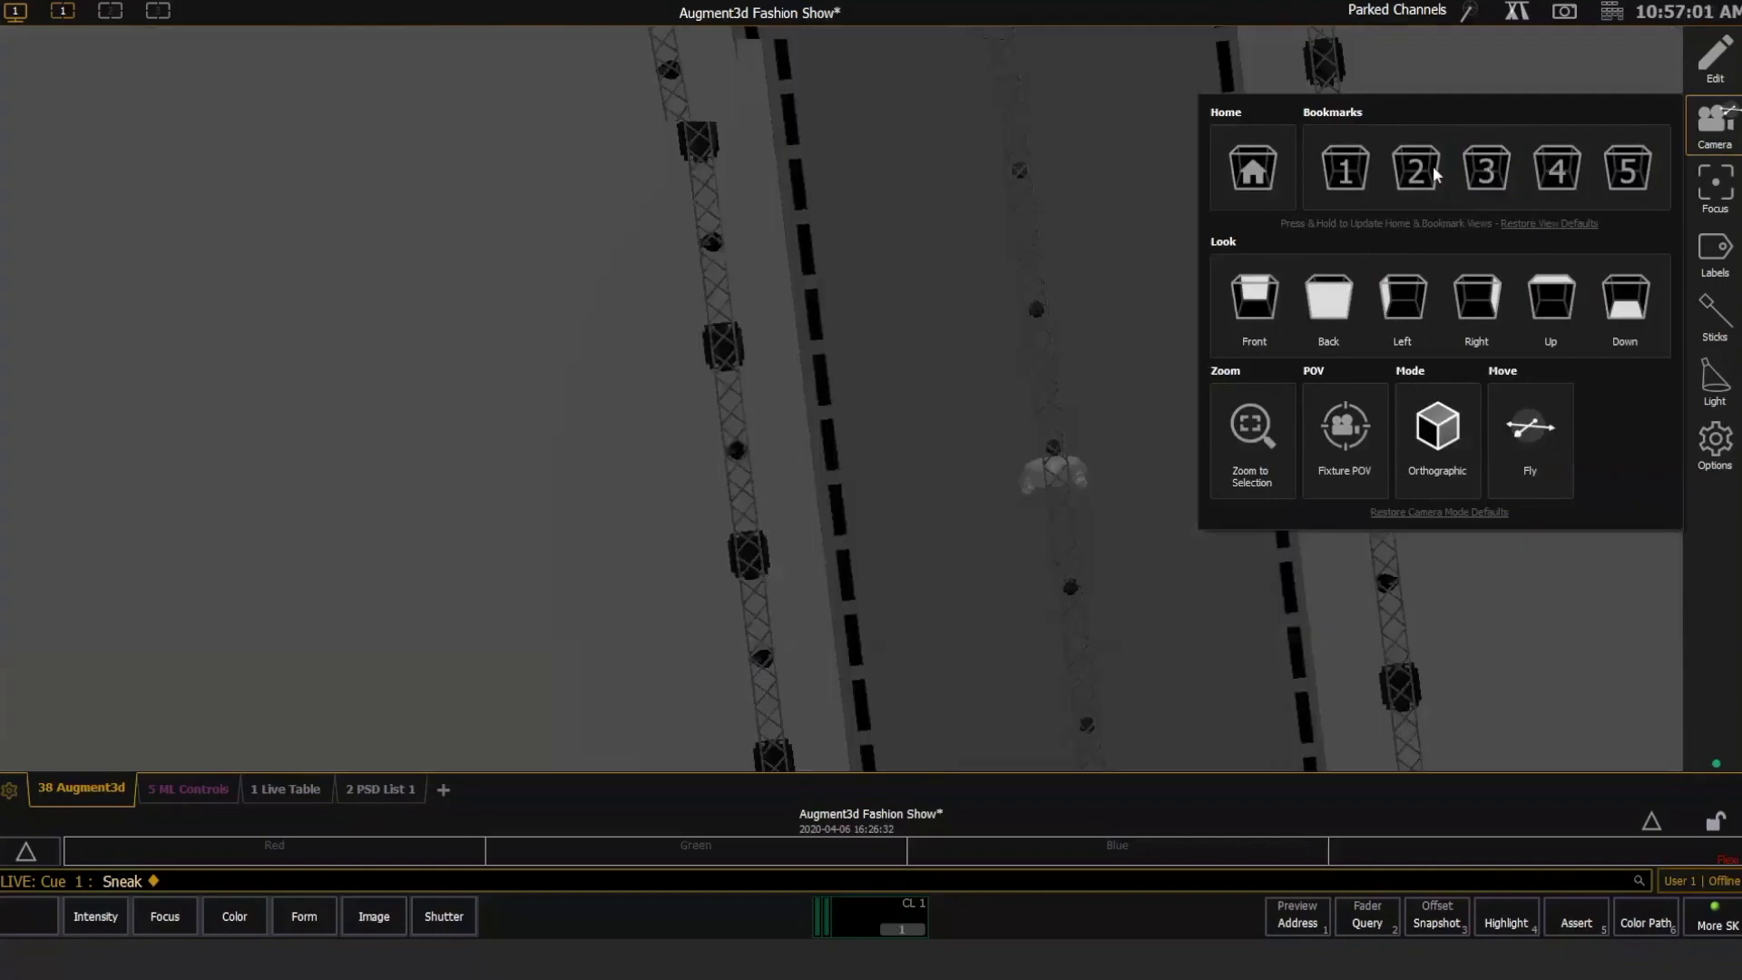
{"action": "left_click_drag", "start_coordinate": [1098, 413], "coordinate": [999, 390]}
{"action": "scroll", "coordinate": [999, 390], "scroll_direction": "down", "scroll_amount": 10}
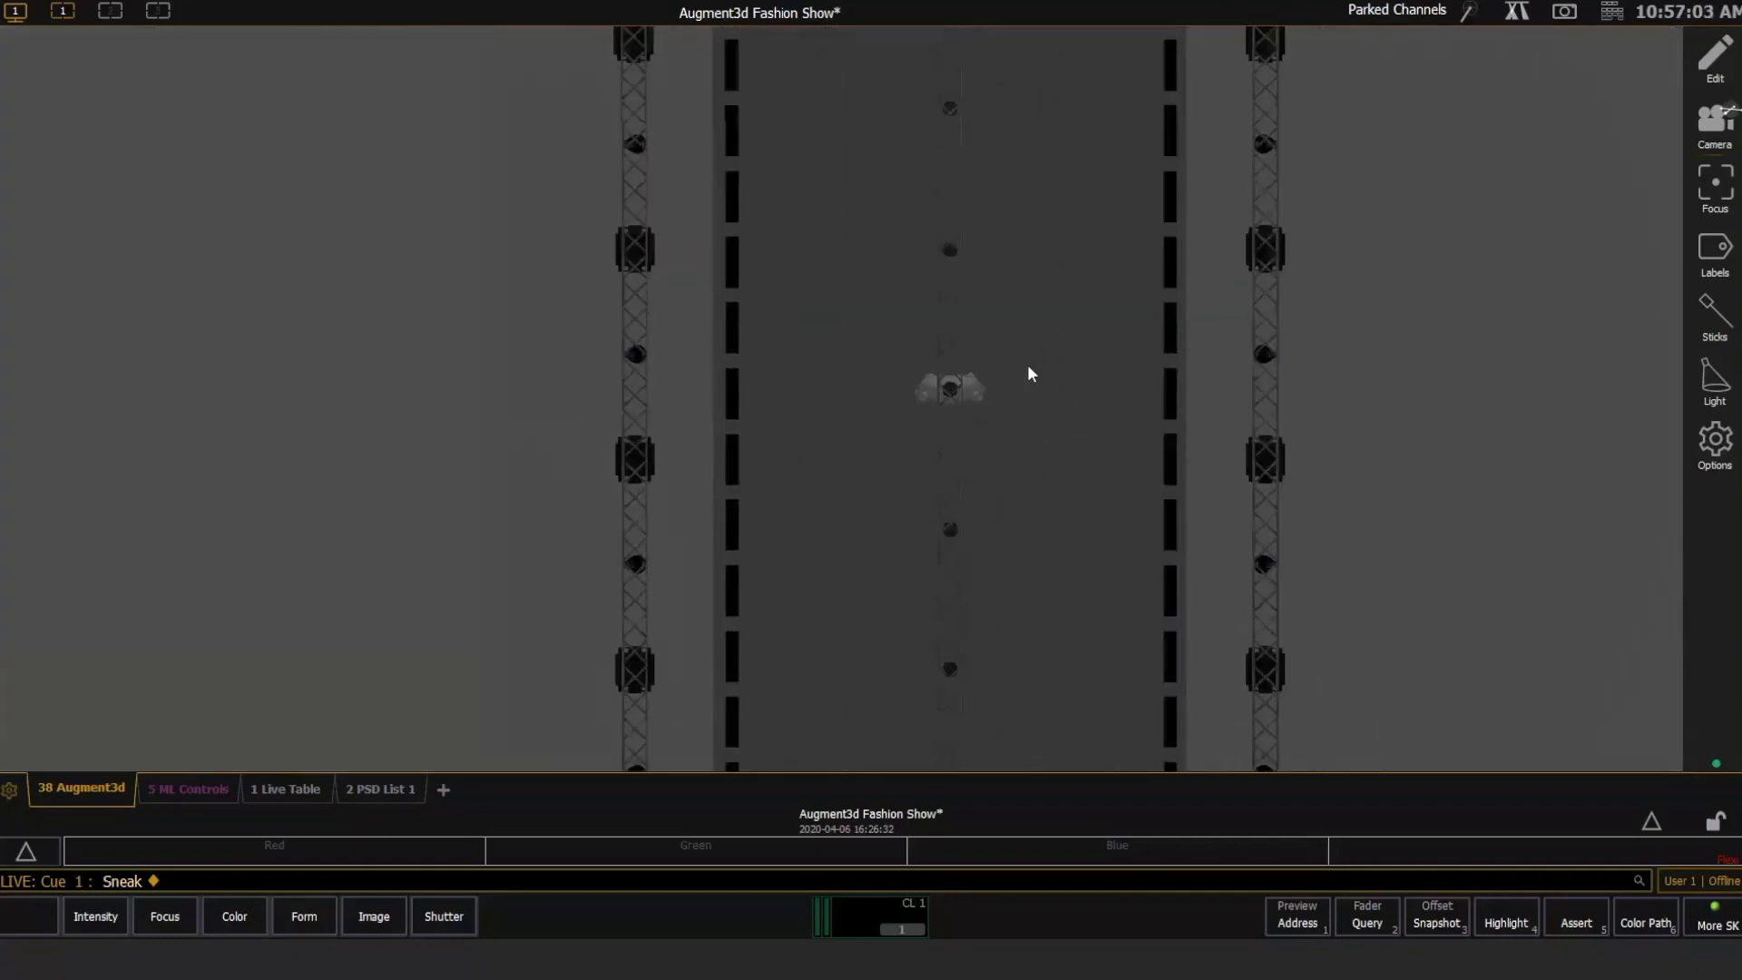
Change the camera mode to Perspective and reorient the view to see the runway from the side at an angle.
{"action": "left_click", "coordinate": [1714, 127]}
{"action": "left_click", "coordinate": [1467, 430]}
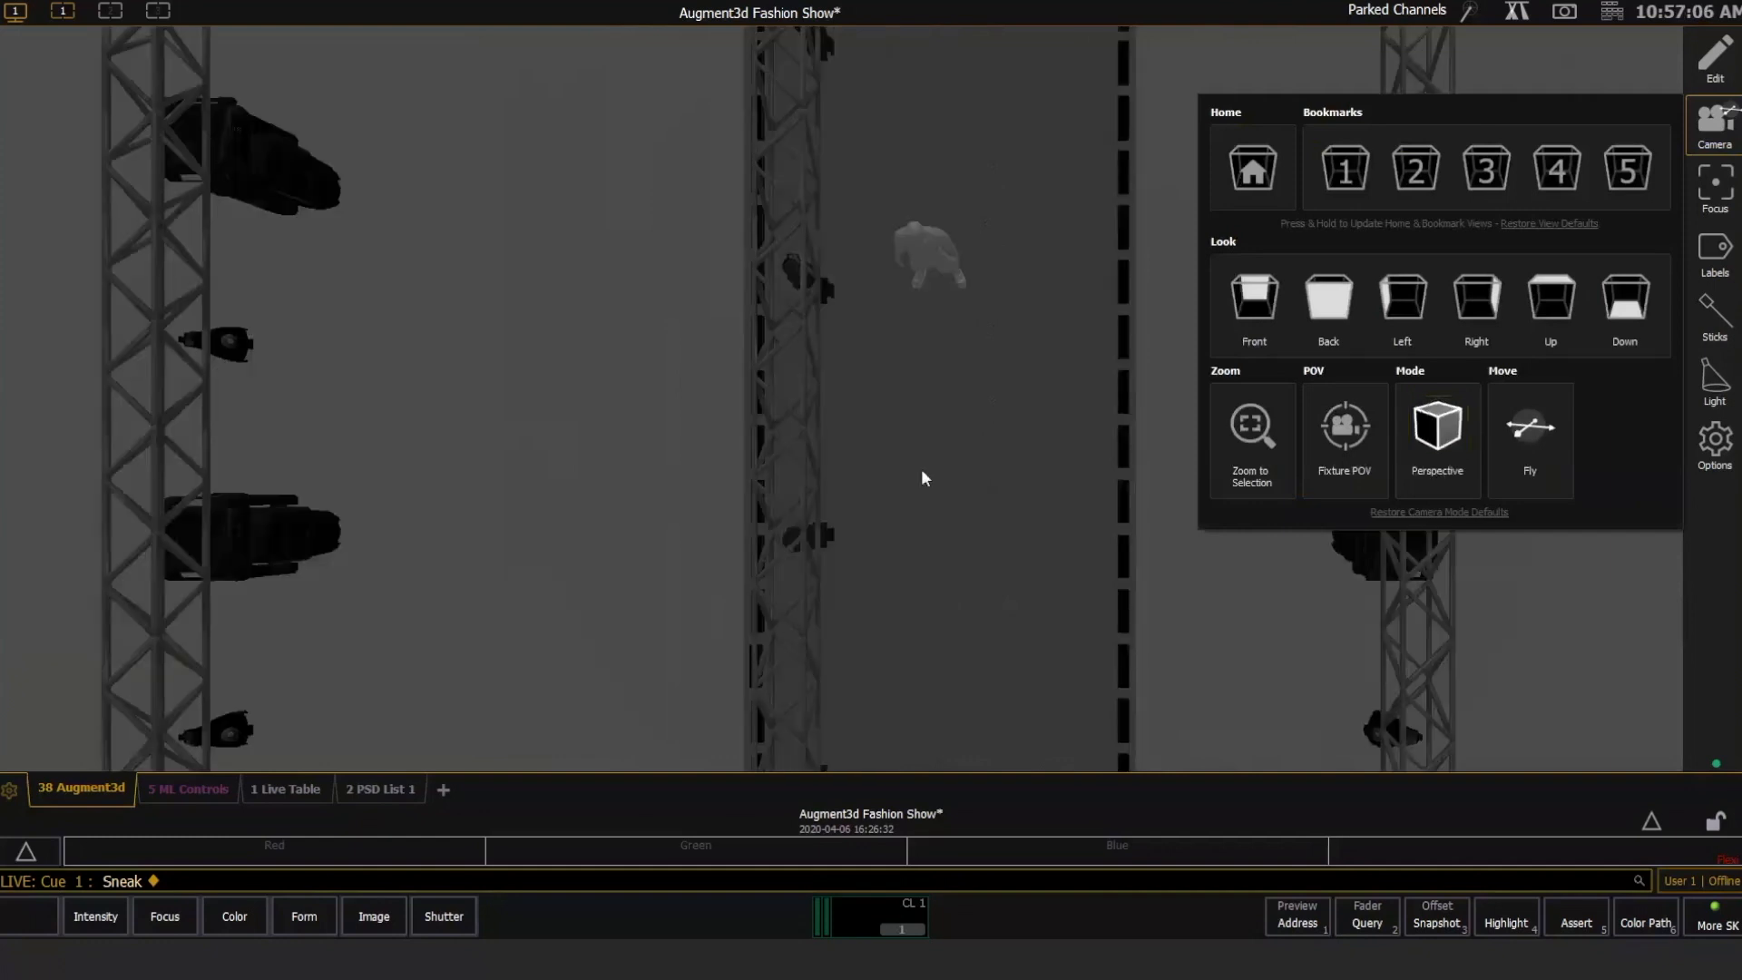
{"action": "left_click_drag", "start_coordinate": [1069, 506], "coordinate": [1240, 430]}
{"action": "left_click", "coordinate": [1021, 508]}
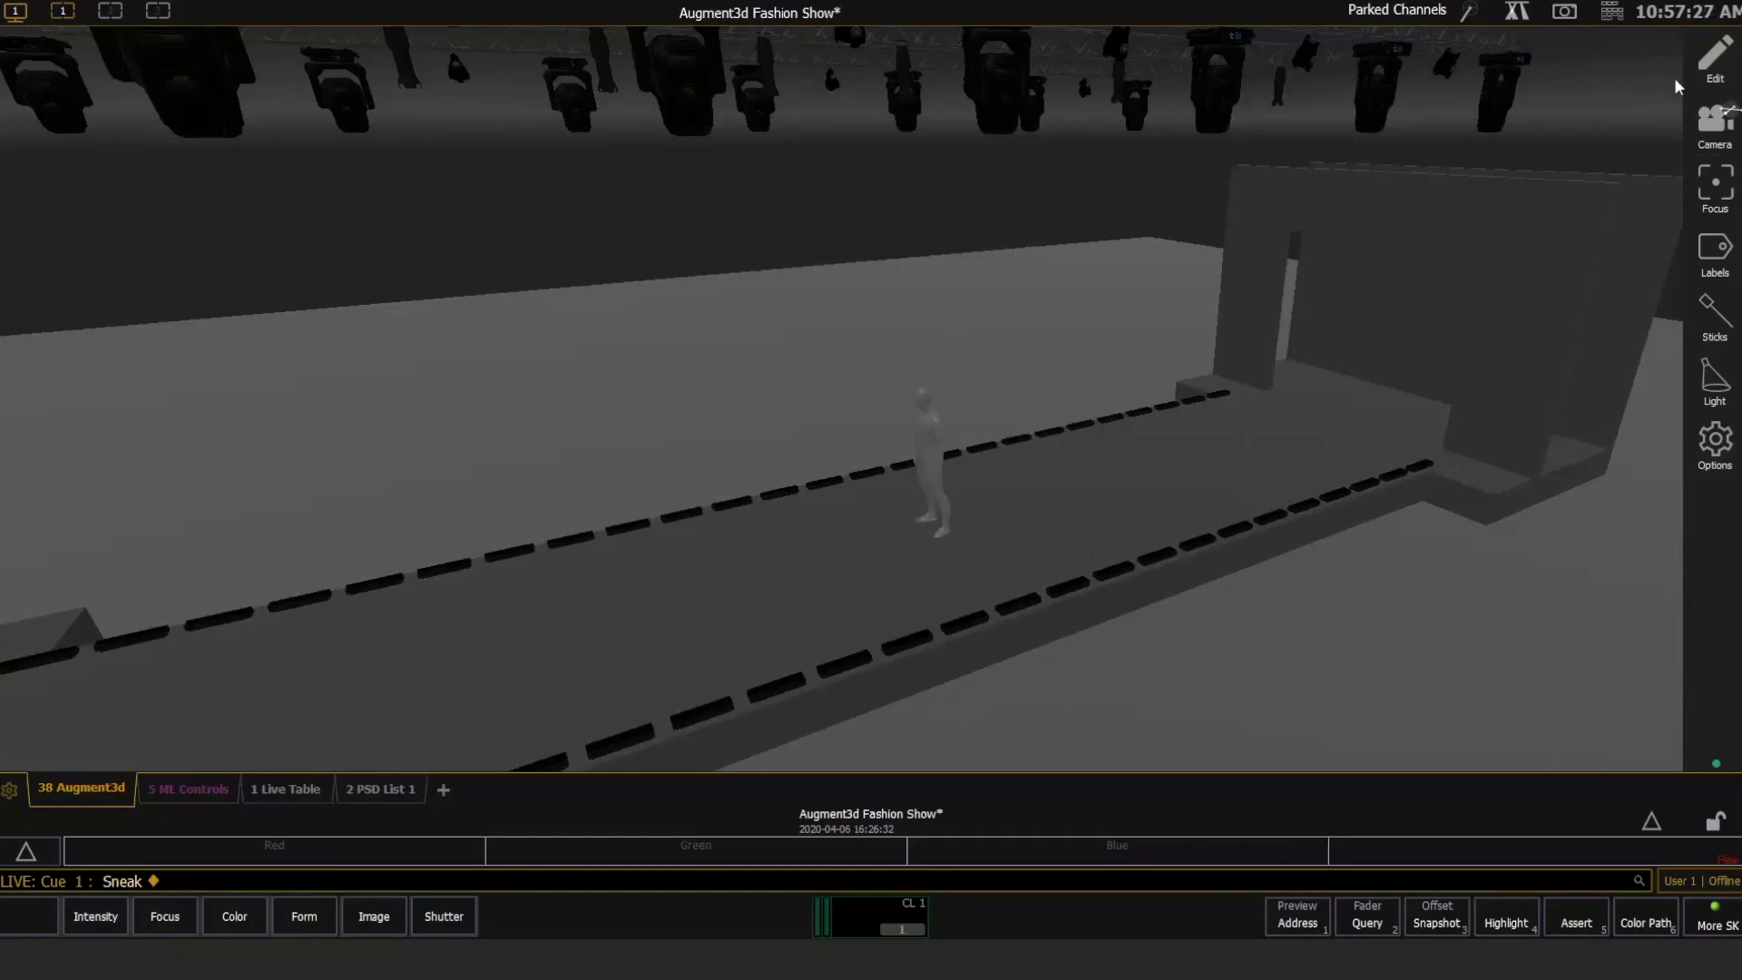
Recall the Home camera view and move out to an angled overview of the whole runway and rig.
{"action": "left_click", "coordinate": [1714, 120]}
{"action": "left_click", "coordinate": [1263, 176]}
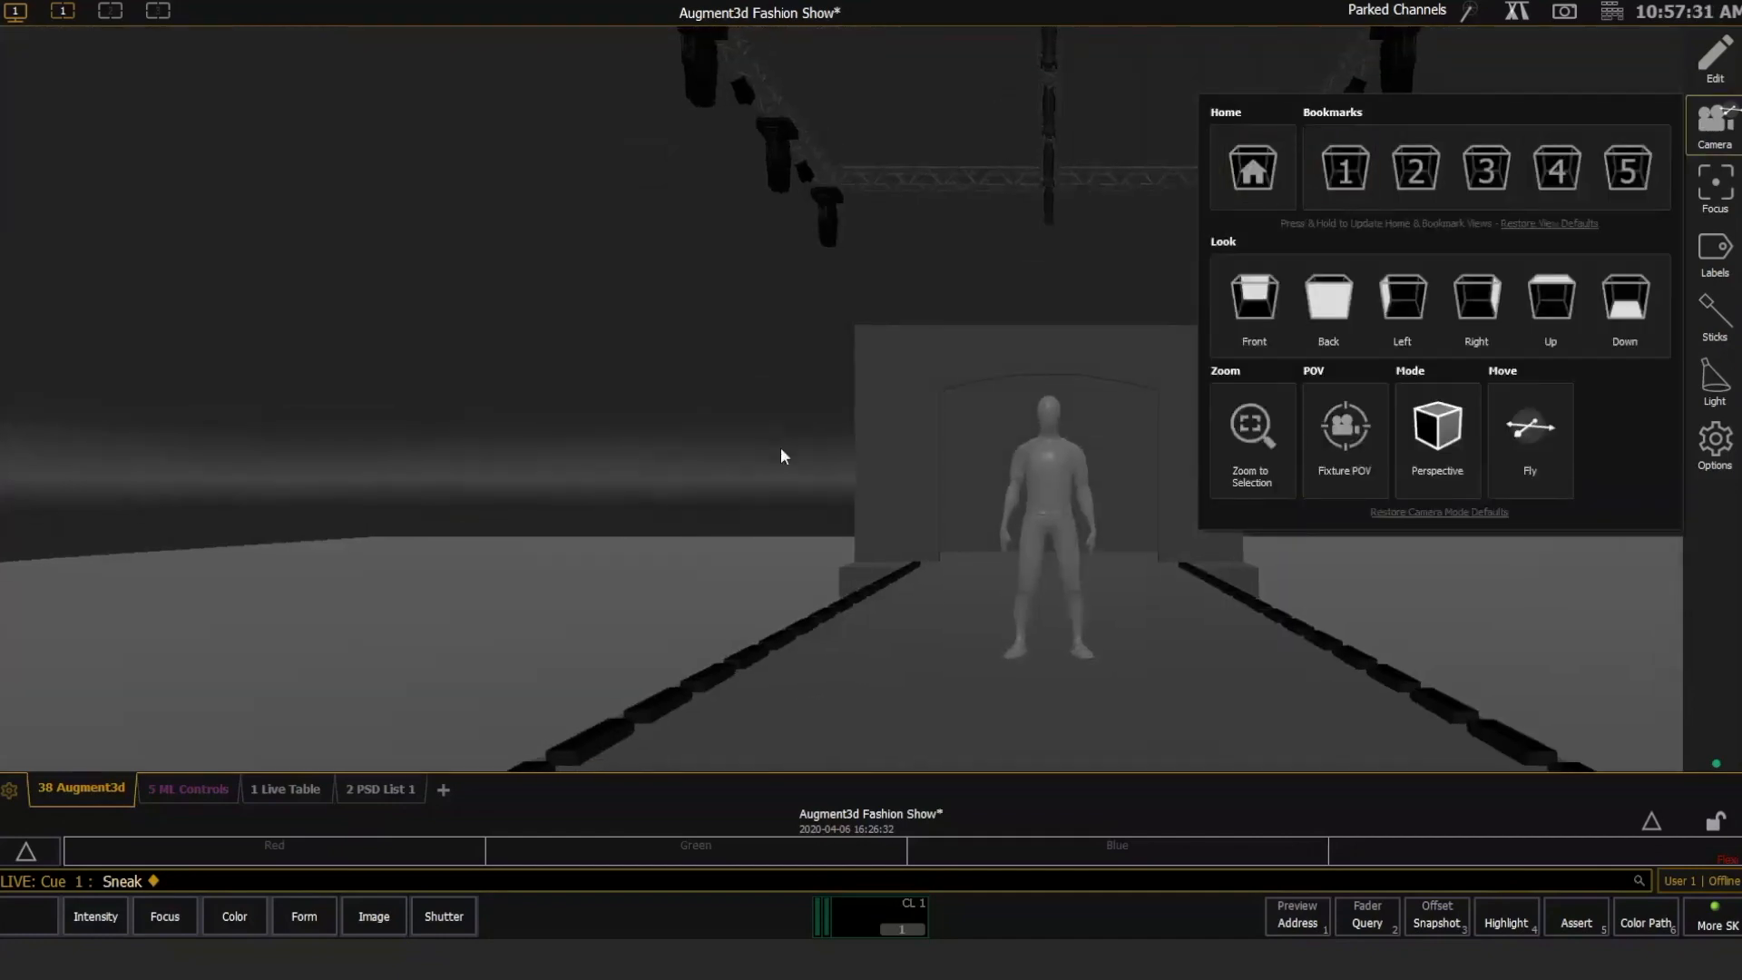
{"action": "left_click", "coordinate": [1543, 437]}
{"action": "left_click", "coordinate": [851, 432]}
{"action": "mouse_move", "coordinate": [1103, 436]}
{"action": "left_mouse_down"}
{"action": "mouse_move", "coordinate": [1217, 451]}
{"action": "mouse_move", "coordinate": [1085, 442]}
{"action": "mouse_move", "coordinate": [1116, 333]}
{"action": "mouse_move", "coordinate": [1124, 575]}
{"action": "mouse_move", "coordinate": [867, 427]}
{"action": "mouse_move", "coordinate": [1140, 443]}
{"action": "mouse_move", "coordinate": [1101, 377]}
{"action": "mouse_move", "coordinate": [1100, 517]}
{"action": "mouse_move", "coordinate": [1185, 412]}
{"action": "mouse_move", "coordinate": [1244, 416]}
{"action": "mouse_move", "coordinate": [1102, 444]}
{"action": "mouse_move", "coordinate": [1124, 400]}
{"action": "mouse_move", "coordinate": [689, 462]}
{"action": "mouse_move", "coordinate": [709, 465]}
{"action": "mouse_move", "coordinate": [669, 423]}
{"action": "mouse_move", "coordinate": [1077, 441]}
{"action": "left_mouse_up"}
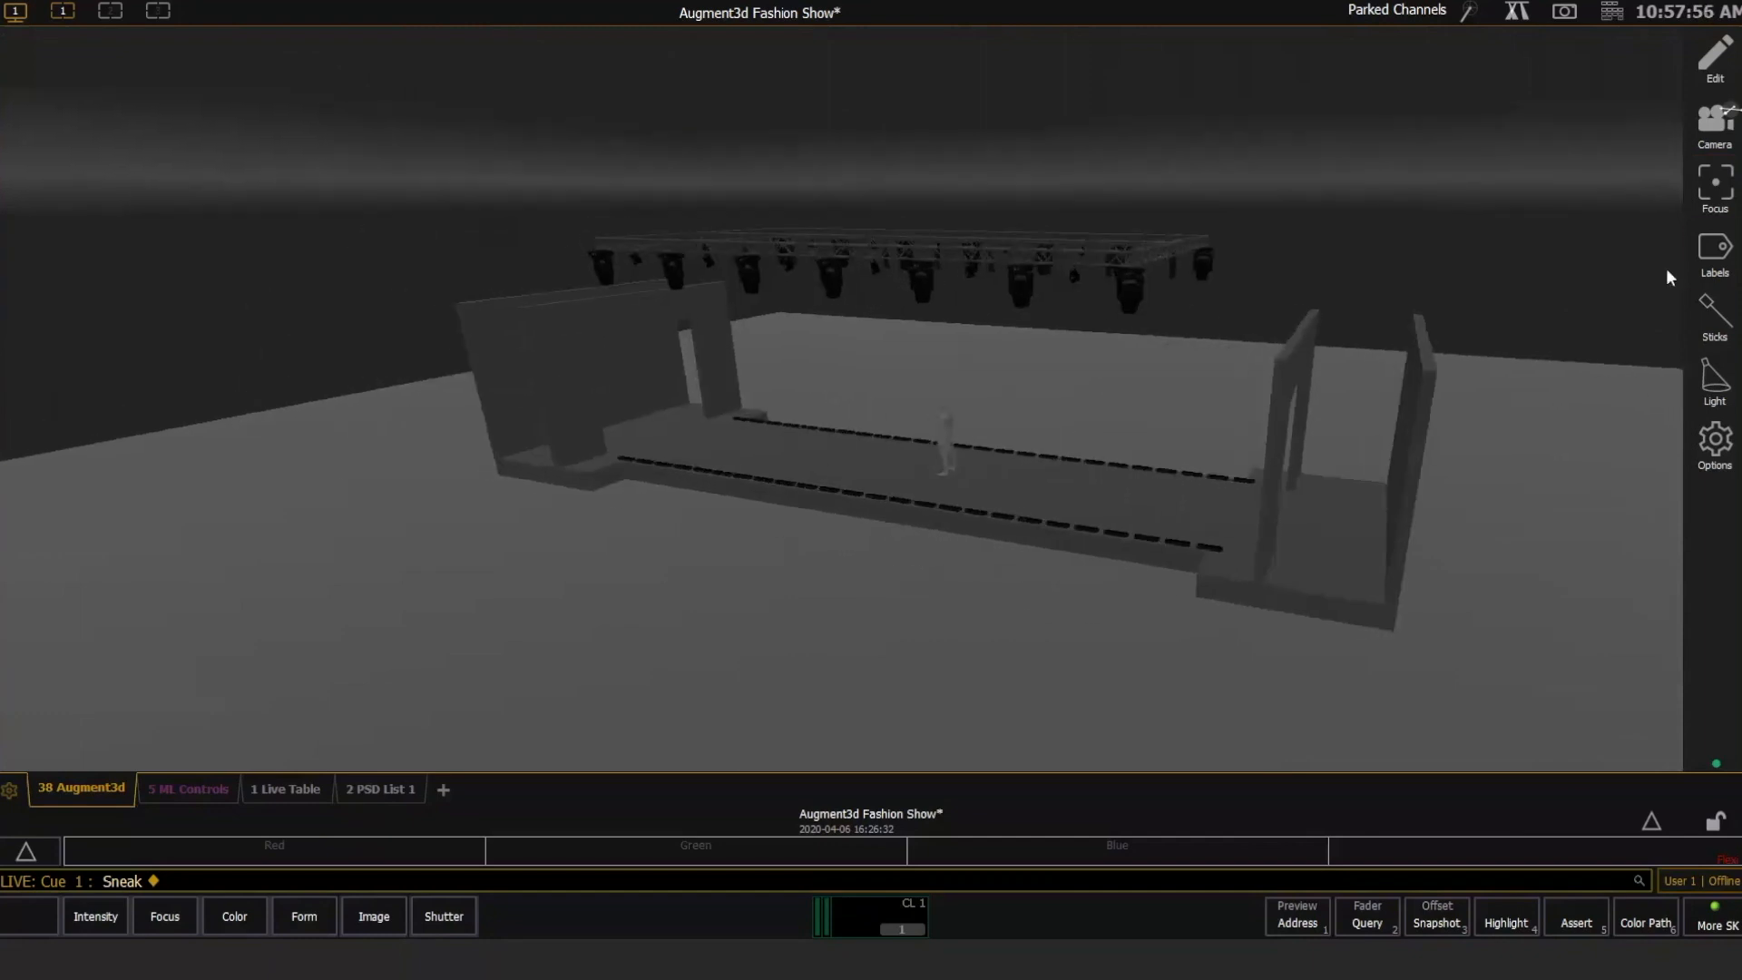
Switch the camera Move mode to Orbit and orbit, pan and zoom around the runway from its other end.
{"action": "left_click", "coordinate": [1714, 122]}
{"action": "left_click", "coordinate": [1531, 425]}
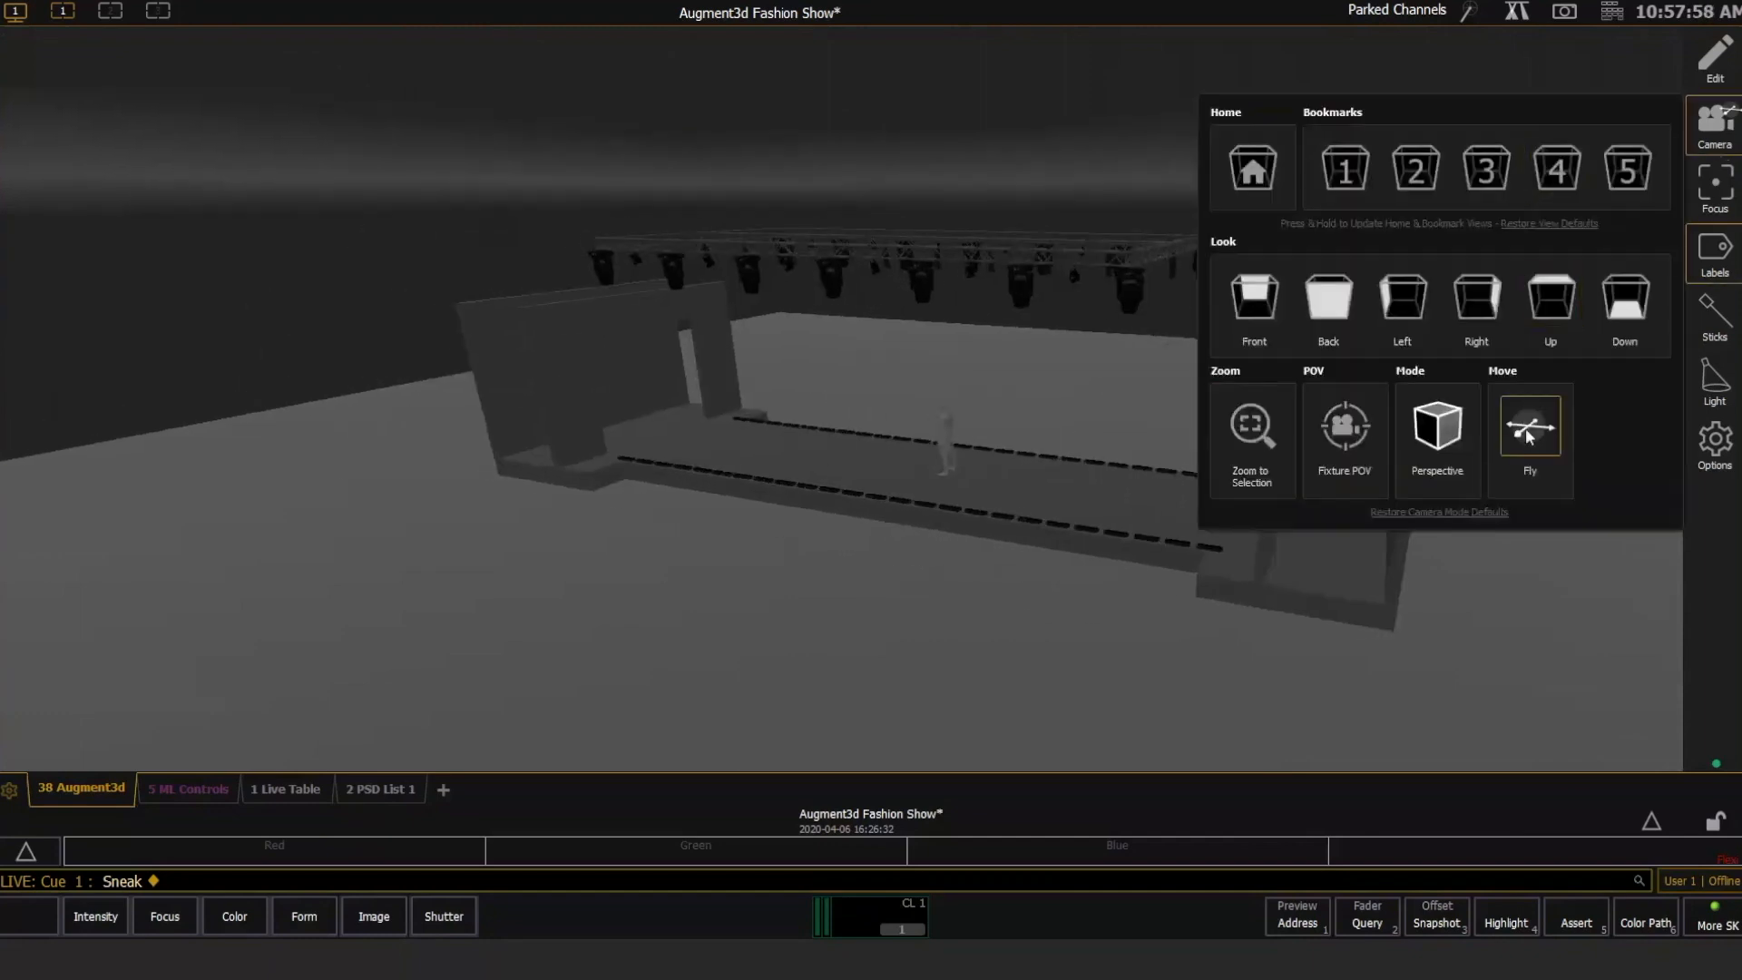
{"action": "left_click", "coordinate": [955, 503]}
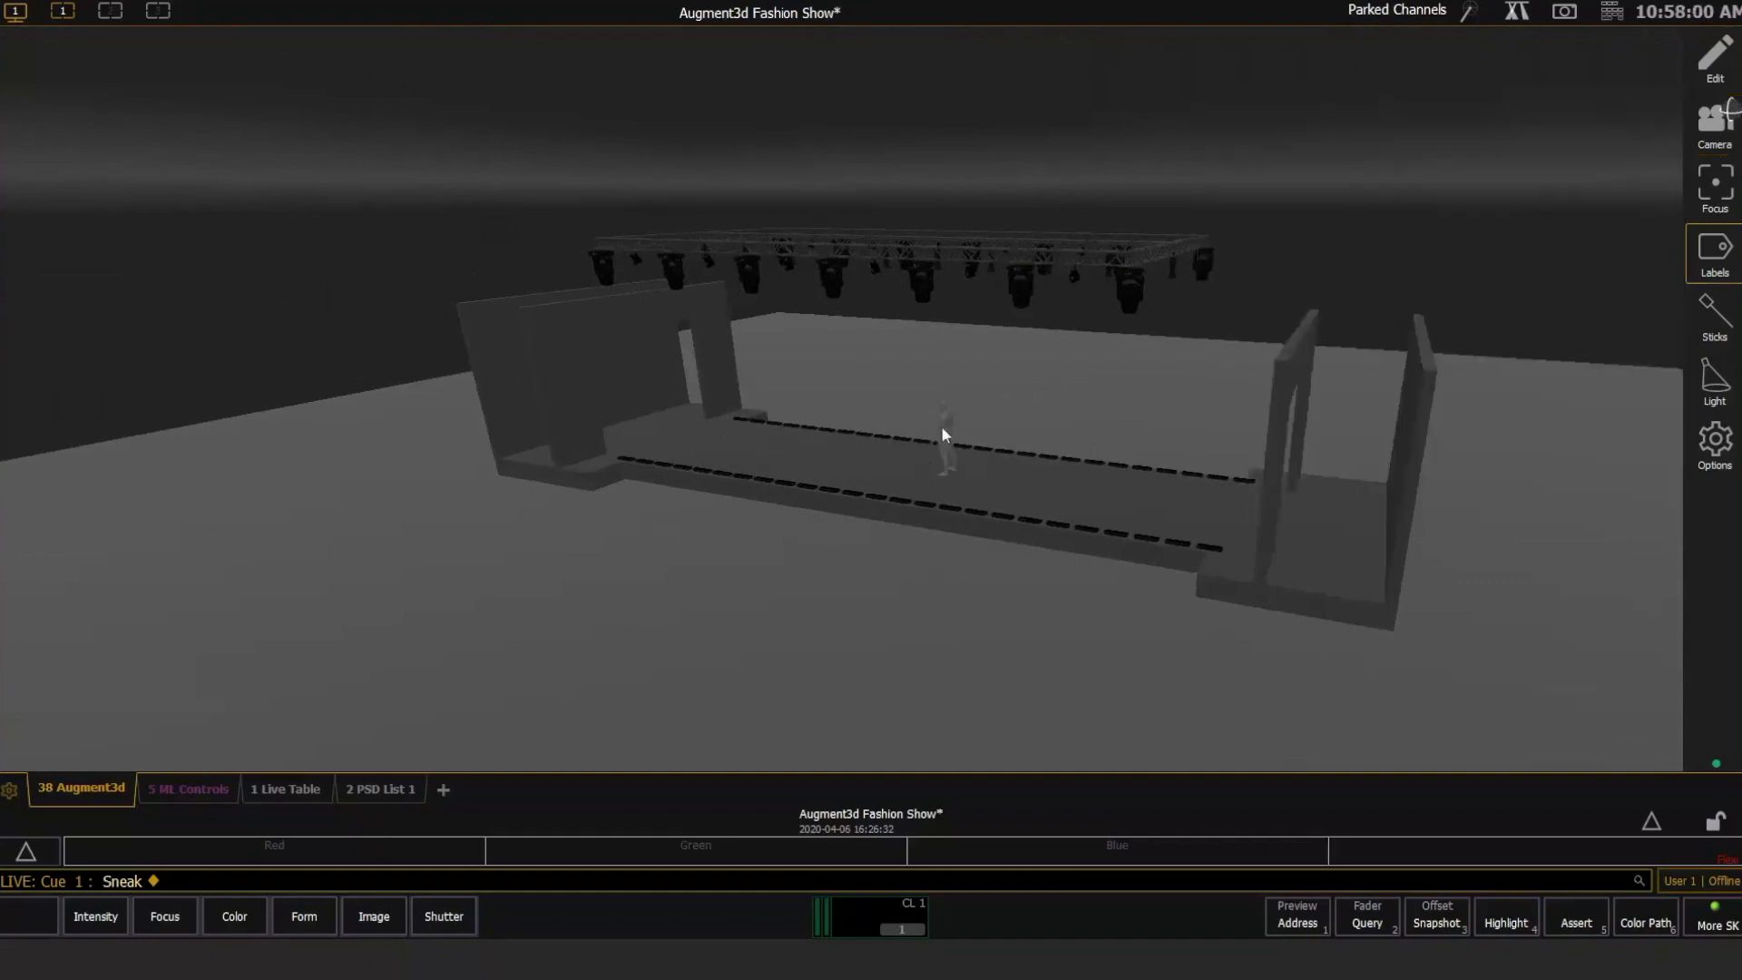
{"action": "left_click_drag", "start_coordinate": [711, 419], "coordinate": [937, 400]}
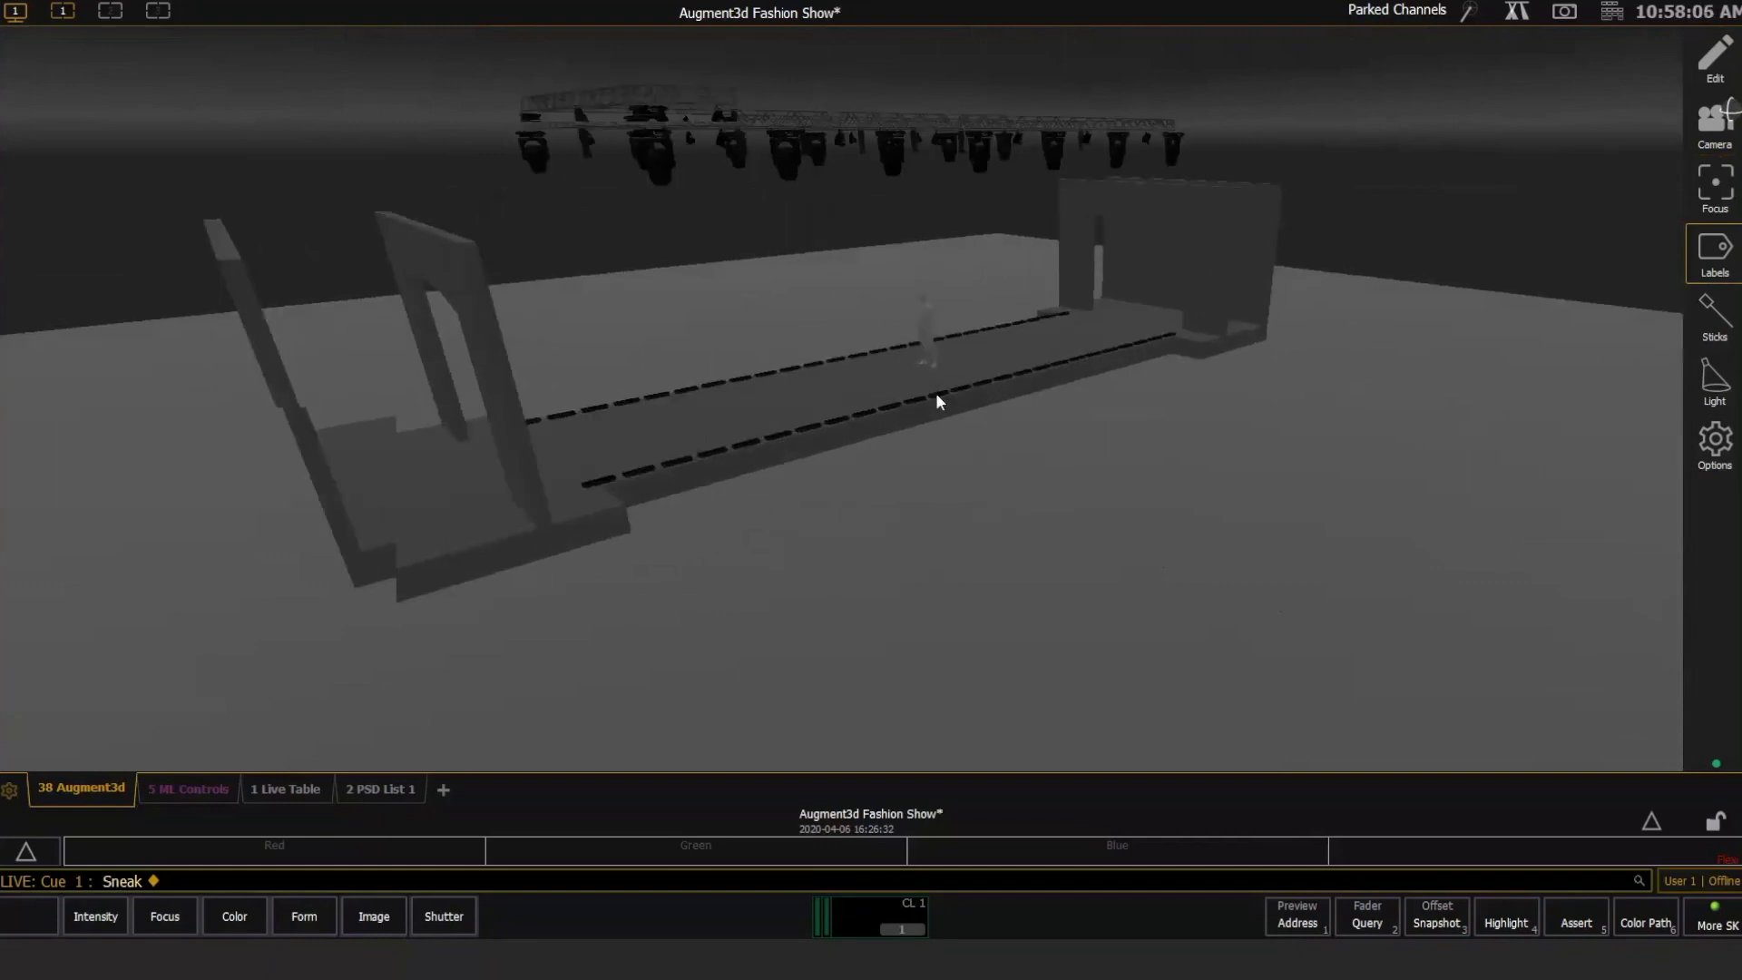
{"action": "middle_click_drag", "start_coordinate": [936, 396], "coordinate": [886, 376]}
{"action": "scroll", "coordinate": [888, 377], "scroll_direction": "up", "scroll_amount": 4}
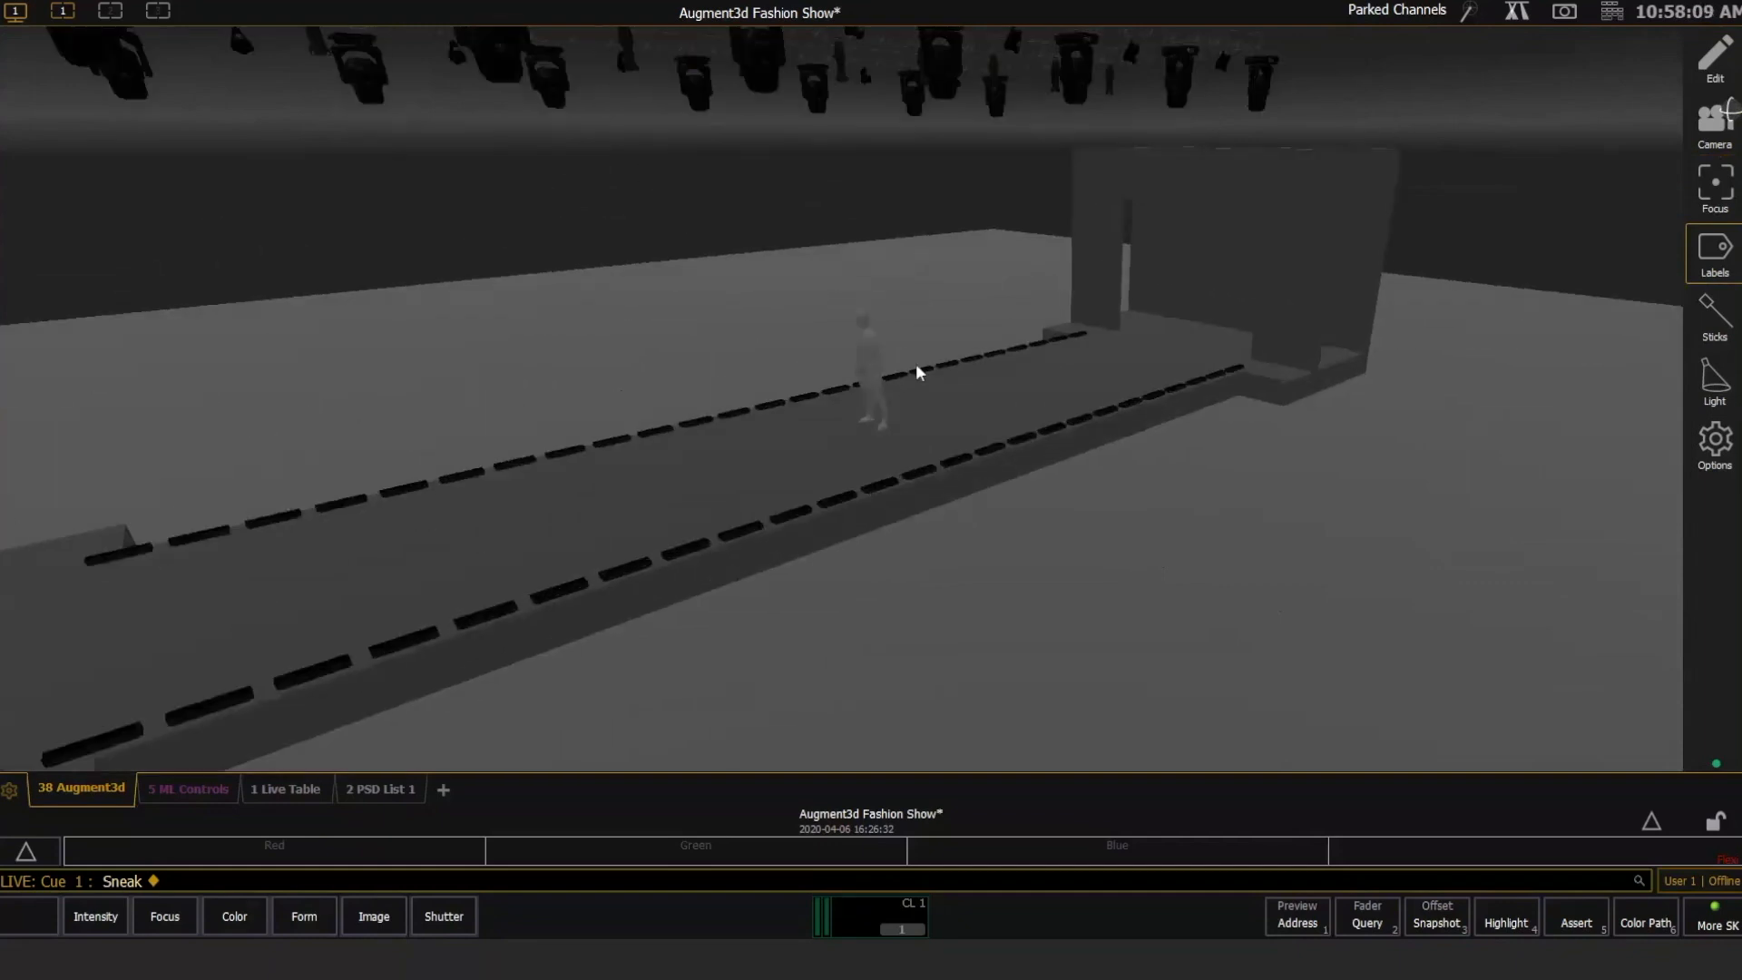
{"action": "right_click_drag", "start_coordinate": [900, 390], "coordinate": [829, 358]}
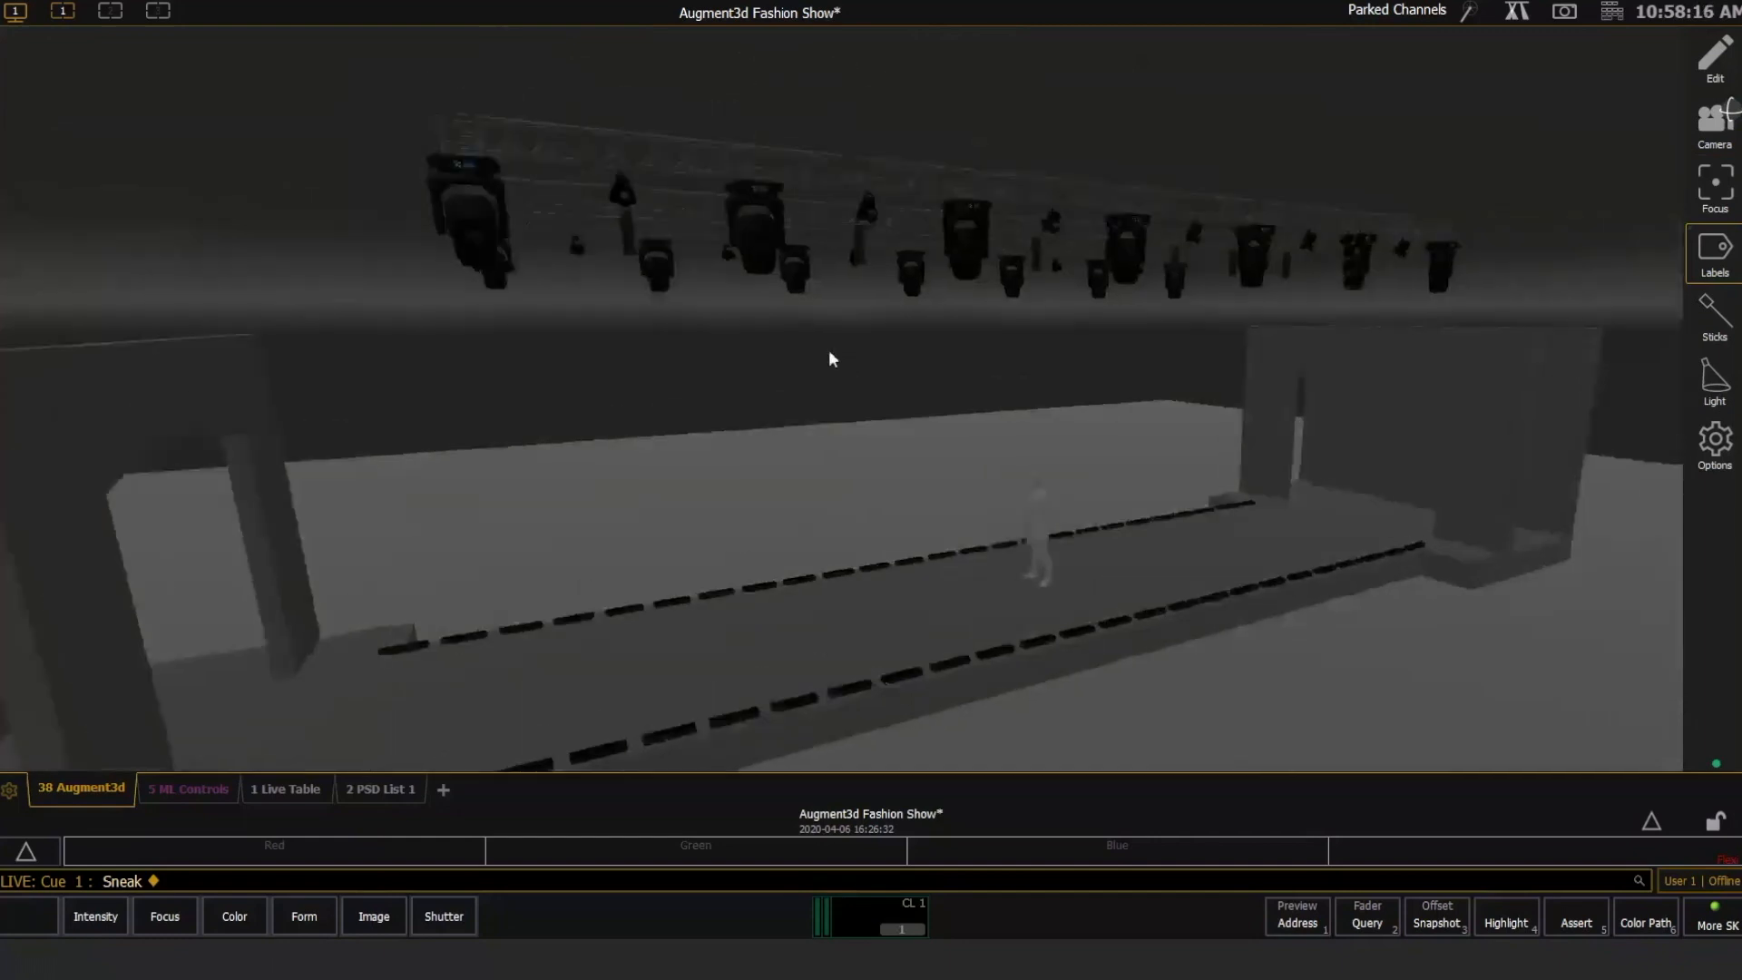
Set the camera Move mode back to Fly and slightly shift the view of the runway and rig.
{"action": "left_click", "coordinate": [1716, 138]}
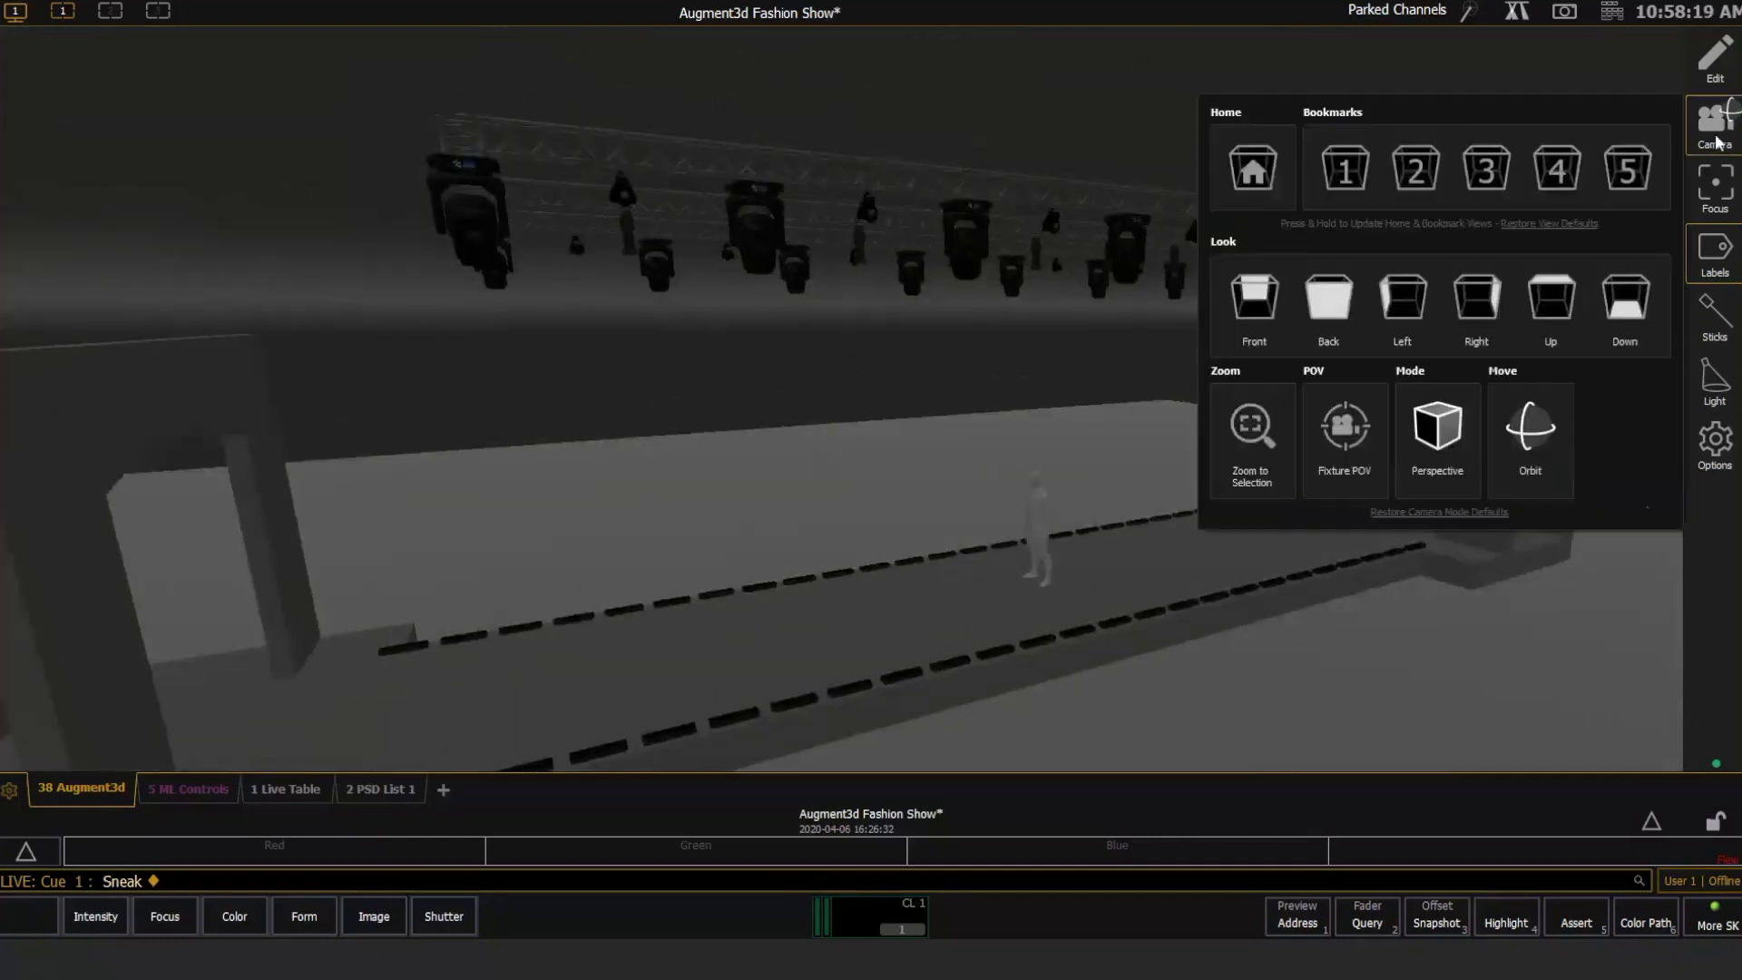
{"action": "left_click", "coordinate": [1535, 406]}
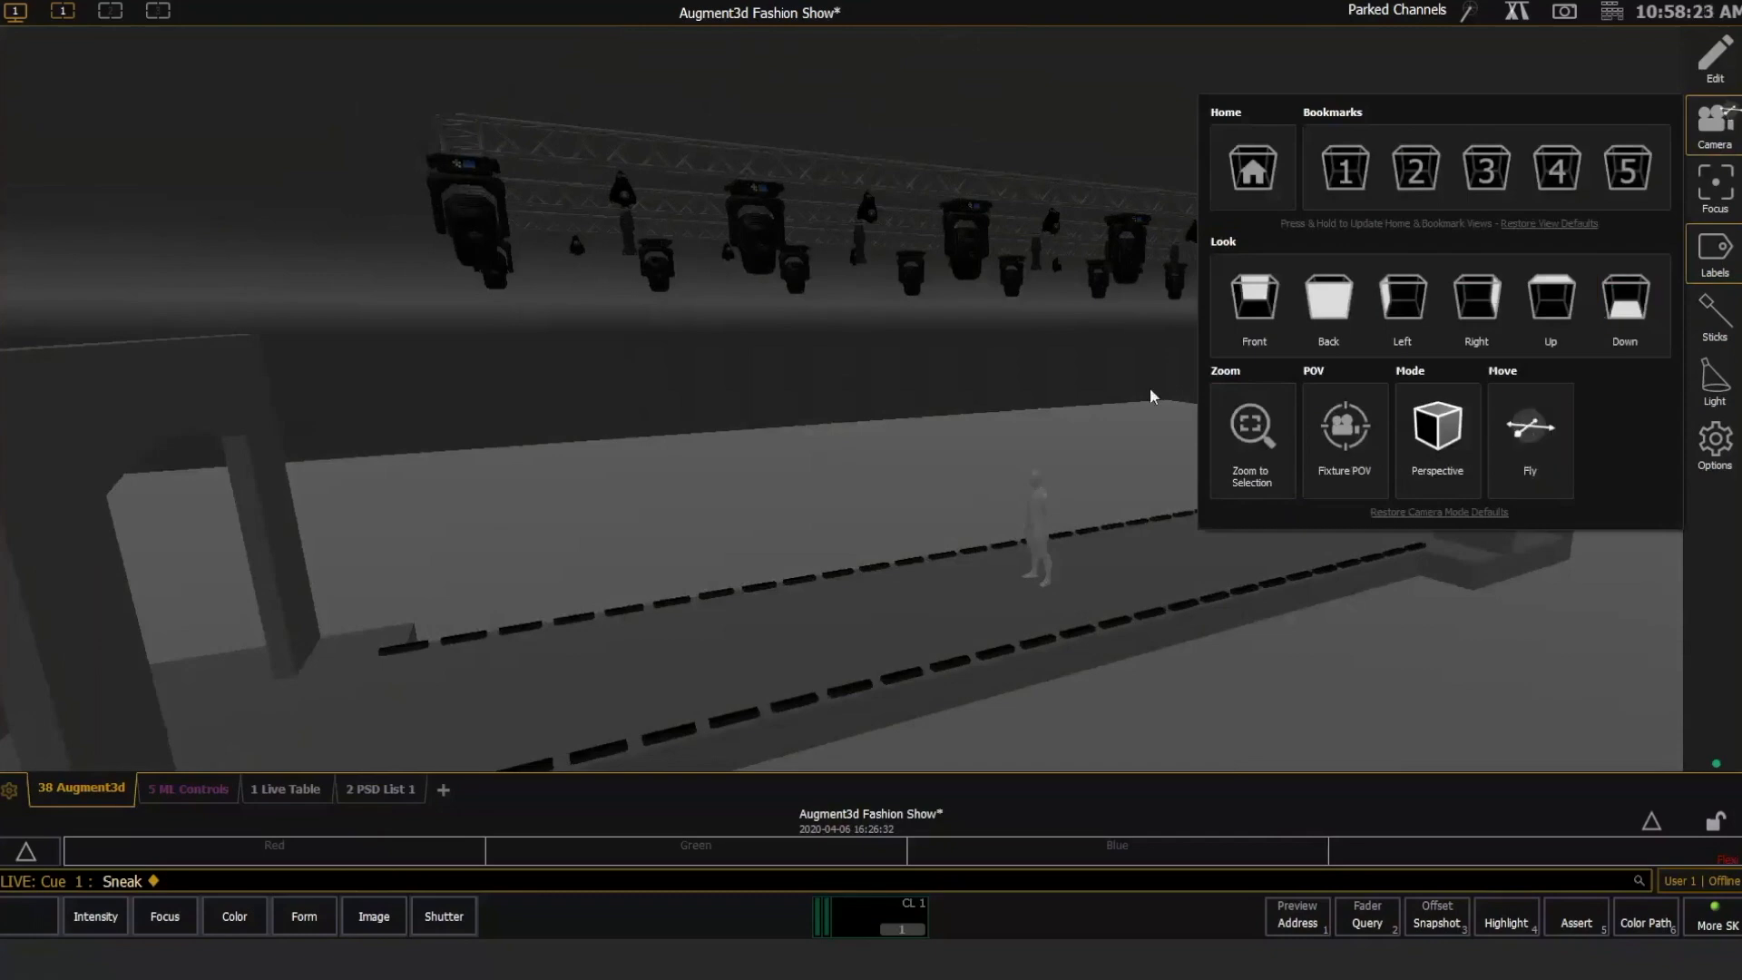
{"action": "left_click", "coordinate": [918, 482]}
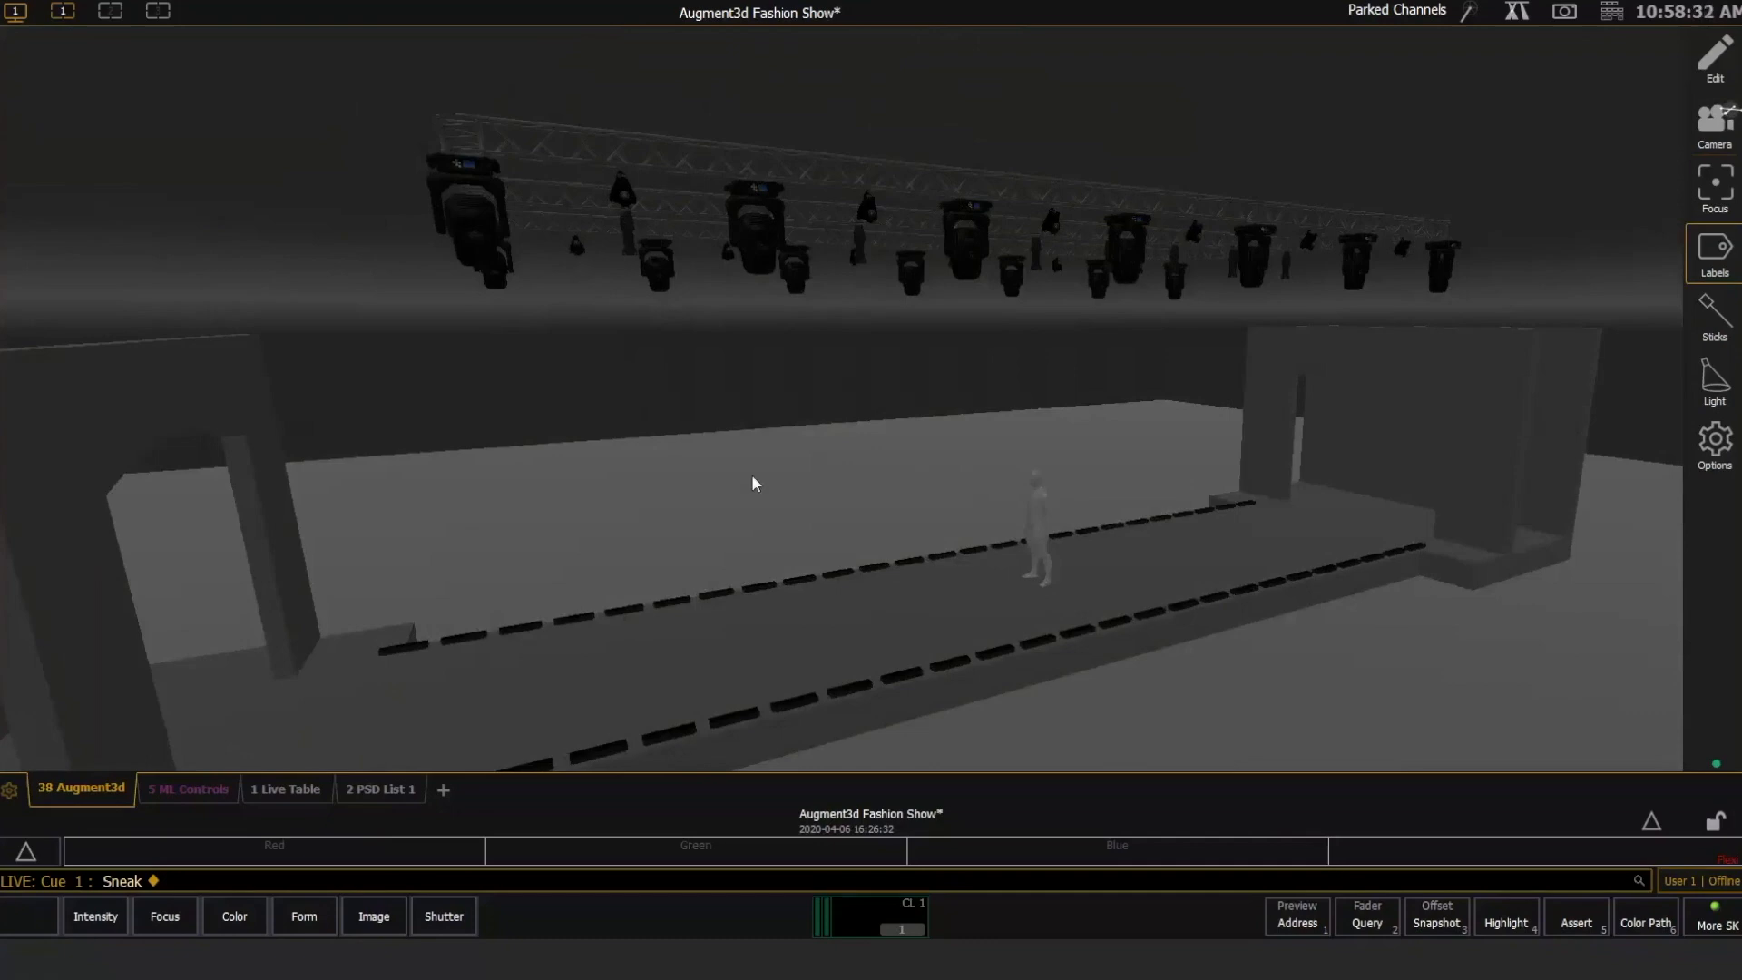
{"action": "middle_click_drag", "start_coordinate": [1047, 387], "coordinate": [1116, 401]}
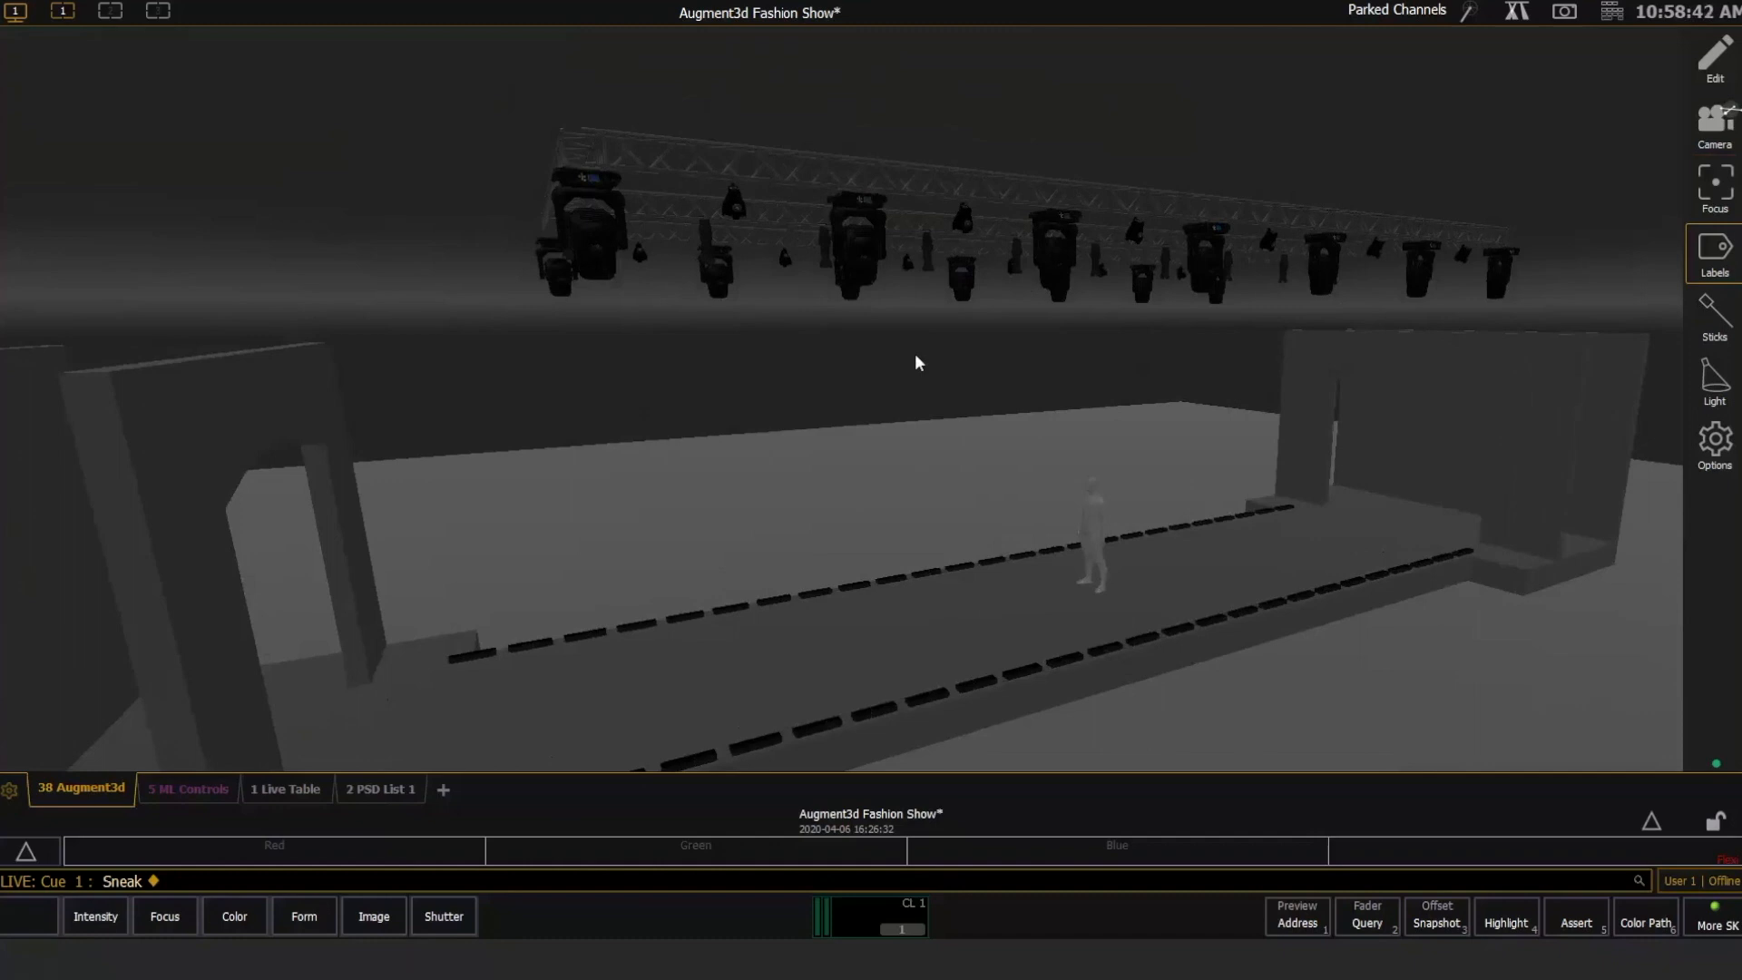
Record Snapshot 3 with Visible Workspaces, after deselecting all listed workspaces, Favorite, Custom DS and Direct Selects.
{"action": "key", "text": "r"}
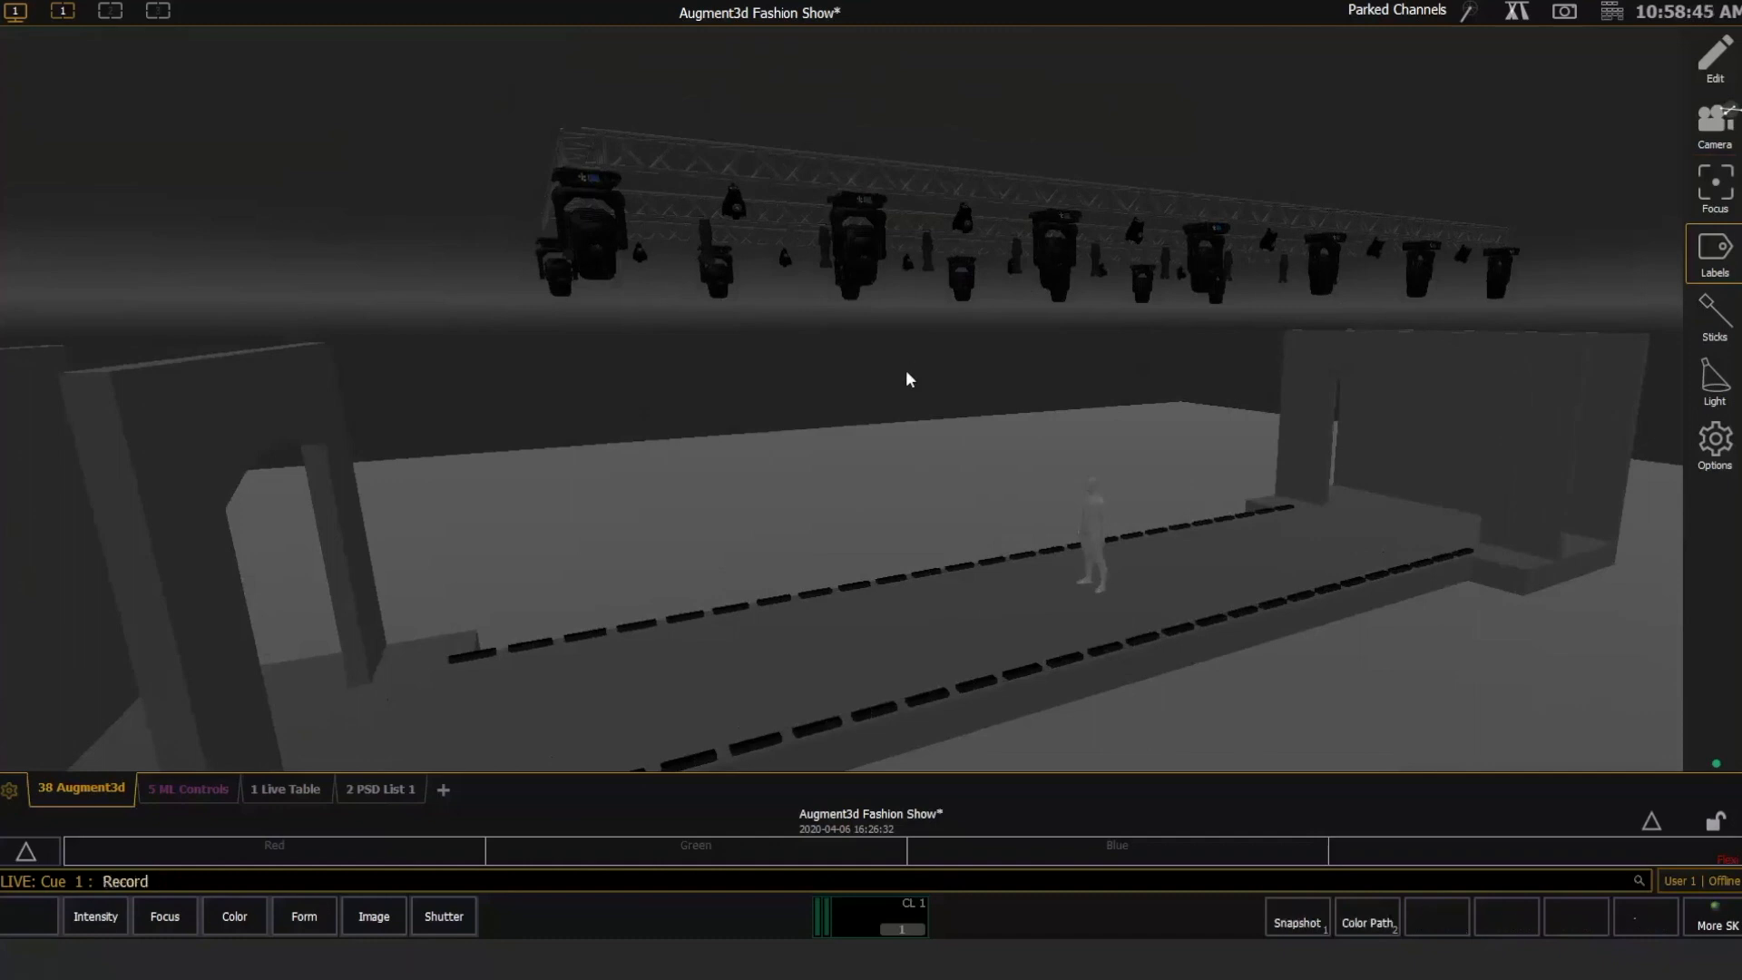
{"action": "key", "text": "2"}
{"action": "key", "text": "BackSpace"}
{"action": "left_click", "coordinate": [1291, 918]}
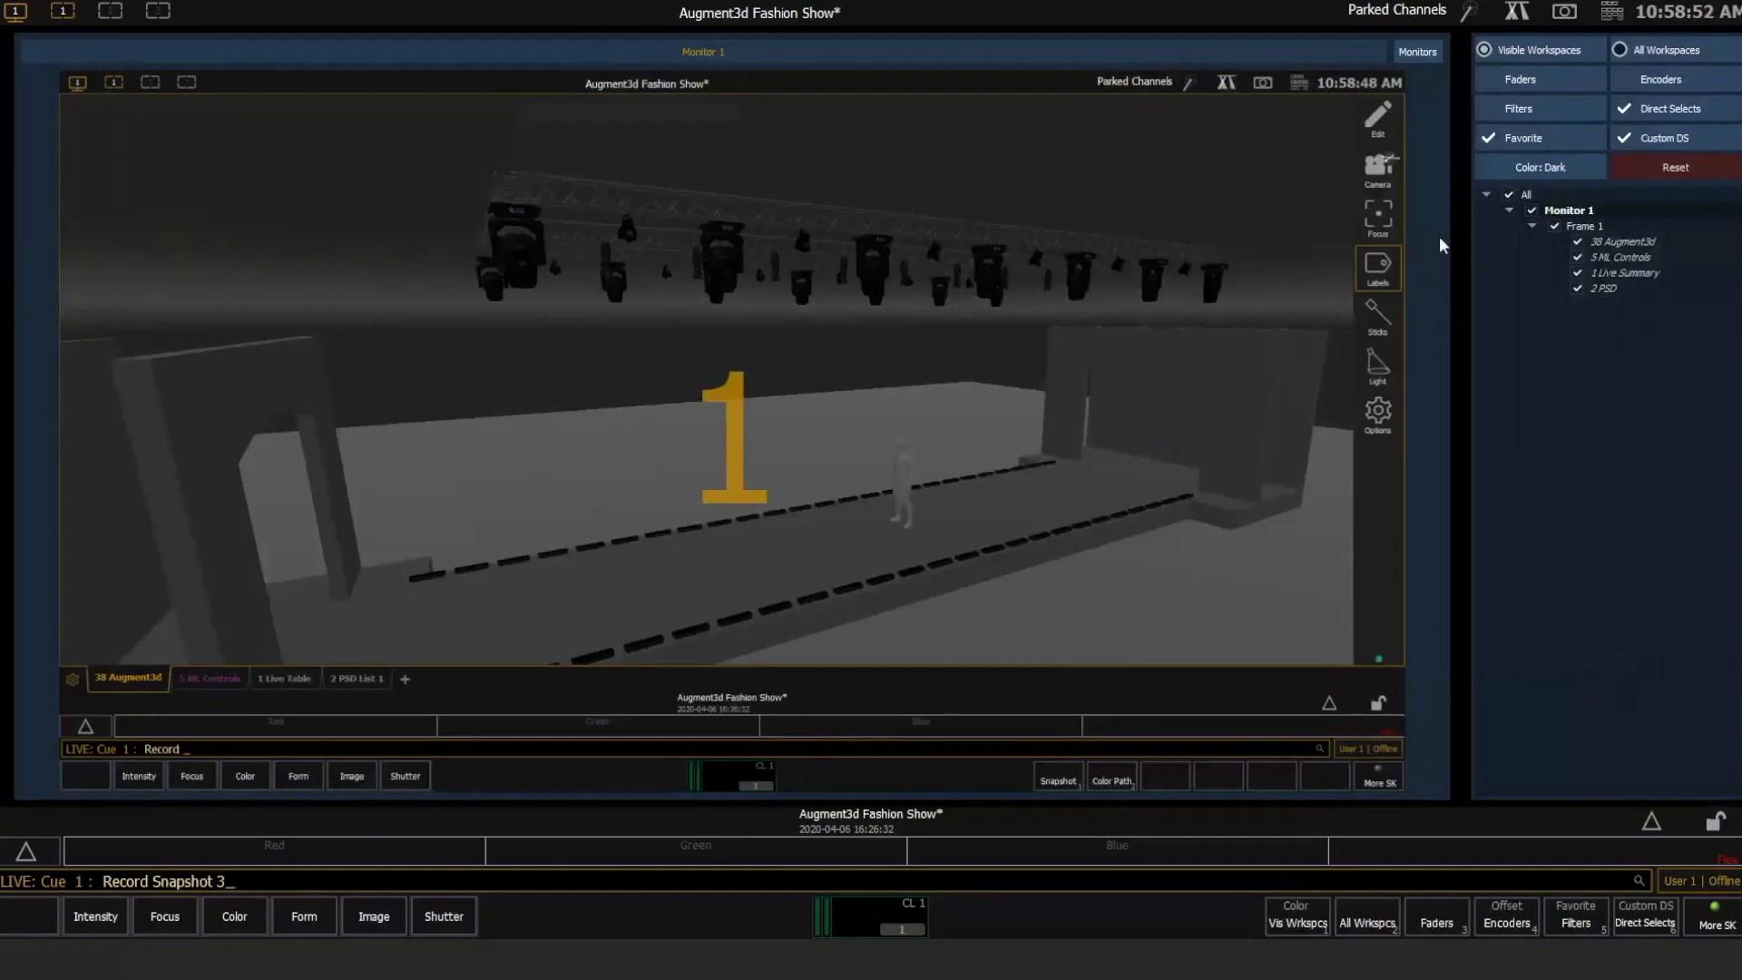
{"action": "left_click", "coordinate": [1508, 194]}
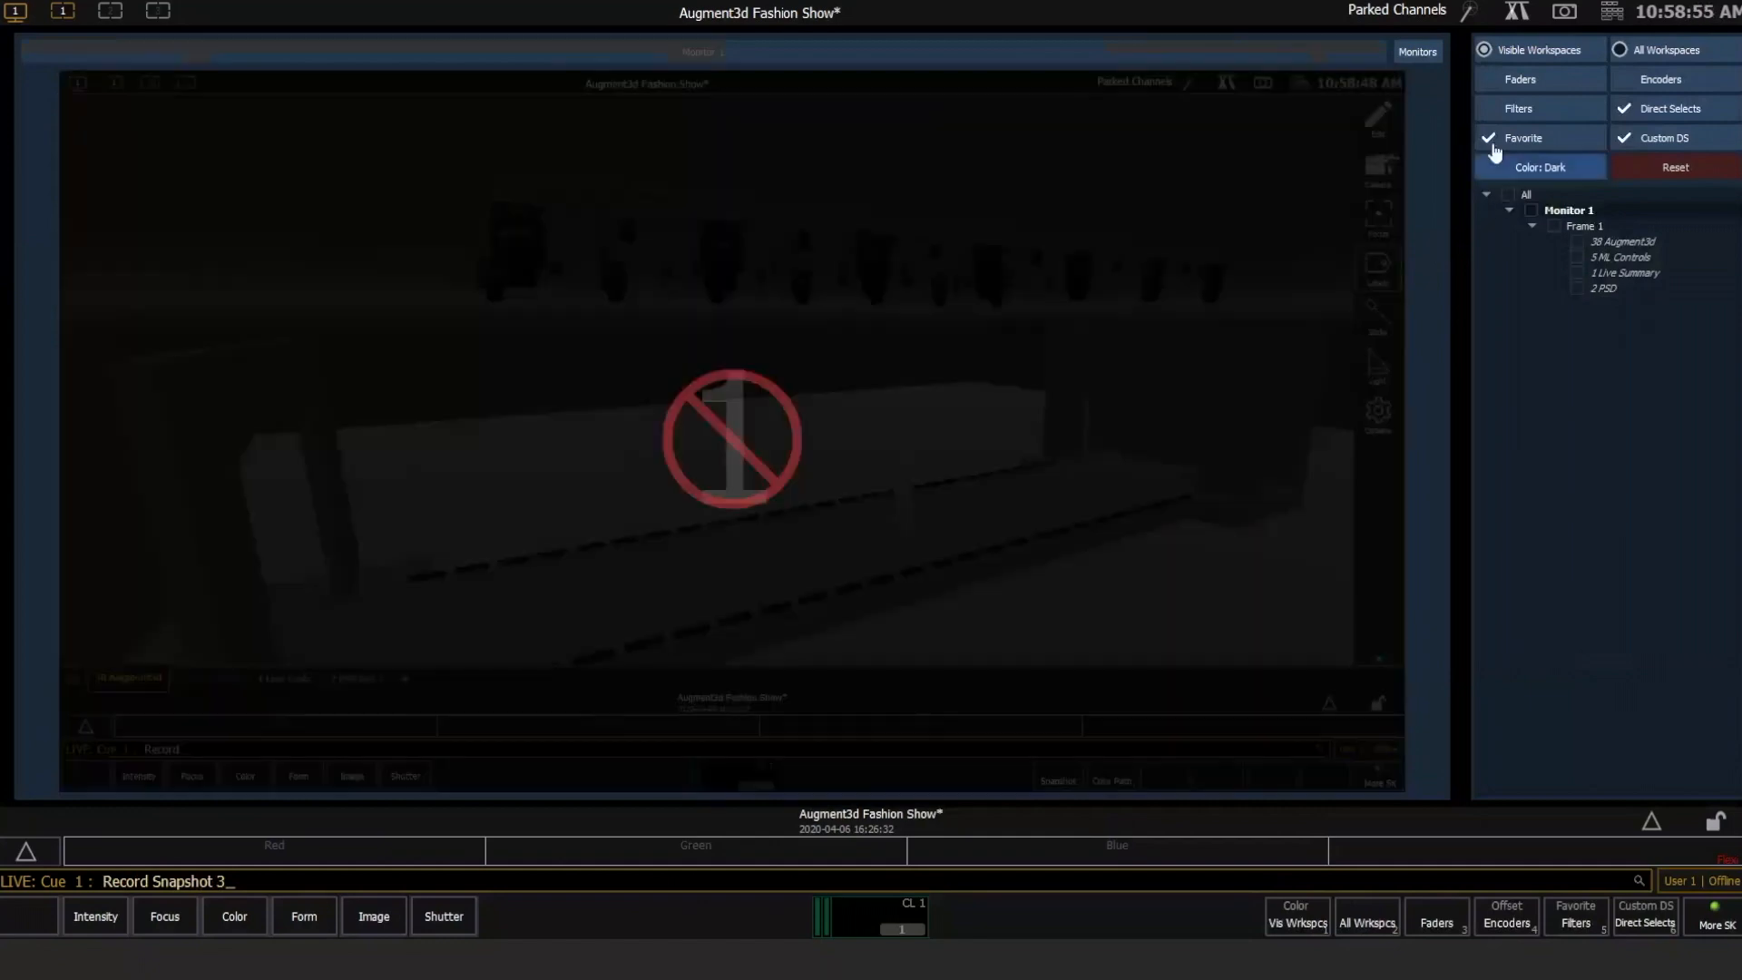
{"action": "left_click", "coordinate": [1493, 145]}
{"action": "left_click", "coordinate": [1639, 136]}
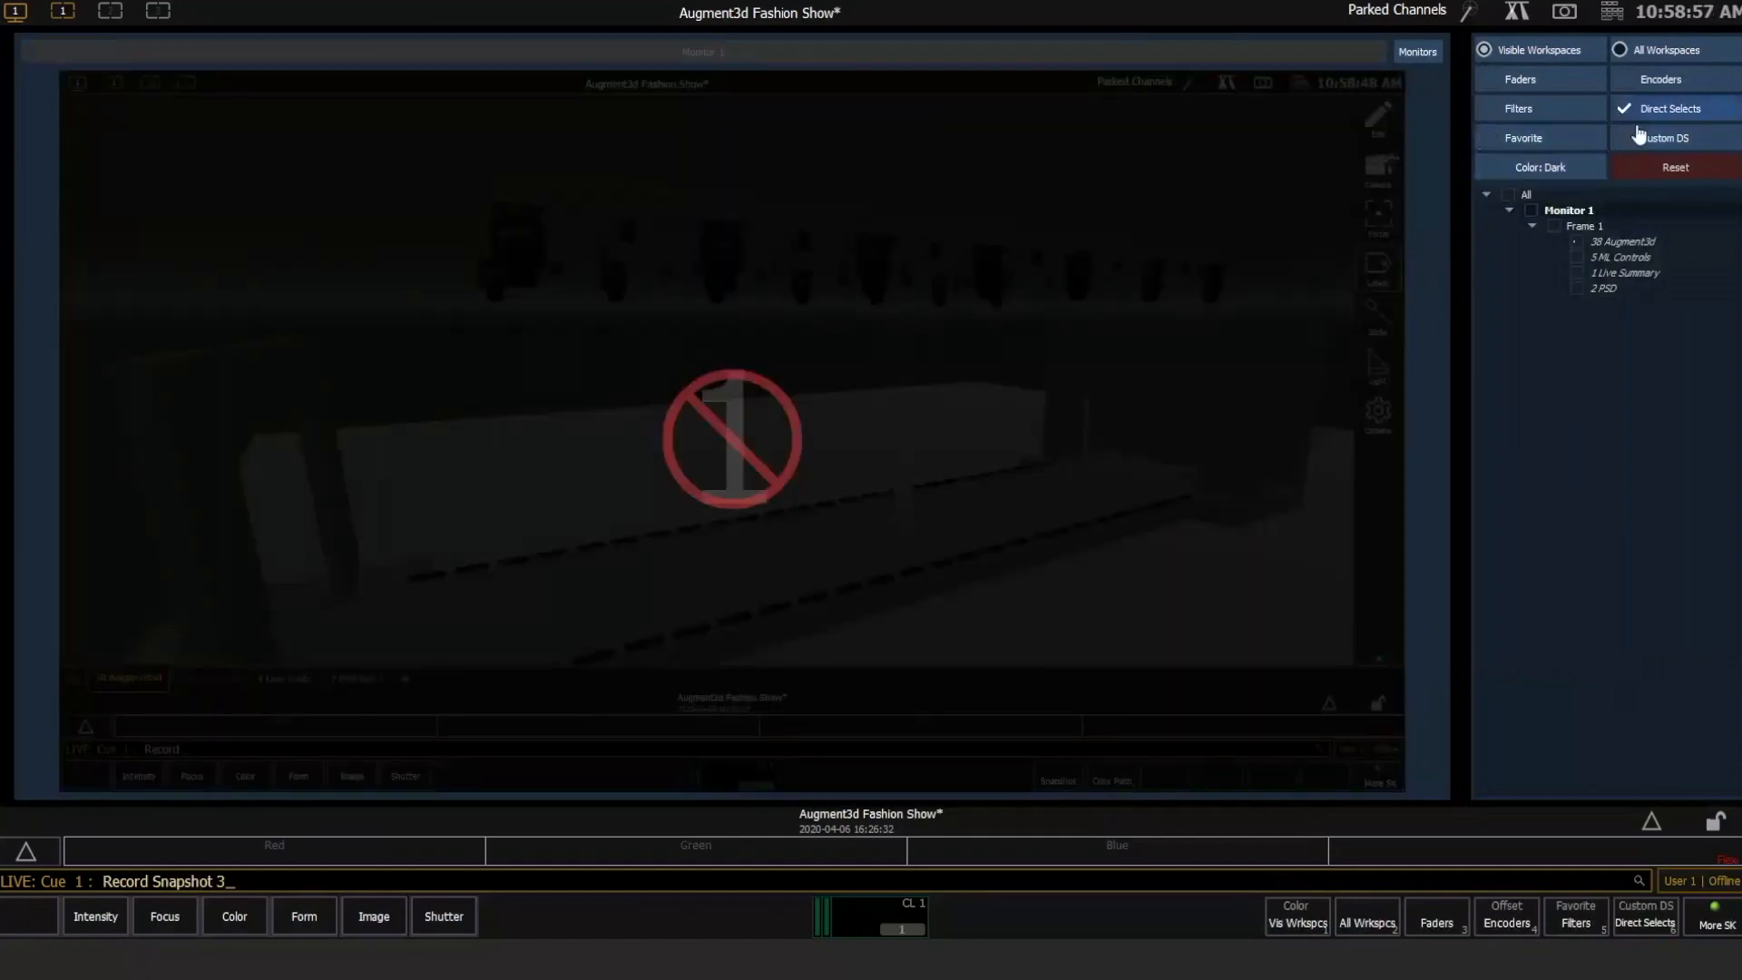
{"action": "left_click", "coordinate": [1647, 109]}
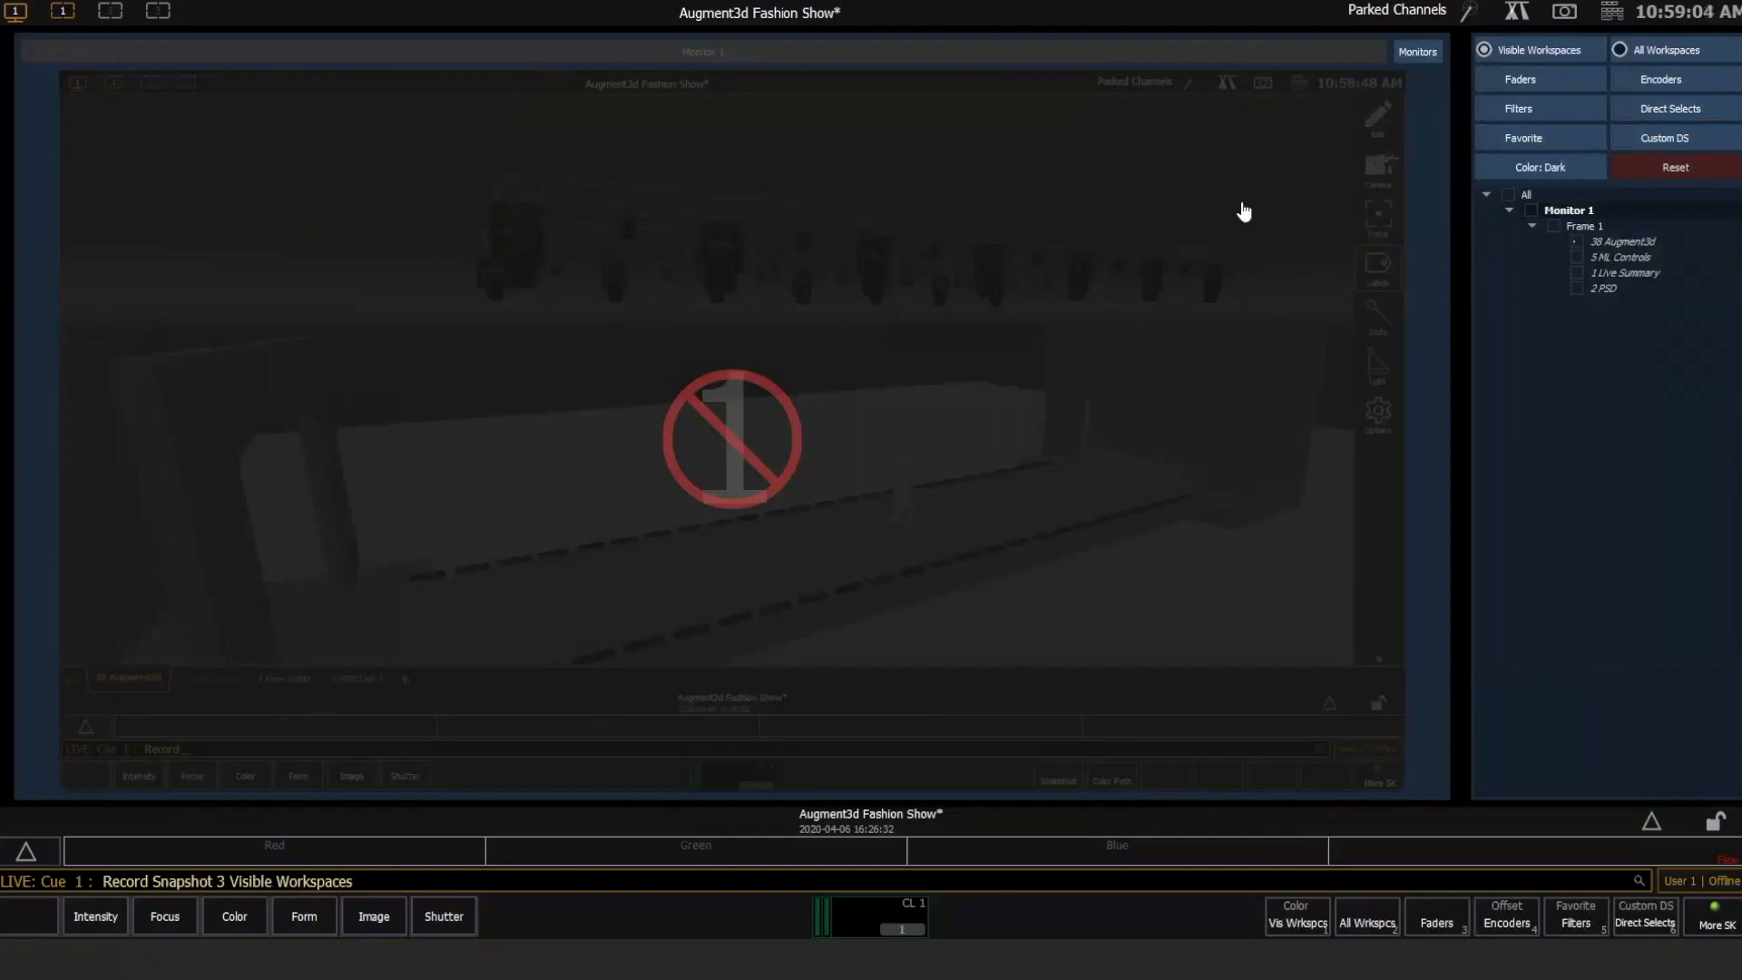
{"action": "key", "text": "Return"}
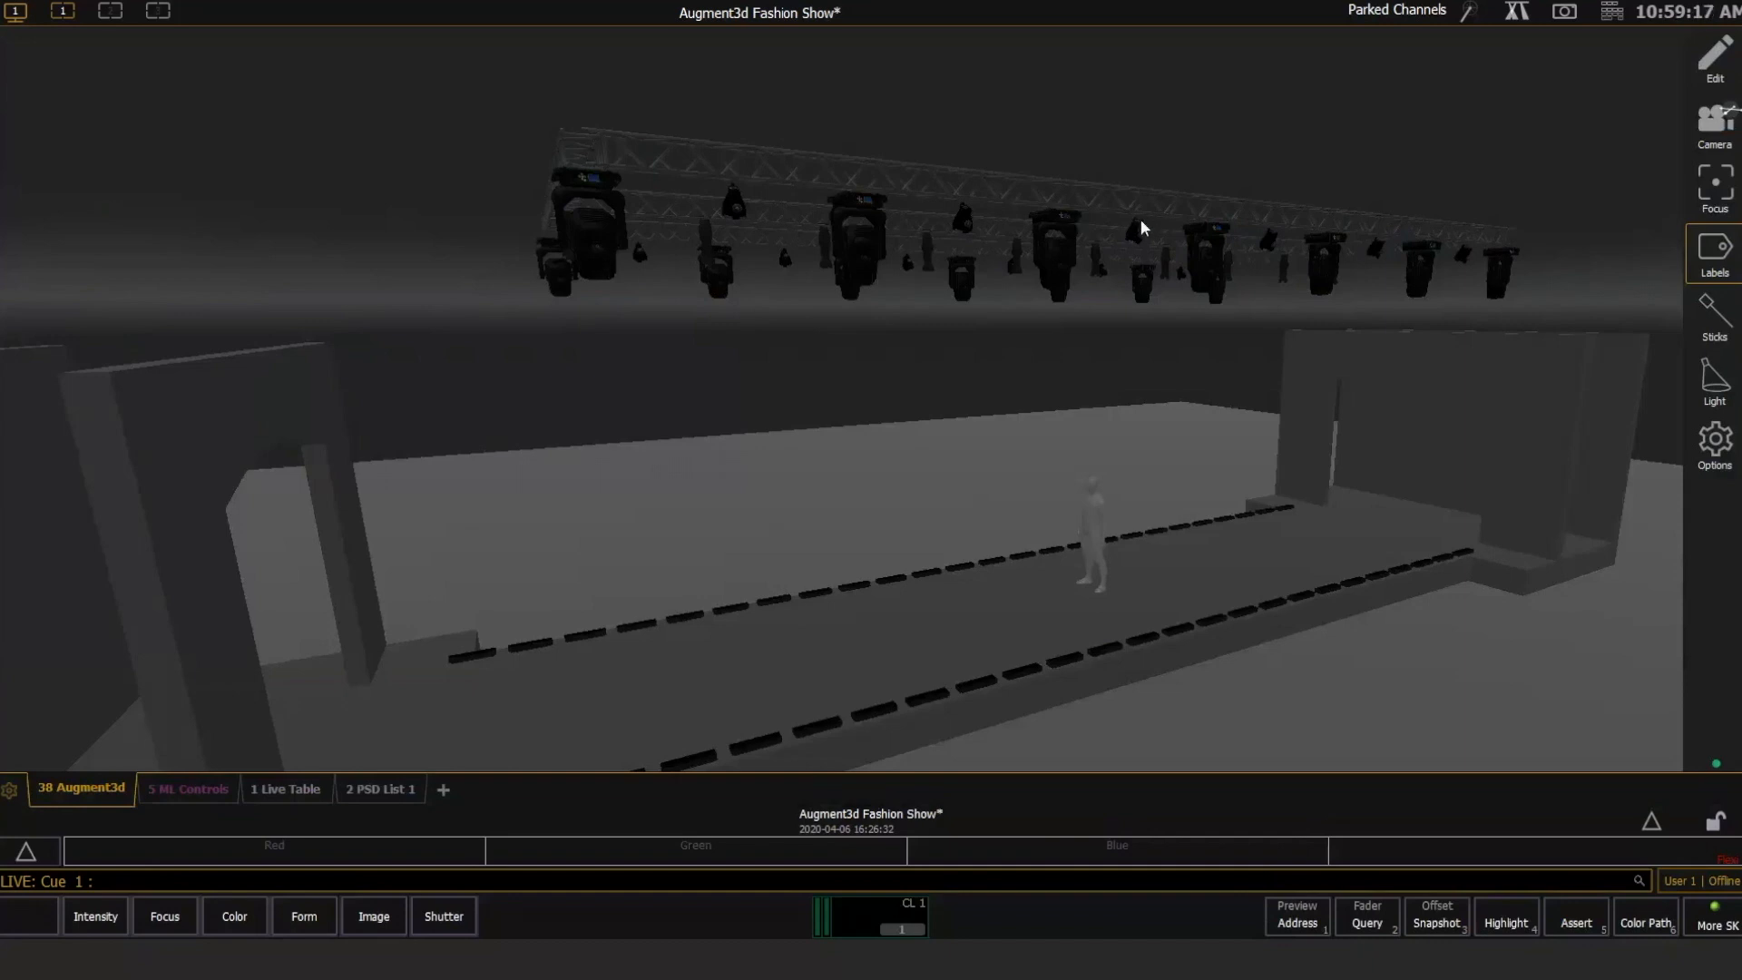
Reframe the runway and rig, and open the options for cue preview mode and rendering quality.
{"action": "middle_click_drag", "start_coordinate": [867, 472], "coordinate": [895, 445]}
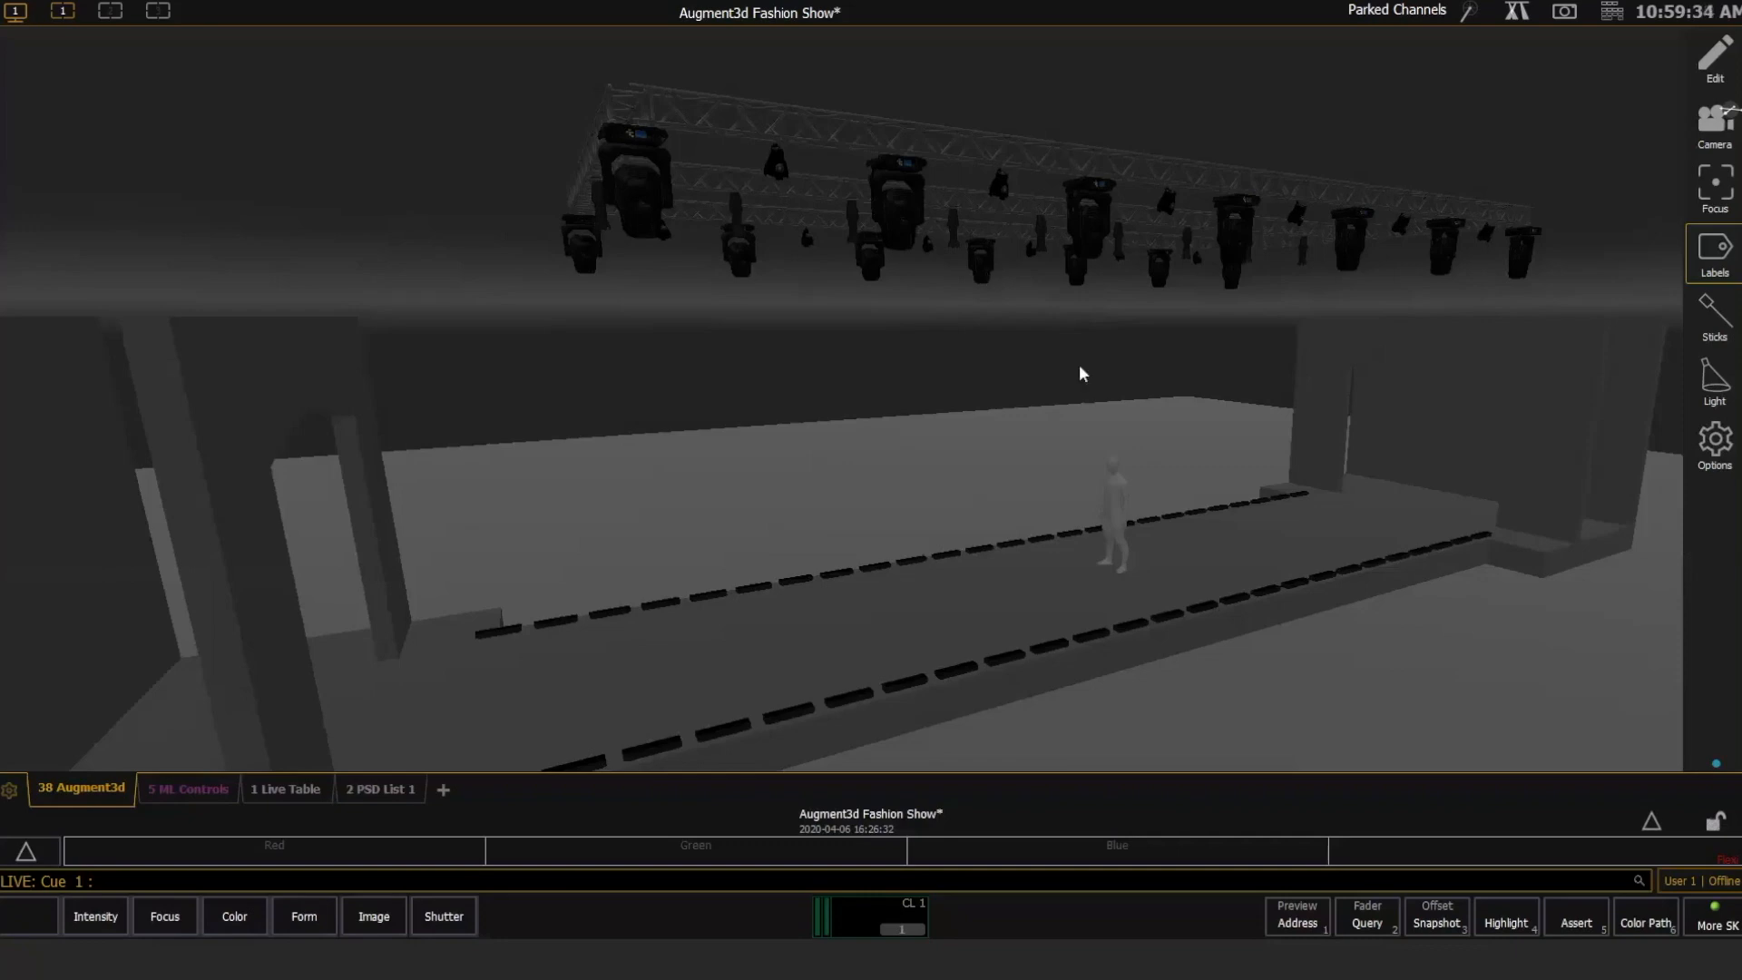
{"action": "left_click_drag", "start_coordinate": [950, 346], "coordinate": [867, 405]}
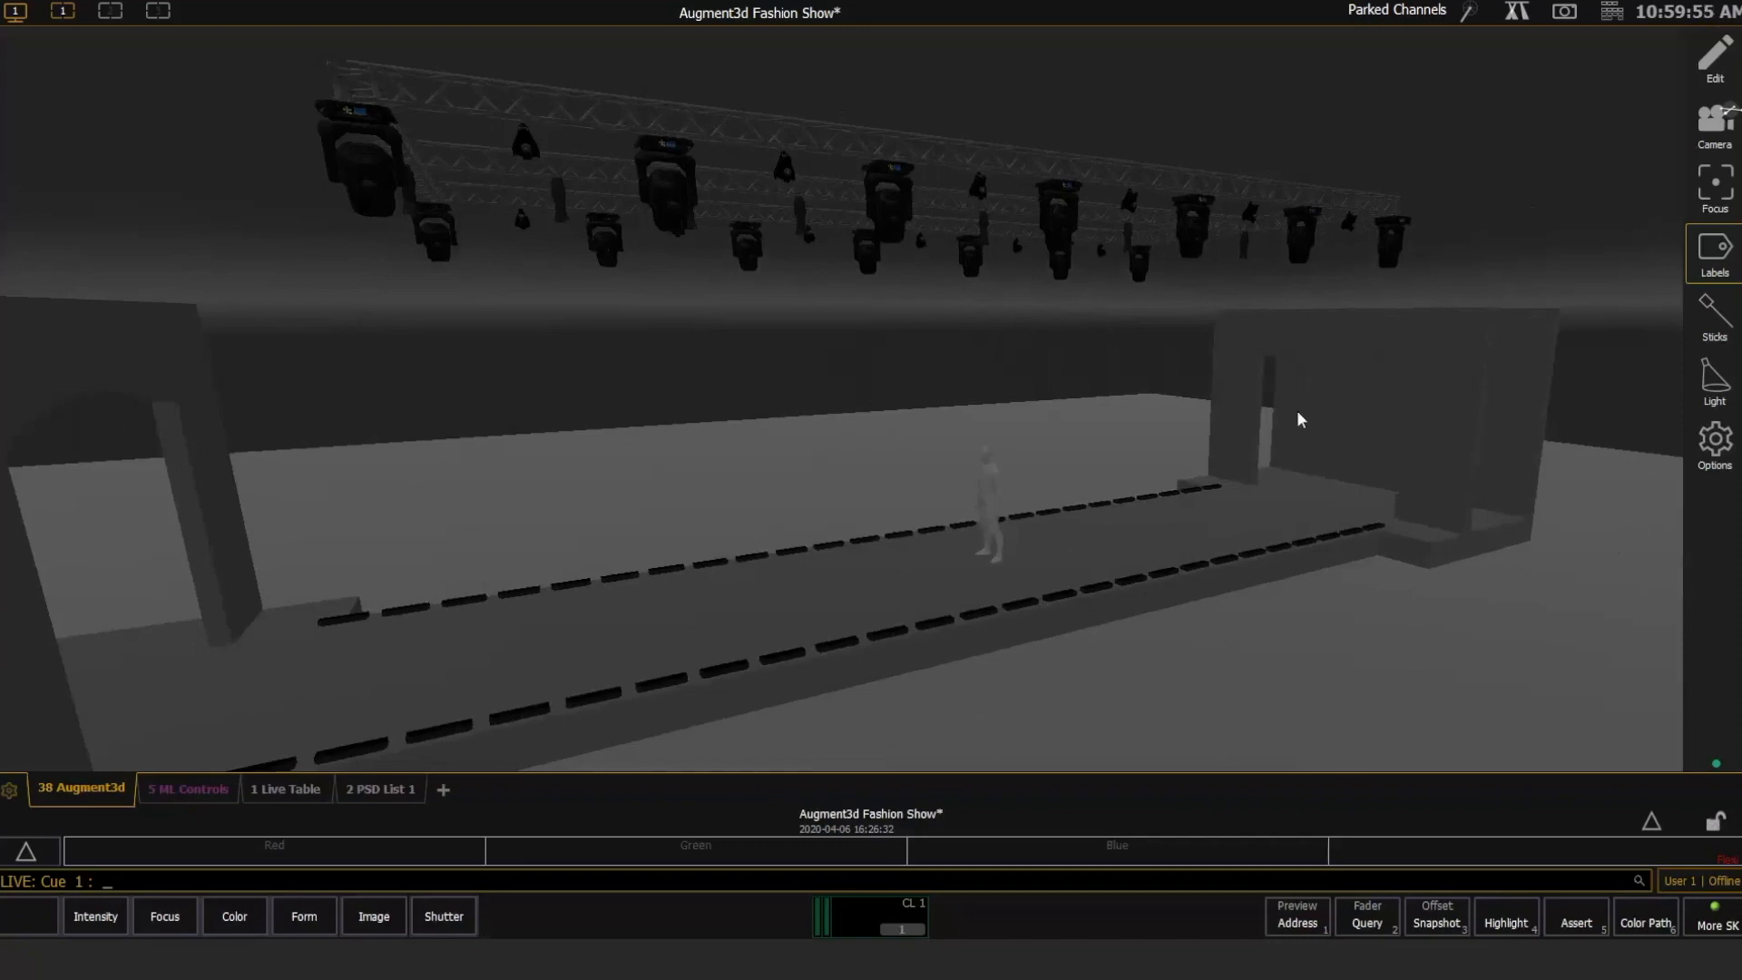
{"action": "mouse_move", "coordinate": [1720, 767]}
{"action": "left_click", "coordinate": [1720, 452]}
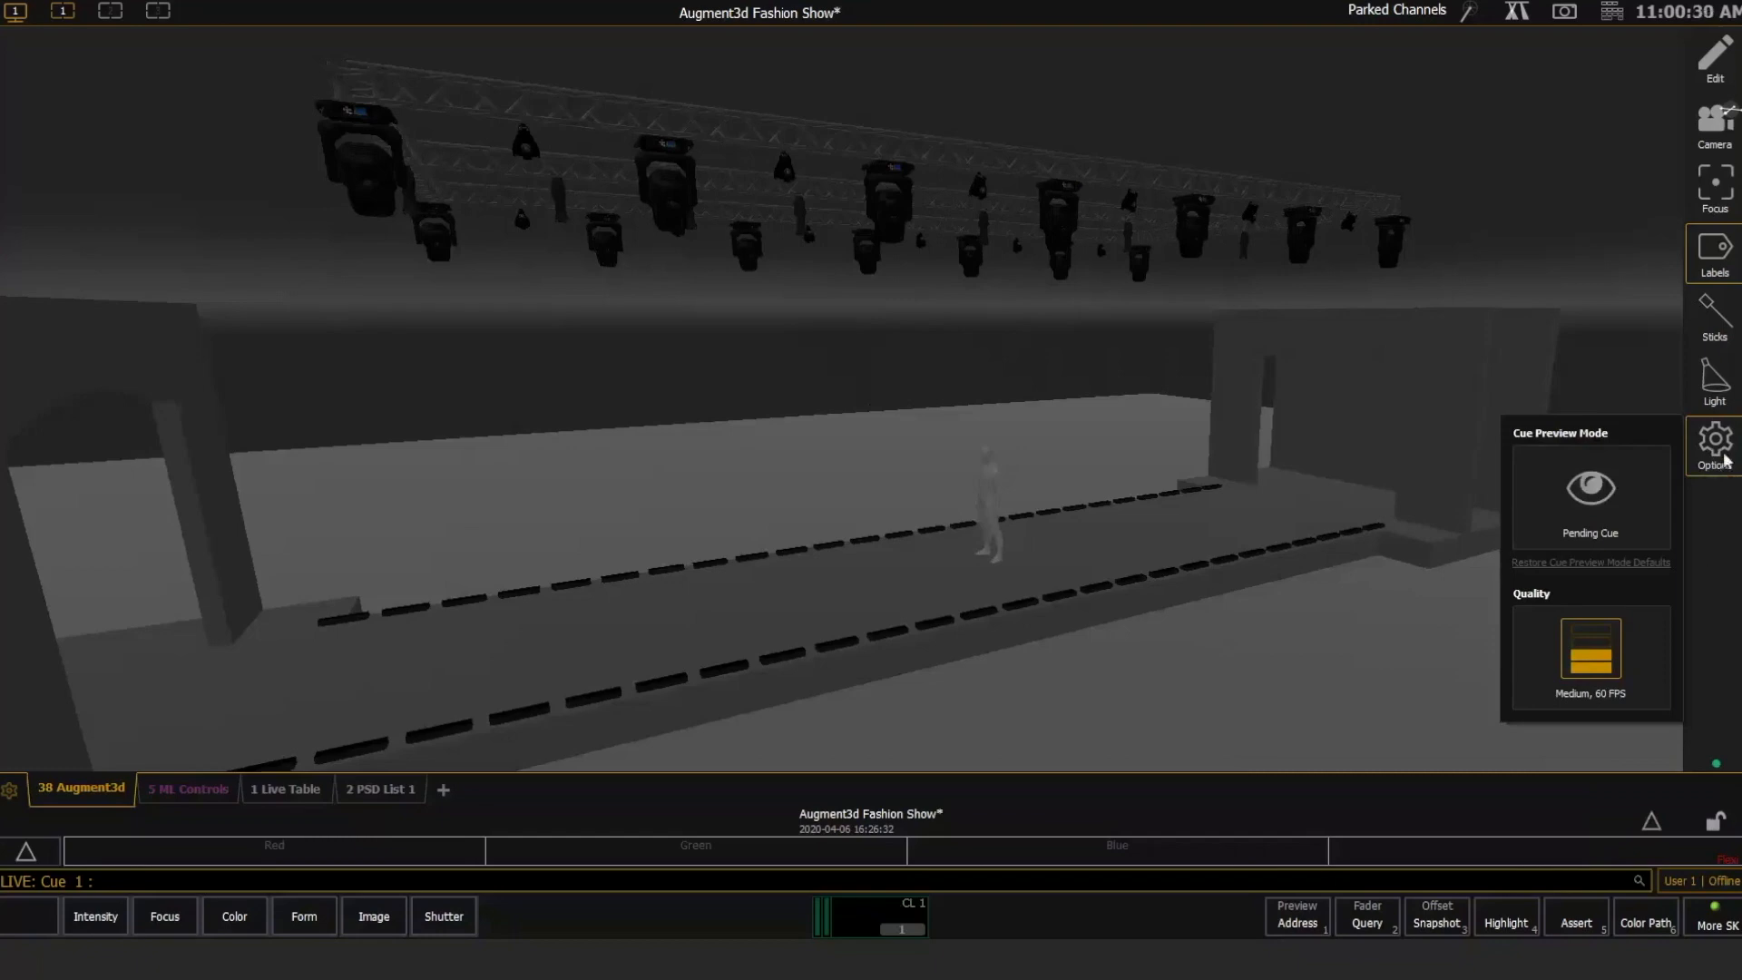
{"action": "left_click", "coordinate": [1586, 649]}
{"action": "left_click", "coordinate": [1052, 702]}
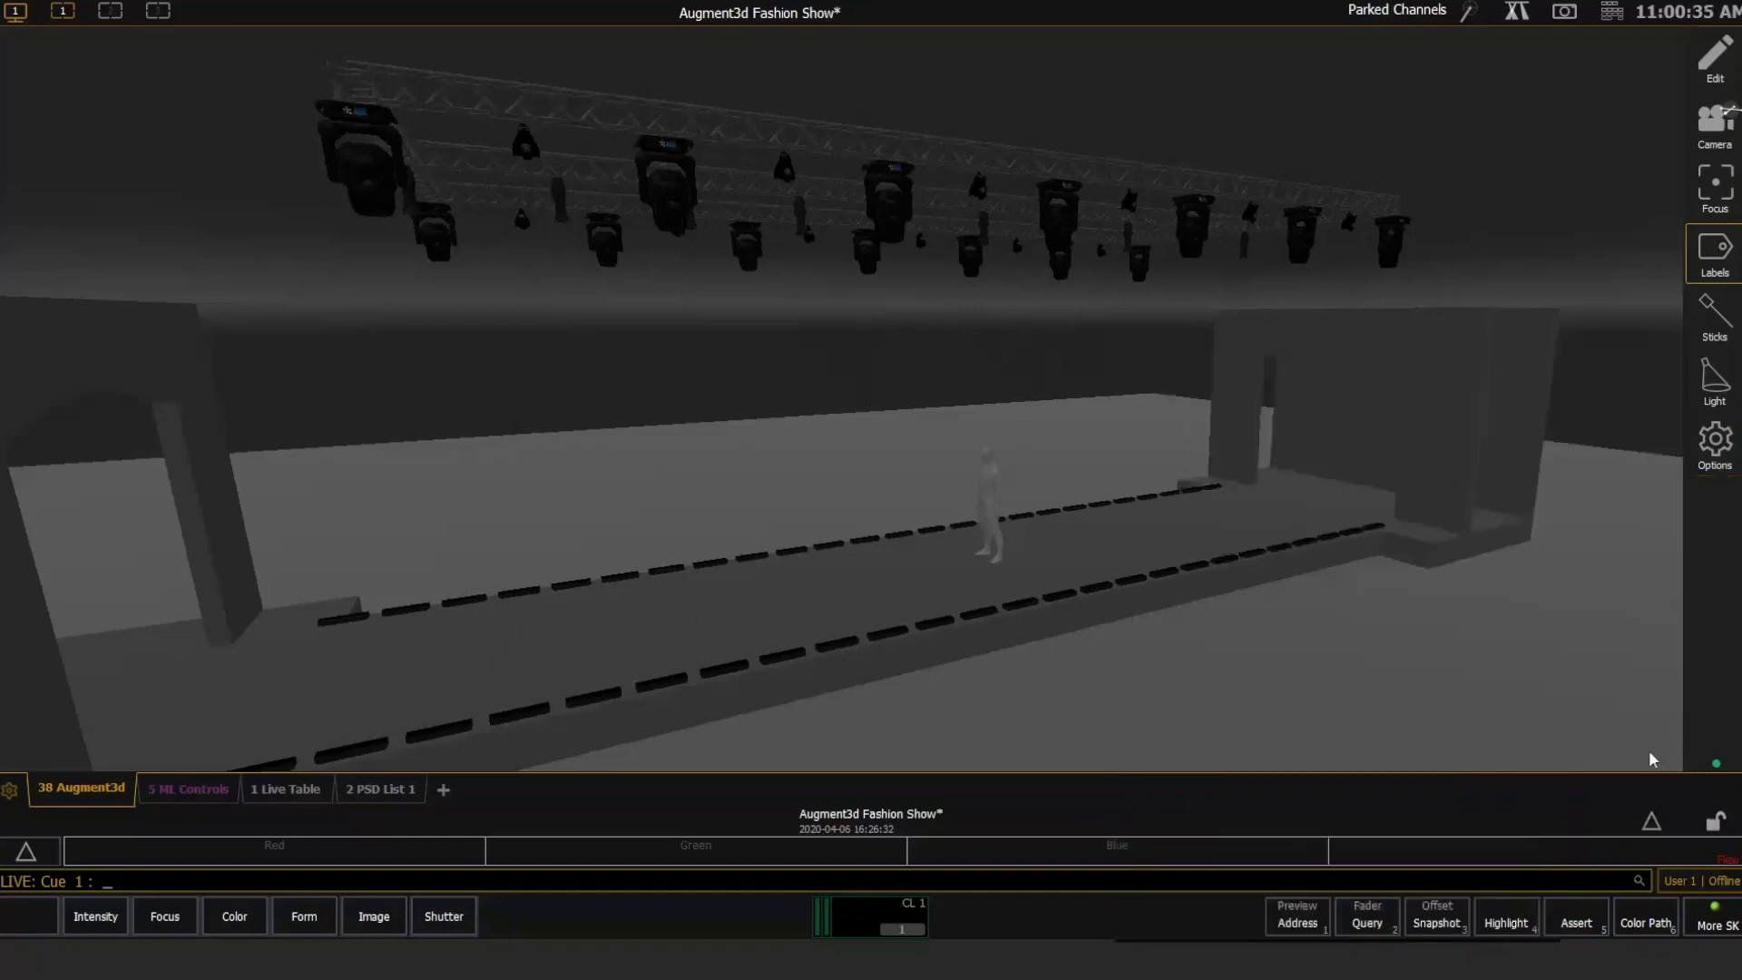
Set the rendering quality to Low and select the channel 30 fixture on the truss.
{"action": "left_click", "coordinate": [1720, 767]}
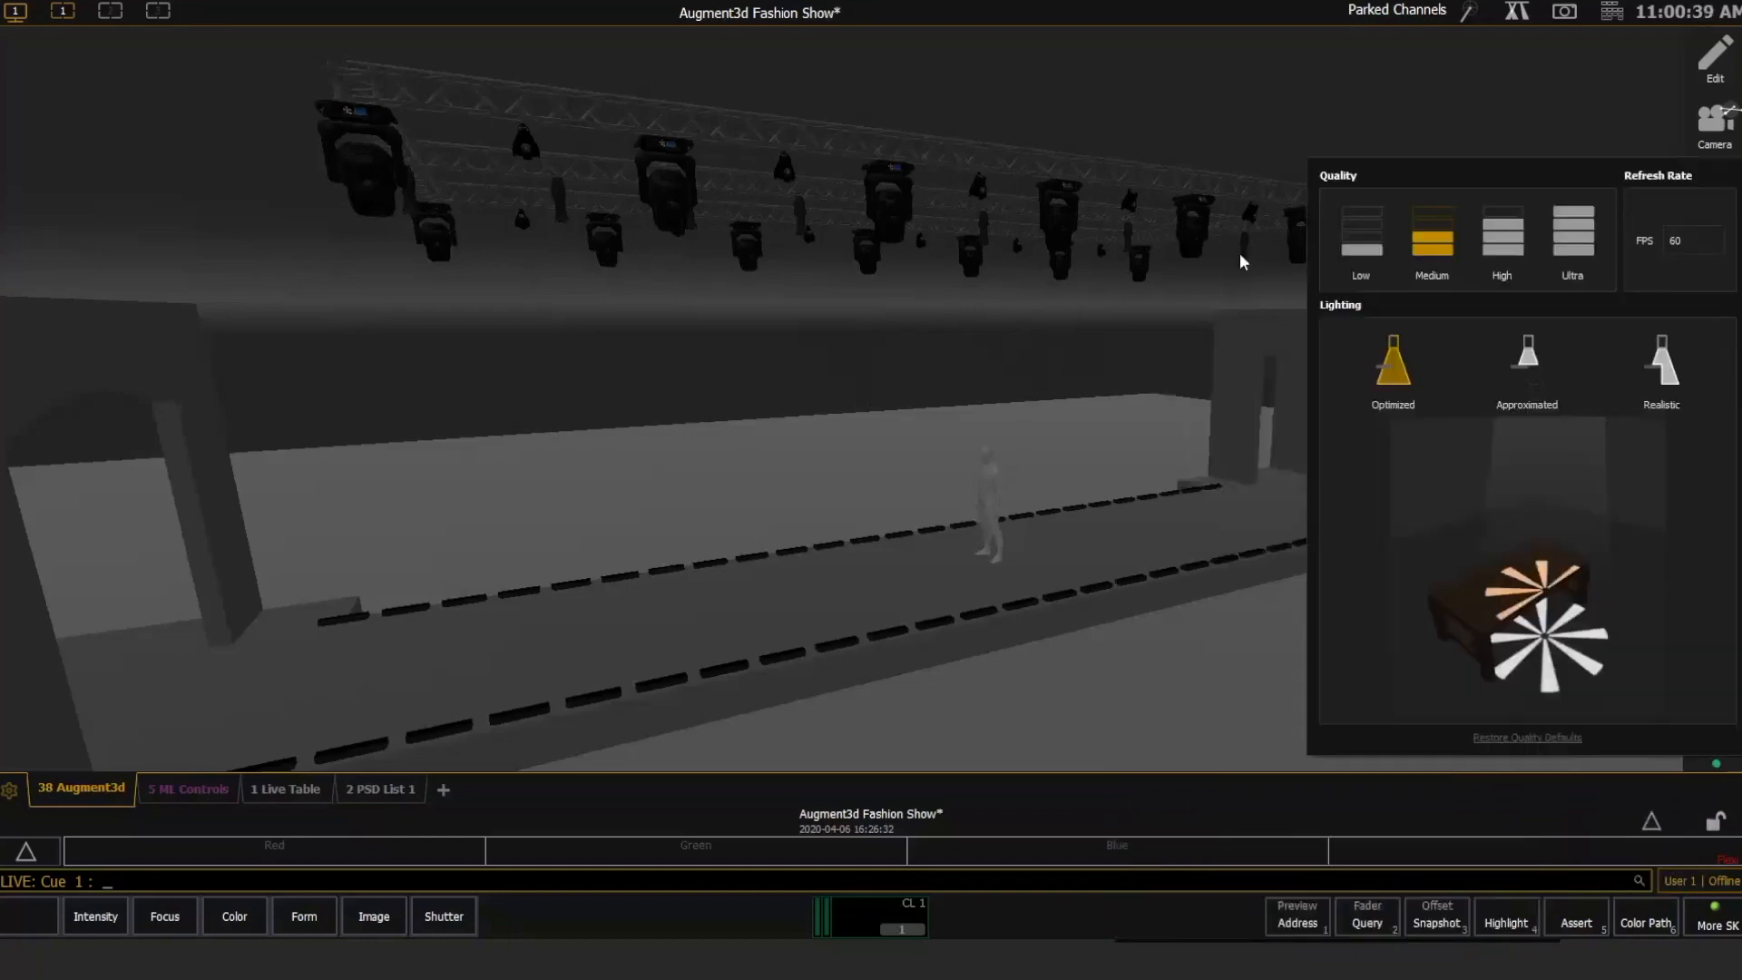
{"action": "left_click", "coordinate": [1366, 223]}
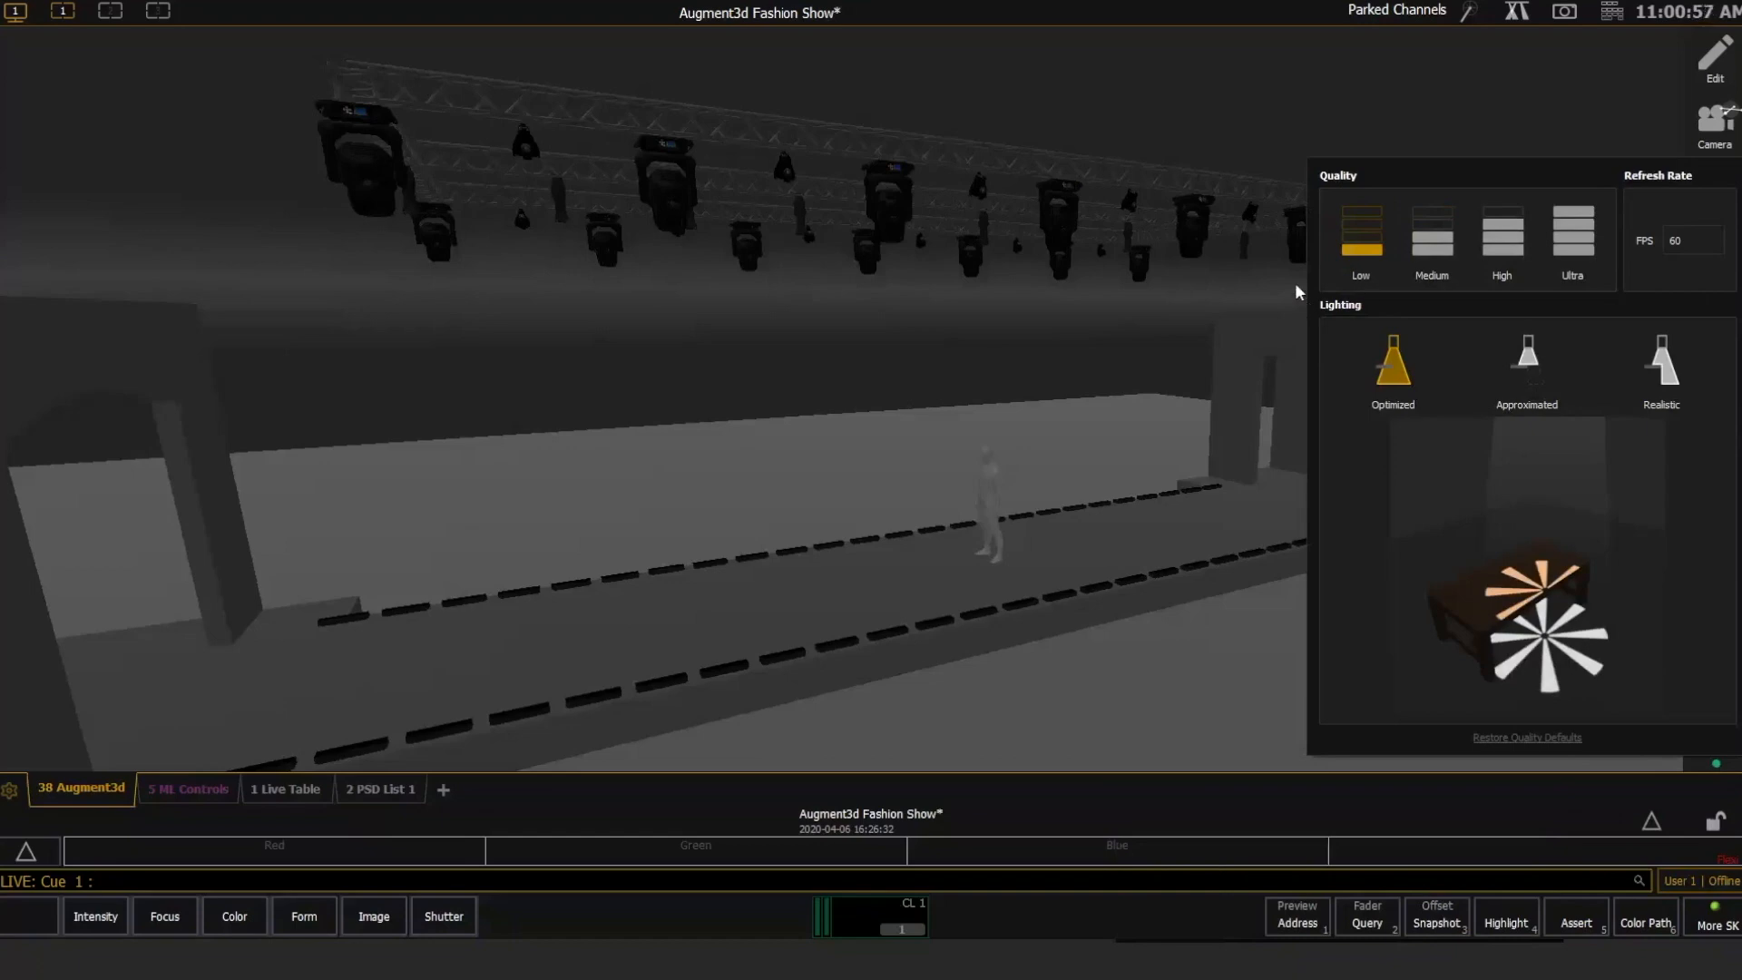
{"action": "left_click", "coordinate": [905, 224]}
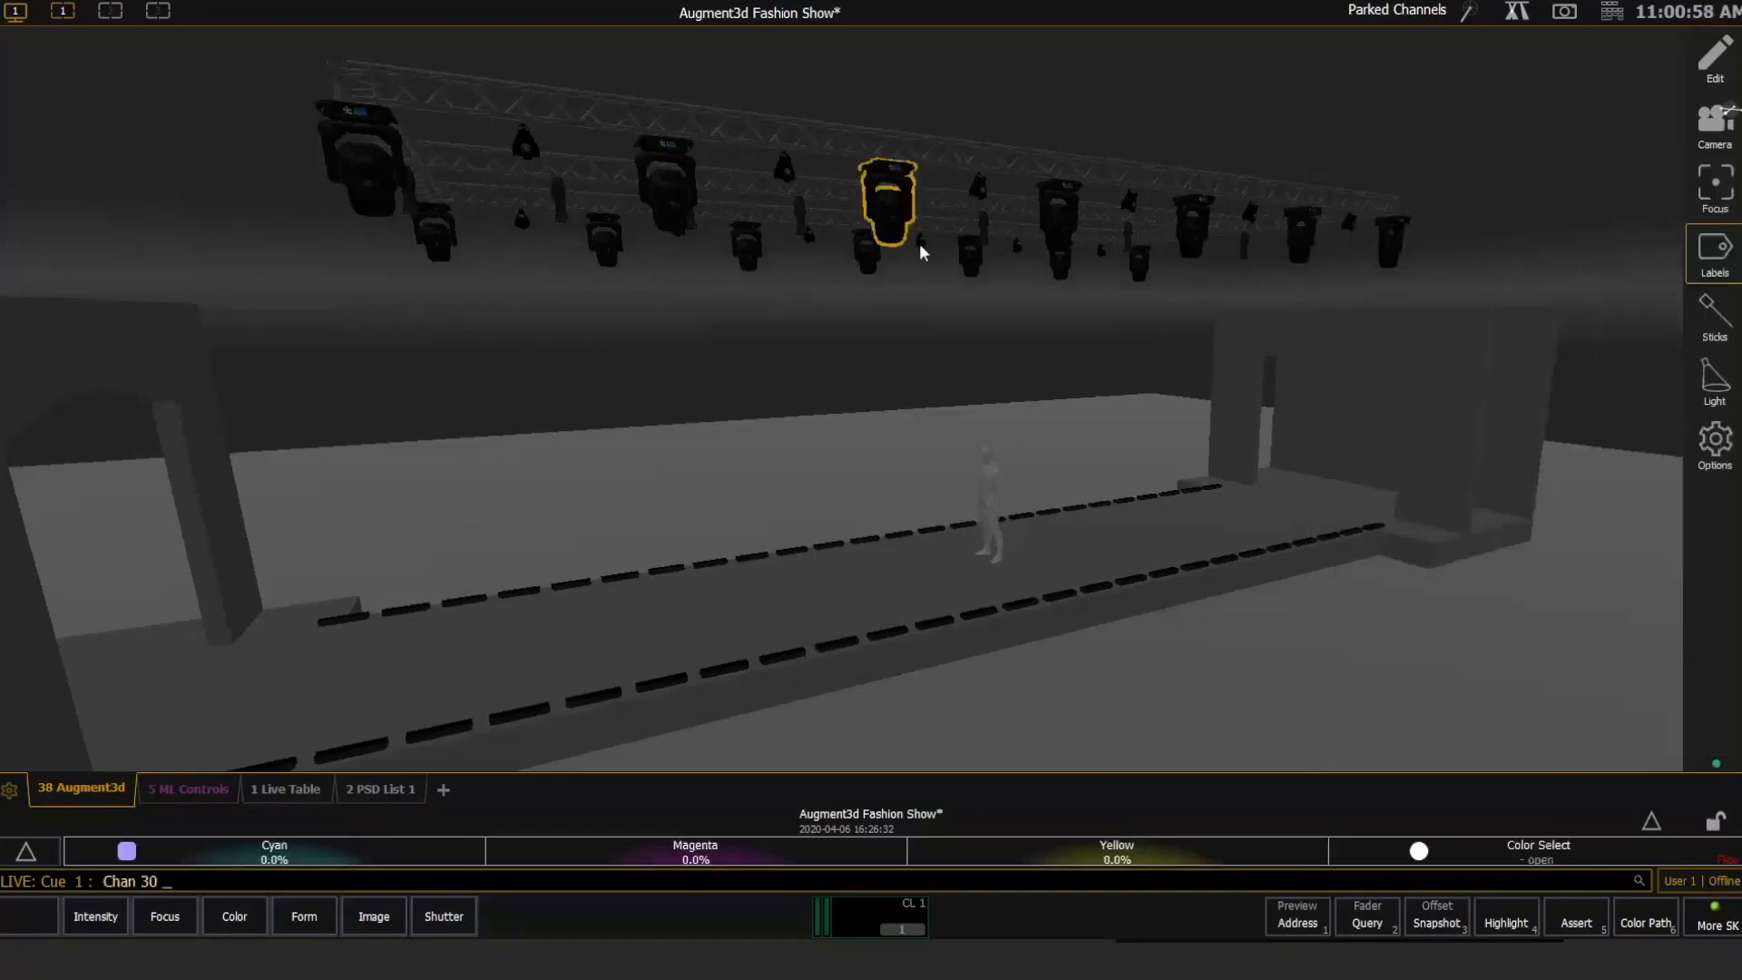
Set channels 30 and 23 to Full and run Go To Cue 1.
{"action": "type", "text": "+23f"}
{"action": "key", "text": "Return"}
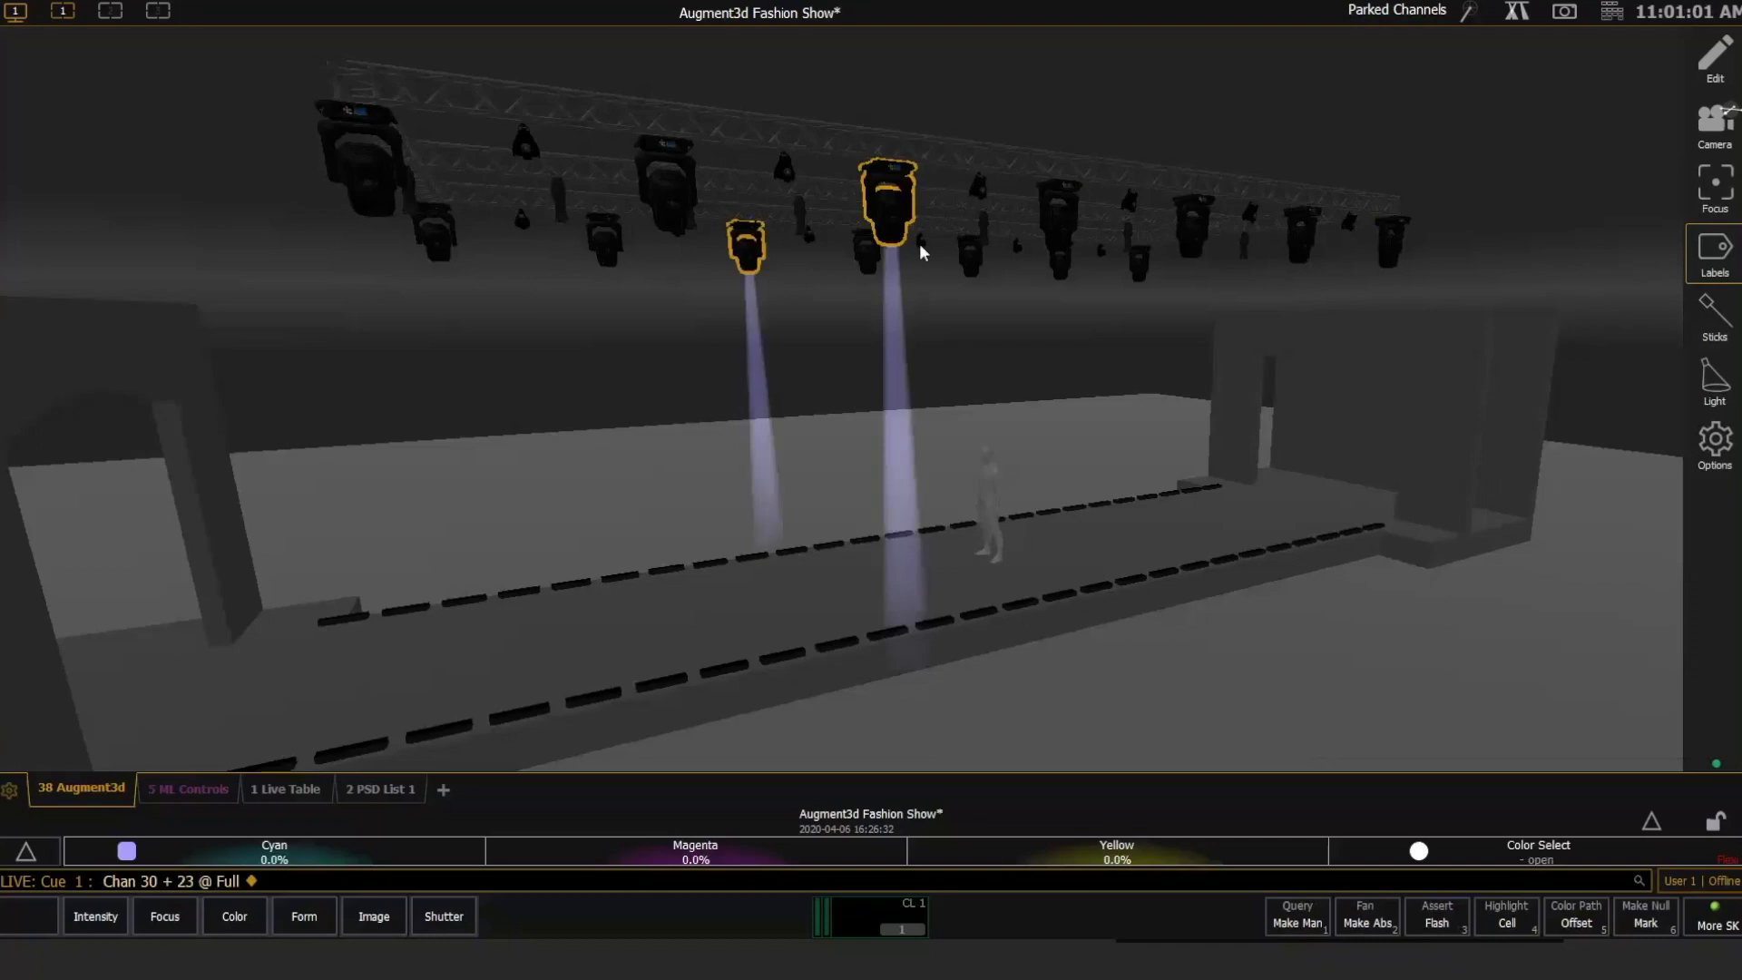
{"action": "key", "text": "ctrl+shift+g"}
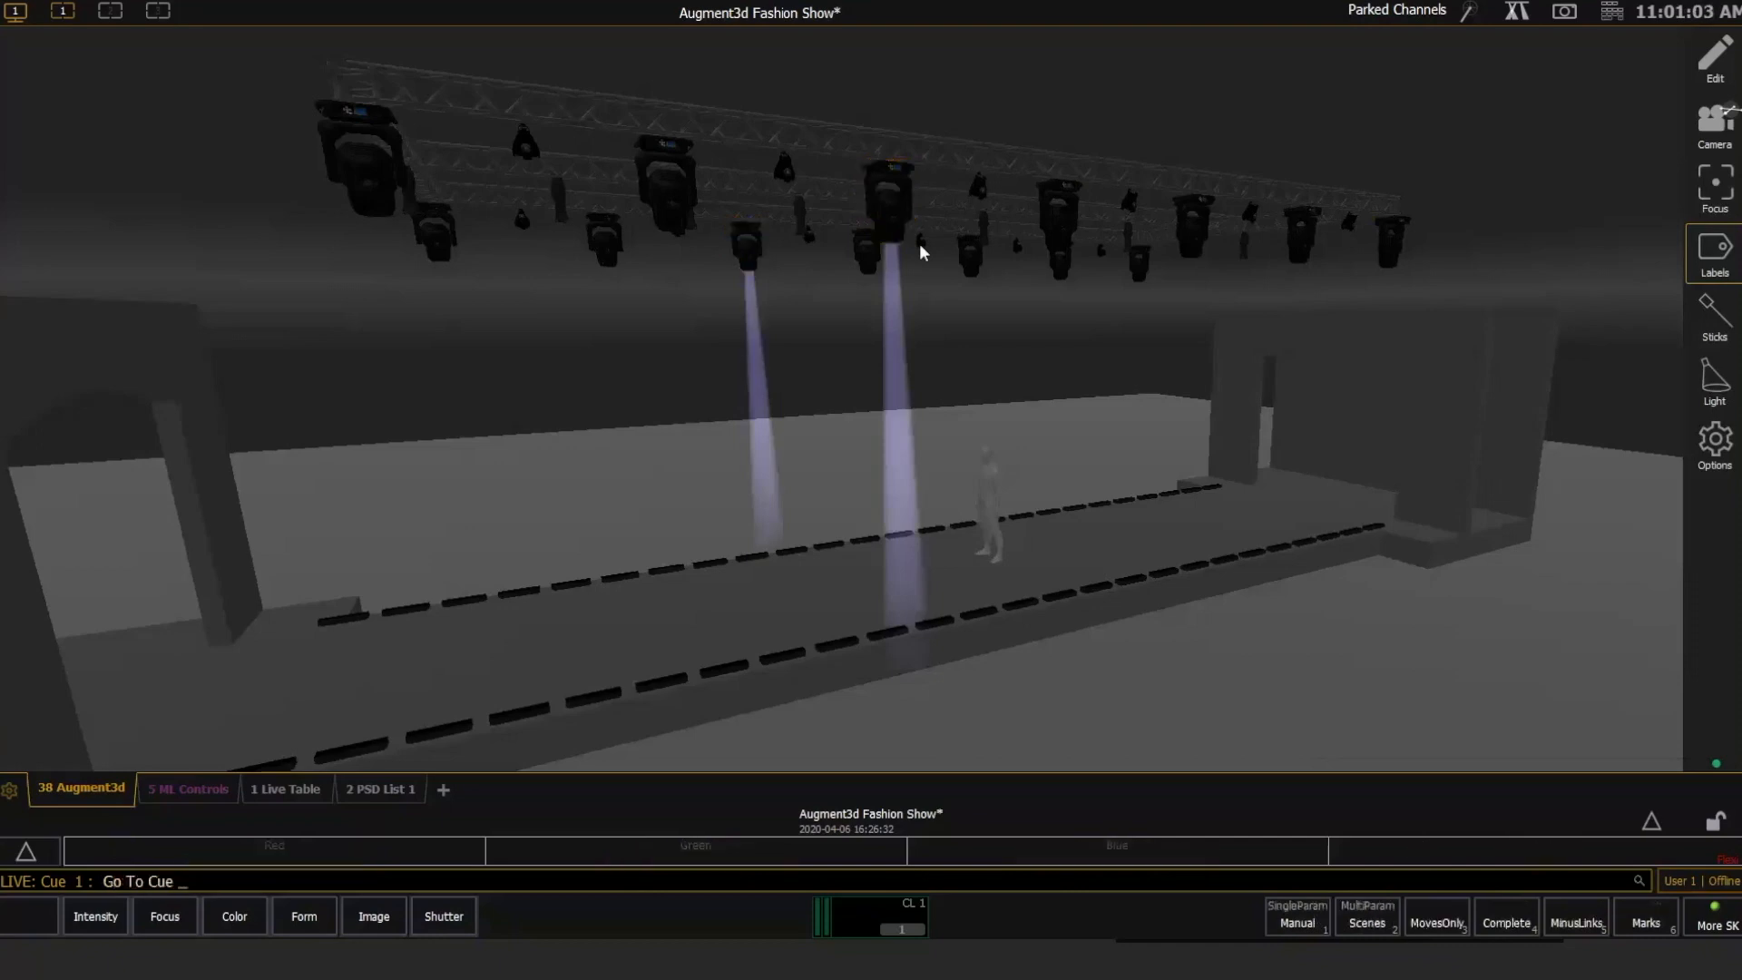
{"action": "type", "text": "1"}
{"action": "key", "text": "Return"}
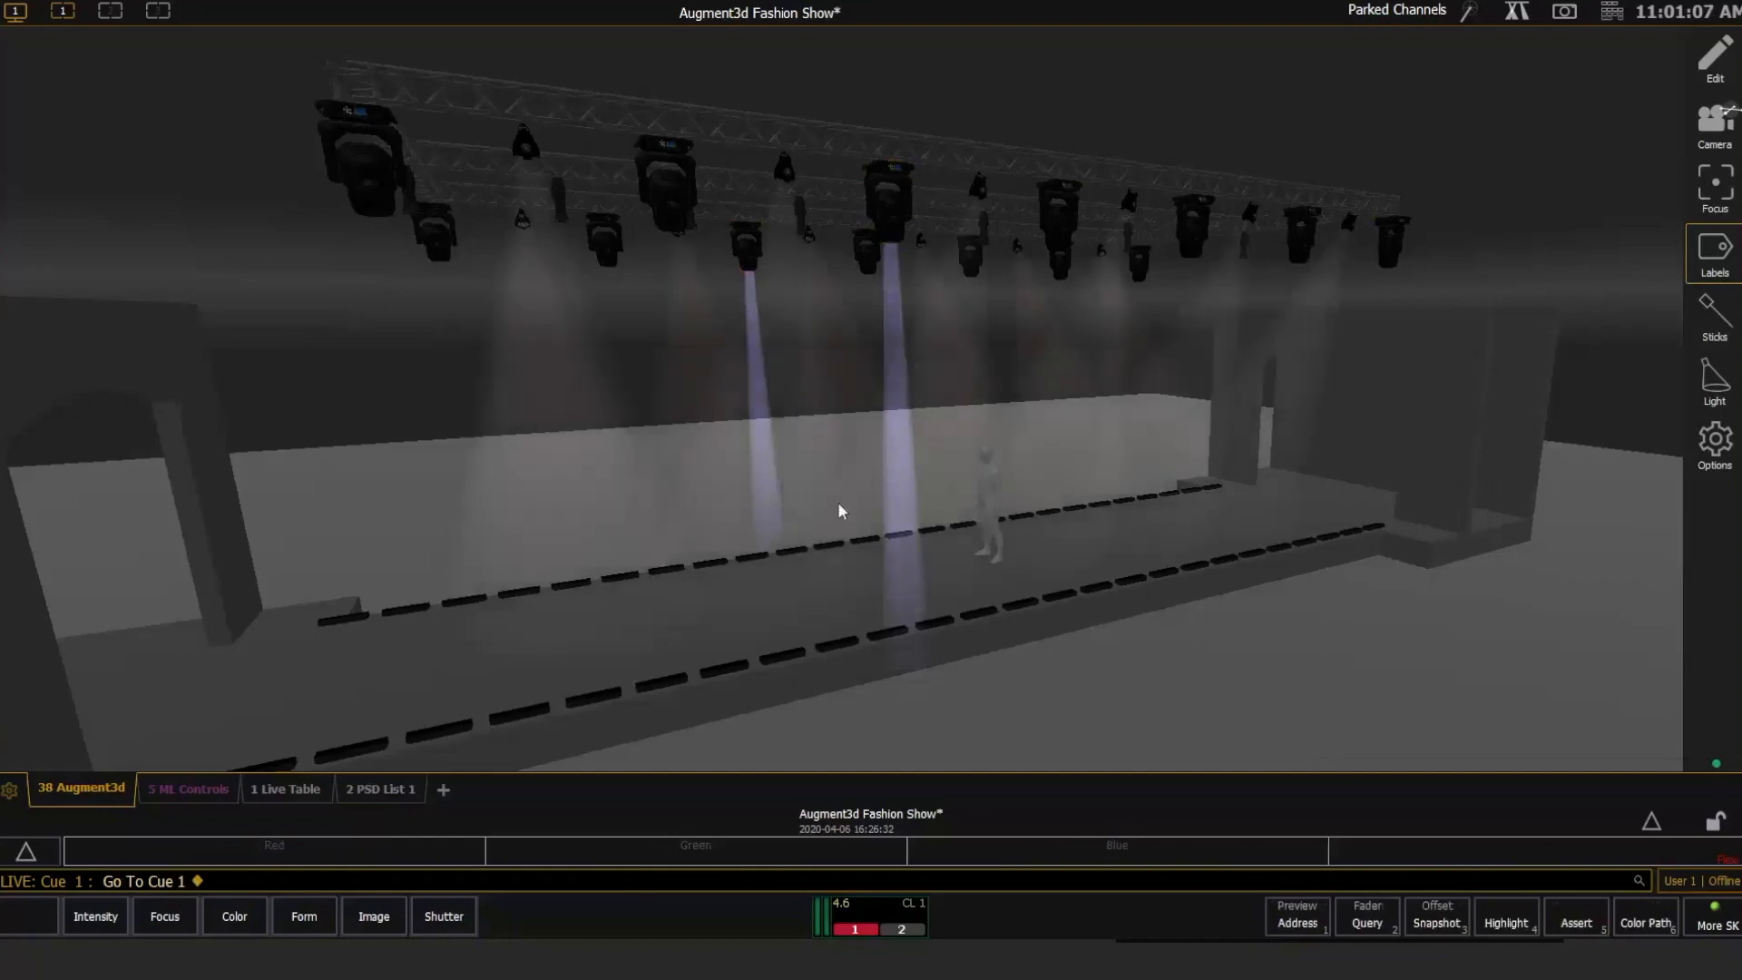
Select the channel 30 fixture, set it to Full and focus it on the runway floor beside the human figure.
{"action": "left_click", "coordinate": [893, 229]}
{"action": "key", "text": "a"}
{"action": "key", "text": "f"}
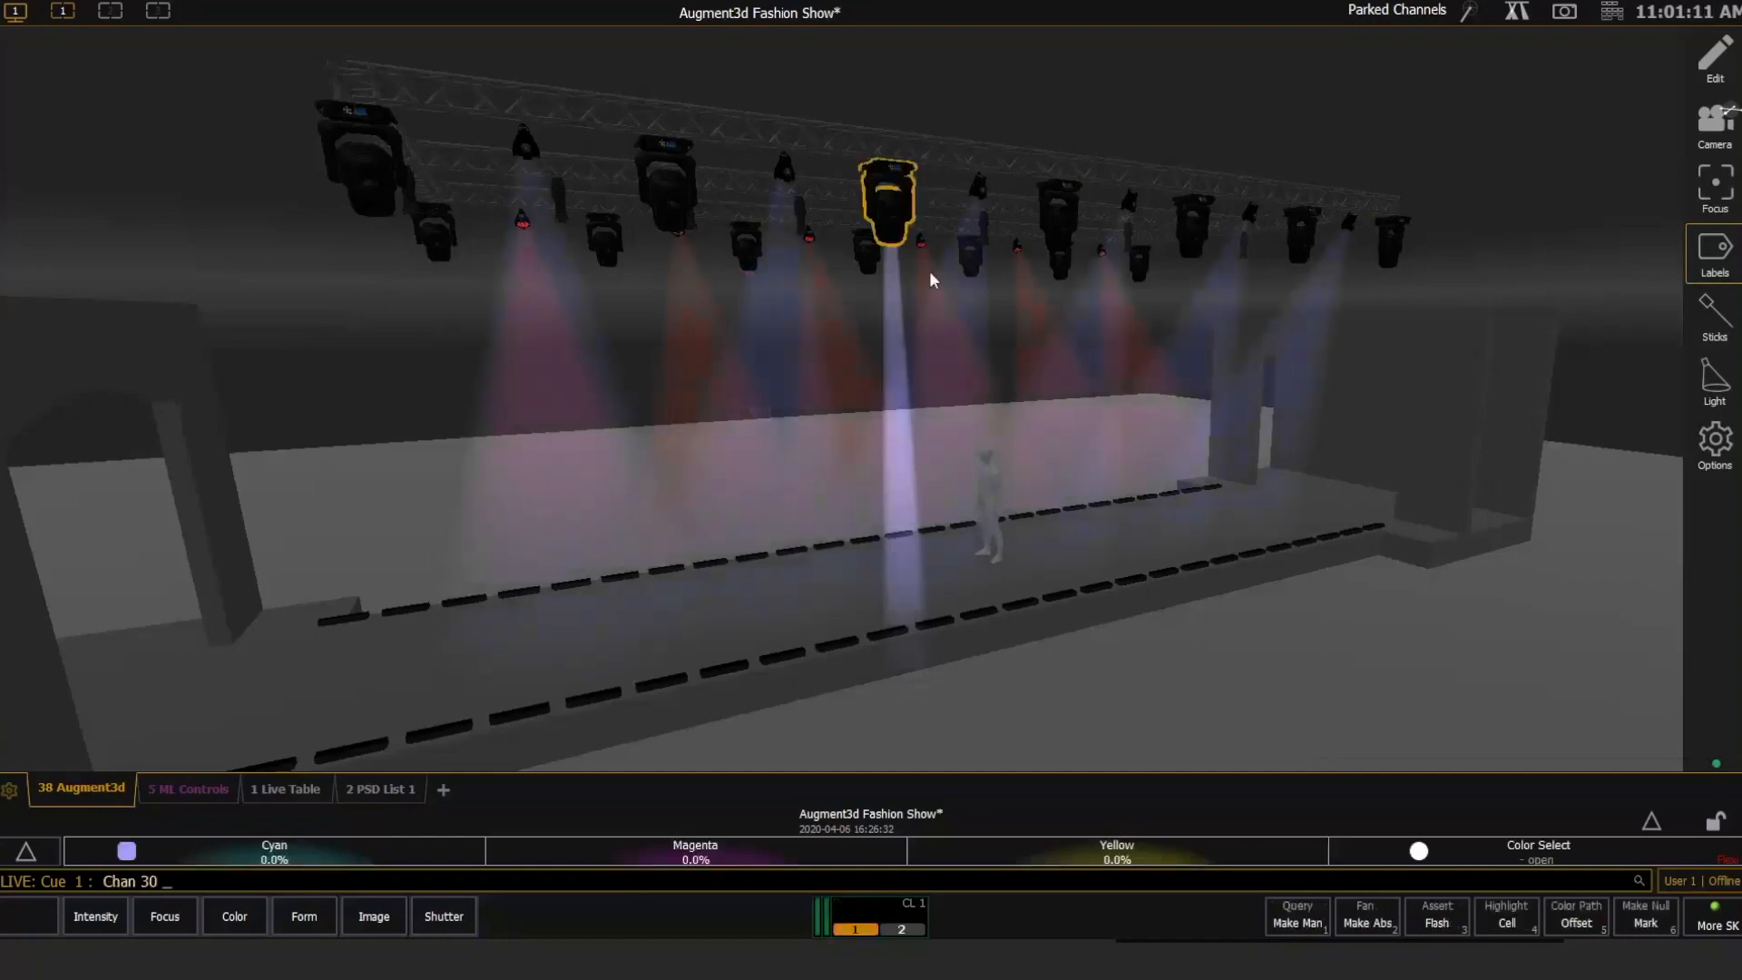
{"action": "double_click", "coordinate": [951, 543]}
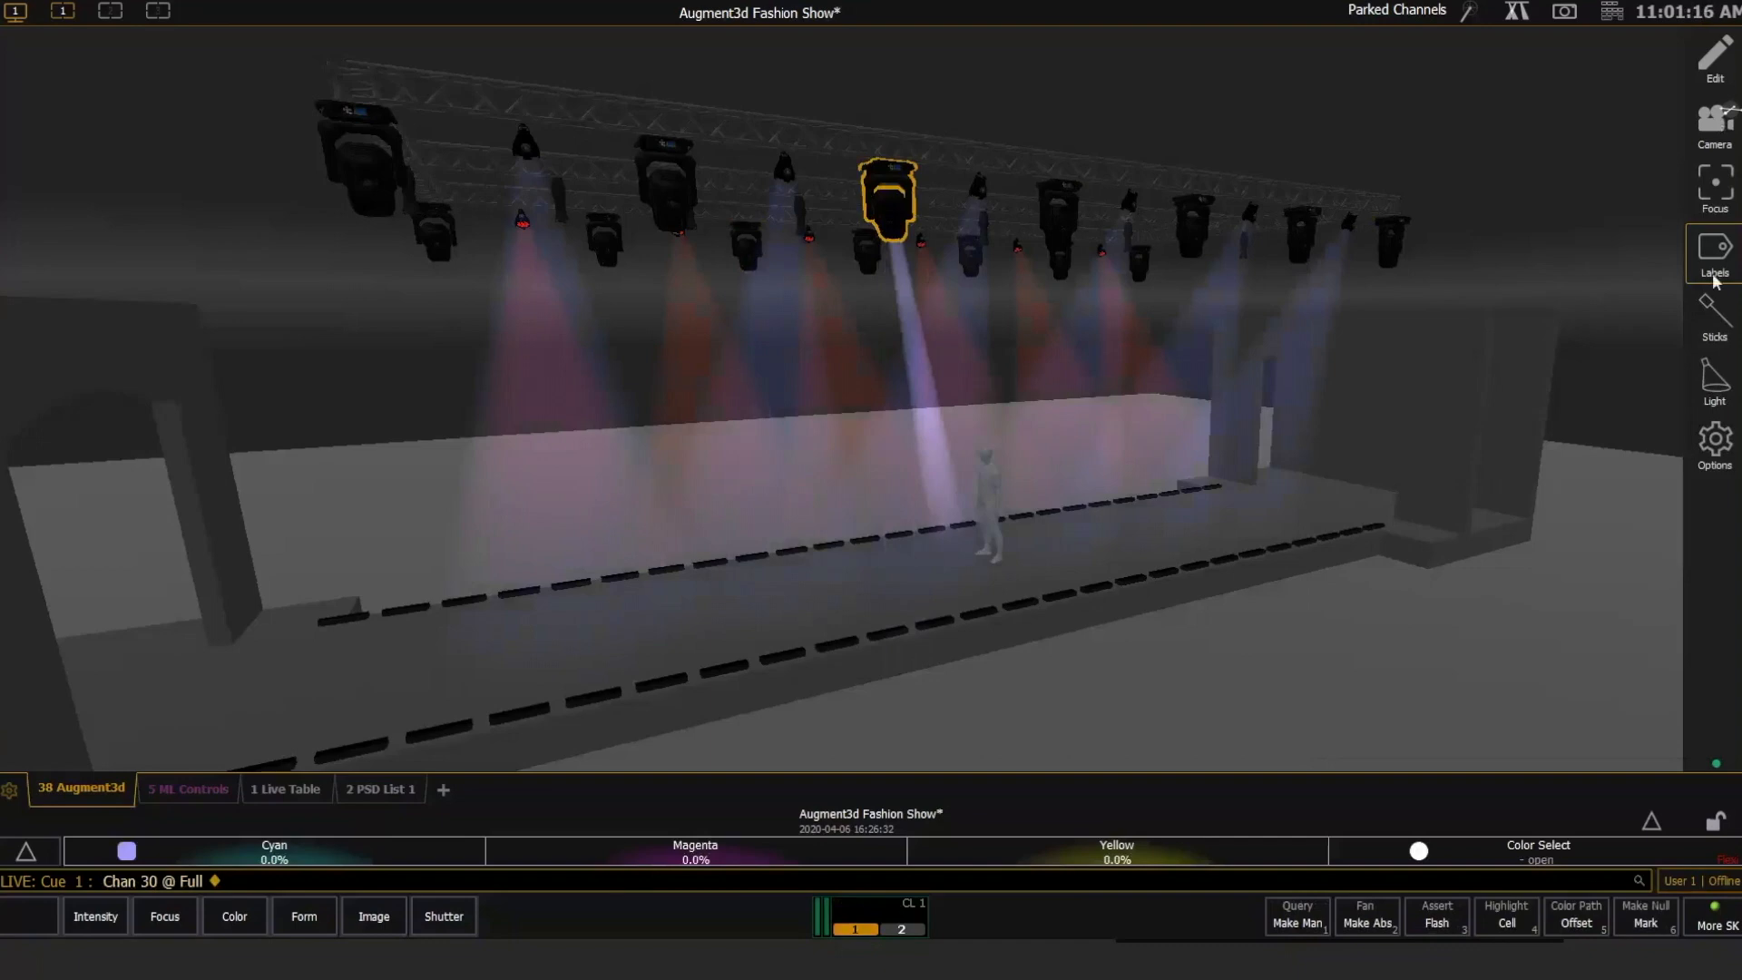
Try the Medium, High and Ultra rendering qualities and set the quality back to Medium.
{"action": "left_click", "coordinate": [1714, 444]}
{"action": "left_click", "coordinate": [1594, 647]}
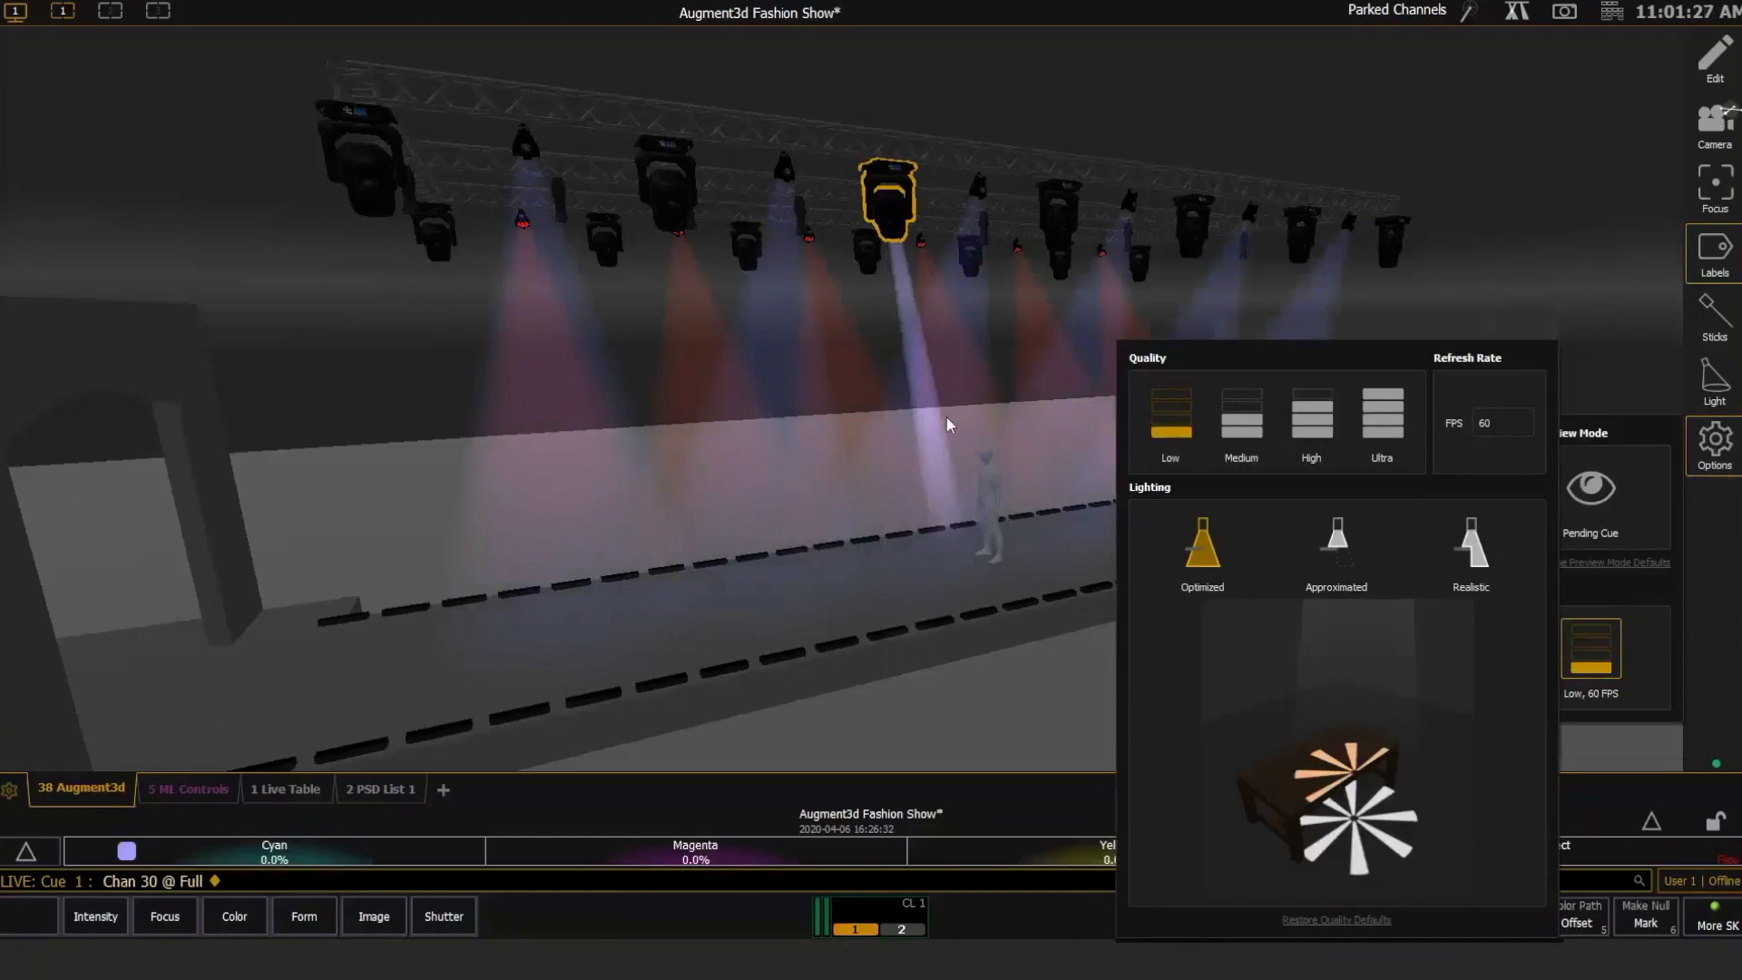
{"action": "left_click", "coordinate": [1261, 430]}
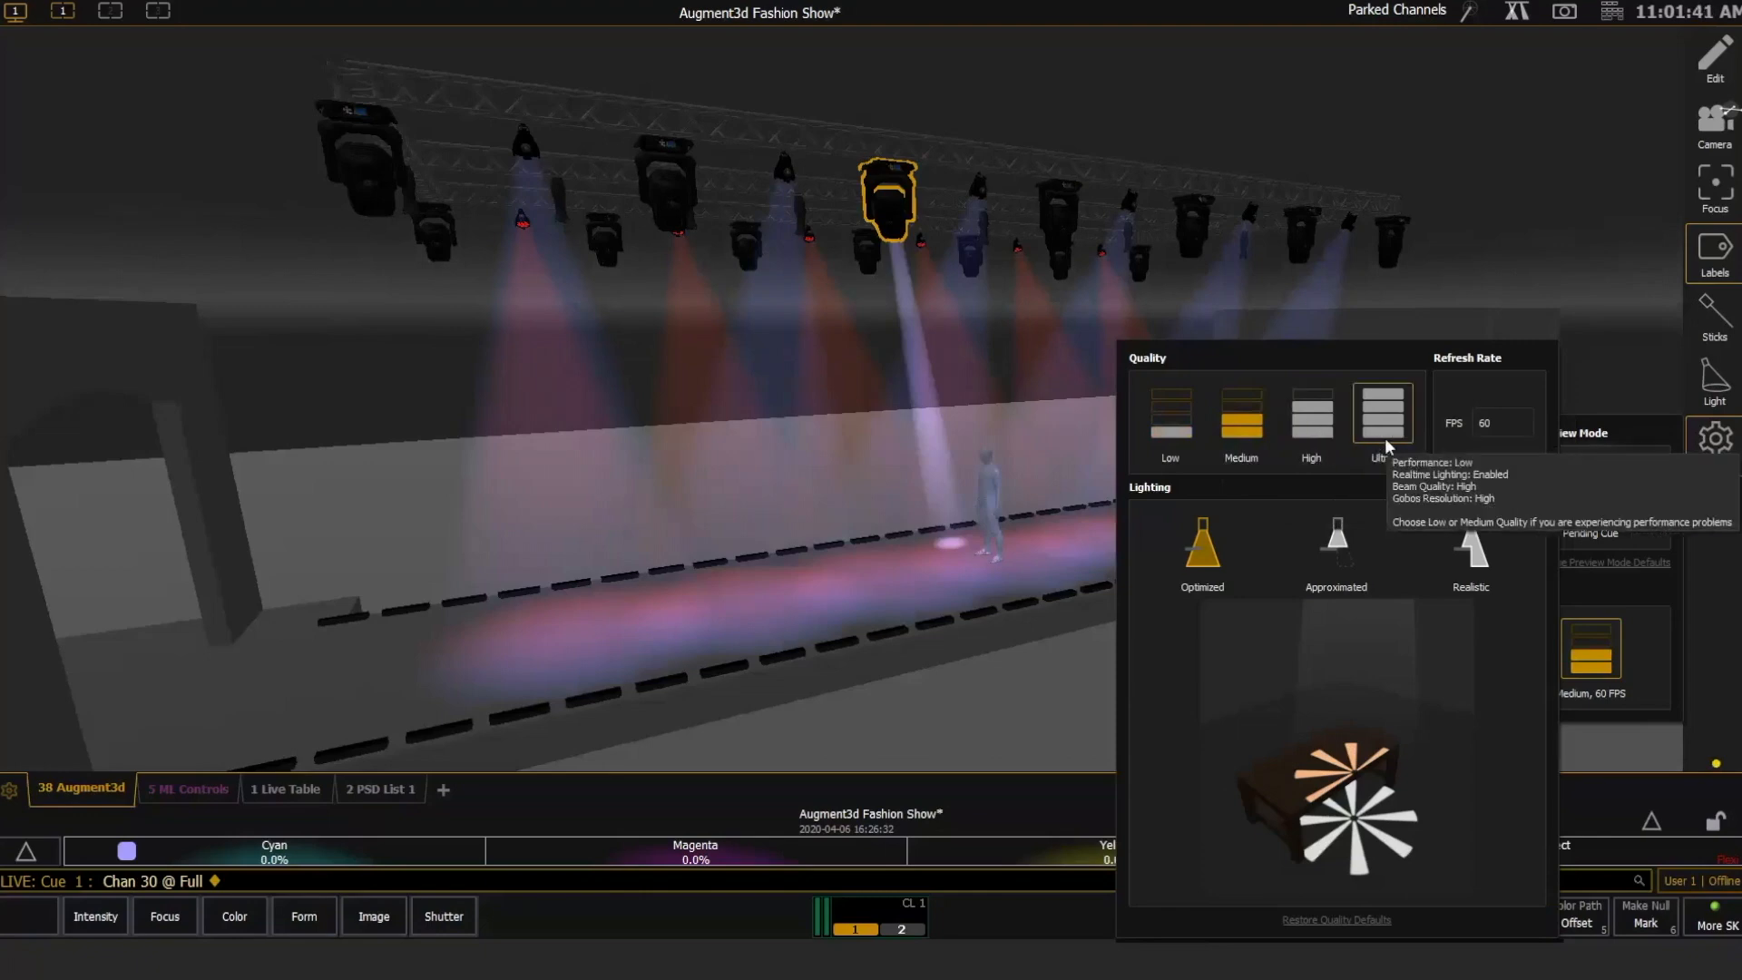
{"action": "left_click", "coordinate": [1310, 433]}
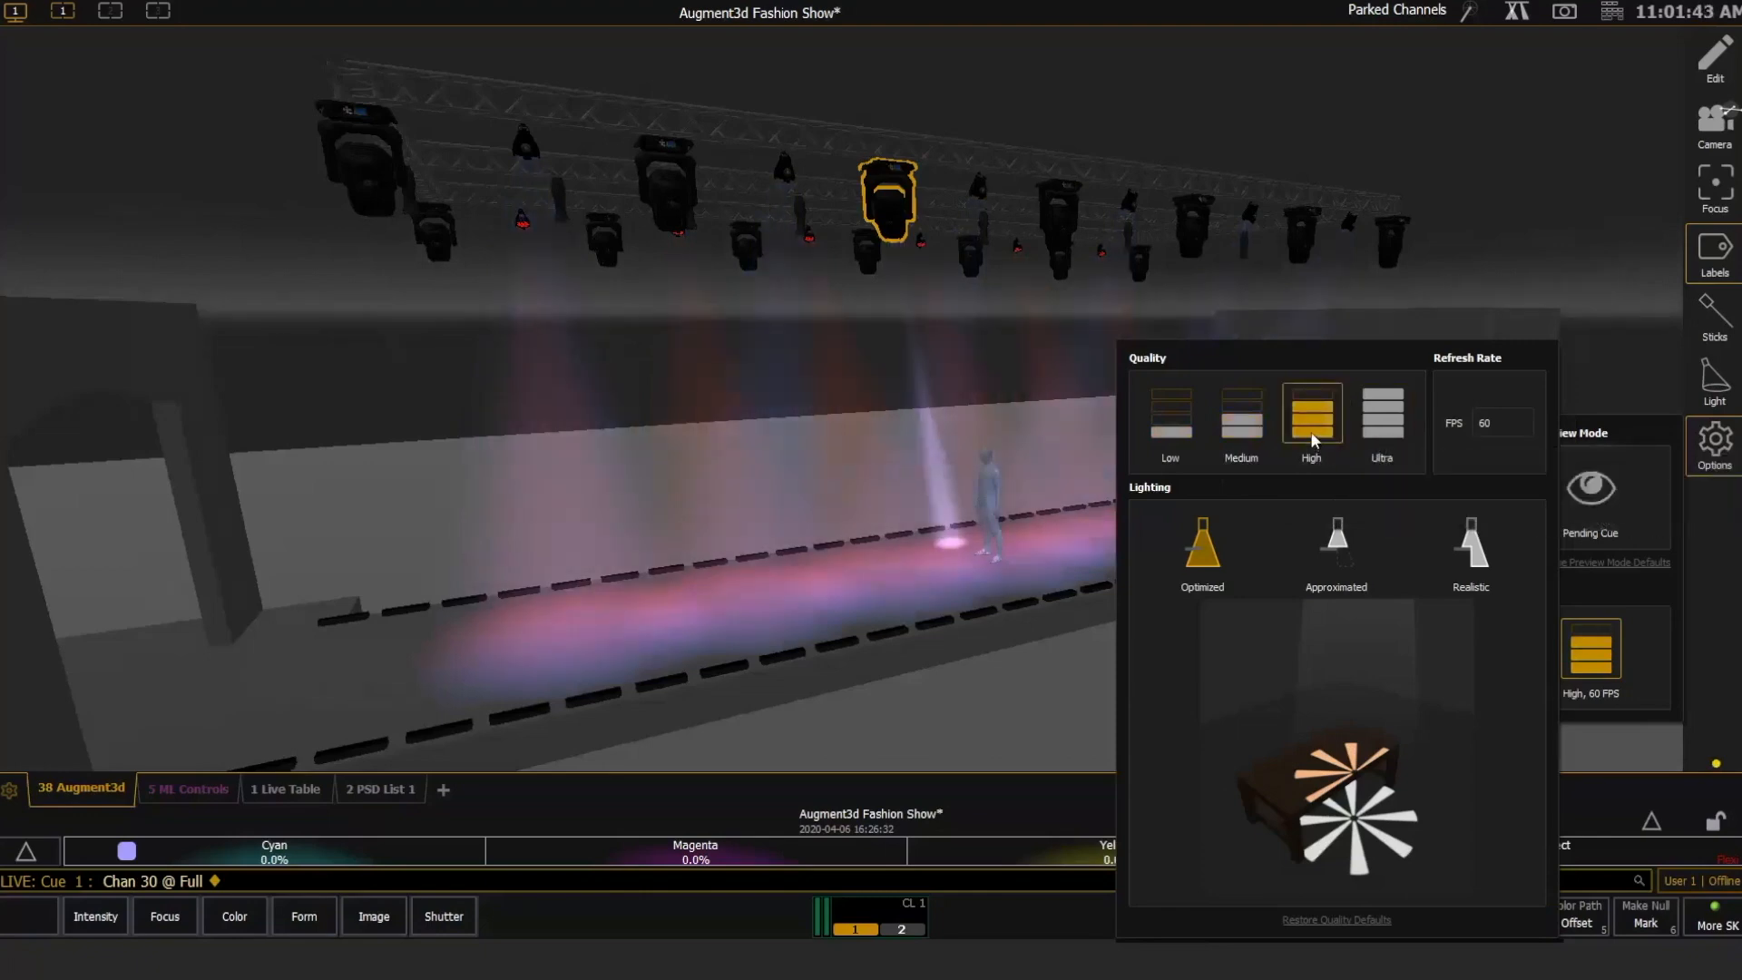
{"action": "left_click", "coordinate": [1372, 430]}
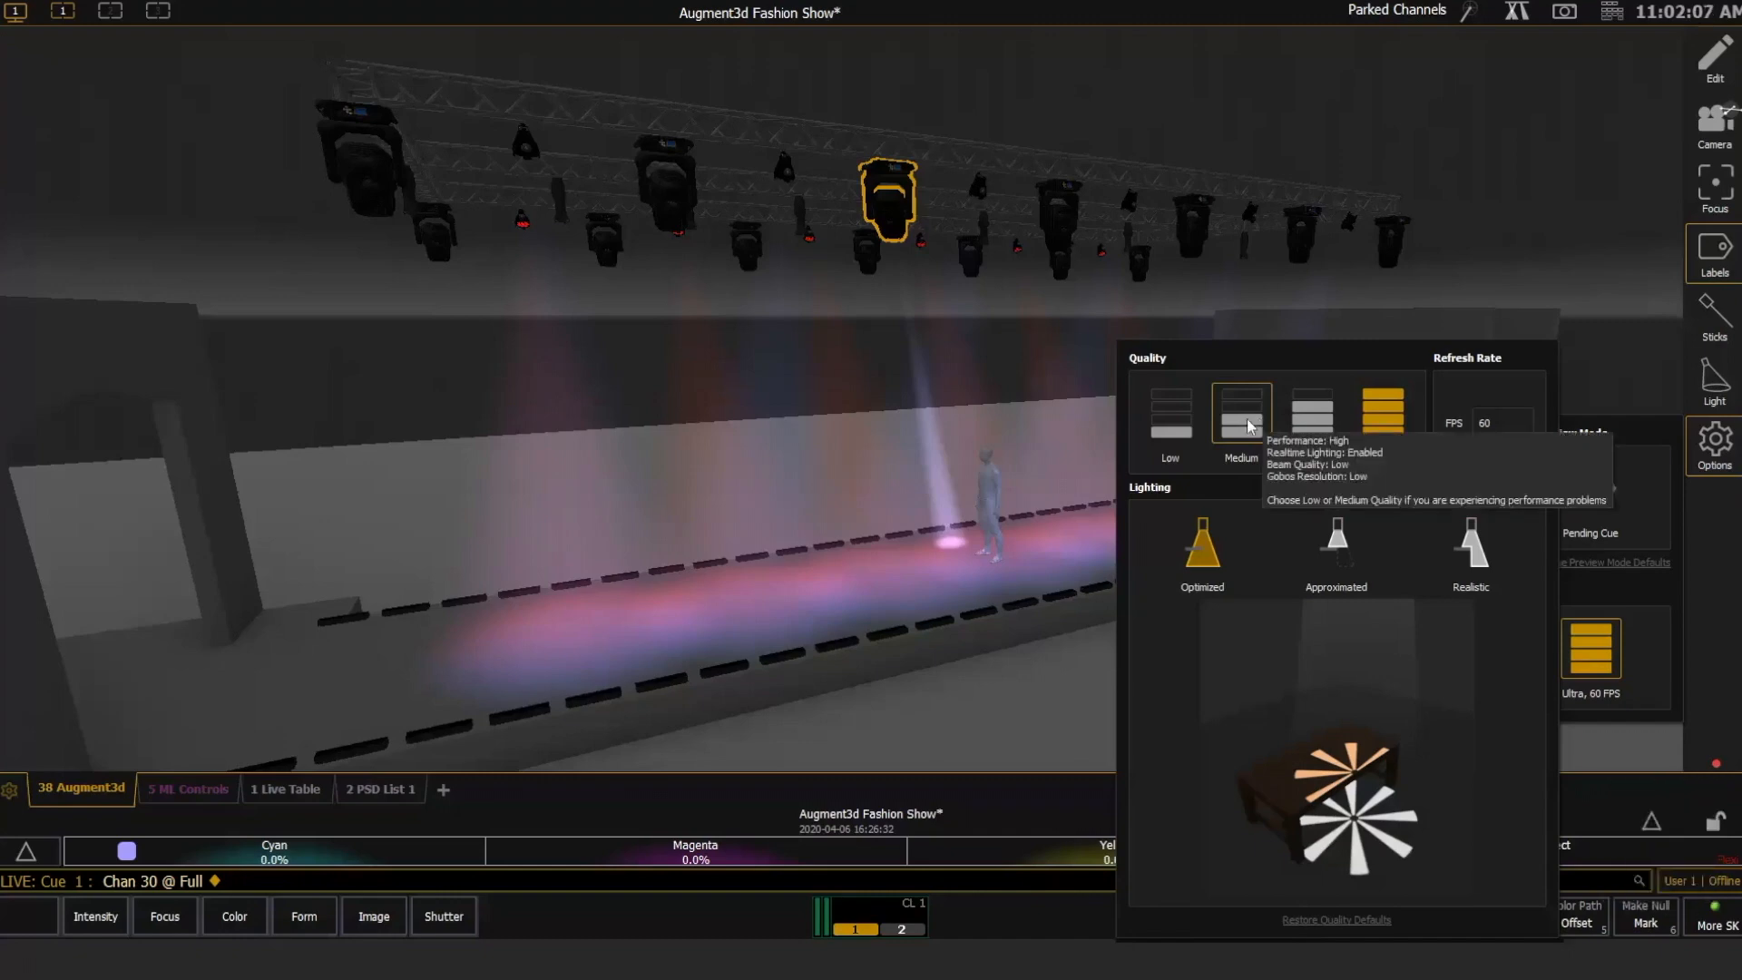
{"action": "left_click", "coordinate": [1247, 418]}
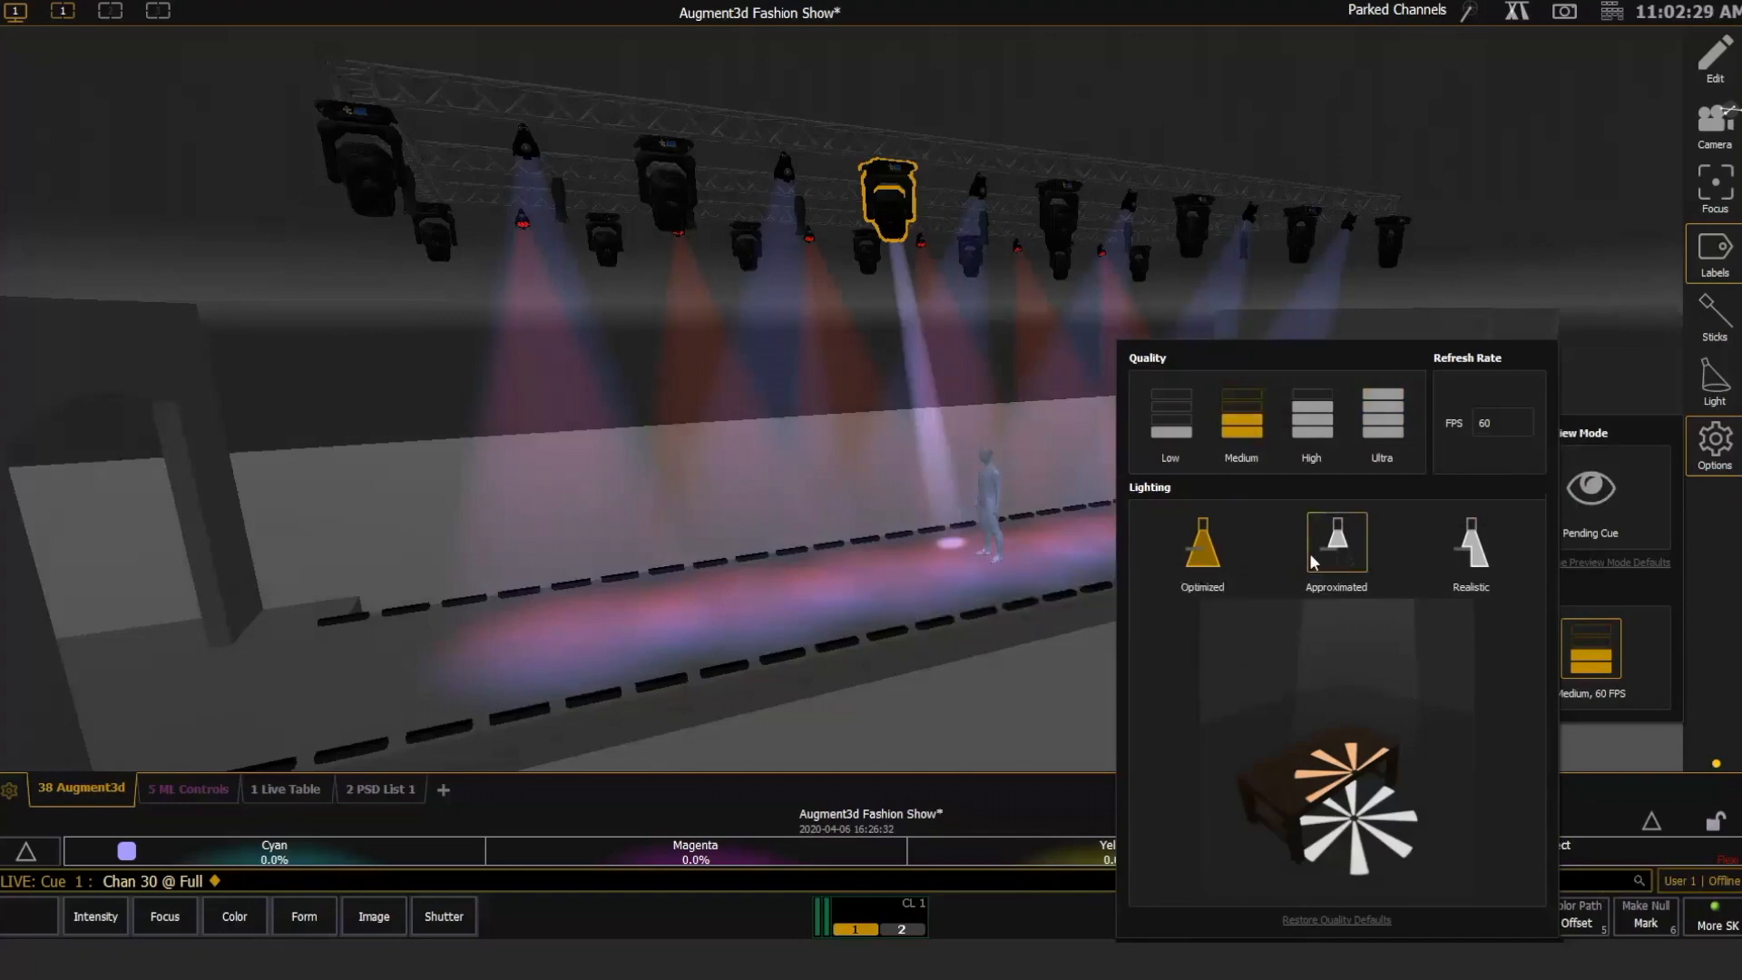
Try Approximated and Realistic lighting in the rendering quality options and return the lighting to Optimized.
{"action": "left_click", "coordinate": [1336, 539]}
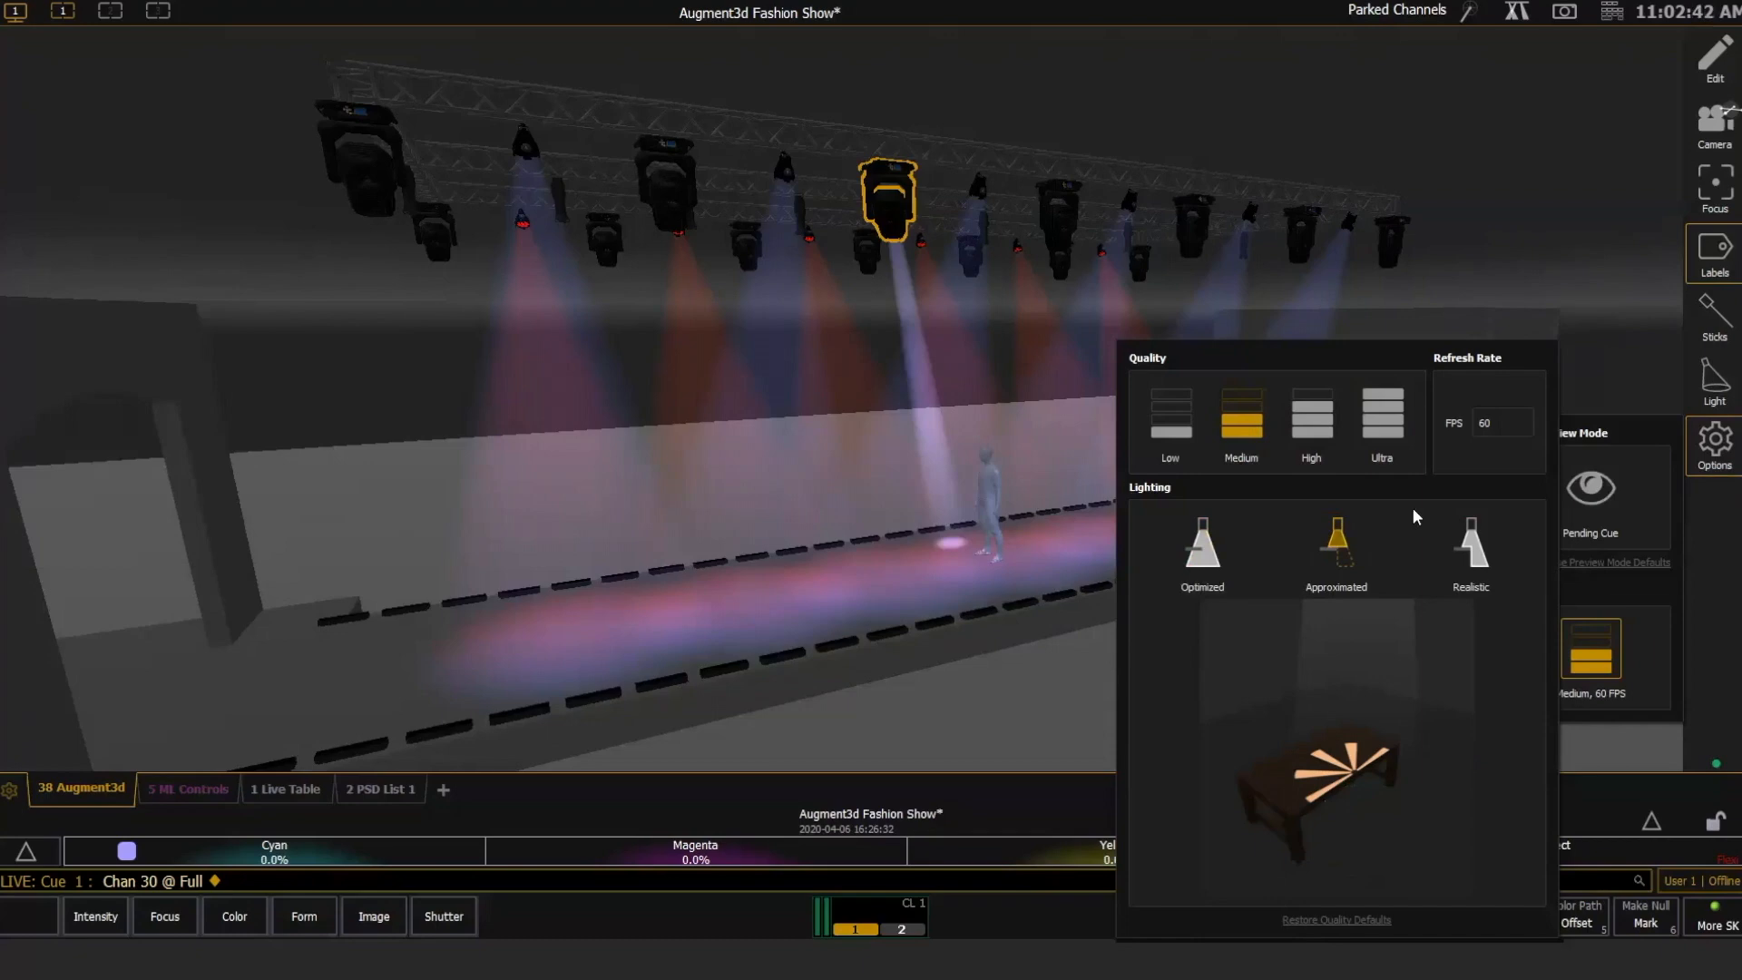
{"action": "left_click", "coordinate": [1470, 545]}
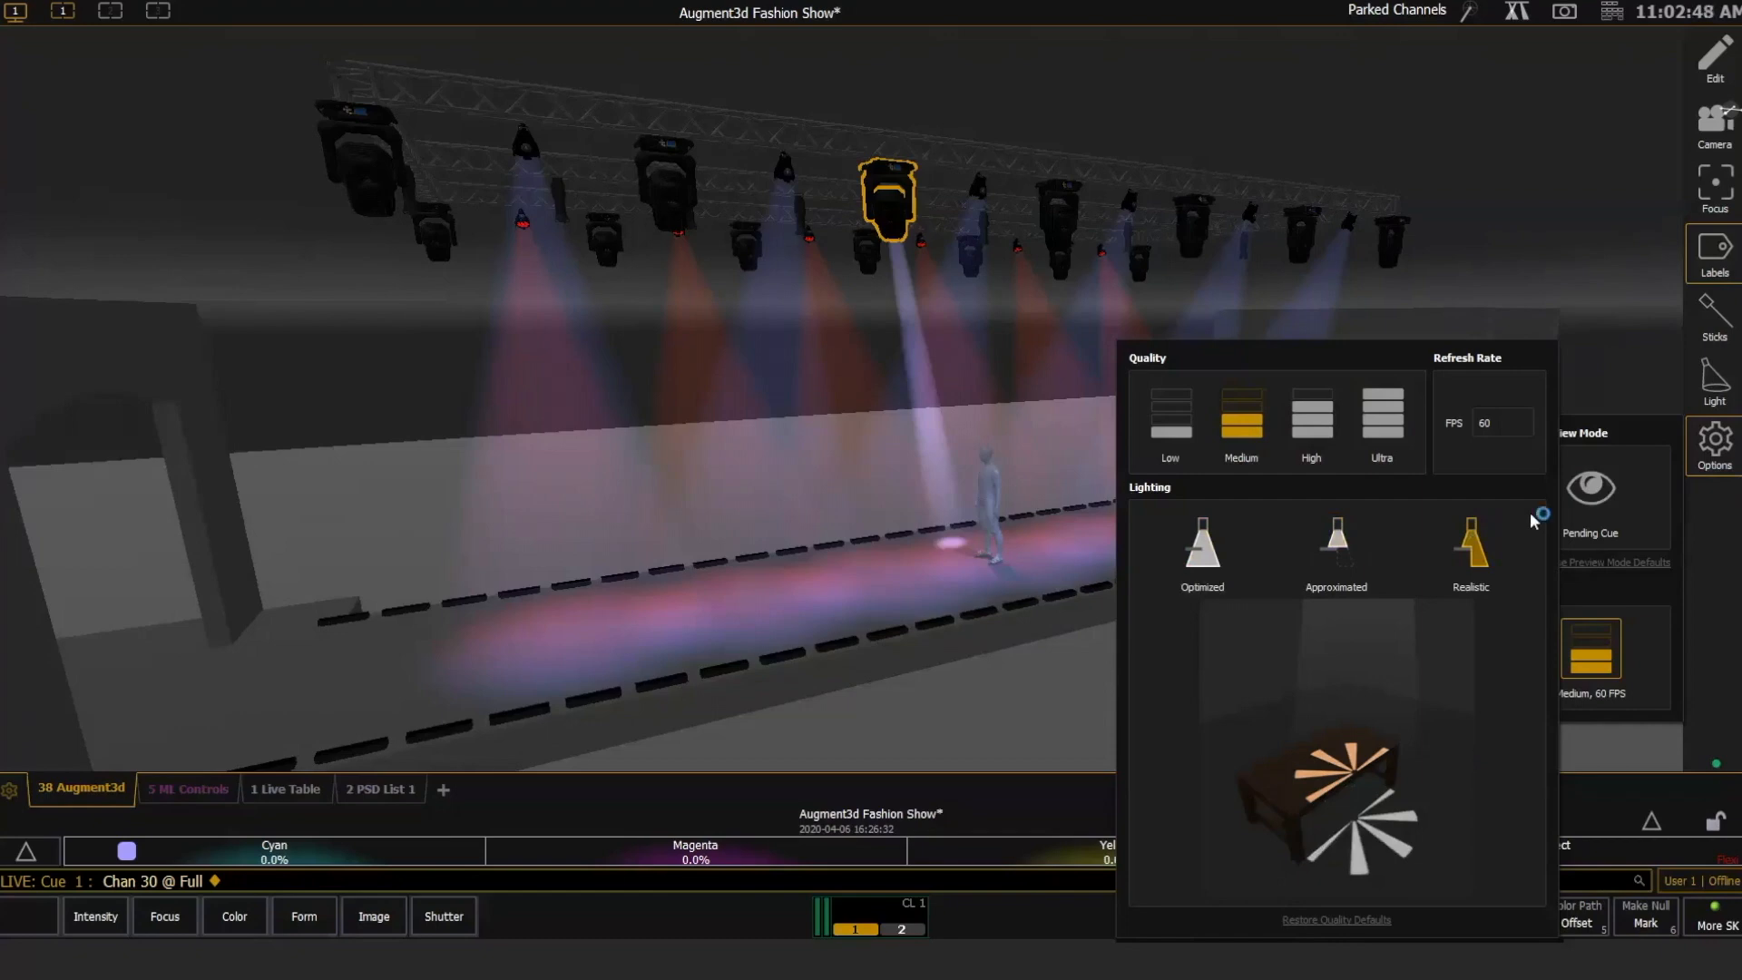
{"action": "left_click", "coordinate": [1720, 446]}
{"action": "left_click", "coordinate": [1603, 675]}
{"action": "left_click", "coordinate": [1177, 537]}
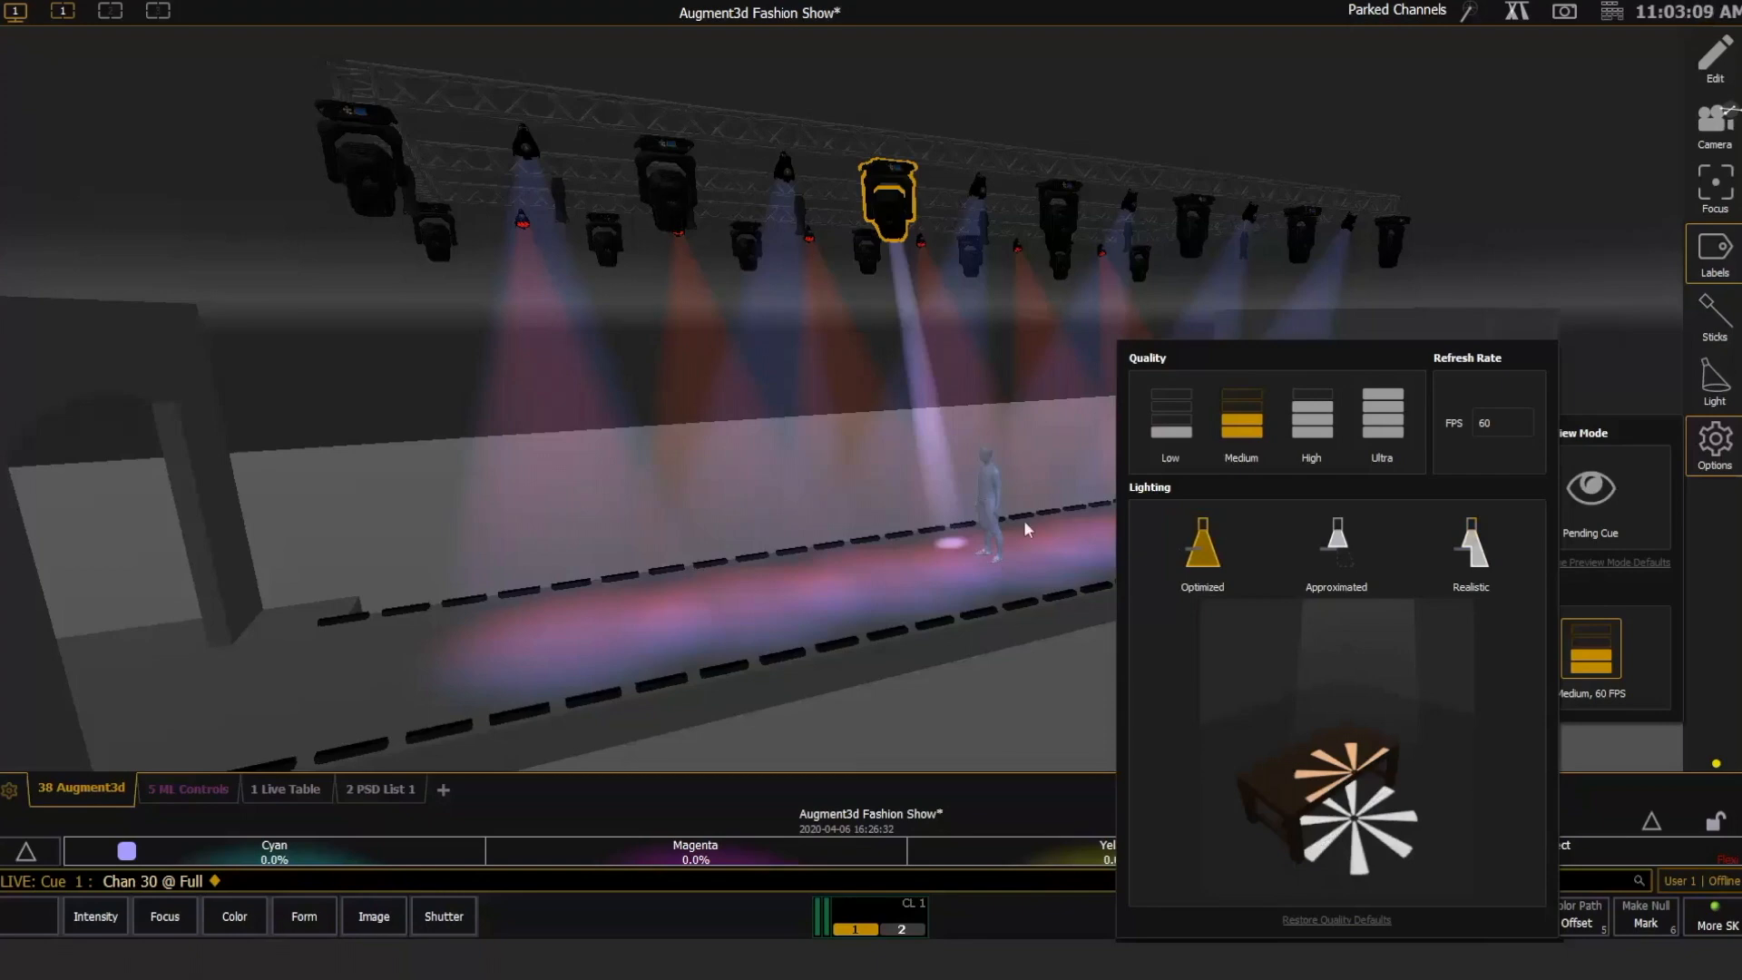
Open the refresh rate (FPS) for entry and close the rendering quality options without changing it.
{"action": "left_click", "coordinate": [1510, 424]}
{"action": "key", "text": "Return"}
{"action": "key", "text": "Return"}
{"action": "left_click", "coordinate": [1078, 688]}
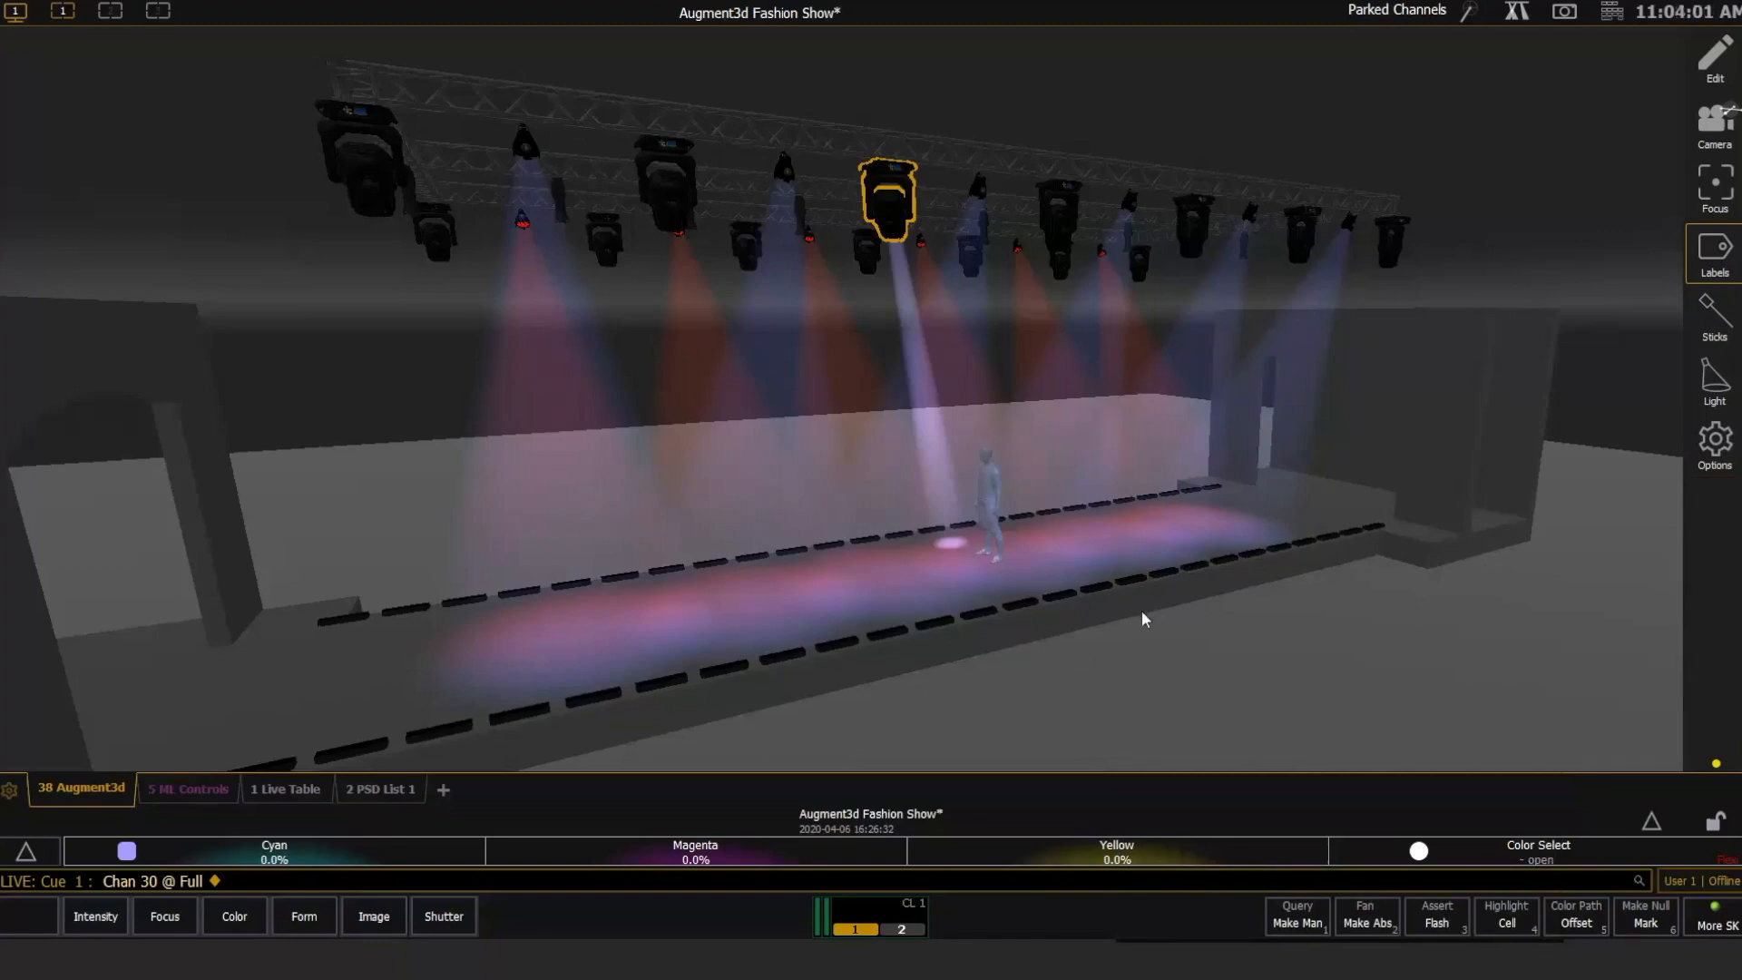
Examine the performance indicator's rating and FPS, and open the quality and refresh rate settings from it.
{"action": "left_click_drag", "start_coordinate": [1147, 515], "coordinate": [1233, 514]}
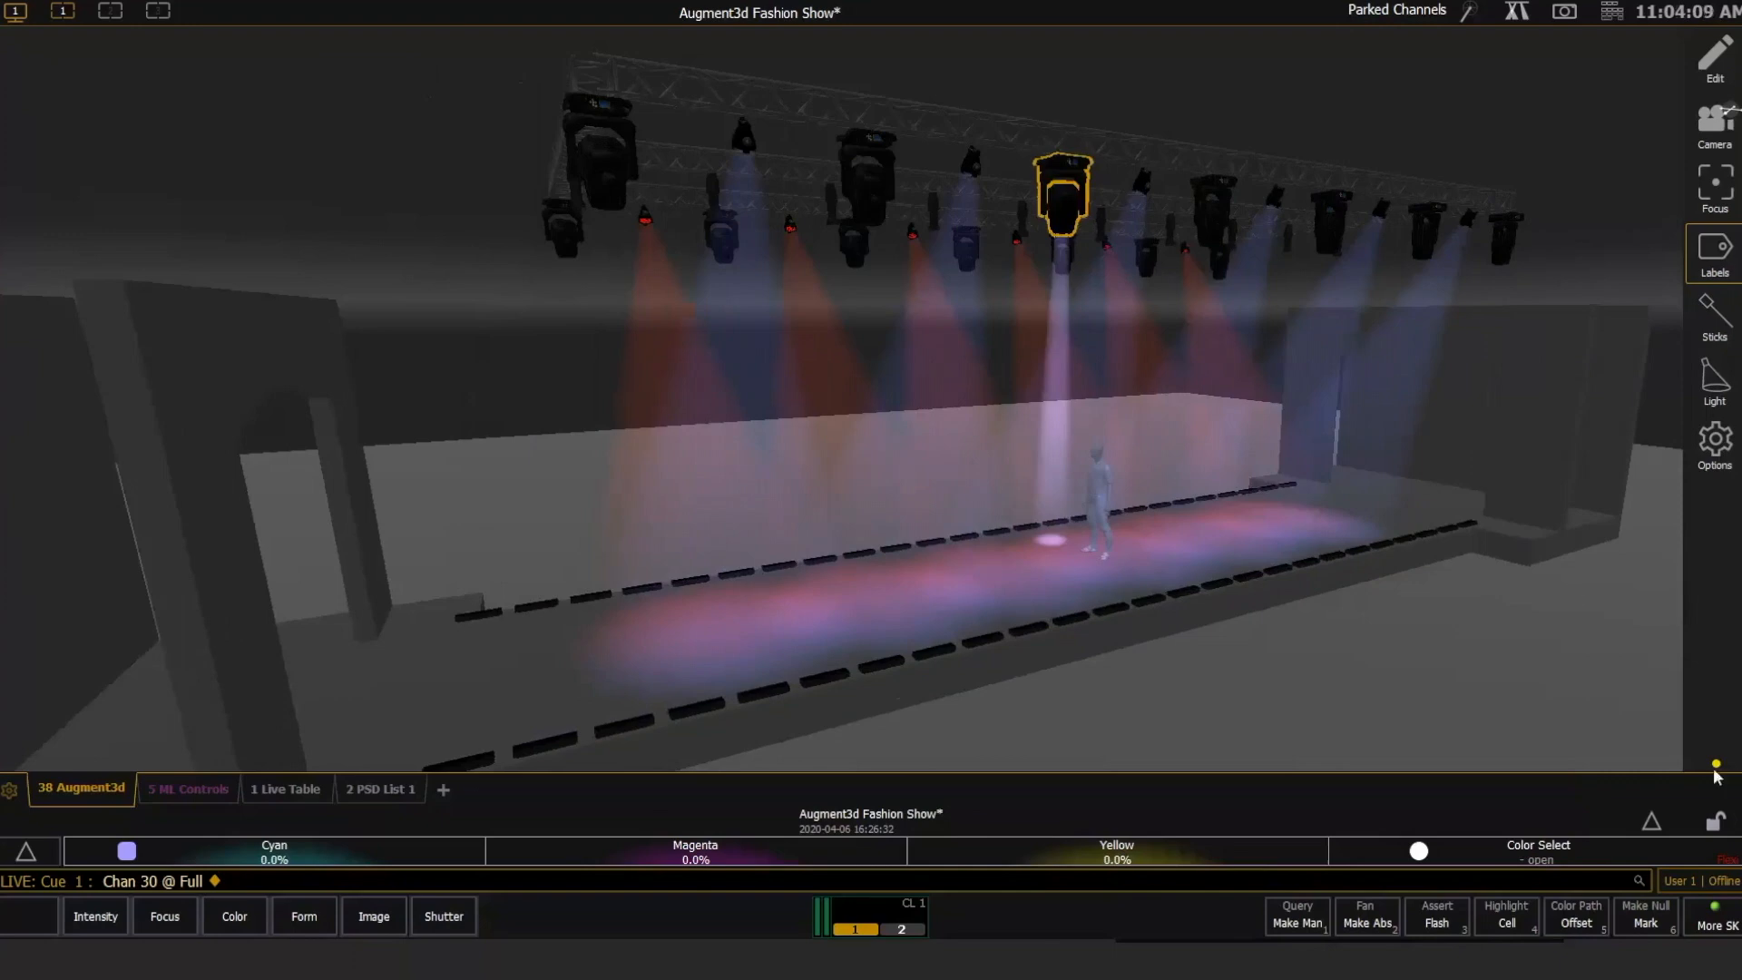
{"action": "mouse_move", "coordinate": [1715, 764]}
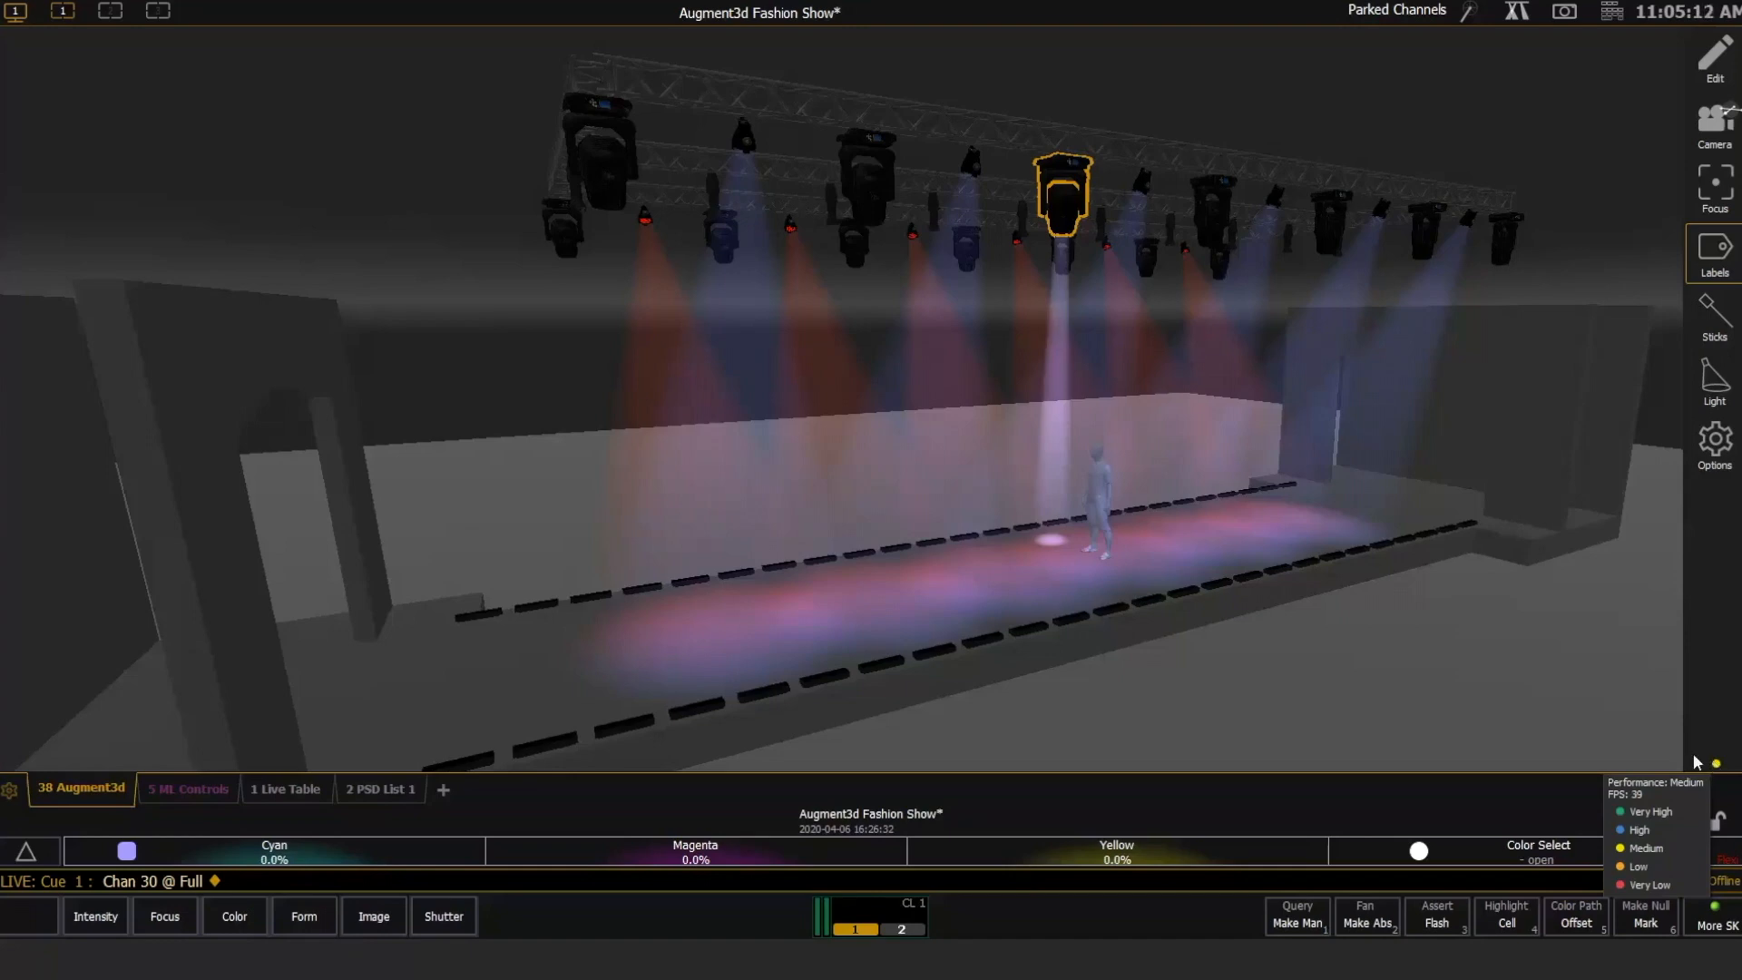
{"action": "mouse_move", "coordinate": [1717, 767]}
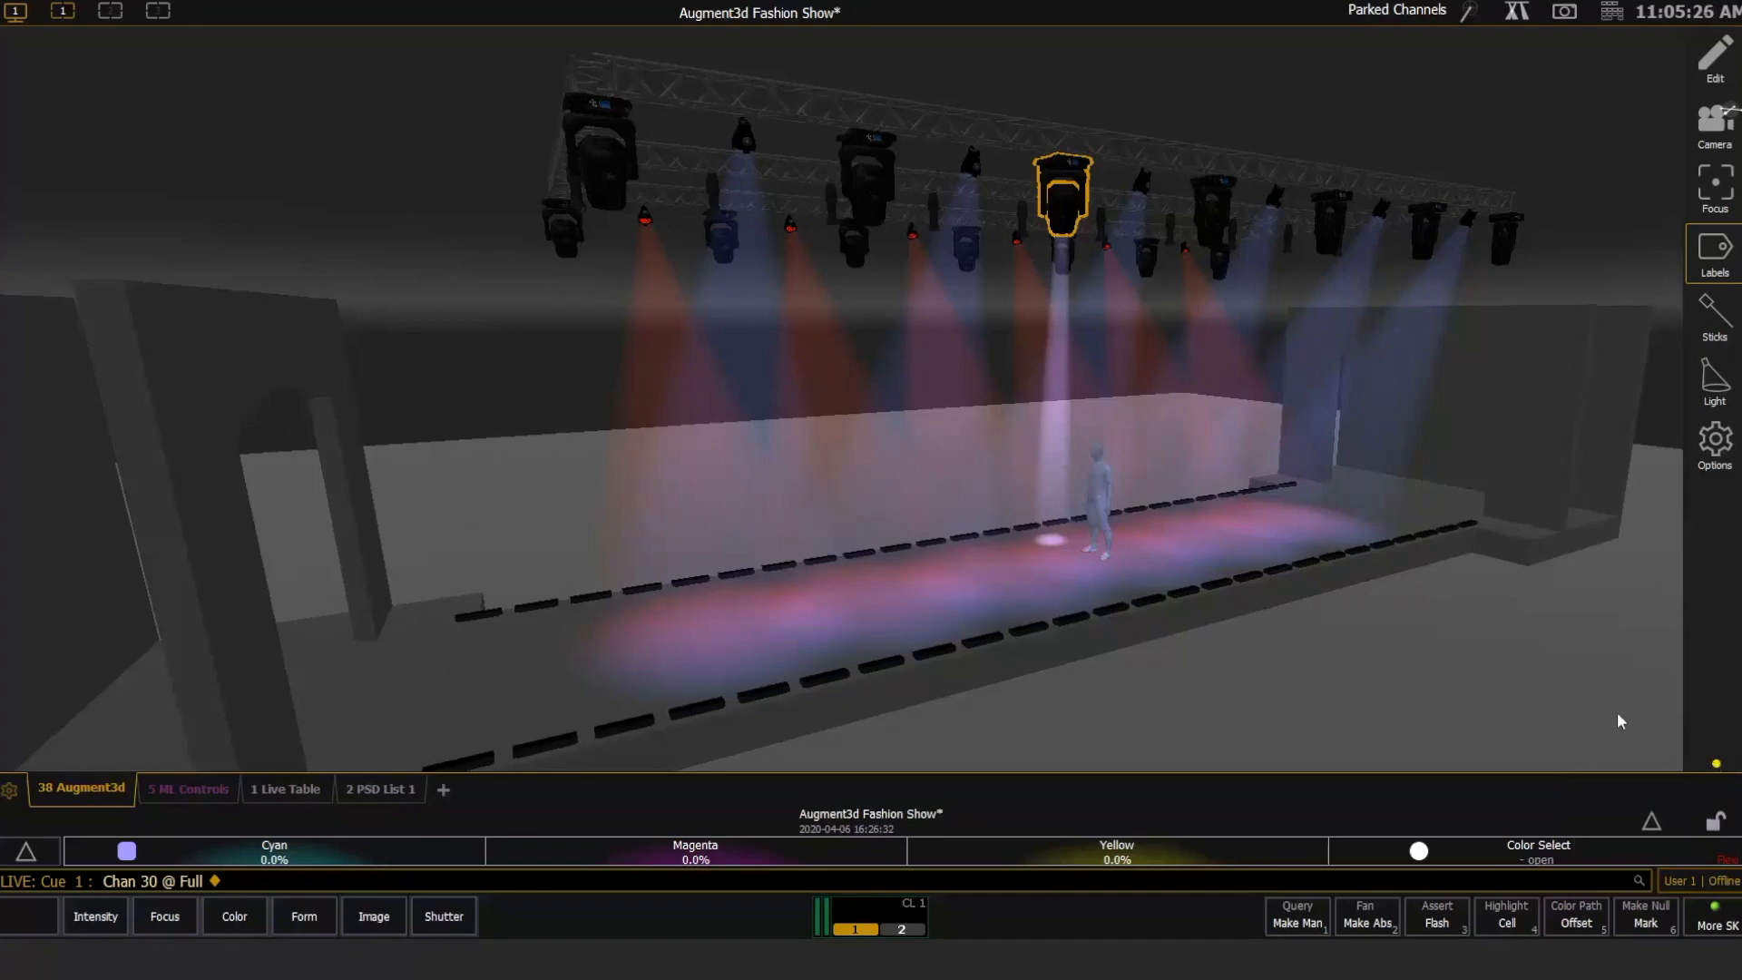
{"action": "left_click", "coordinate": [1715, 762]}
{"action": "left_click", "coordinate": [1660, 839]}
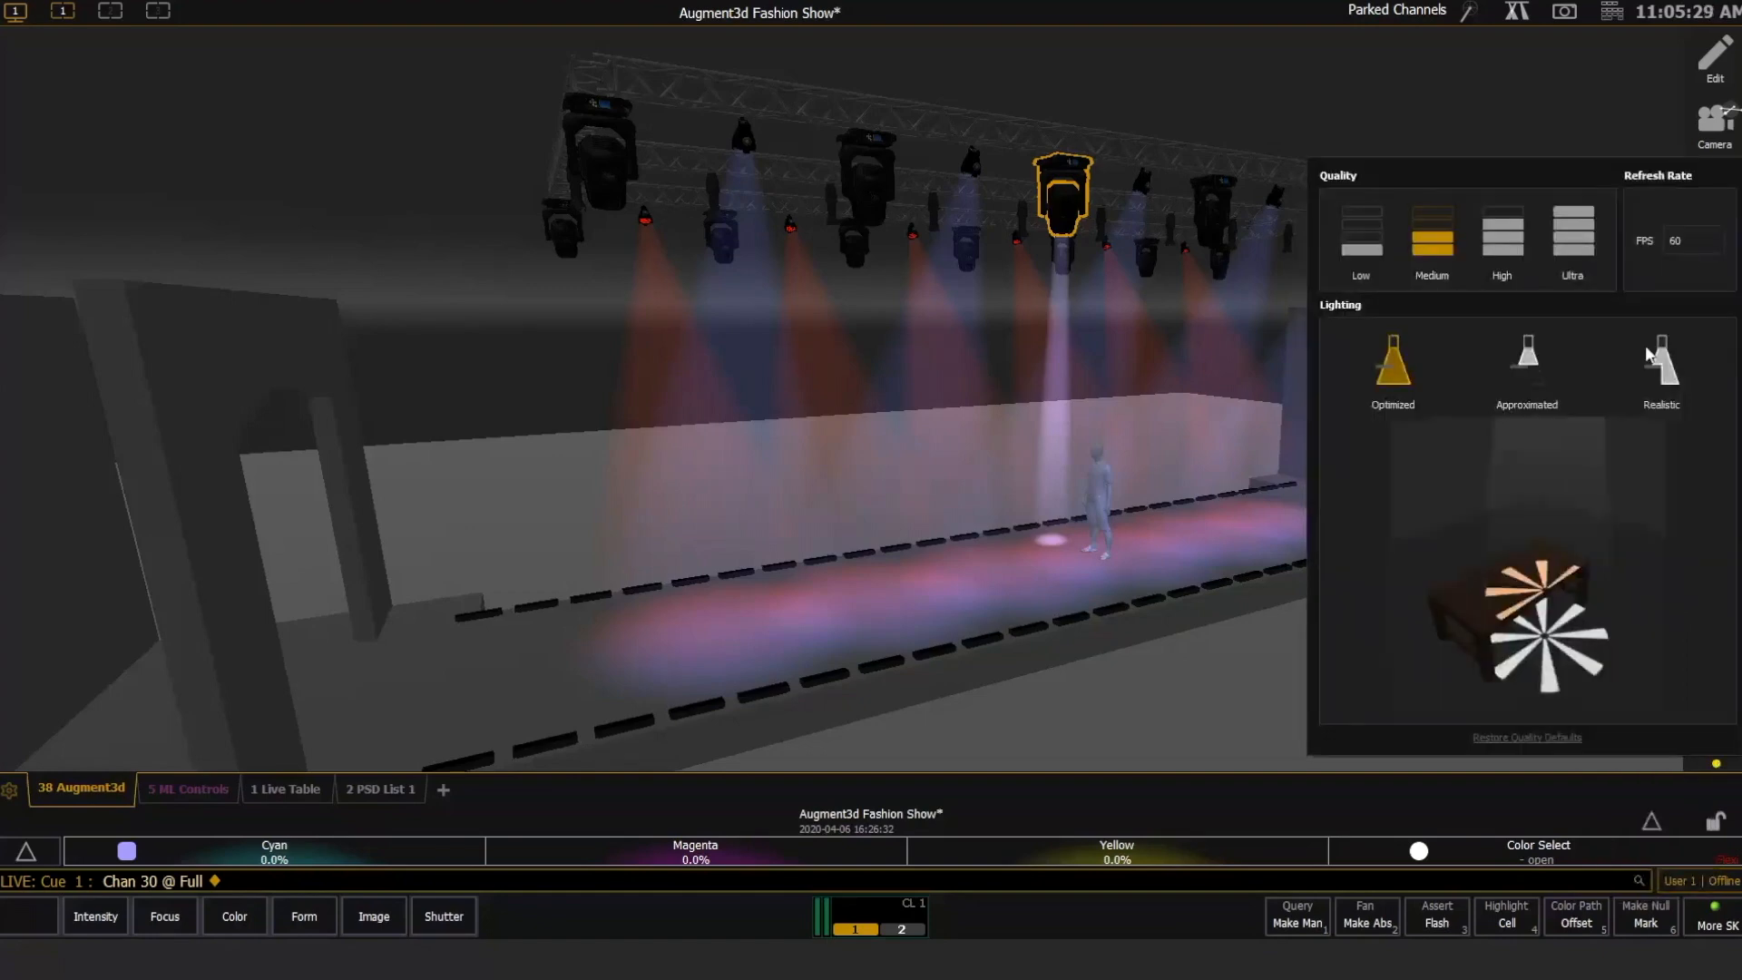
{"action": "left_click", "coordinate": [1684, 243]}
{"action": "left_click", "coordinate": [1402, 71]}
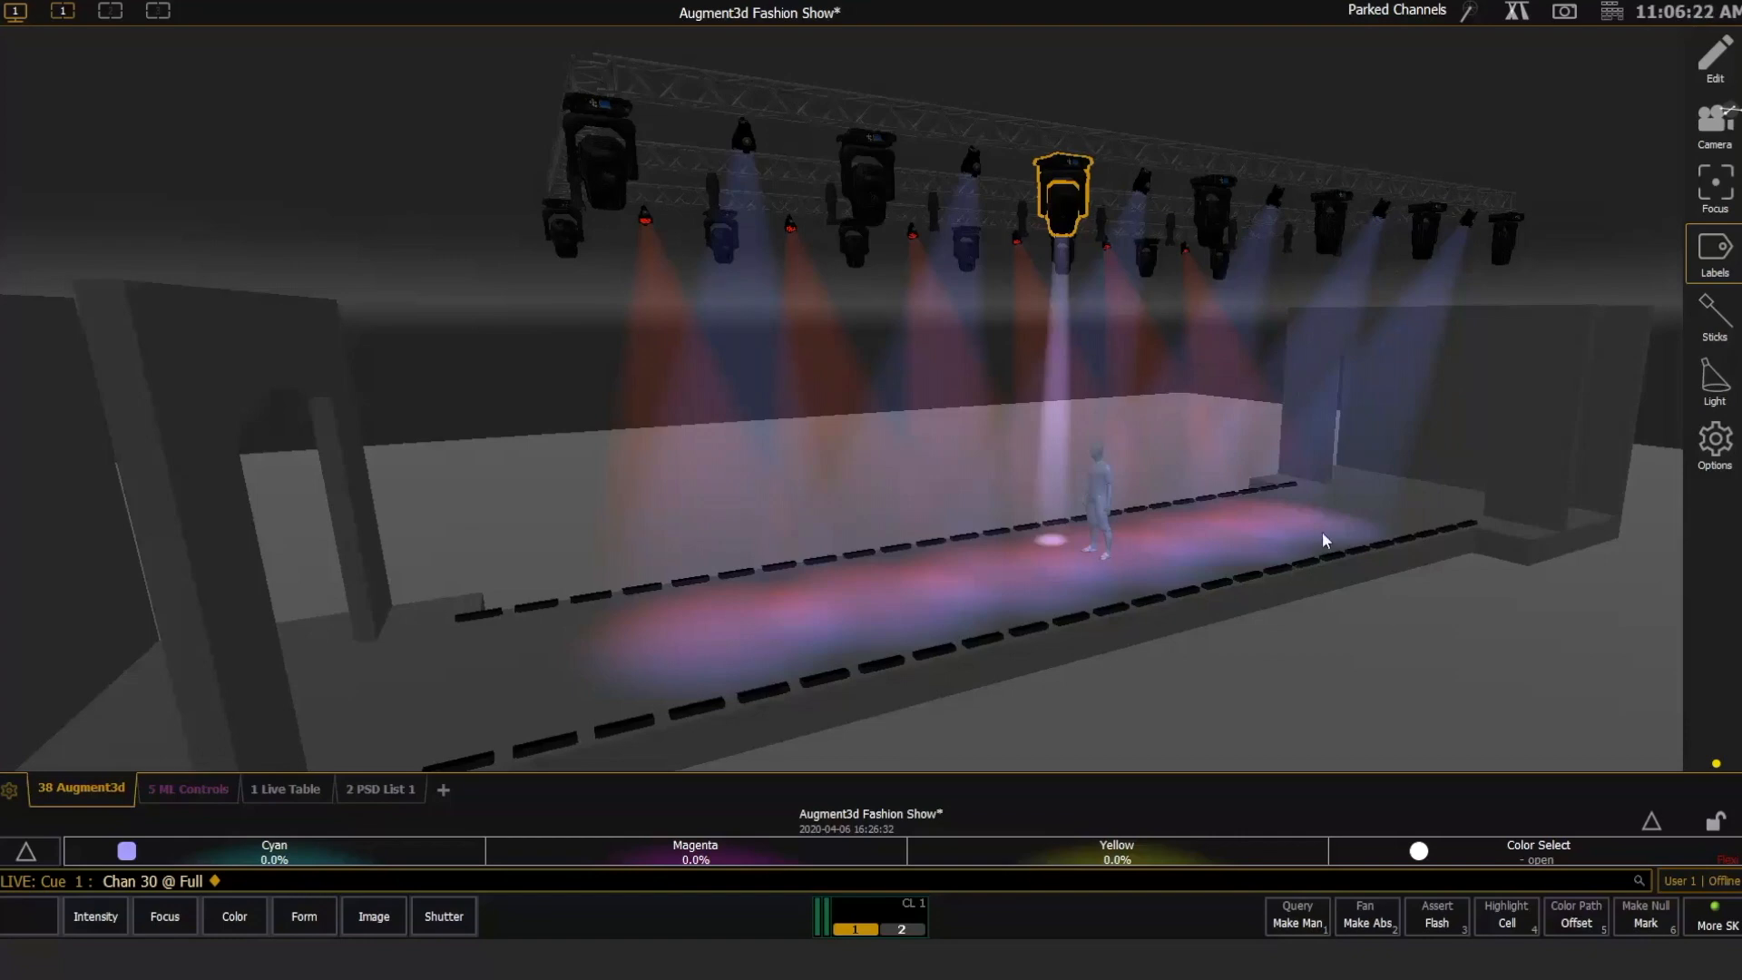
Start creating a new show file with Preserve Augment3d Model enabled, cancel it and collapse the browser.
{"action": "left_click", "coordinate": [1651, 815]}
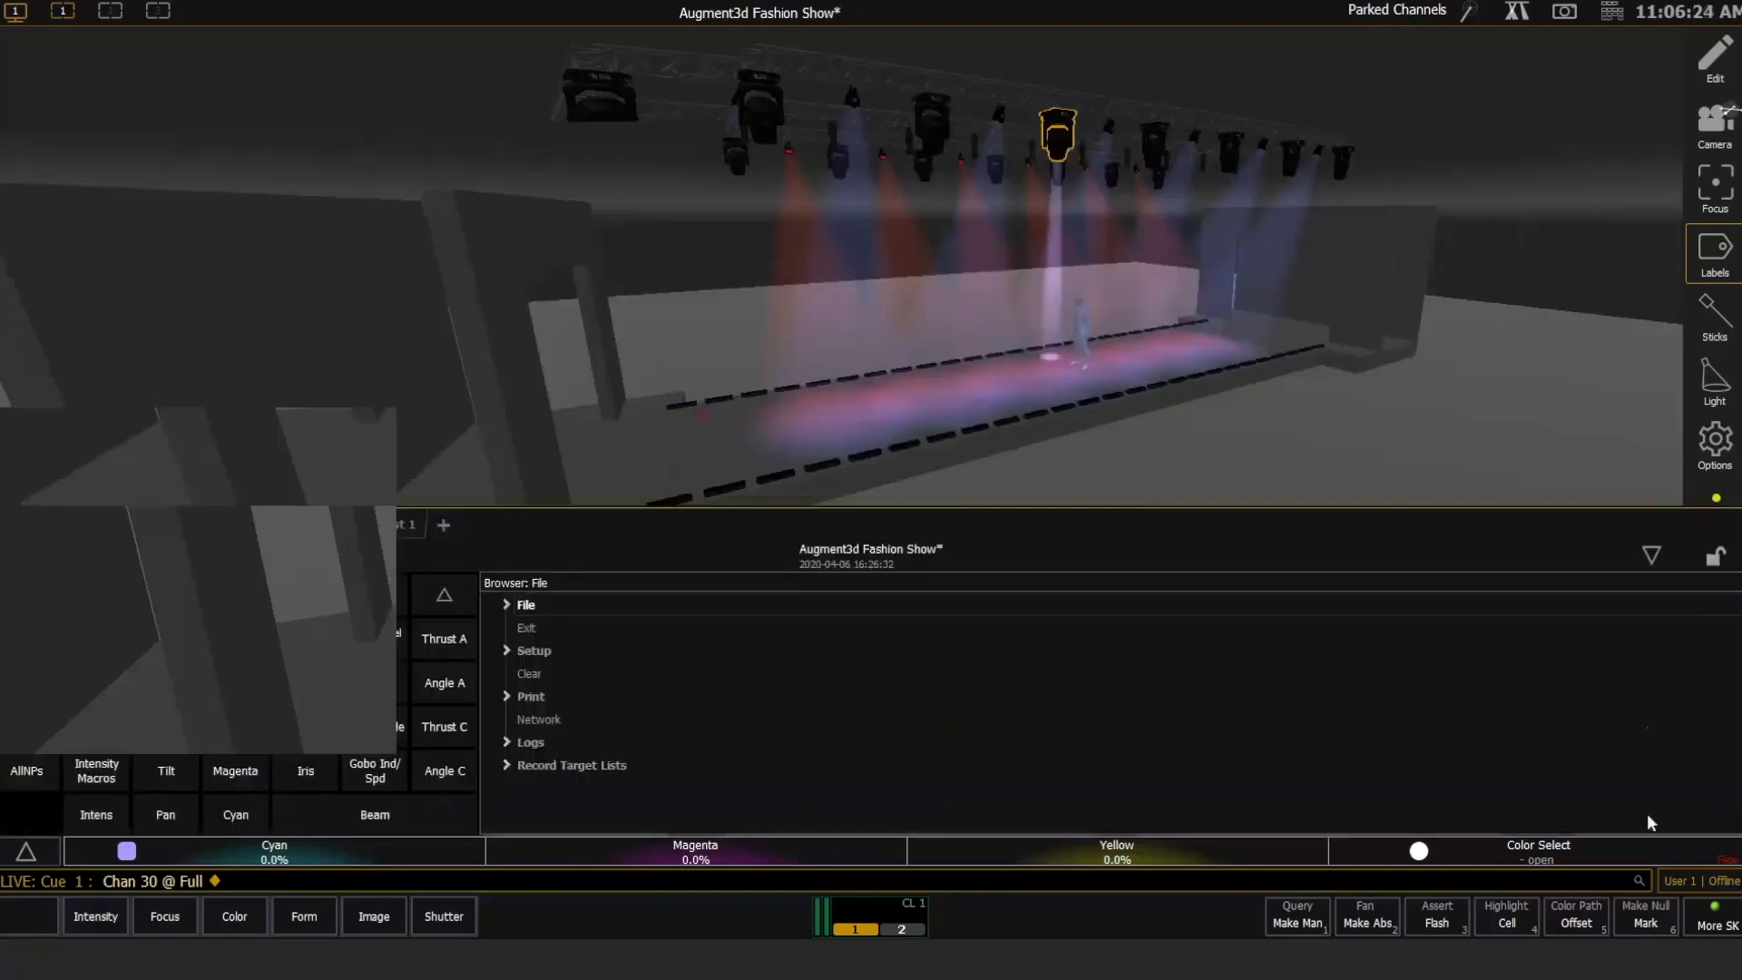
{"action": "left_click", "coordinate": [508, 606]}
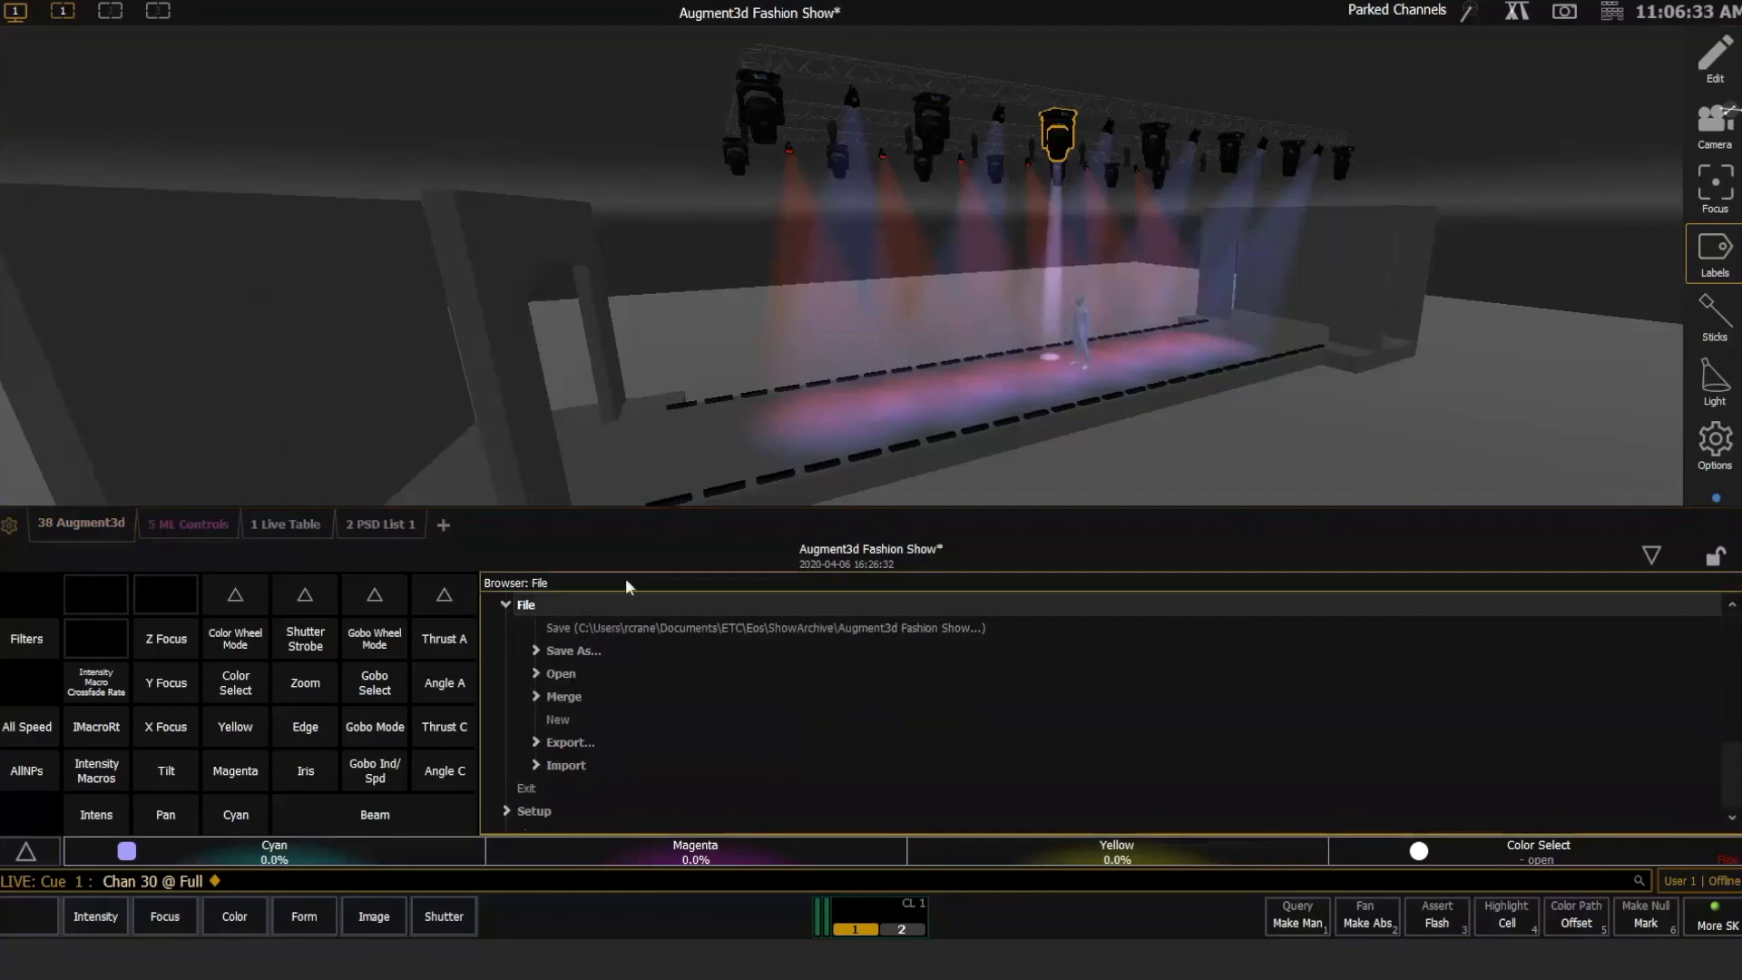
{"action": "left_click", "coordinate": [568, 719]}
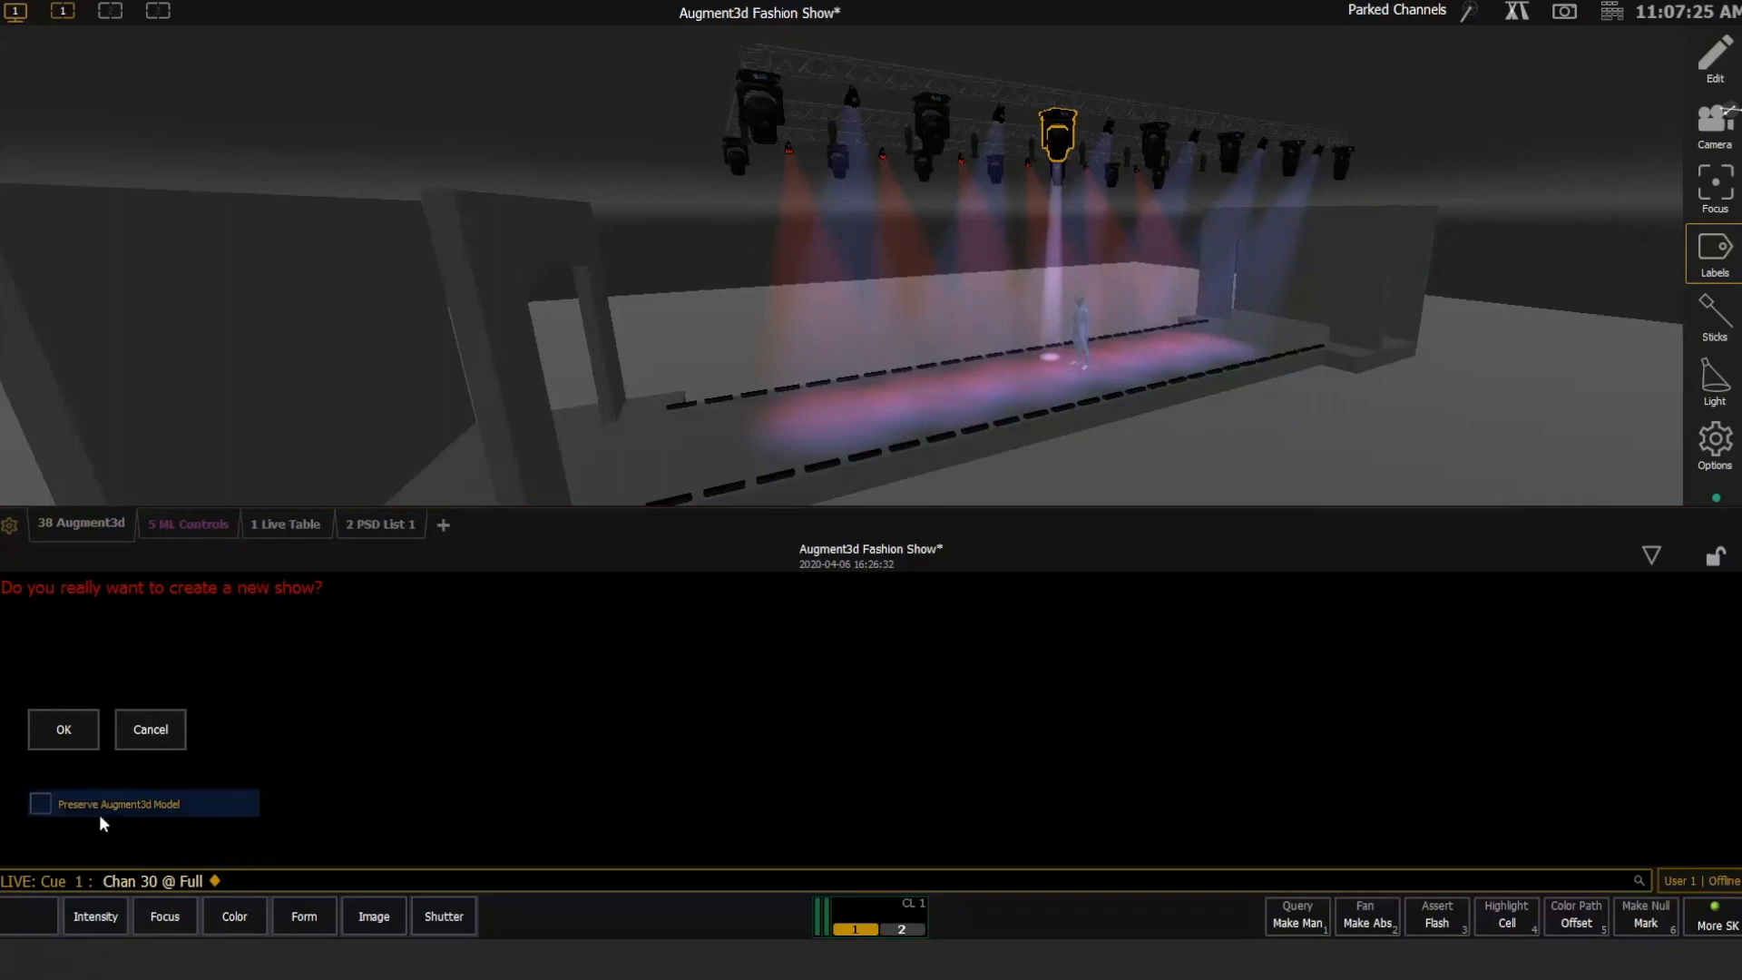
{"action": "left_click", "coordinate": [41, 804]}
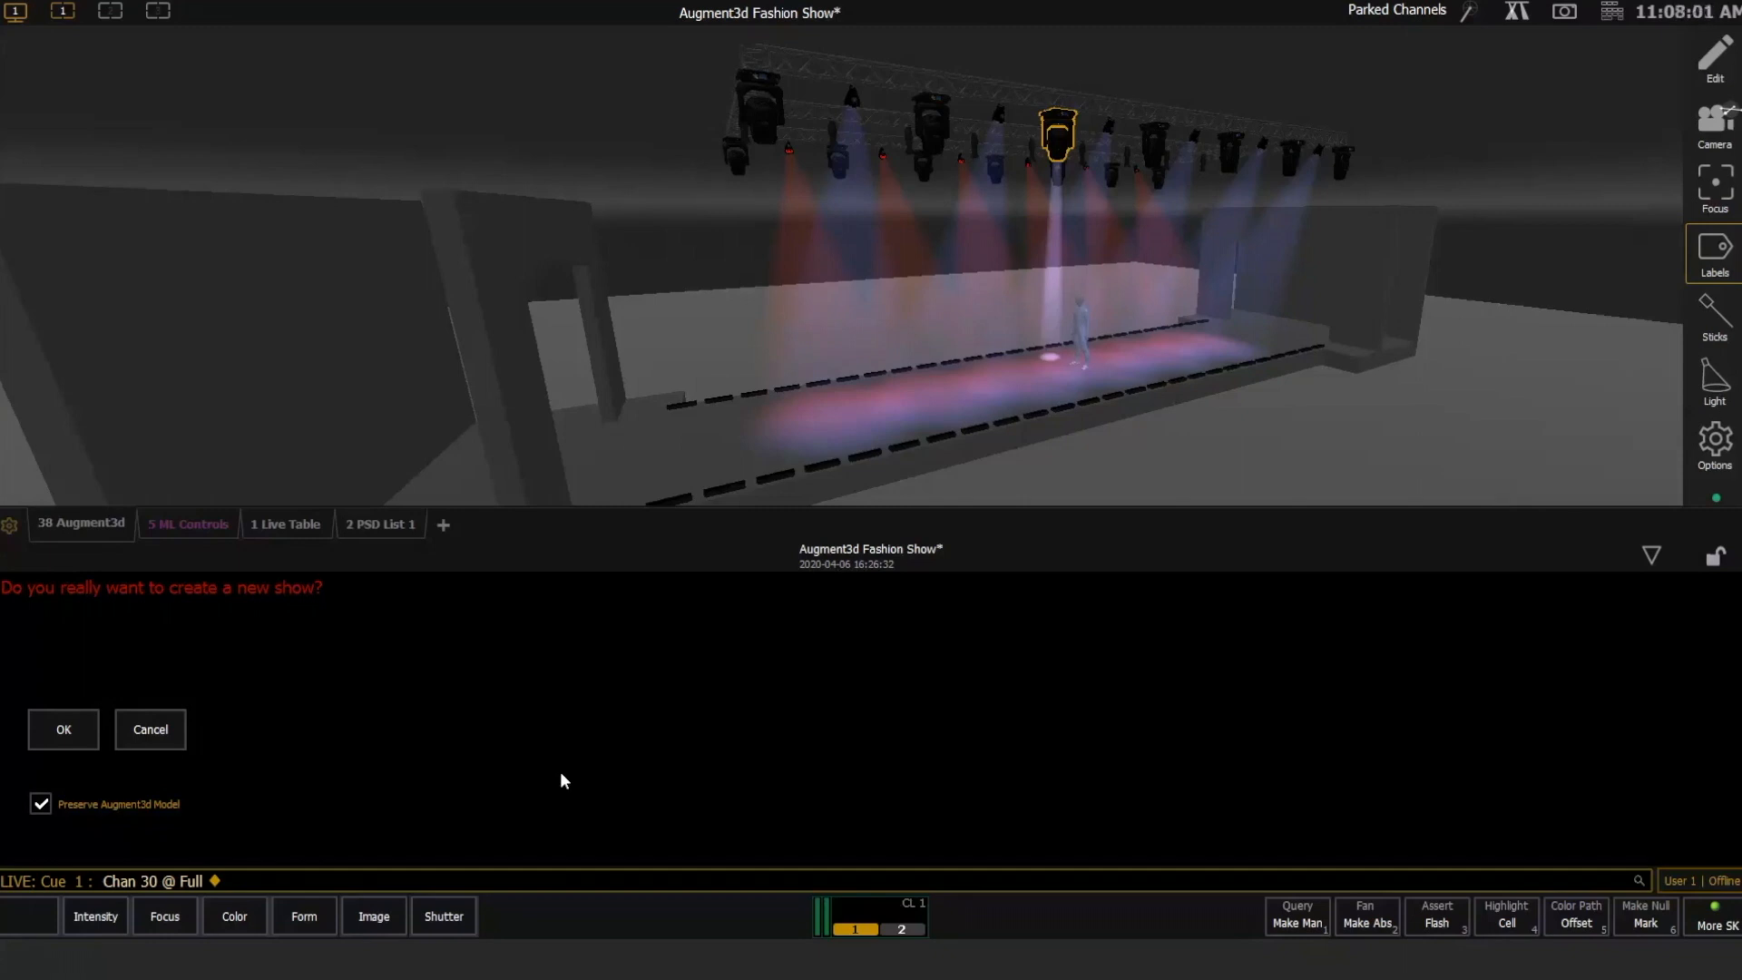
{"action": "left_click", "coordinate": [178, 726]}
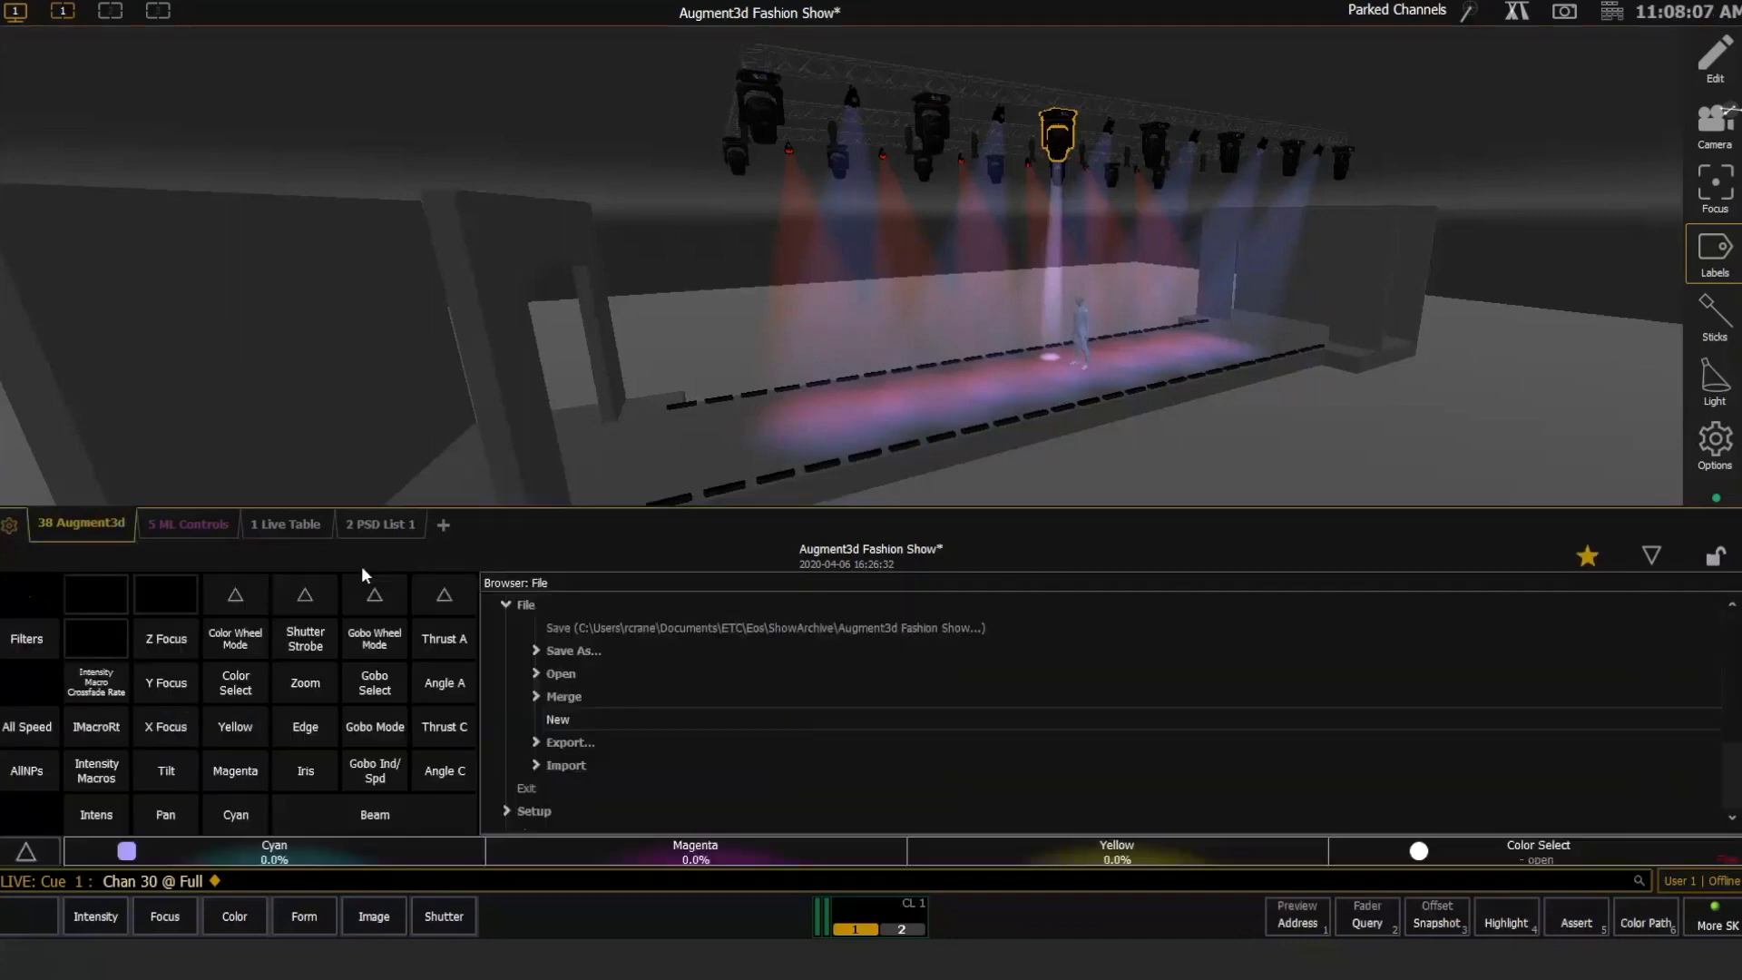
{"action": "left_click", "coordinate": [1651, 556]}
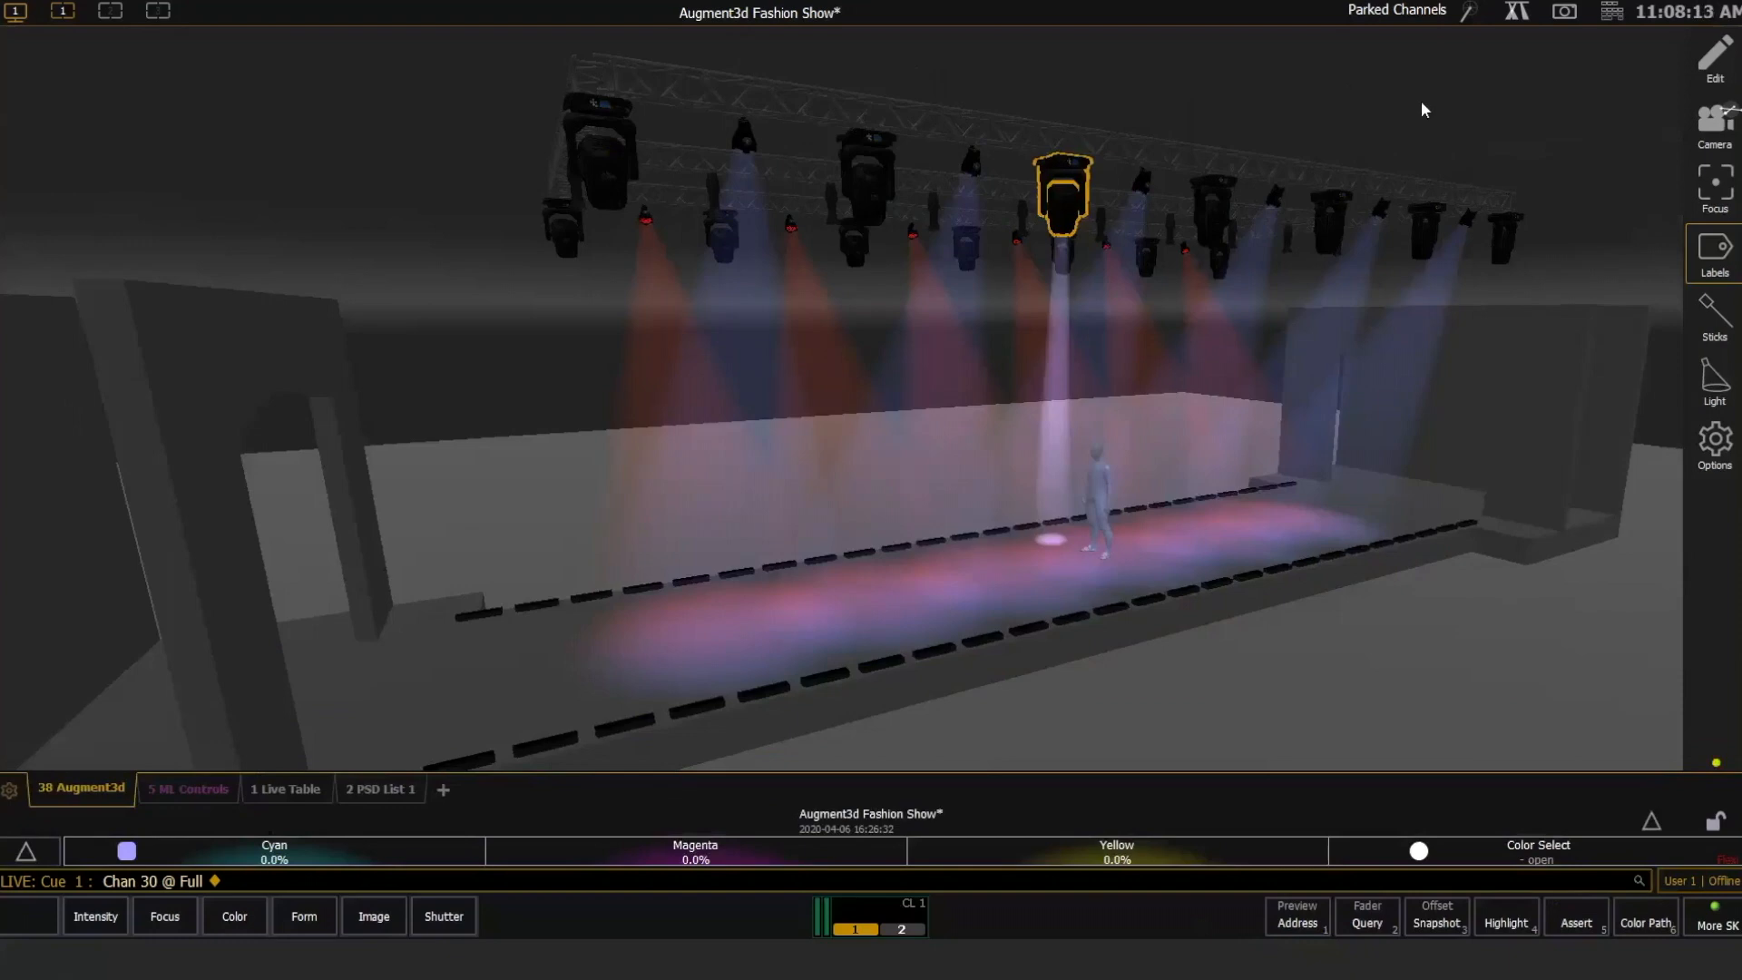
Return the camera to the Home view, clear the command line and run Go To Cue Out.
{"action": "left_click", "coordinate": [1716, 127]}
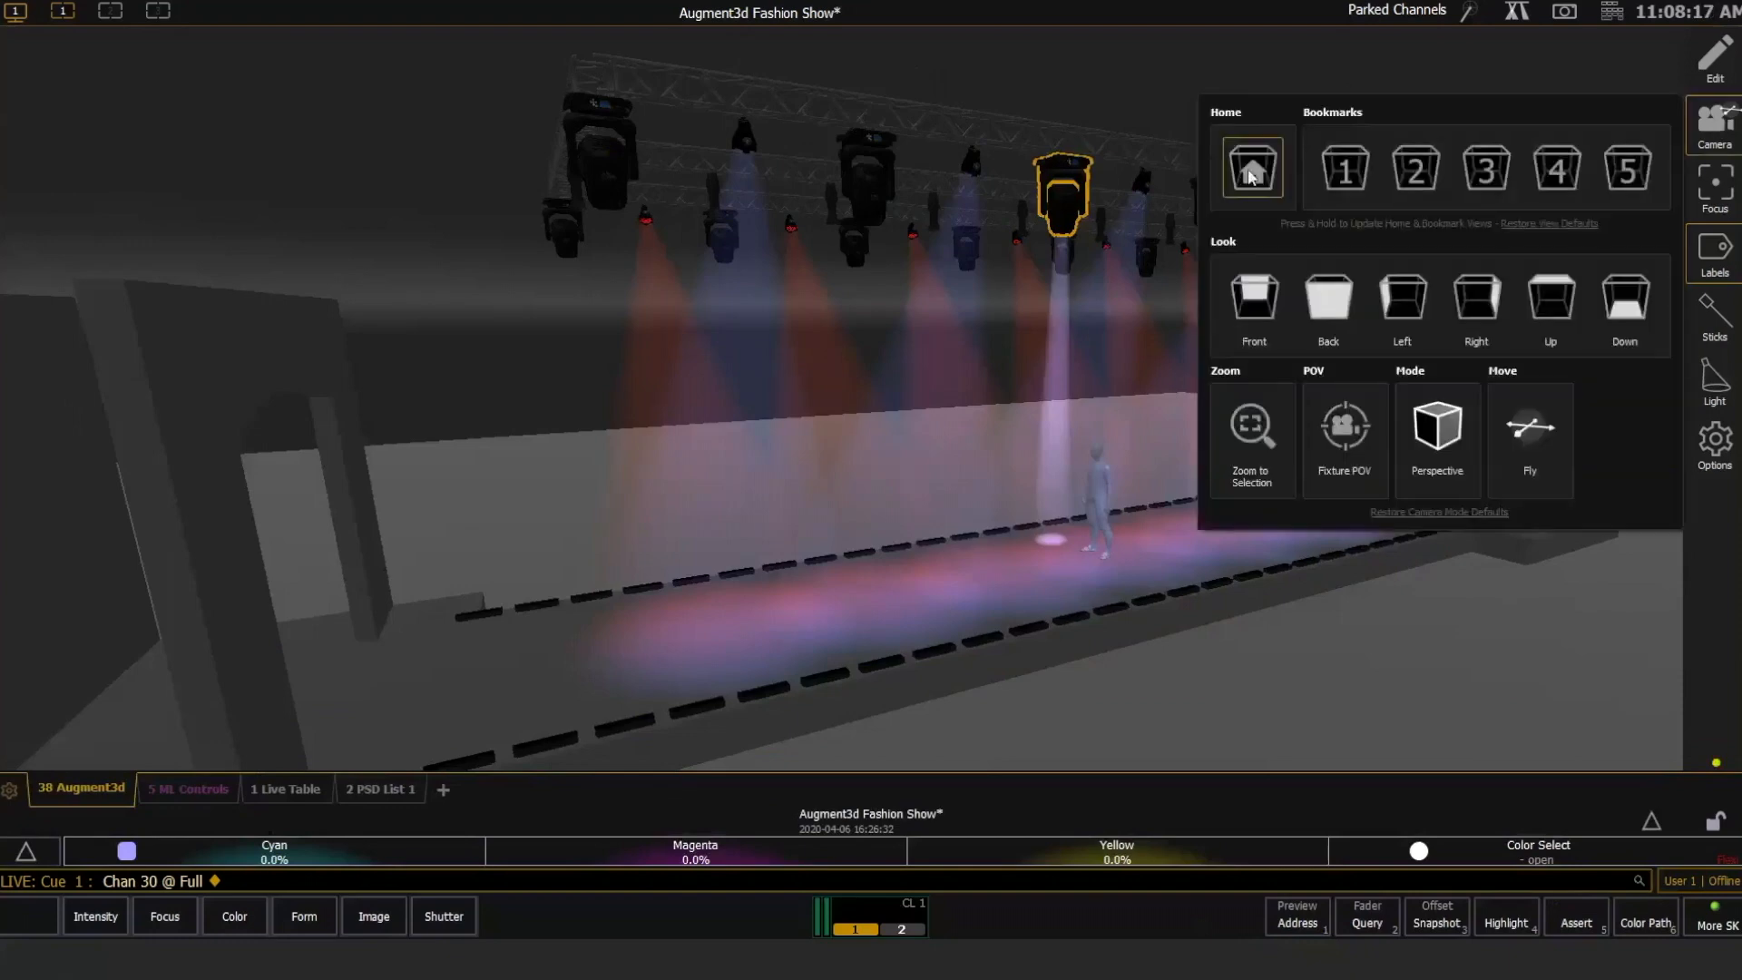
{"action": "left_click", "coordinate": [1254, 169]}
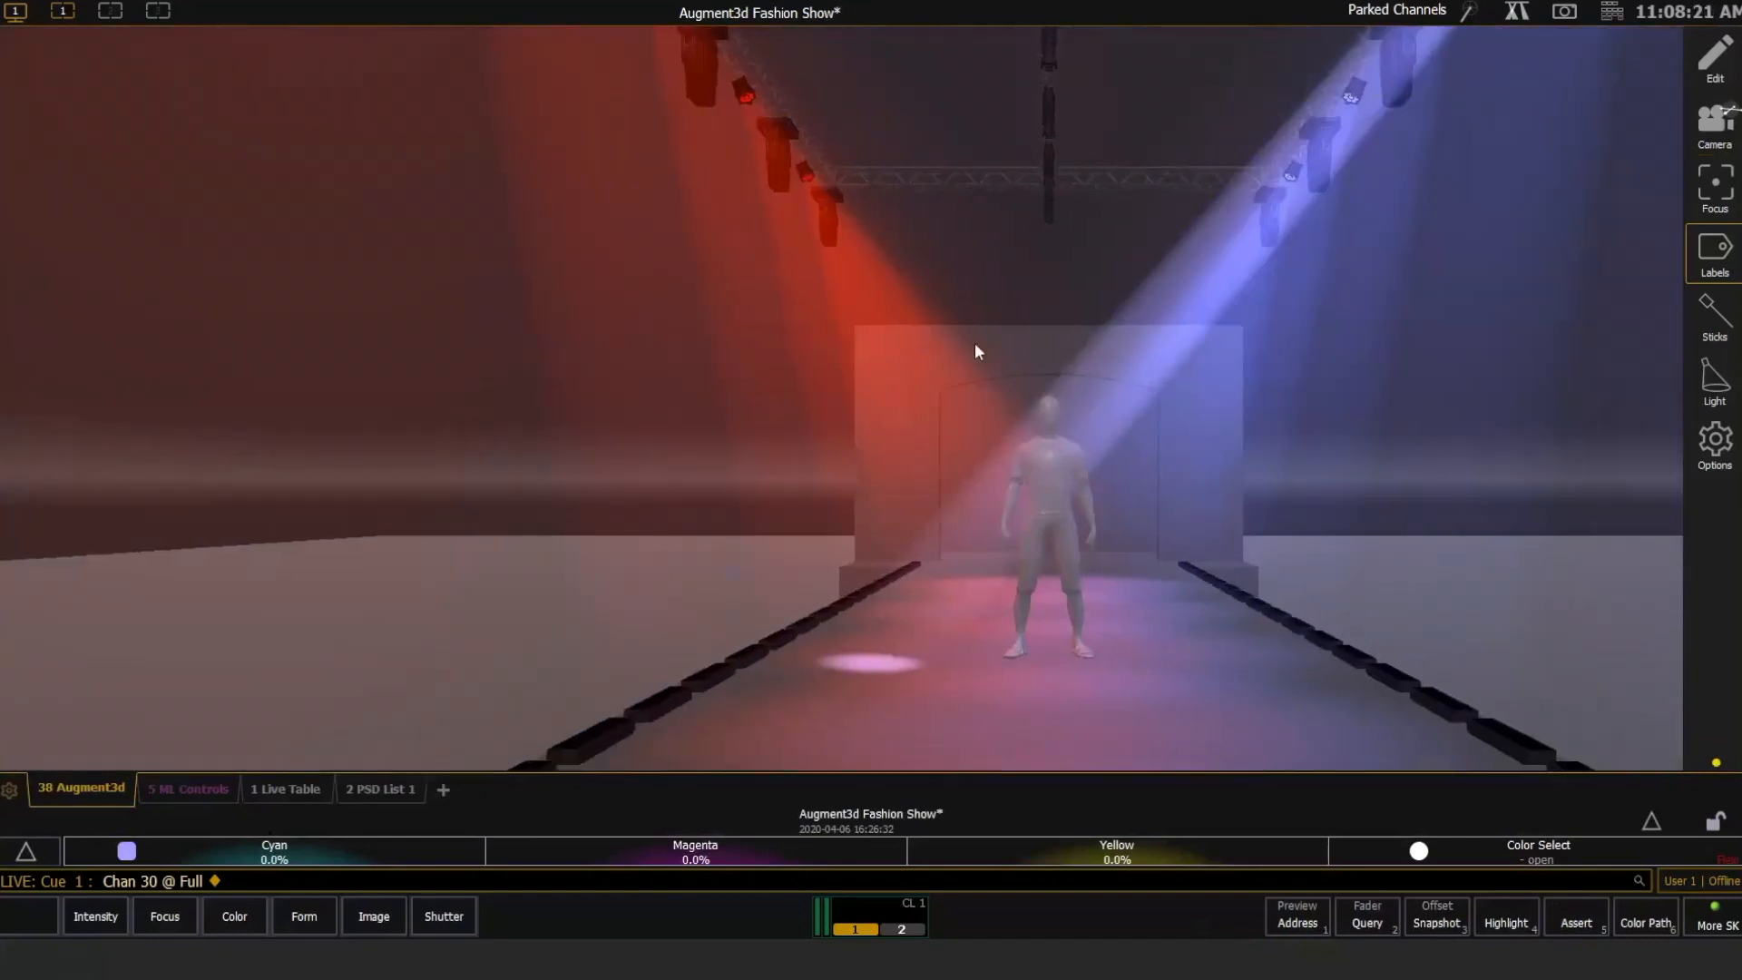
{"action": "key", "text": "BackSpace"}
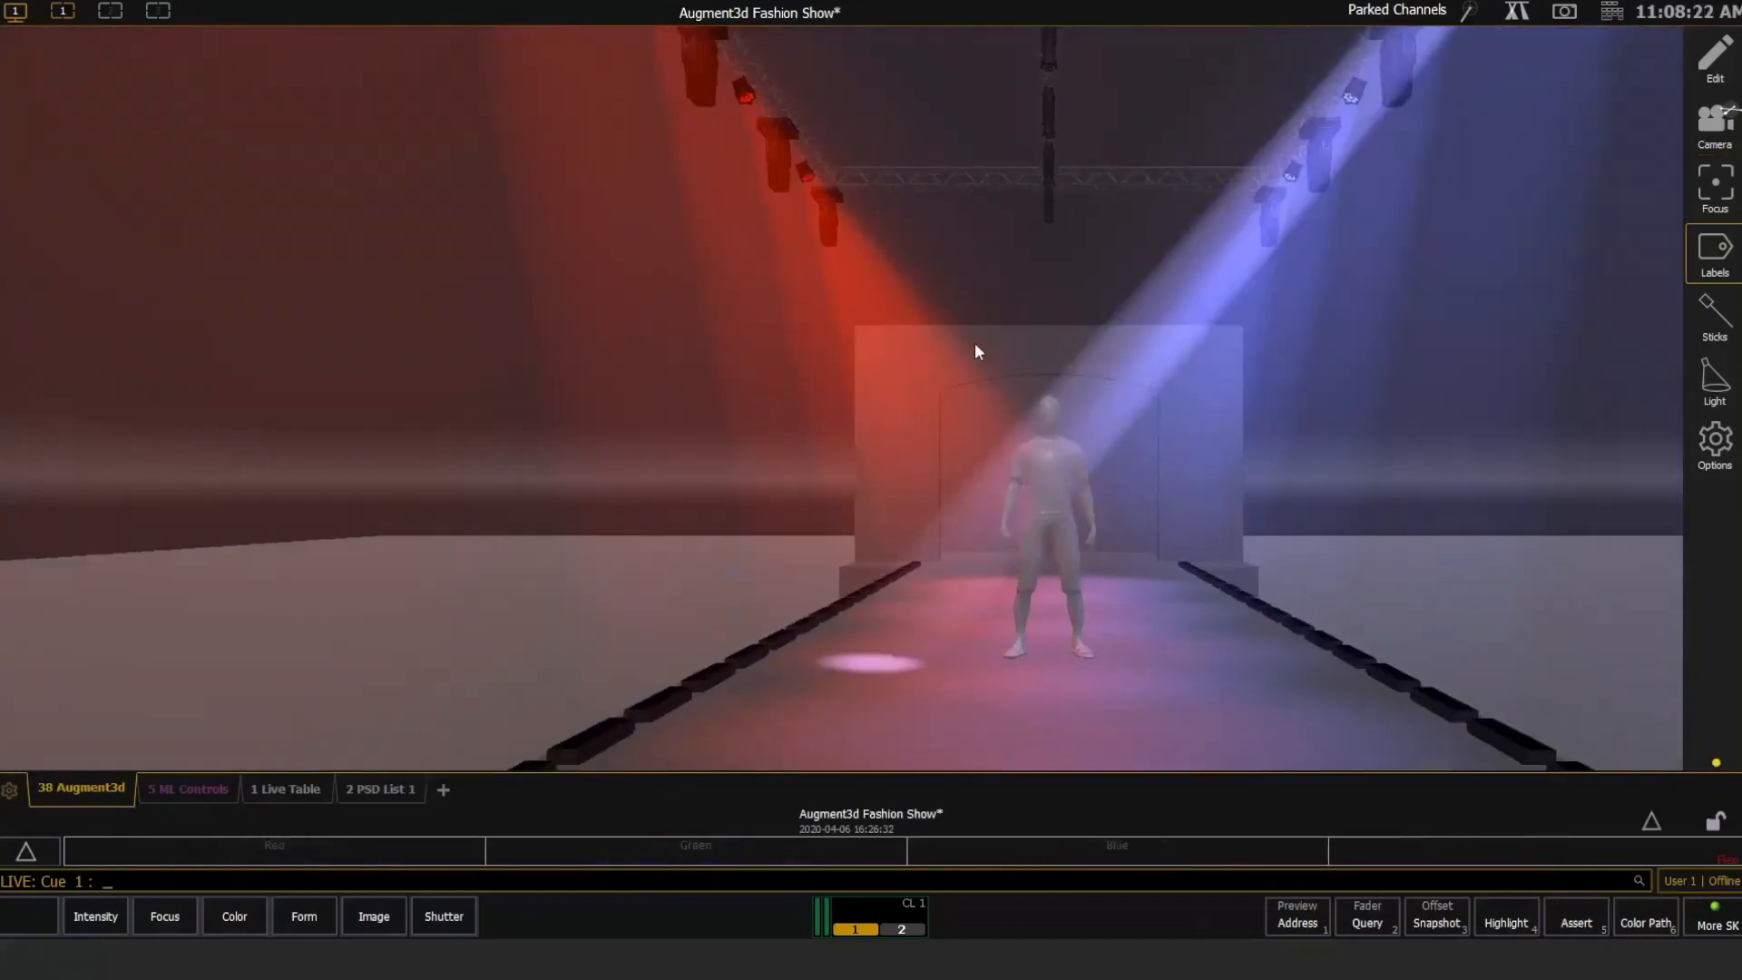
{"action": "key", "text": "ctrl+g"}
{"action": "key", "text": "0"}
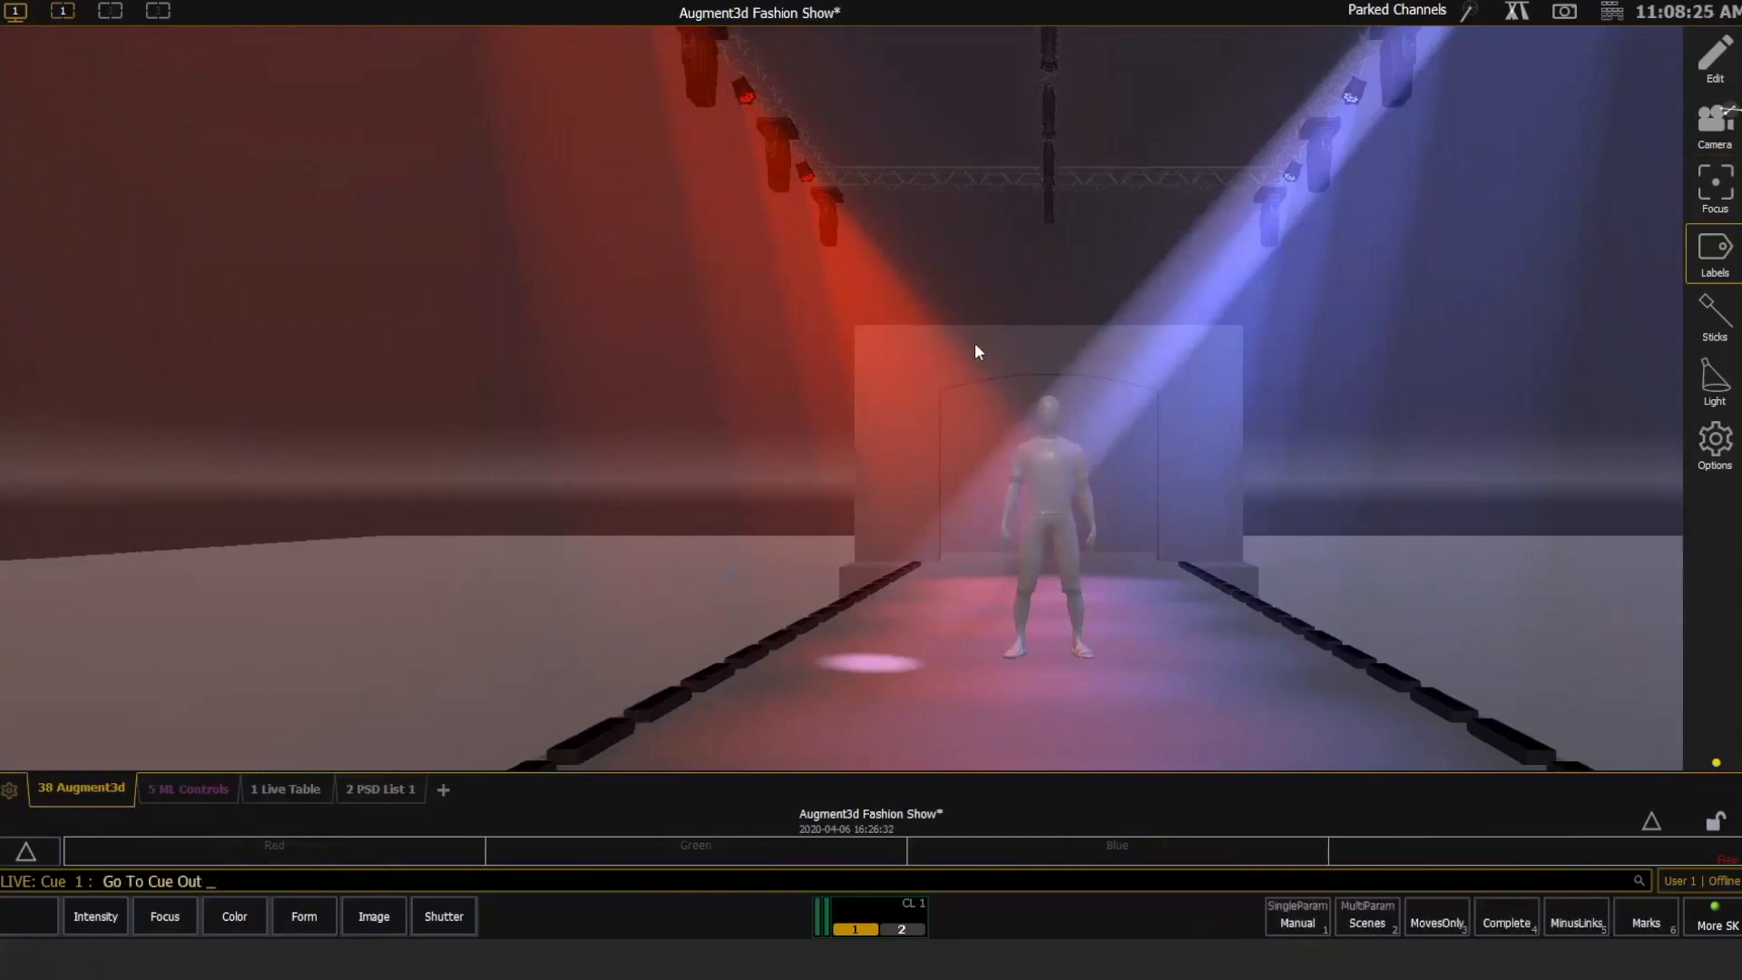
{"action": "key", "text": "Return"}
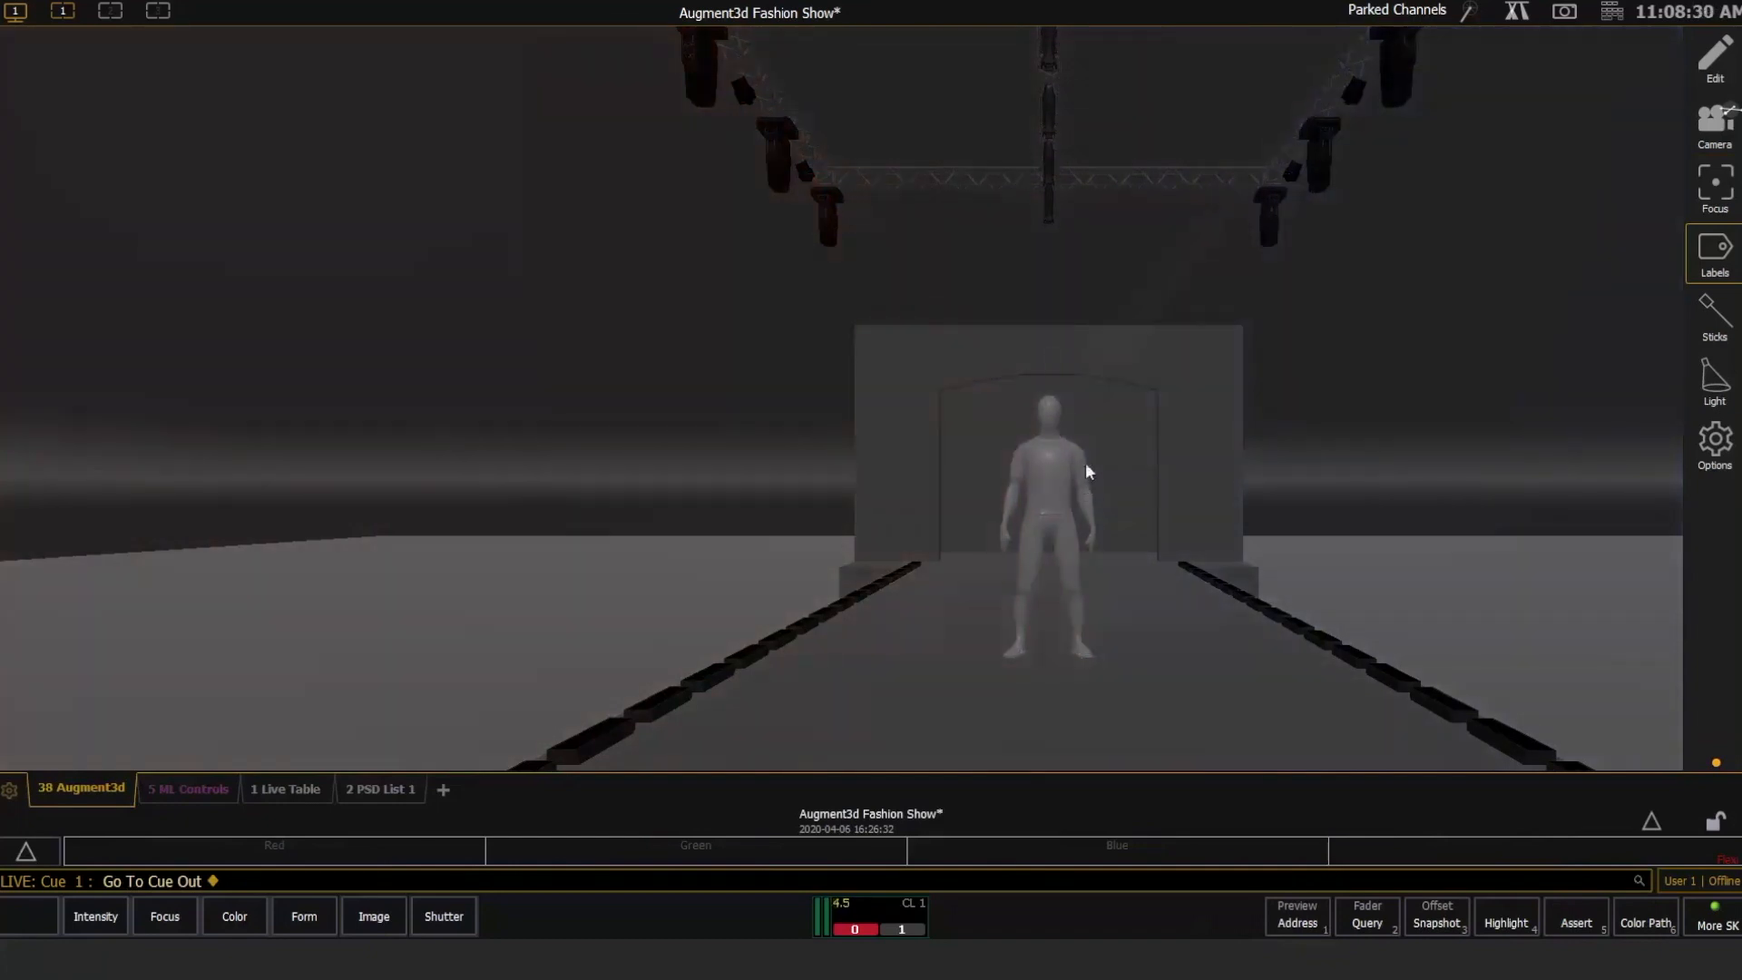
Enter Augment3d edit mode and bring the whole runway and truss rig into view from an elevated side angle.
{"action": "mouse_move", "coordinate": [1112, 483]}
{"action": "middle_mouse_down"}
{"action": "mouse_move", "coordinate": [1082, 509]}
{"action": "mouse_move", "coordinate": [1099, 490]}
{"action": "middle_mouse_up"}
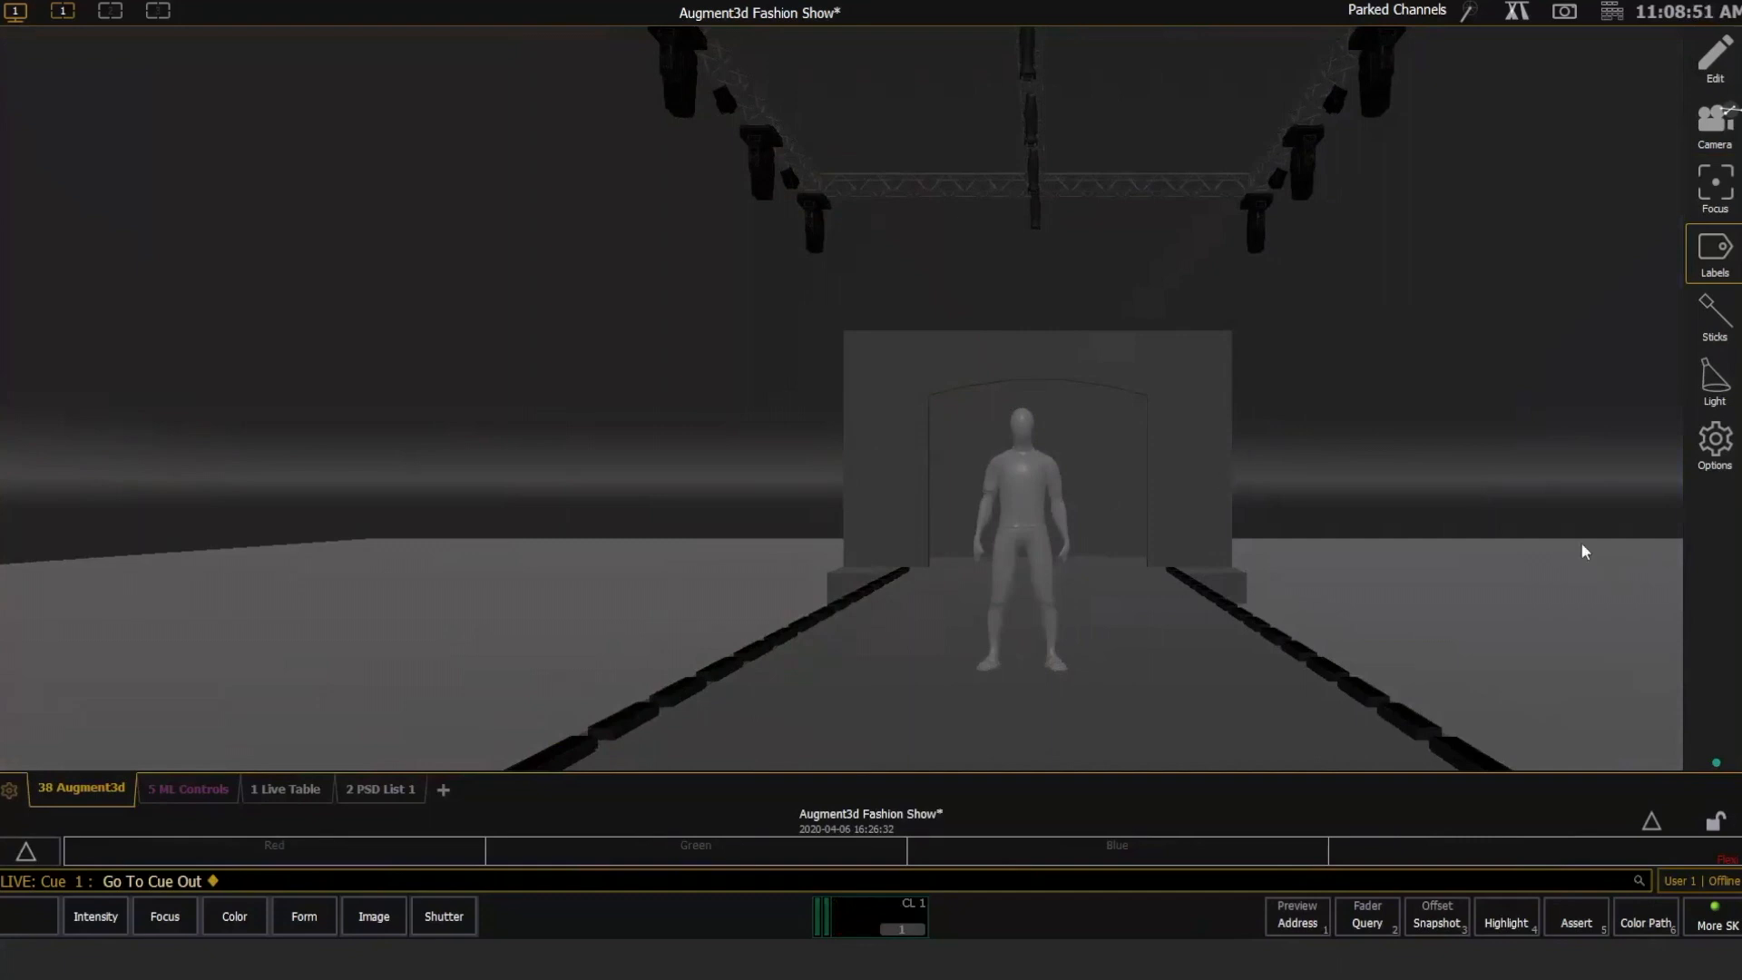
{"action": "left_click", "coordinate": [1719, 71]}
{"action": "left_click", "coordinate": [1719, 70]}
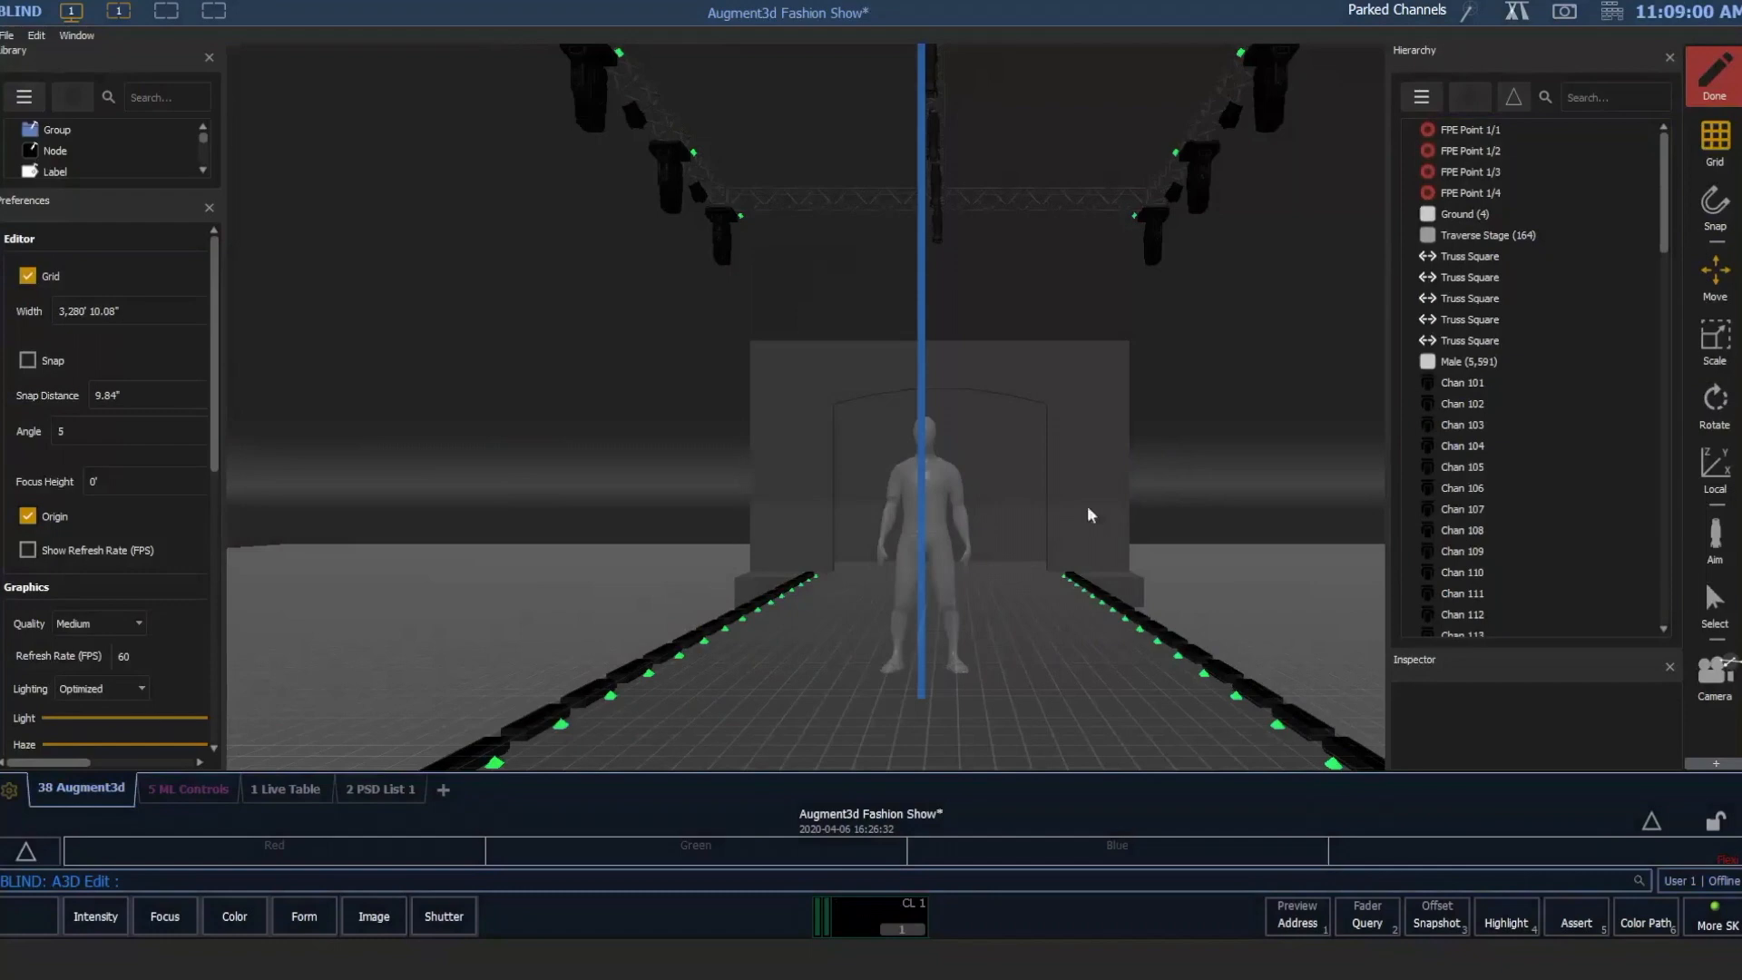
{"action": "middle_click_drag", "start_coordinate": [1087, 506], "coordinate": [1076, 459]}
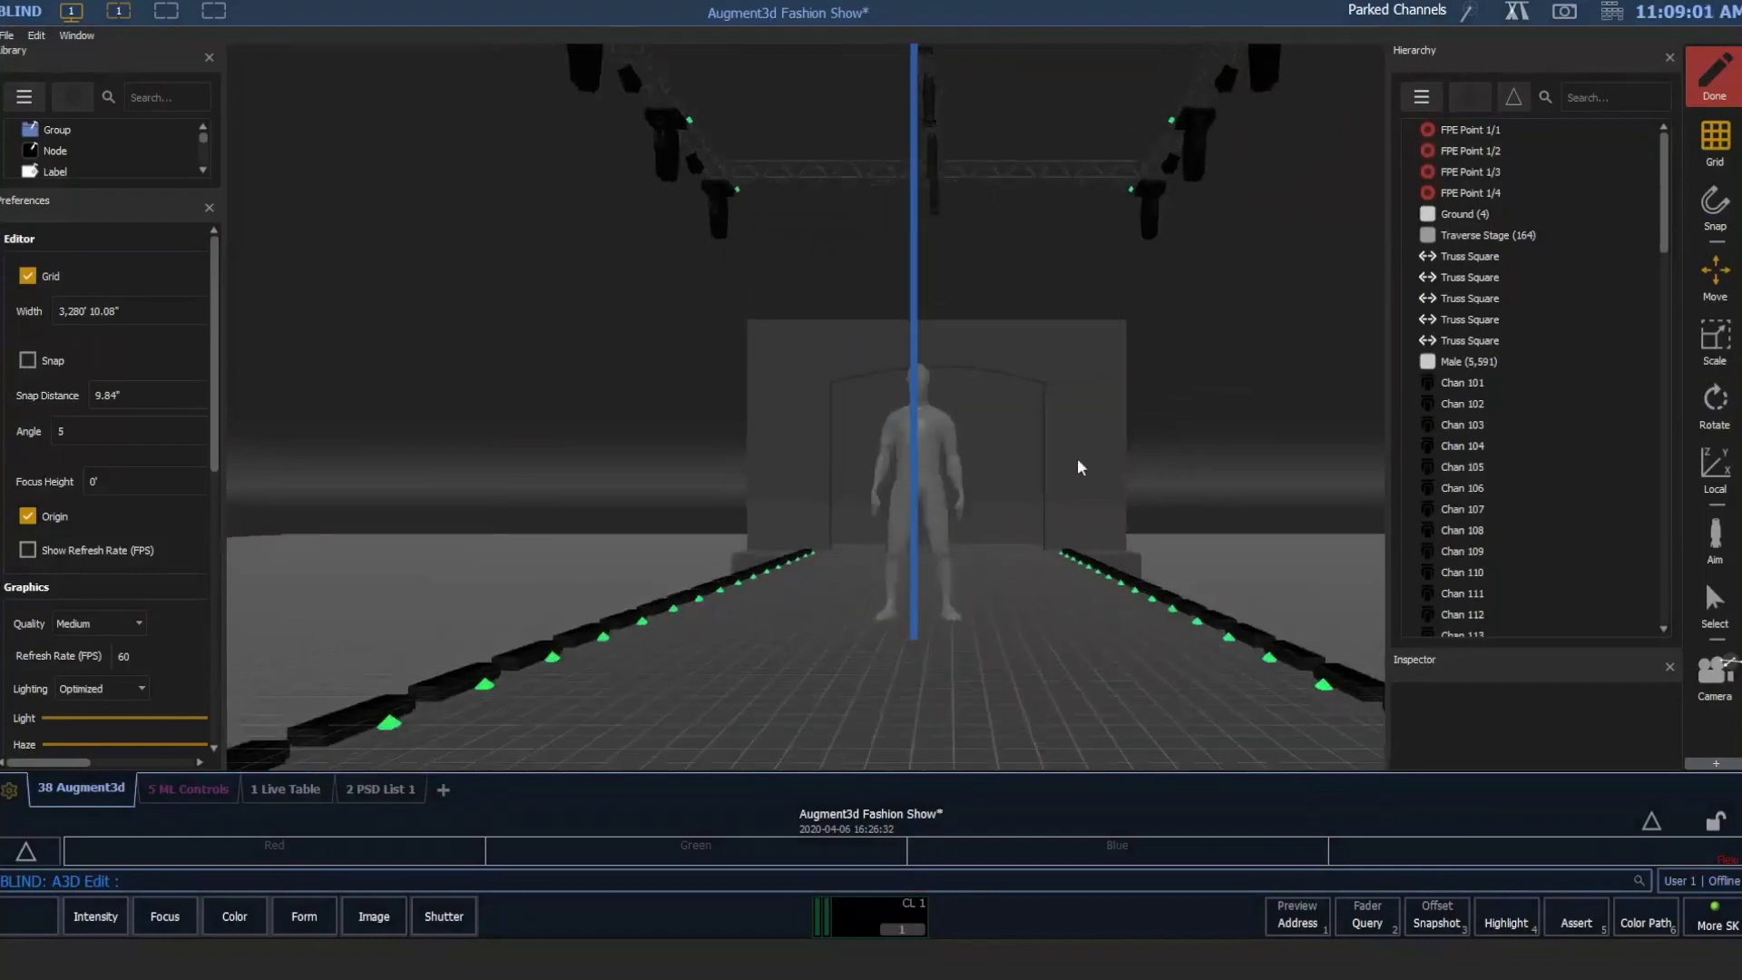
{"action": "right_click_drag", "start_coordinate": [992, 446], "coordinate": [961, 496]}
{"action": "scroll", "coordinate": [974, 460], "scroll_direction": "down", "scroll_amount": 10}
{"action": "right_click_drag", "start_coordinate": [963, 449], "coordinate": [929, 481]}
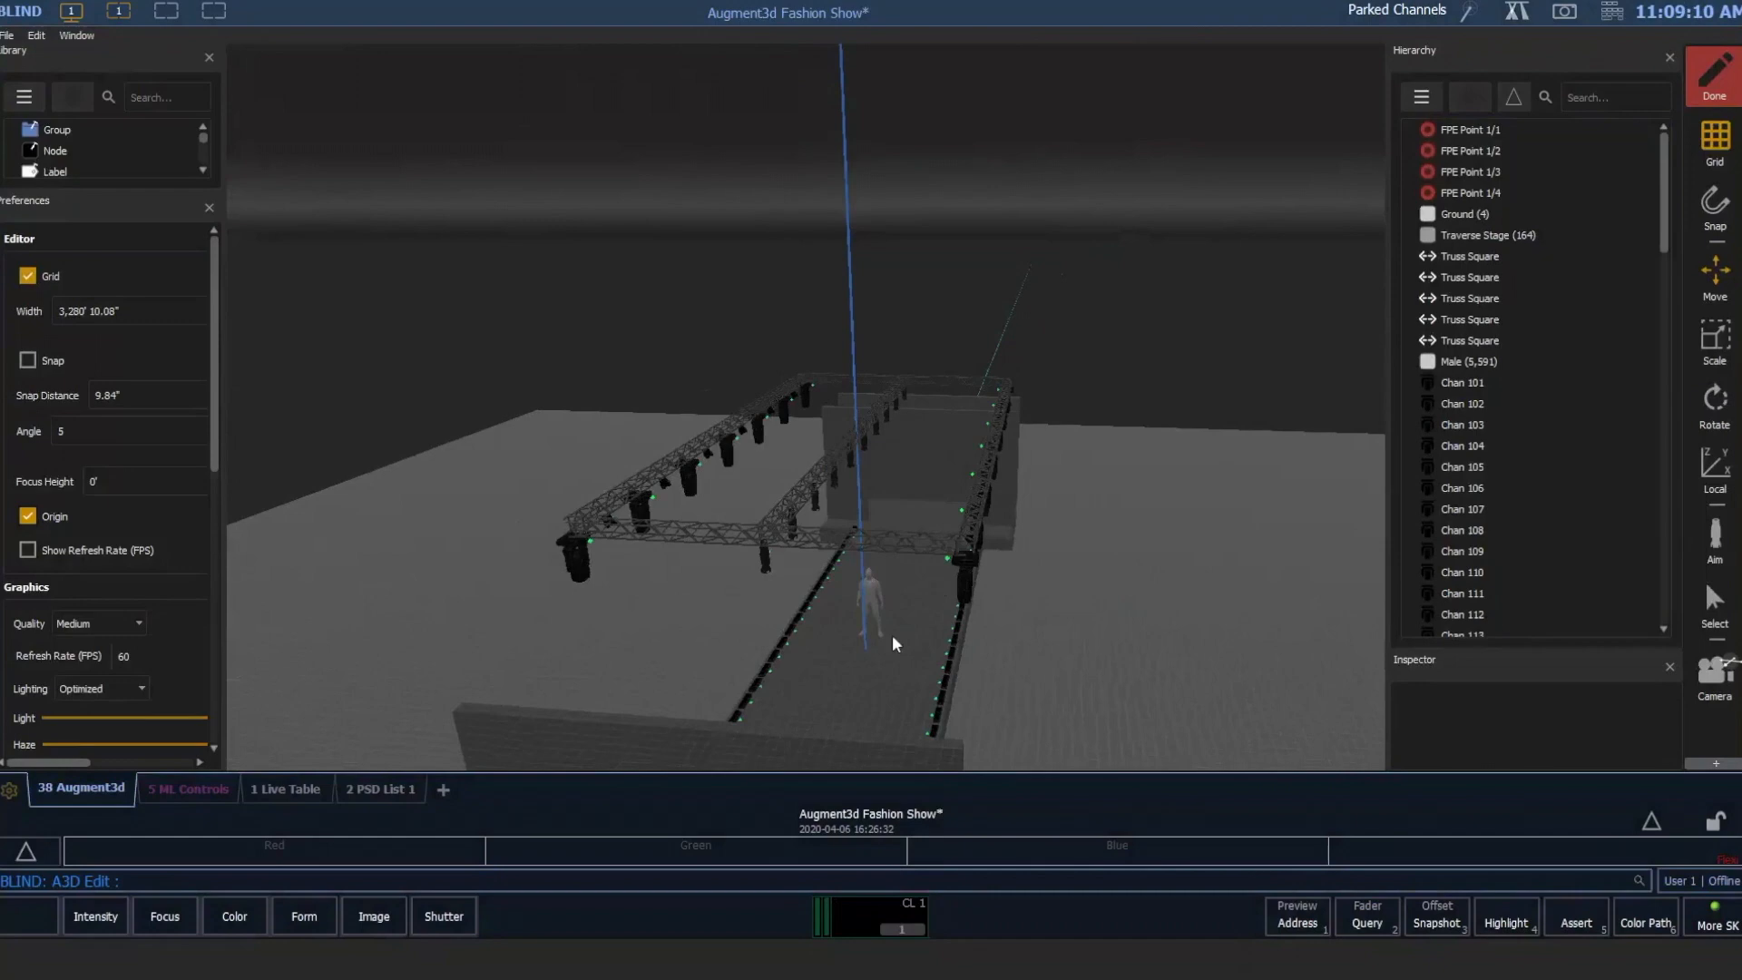
{"action": "right_click_drag", "start_coordinate": [889, 624], "coordinate": [1085, 606]}
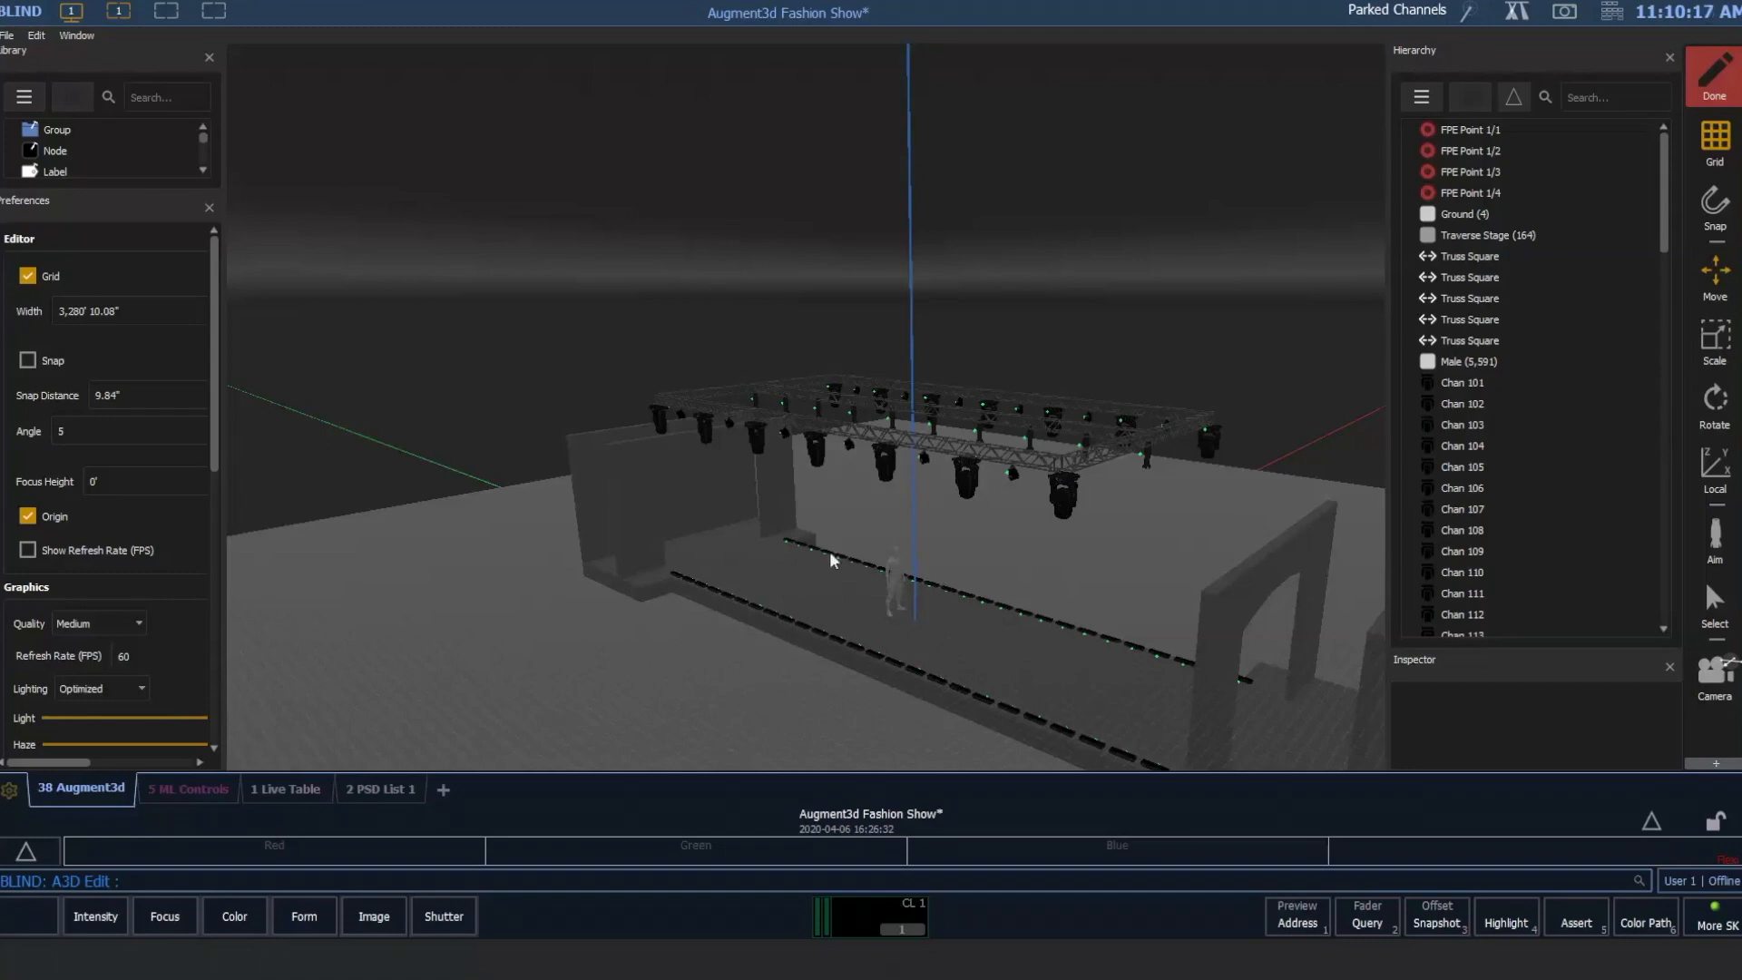
Select Chan 25 and Chan 32 on the opposite side trusses to view each fixture's distance dimensions from an elevated angle.
{"action": "left_click", "coordinate": [757, 444]}
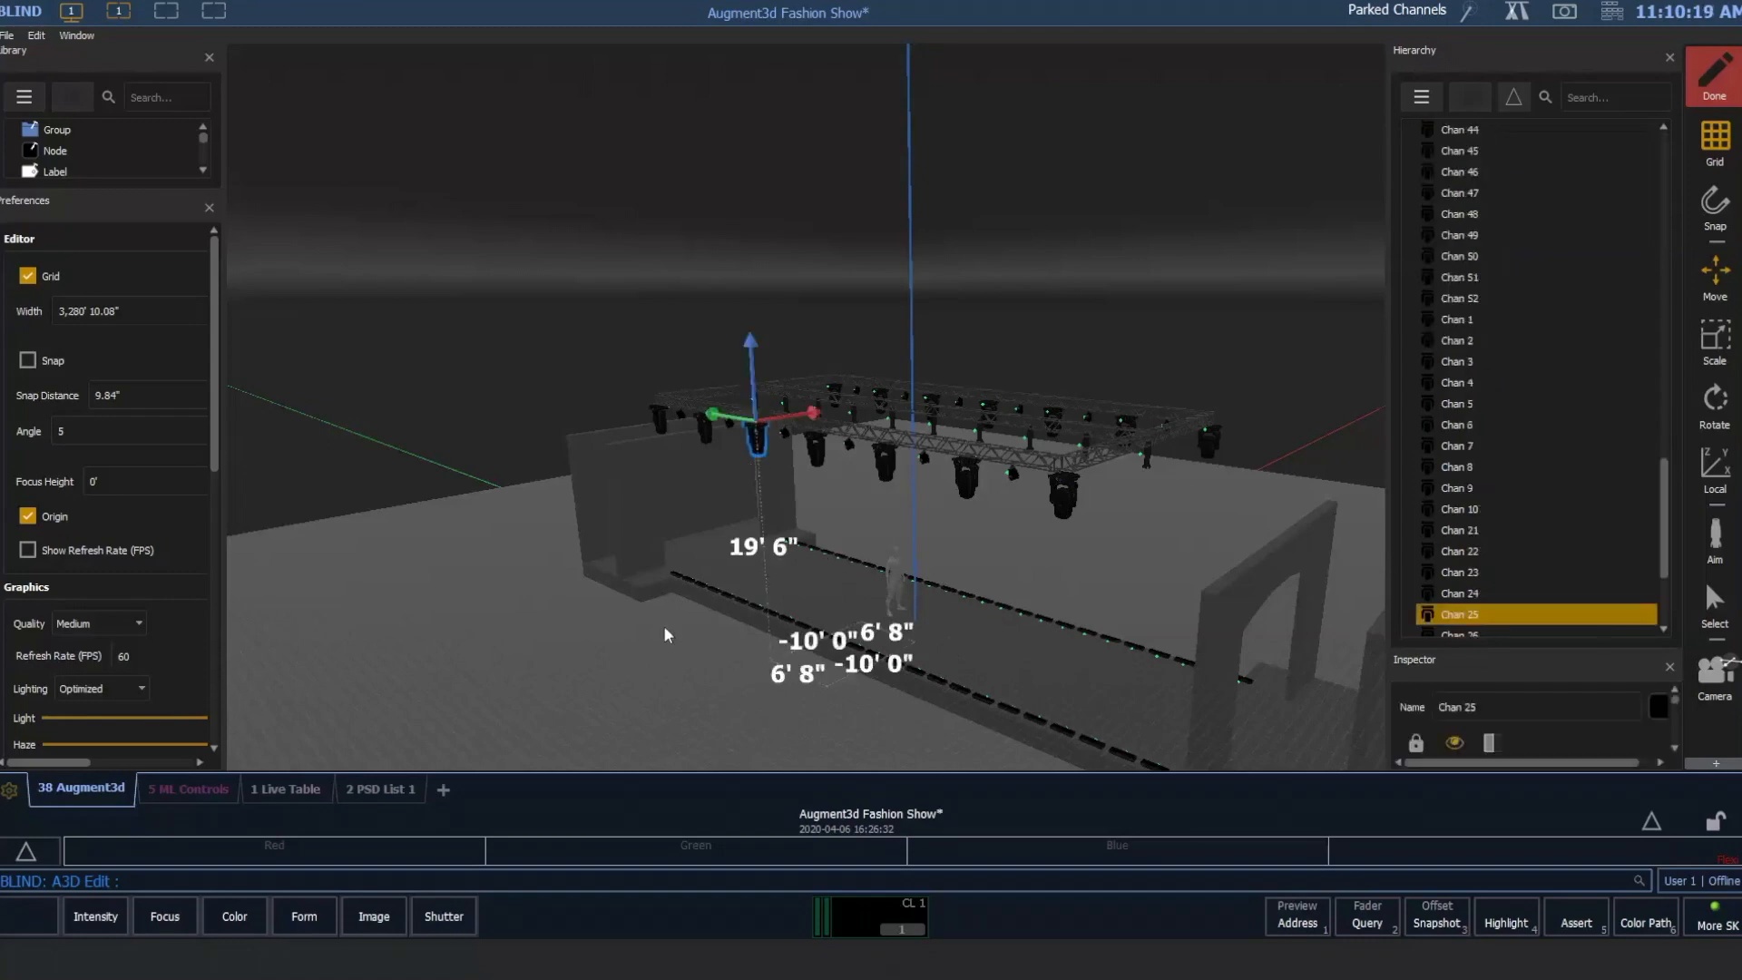
{"action": "right_click_drag", "start_coordinate": [692, 661], "coordinate": [648, 700]}
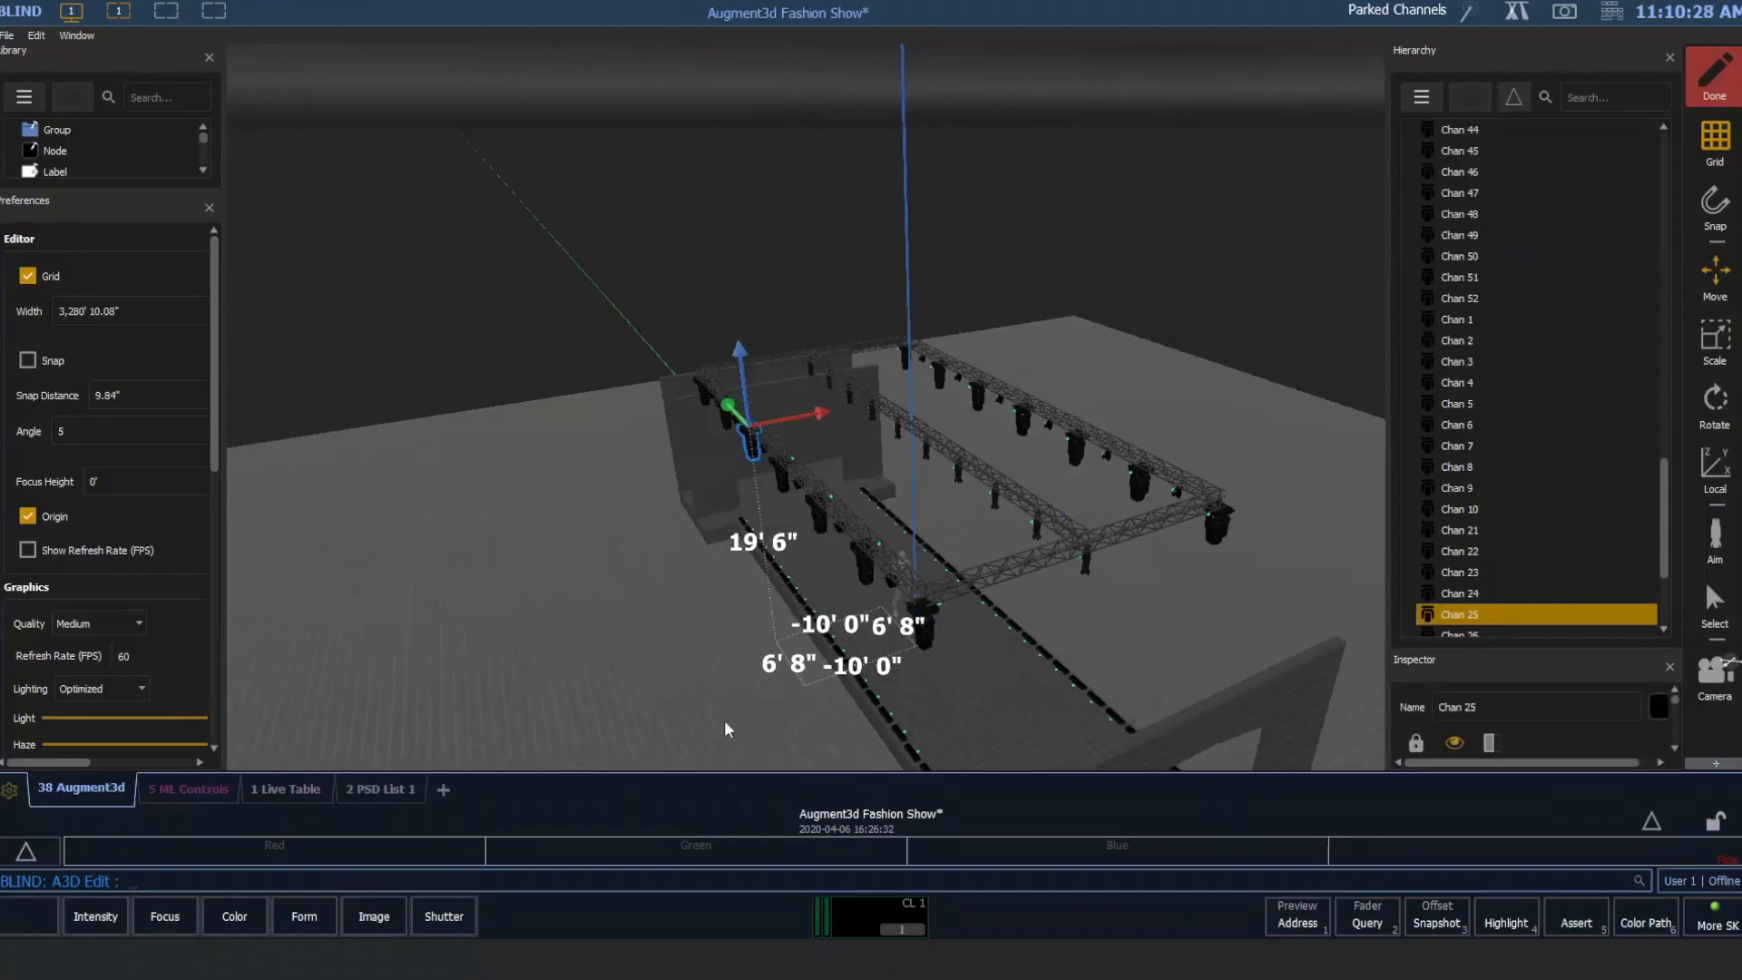
{"action": "left_click", "coordinate": [984, 406]}
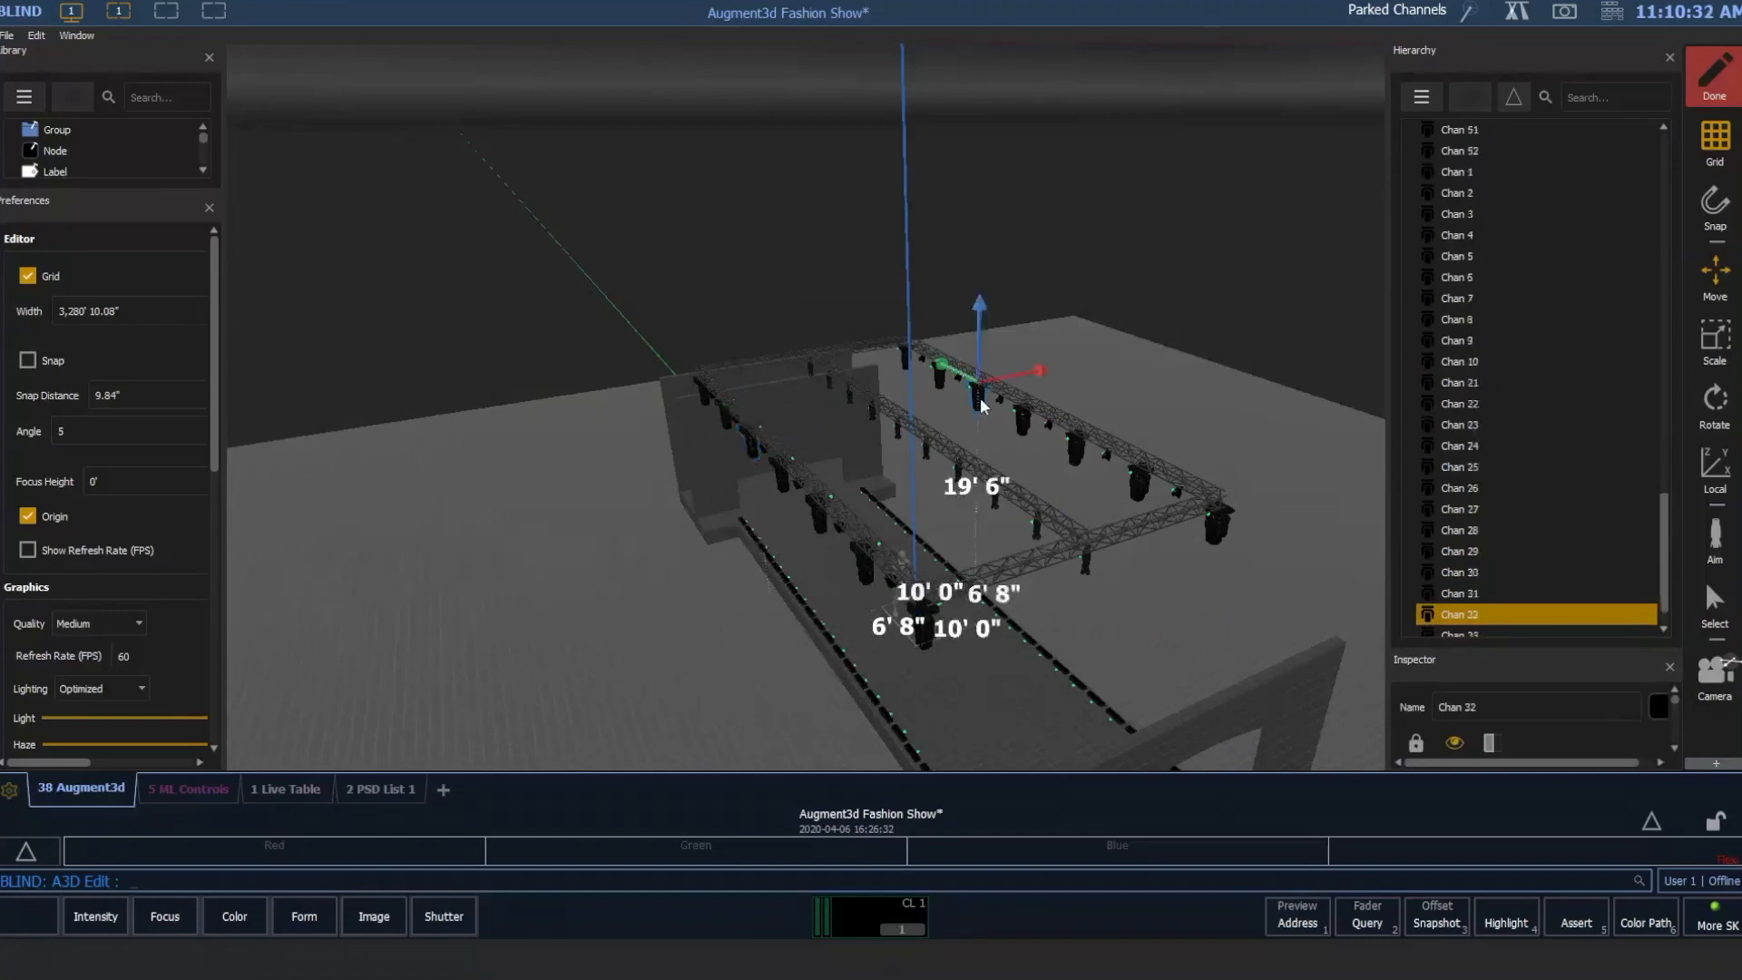
Select Chan 25 on the near truss and examine it up close along with its position, rotation and axis rotation controls.
{"action": "left_click", "coordinate": [755, 458]}
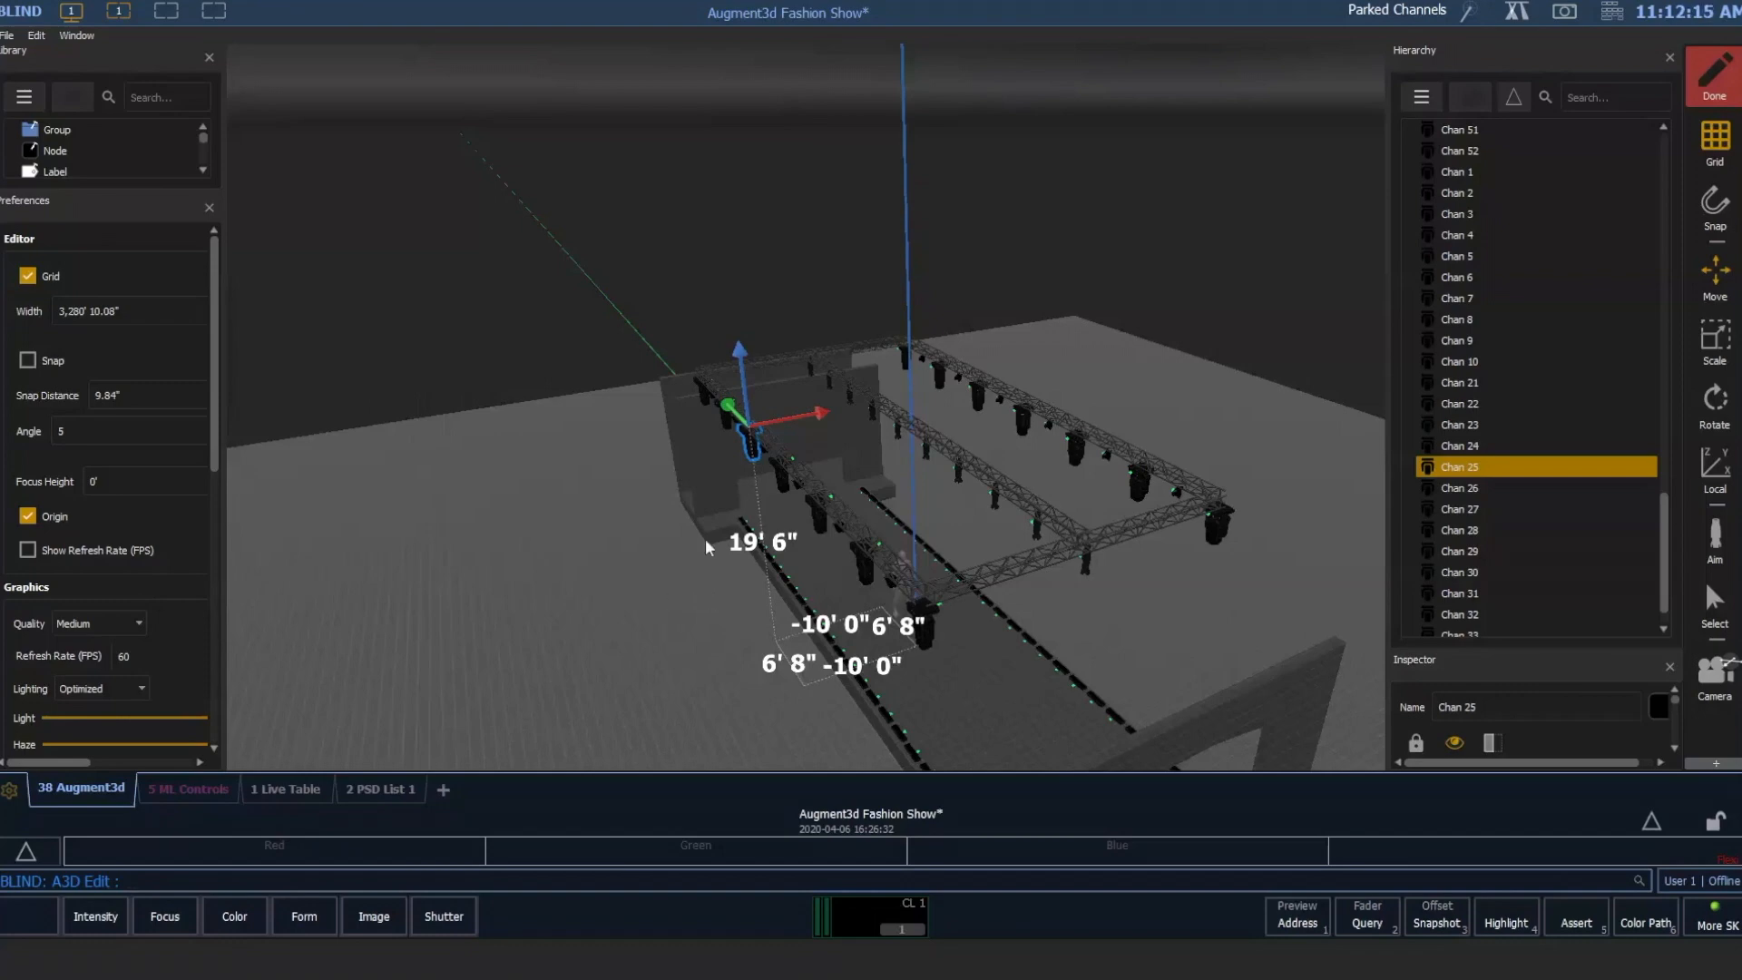
{"action": "scroll", "coordinate": [705, 537], "scroll_direction": "up", "scroll_amount": 2}
{"action": "scroll", "coordinate": [678, 525], "scroll_direction": "up", "scroll_amount": 3}
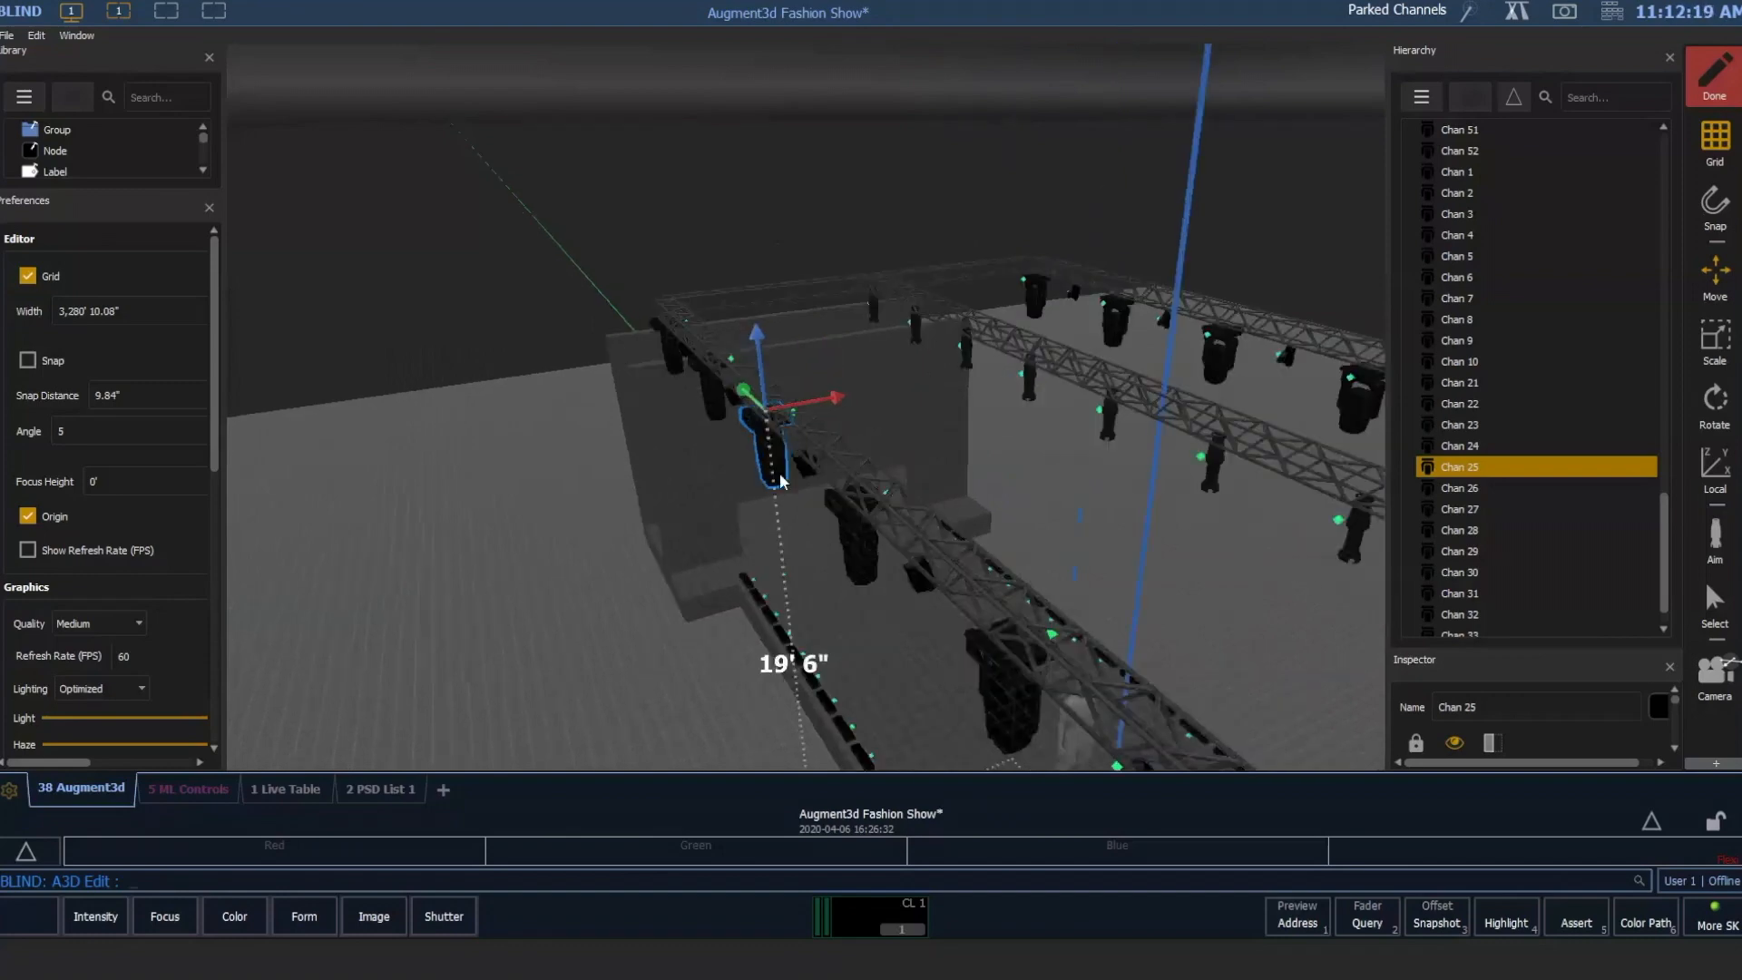
{"action": "middle_click_drag", "start_coordinate": [795, 444], "coordinate": [1000, 466]}
{"action": "scroll", "coordinate": [1031, 495], "scroll_direction": "up", "scroll_amount": 2}
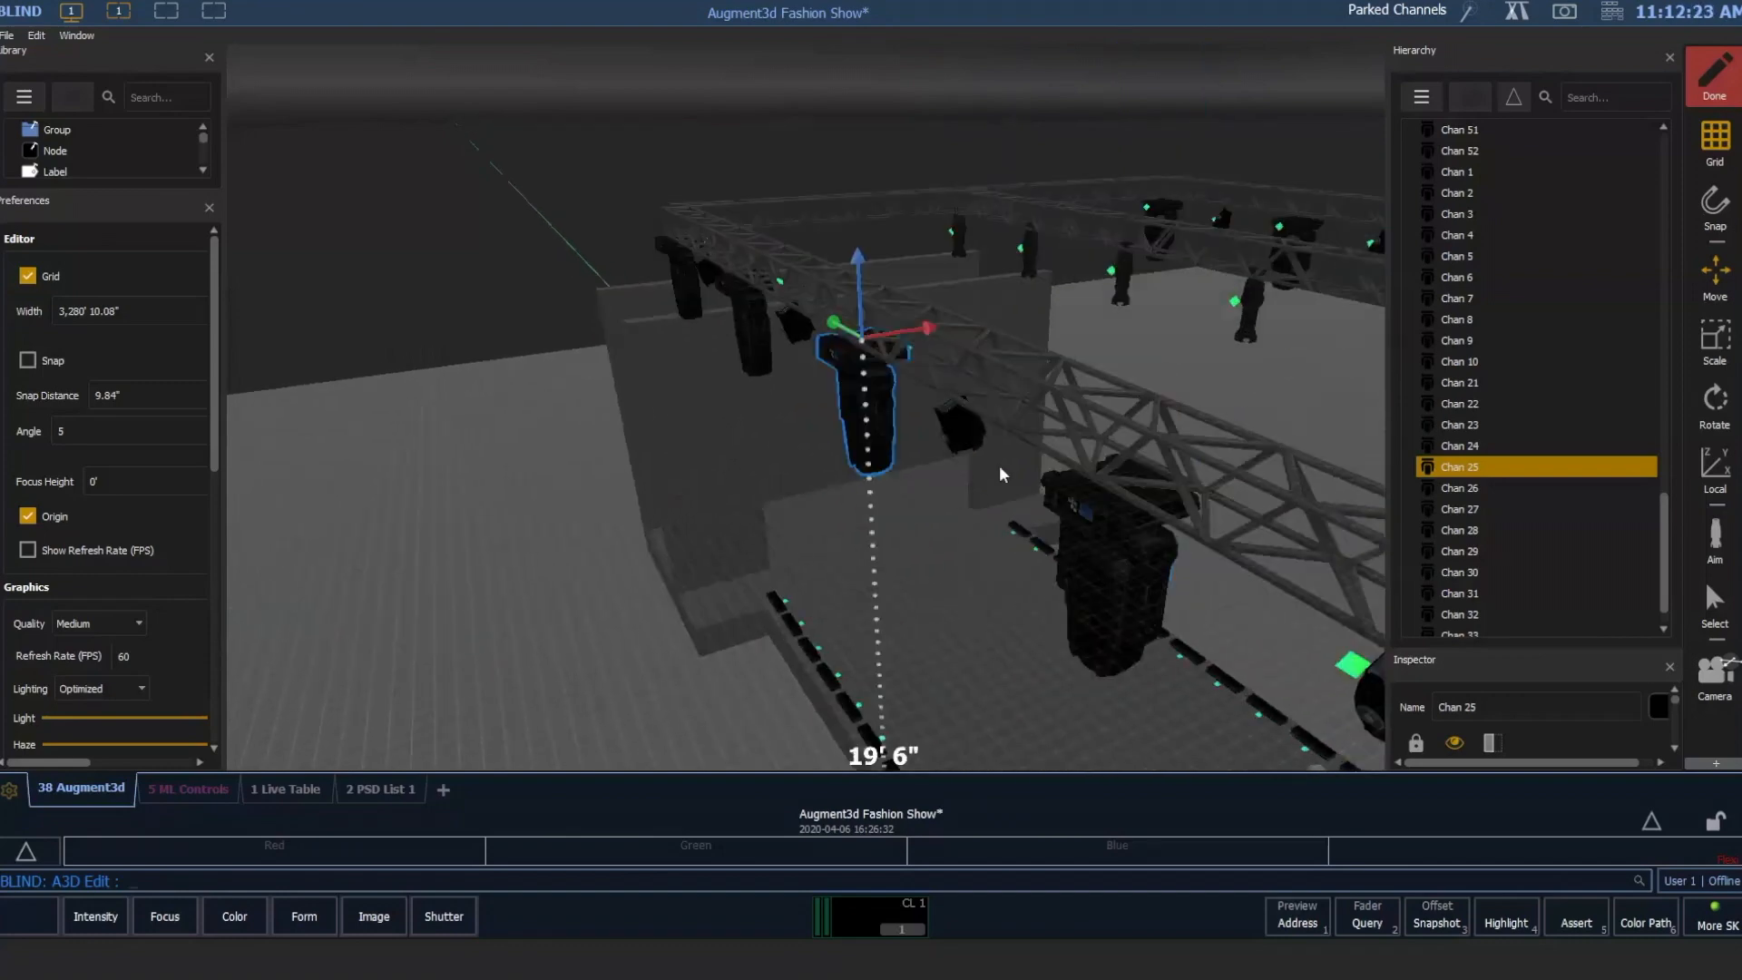
{"action": "right_click_drag", "start_coordinate": [907, 438], "coordinate": [951, 487]}
{"action": "scroll", "coordinate": [943, 481], "scroll_direction": "up", "scroll_amount": 2}
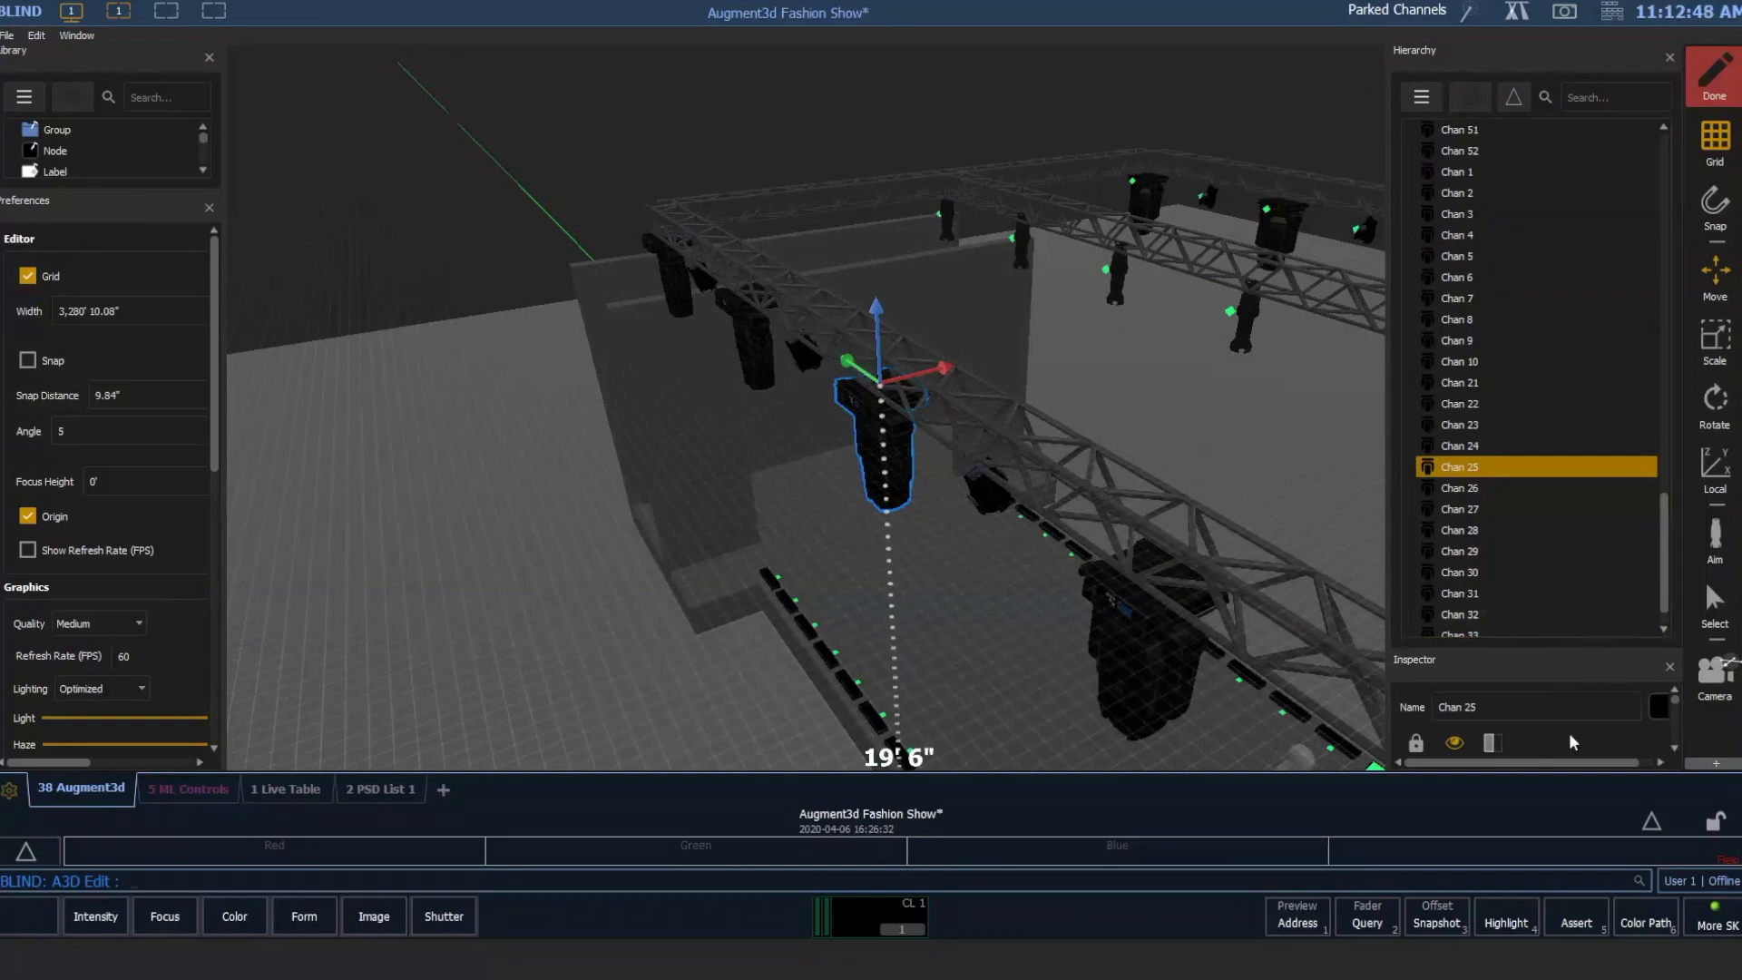
{"action": "scroll", "coordinate": [1569, 732], "scroll_direction": "down", "scroll_amount": 3}
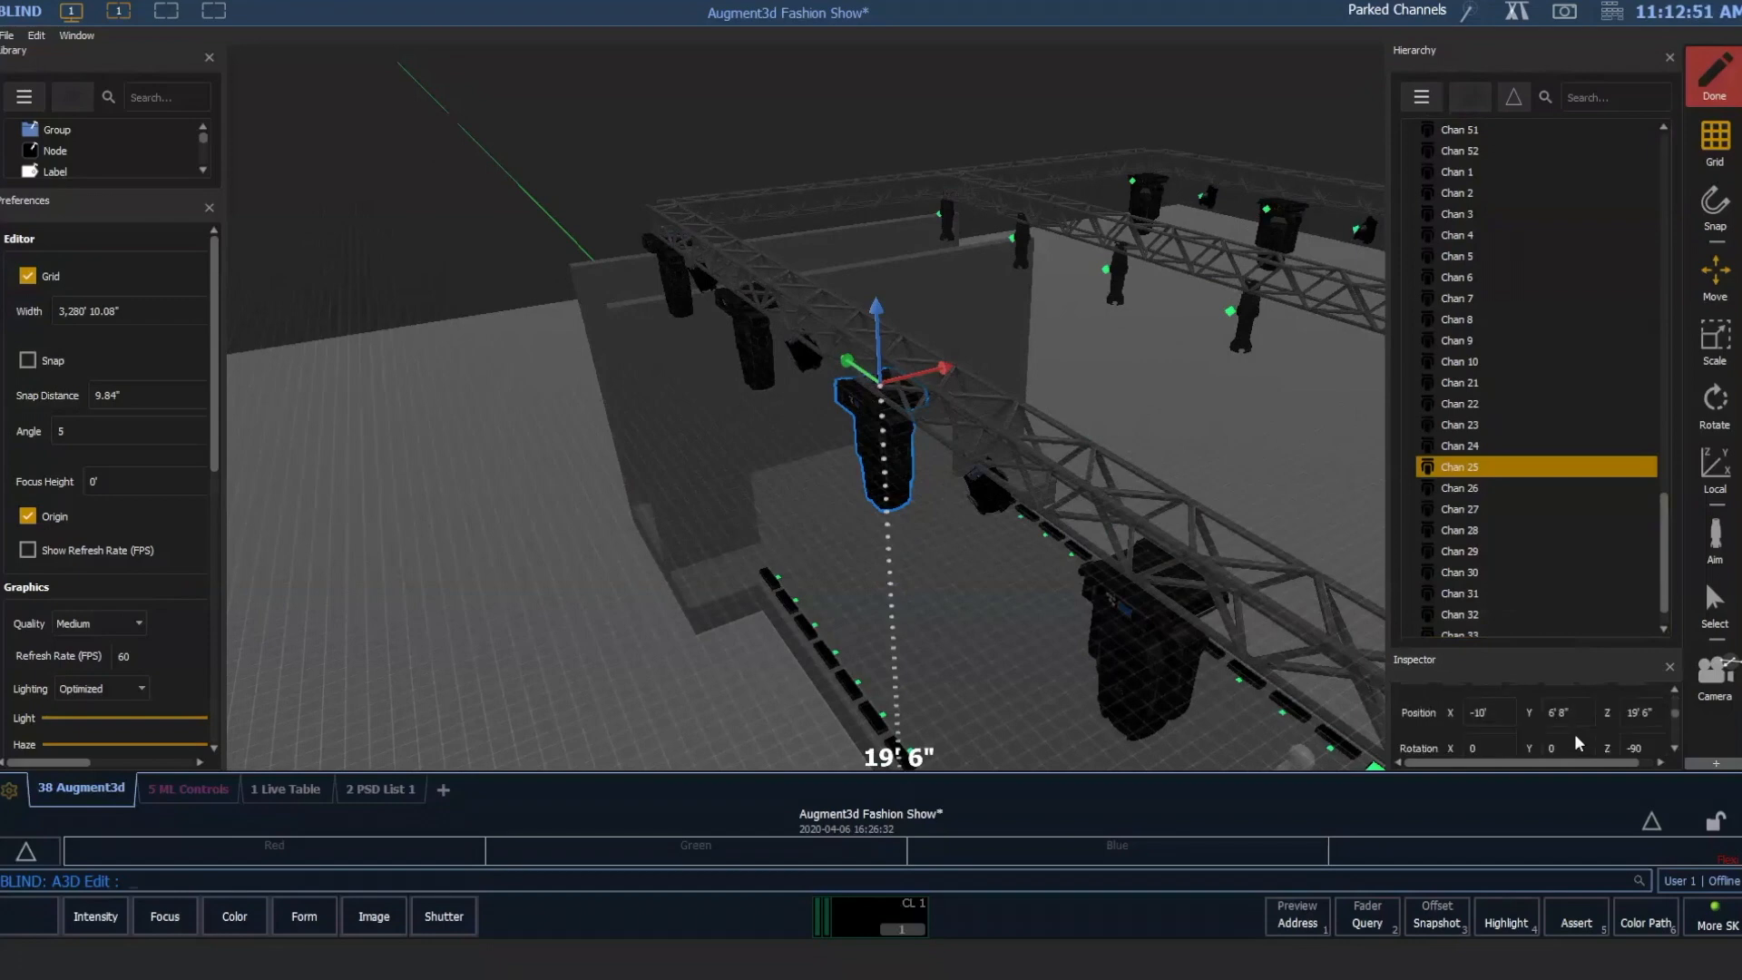
{"action": "scroll", "coordinate": [1502, 718], "scroll_direction": "down", "scroll_amount": 3}
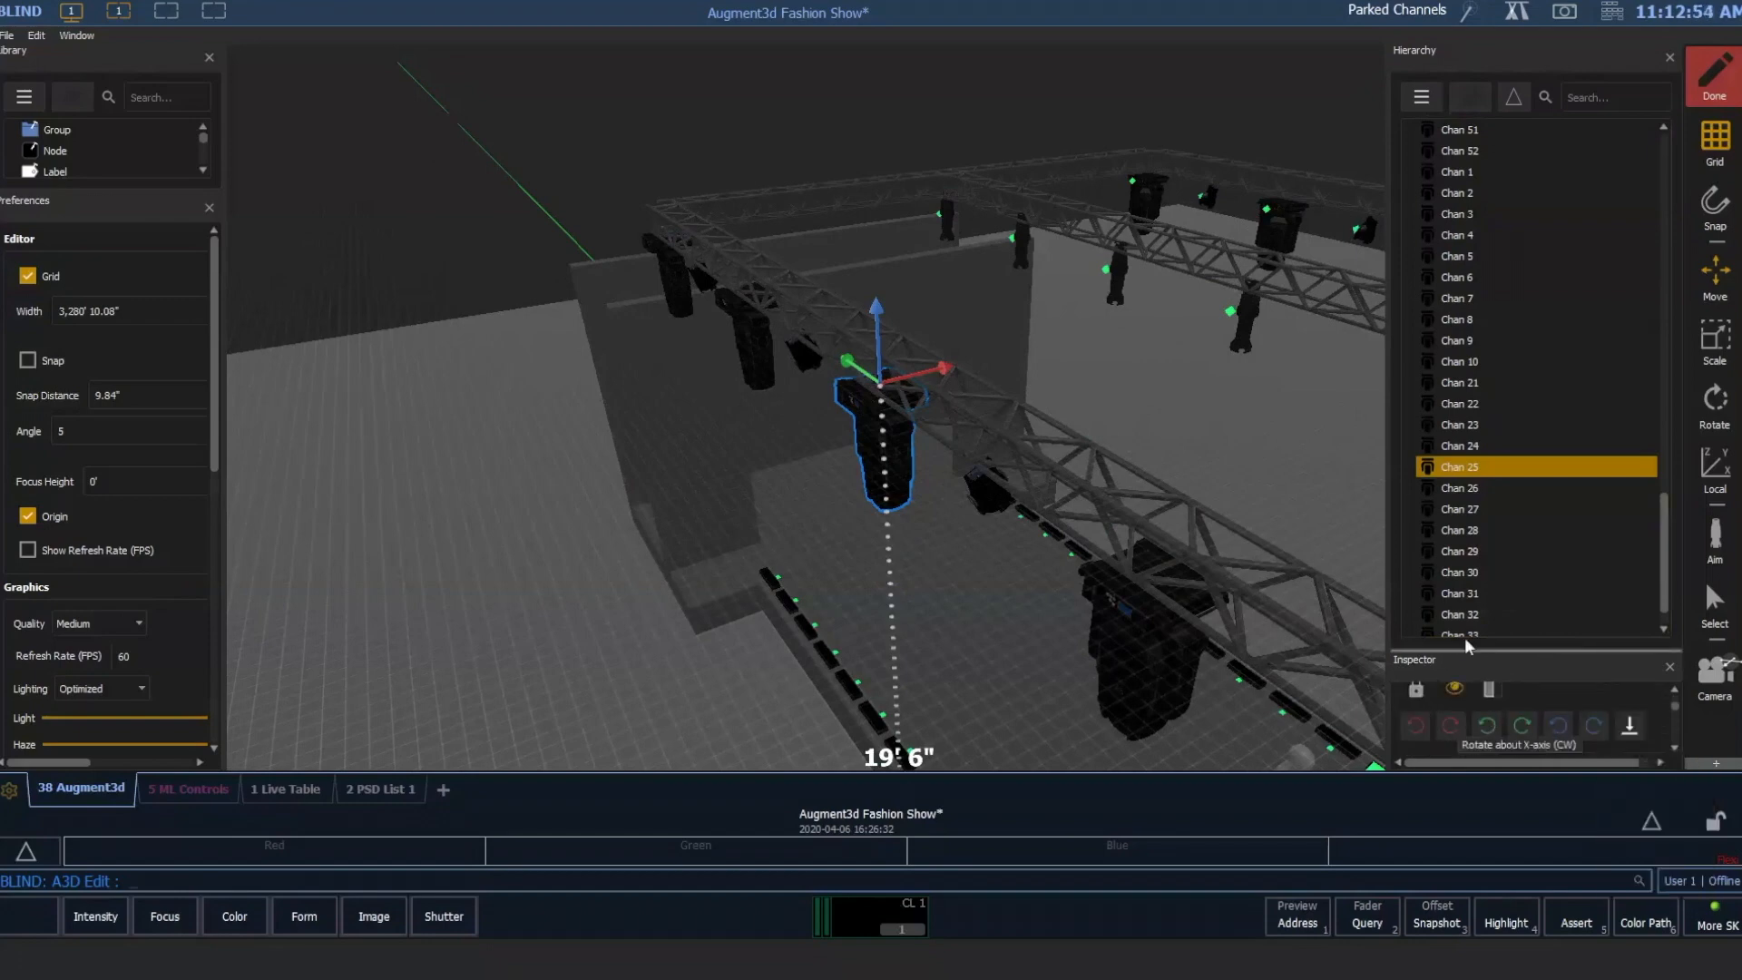
Rotate Chan 25 clockwise about the X-axis in 90-degree steps through two full turns.
{"action": "left_click", "coordinate": [1457, 731]}
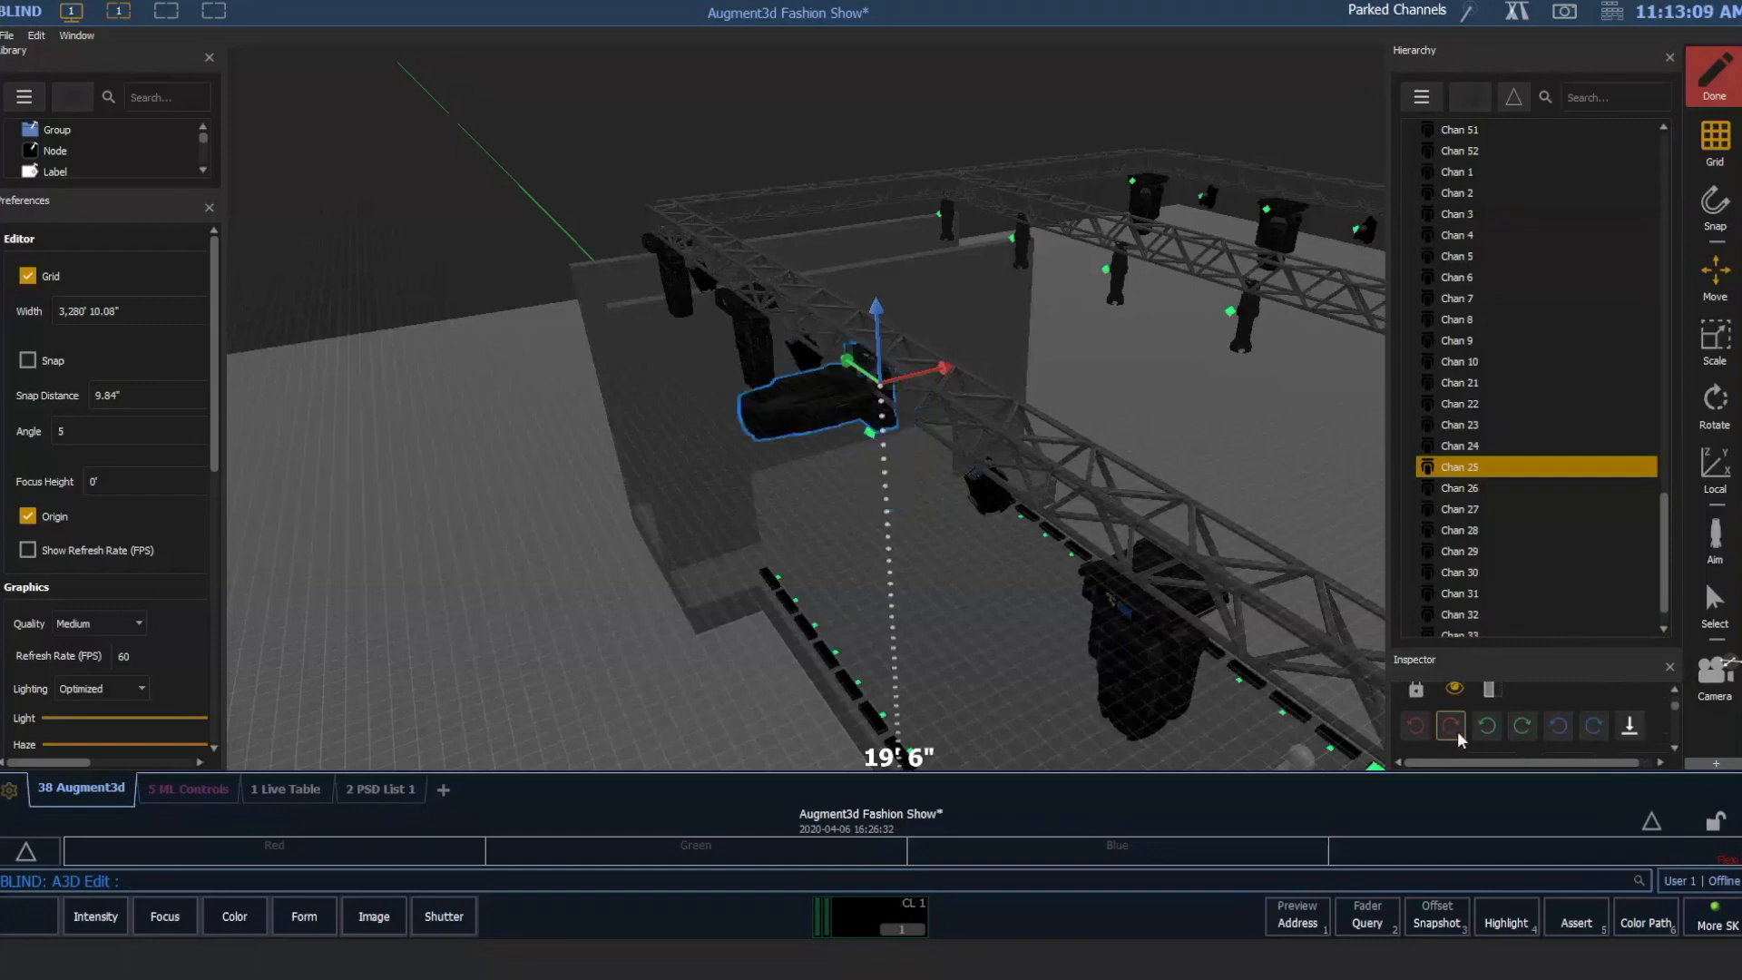
{"action": "left_click", "coordinate": [1457, 732]}
{"action": "left_click", "coordinate": [1456, 731]}
{"action": "left_click", "coordinate": [1457, 731]}
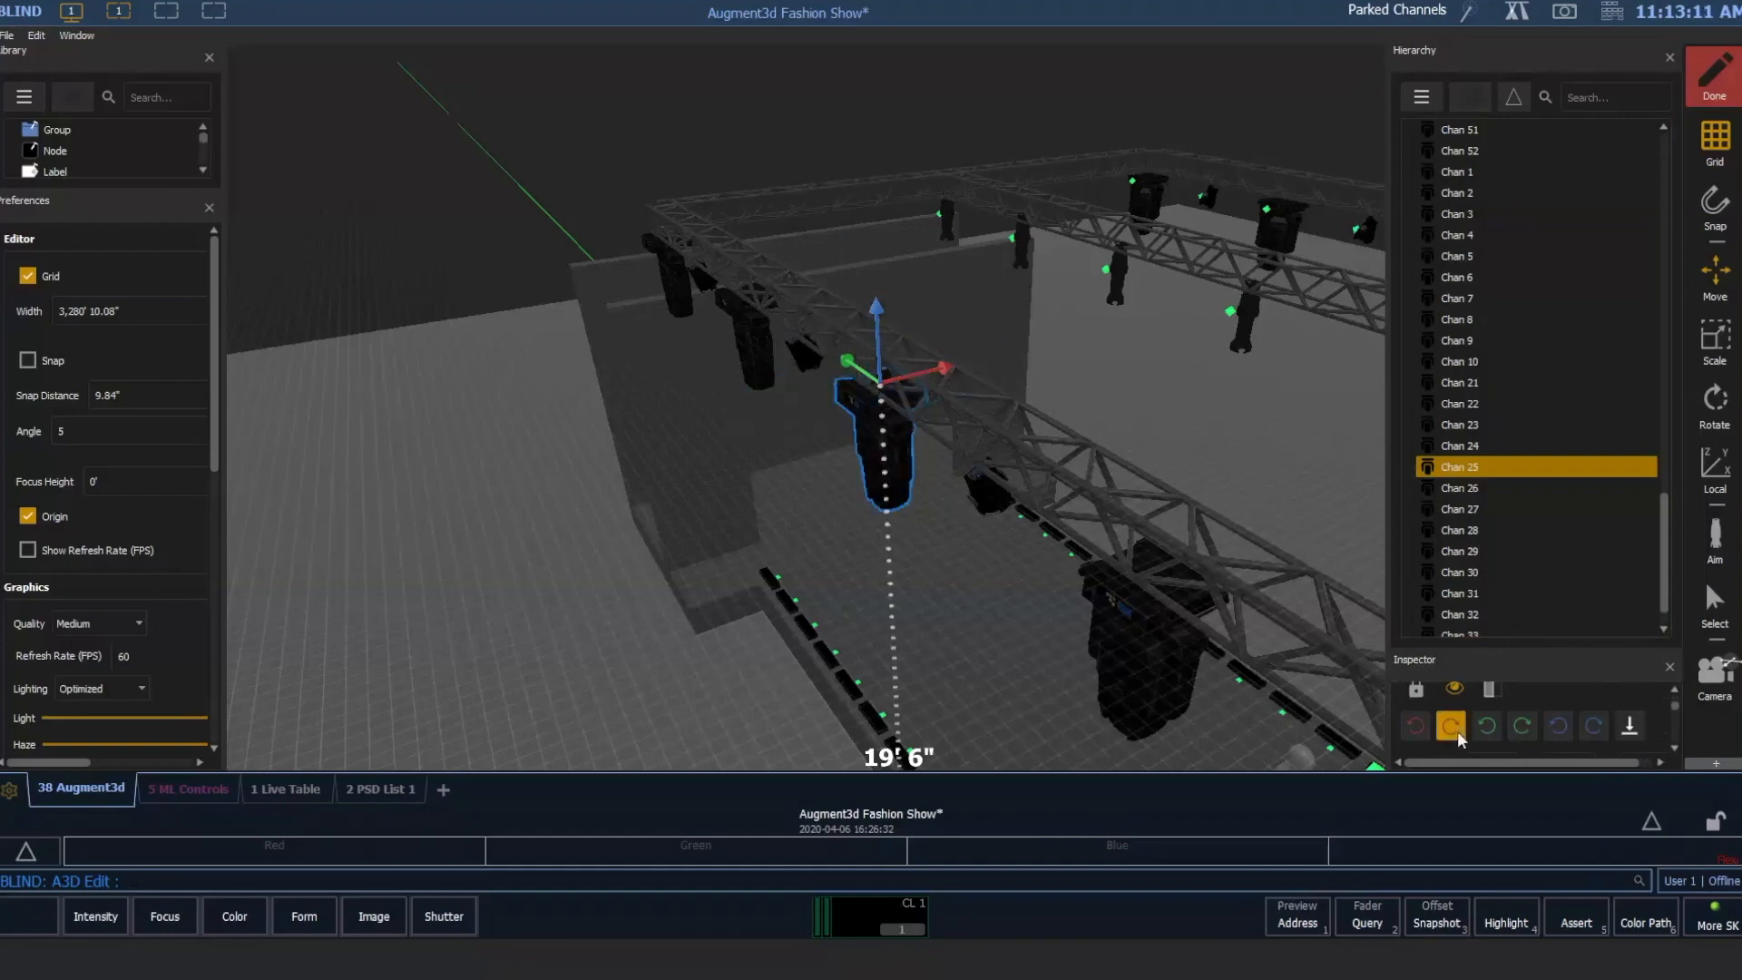
{"action": "left_click", "coordinate": [1457, 732]}
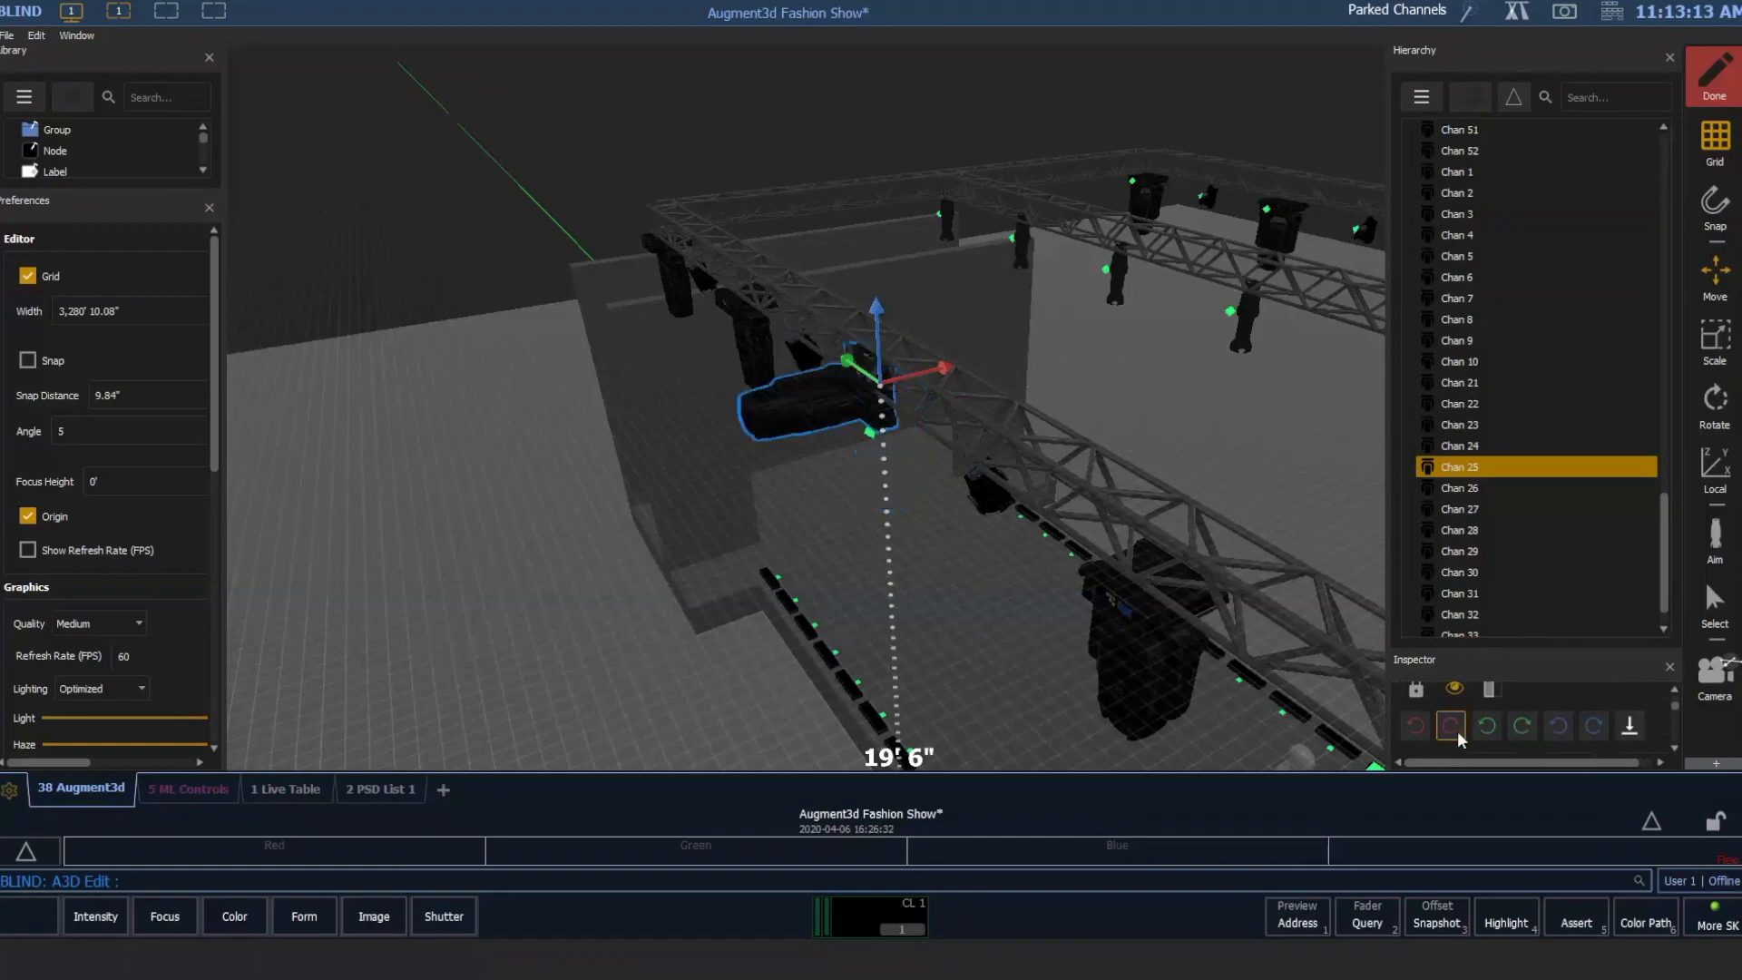
{"action": "left_click", "coordinate": [1457, 731]}
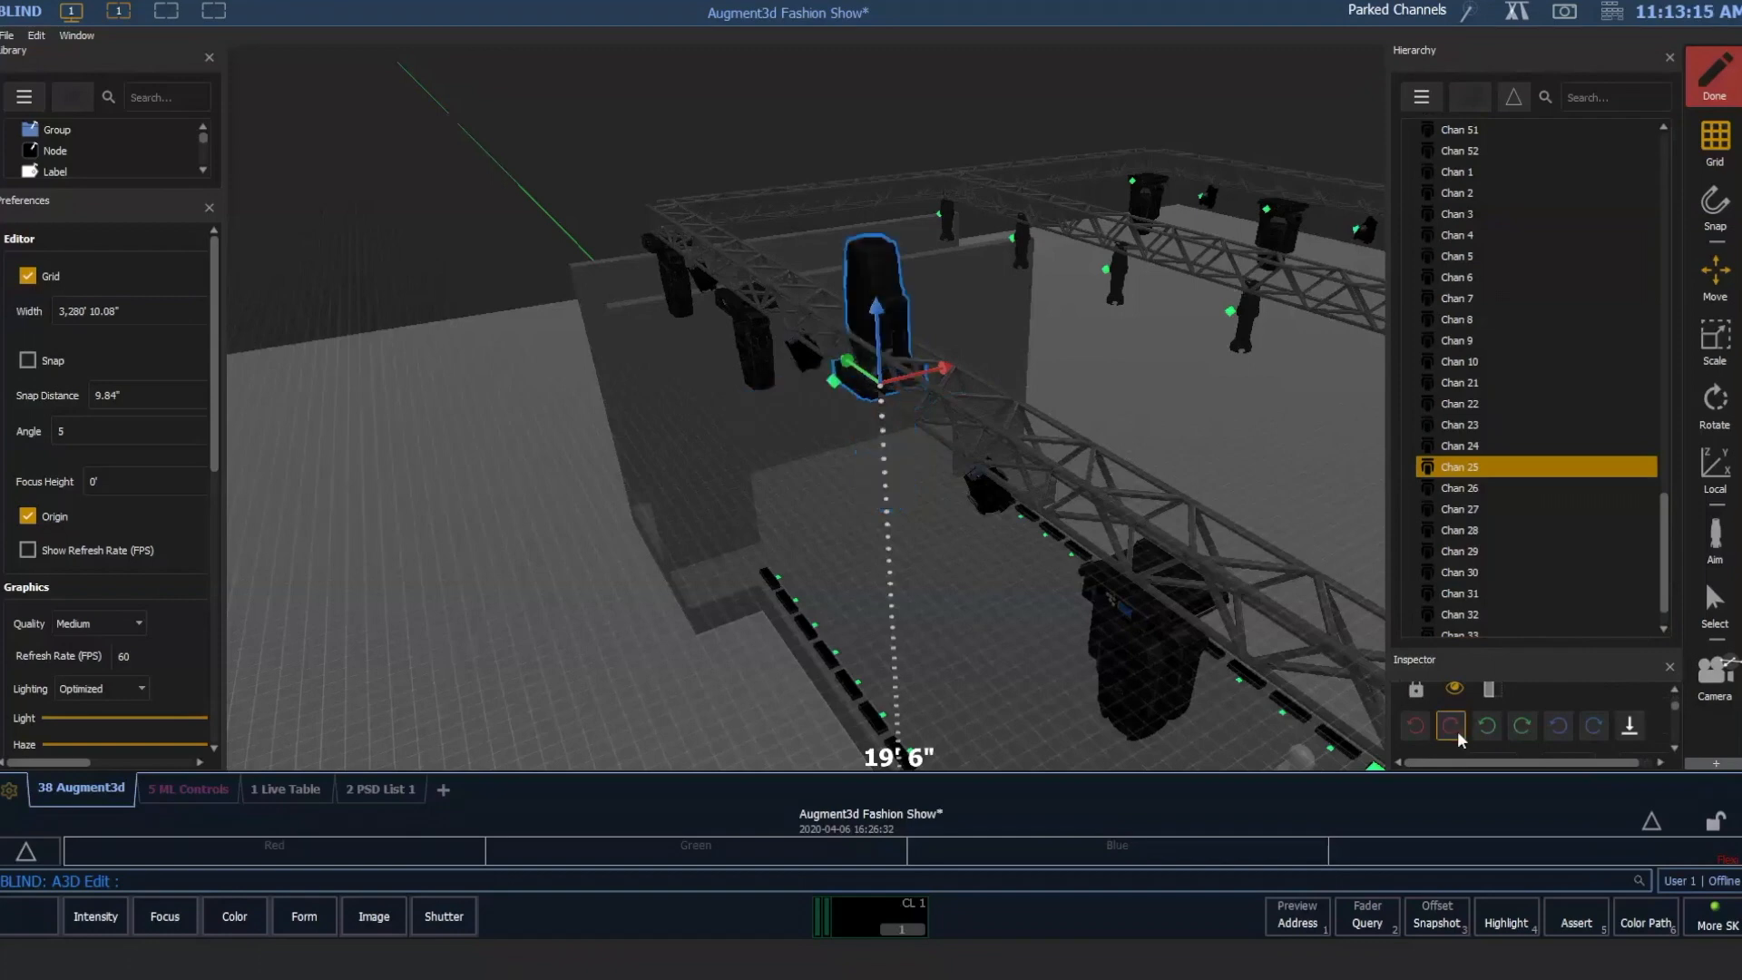
{"action": "left_click", "coordinate": [1457, 731]}
{"action": "left_click", "coordinate": [1457, 731]}
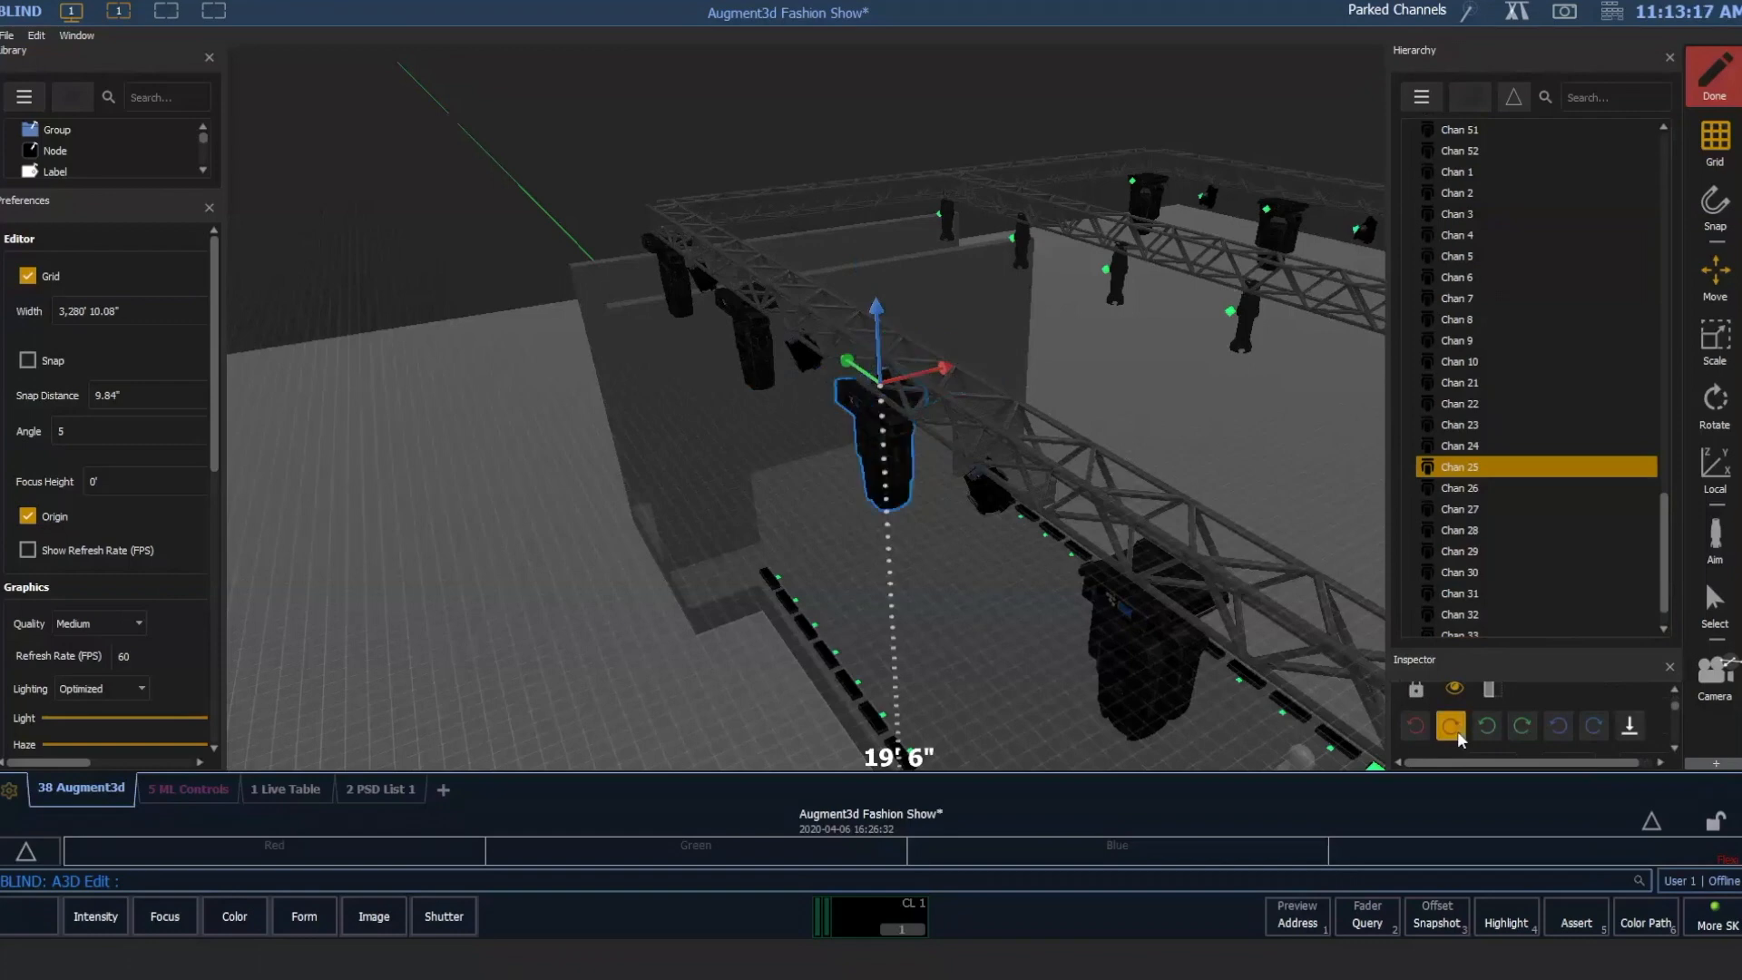
Rotate Chan 25 clockwise about the Y-axis in 90-degree steps through one full turn.
{"action": "left_click", "coordinate": [1523, 726]}
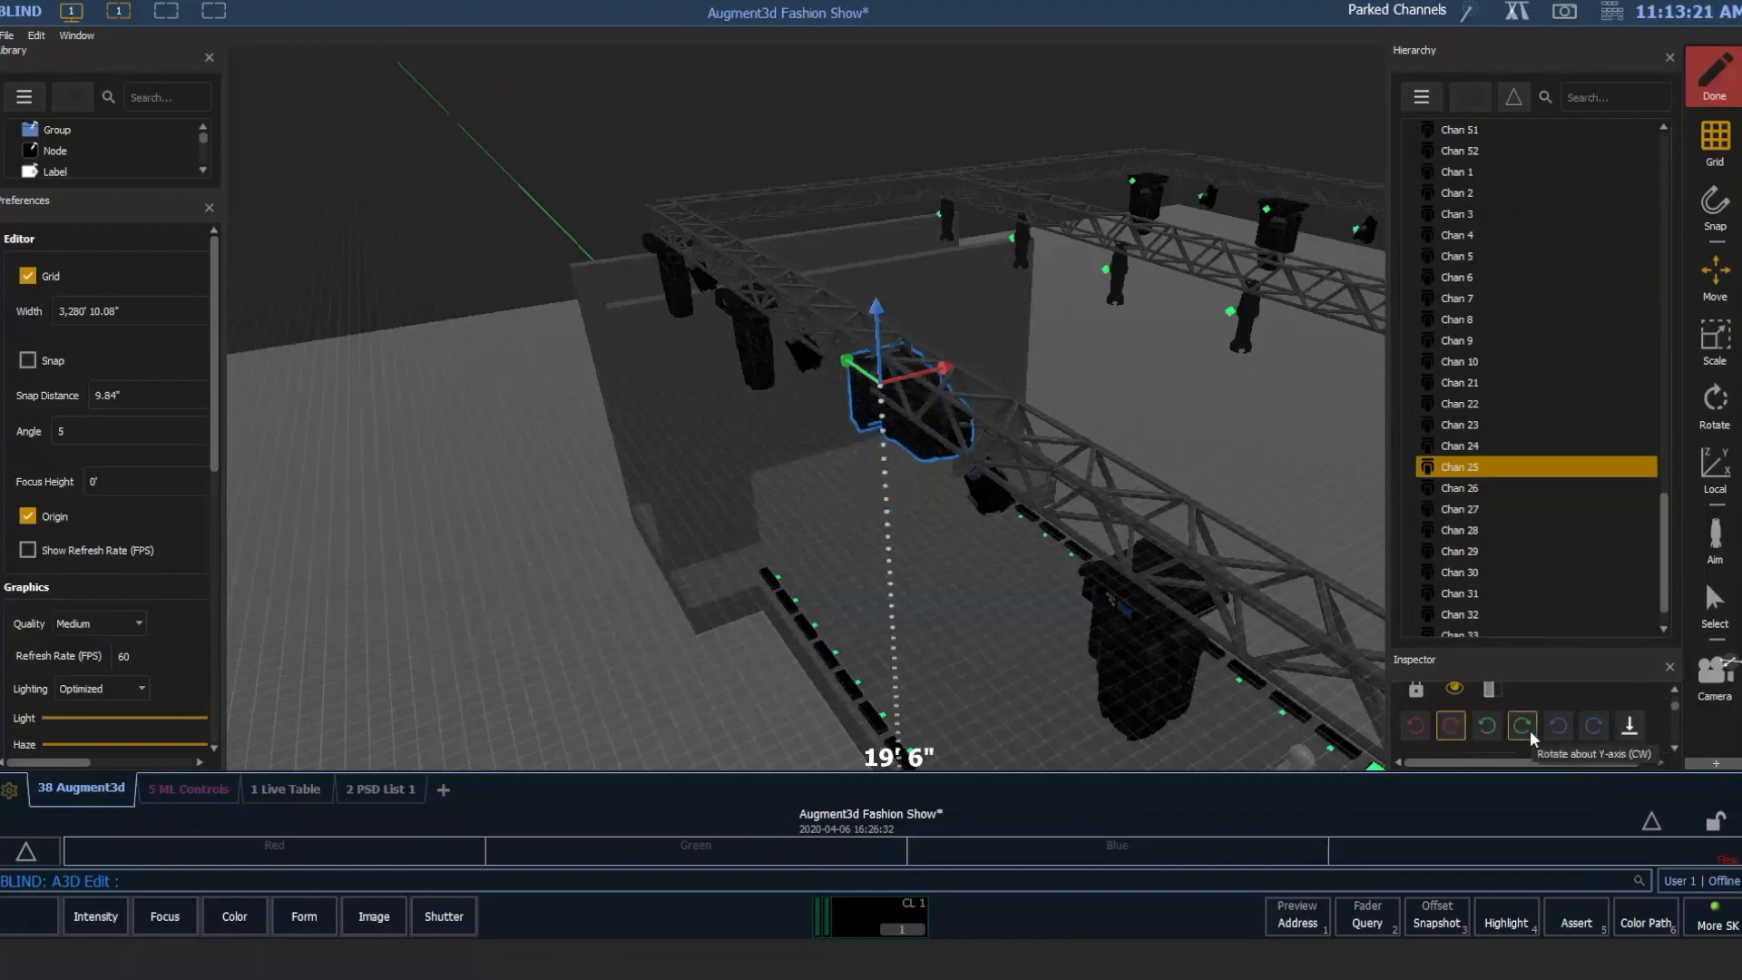
{"action": "left_click", "coordinate": [1522, 726]}
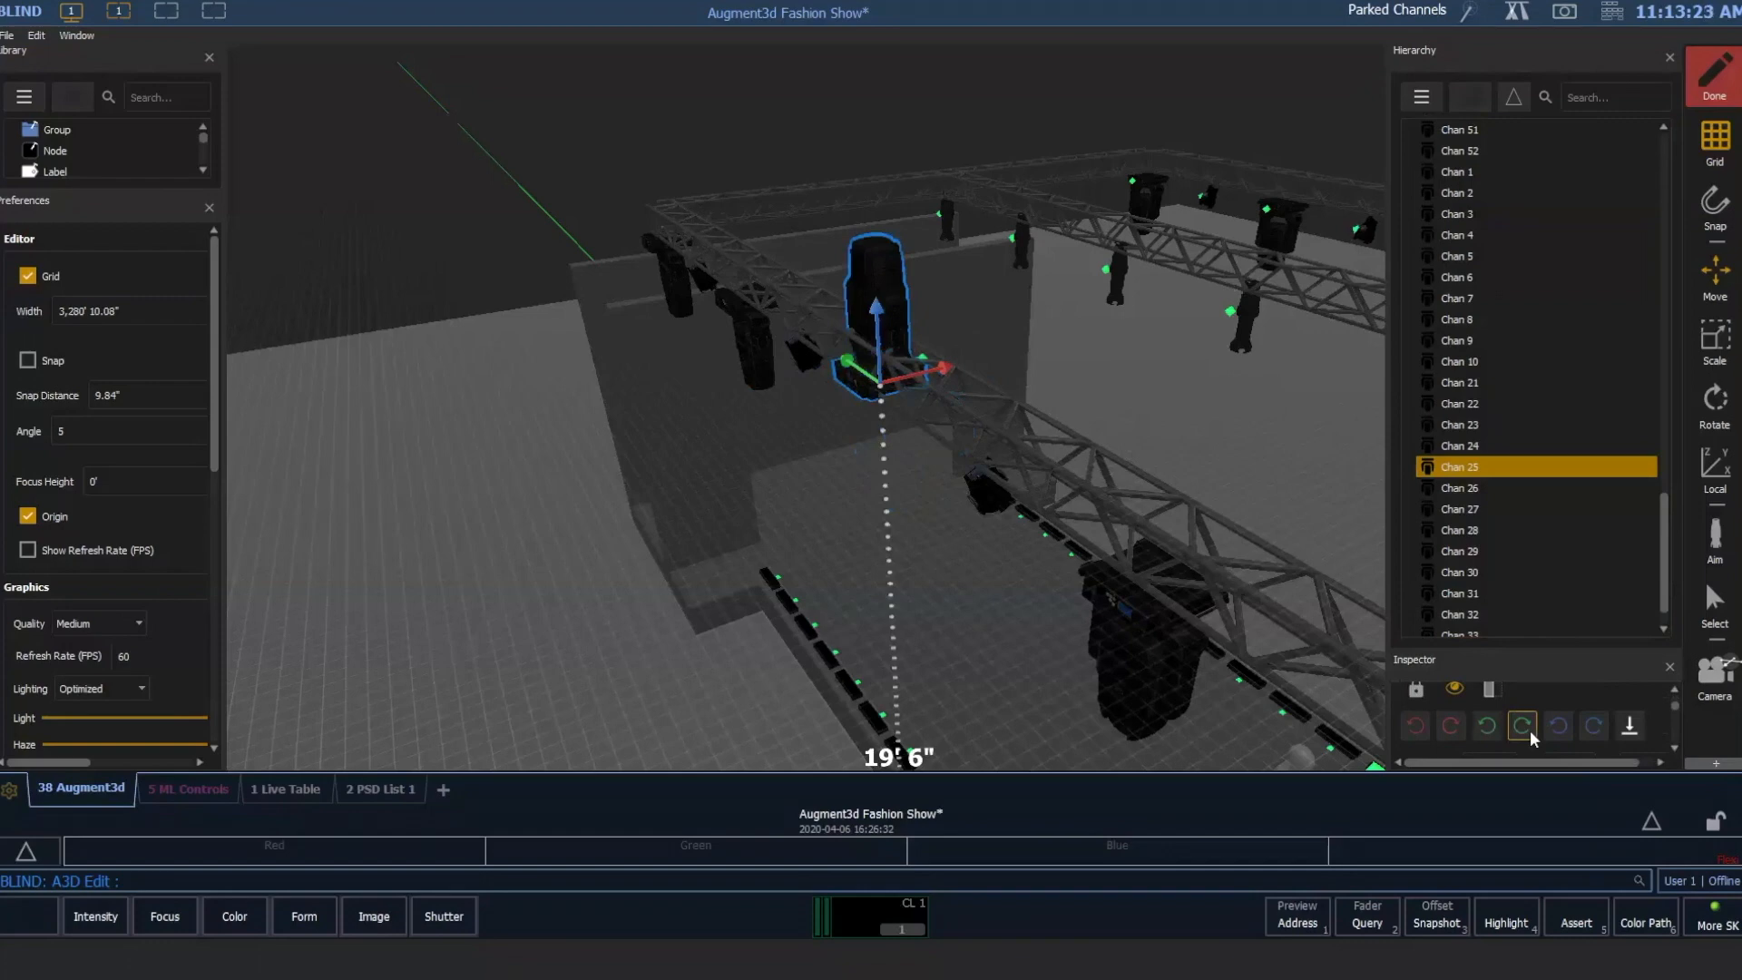
{"action": "left_click", "coordinate": [1530, 729]}
{"action": "left_click", "coordinate": [1529, 729]}
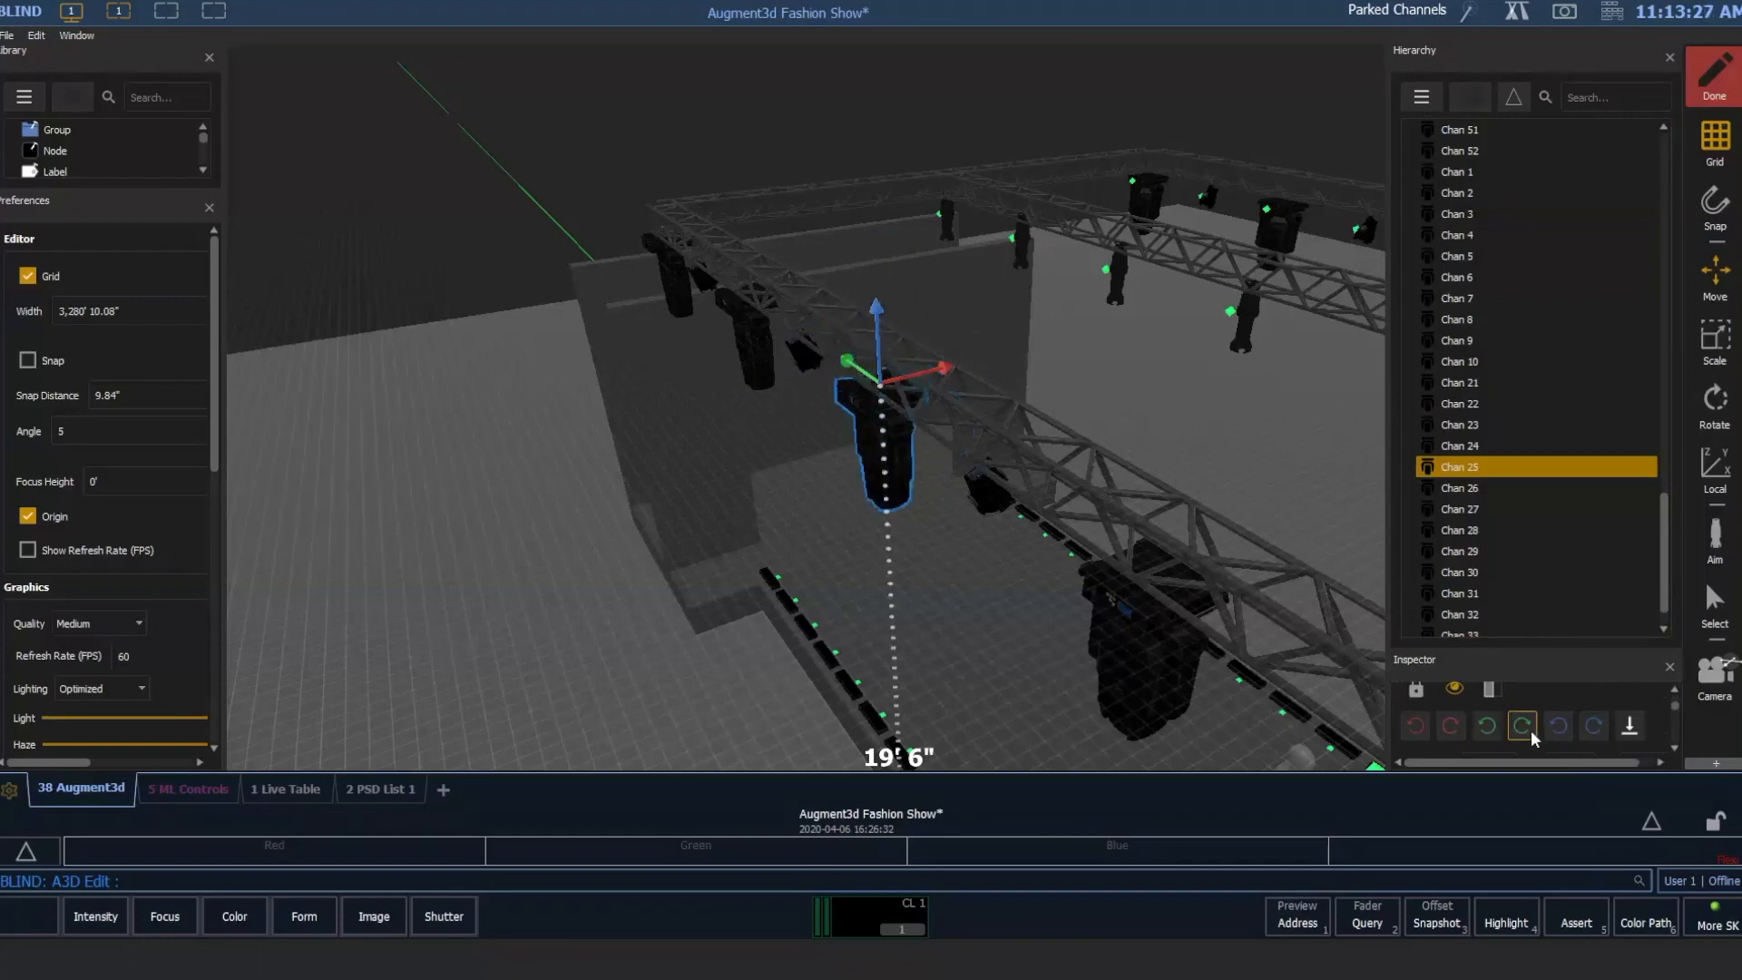
Rotate Chan 25 clockwise about the Z-axis in 90-degree steps through one full turn.
{"action": "left_click", "coordinate": [1594, 726]}
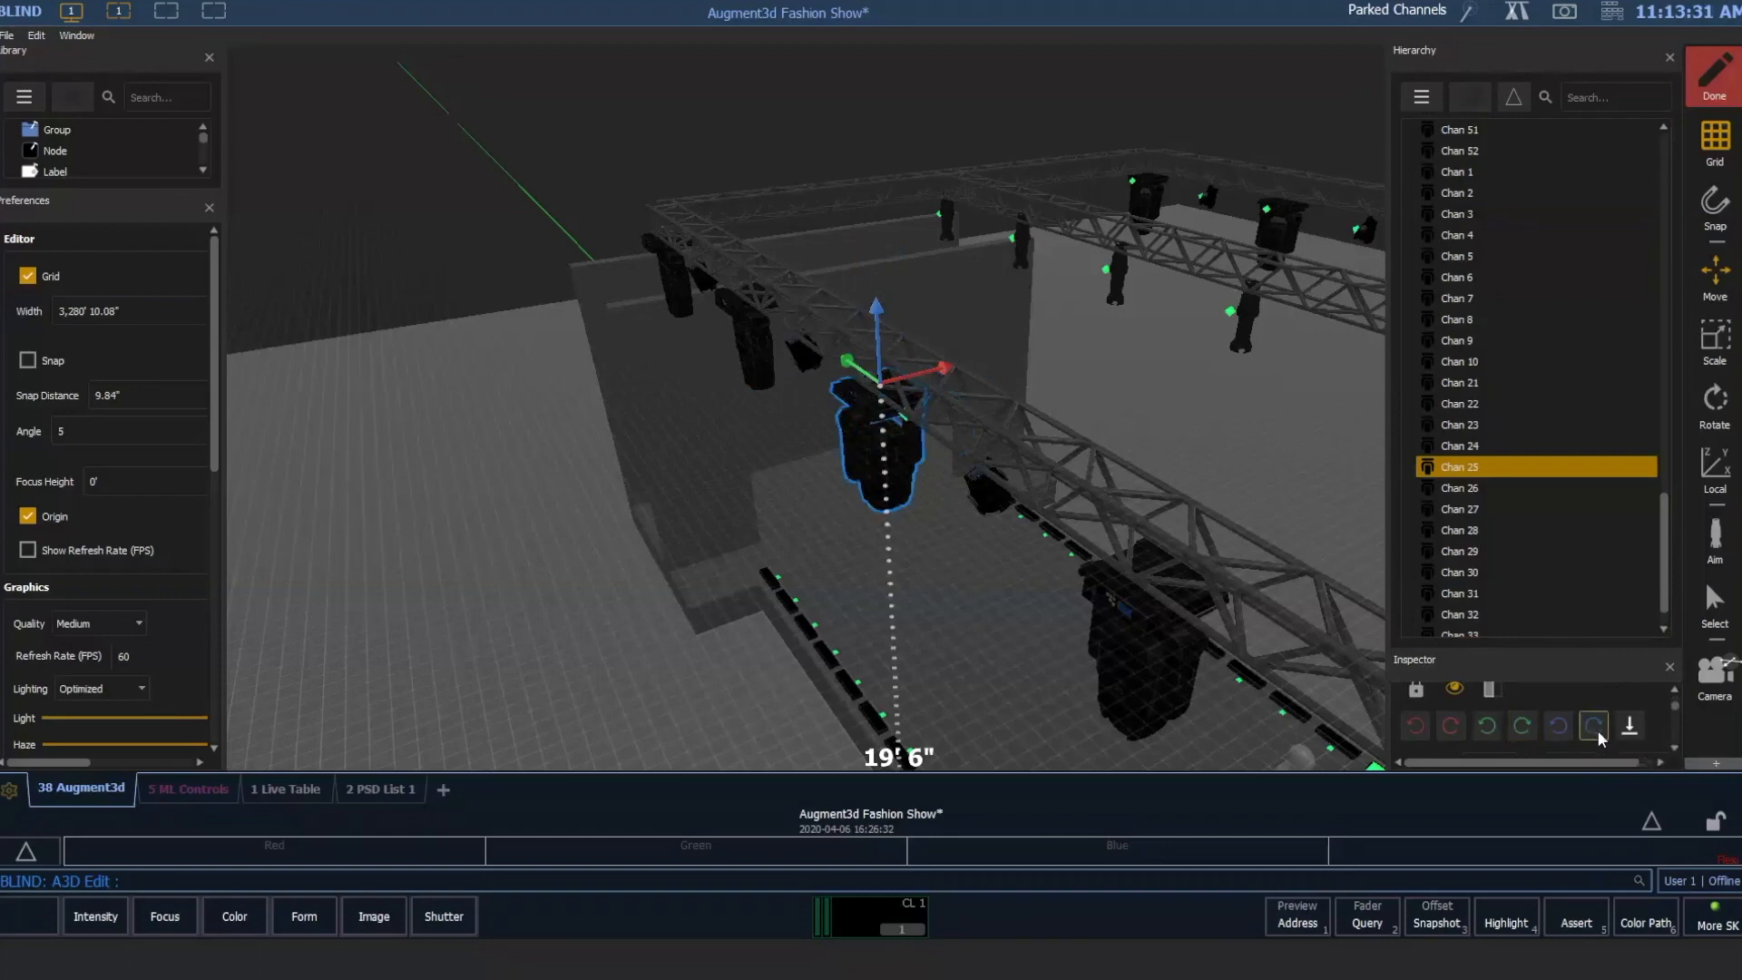
{"action": "left_click", "coordinate": [1593, 725]}
{"action": "left_click", "coordinate": [1596, 730]}
{"action": "left_click", "coordinate": [1596, 730]}
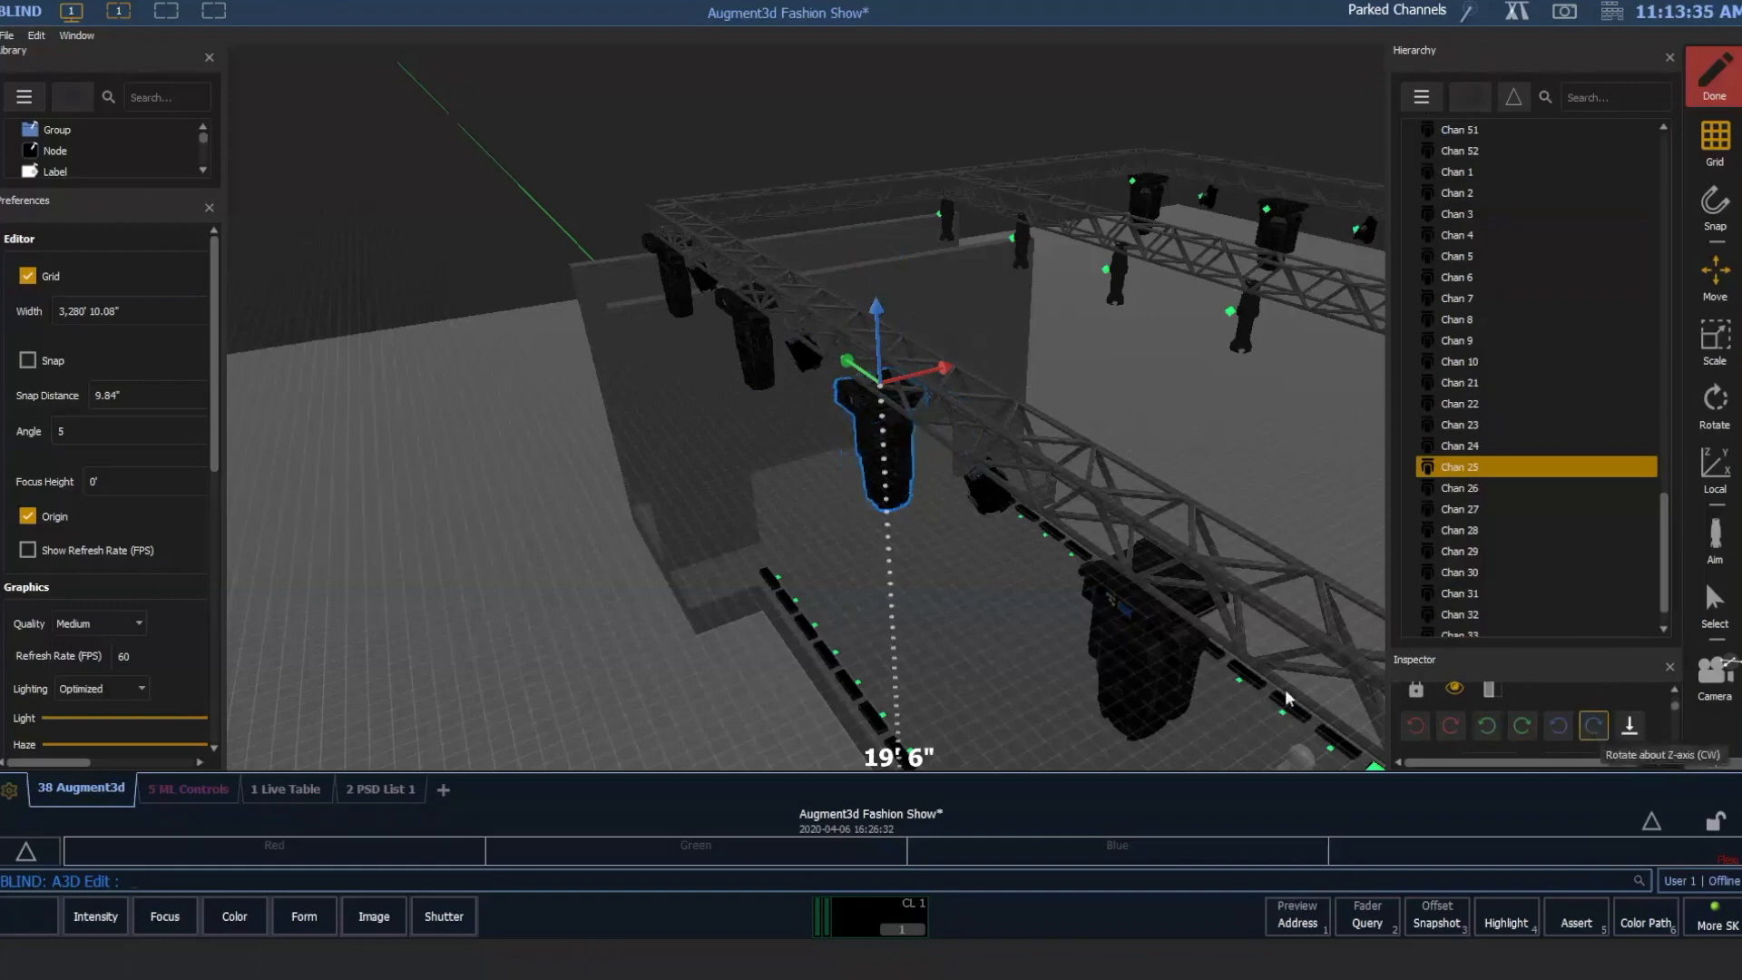
Tilt Chan 25 freely around the Y-axis to a rotation of about -34.8 degrees.
{"action": "scroll", "coordinate": [1560, 721], "scroll_direction": "down", "scroll_amount": 2}
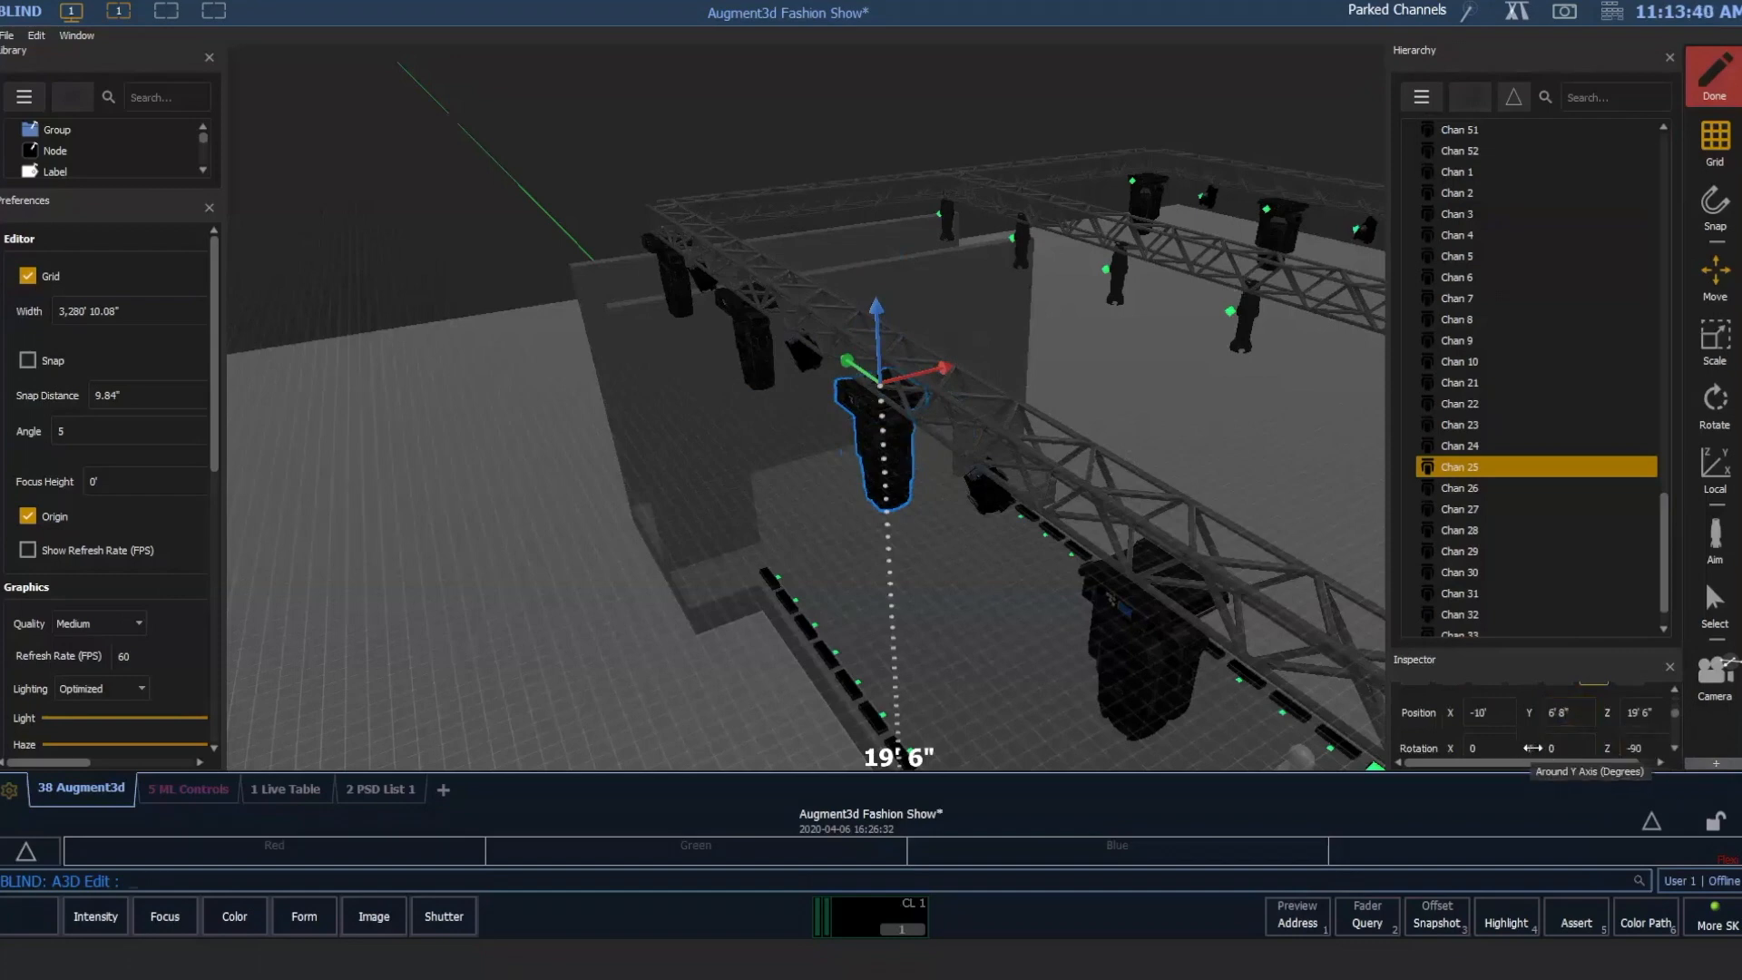
{"action": "left_click_drag", "start_coordinate": [1529, 747], "coordinate": [1371, 751]}
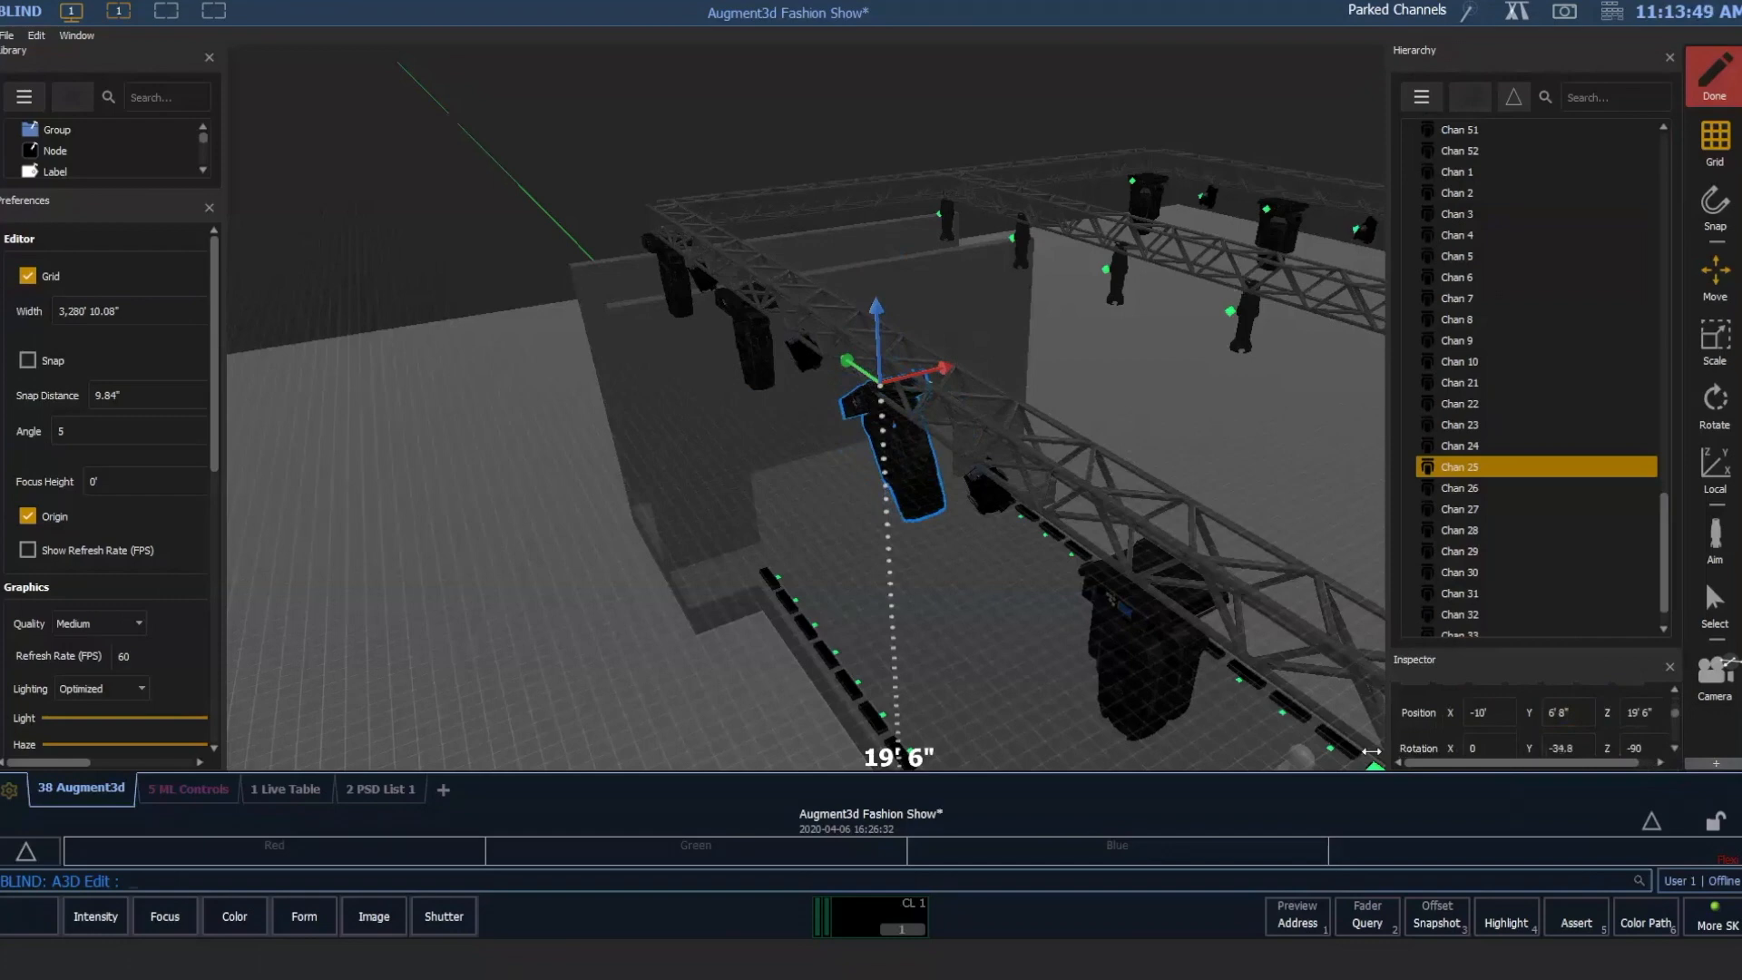
Set the X rotation of Chan 8 on the center truss to 45.2 degrees, and deselect the fixture.
{"action": "left_click", "coordinate": [1116, 289]}
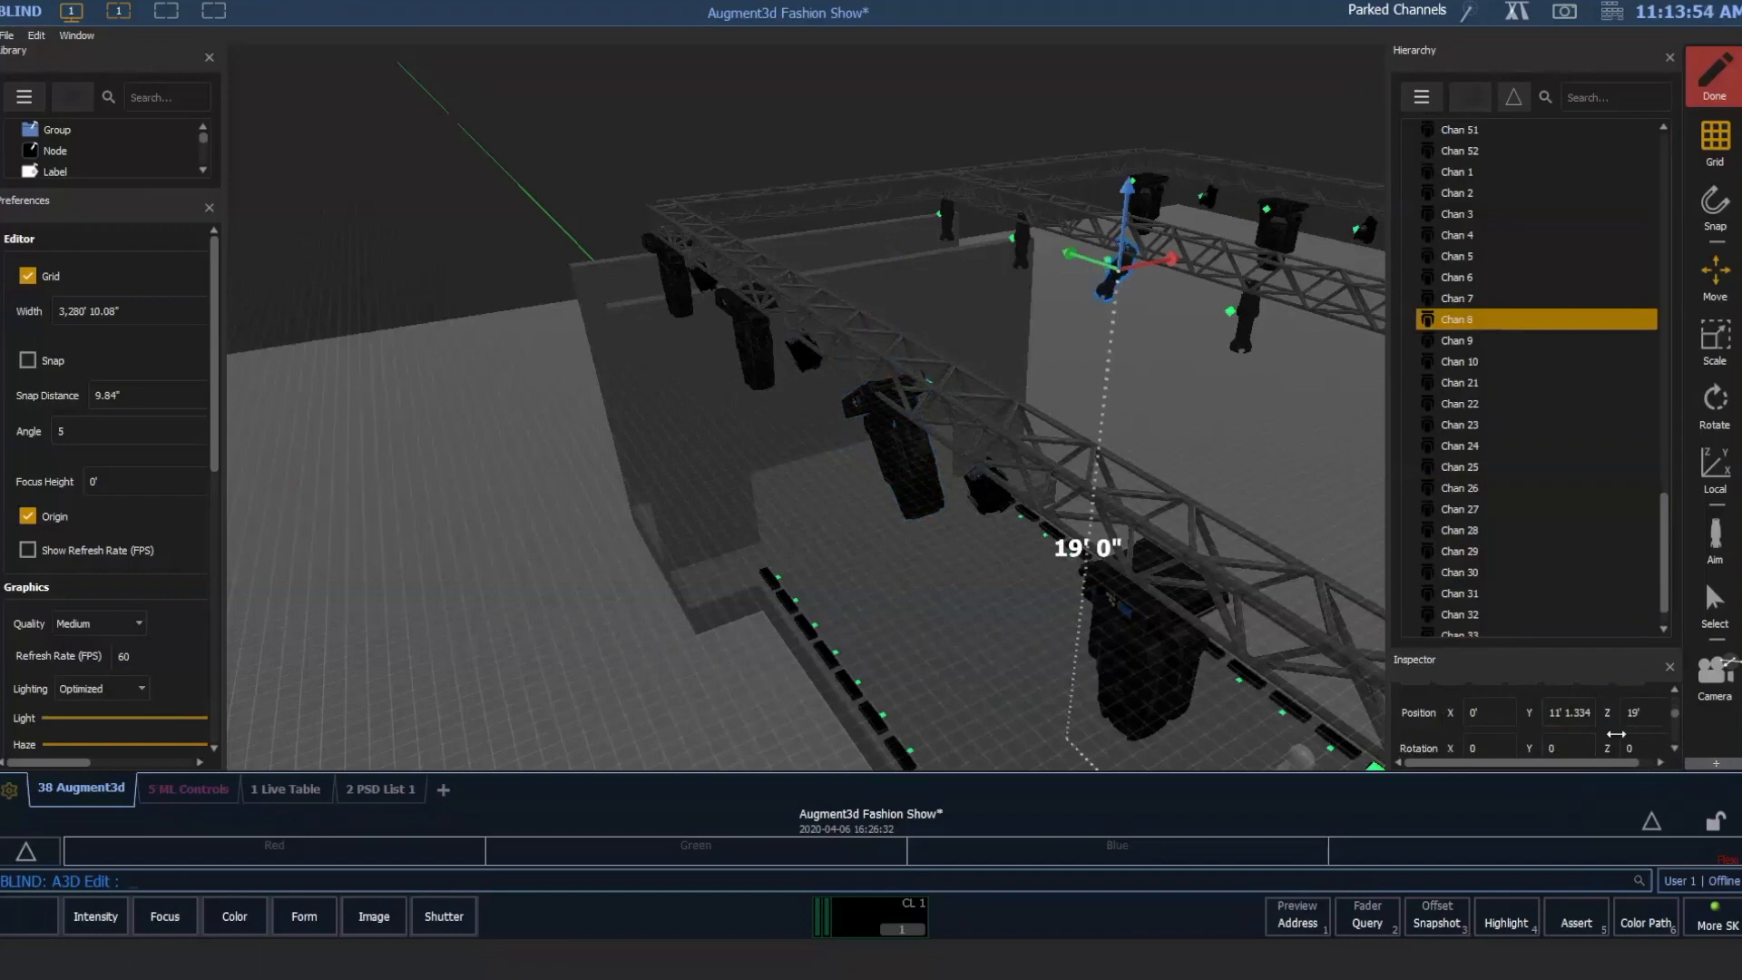
{"action": "left_click", "coordinate": [1488, 749]}
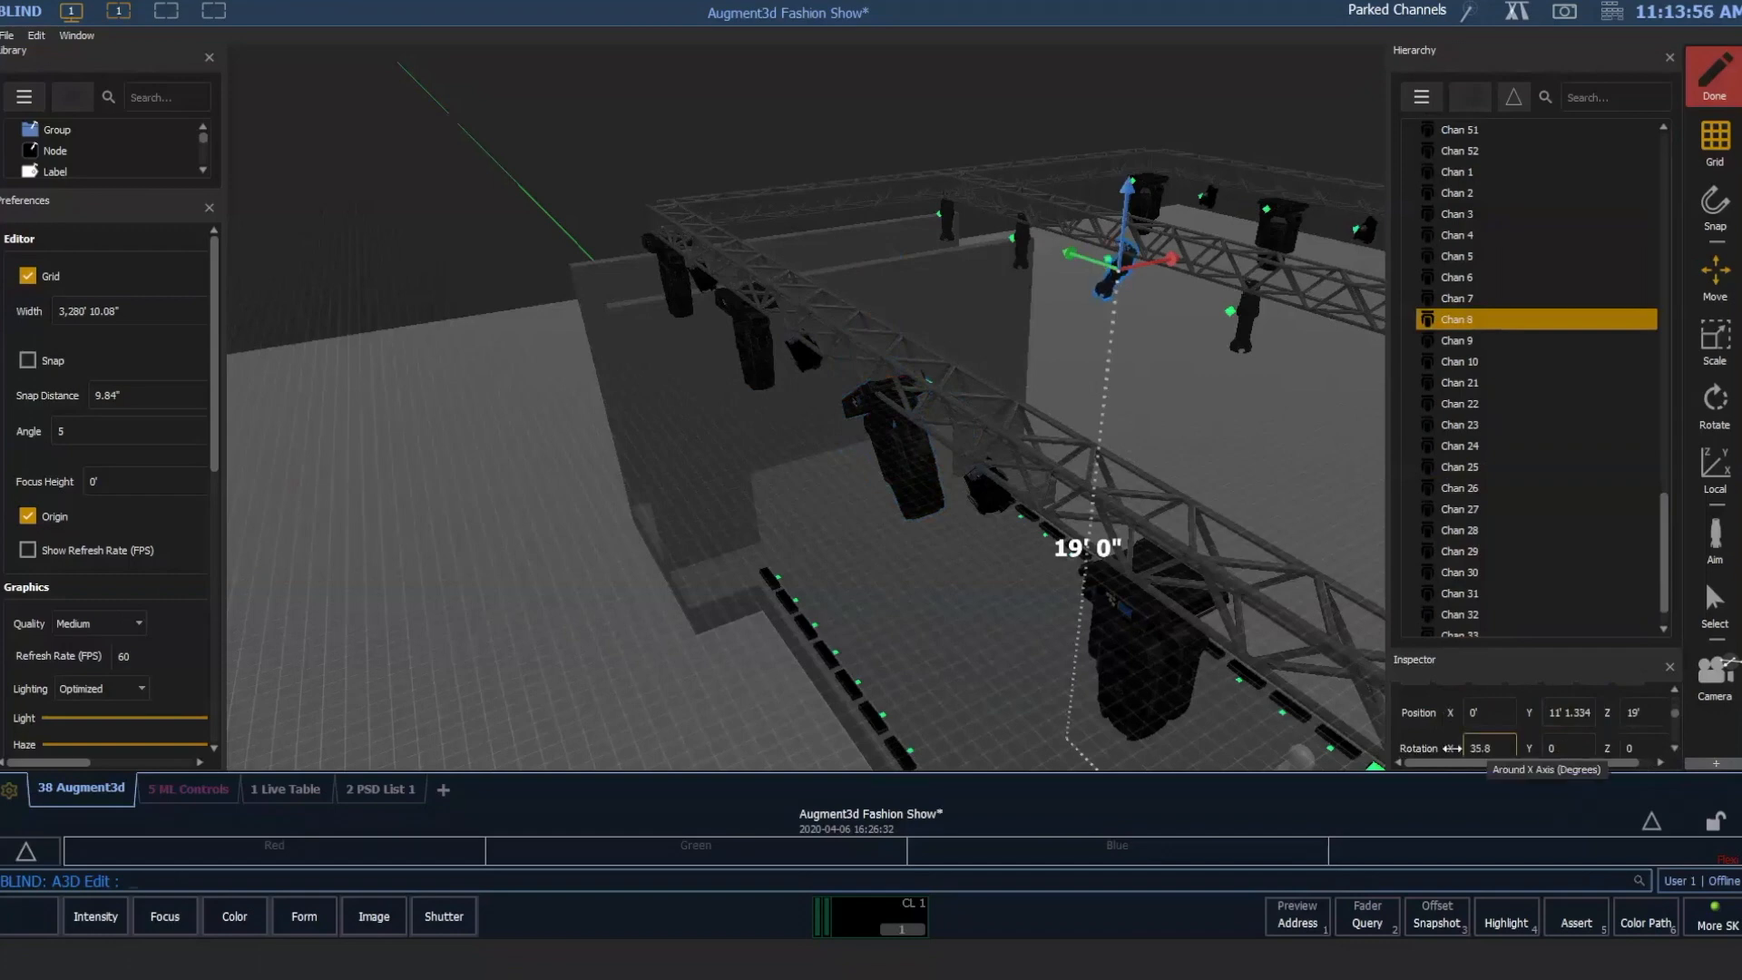
{"action": "type", "text": "44"}
{"action": "key", "text": "Return"}
{"action": "middle_click_drag", "start_coordinate": [1166, 360], "coordinate": [1259, 435]}
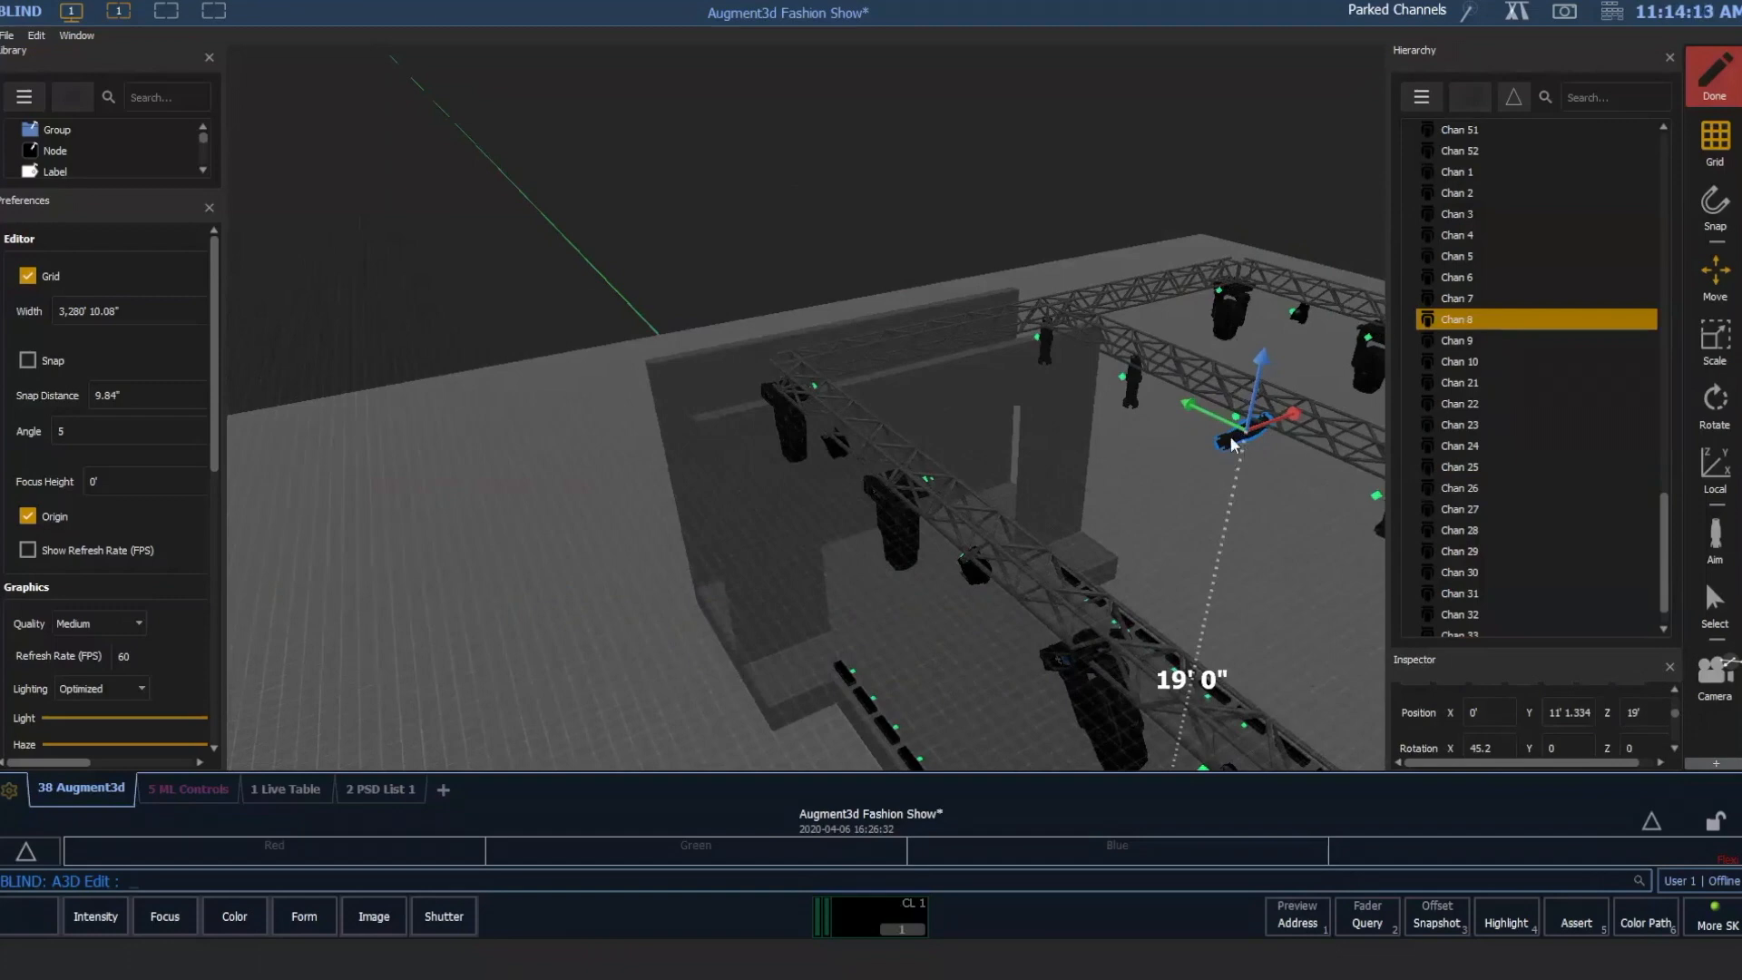
{"action": "left_click_drag", "start_coordinate": [1268, 542], "coordinate": [1155, 496]}
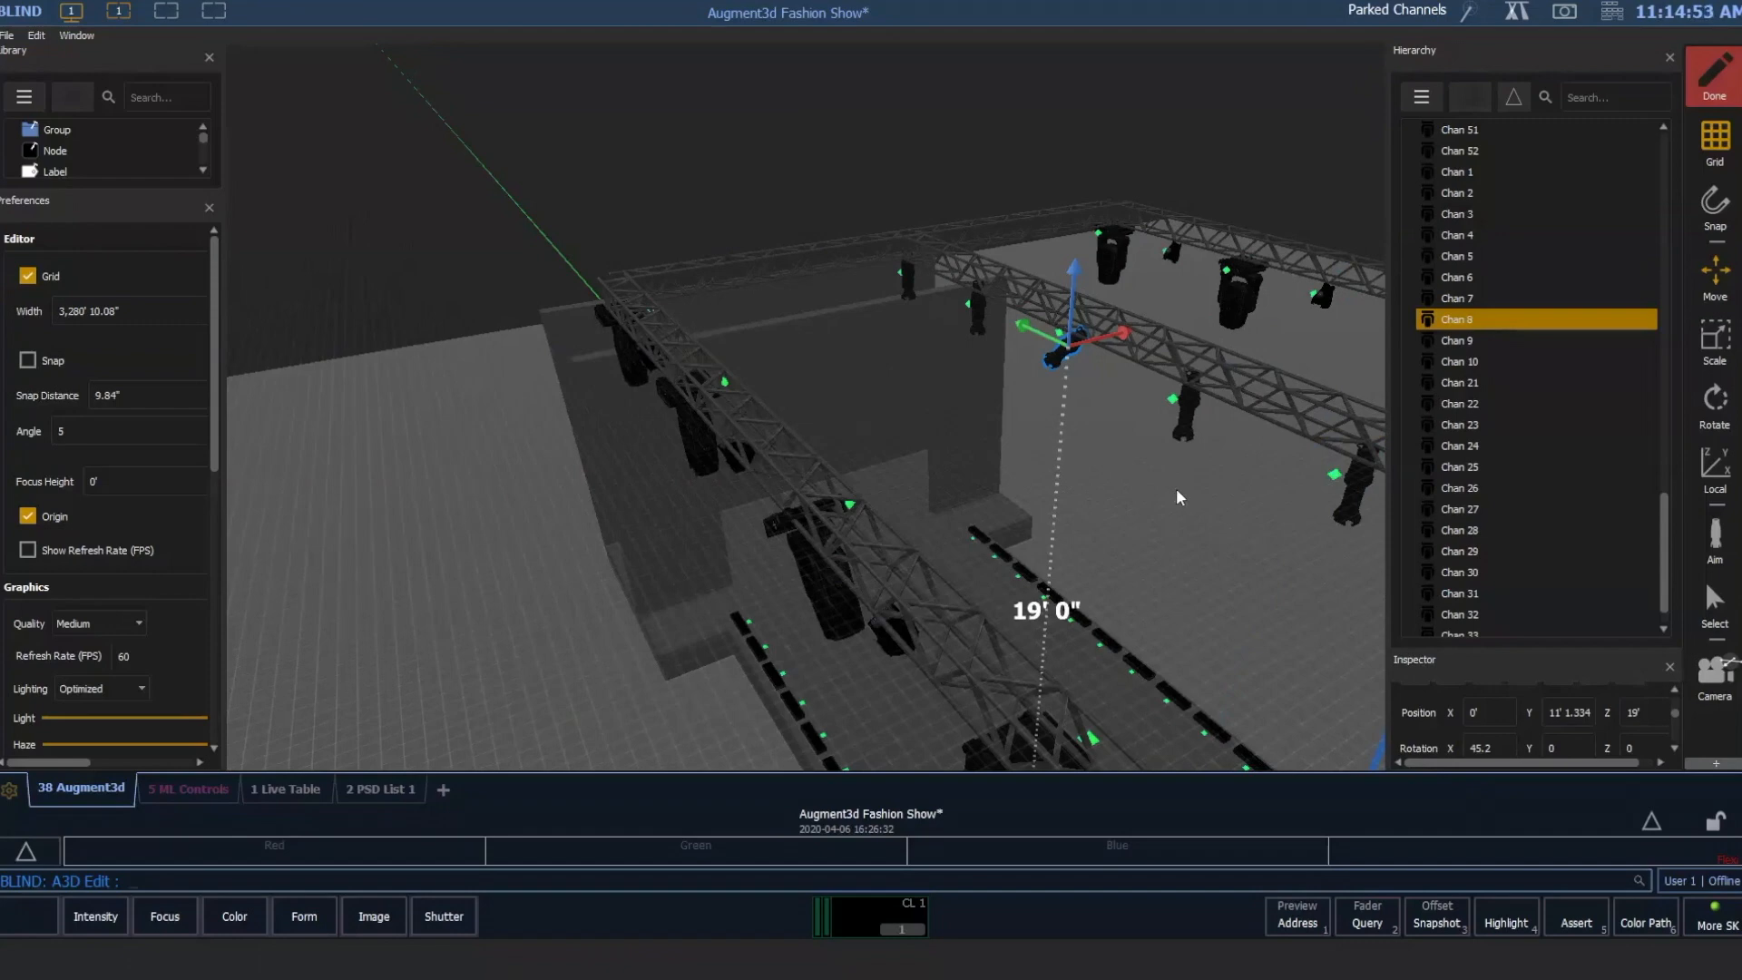
{"action": "left_click", "coordinate": [1101, 557]}
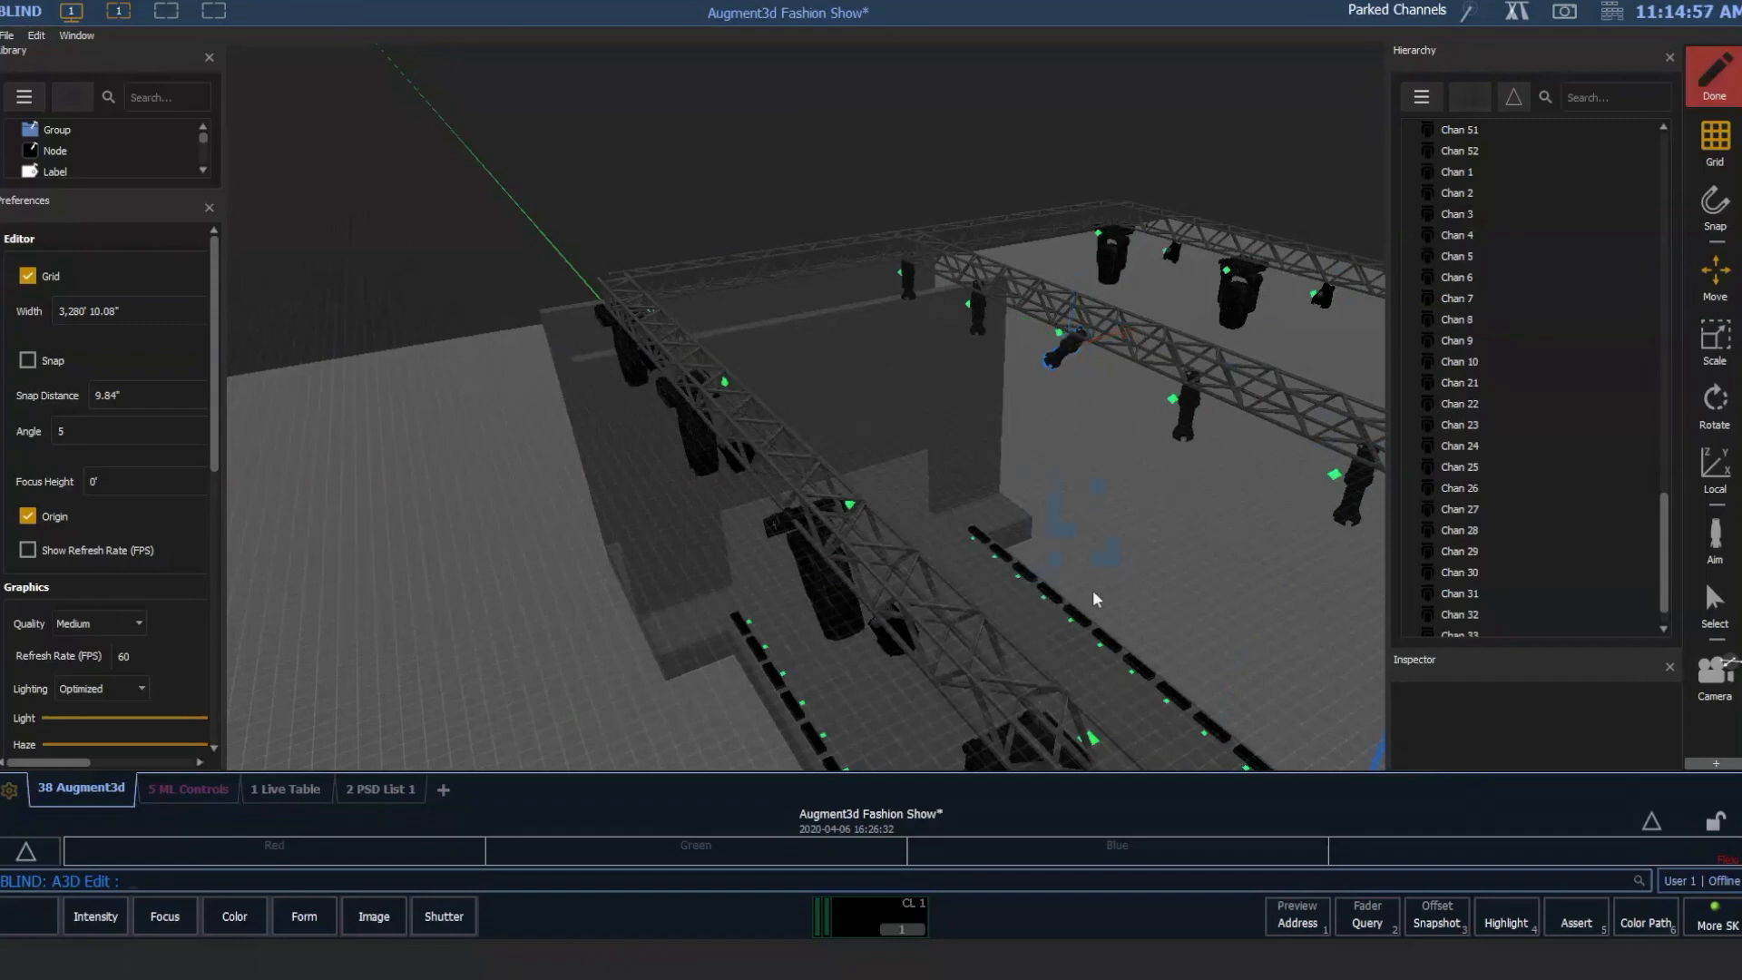
Select Chan 7 on the center truss and bring it into a close side view.
{"action": "middle_click_drag", "start_coordinate": [1092, 589], "coordinate": [1044, 545]}
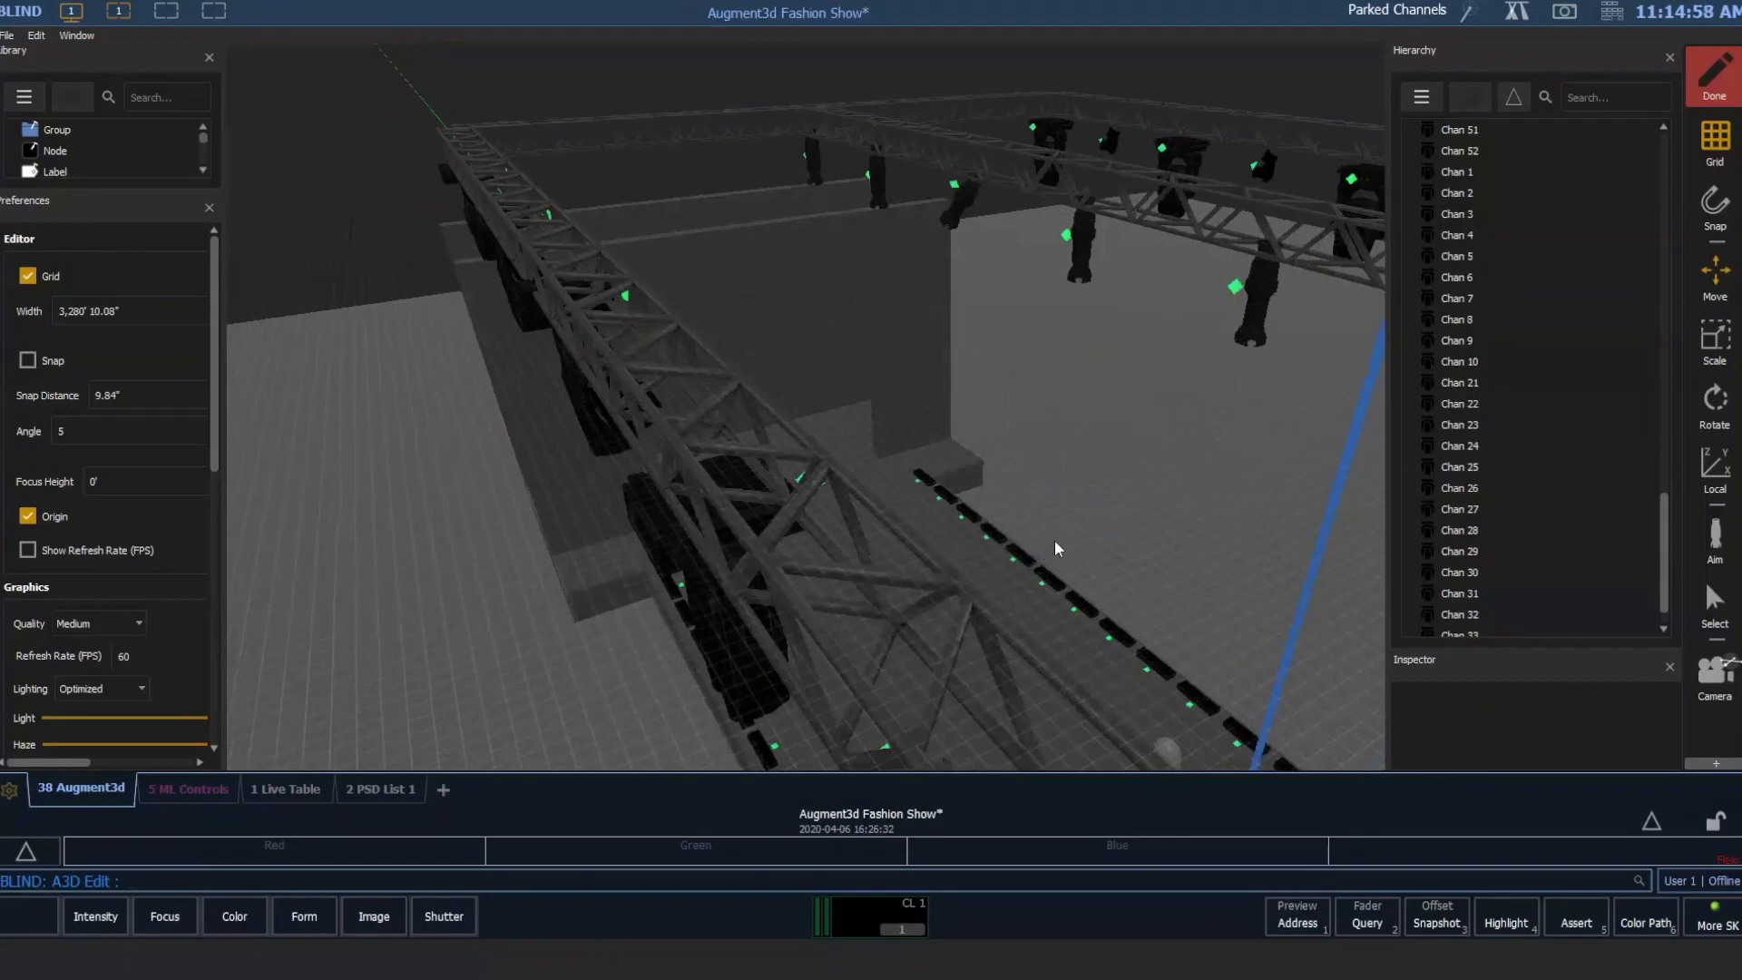
{"action": "scroll", "coordinate": [1054, 540], "scroll_direction": "down", "scroll_amount": 4}
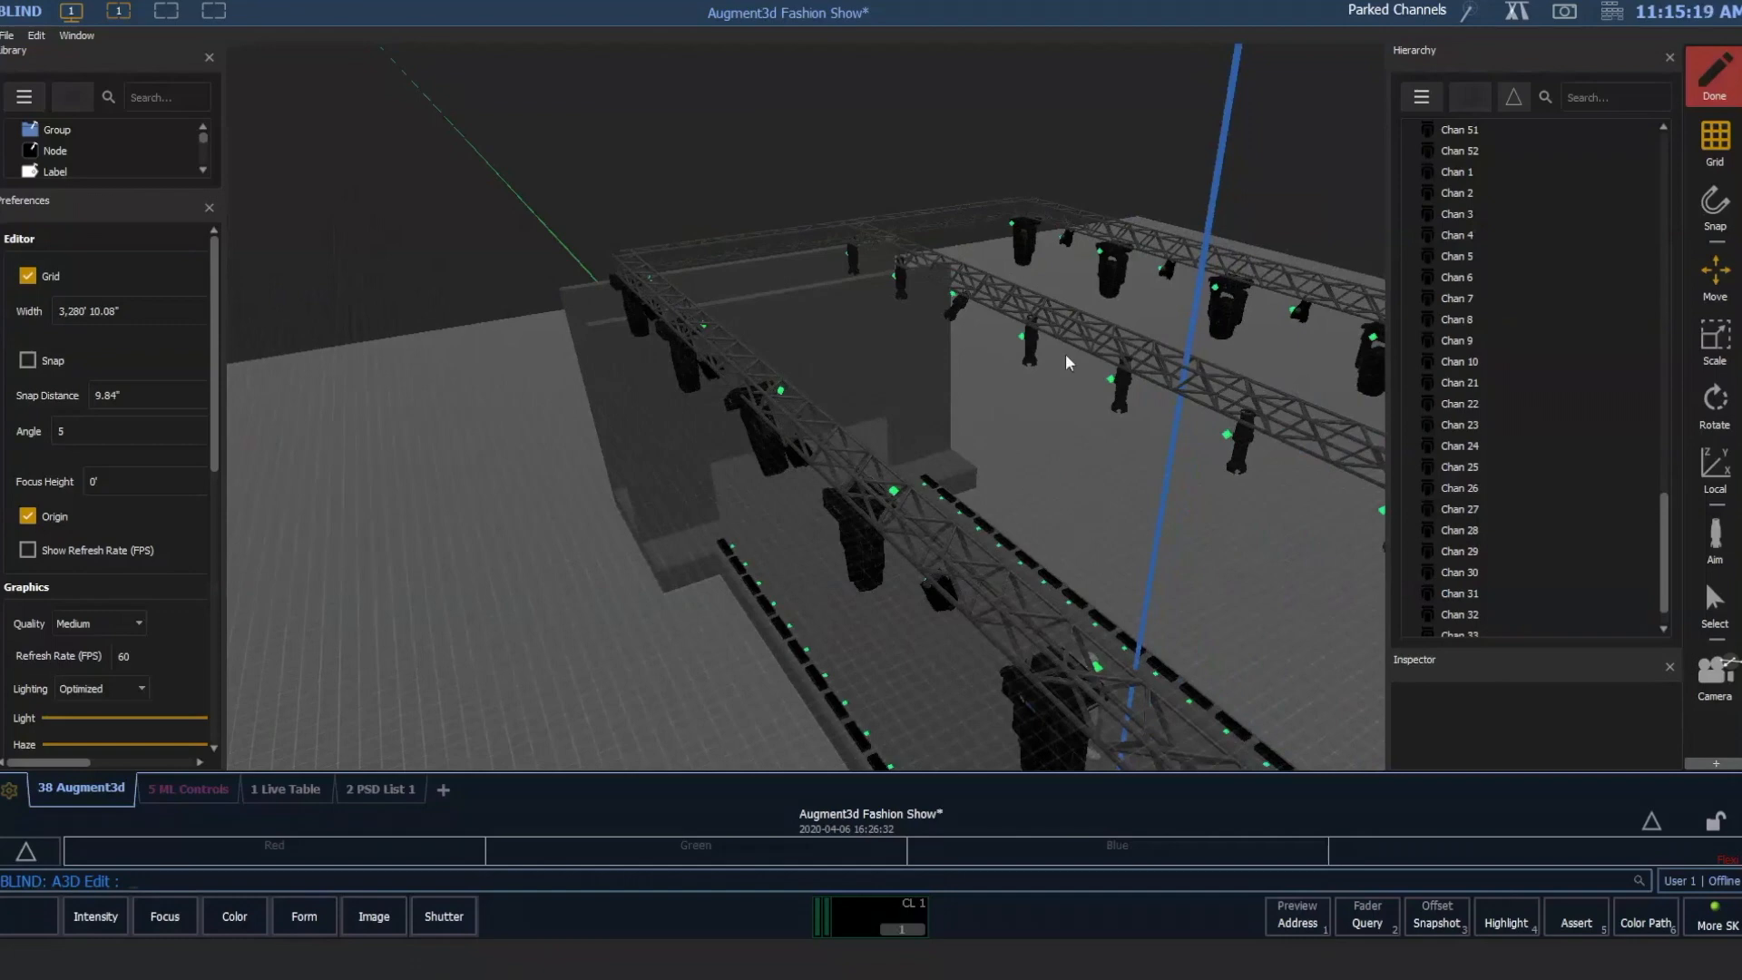
{"action": "middle_click_drag", "start_coordinate": [1062, 556], "coordinate": [1055, 597]}
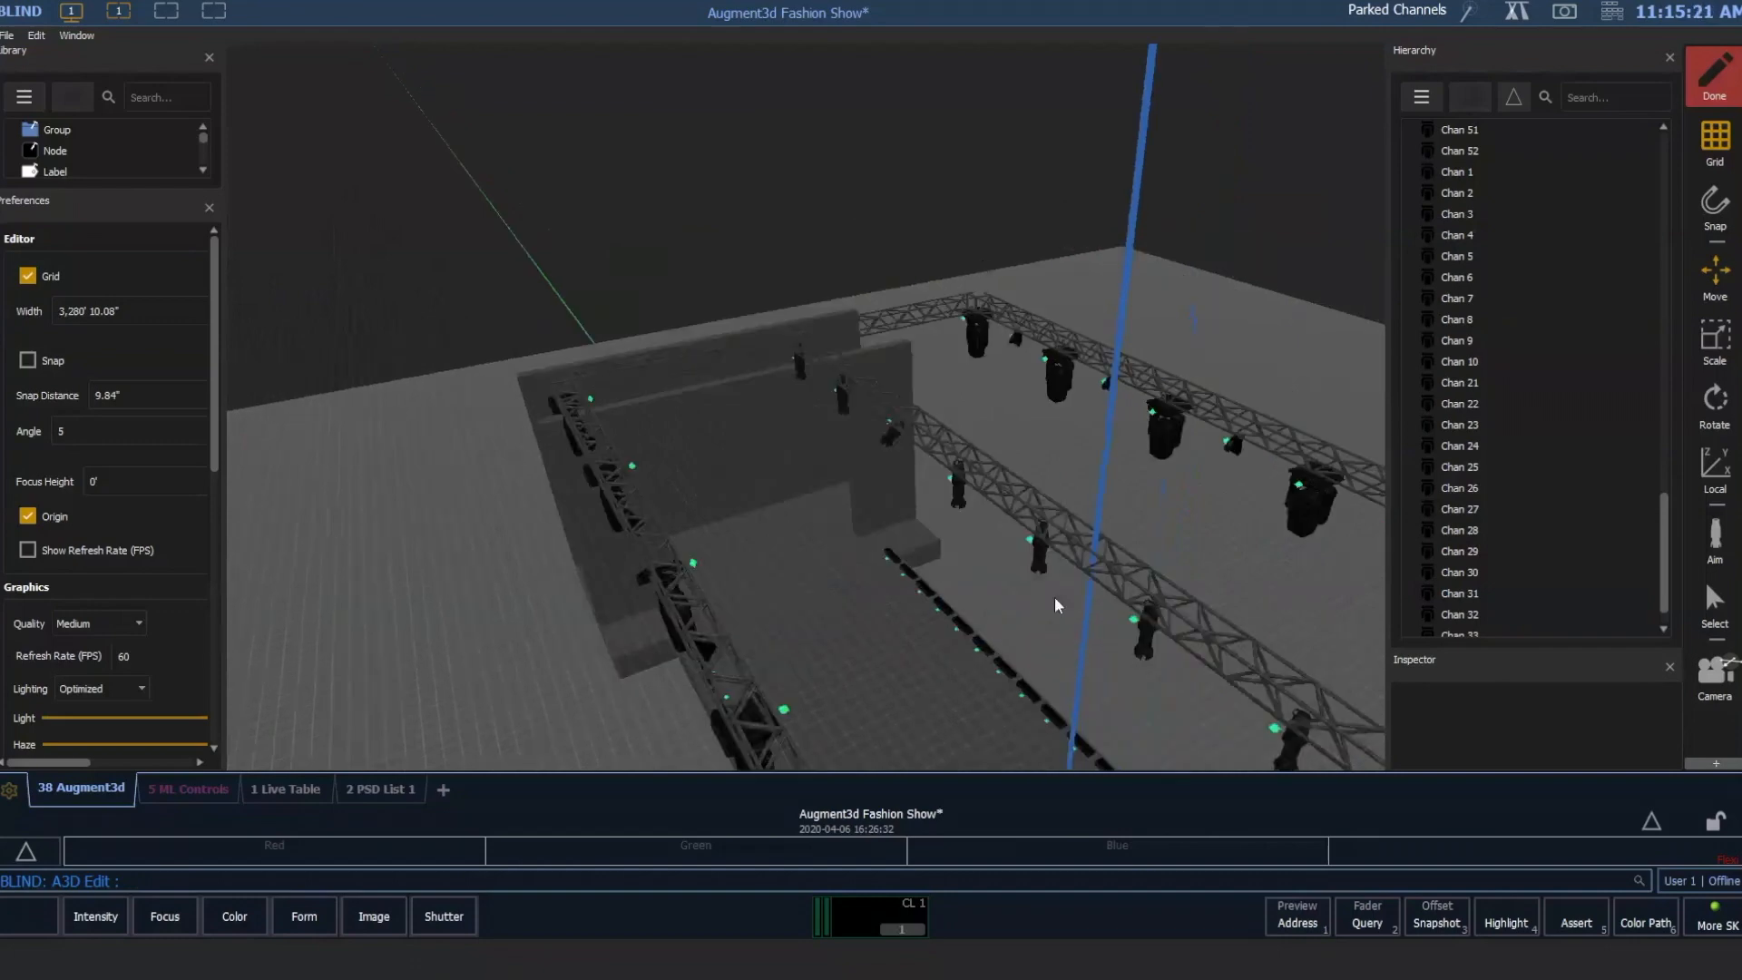
{"action": "scroll", "coordinate": [1042, 557], "scroll_direction": "up", "scroll_amount": 3}
{"action": "scroll", "coordinate": [1037, 474], "scroll_direction": "up", "scroll_amount": 5}
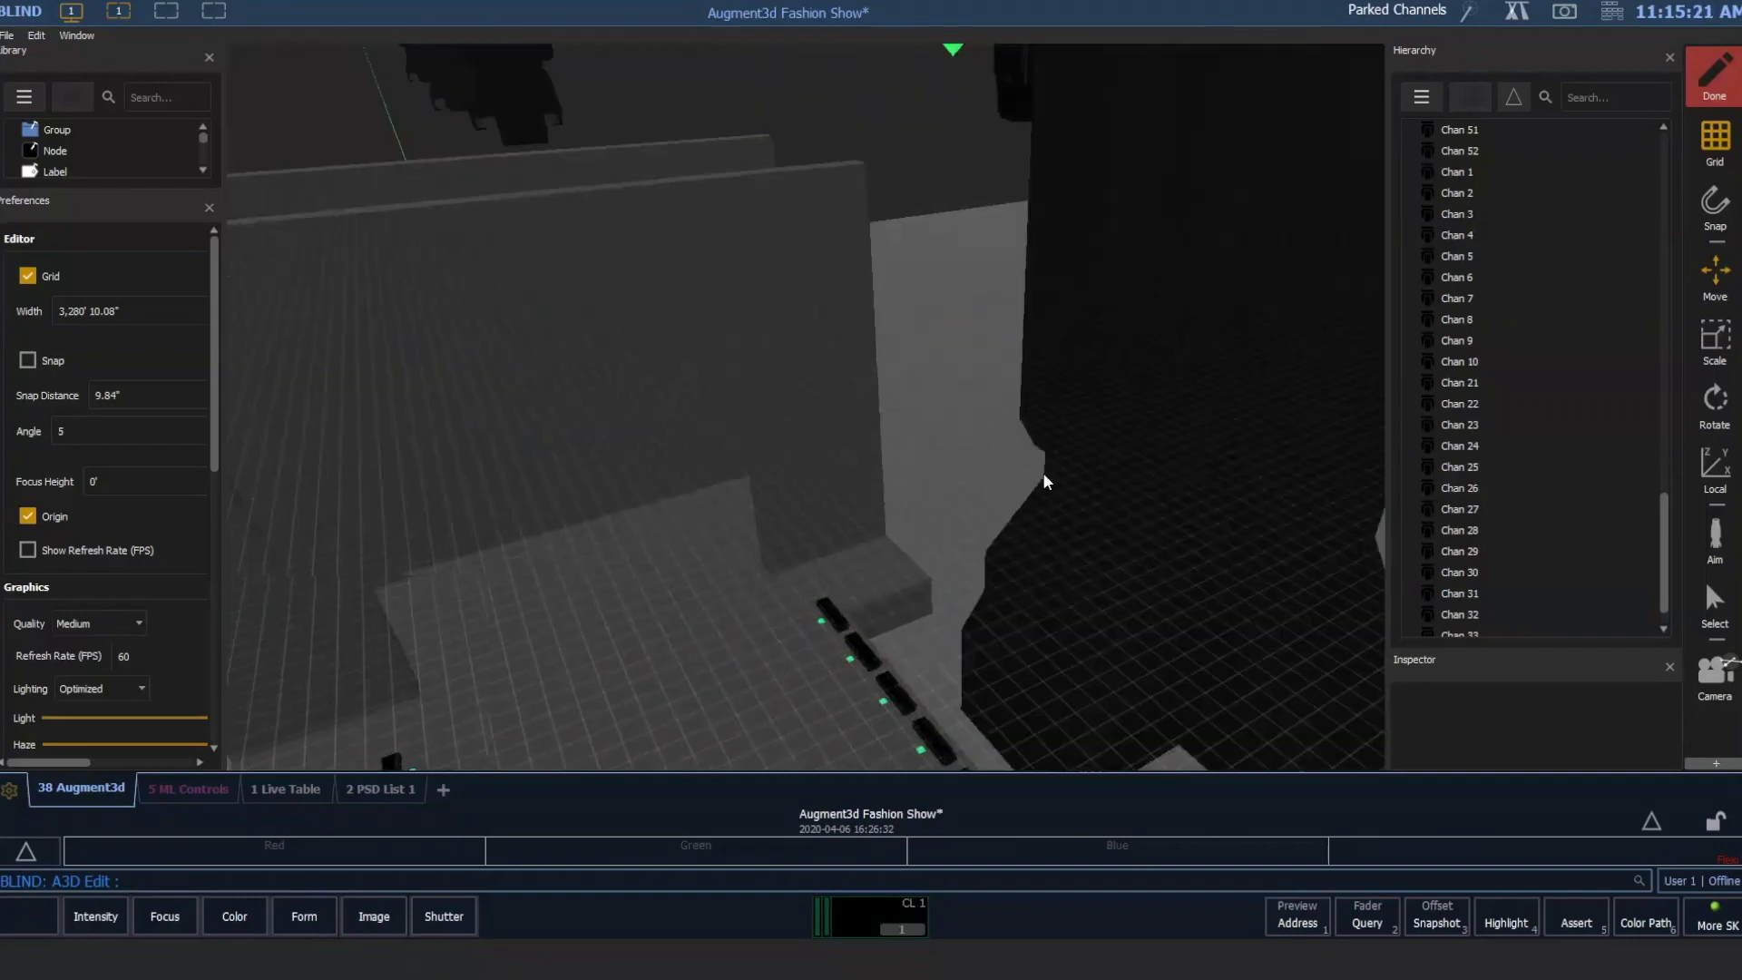
{"action": "scroll", "coordinate": [1042, 472], "scroll_direction": "down", "scroll_amount": 3}
{"action": "left_click", "coordinate": [996, 470]}
{"action": "middle_click_drag", "start_coordinate": [1112, 517], "coordinate": [1113, 524]}
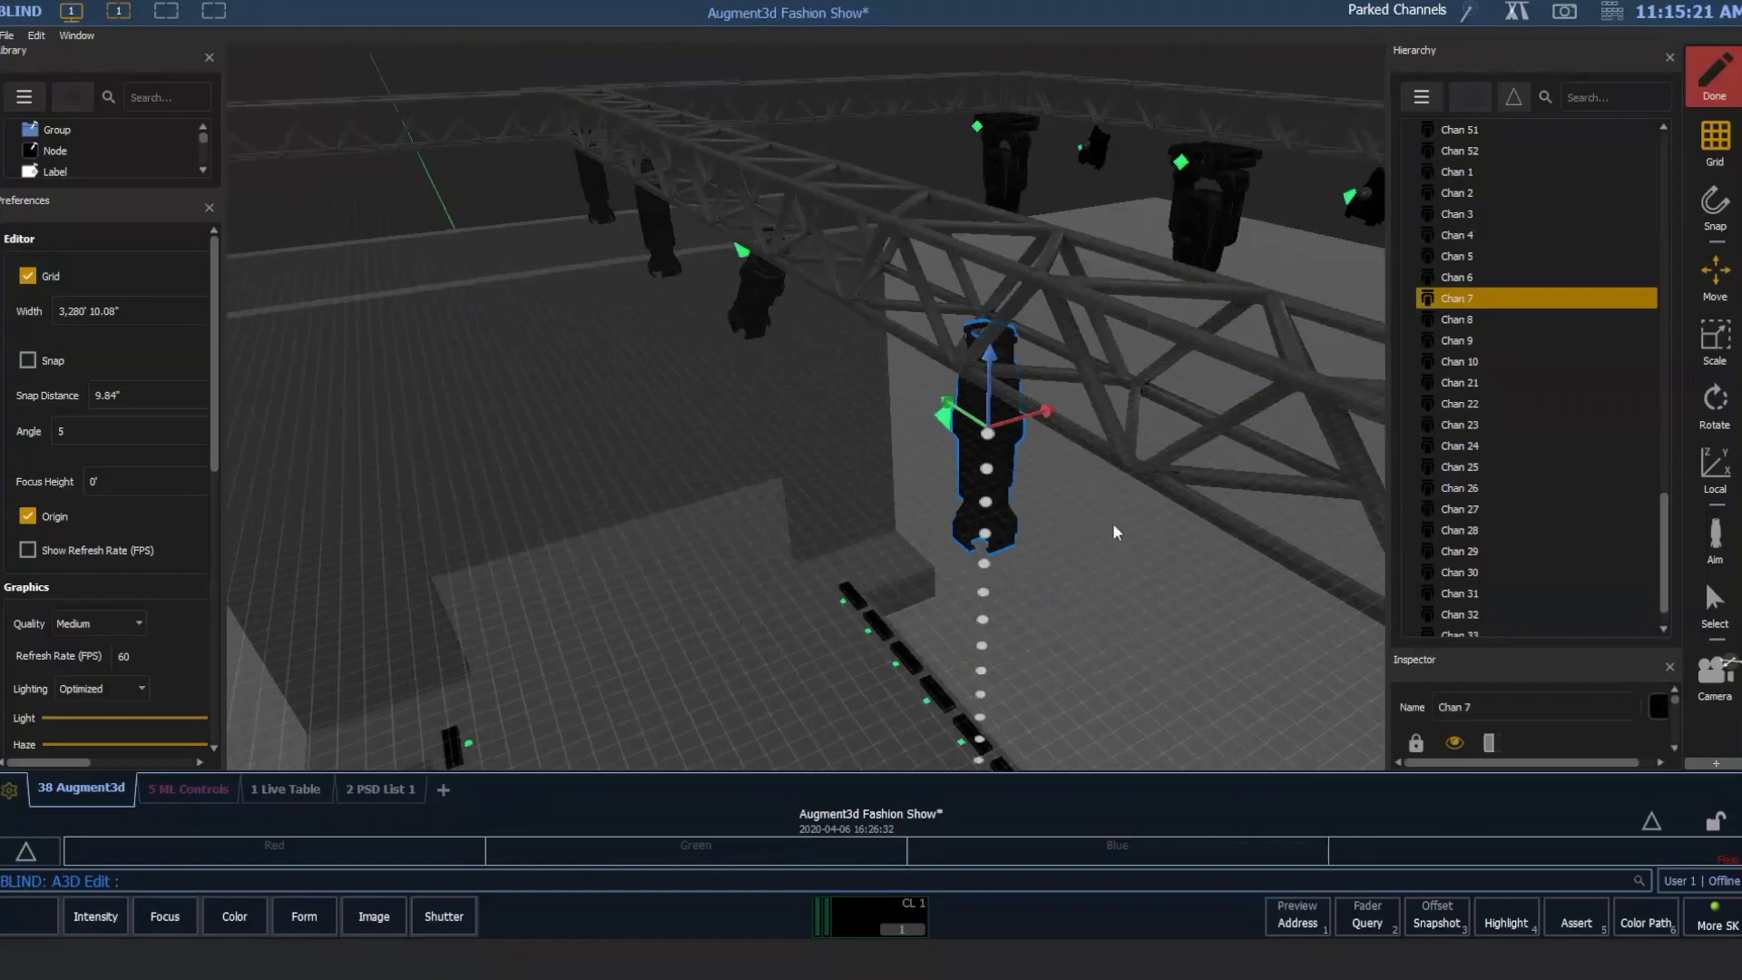
{"action": "right_click_drag", "start_coordinate": [1114, 531], "coordinate": [1169, 575]}
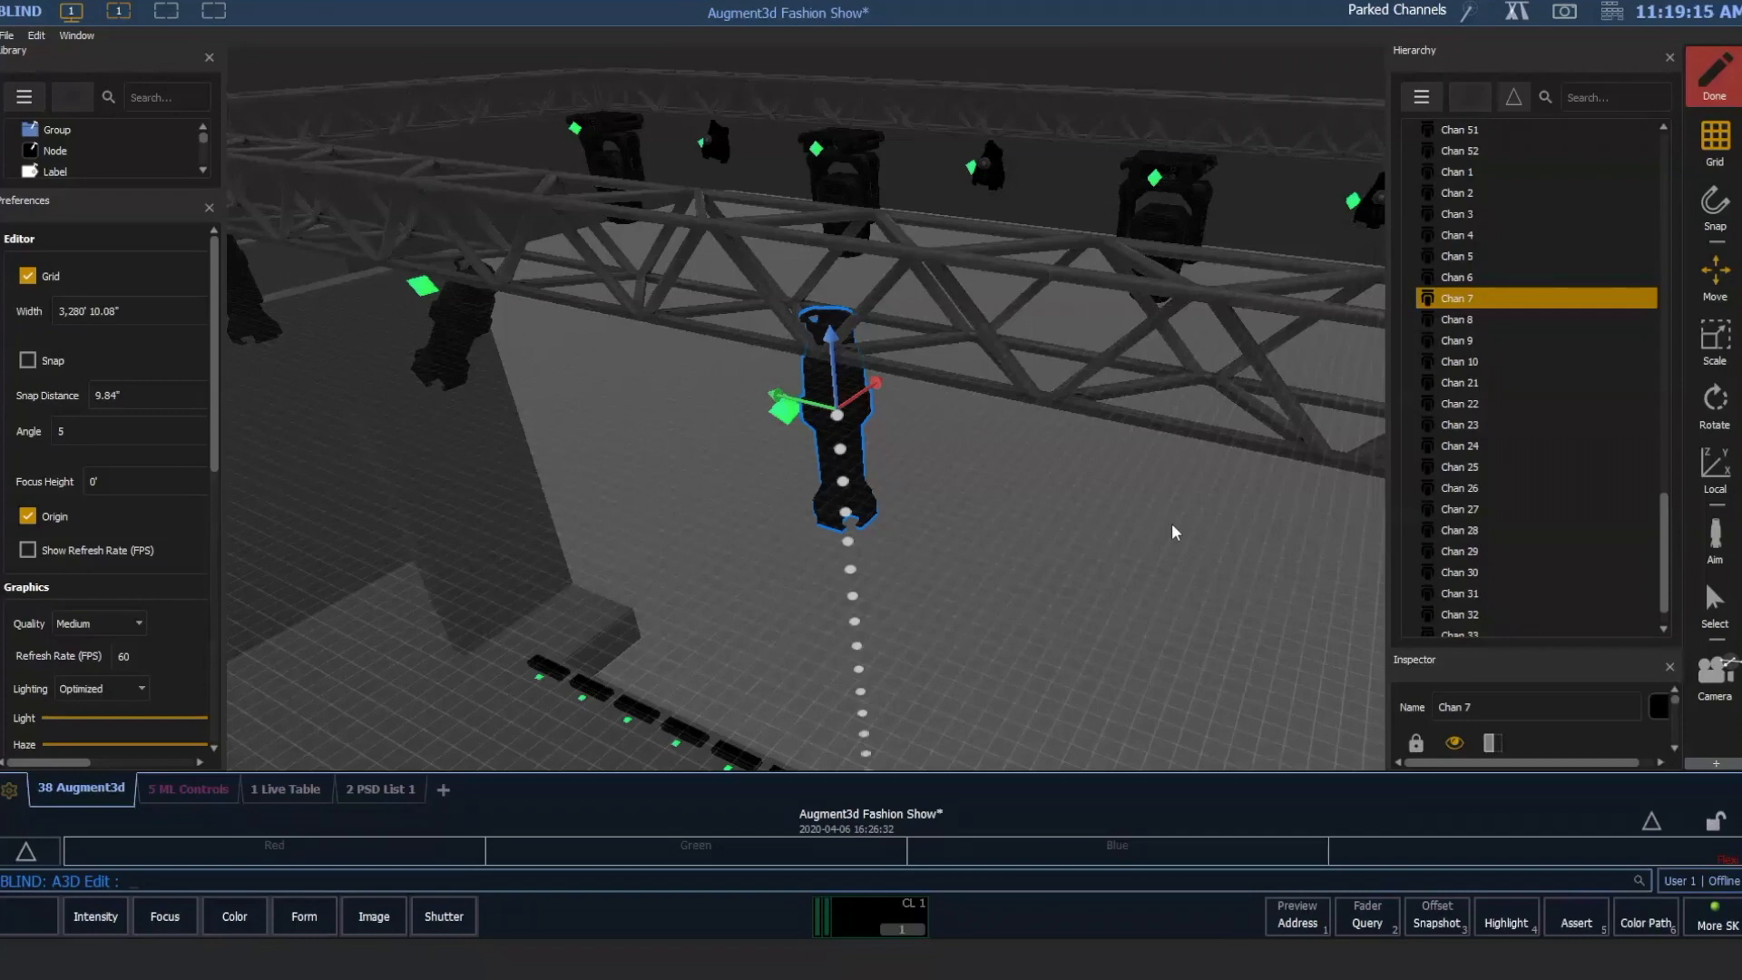
Examine the distance measurements from Chan 7 down to the stage floor, leaving only Chan 7 selected.
{"action": "left_click", "coordinate": [1102, 566]}
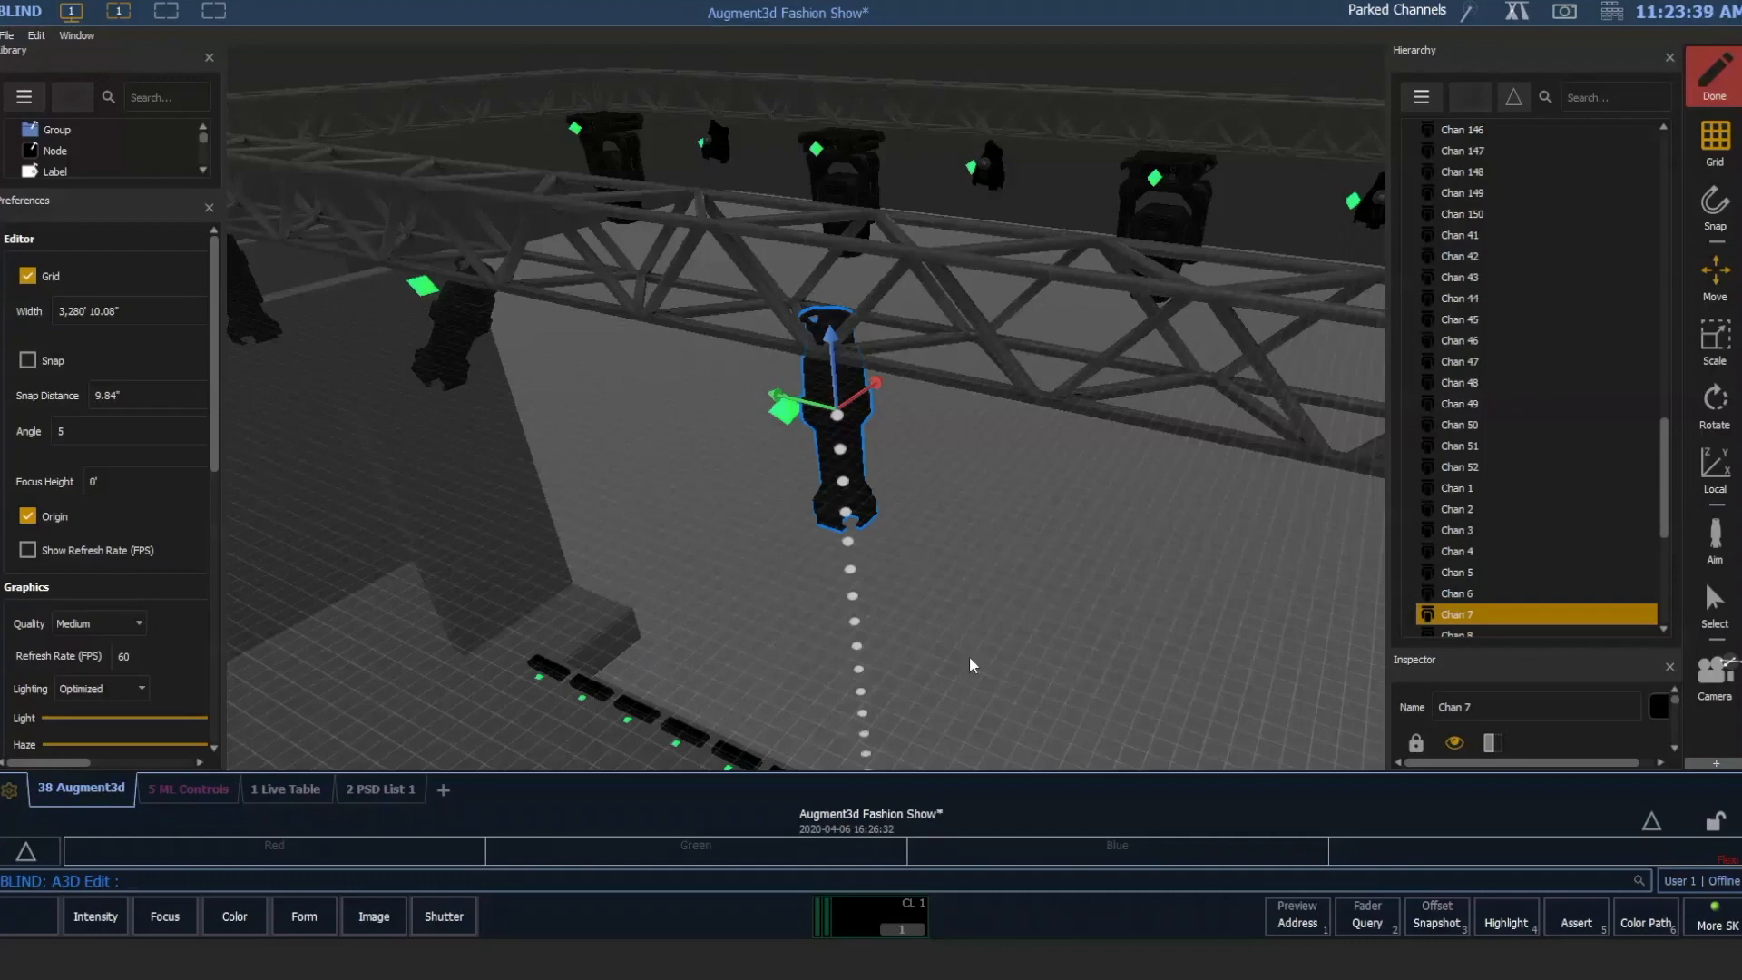
{"action": "scroll", "coordinate": [969, 508], "scroll_direction": "up", "scroll_amount": 8}
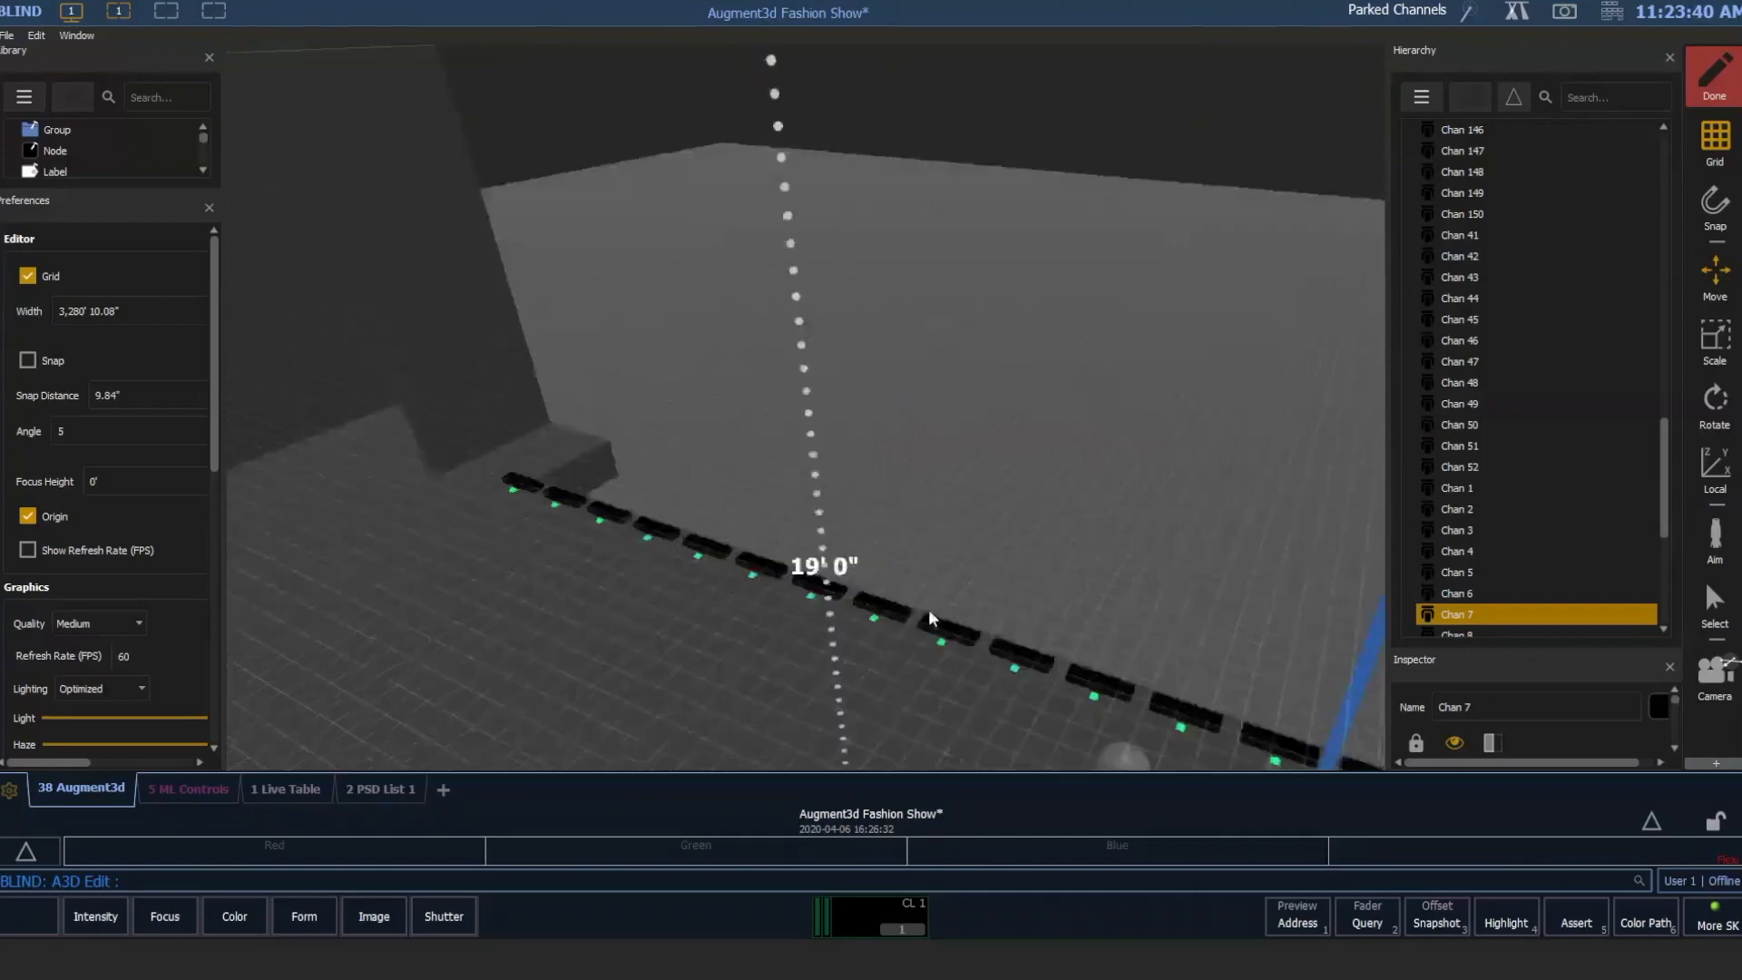
{"action": "scroll", "coordinate": [937, 427], "scroll_direction": "down", "scroll_amount": 5}
{"action": "scroll", "coordinate": [933, 313], "scroll_direction": "up", "scroll_amount": 5}
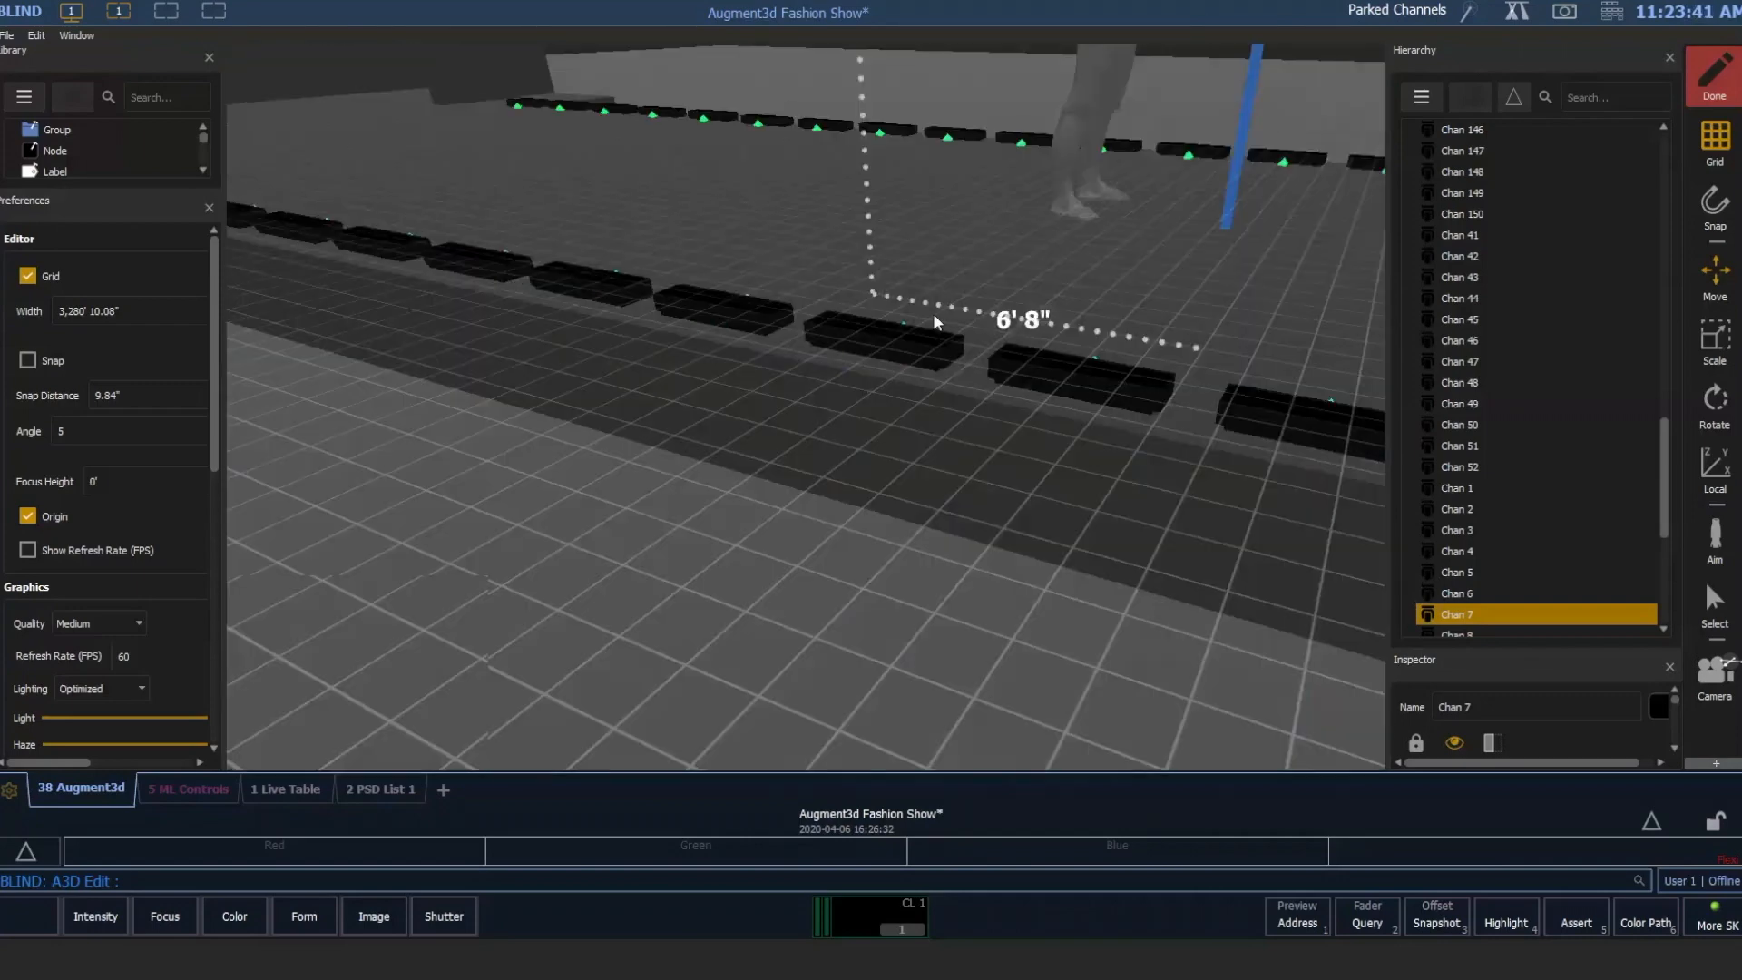
{"action": "scroll", "coordinate": [934, 337], "scroll_direction": "down", "scroll_amount": 5}
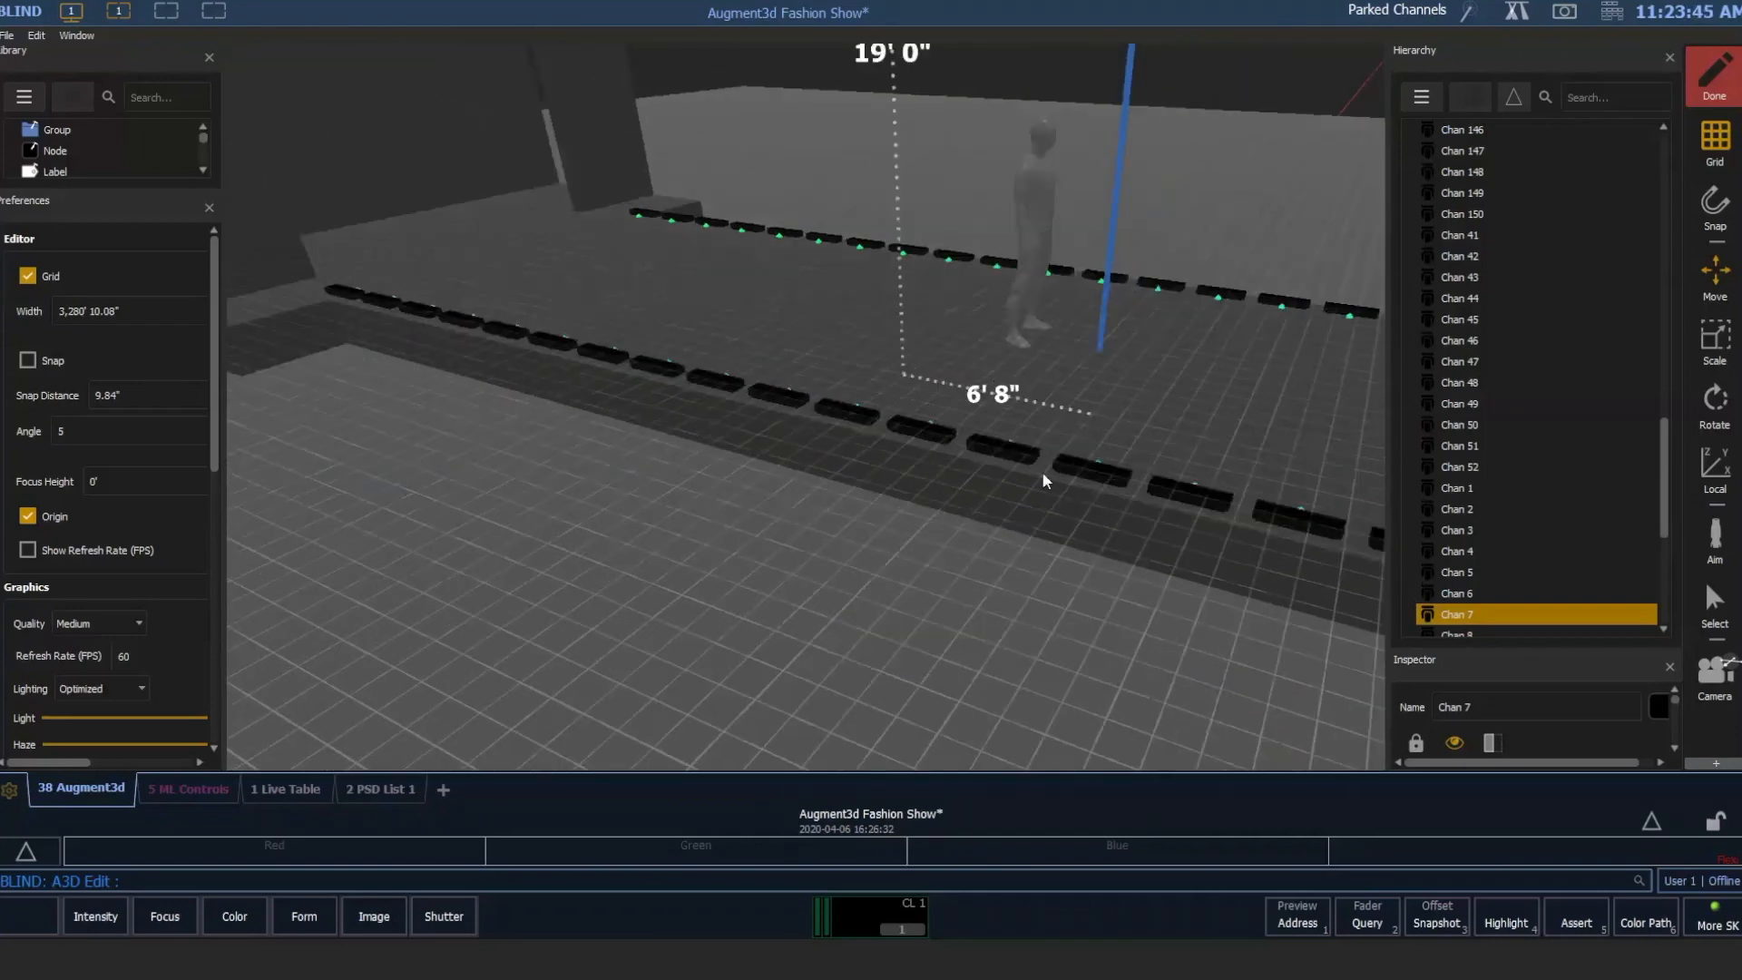
{"action": "scroll", "coordinate": [1044, 478], "scroll_direction": "down", "scroll_amount": 1}
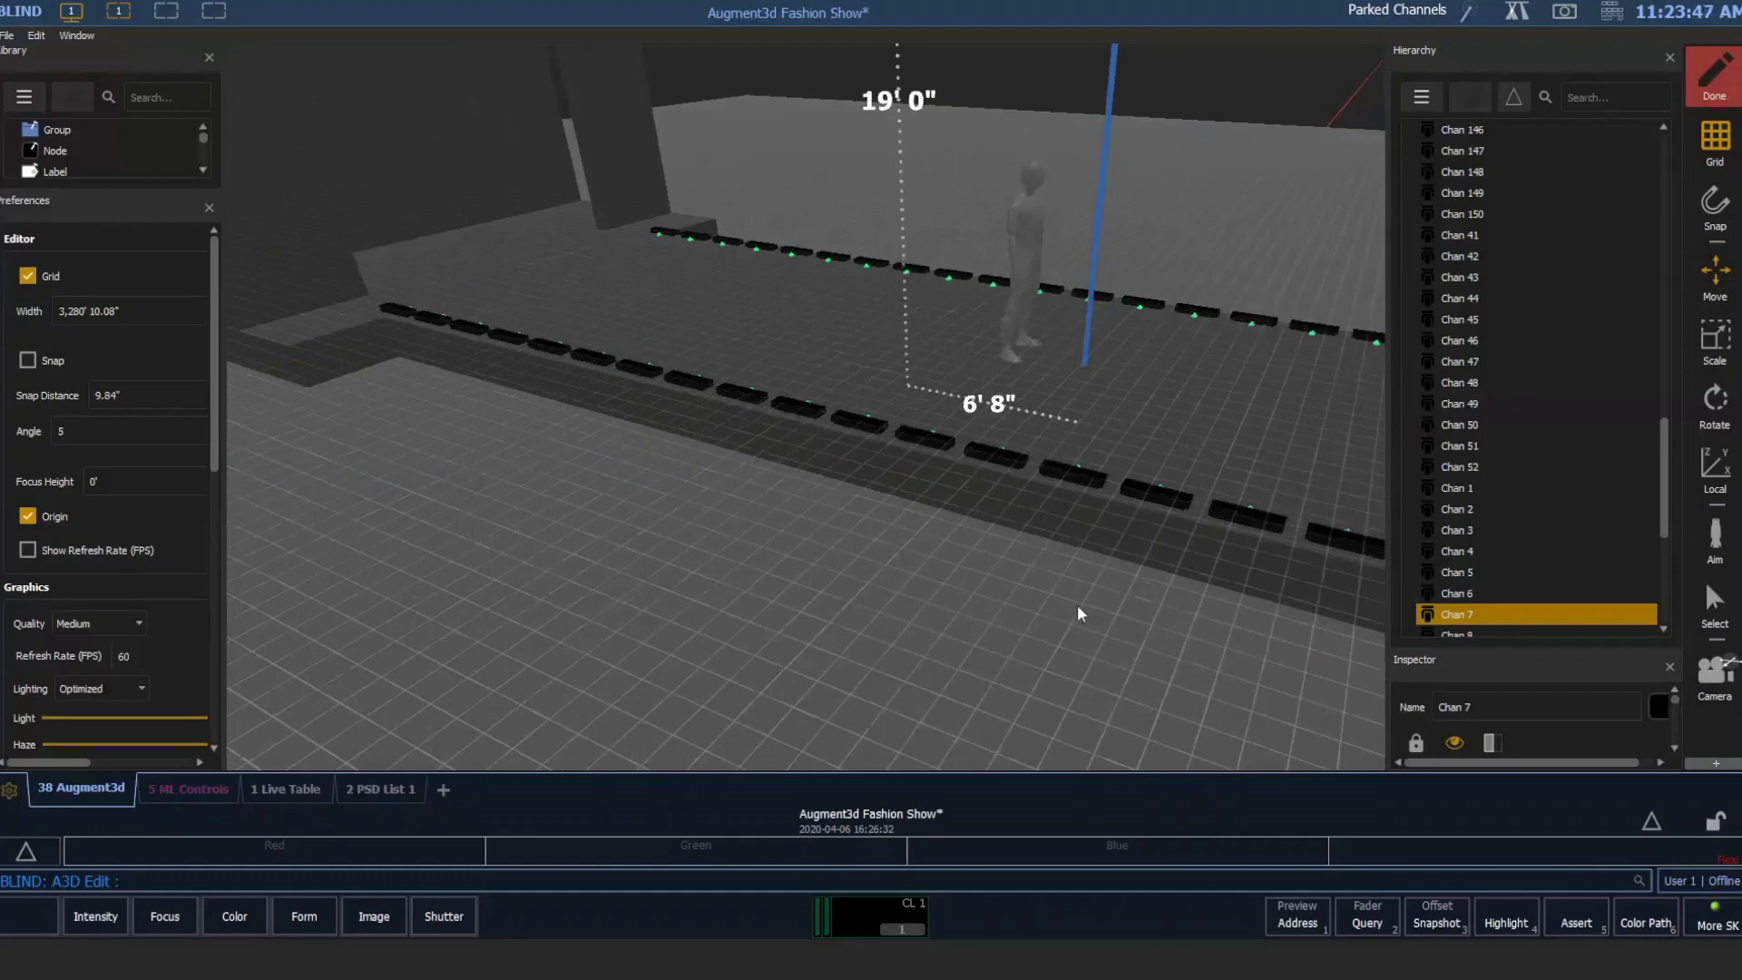
{"action": "key", "text": "ctrl+a"}
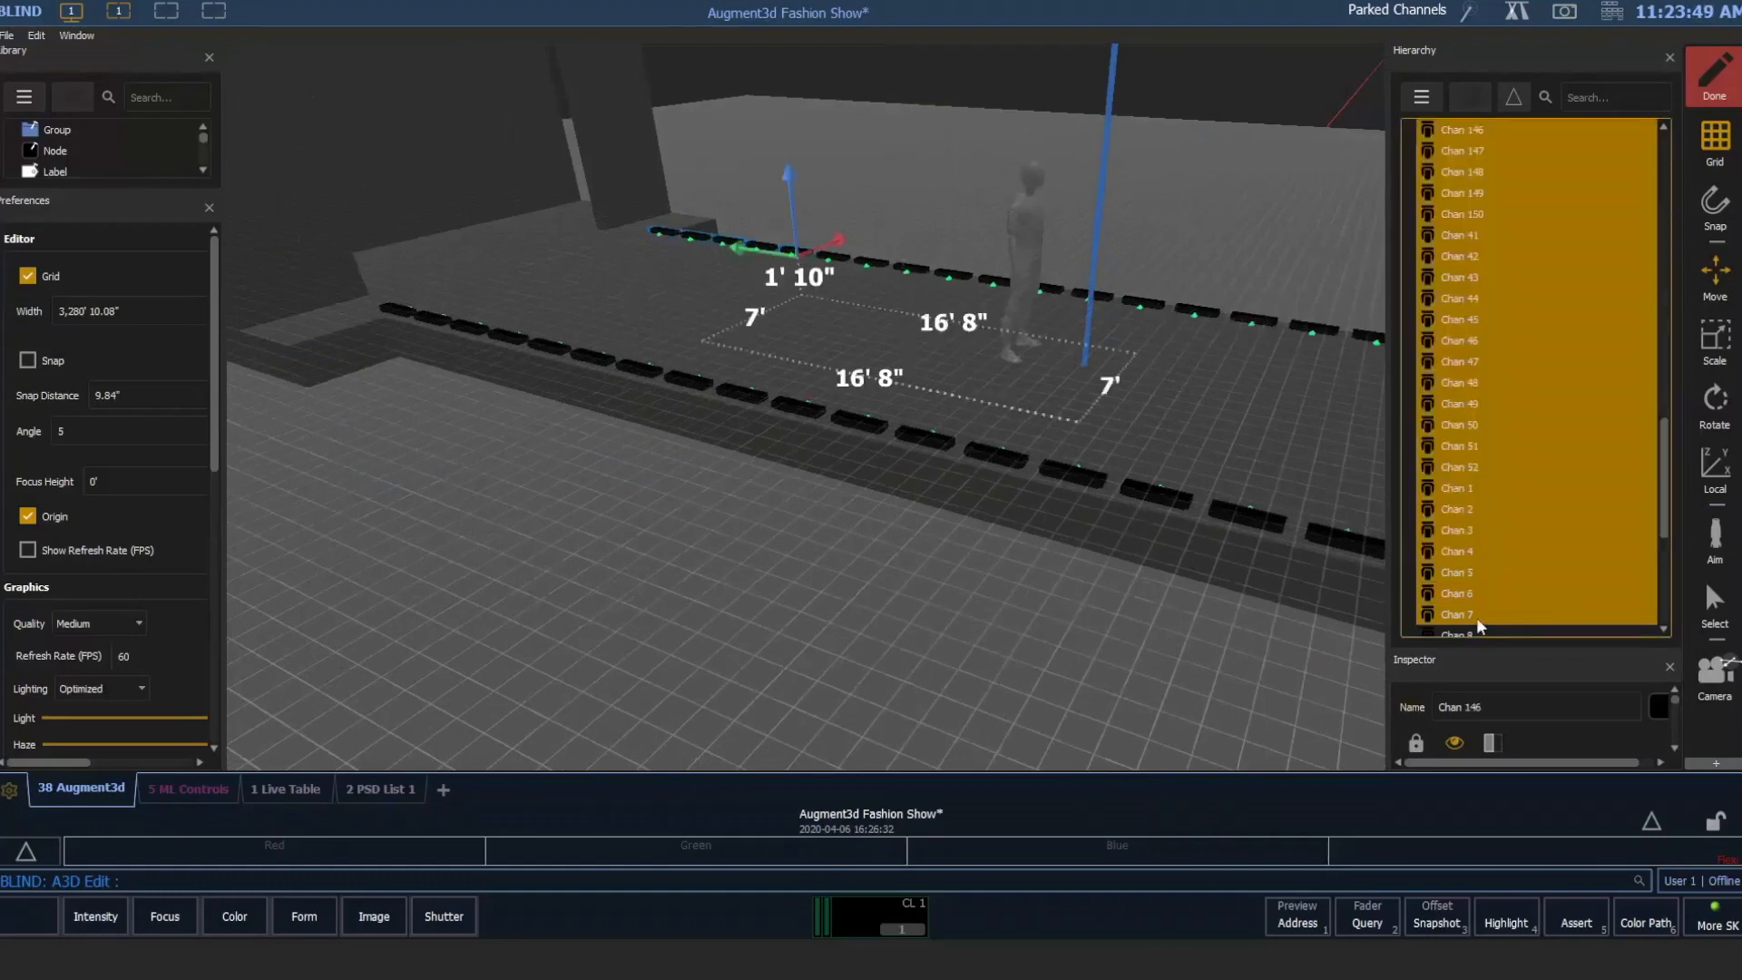
{"action": "left_click", "coordinate": [1469, 614]}
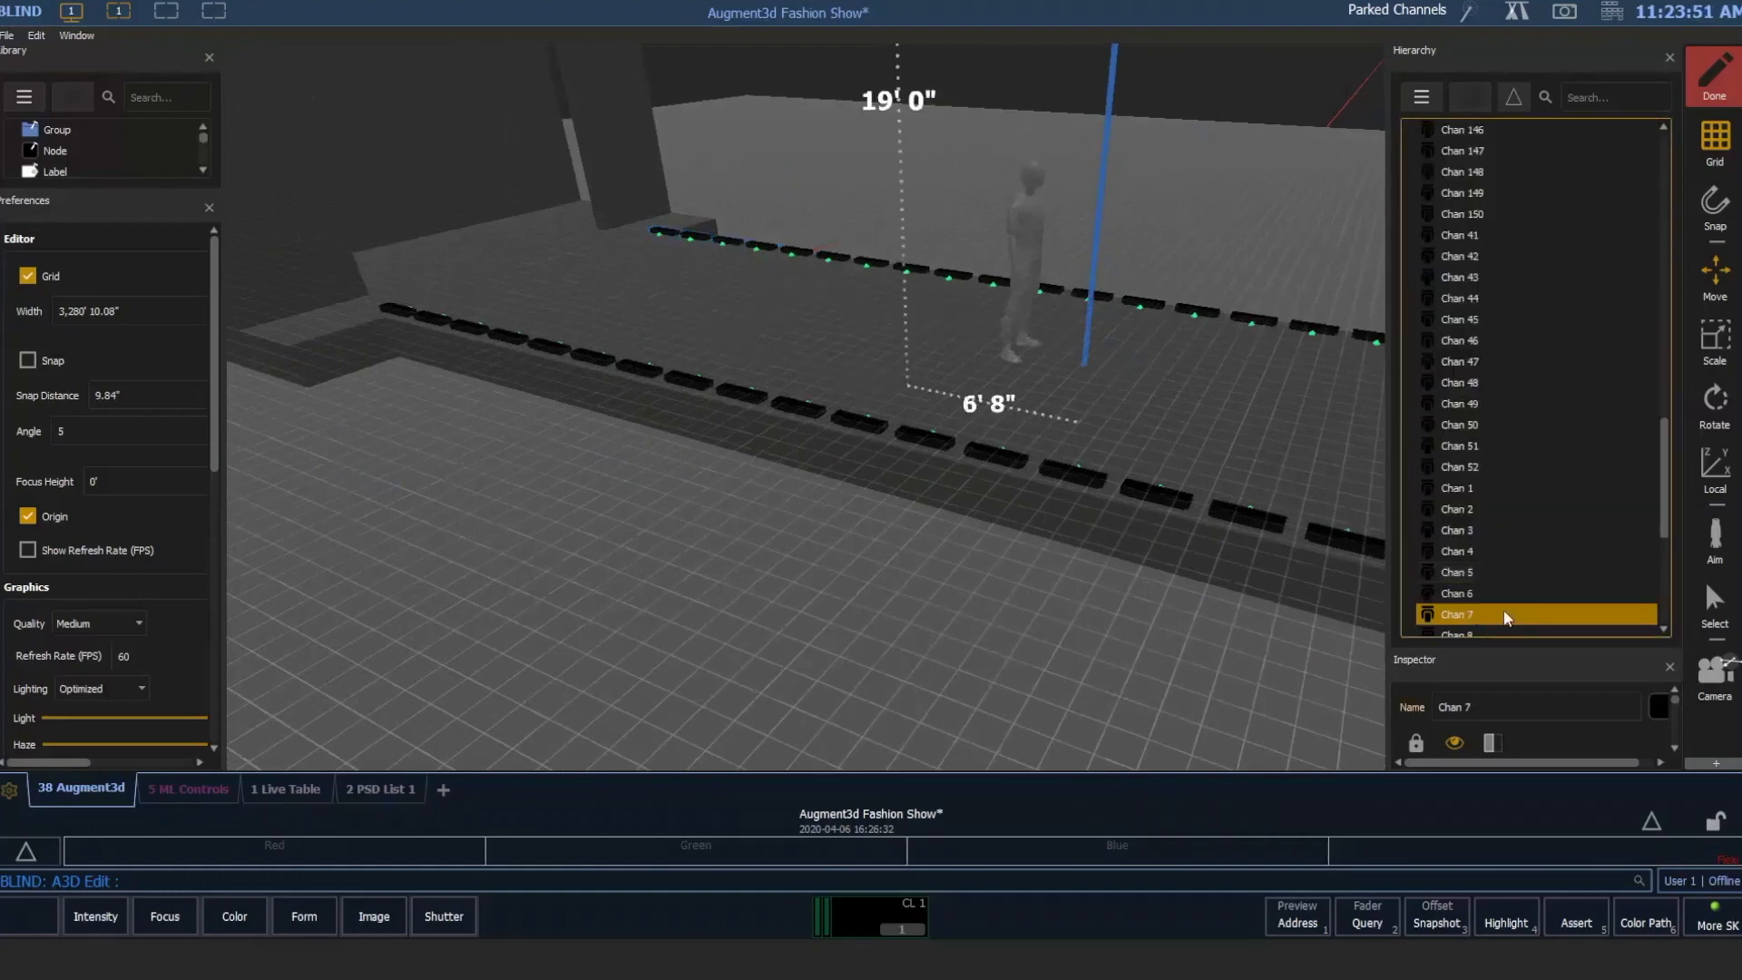
Select the ground and the Traverse Stage in turn, and examine the stage's height measurement from several angles.
{"action": "left_click", "coordinate": [1044, 550]}
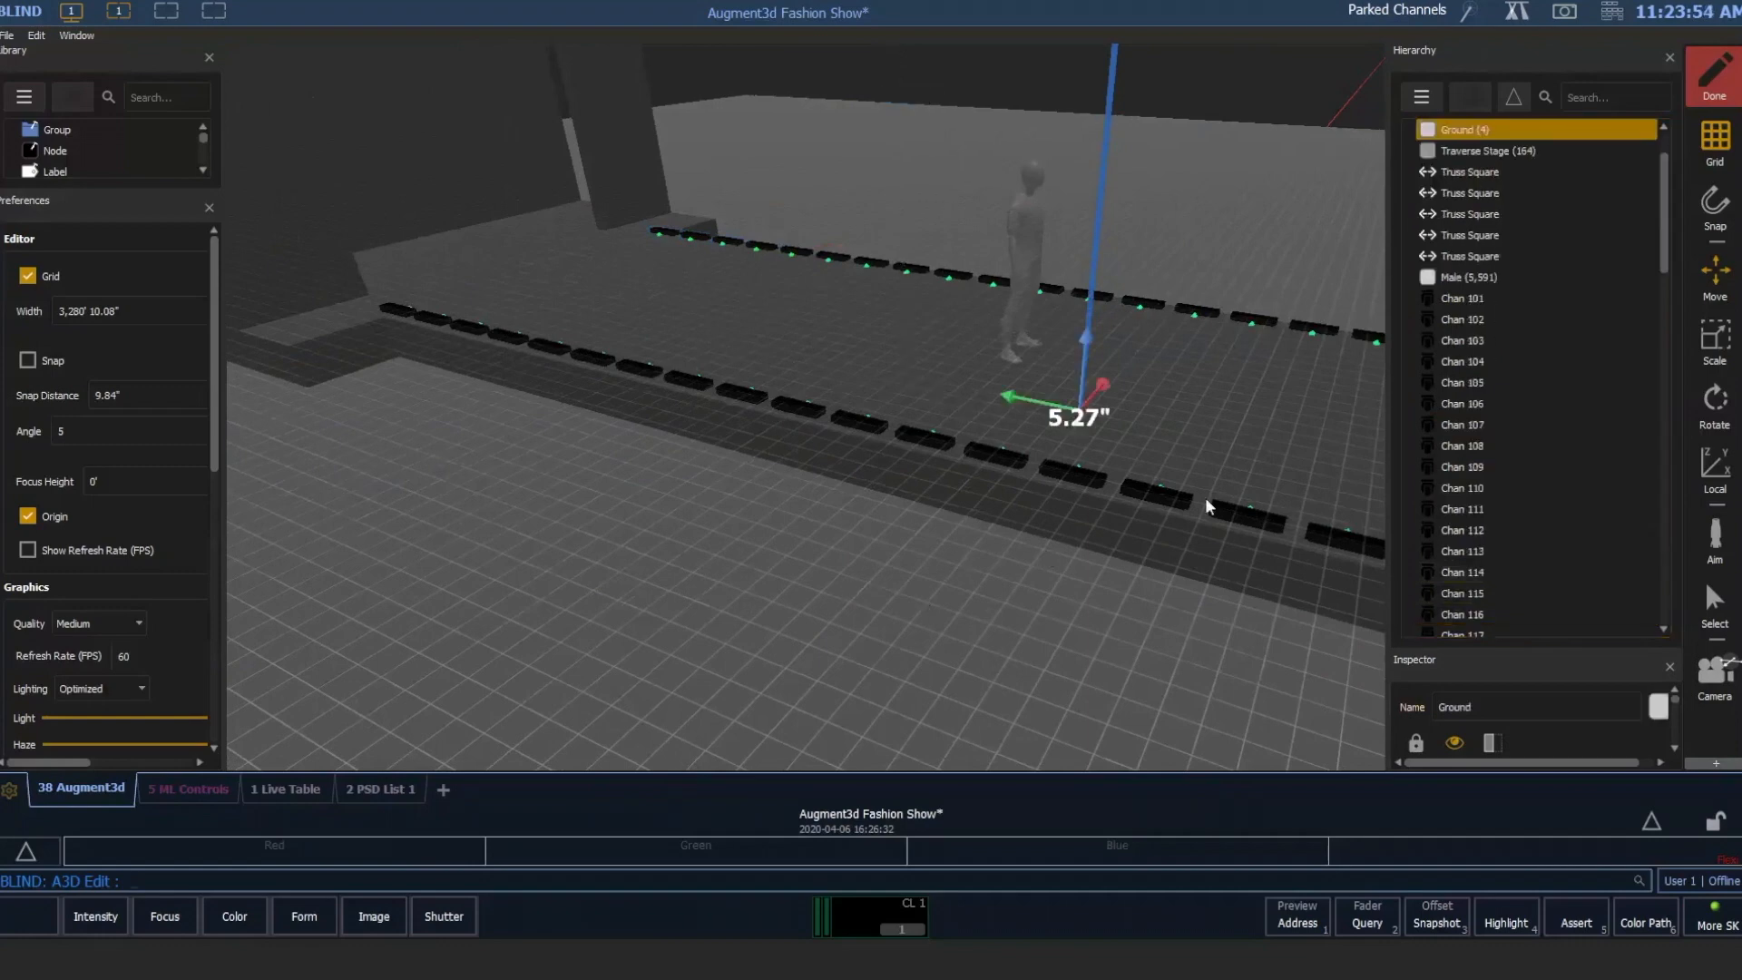
{"action": "left_click", "coordinate": [1172, 498]}
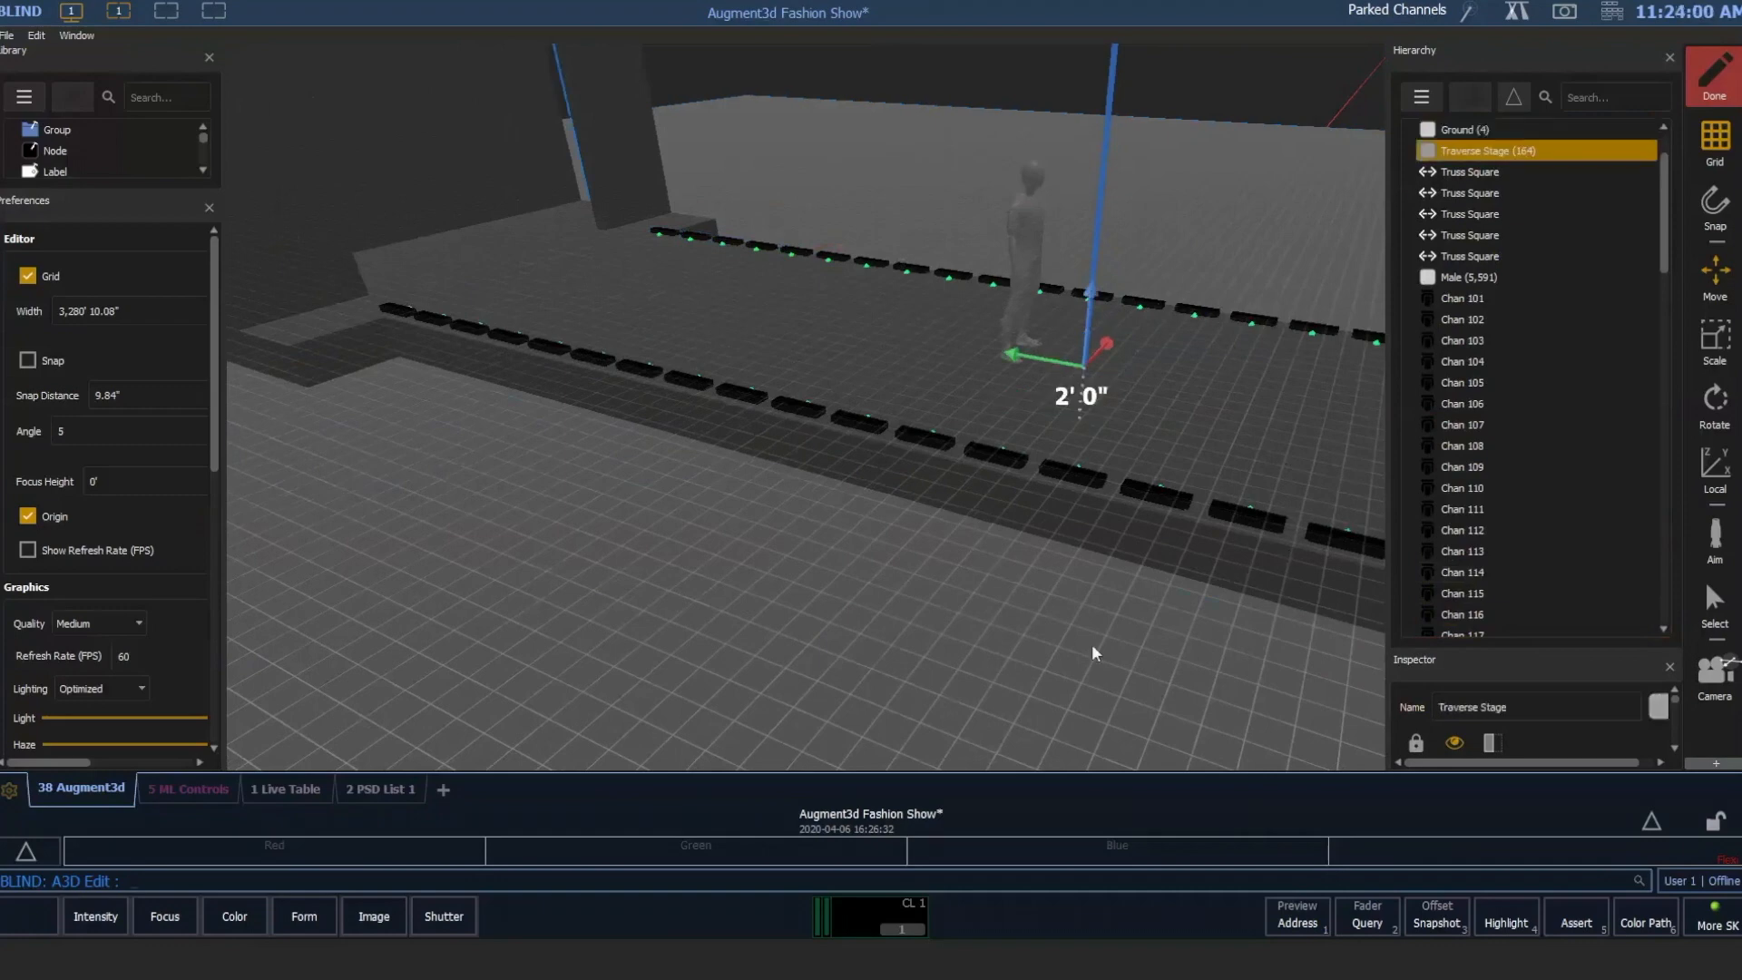
{"action": "left_click_drag", "start_coordinate": [1150, 628], "coordinate": [990, 639]}
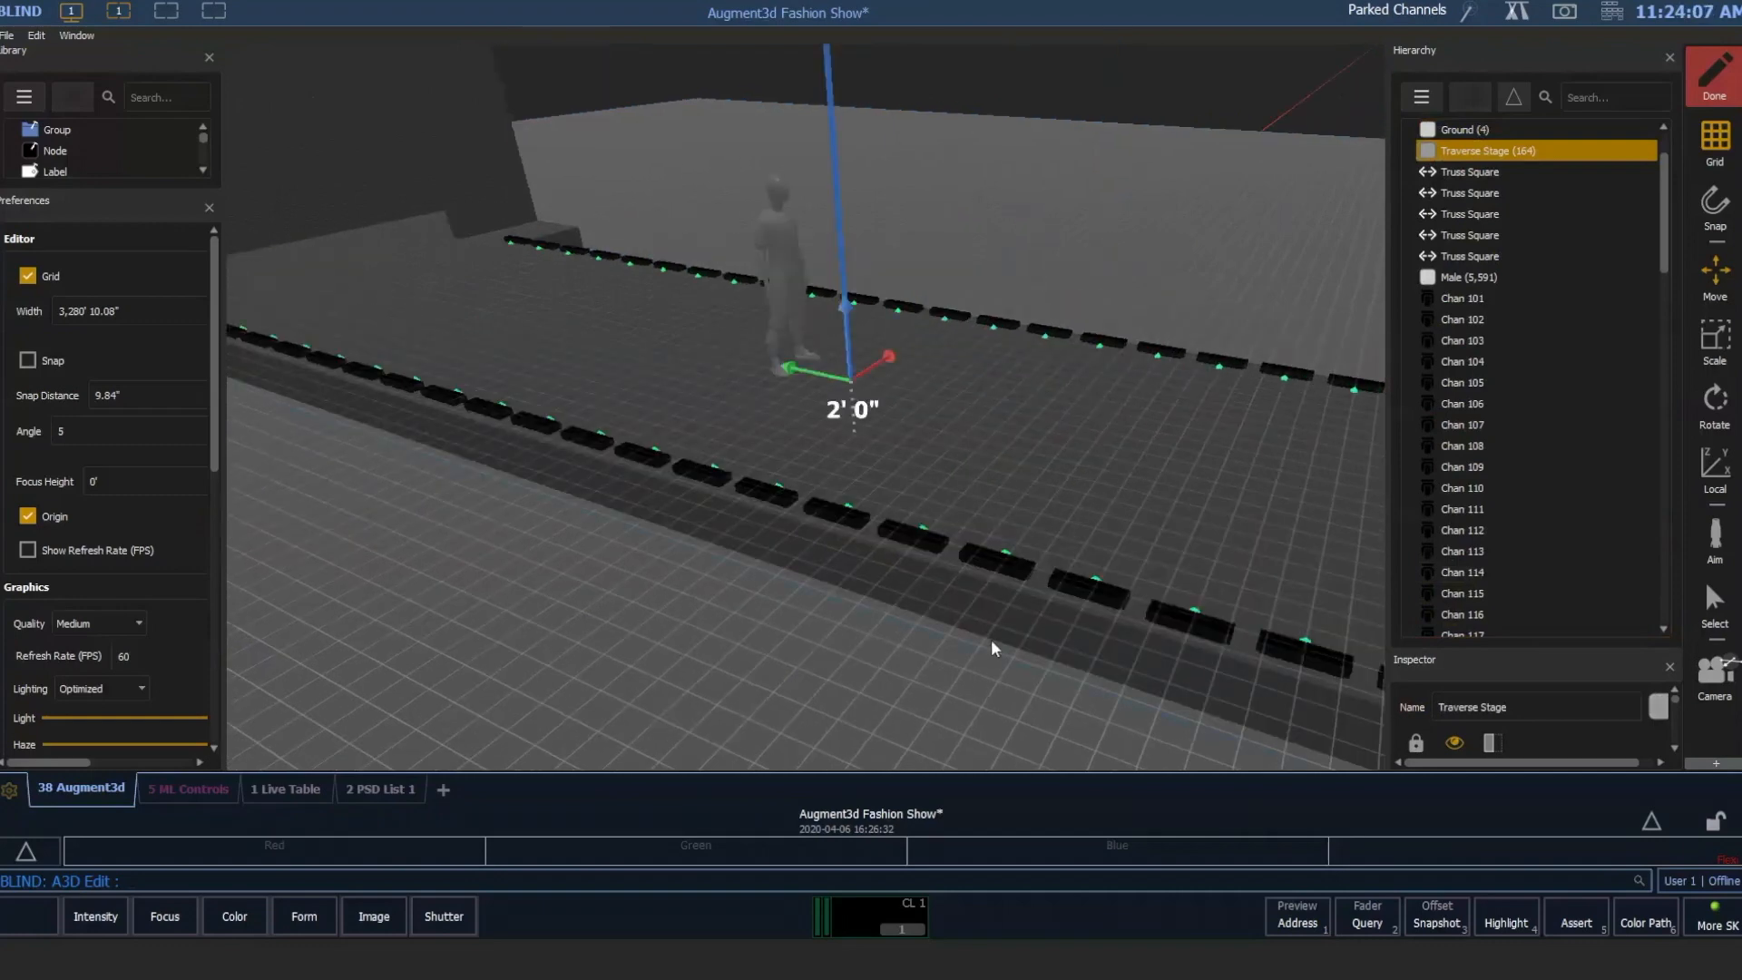
{"action": "left_click_drag", "start_coordinate": [943, 653], "coordinate": [979, 491]}
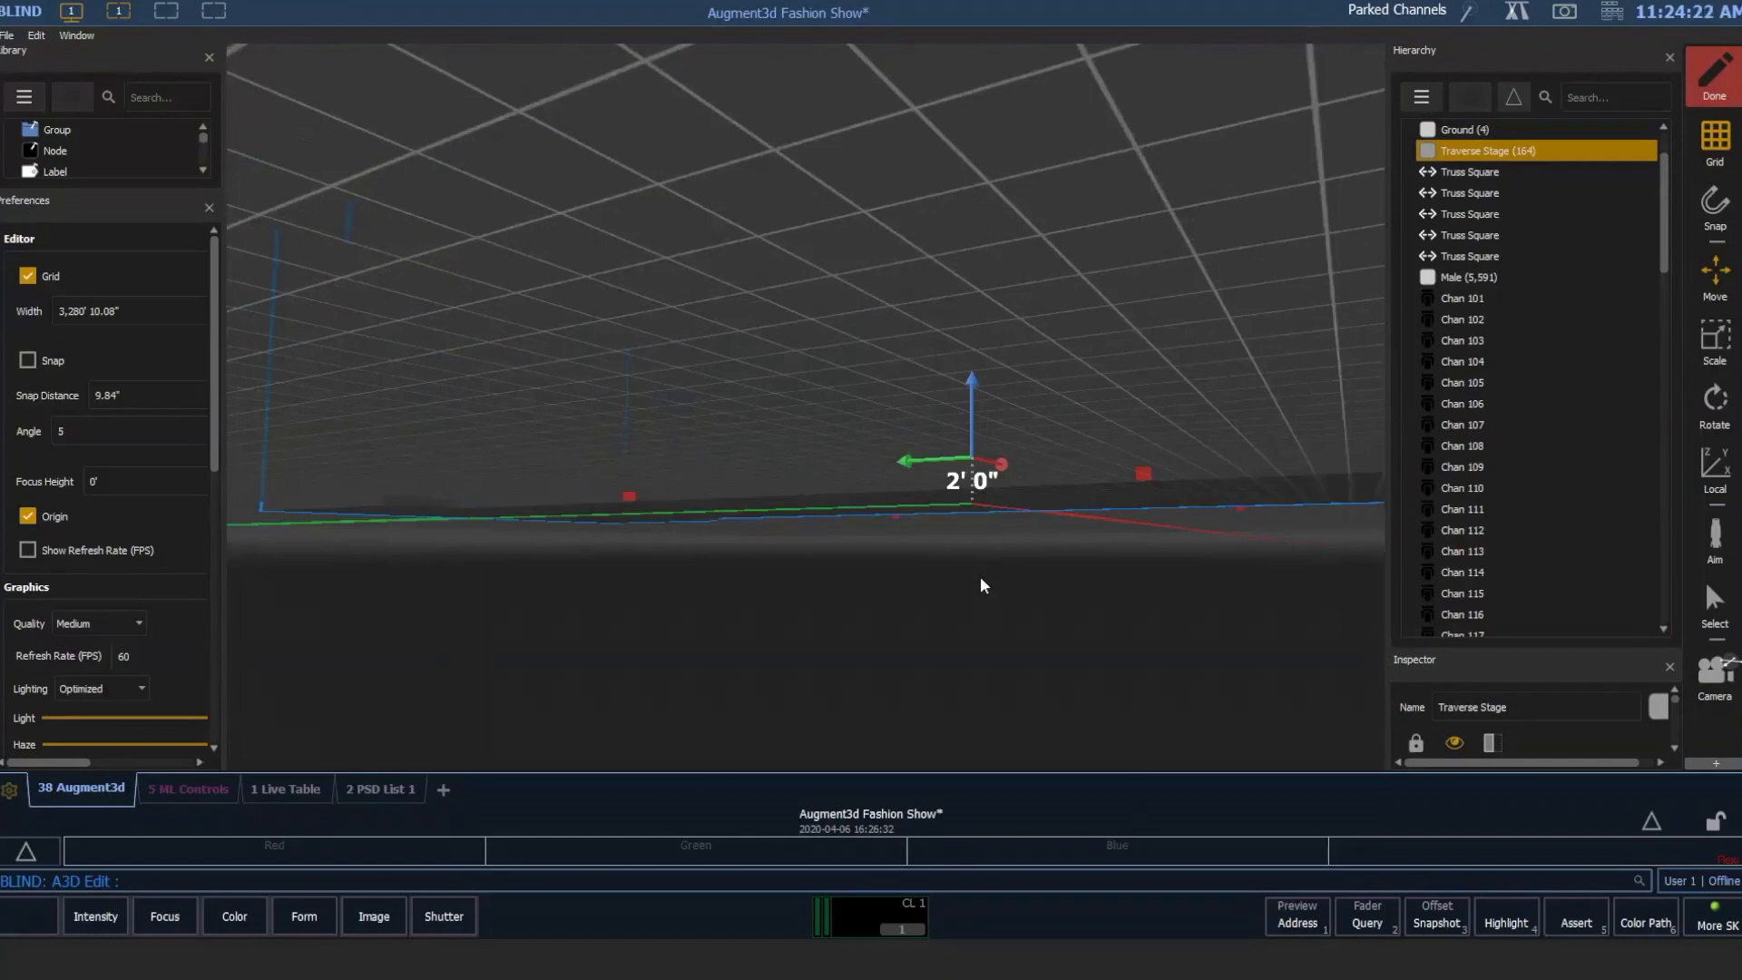
{"action": "right_click_drag", "start_coordinate": [1027, 568], "coordinate": [743, 722]}
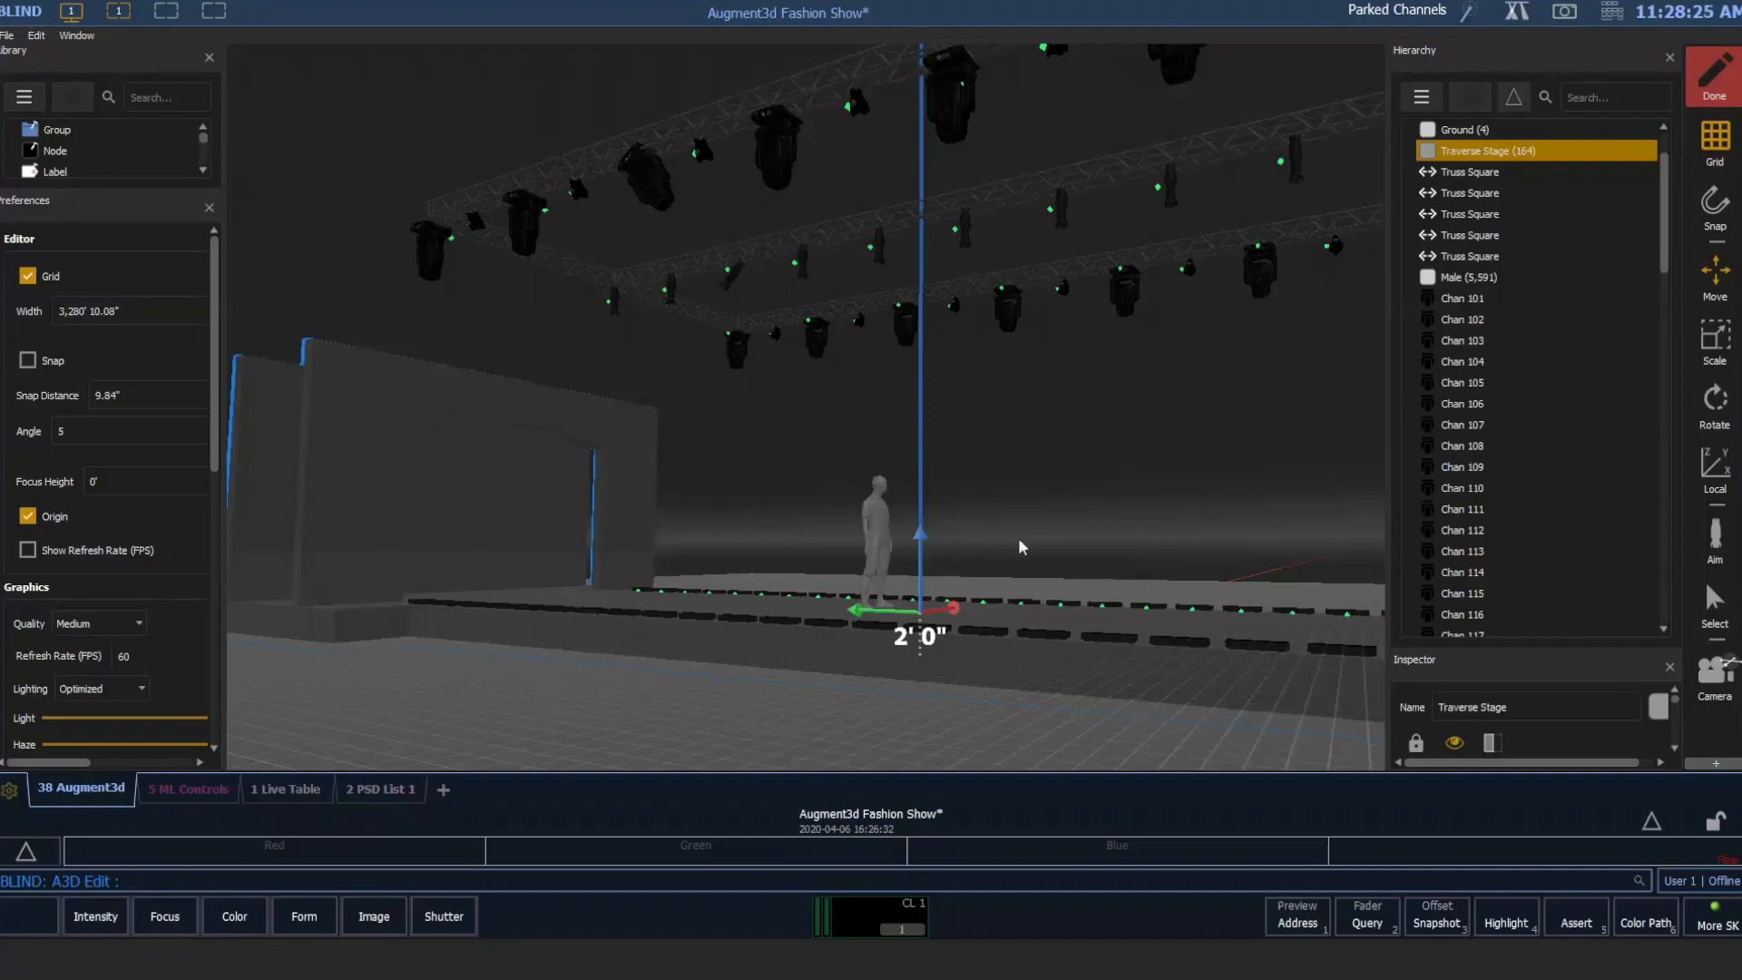
{"action": "left_click_drag", "start_coordinate": [1004, 542], "coordinate": [819, 531]}
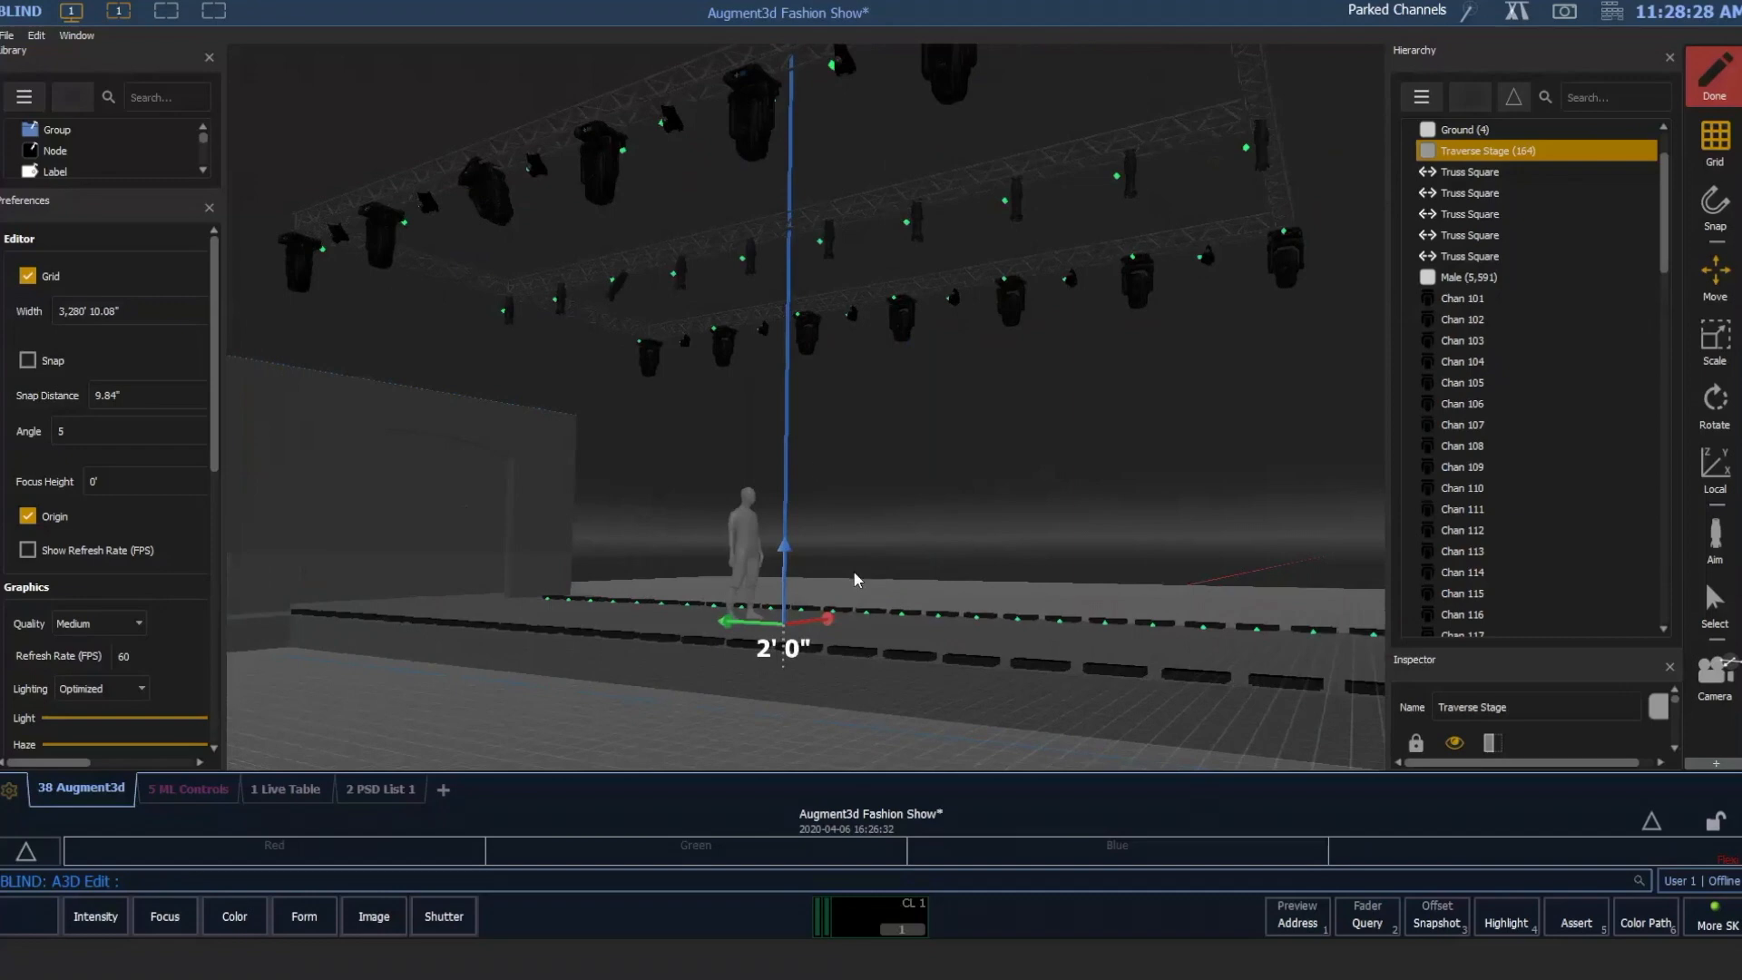
Deselect the stage, select Chan 22 on the outer truss, and examine its position measurements from above.
{"action": "left_click", "coordinate": [872, 394]}
{"action": "middle_click_drag", "start_coordinate": [872, 394], "coordinate": [933, 830]}
{"action": "middle_click_drag", "start_coordinate": [848, 740], "coordinate": [893, 478]}
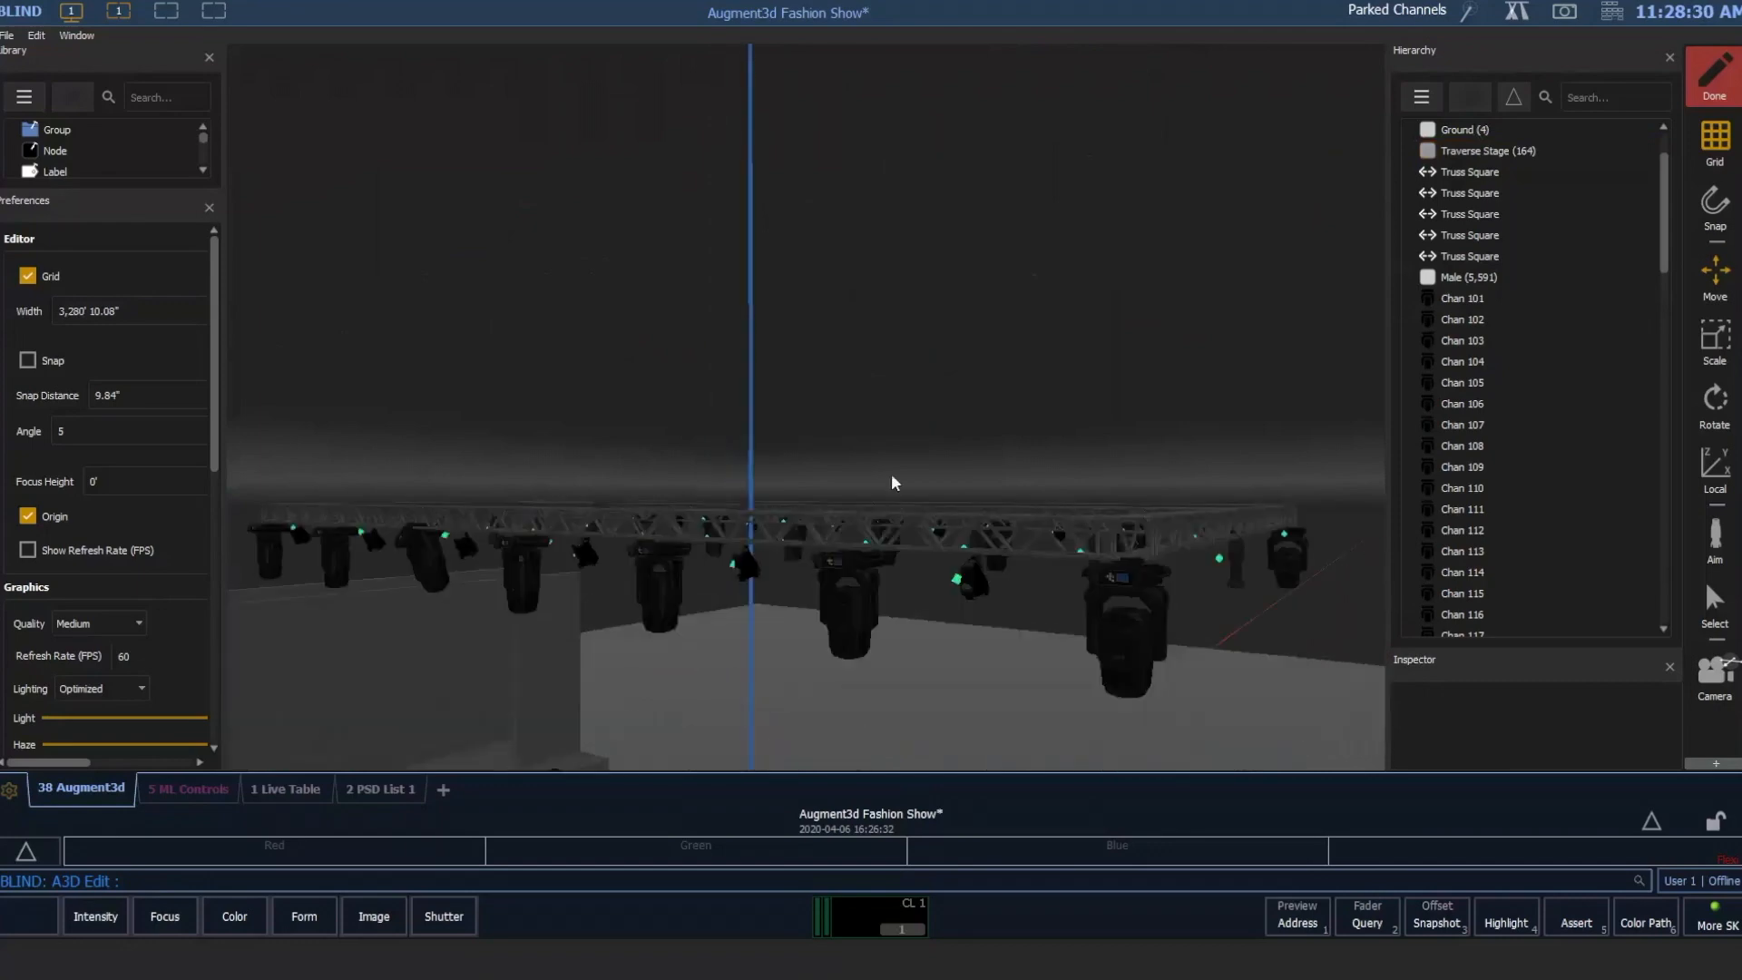
{"action": "left_click", "coordinate": [851, 597]}
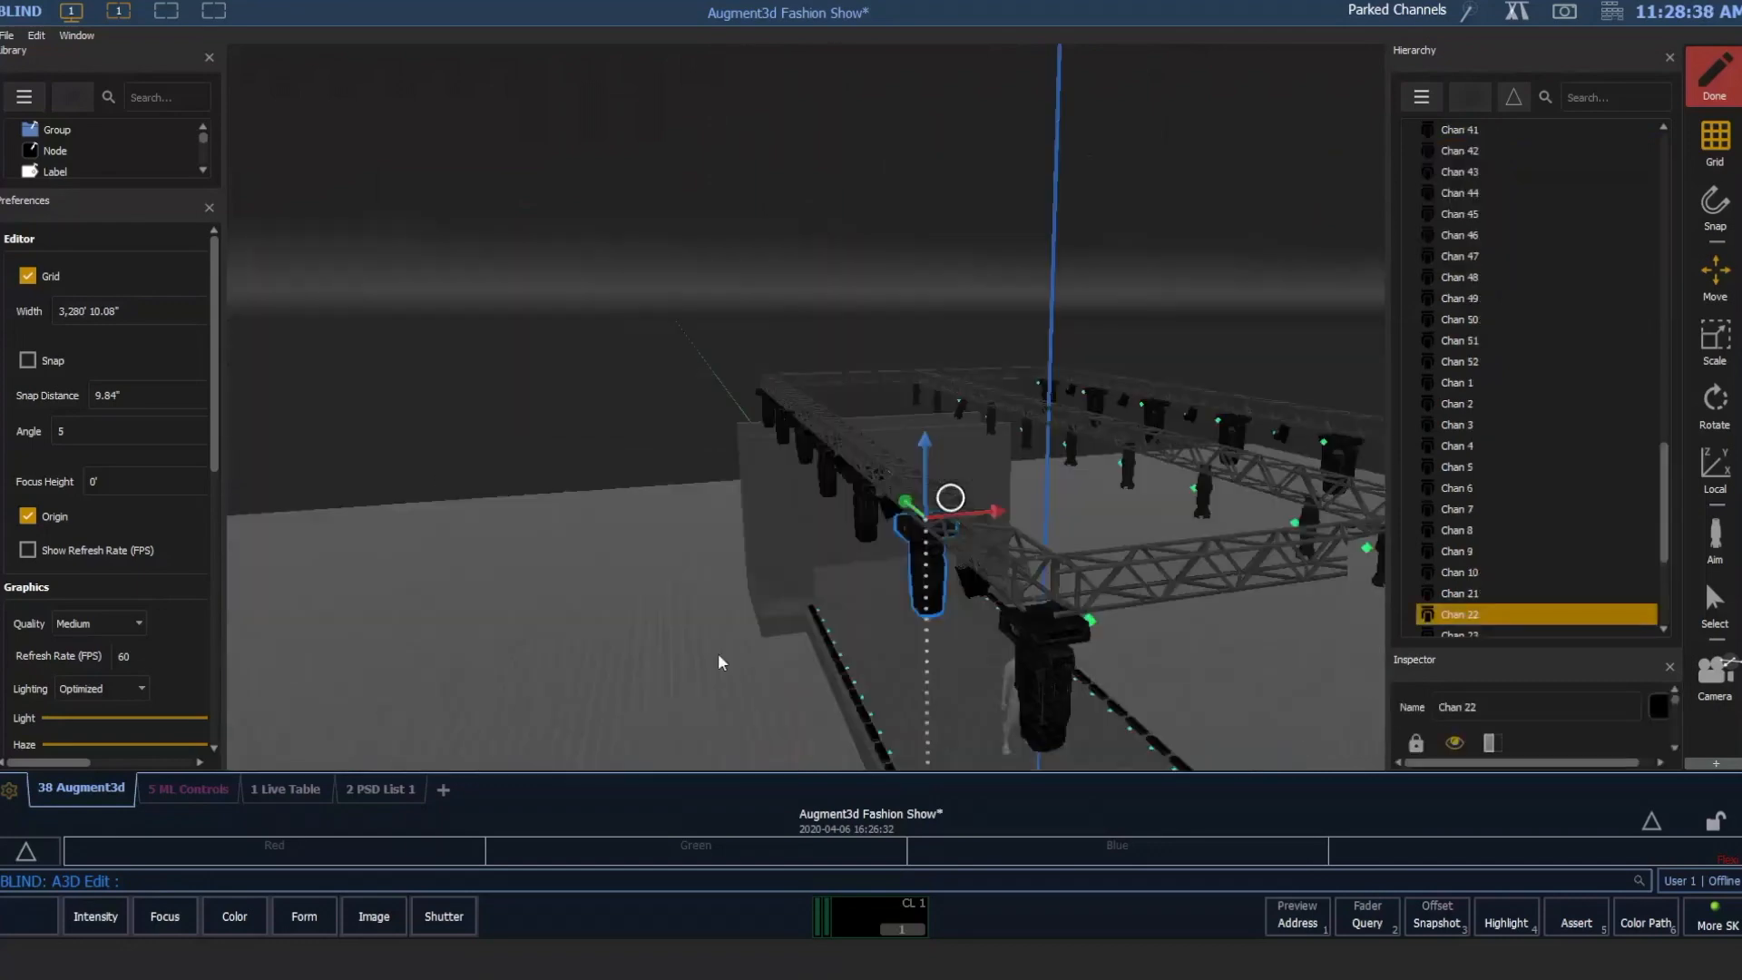
{"action": "middle_click_drag", "start_coordinate": [716, 651], "coordinate": [959, 420]}
{"action": "middle_click_drag", "start_coordinate": [816, 412], "coordinate": [821, 499]}
{"action": "middle_click_drag", "start_coordinate": [956, 693], "coordinate": [999, 408]}
{"action": "scroll", "coordinate": [938, 433], "scroll_direction": "up", "scroll_amount": 3}
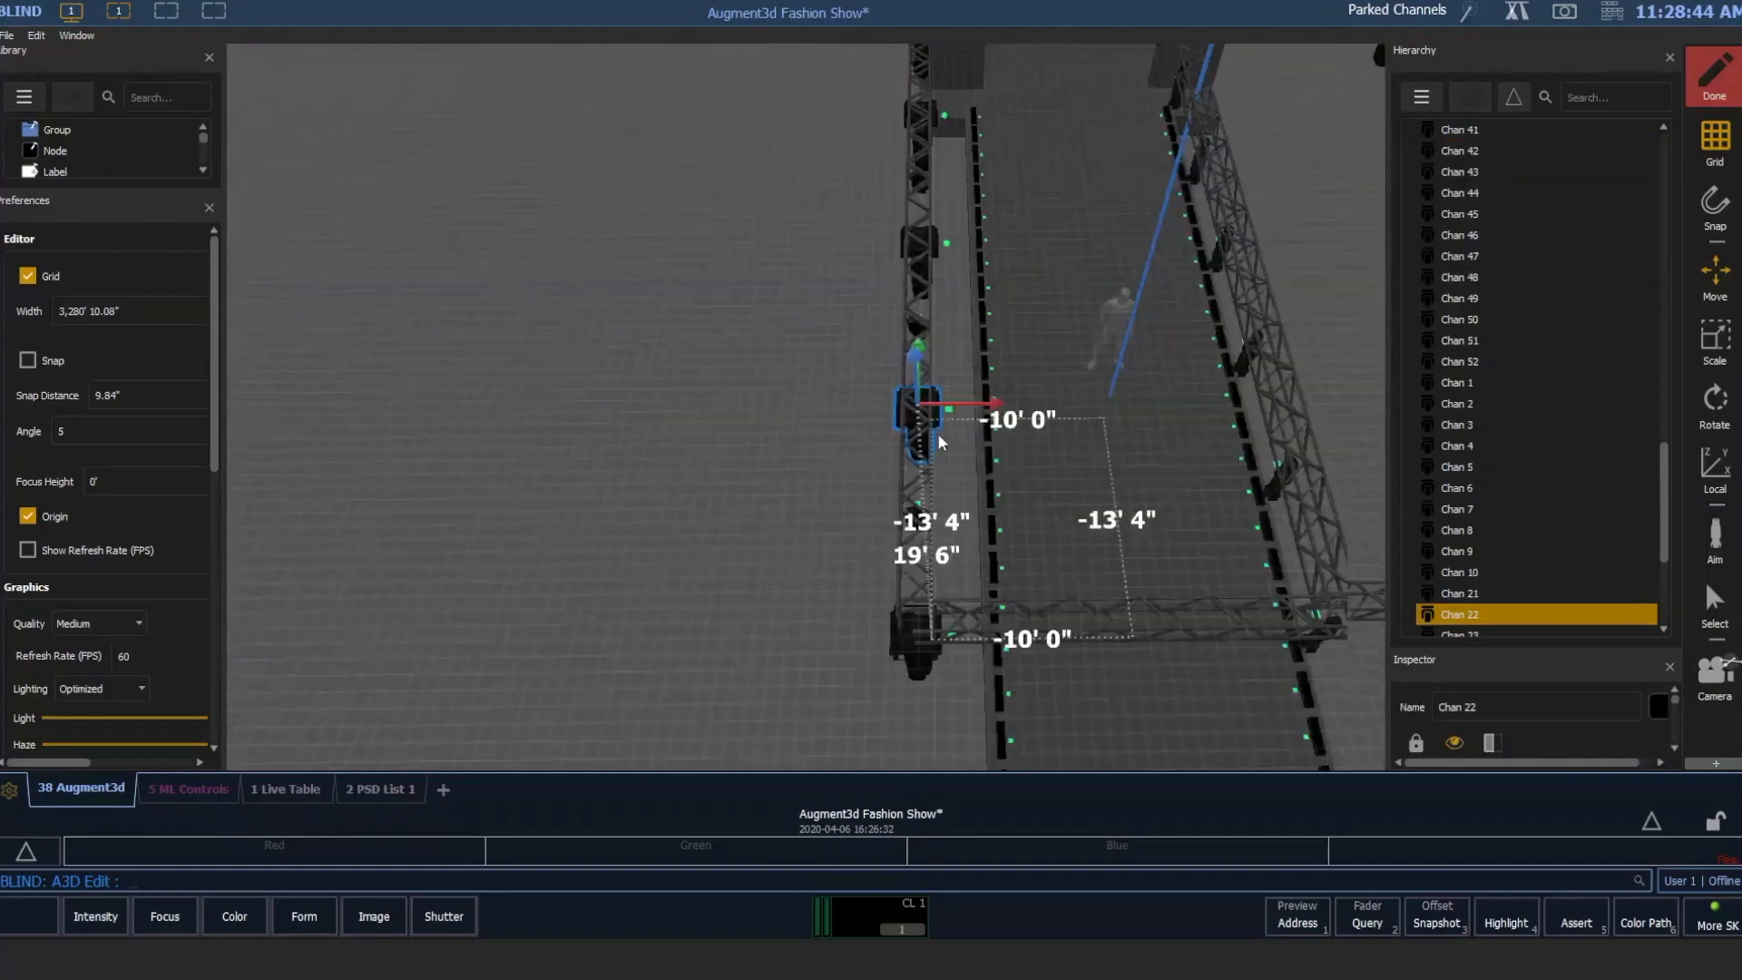
{"action": "scroll", "coordinate": [900, 425], "scroll_direction": "up", "scroll_amount": 1}
{"action": "middle_click_drag", "start_coordinate": [887, 443], "coordinate": [935, 430]}
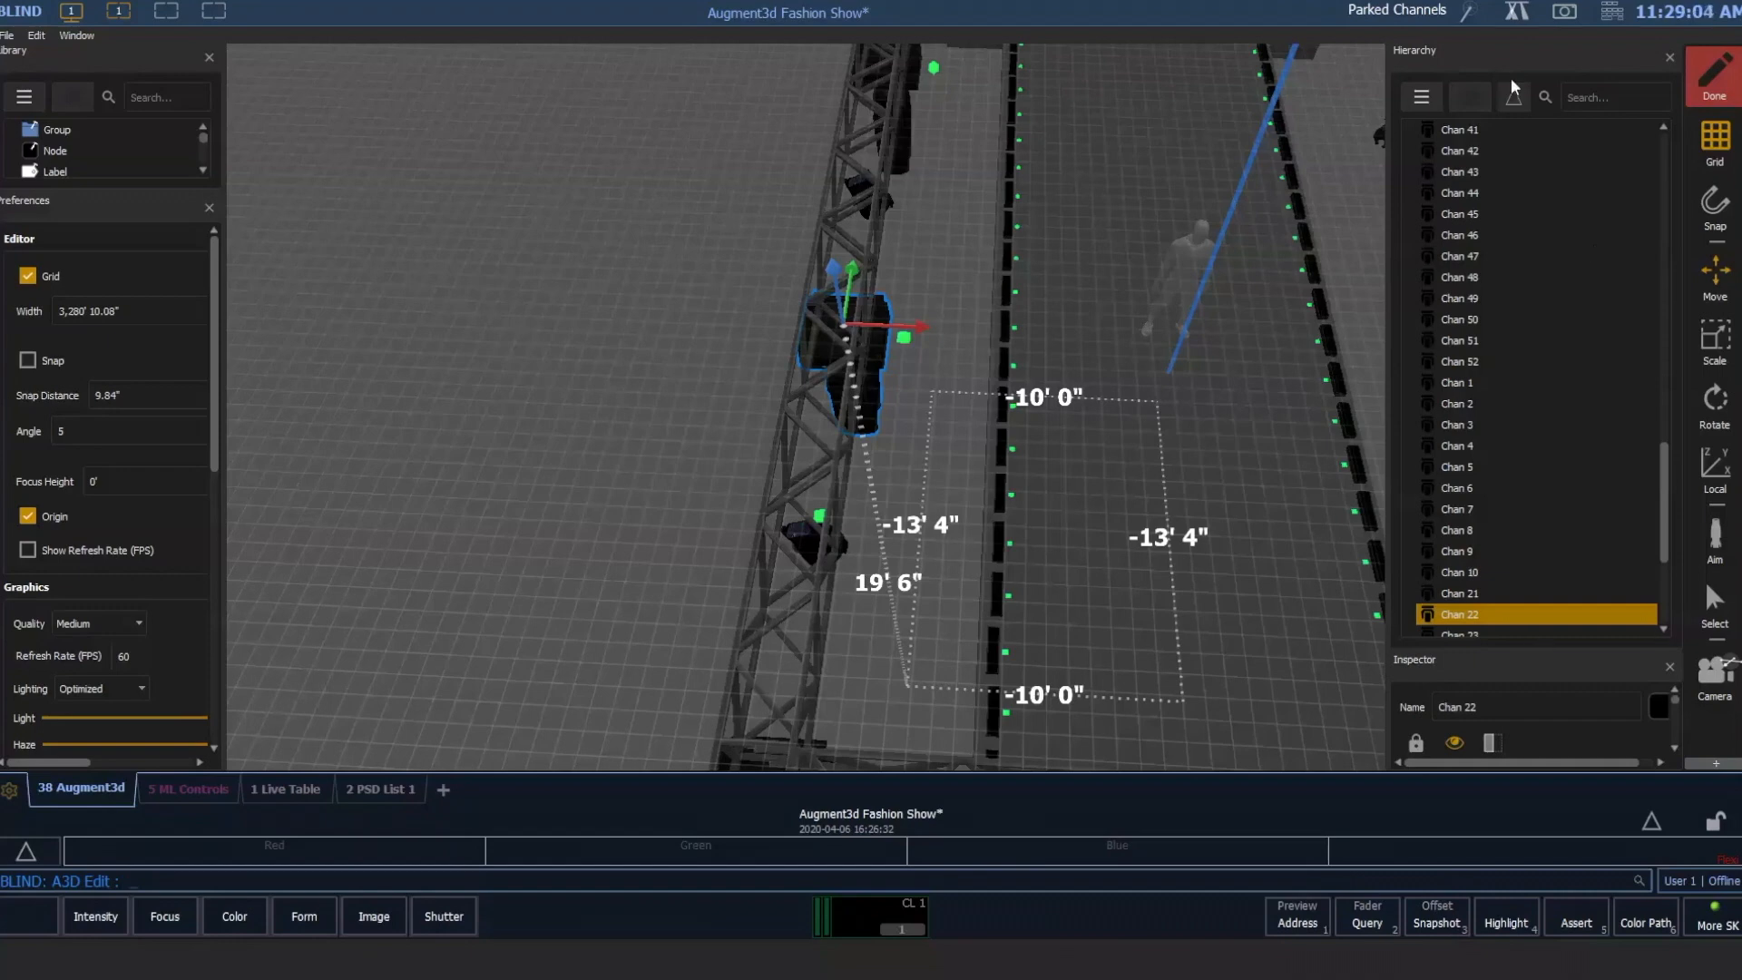
Close the Hierarchy and leave edit mode, reverting the Augment3d model changes.
{"action": "left_click", "coordinate": [1669, 55]}
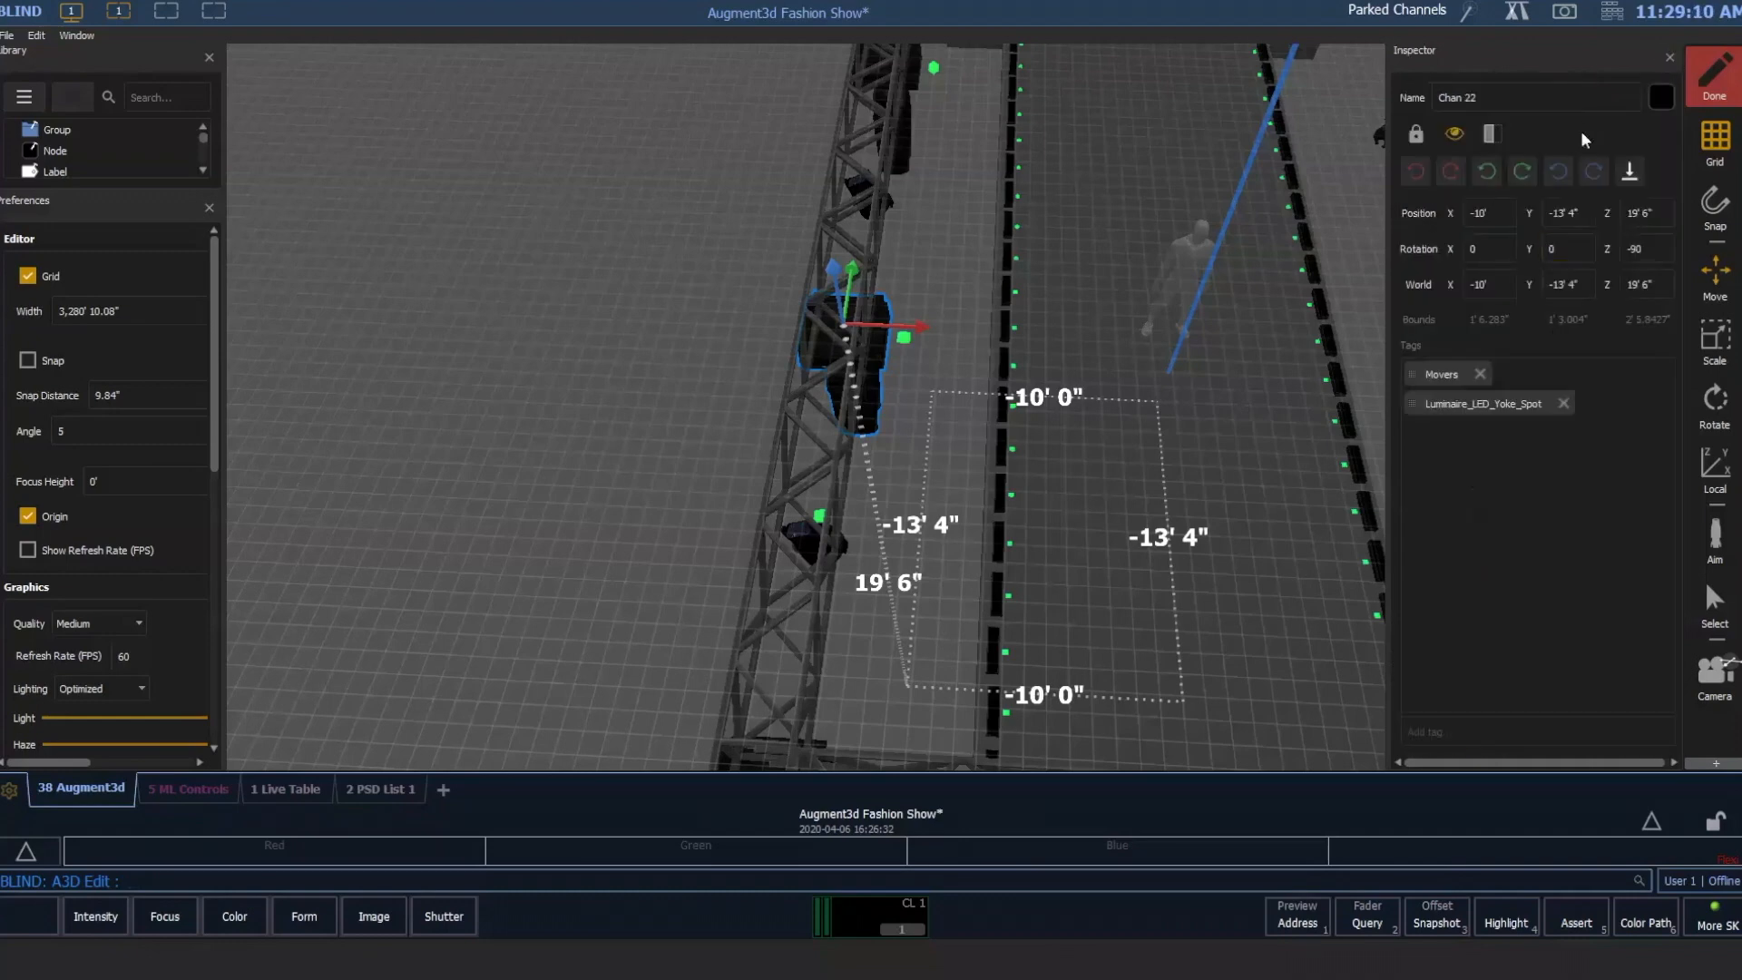
{"action": "left_click", "coordinate": [1489, 136]}
{"action": "left_click", "coordinate": [1715, 83]}
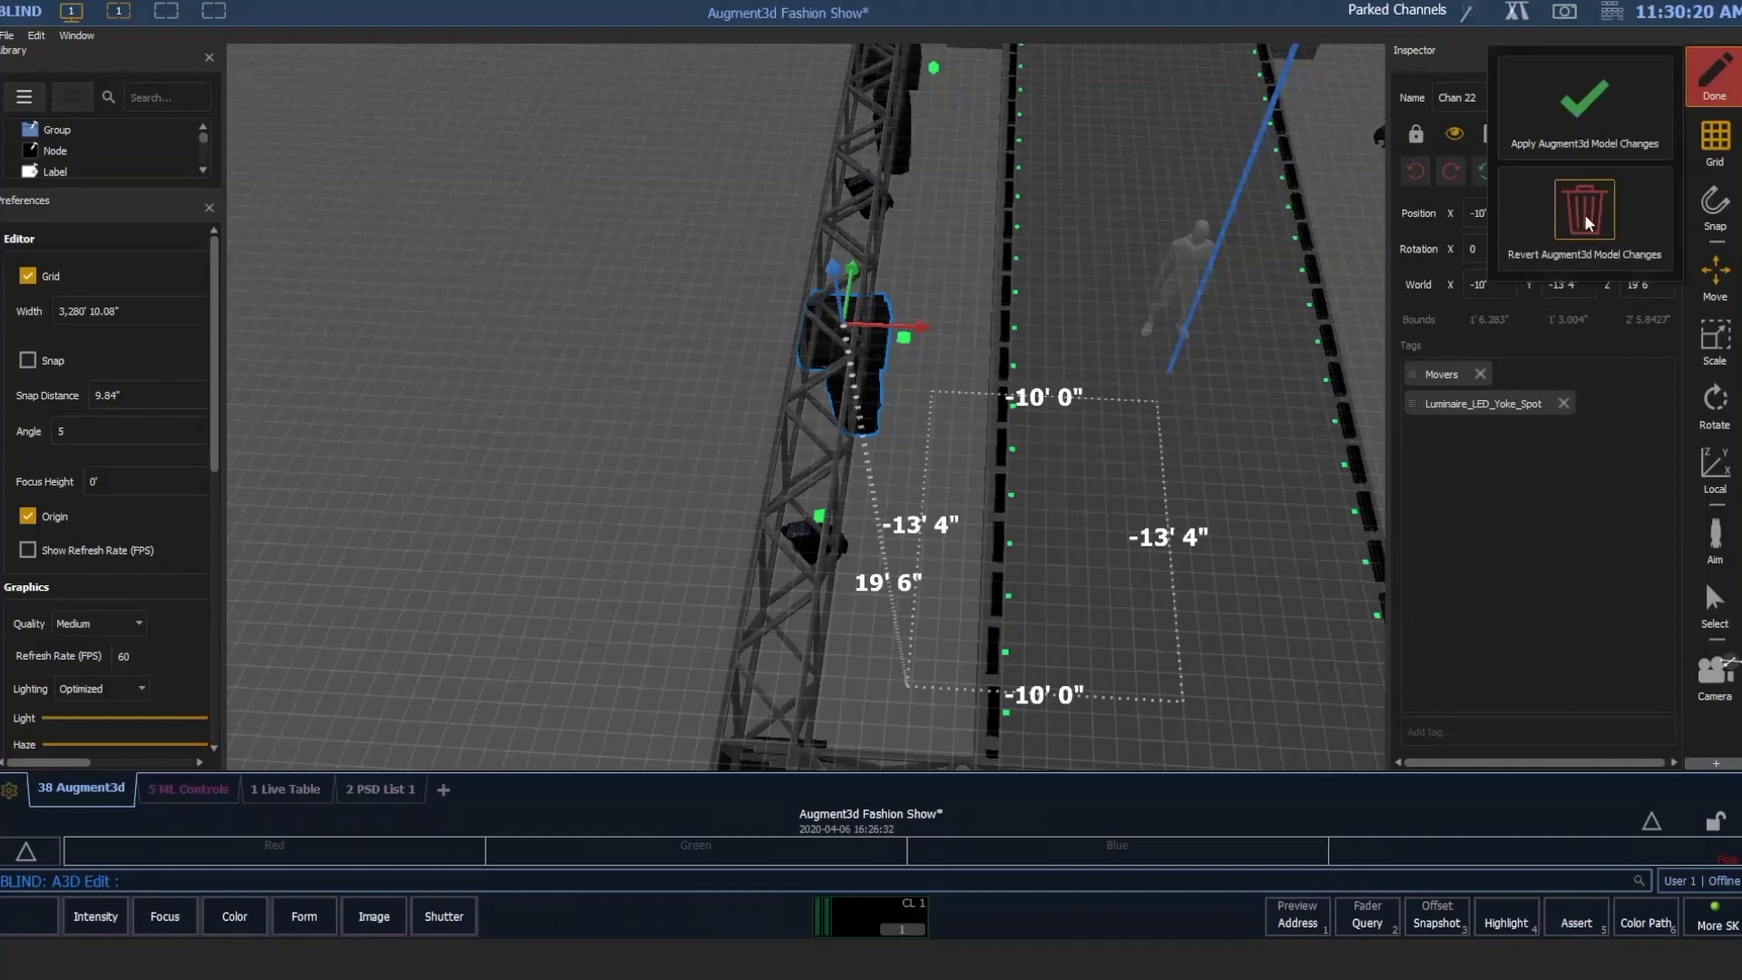
{"action": "left_click", "coordinate": [1583, 214]}
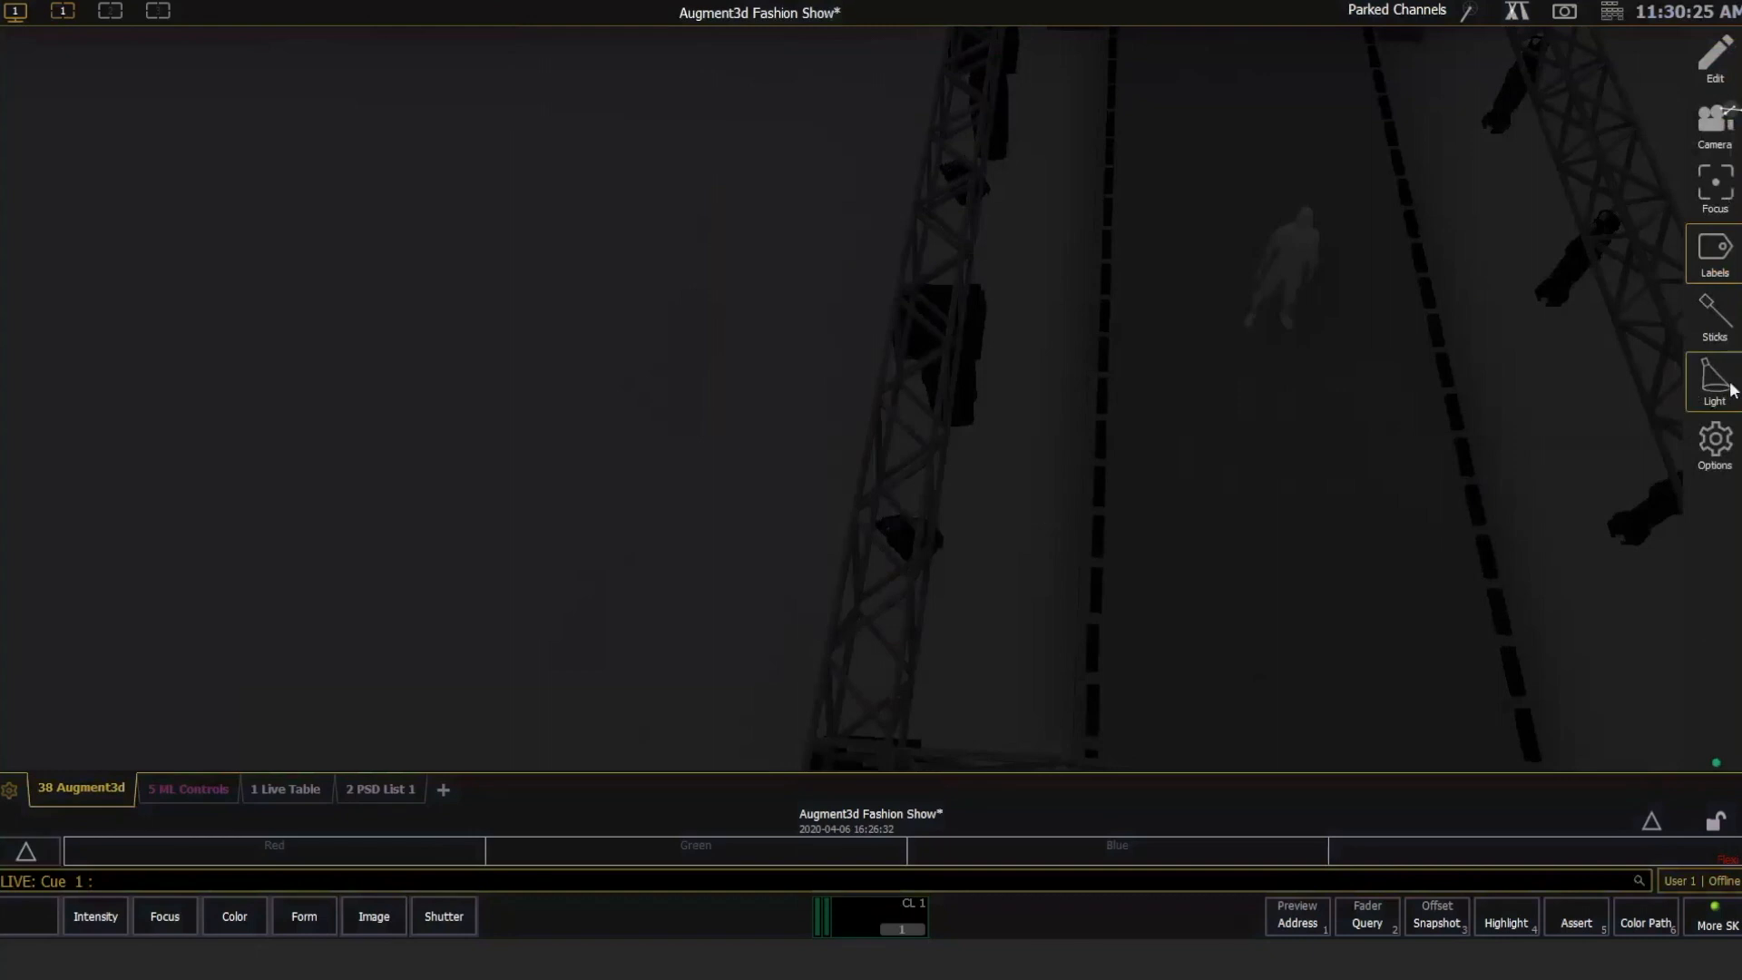
Set the rendering quality to Medium with Optimized lighting, and raise the ambient light to Medium.
{"action": "left_click", "coordinate": [1713, 381]}
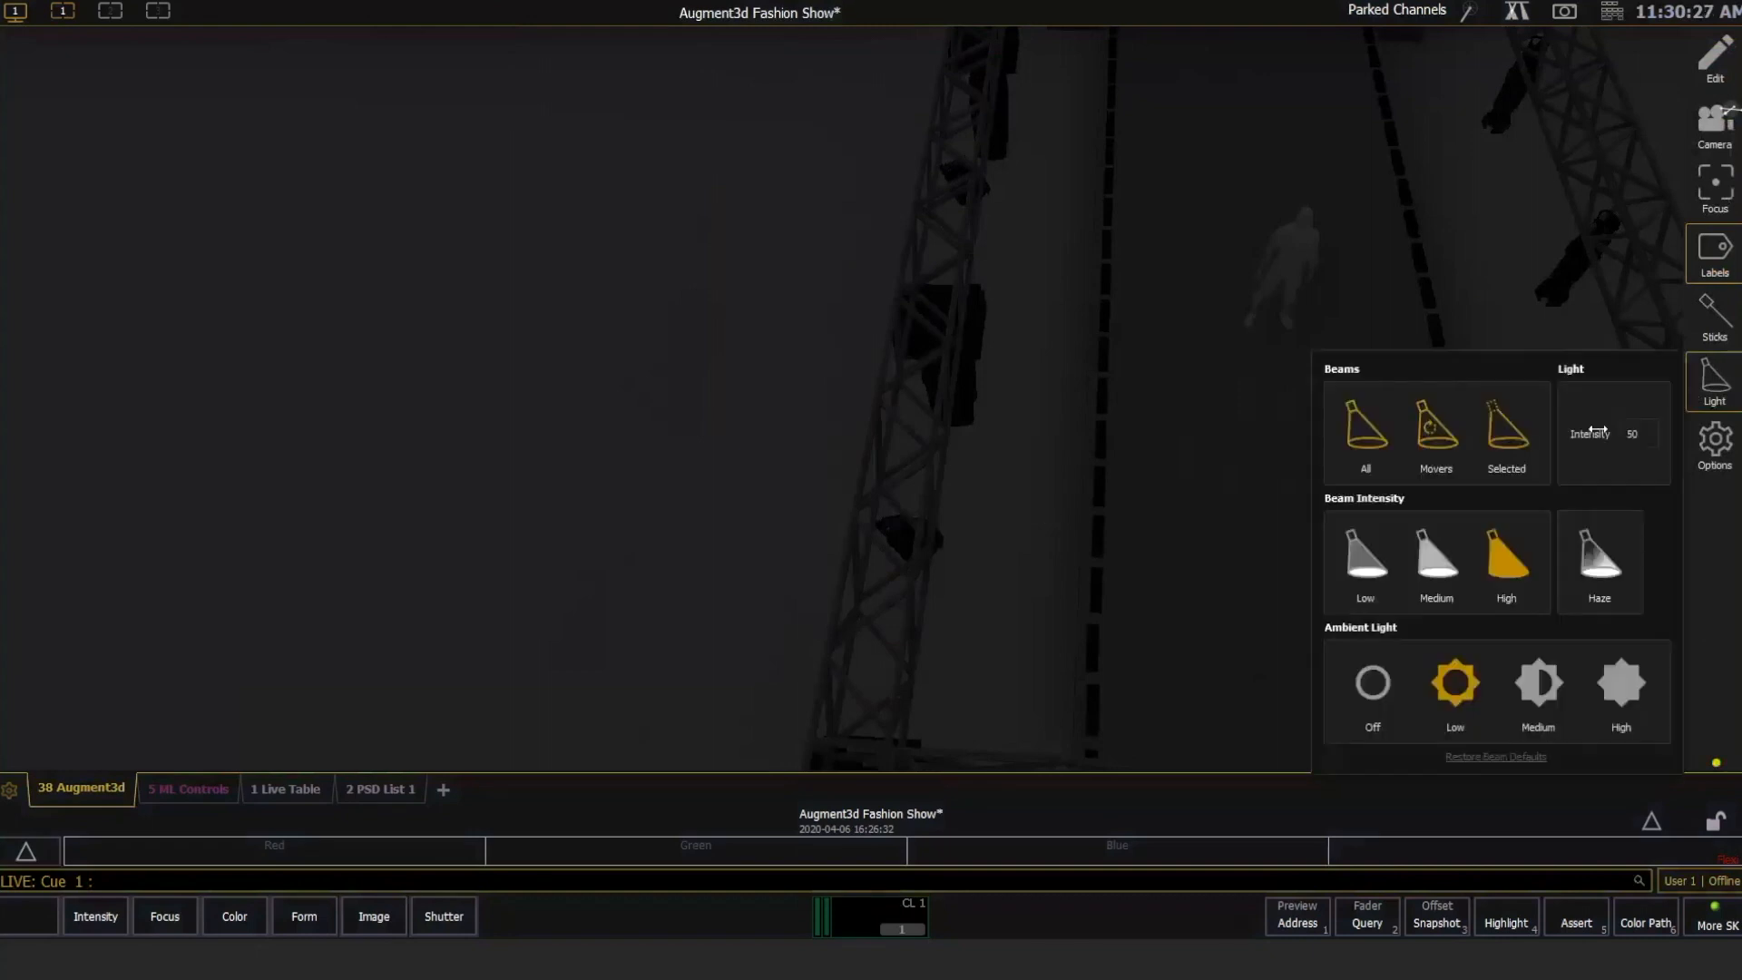
{"action": "left_click", "coordinate": [1714, 444]}
{"action": "left_click", "coordinate": [1597, 663]}
{"action": "left_click", "coordinate": [1241, 415]}
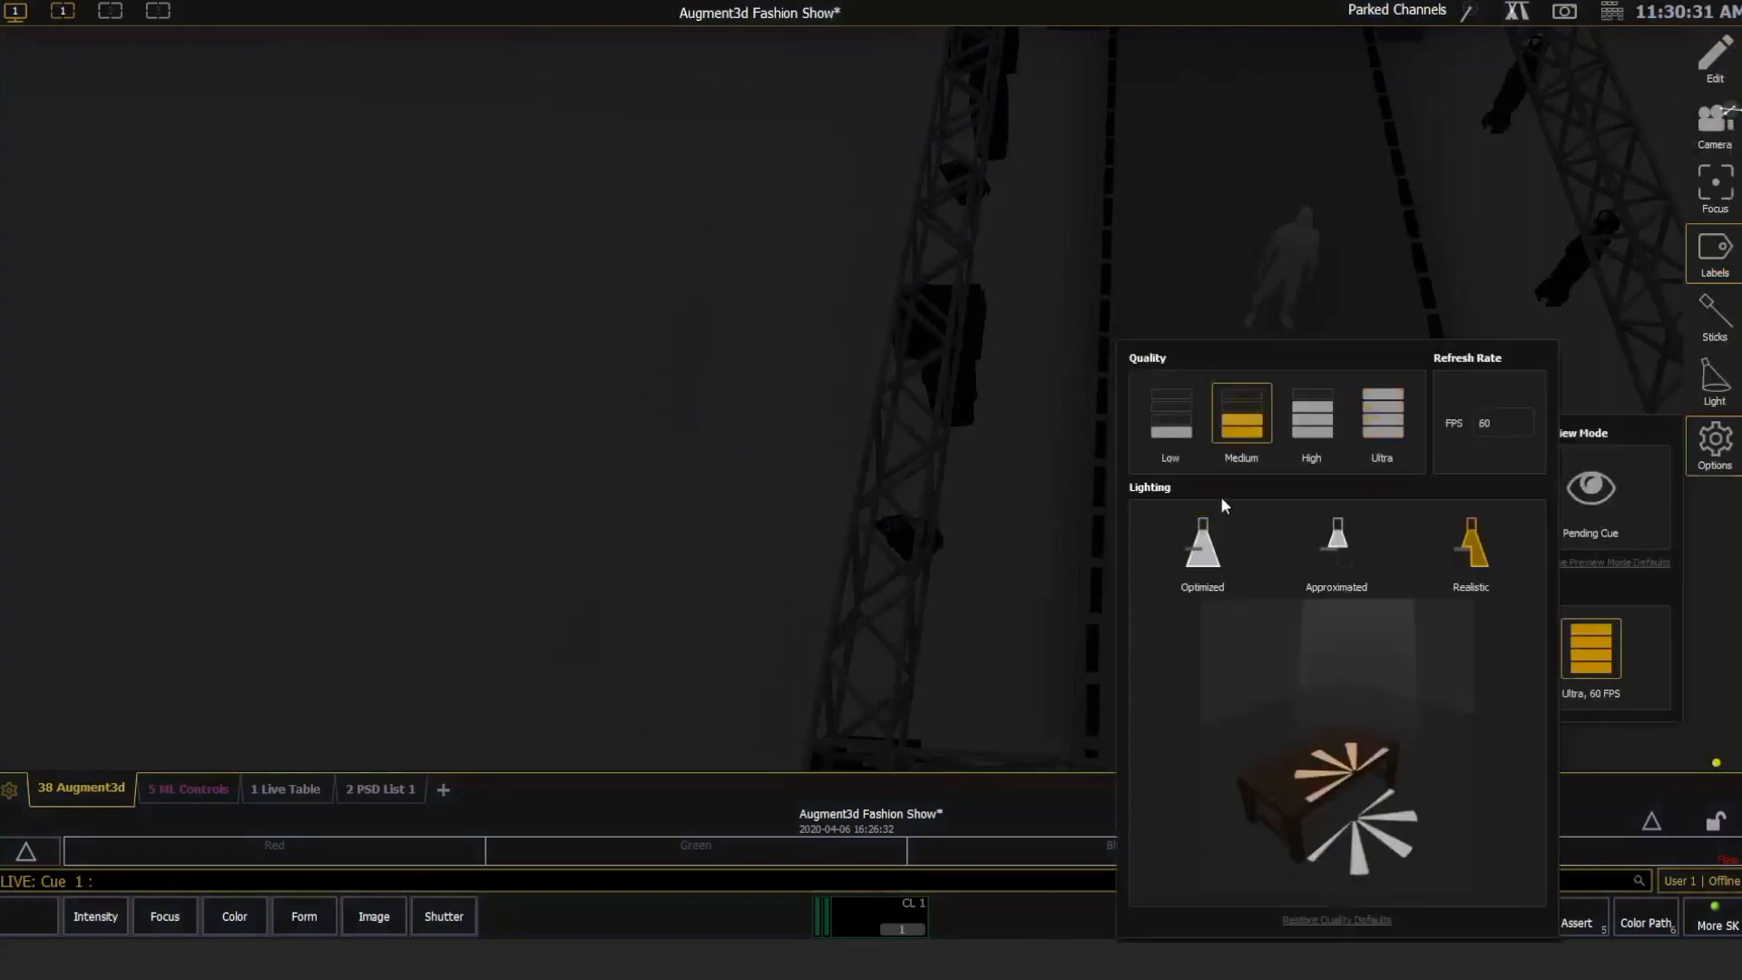
{"action": "left_click", "coordinate": [1202, 541]}
{"action": "left_click", "coordinate": [1627, 328]}
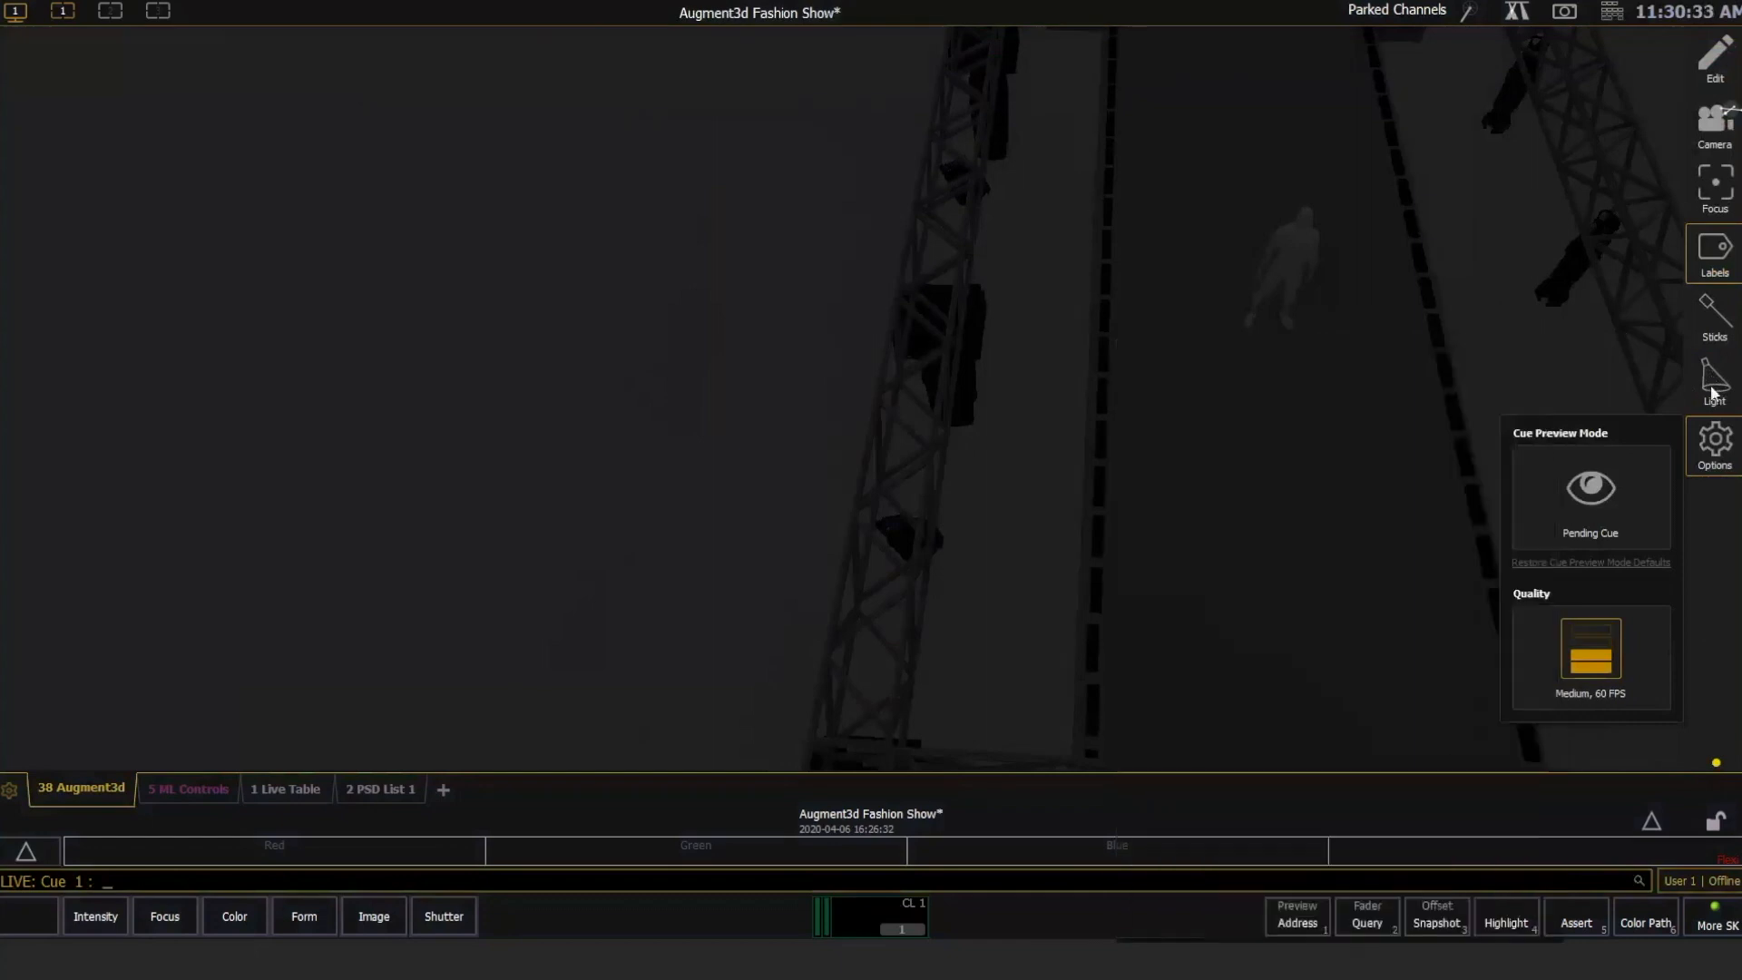
{"action": "left_click", "coordinate": [1713, 381]}
{"action": "left_click", "coordinate": [1519, 682]}
{"action": "left_click", "coordinate": [683, 405]}
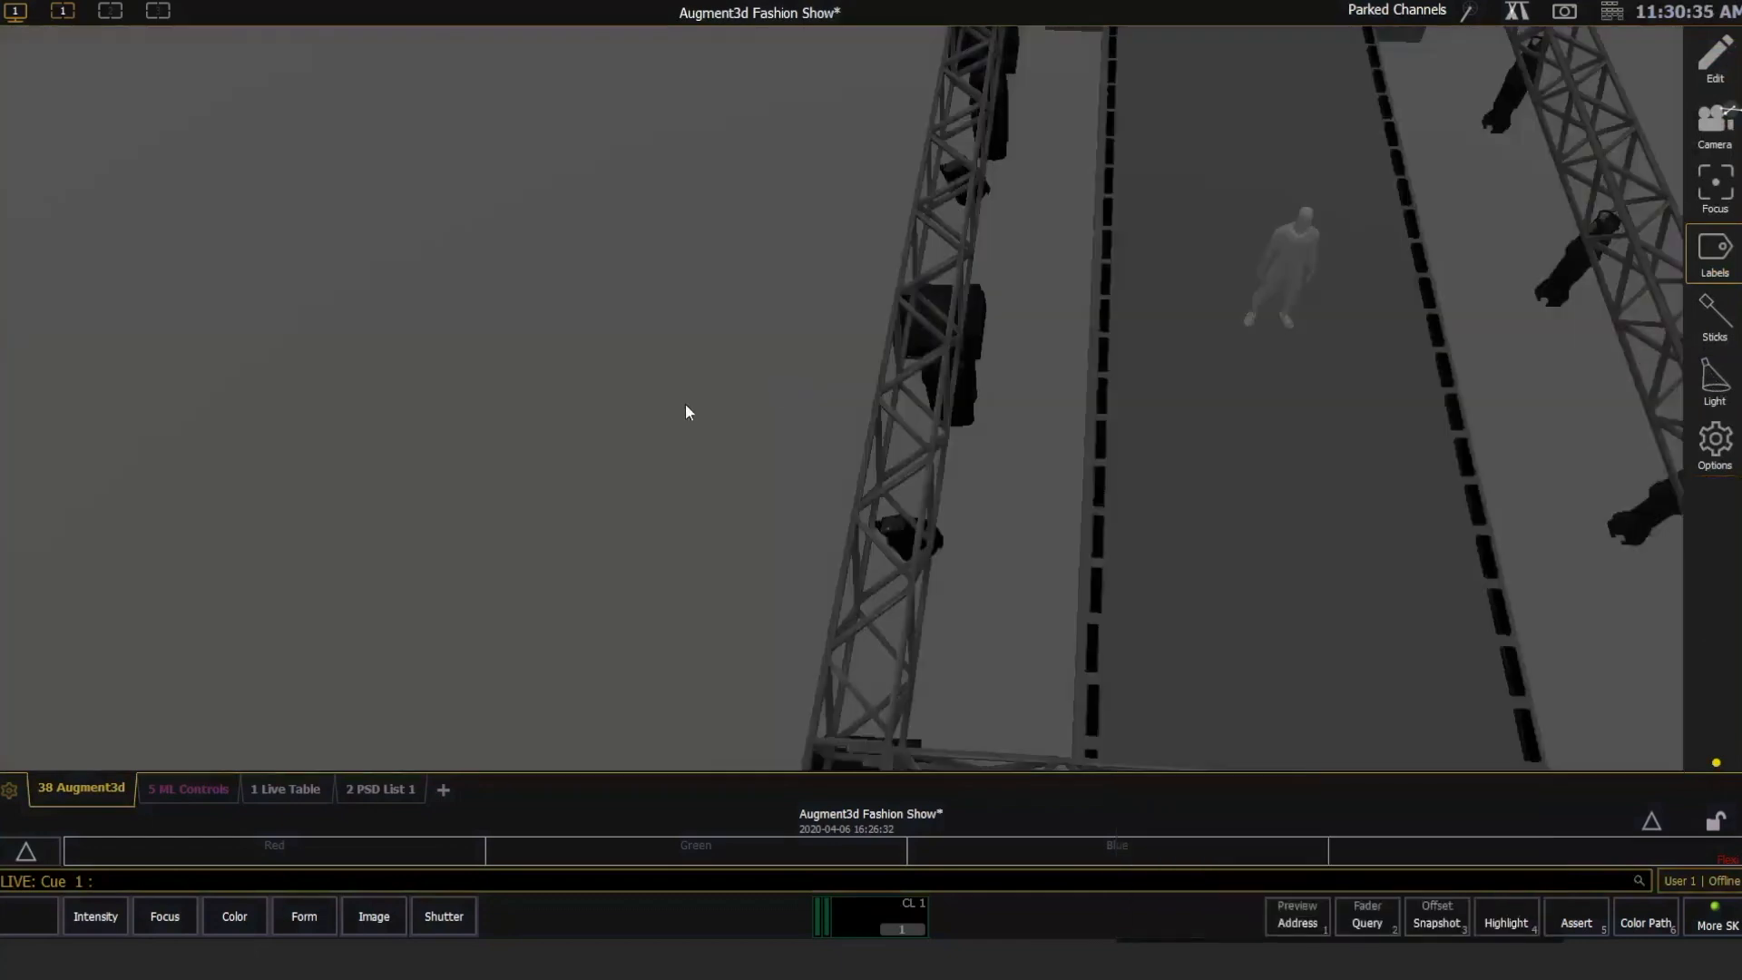
Recall a camera bookmark that shows the whole stage and all the trusses from the side of the runway.
{"action": "left_click_drag", "start_coordinate": [684, 405], "coordinate": [1393, 371]}
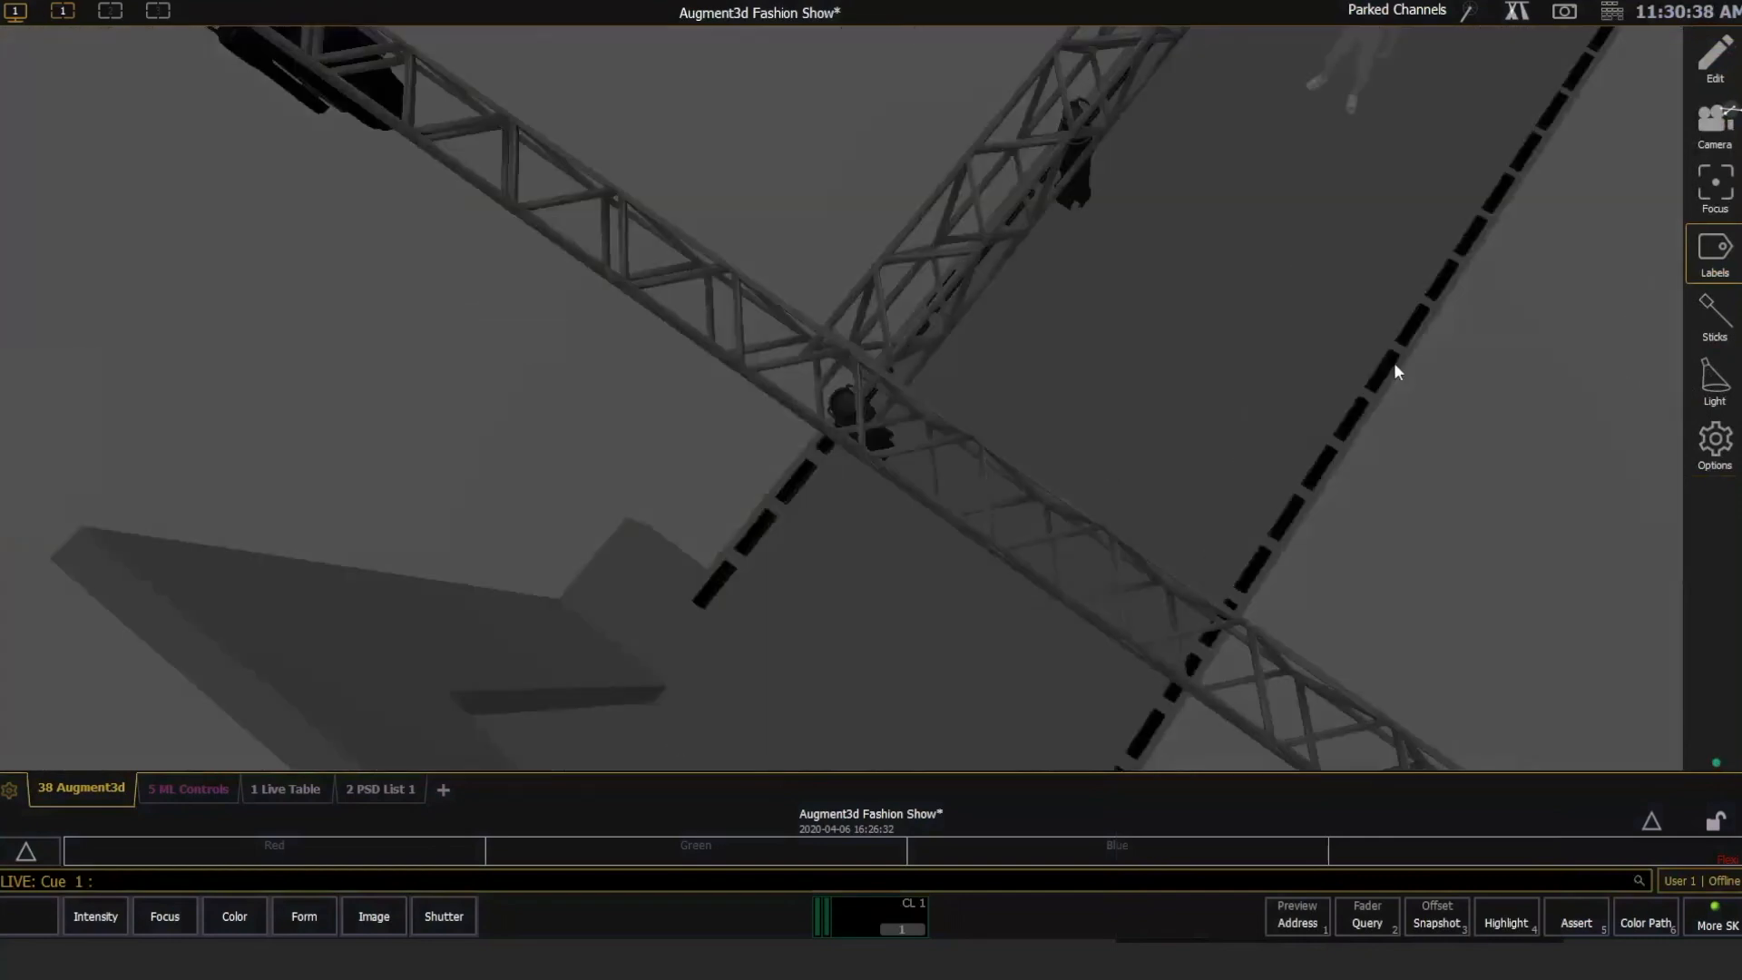
{"action": "left_click", "coordinate": [1709, 130]}
{"action": "left_click", "coordinate": [1417, 171]}
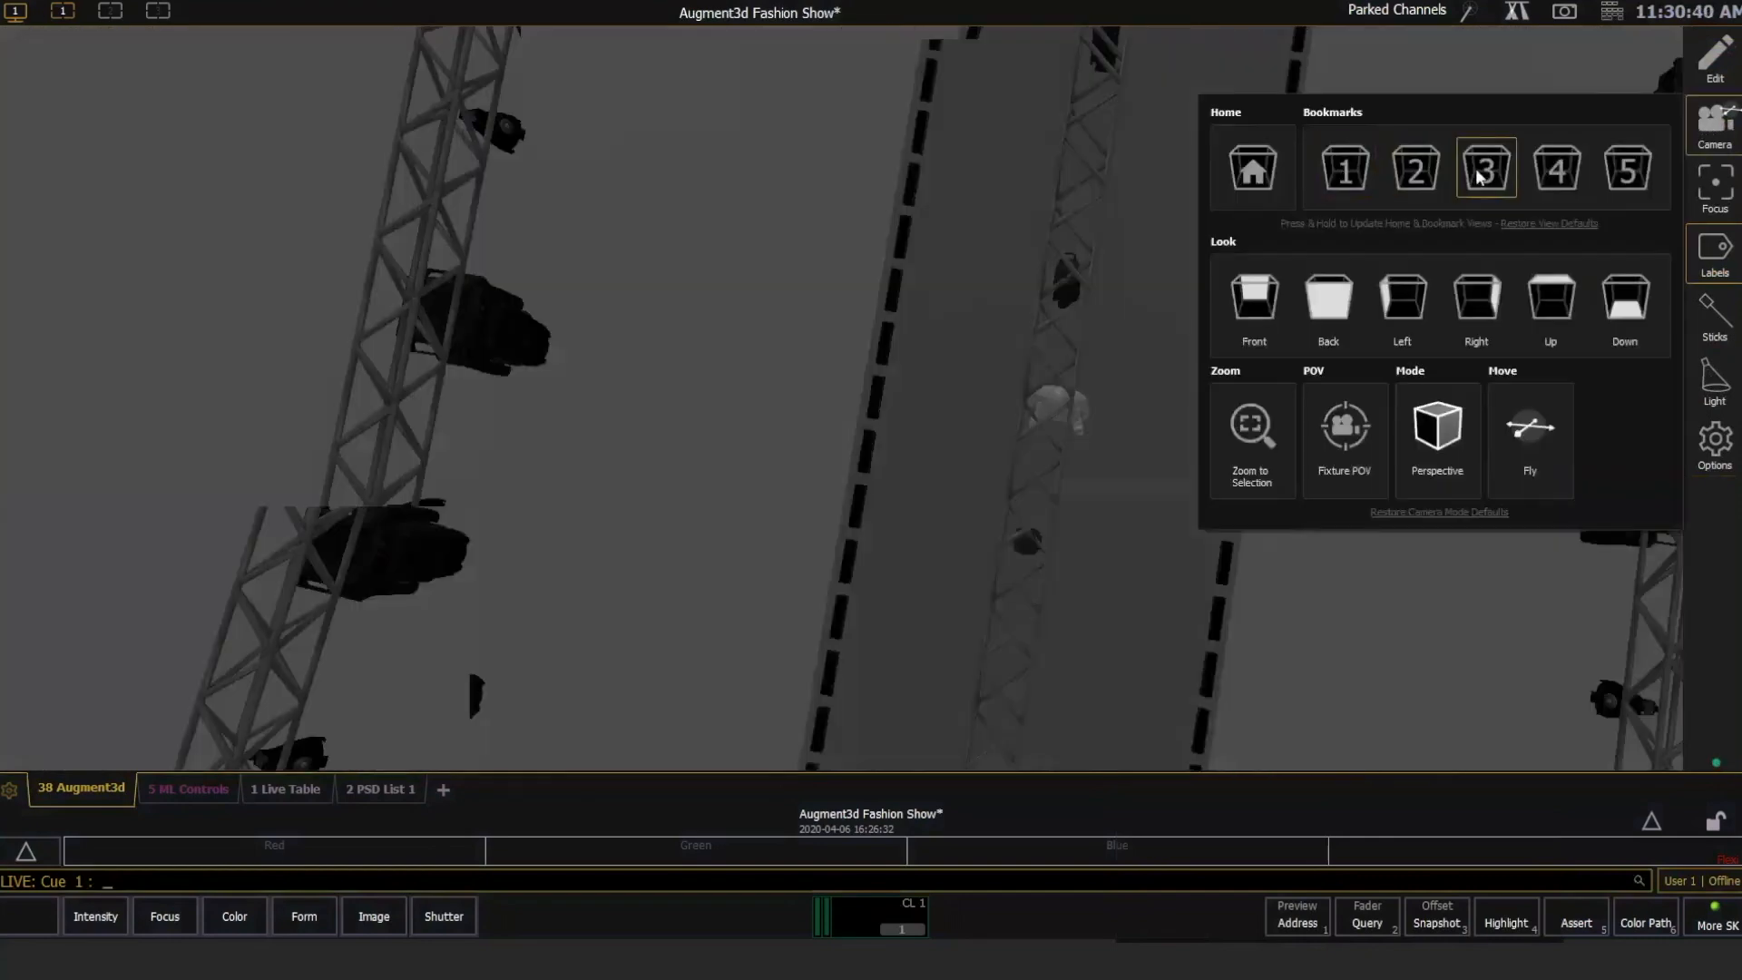
{"action": "left_click", "coordinate": [894, 558]}
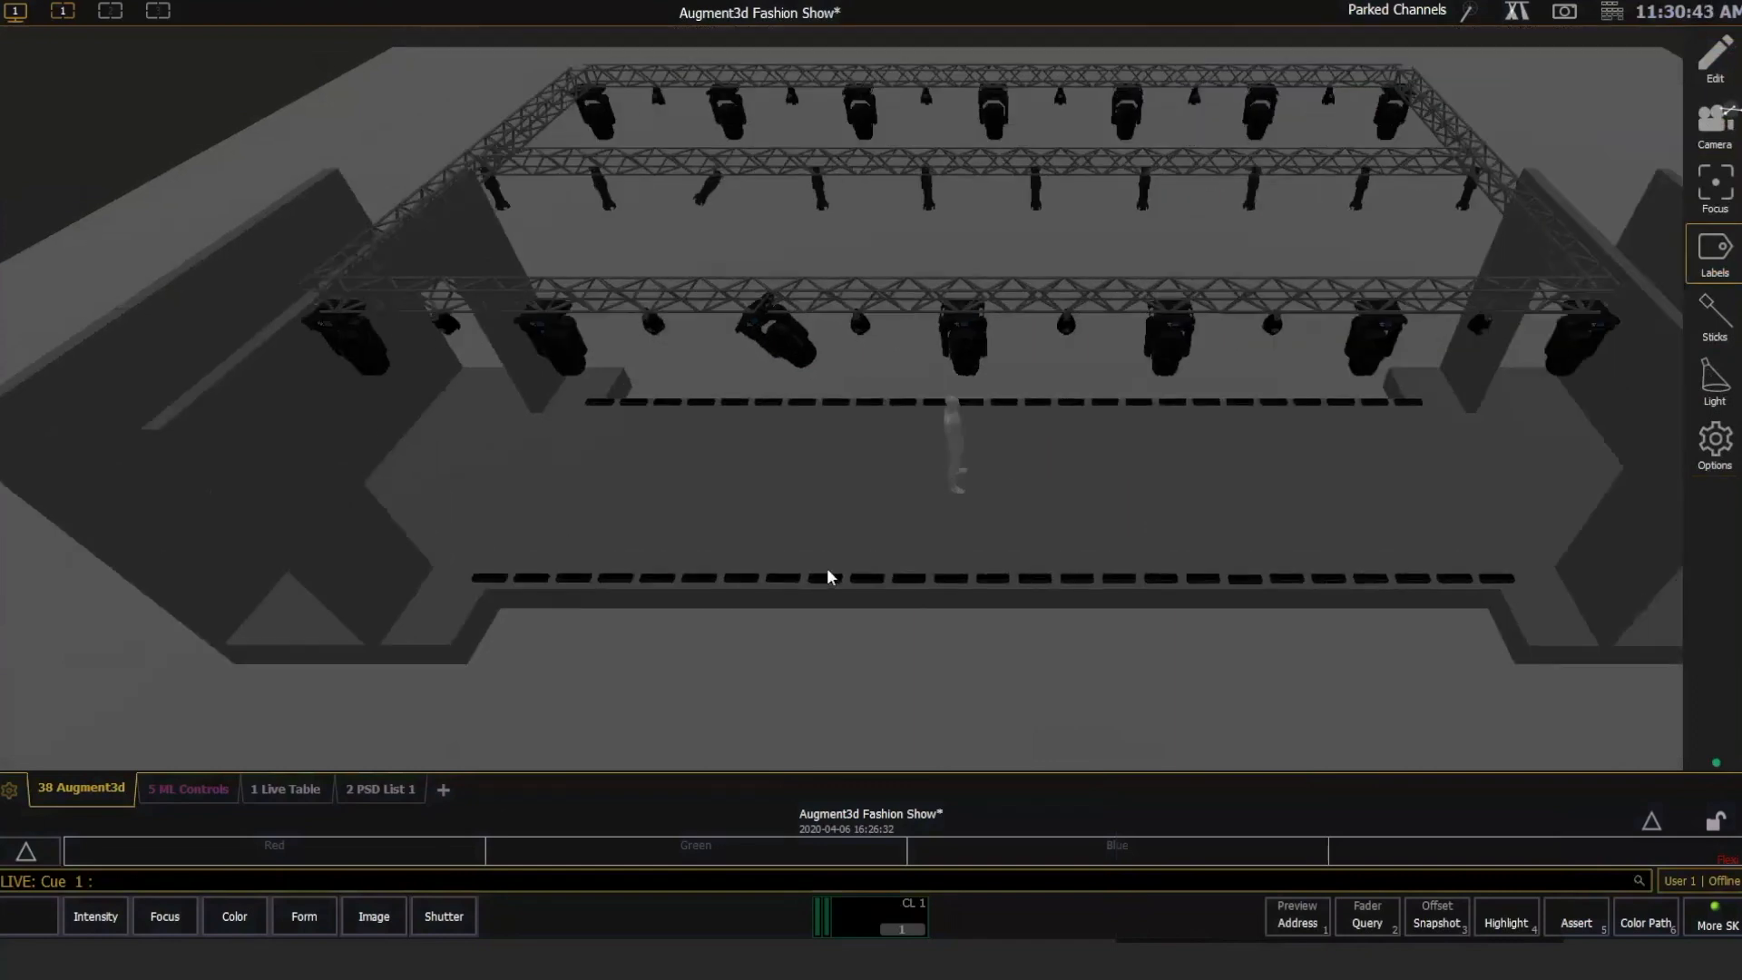
Switch to Blind, show the Augment3d view, and preview cue 3 and the other cues, ending on cue 1.
{"action": "key", "text": "F2"}
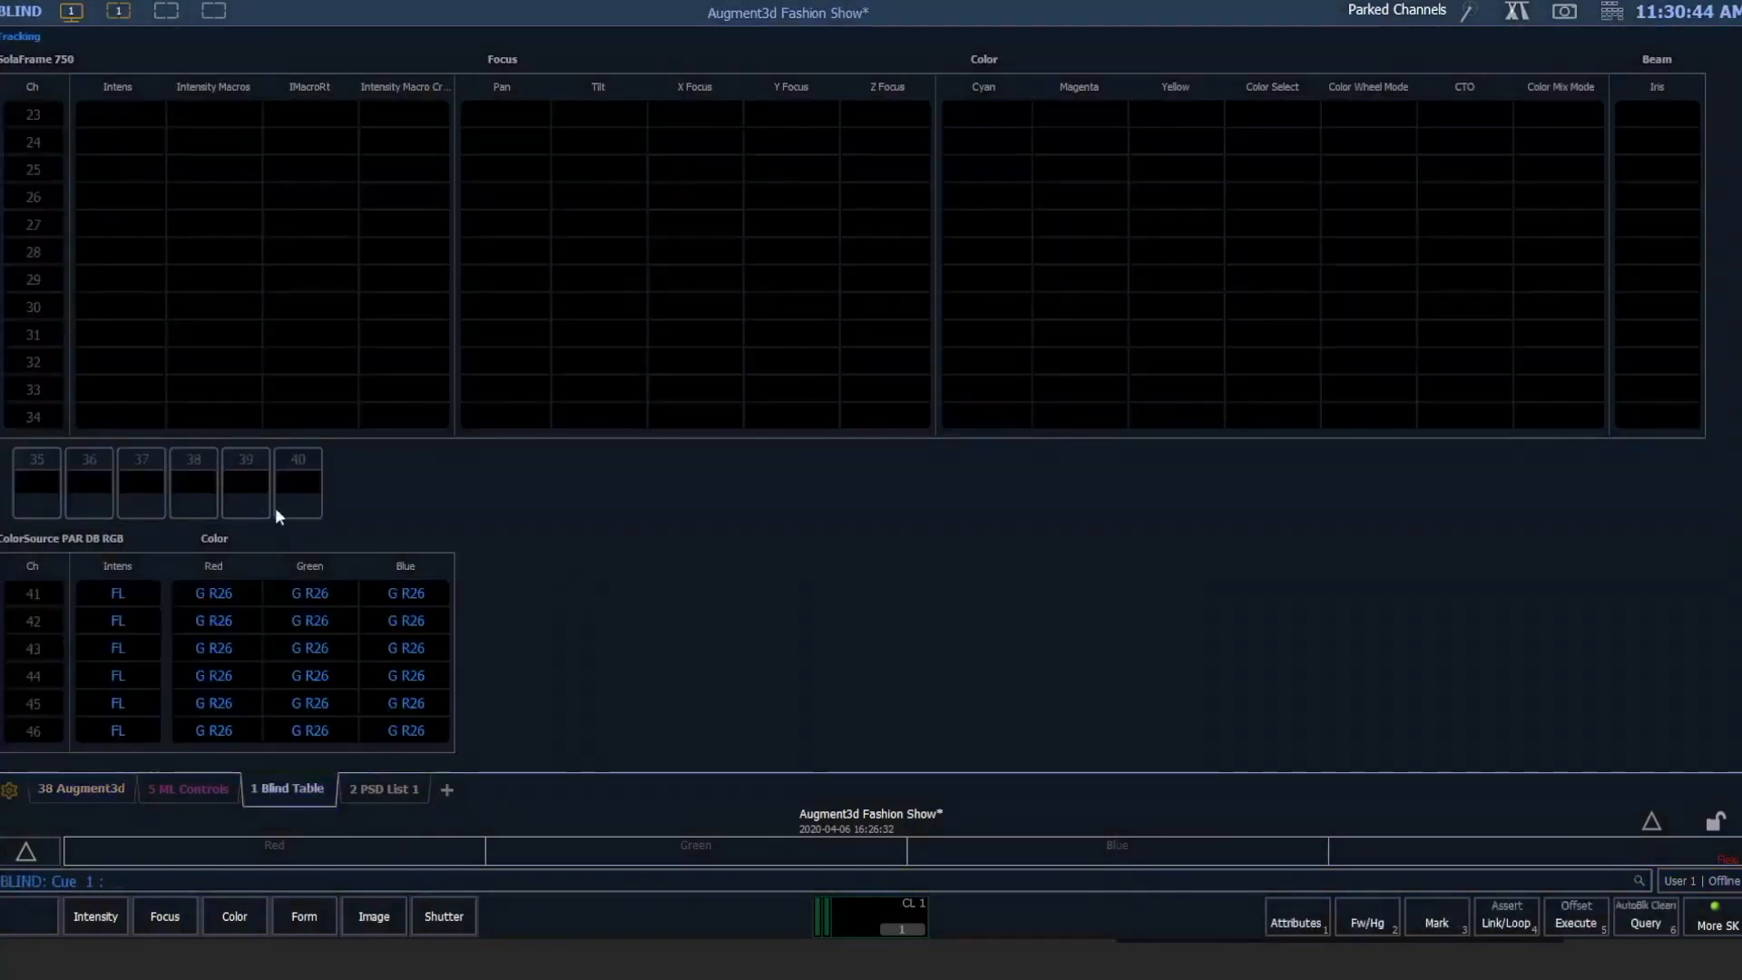
{"action": "left_click", "coordinate": [84, 789]}
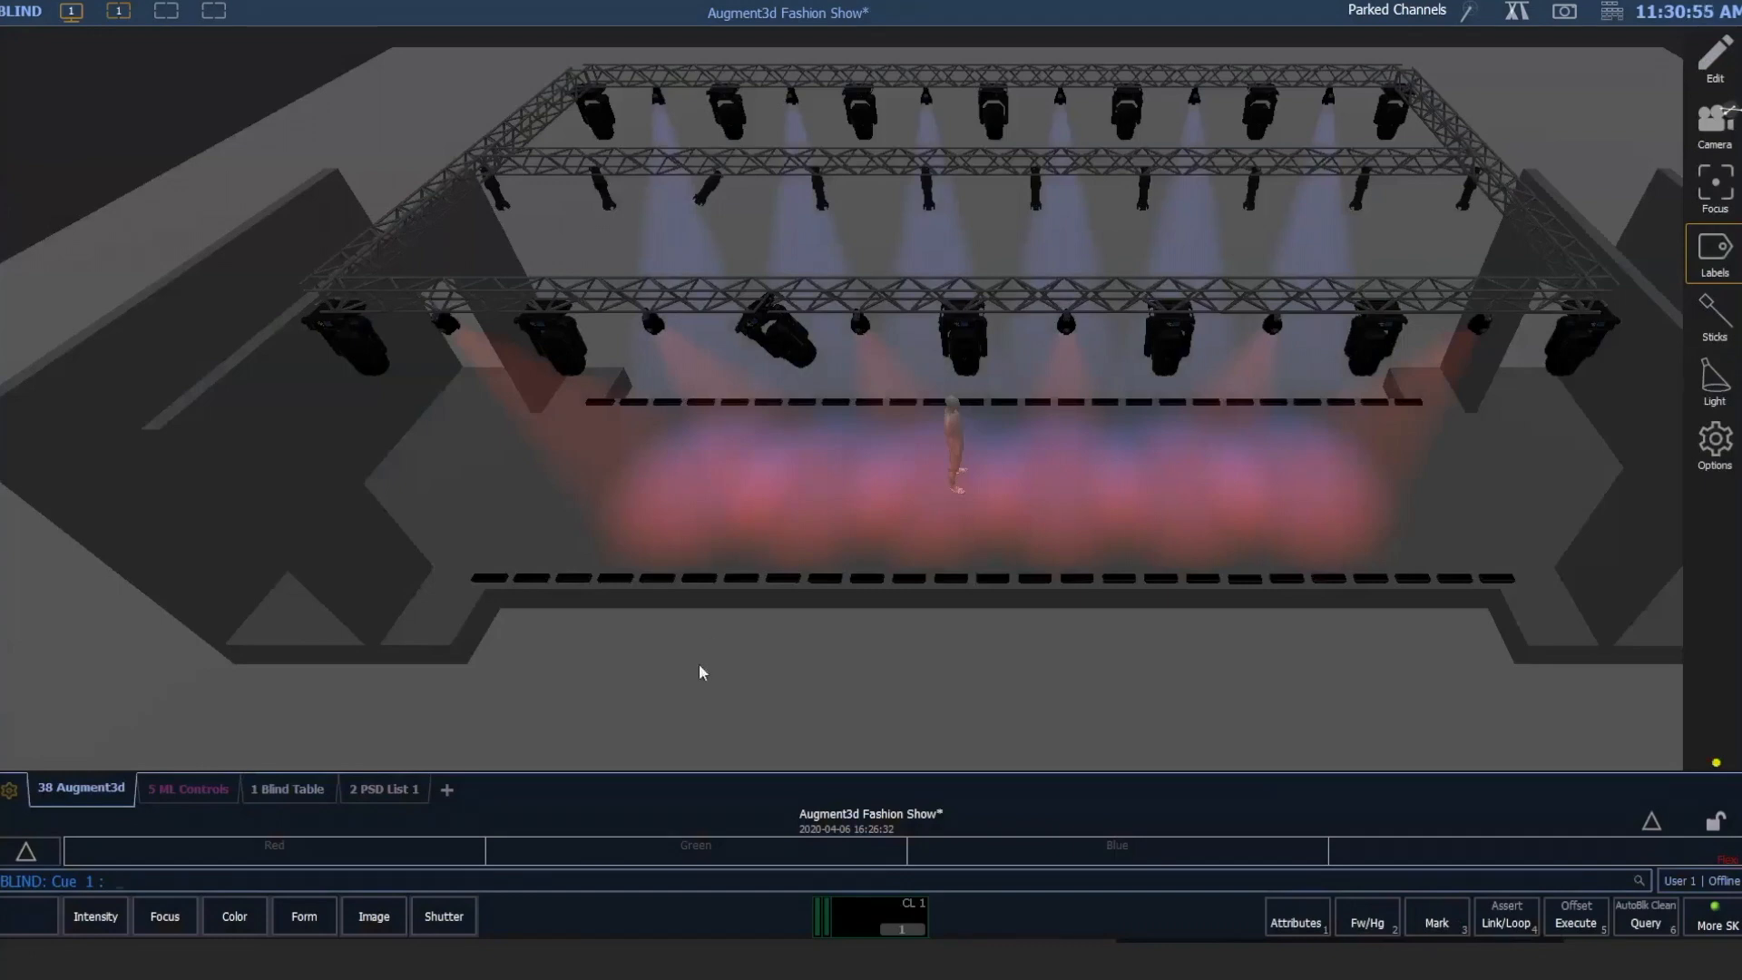
{"action": "type", "text": "q3"}
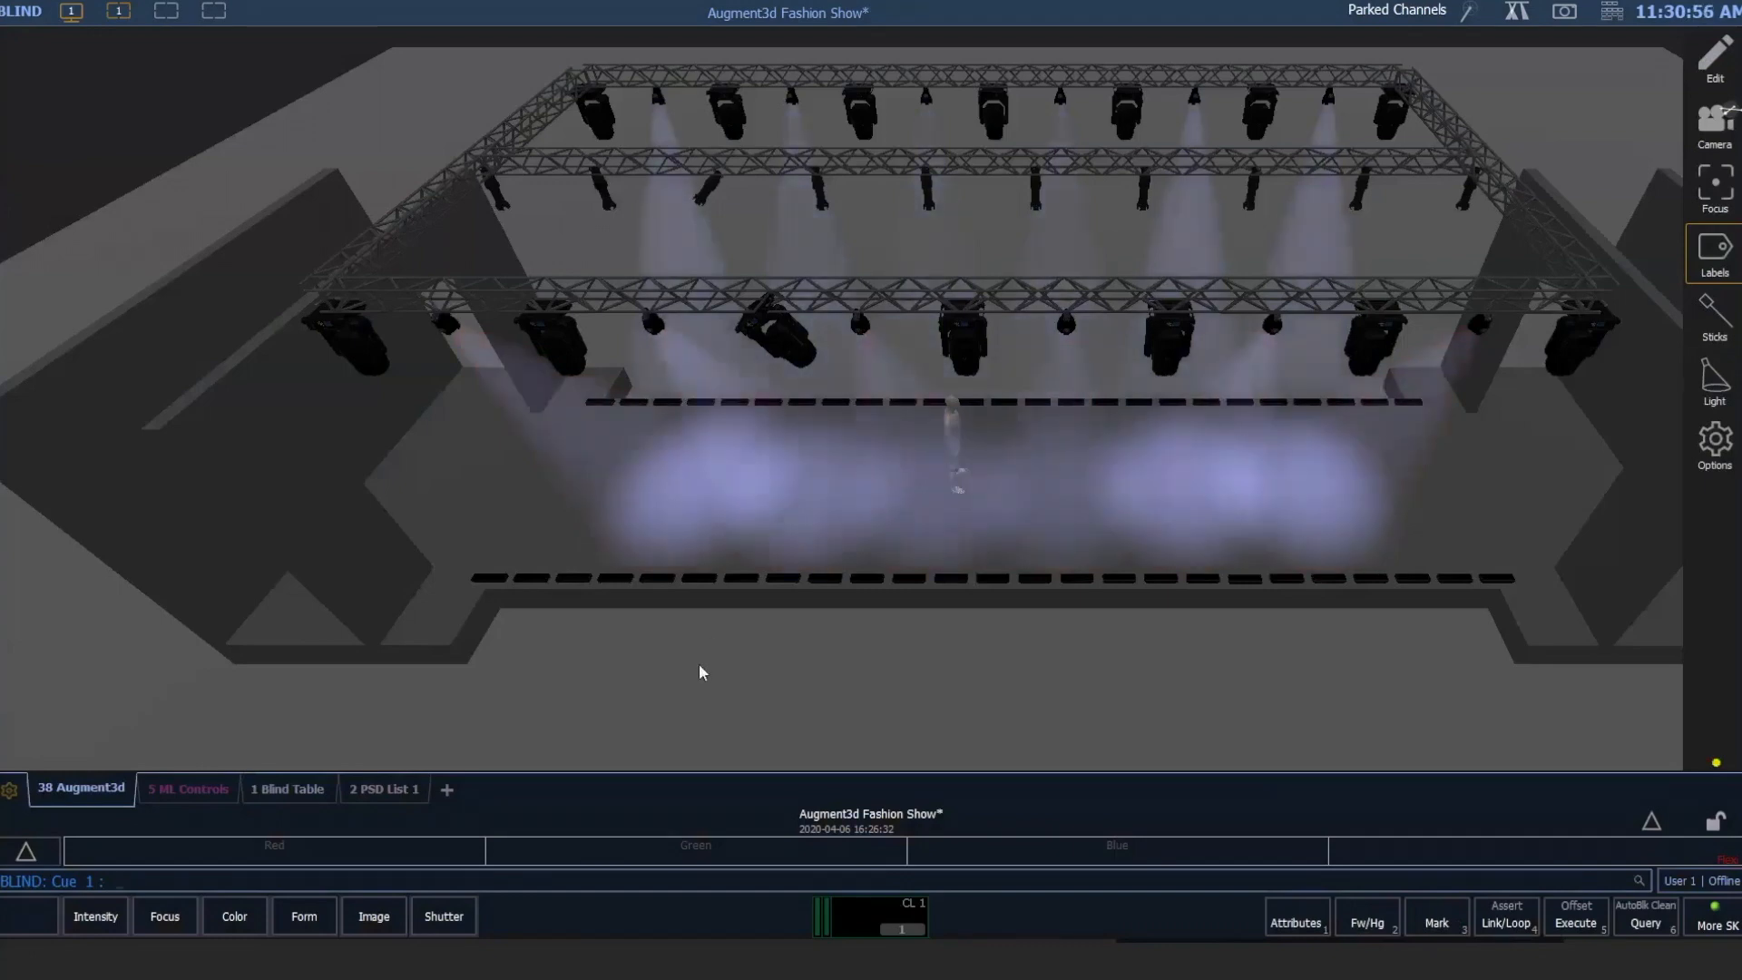
{"action": "key", "text": "Return"}
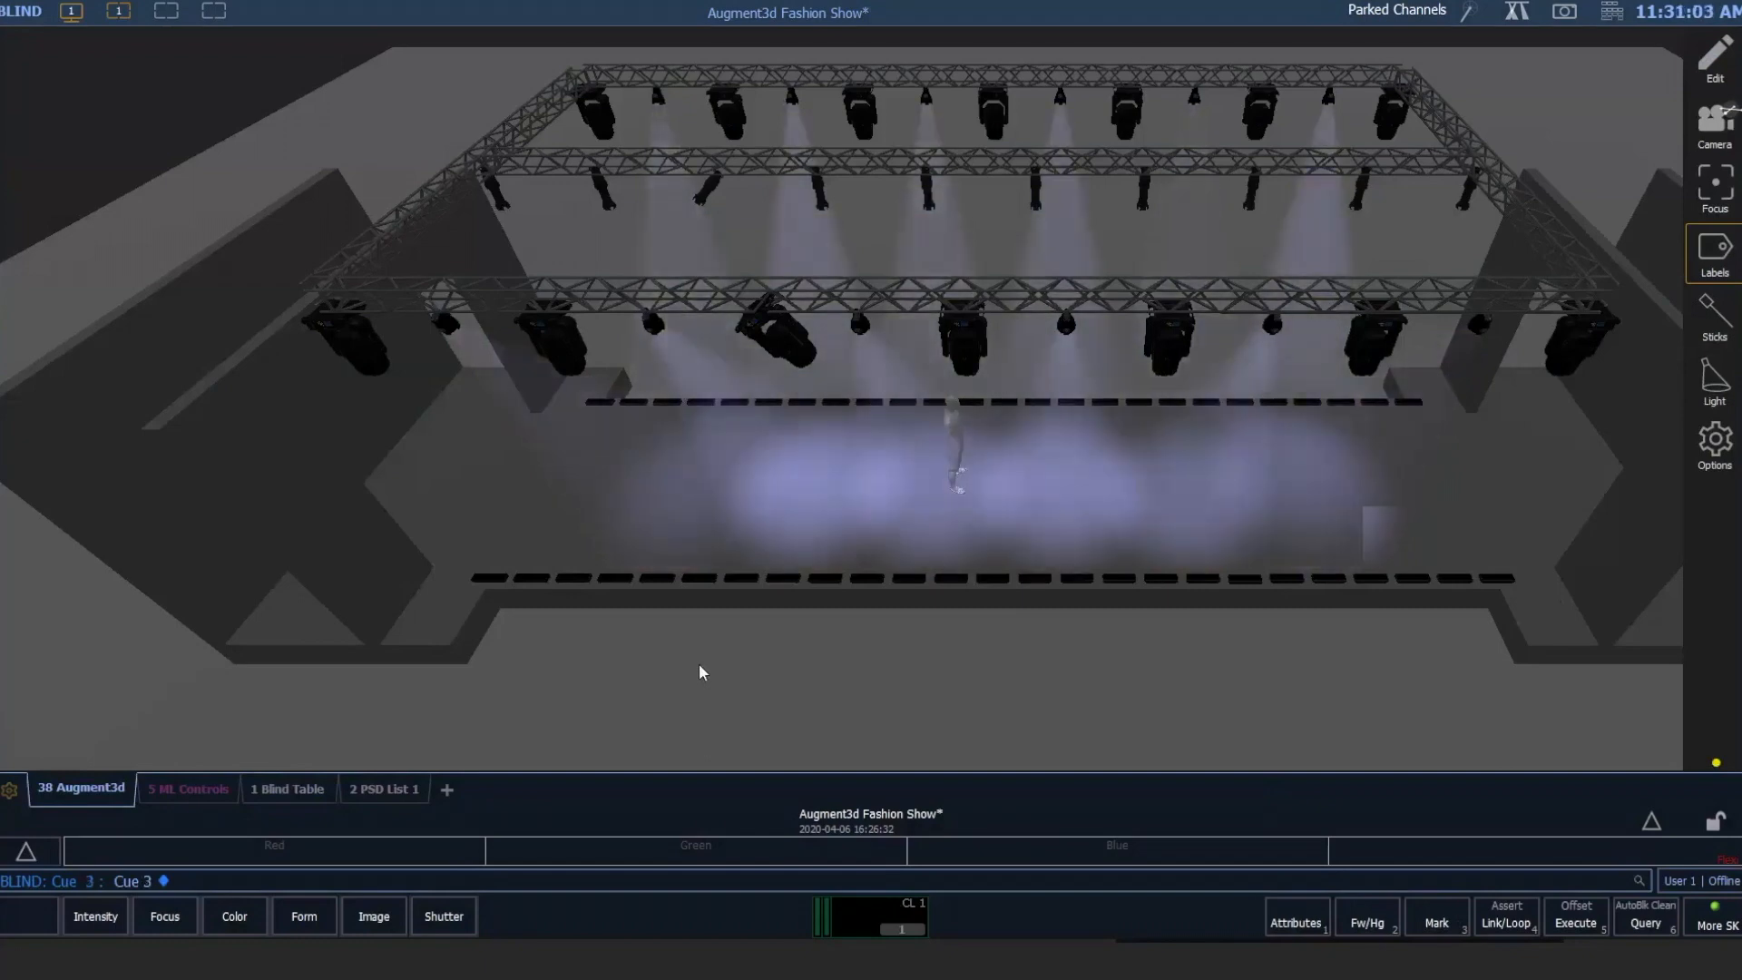
{"action": "key", "text": "Page_Up"}
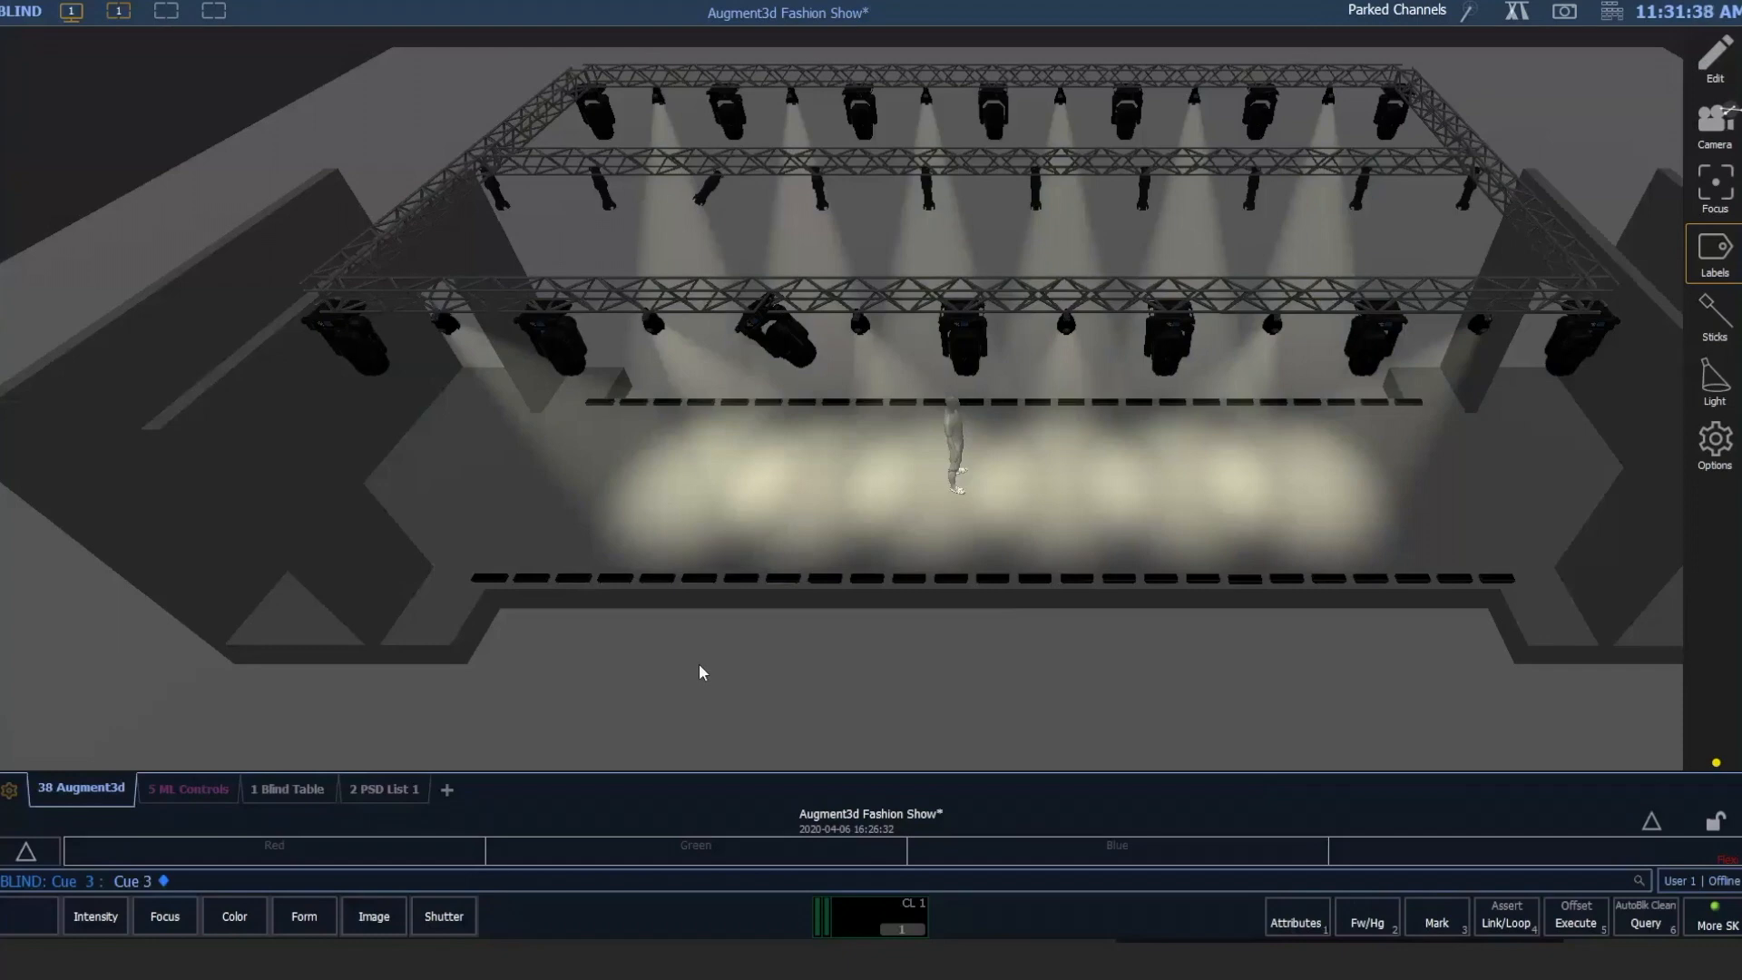
{"action": "key", "text": "Page_Down"}
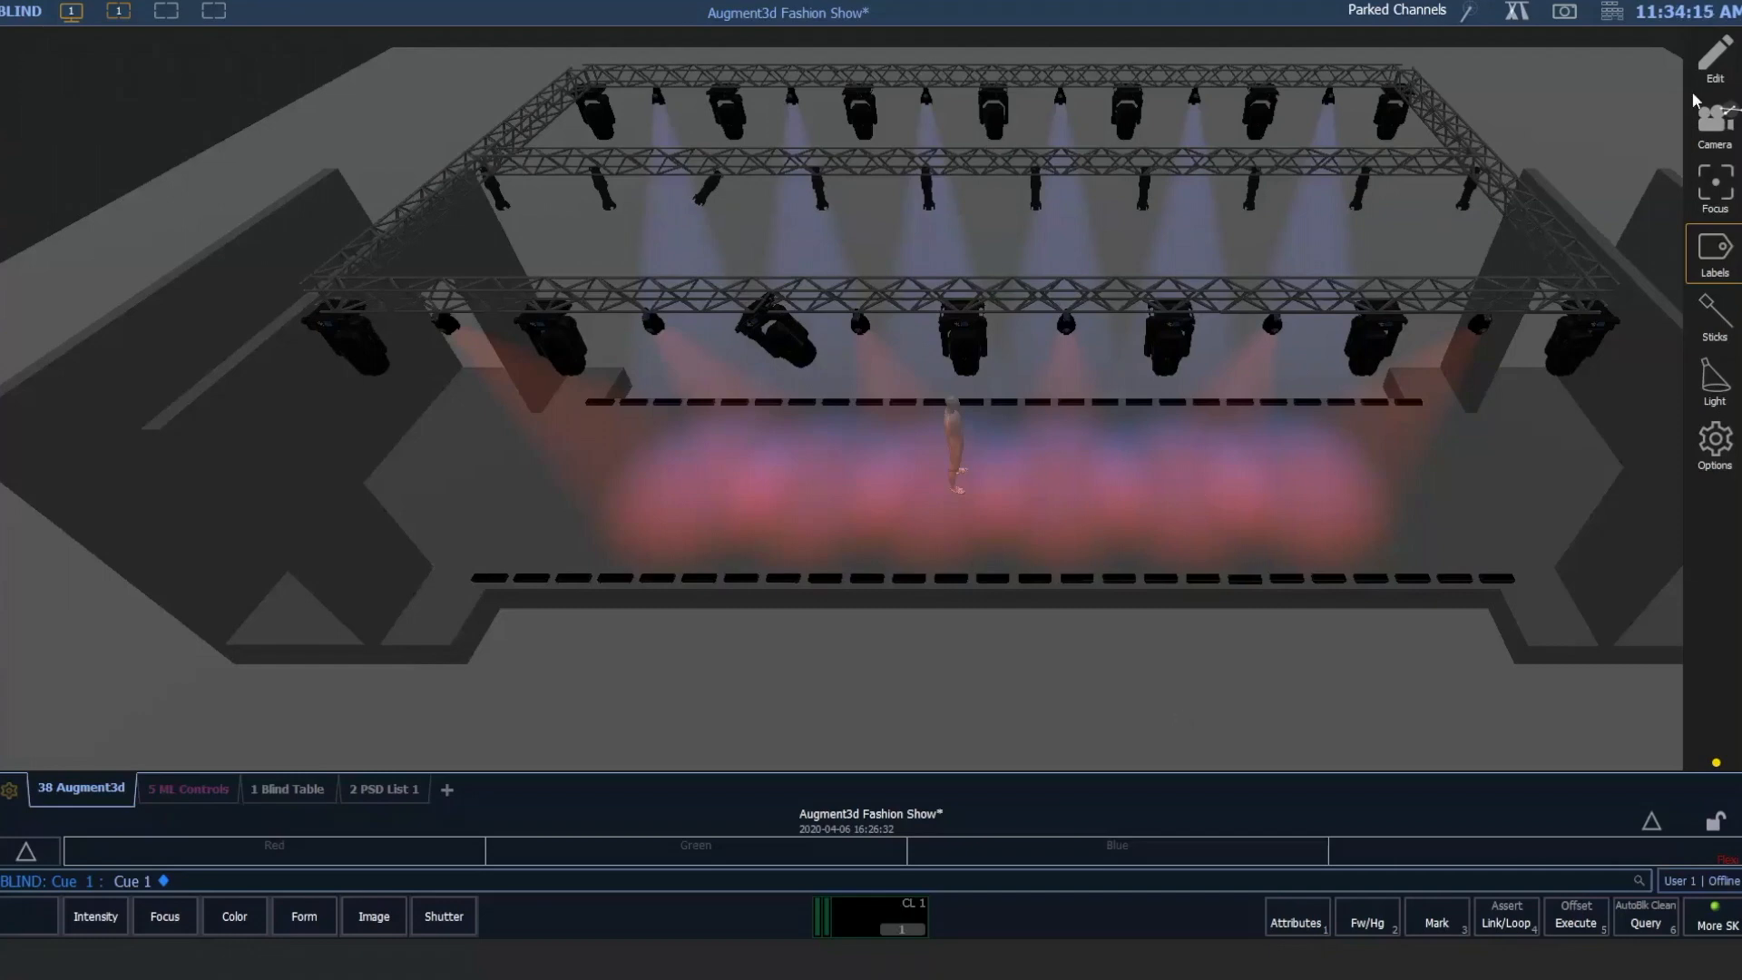
Enter model edit mode from Blind and select the Traverse Stage.
{"action": "left_click", "coordinate": [1715, 58]}
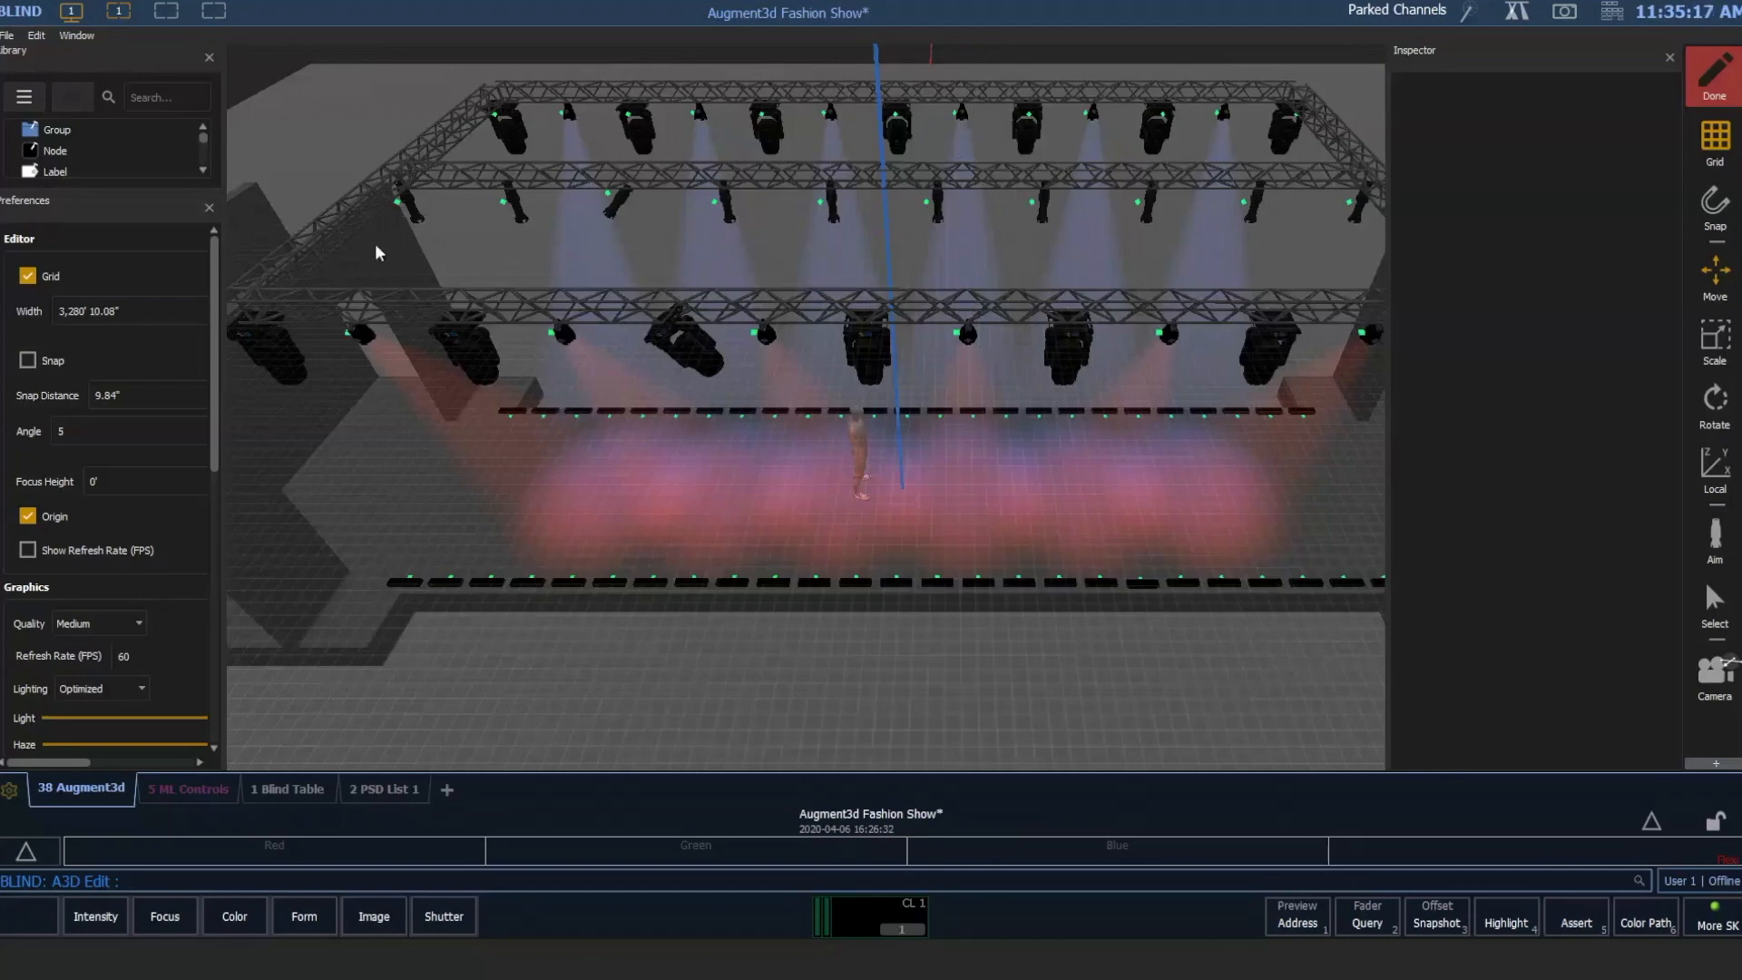
{"action": "left_click", "coordinate": [402, 264]}
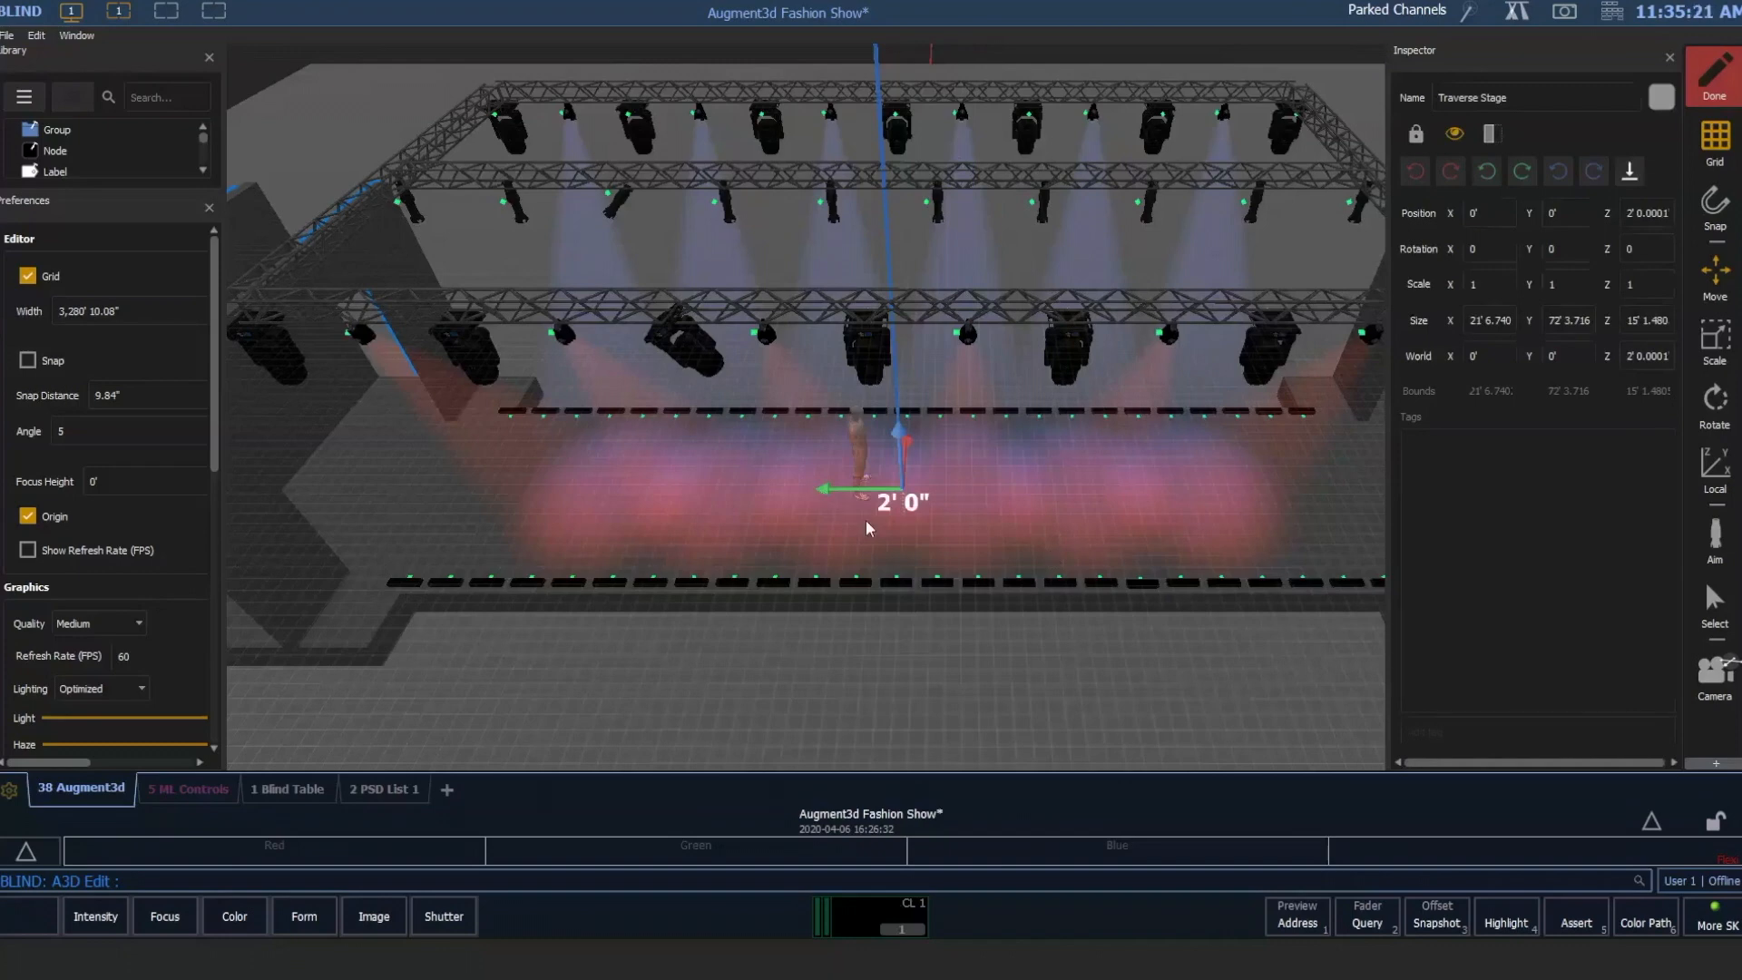
Move the Traverse Stage about 37' 6" along the Y axis, and leave model editing by reverting the Augment3d model changes.
{"action": "left_click_drag", "start_coordinate": [827, 502], "coordinate": [194, 483]}
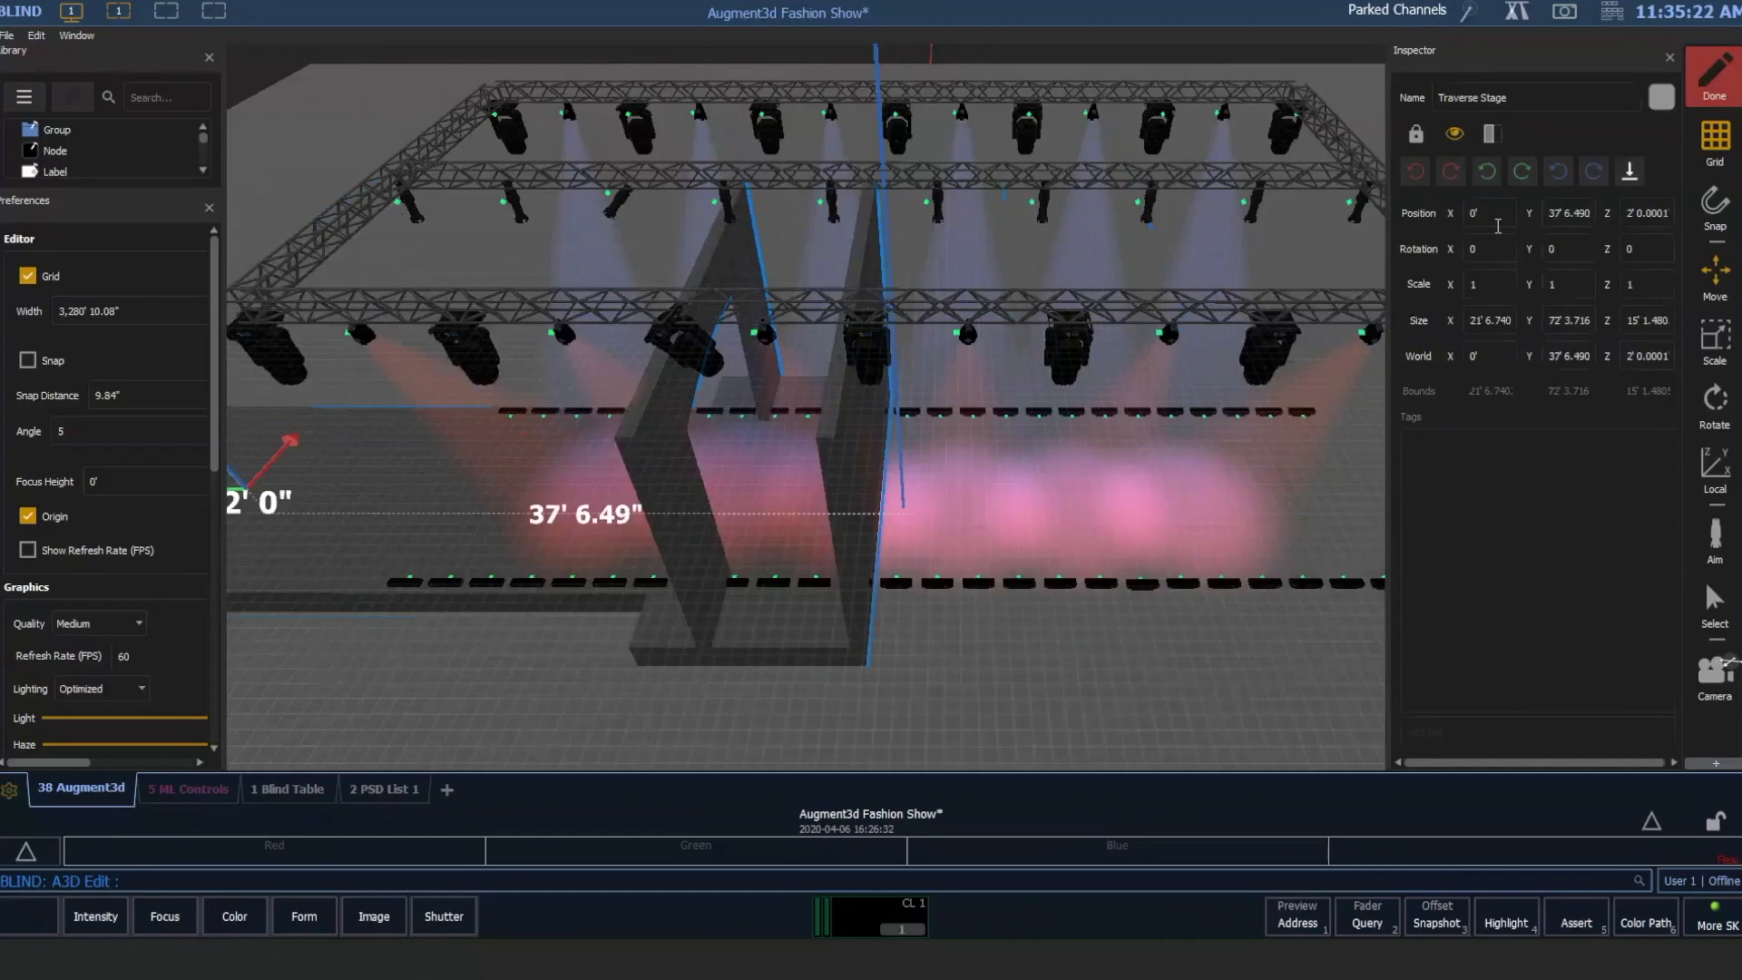
{"action": "left_click", "coordinate": [1694, 80]}
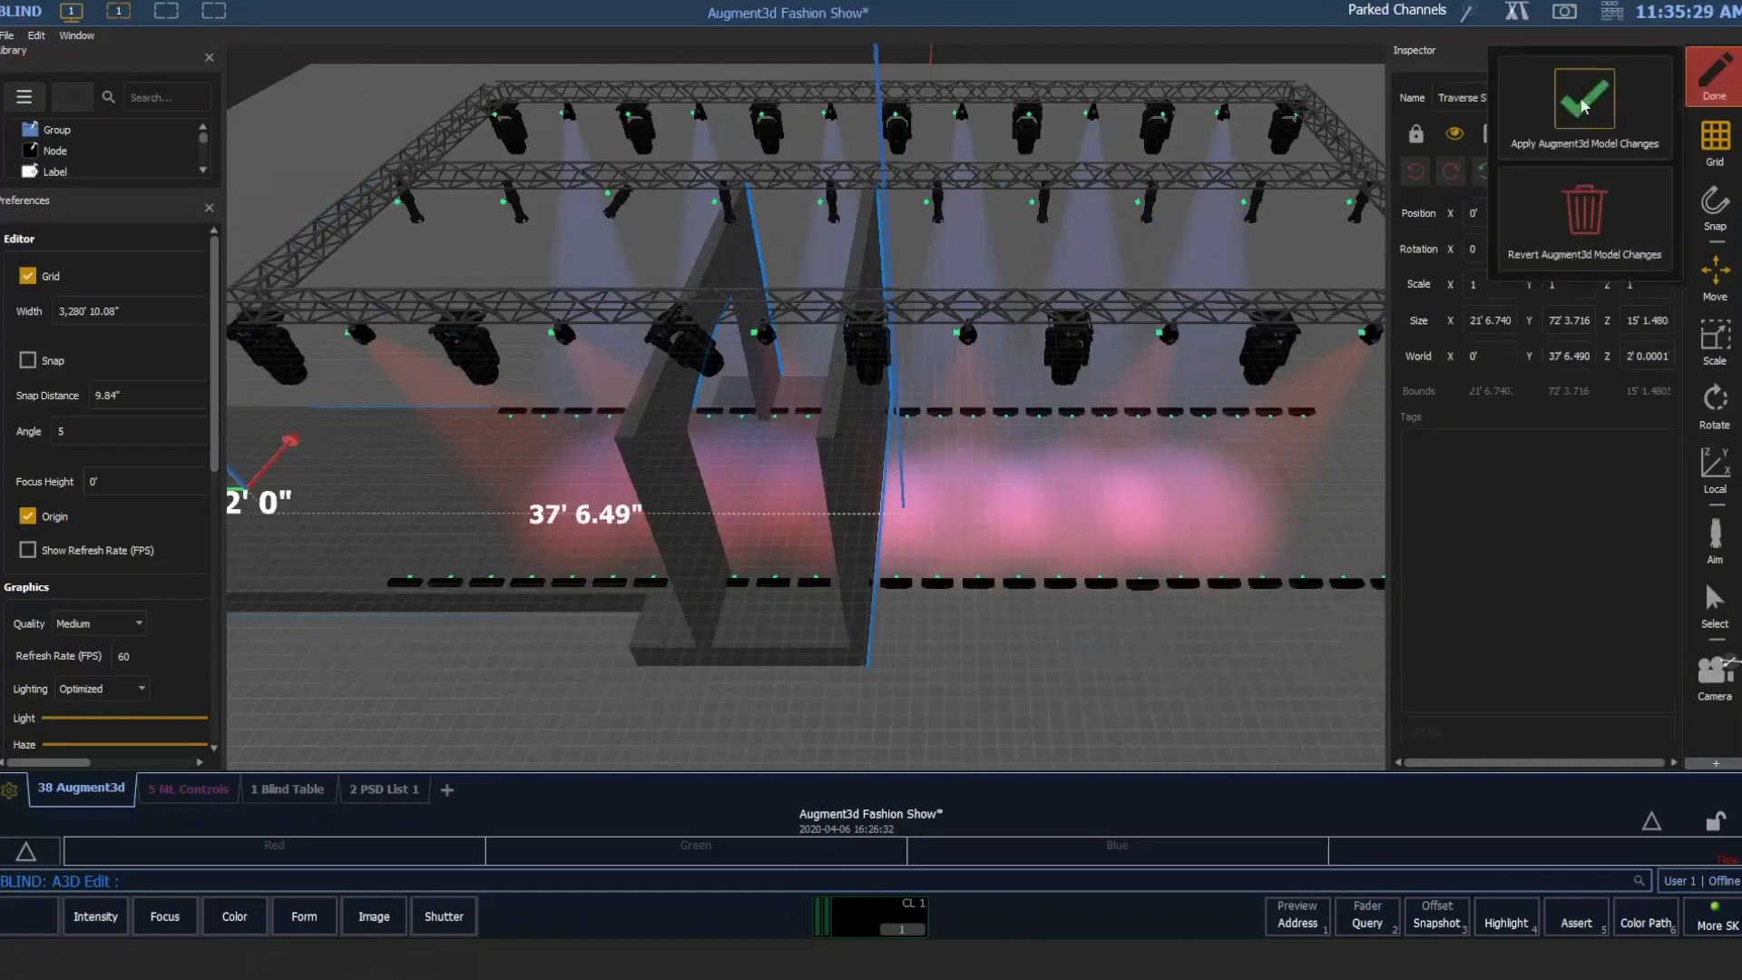
{"action": "left_click", "coordinate": [1594, 228]}
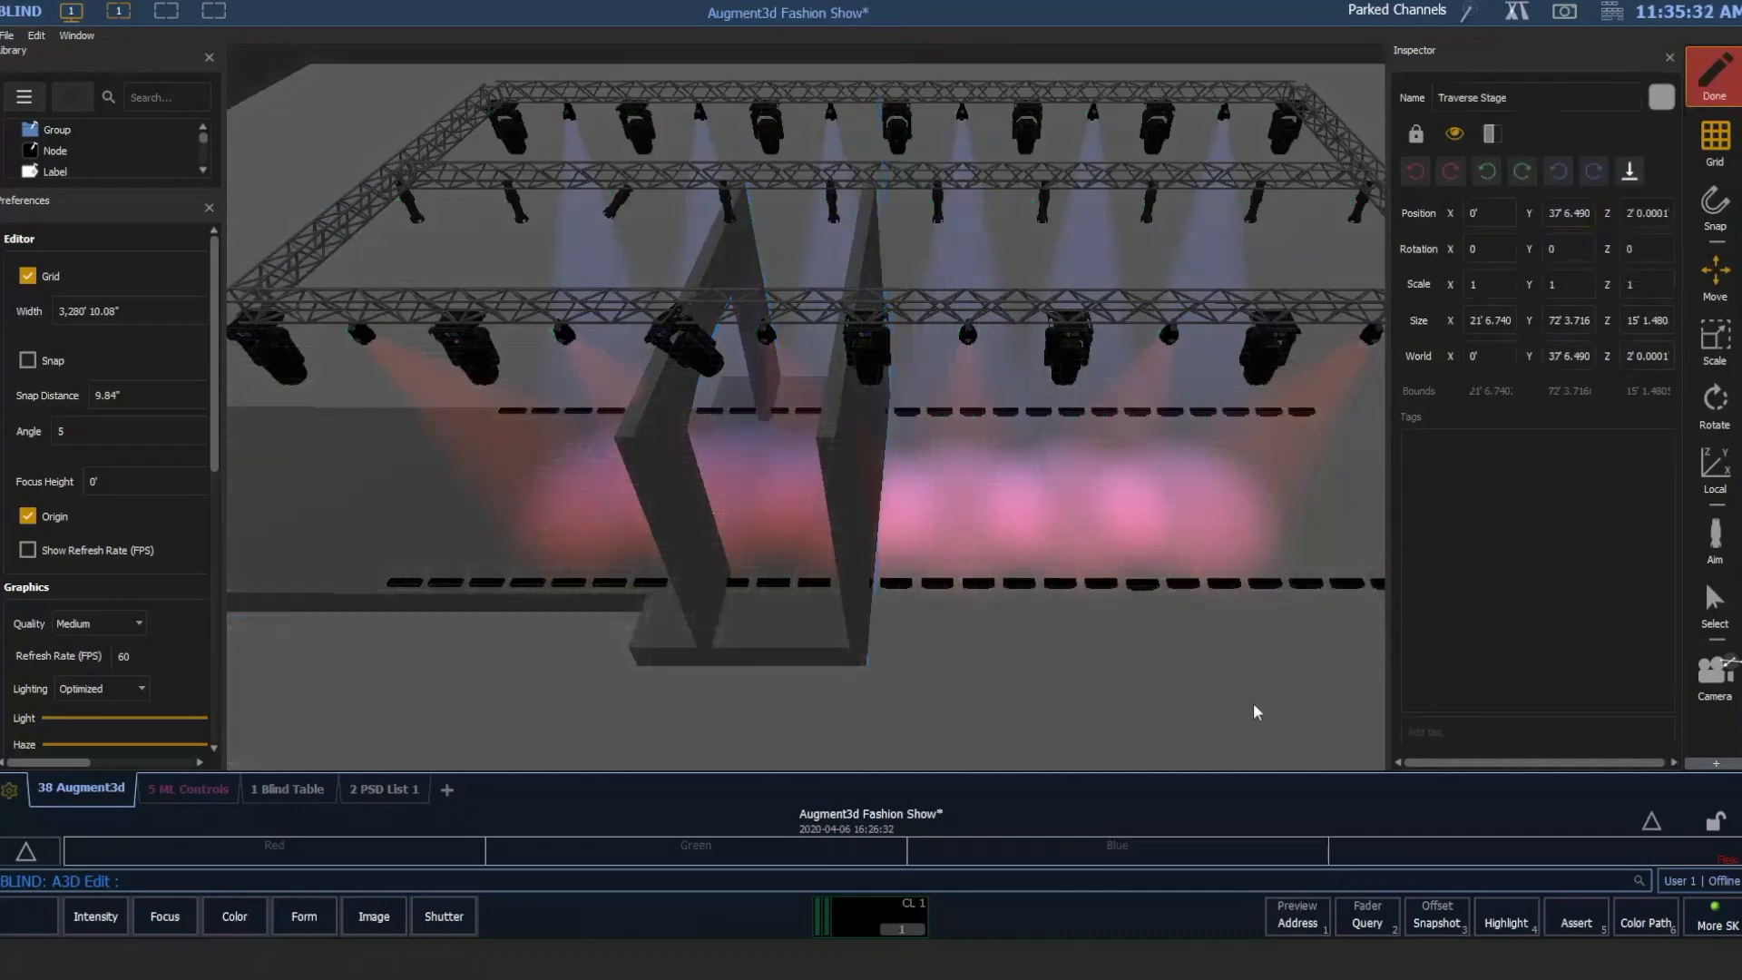
{"action": "key", "text": "Escape"}
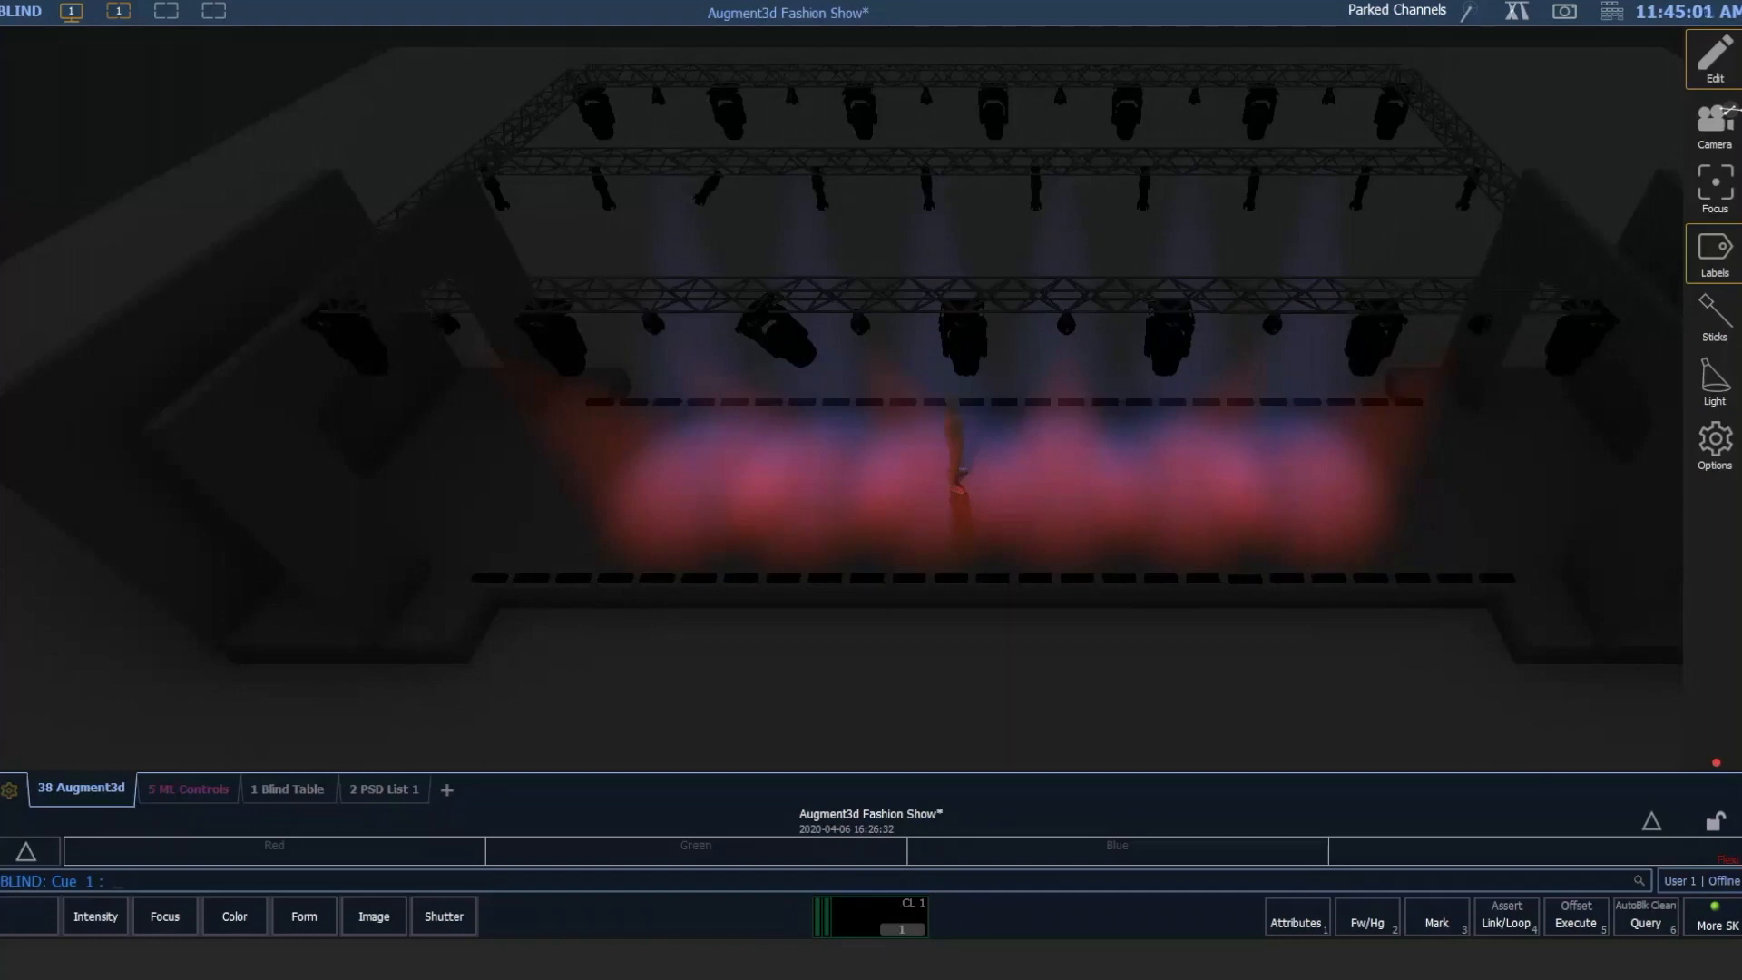
Set the Augment3d rendering quality to Medium and the ambient light to Medium for the Blind cue 1 view.
{"action": "left_click", "coordinate": [1723, 461]}
{"action": "left_click", "coordinate": [1602, 646]}
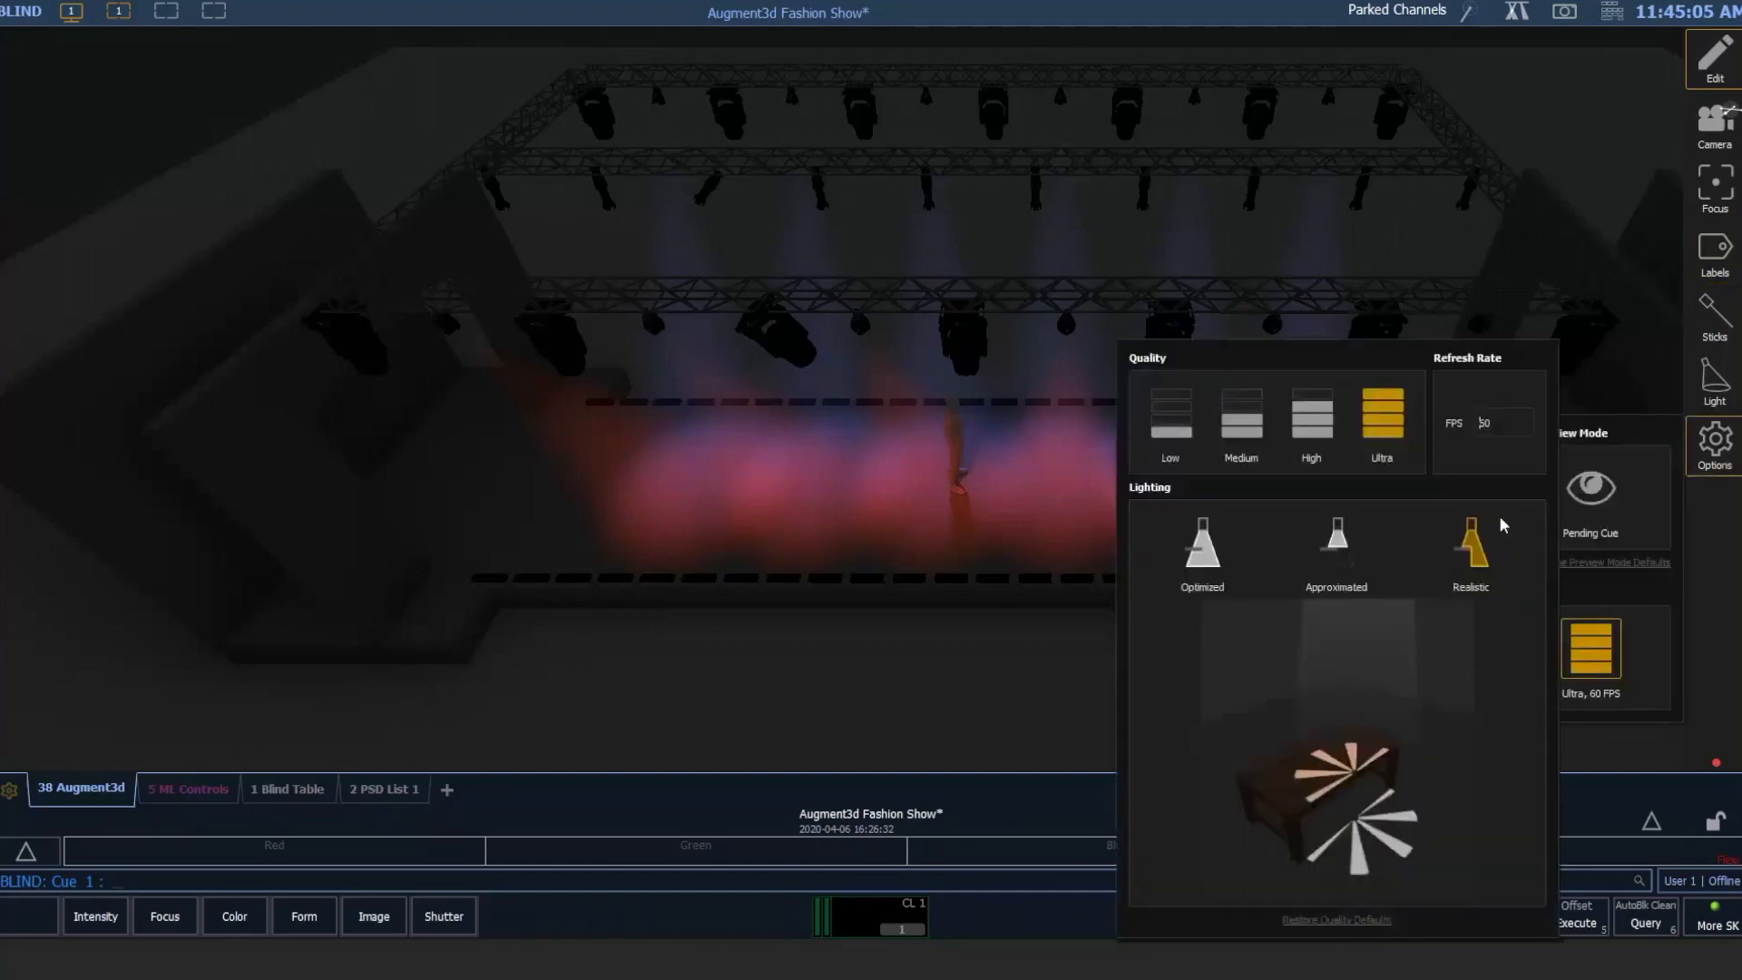
{"action": "left_click", "coordinate": [1250, 432]}
{"action": "left_click", "coordinate": [992, 653]}
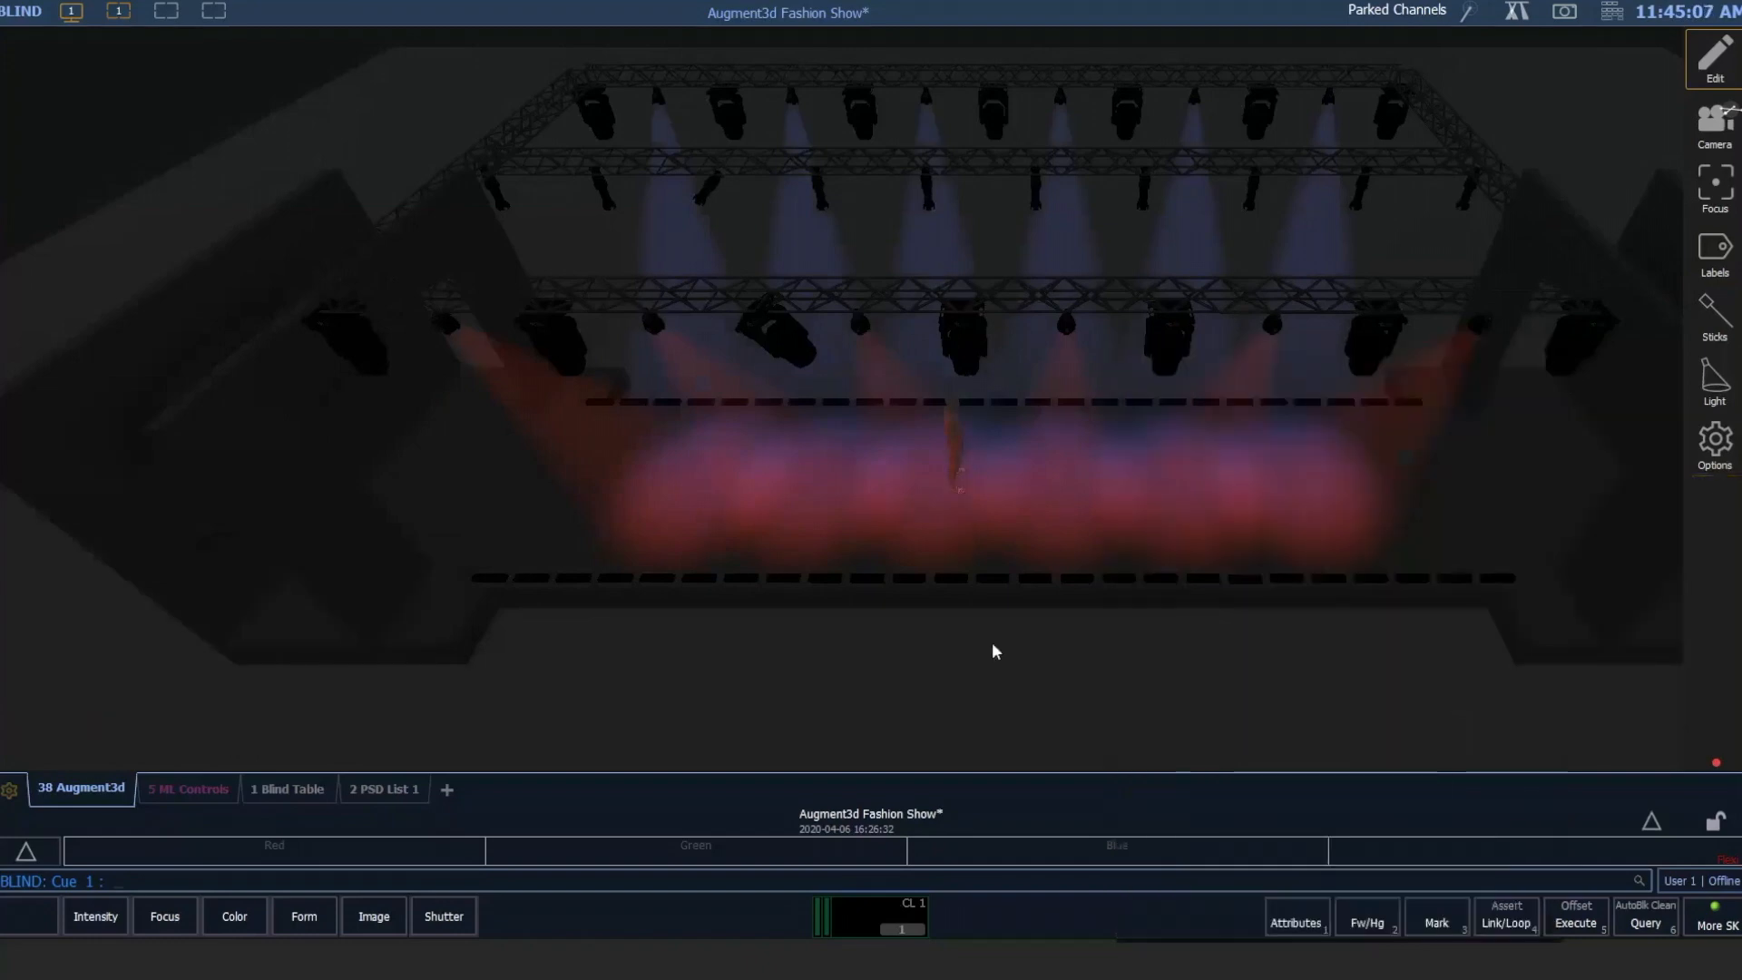
{"action": "left_click", "coordinate": [1718, 392]}
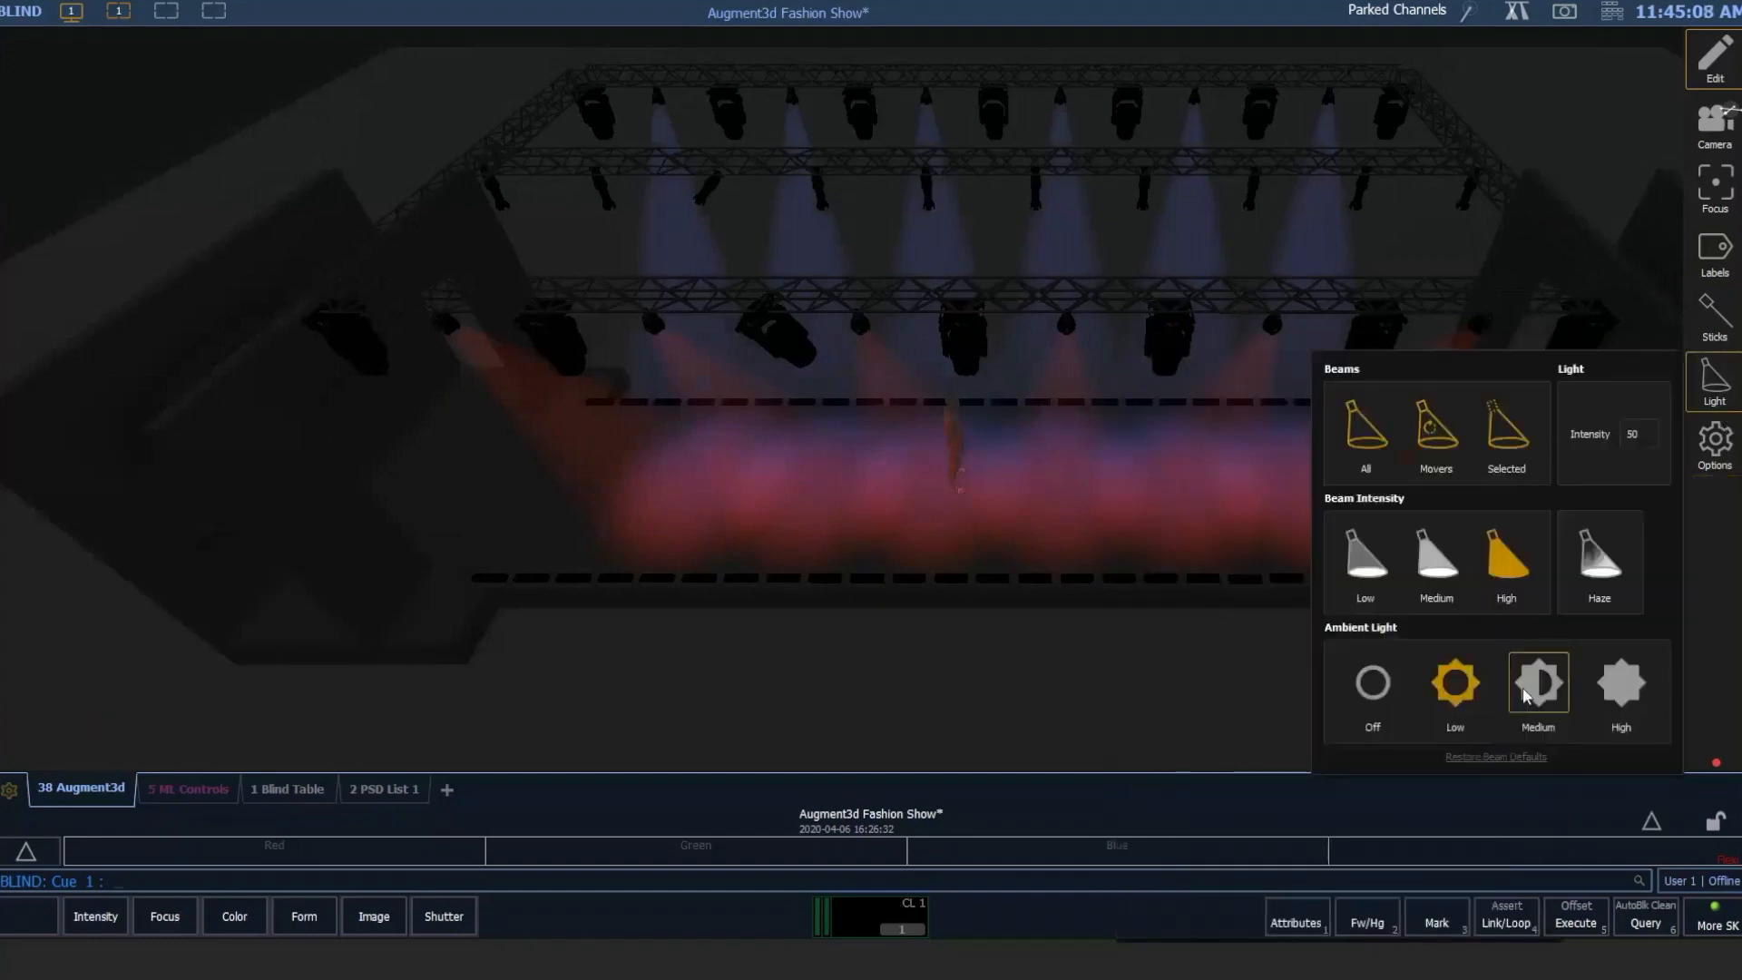
{"action": "left_click", "coordinate": [1538, 685]}
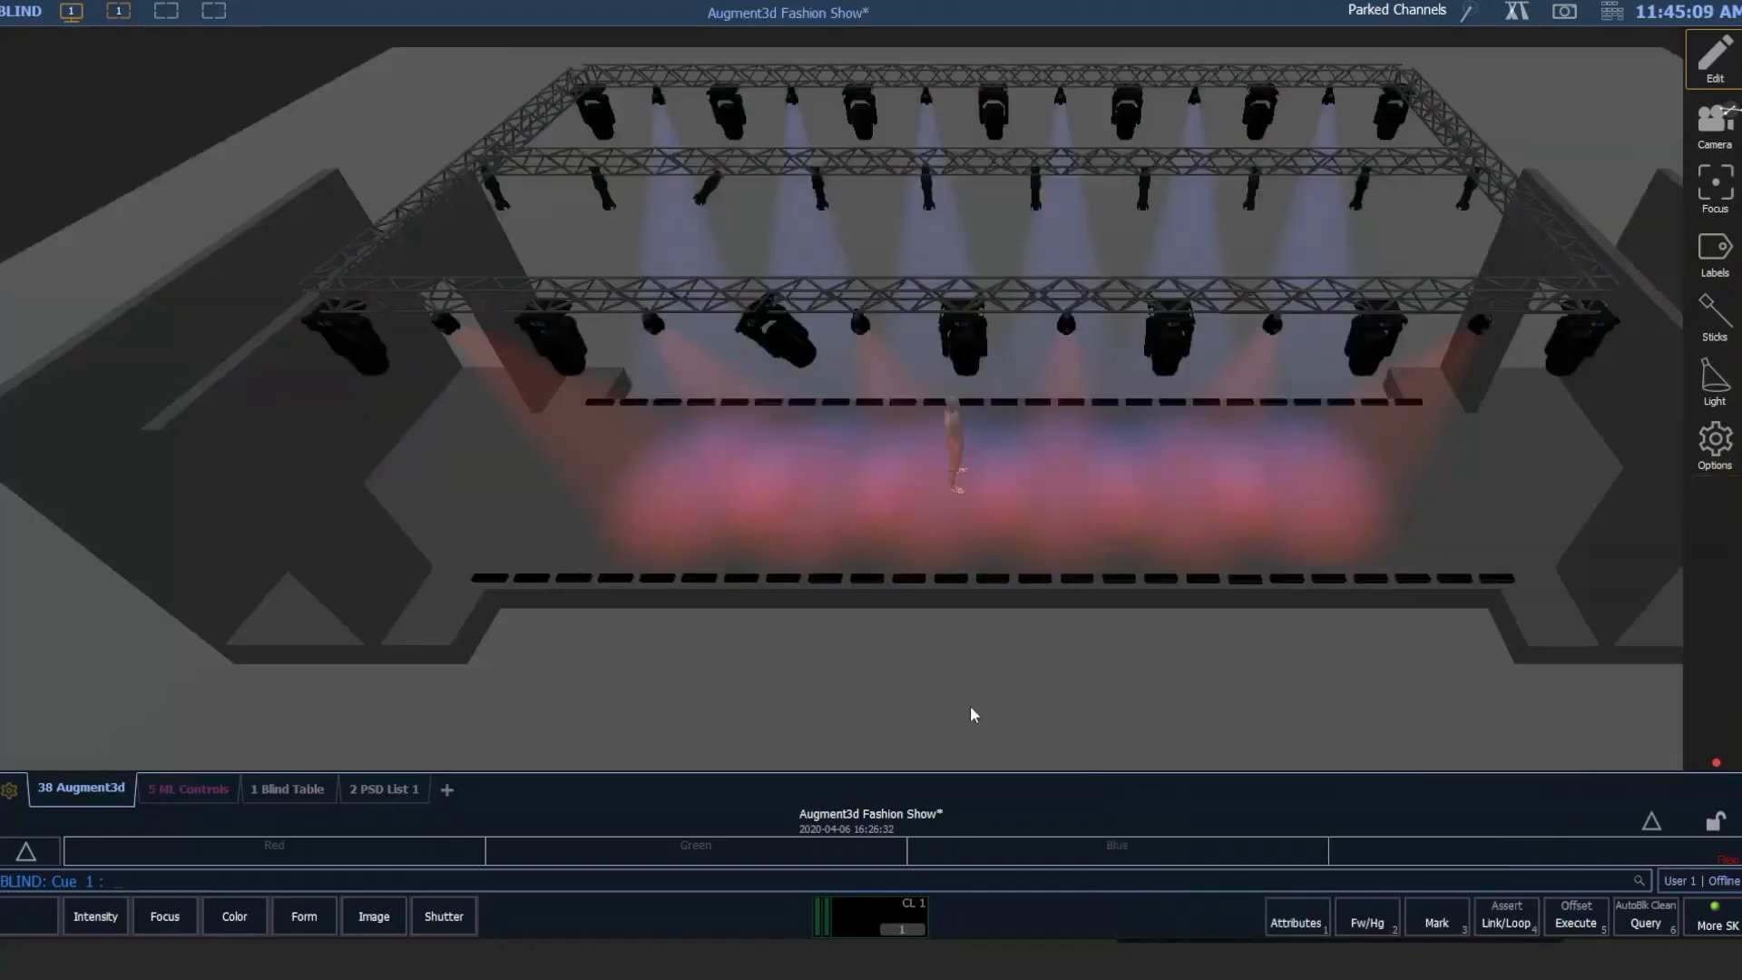